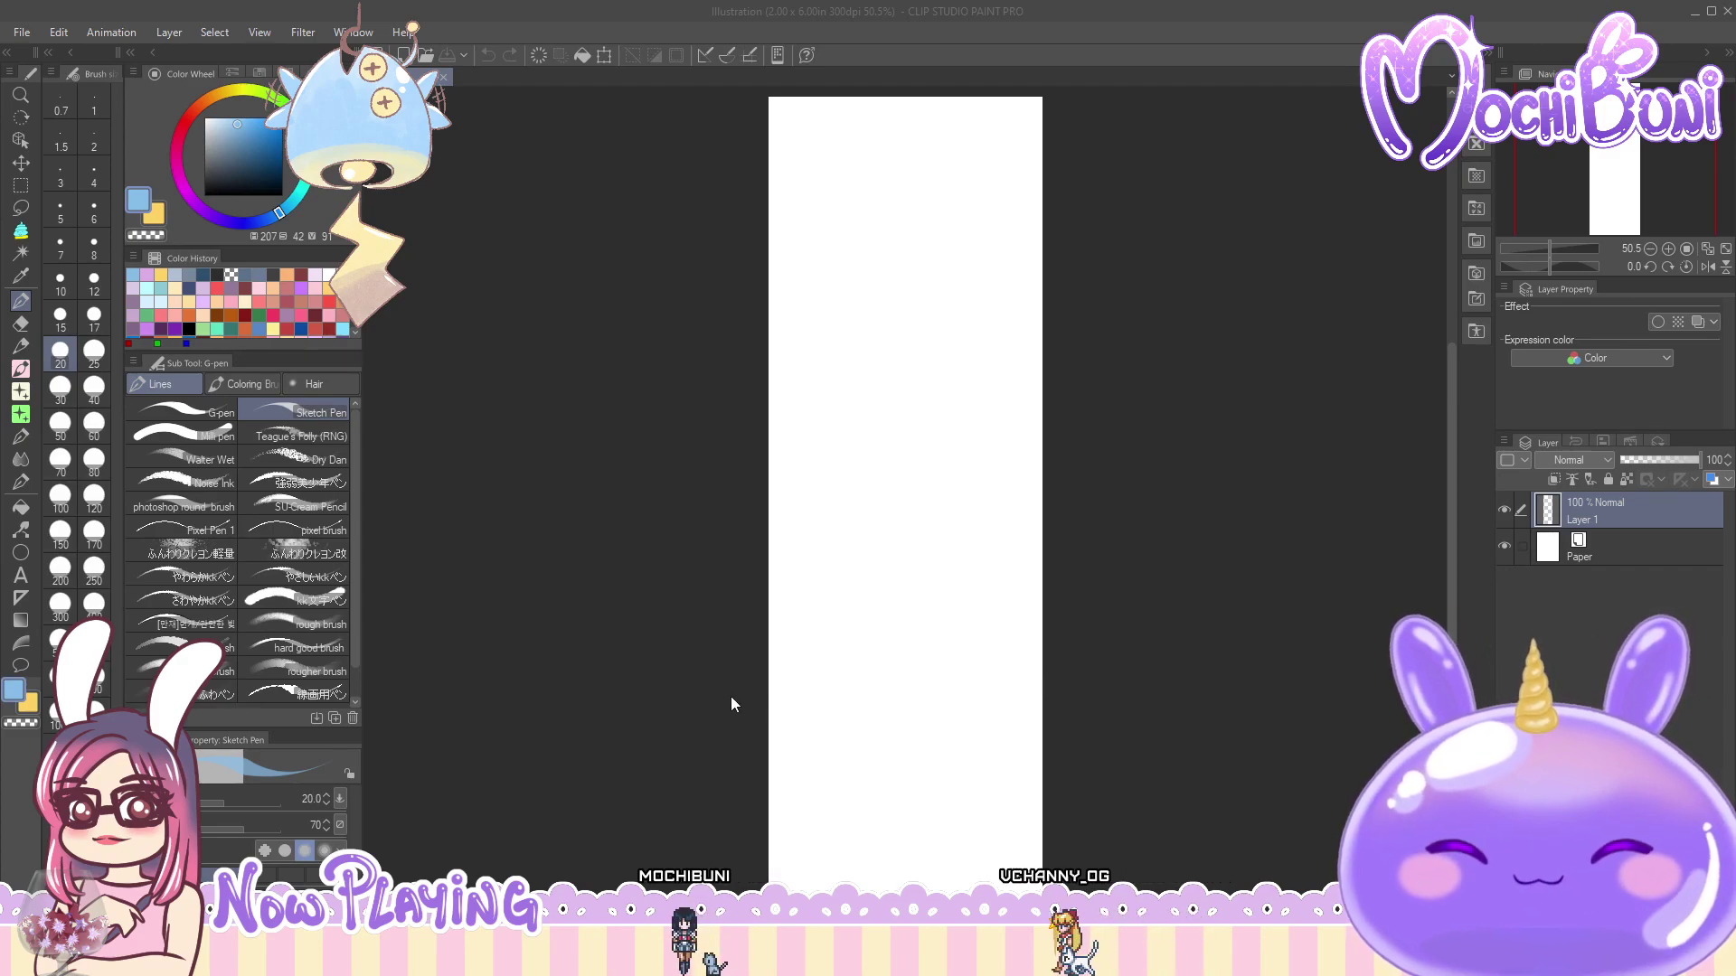
pyautogui.click(133, 273)
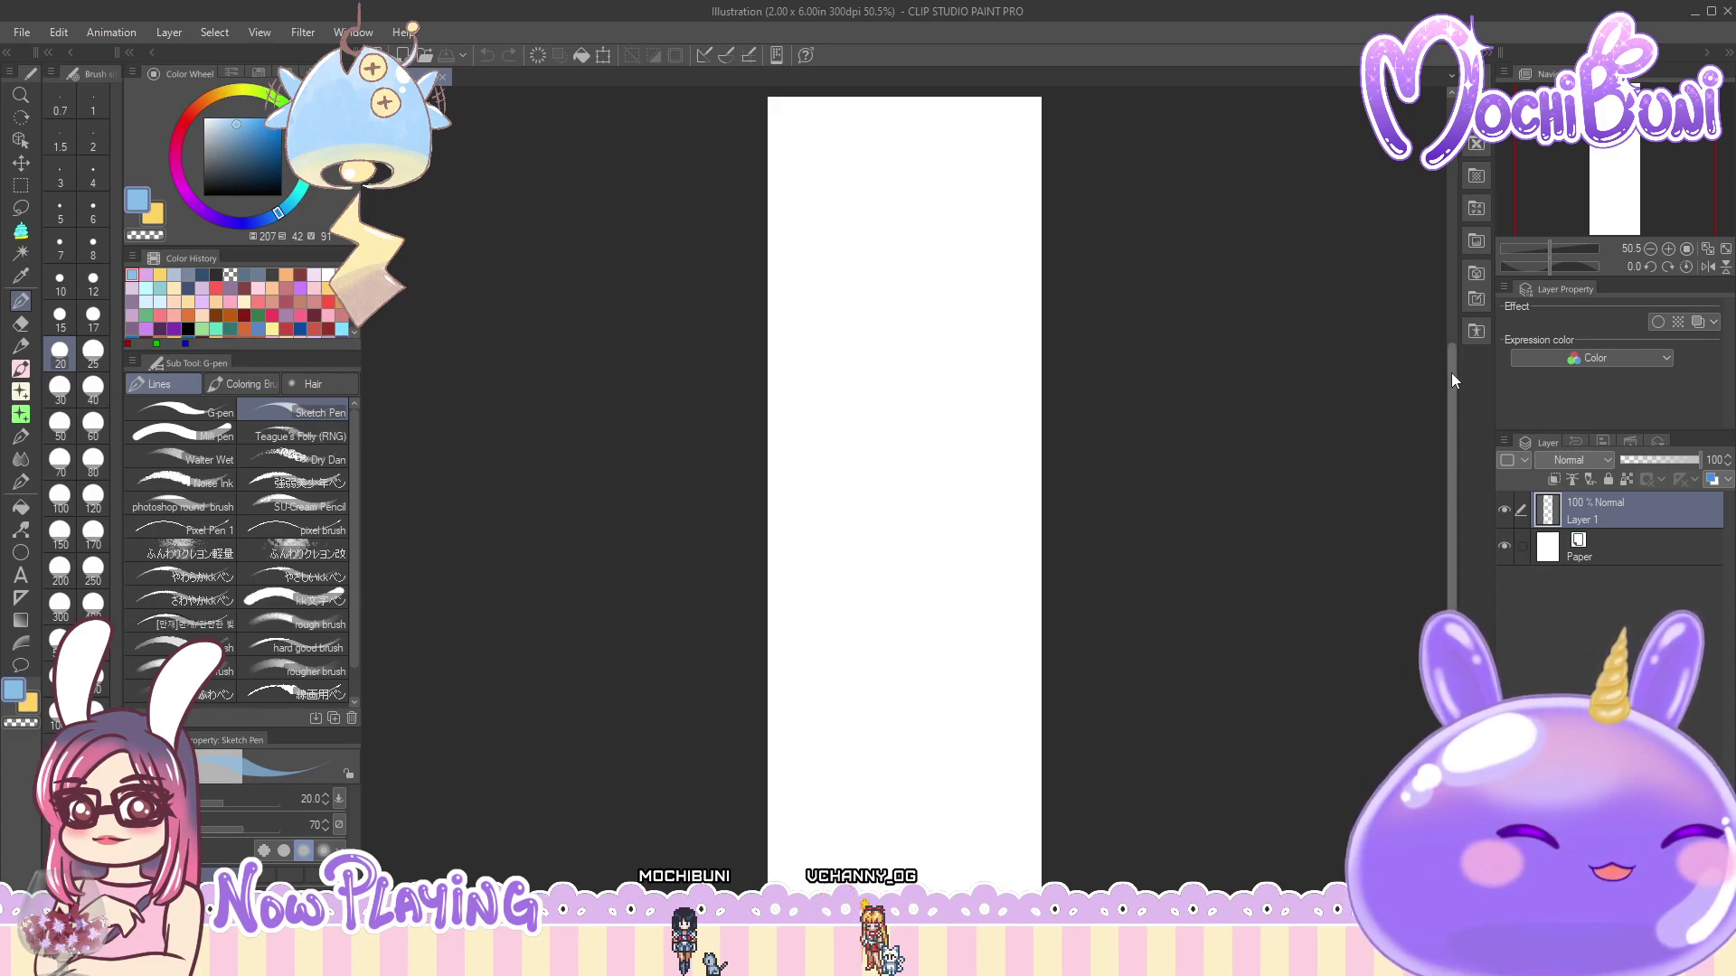
pyautogui.moveTo(1453, 372); pyautogui.dragTo(1452, 374)
pyautogui.moveTo(764, 350); pyautogui.dragTo(1044, 353)
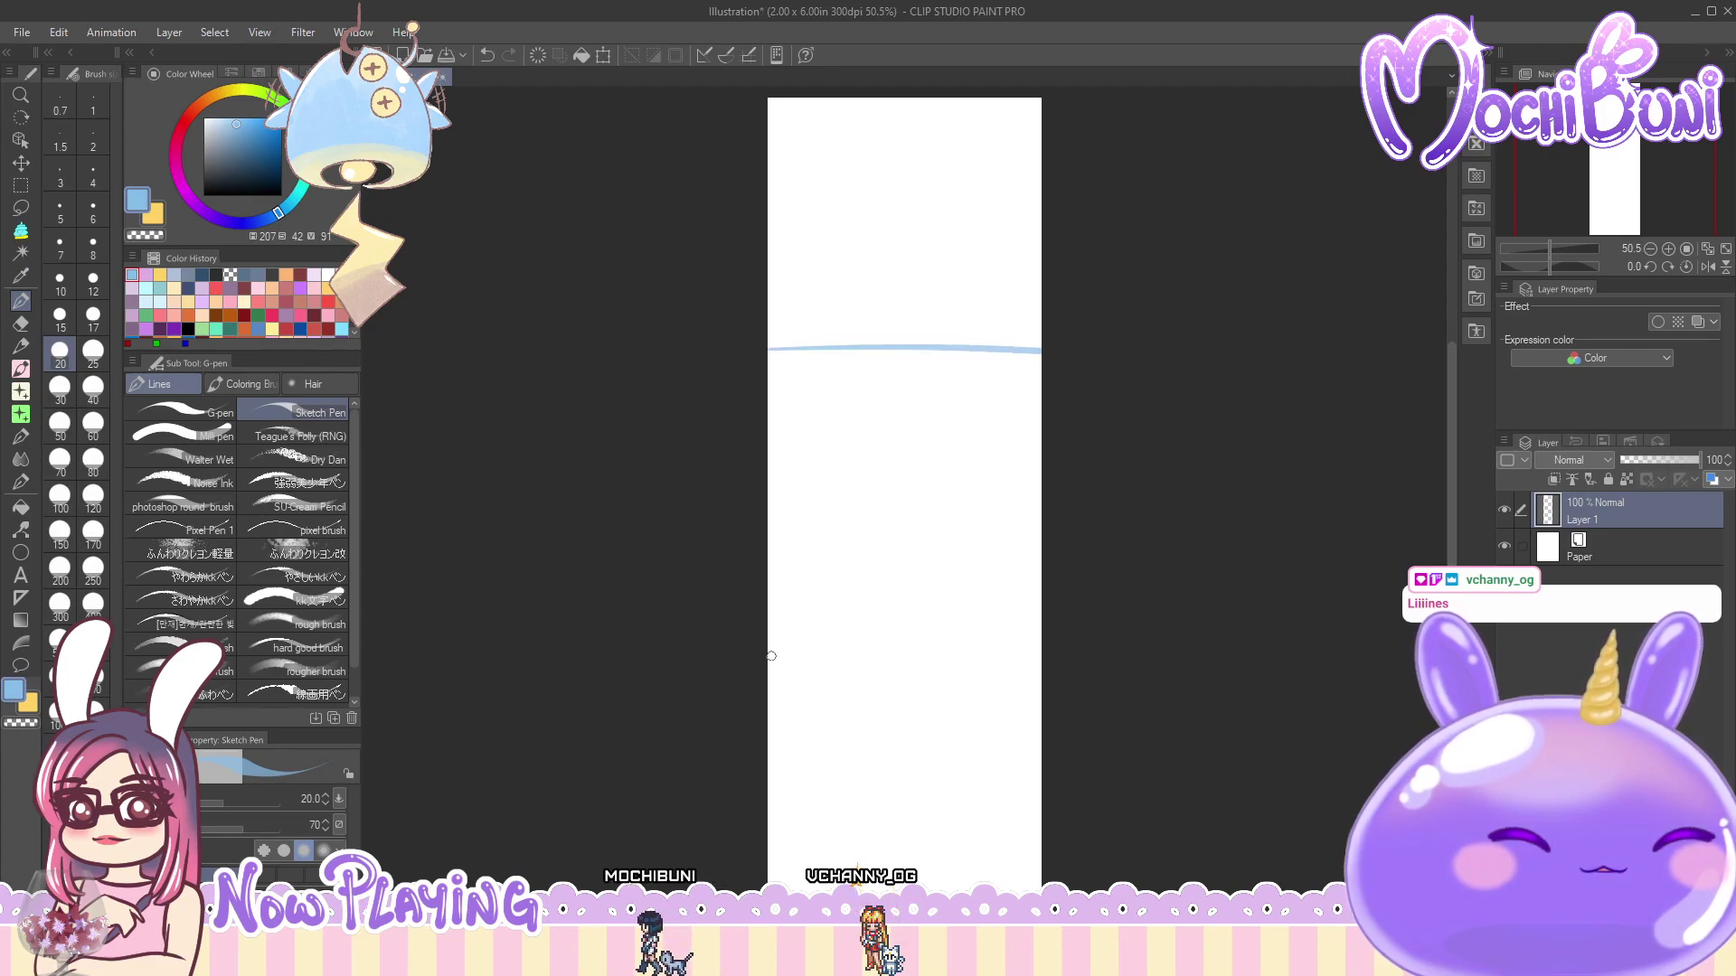
pyautogui.hotkey('ctrl', 'z')
pyautogui.moveTo(714, 385); pyautogui.dragTo(1053, 389)
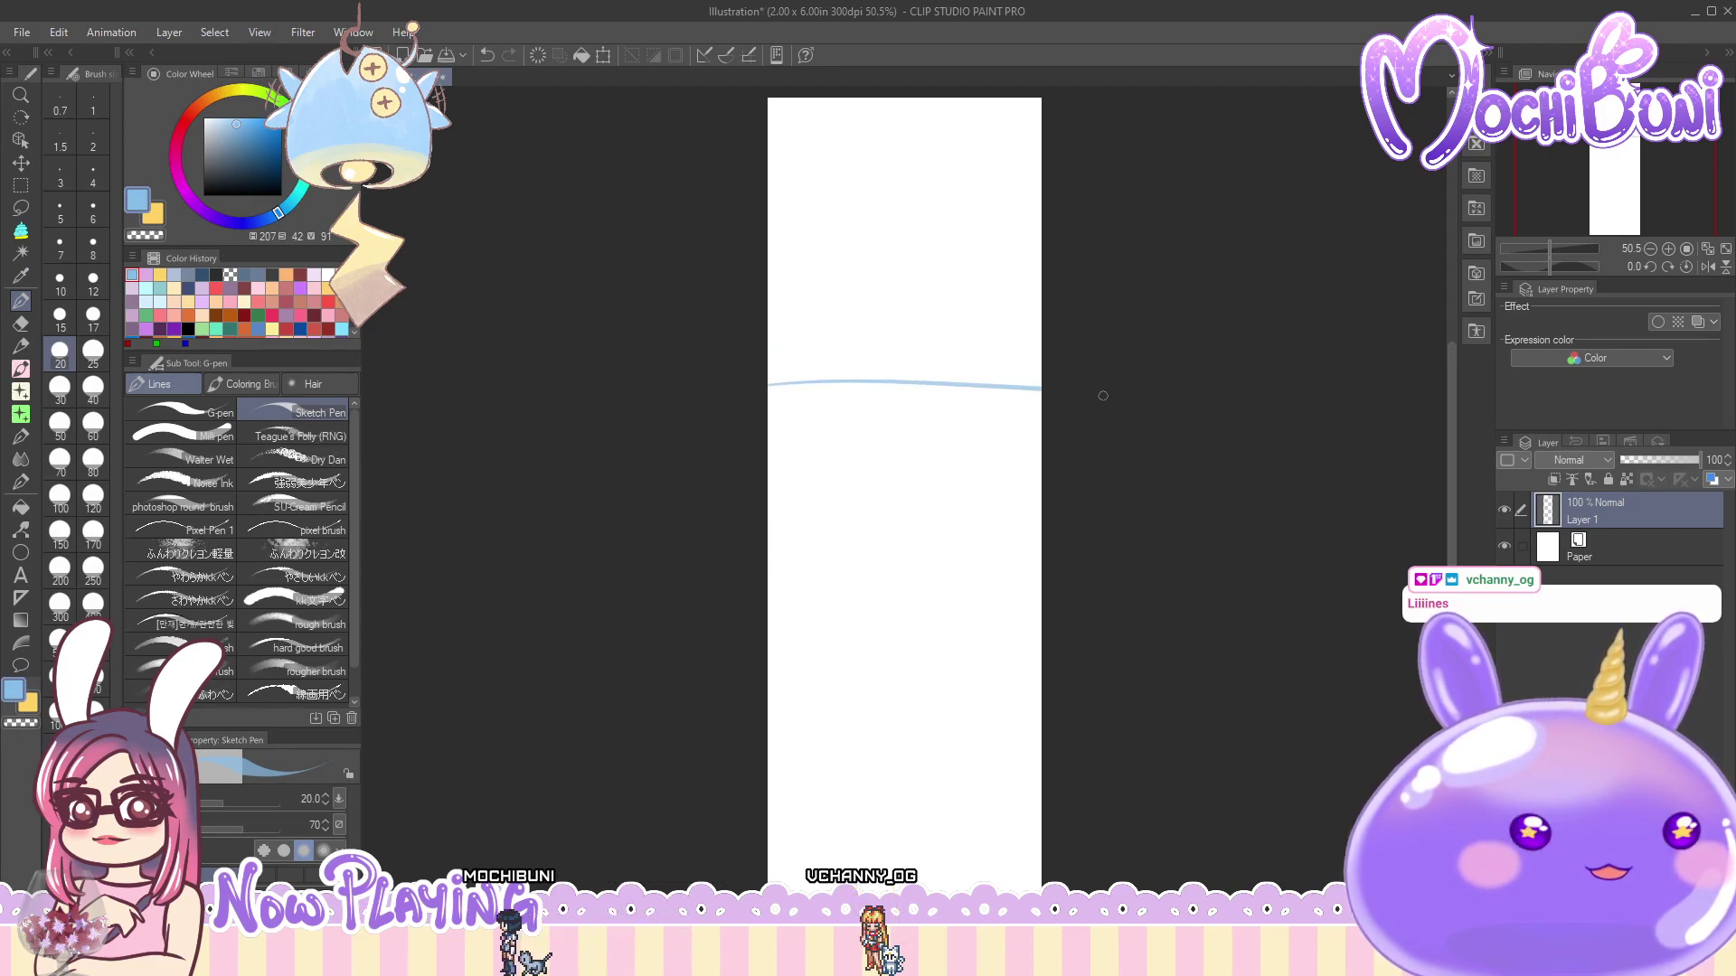
pyautogui.hotkey('ctrl', 'z')
# - Sketch two light blue horizontal lines across the tall canvas to divide it into three stacked panels
pyautogui.moveTo(754, 381); pyautogui.dragTo(1053, 363)
pyautogui.moveTo(757, 720); pyautogui.dragTo(1003, 697)
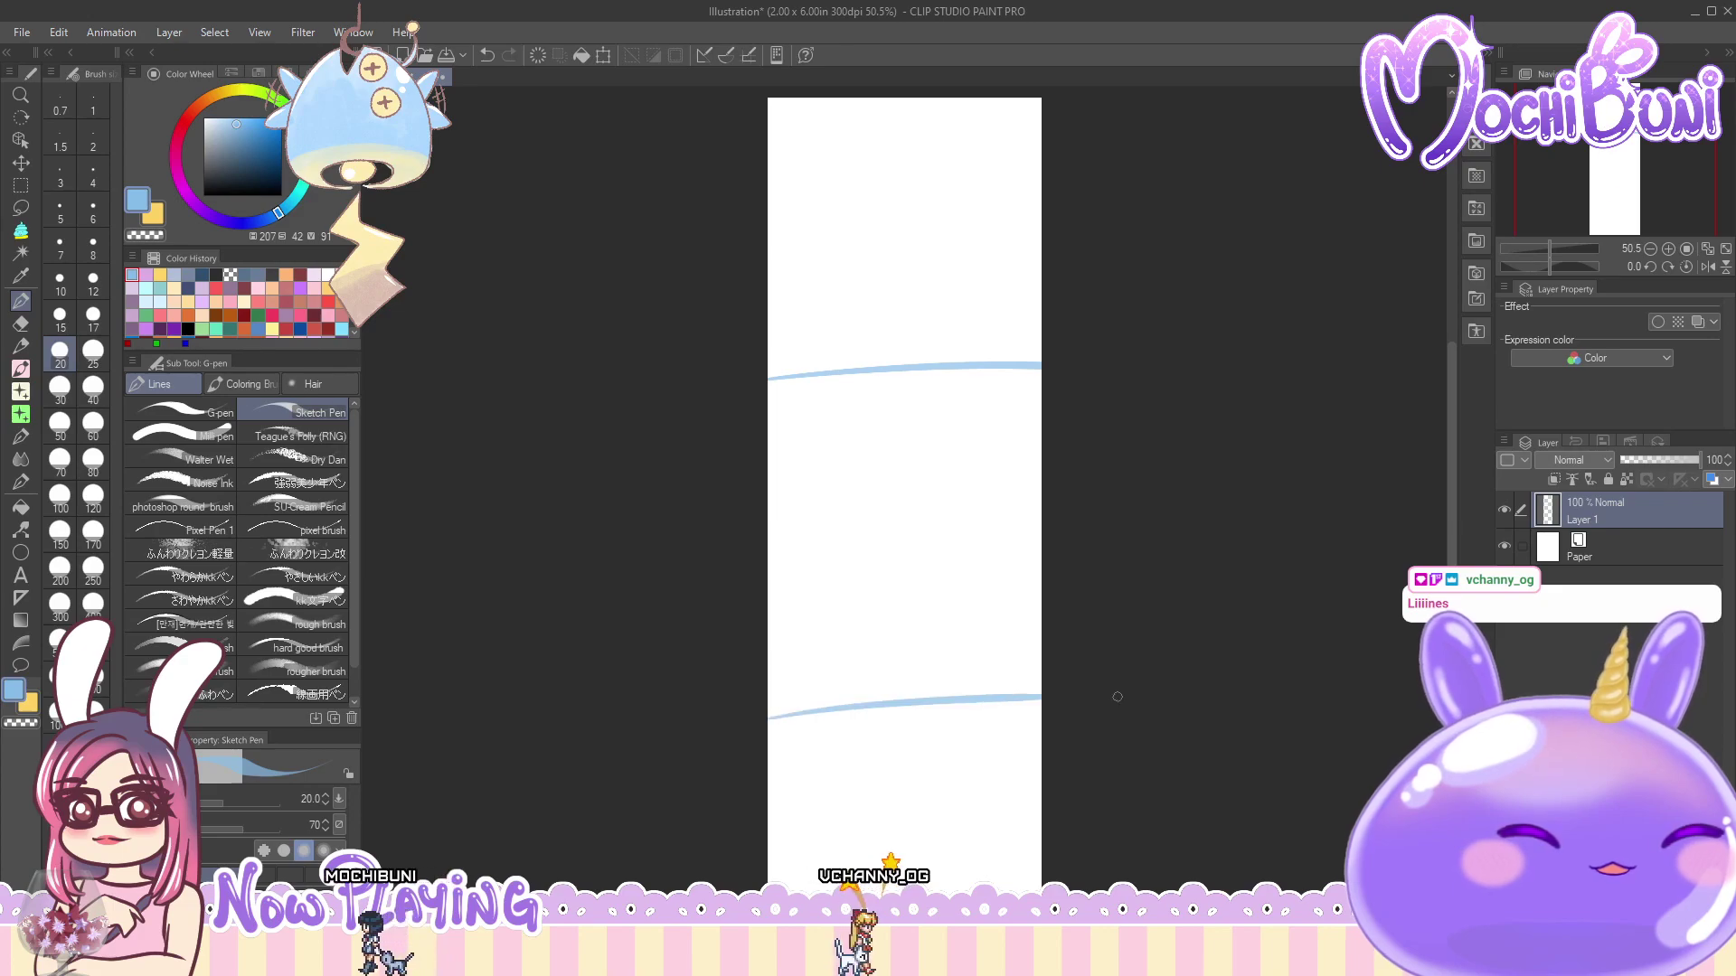
pyautogui.hotkey('ctrl', 'z')
pyautogui.moveTo(760, 643); pyautogui.dragTo(1054, 636)
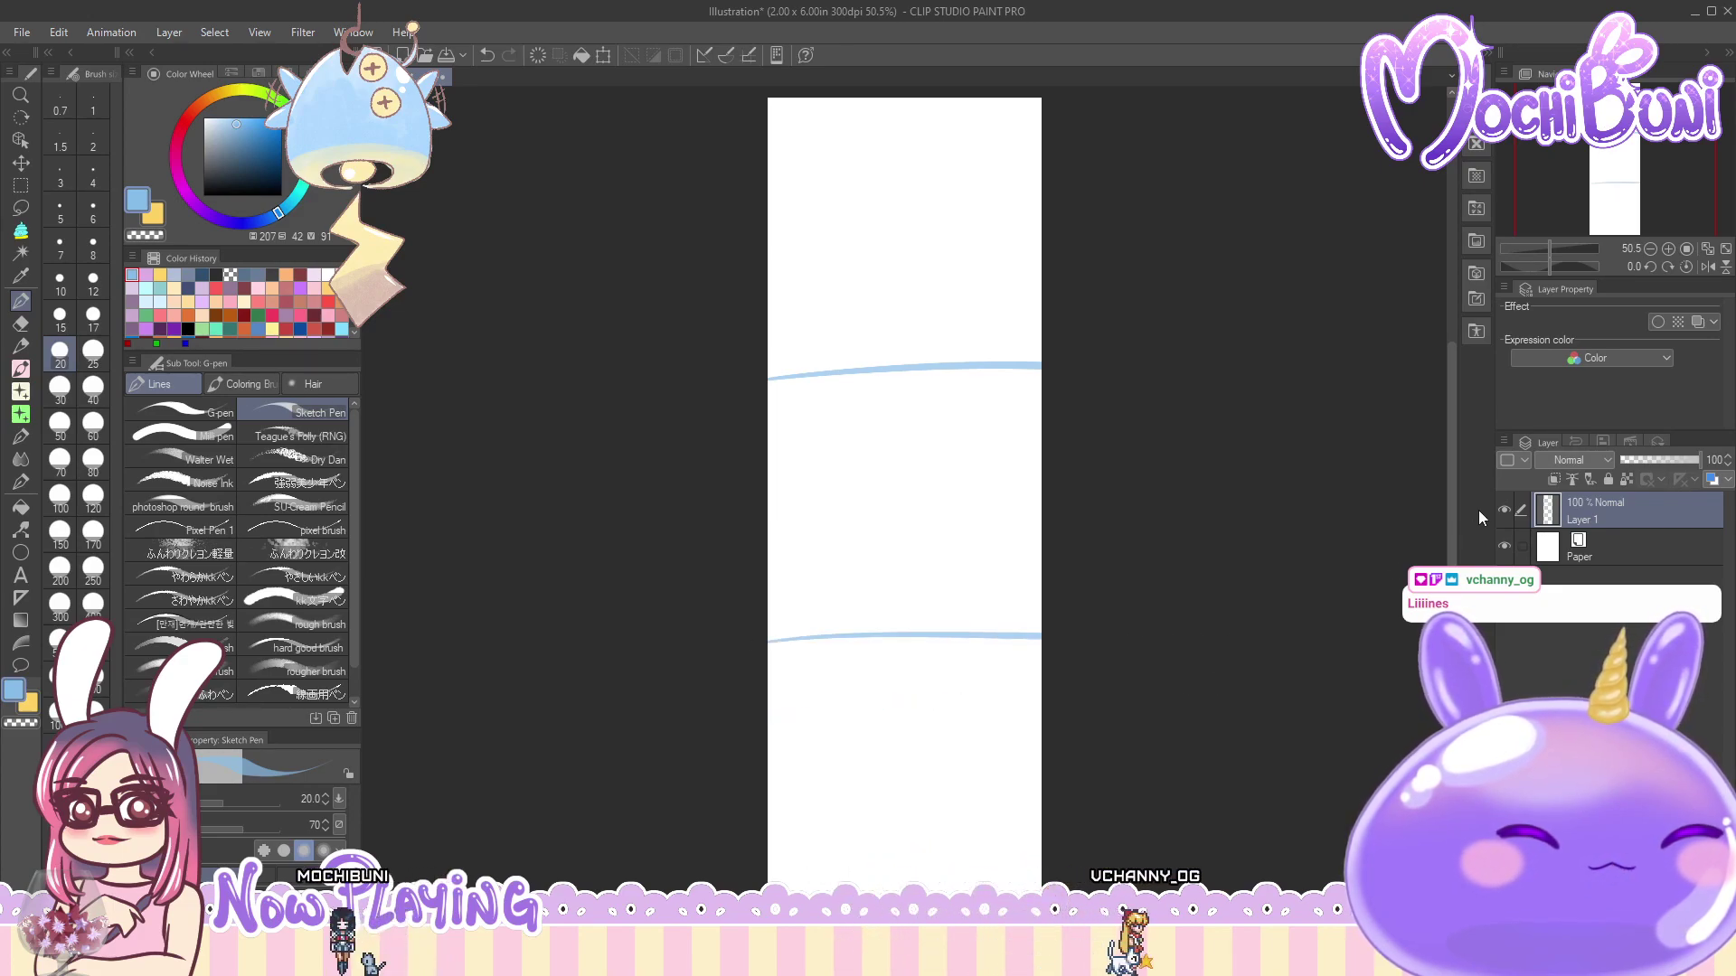
pyautogui.scroll(2, 1450, 496)
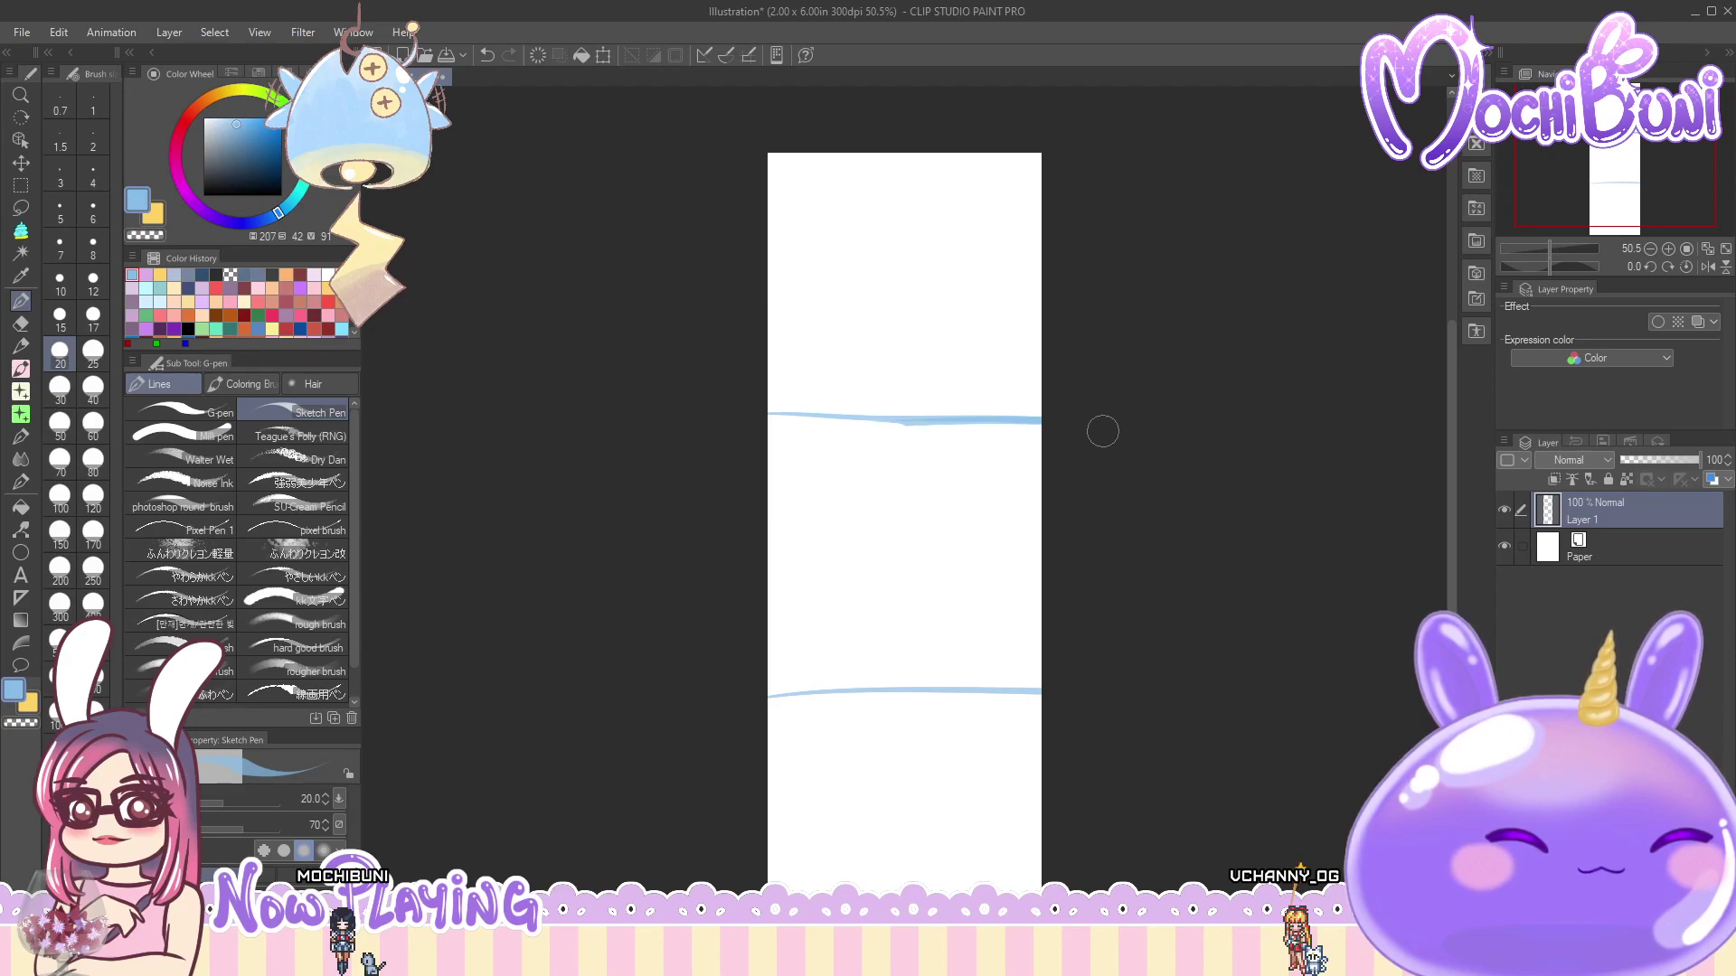
# - Move the layer with the panel divider lines slightly down to even out the three panels
pyautogui.moveTo(1452, 511); pyautogui.dragTo(1451, 446)
pyautogui.hotkey('ctrl', 'space')
pyautogui.moveTo(933, 452); pyautogui.dragTo(956, 455)
pyautogui.scroll(-3, 954, 454)
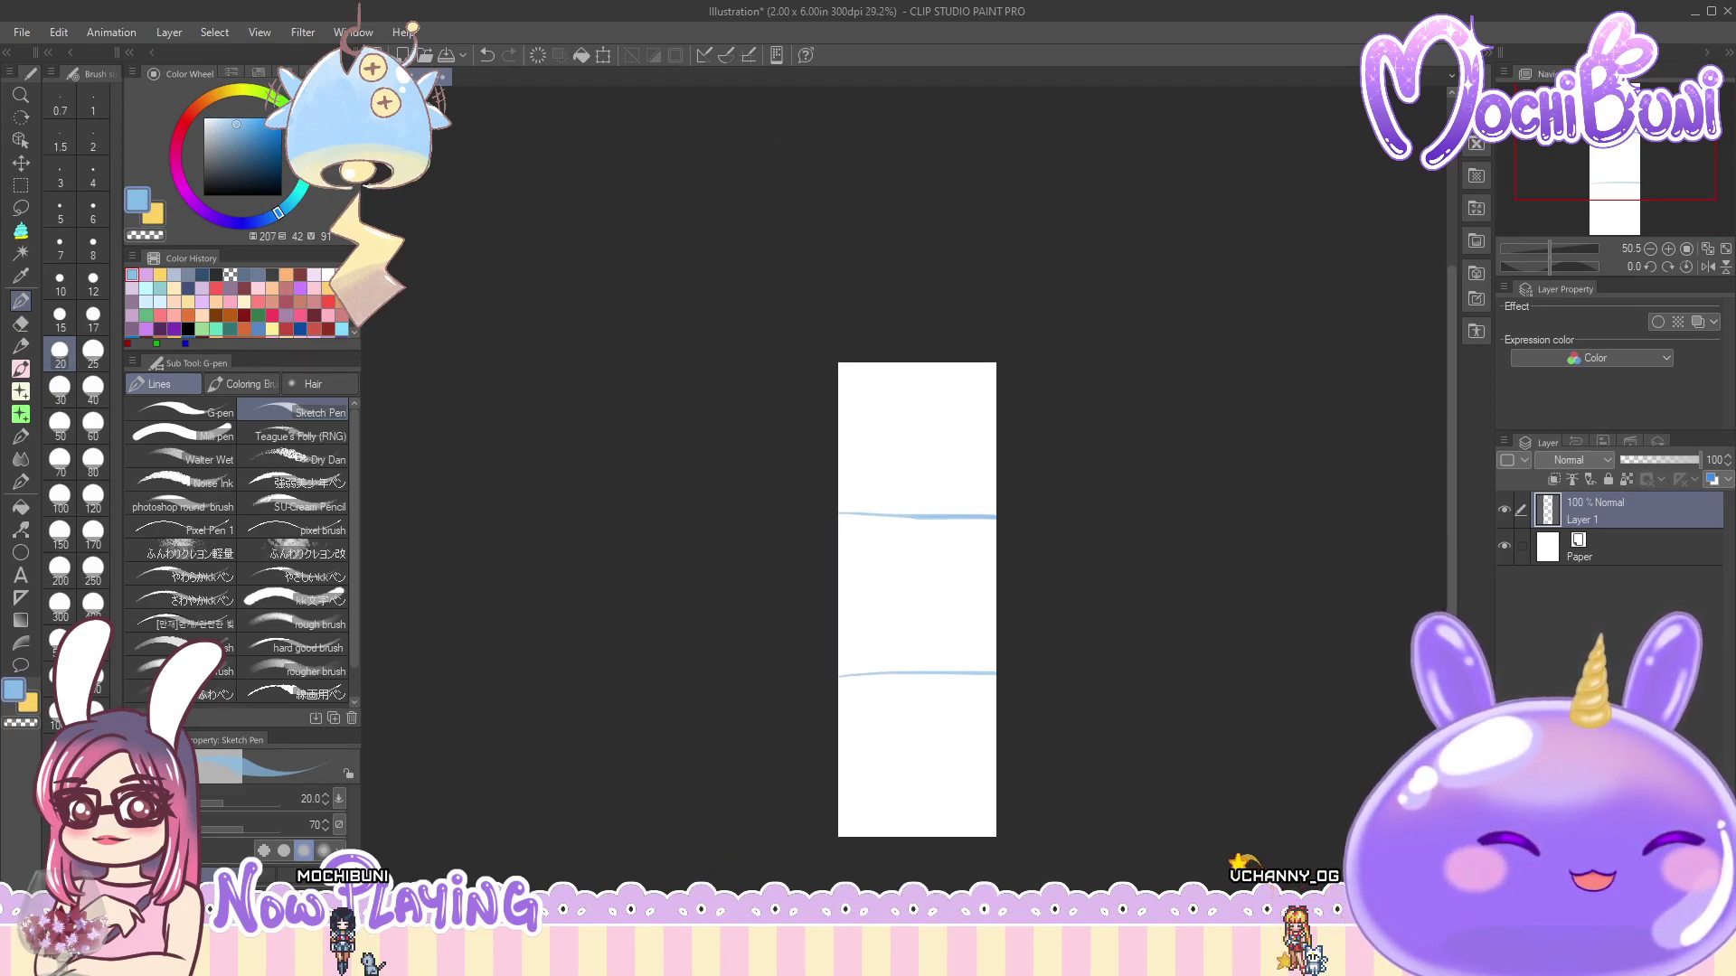
pyautogui.press('k')
pyautogui.moveTo(1158, 608); pyautogui.dragTo(1166, 618)
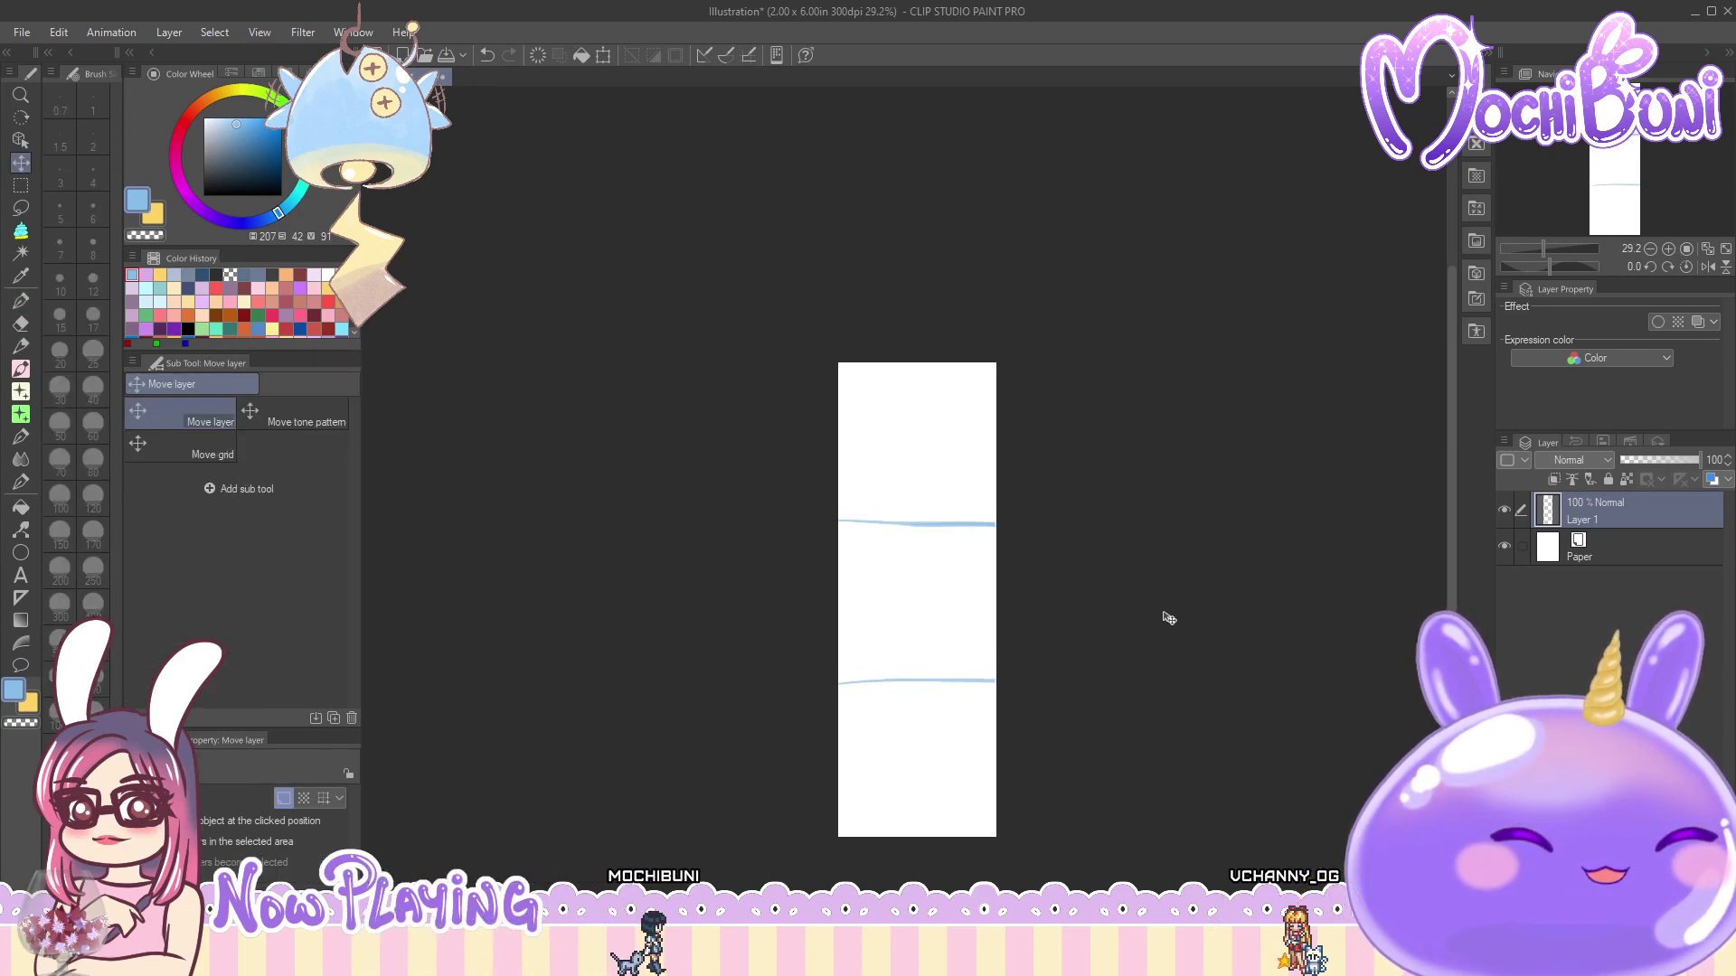
# - With the Sketch Pen at size 15, sketch a round smiling head with two pointed shapes on top in the upper panel
pyautogui.click(21, 302)
pyautogui.moveTo(983, 329); pyautogui.dragTo(1037, 329)
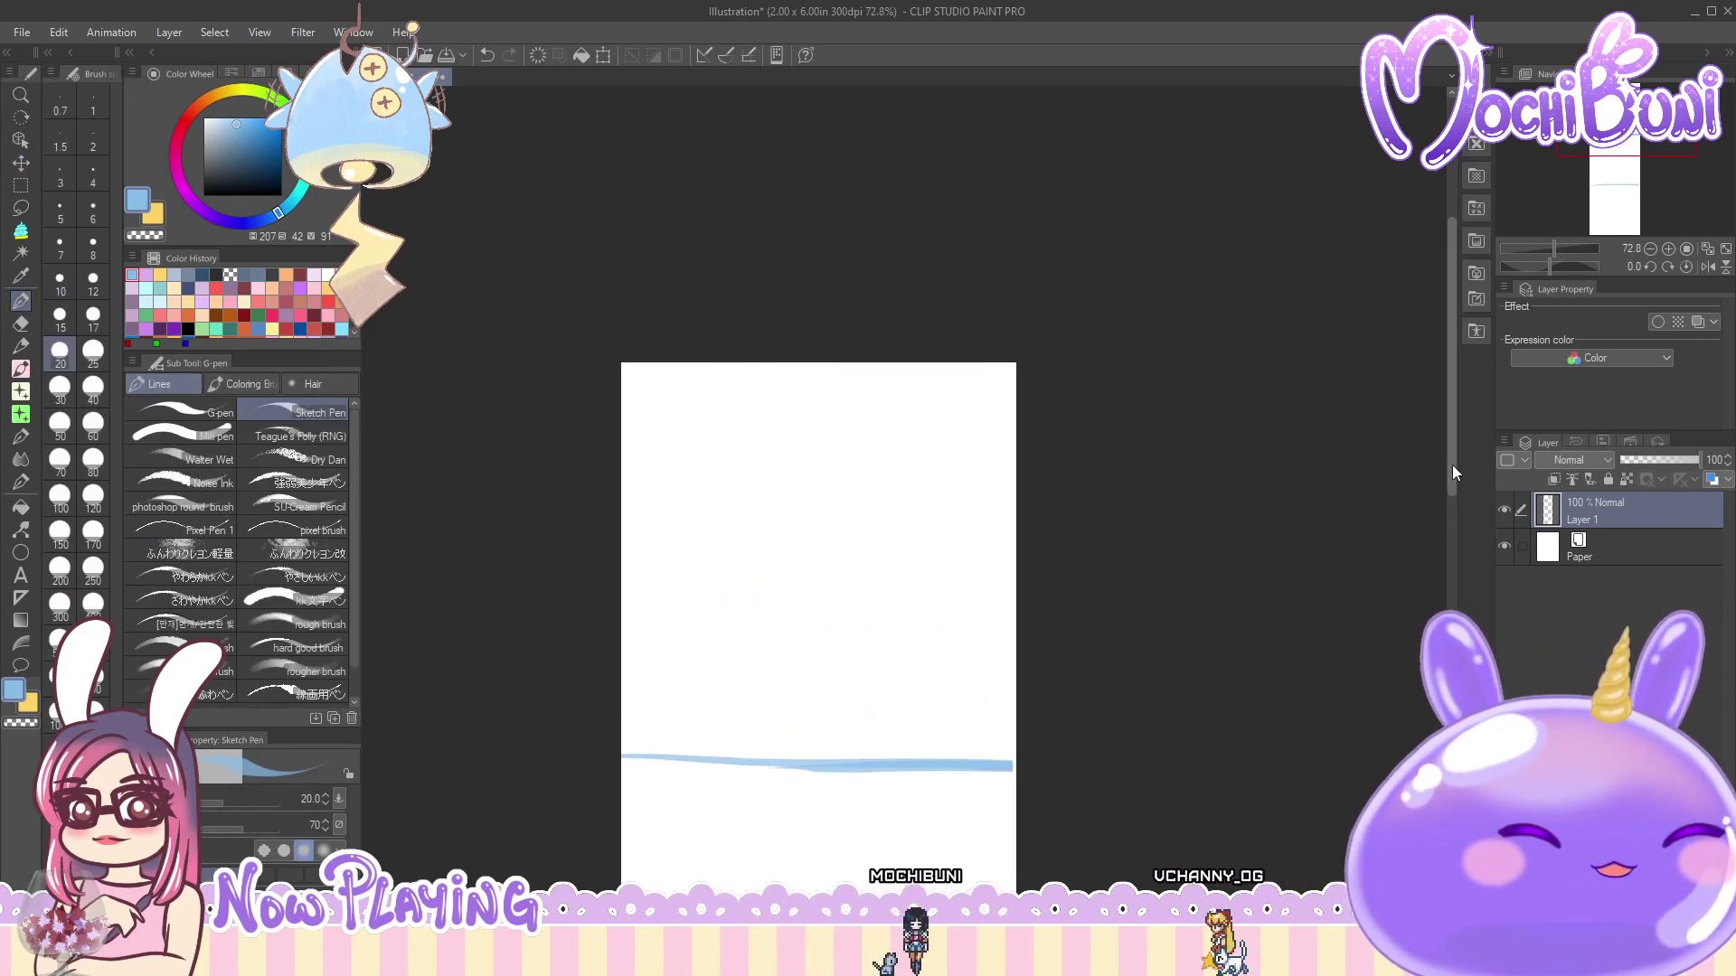
pyautogui.moveTo(1452, 465); pyautogui.dragTo(1452, 483)
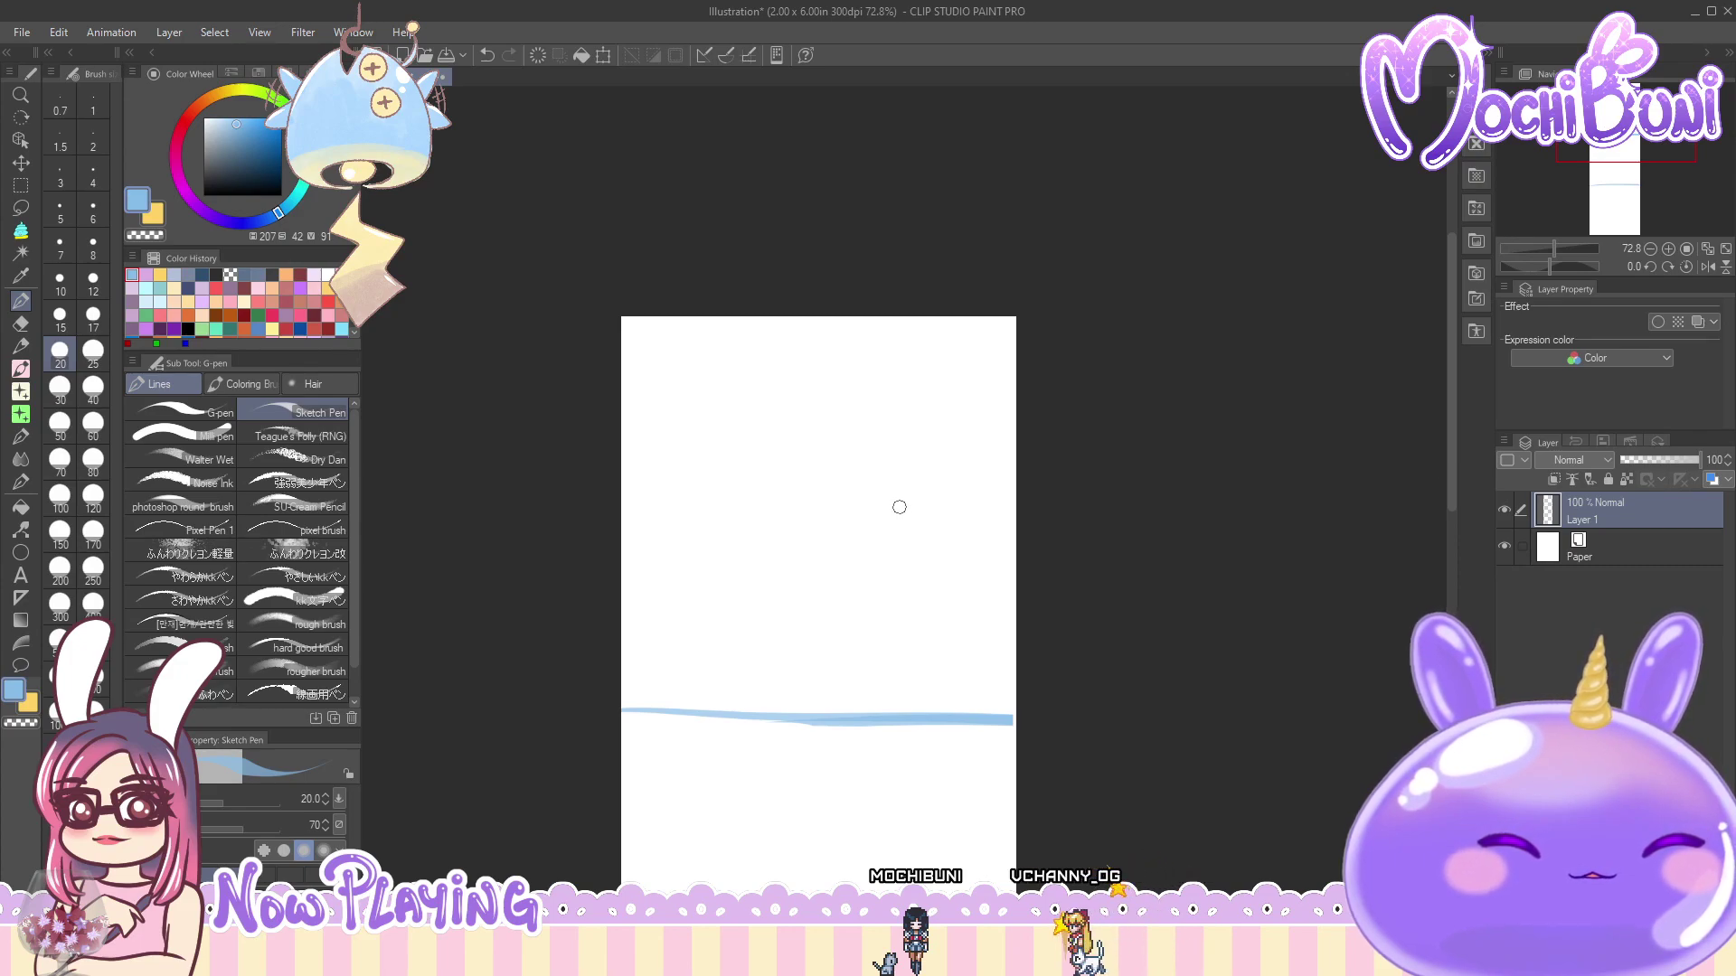
pyautogui.click(61, 319)
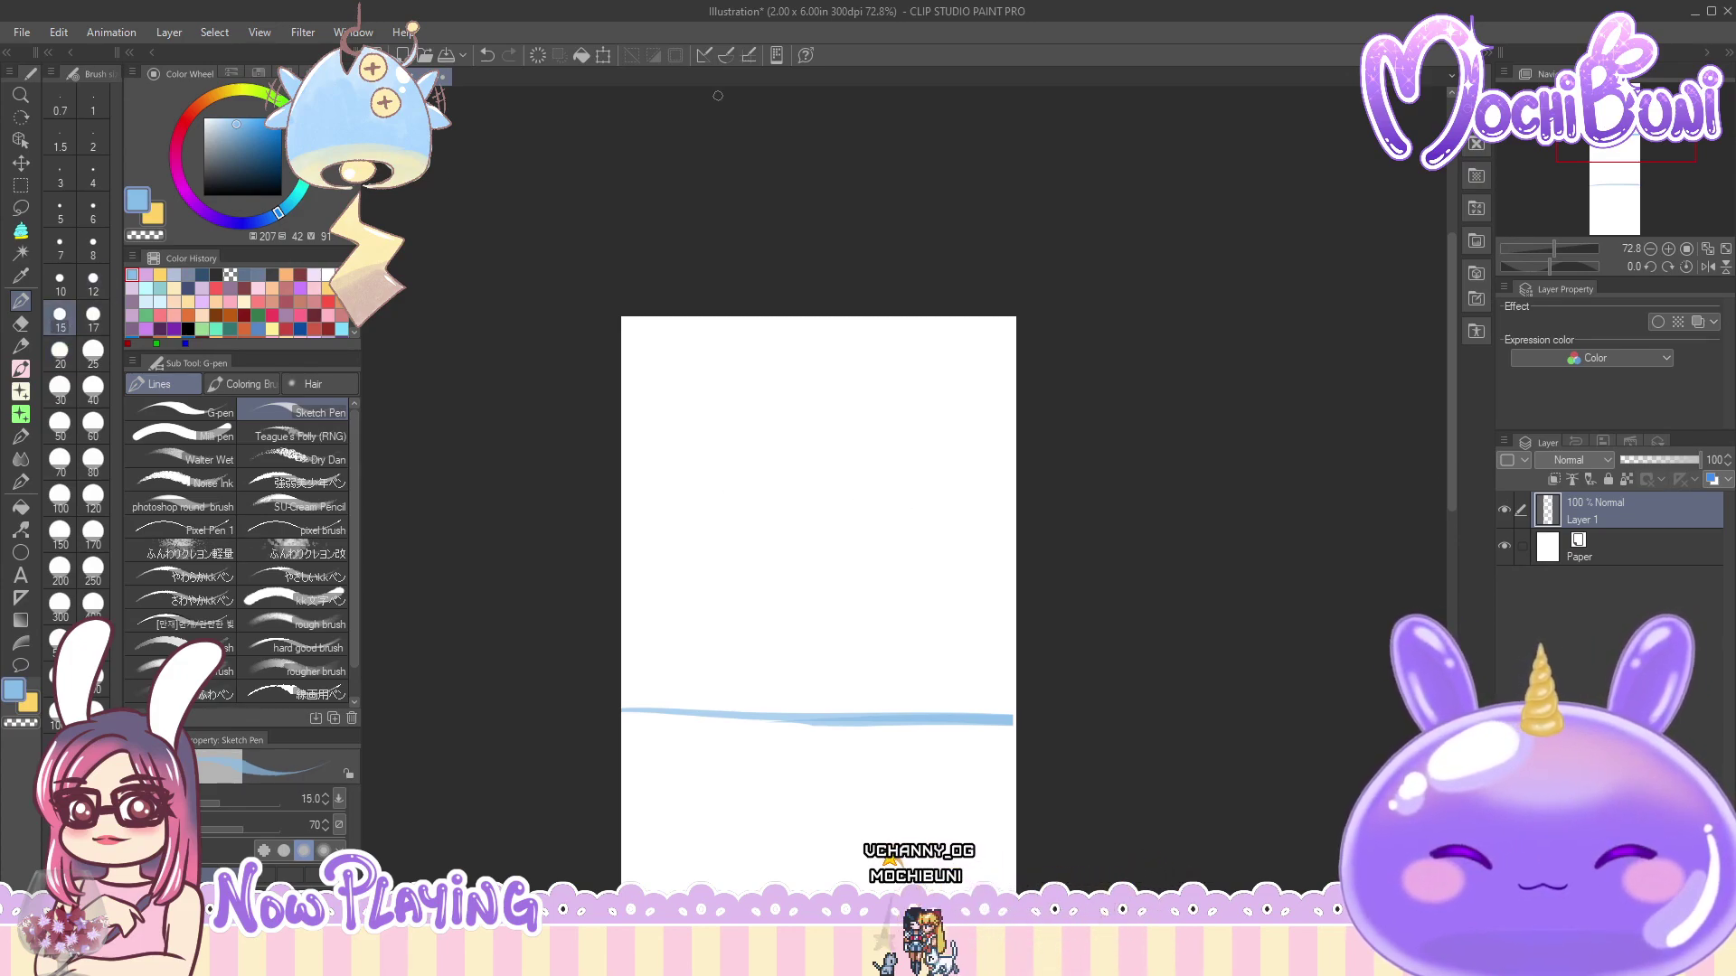
pyautogui.moveTo(814, 371)
pyautogui.mouseDown()
pyautogui.moveTo(835, 449)
pyautogui.moveTo(788, 379)
pyautogui.moveTo(850, 419)
pyautogui.moveTo(799, 427)
pyautogui.moveTo(818, 406)
pyautogui.moveTo(805, 375)
pyautogui.moveTo(843, 372)
pyautogui.mouseUp()
pyautogui.click(803, 403)
pyautogui.click(818, 406)
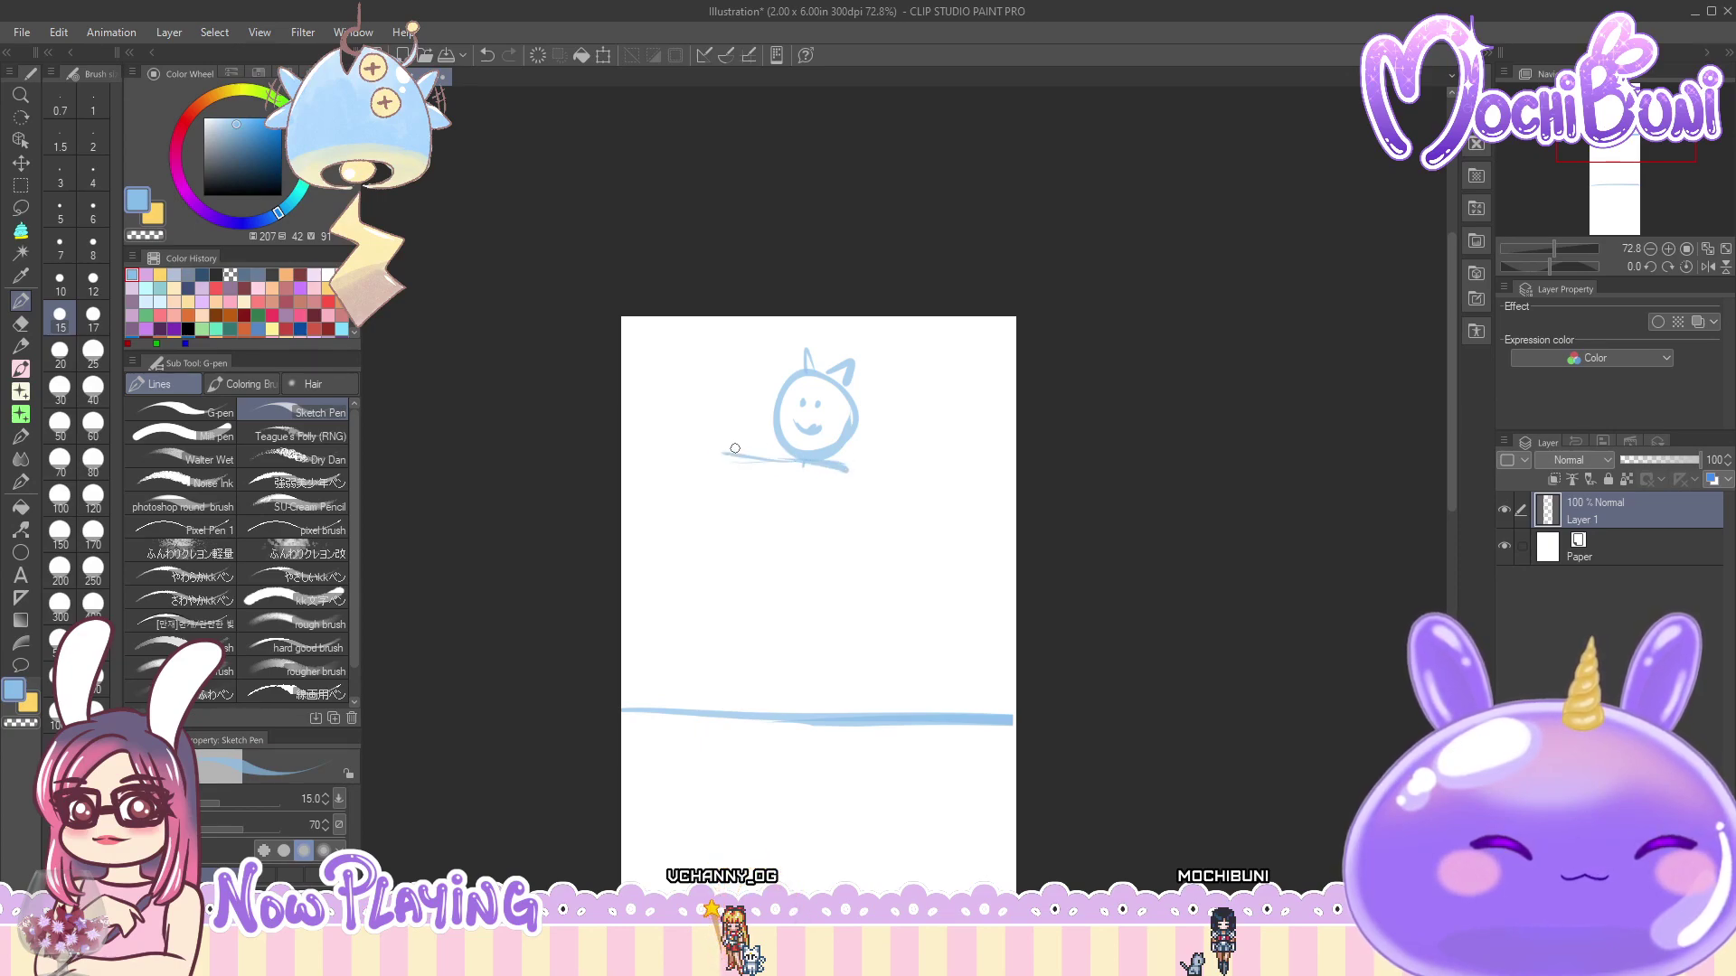
# - Sketch the figure's torso, one arm stretched out to the left and the other bent at the chest
pyautogui.moveTo(780, 455); pyautogui.dragTo(802, 465)
pyautogui.moveTo(708, 425)
pyautogui.mouseDown()
pyautogui.moveTo(781, 488)
pyautogui.moveTo(867, 498)
pyautogui.mouseUp()
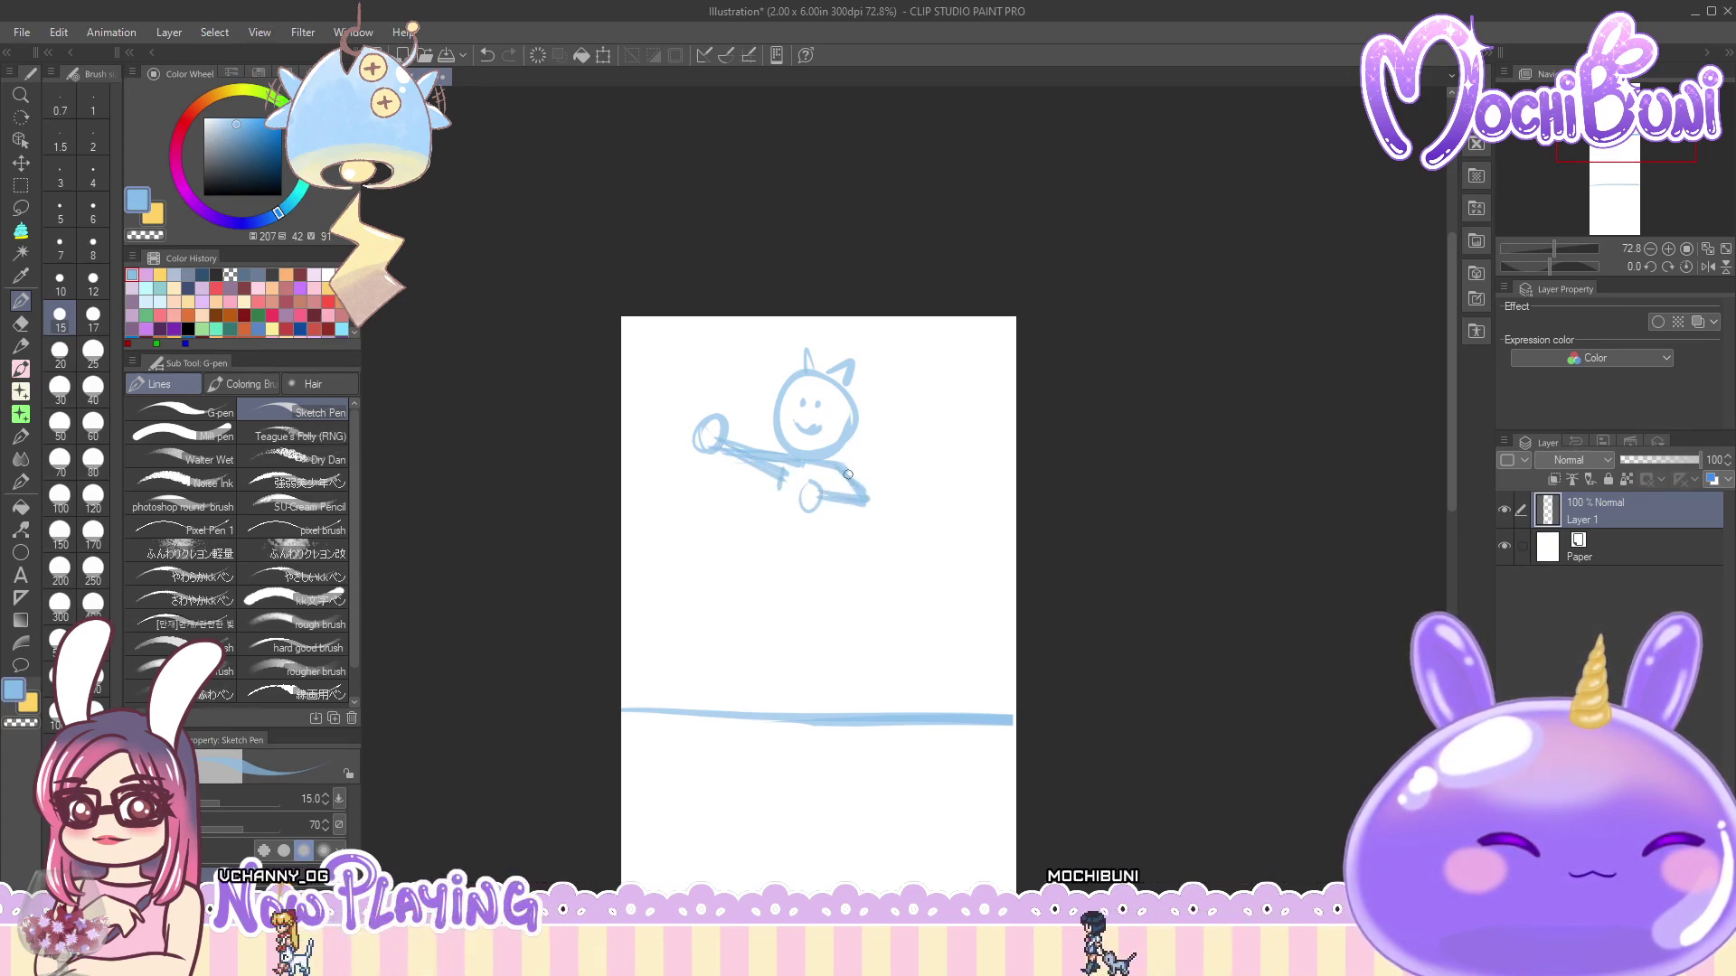
pyautogui.moveTo(771, 541); pyautogui.dragTo(775, 477)
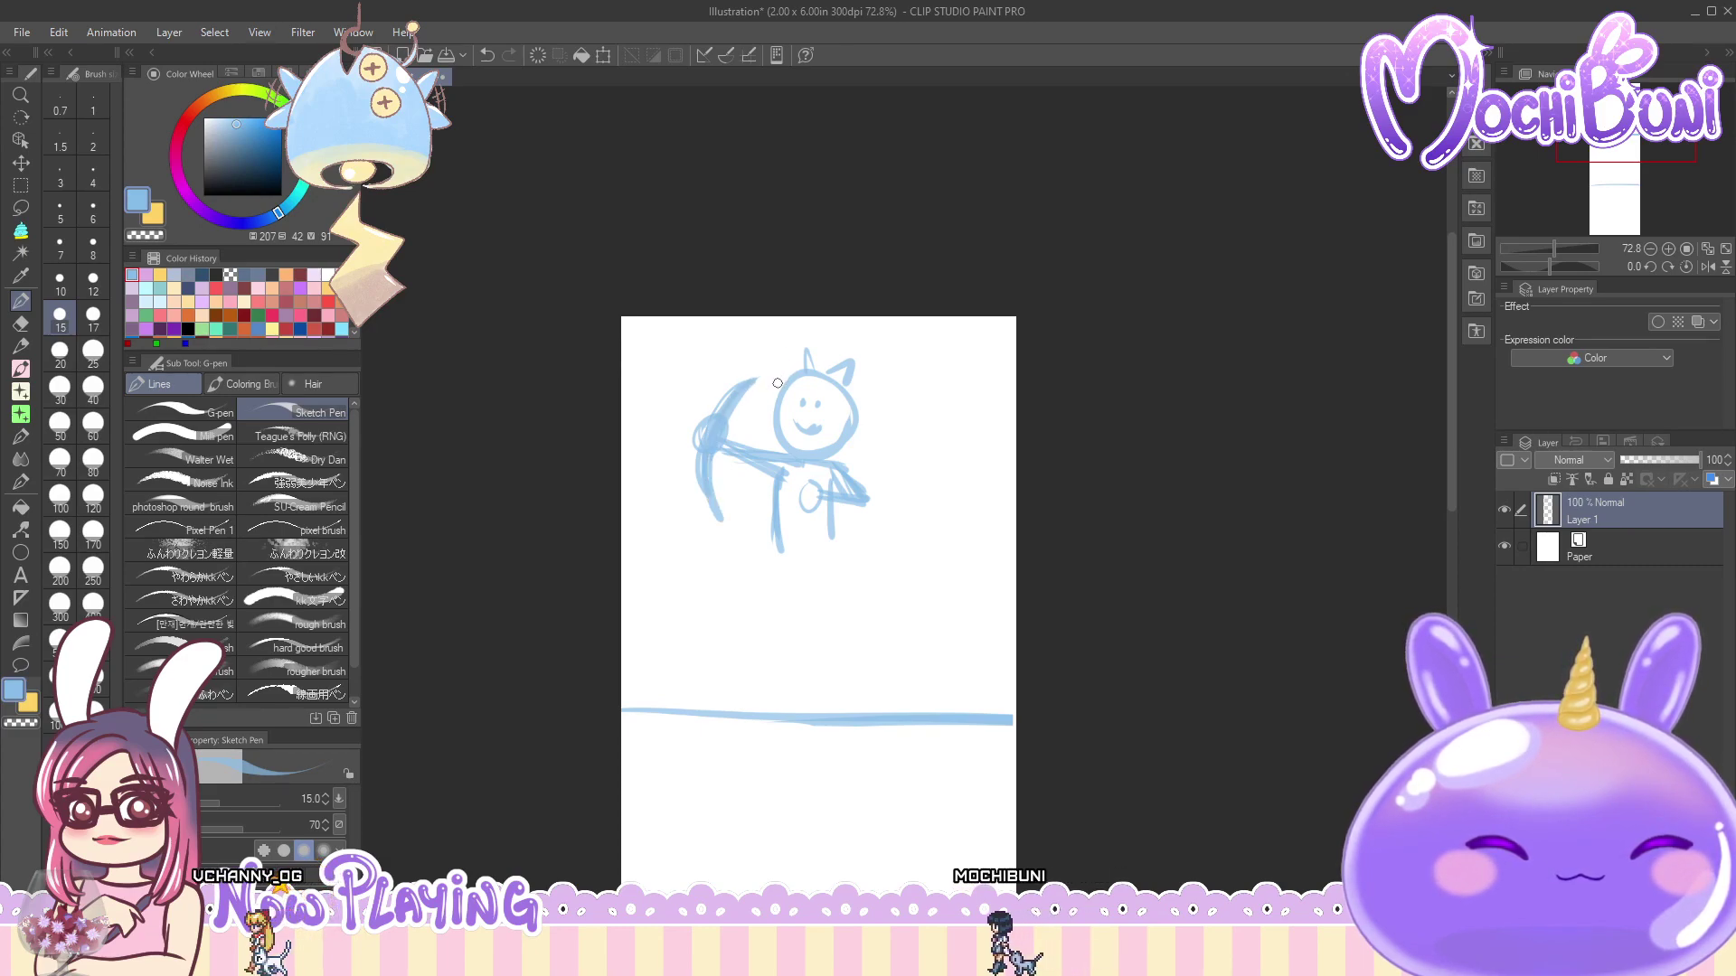
# - Sketch the curved bow in the outstretched hand with its string and a nocked arrow with a triangular head
pyautogui.moveTo(779, 376); pyautogui.dragTo(716, 422)
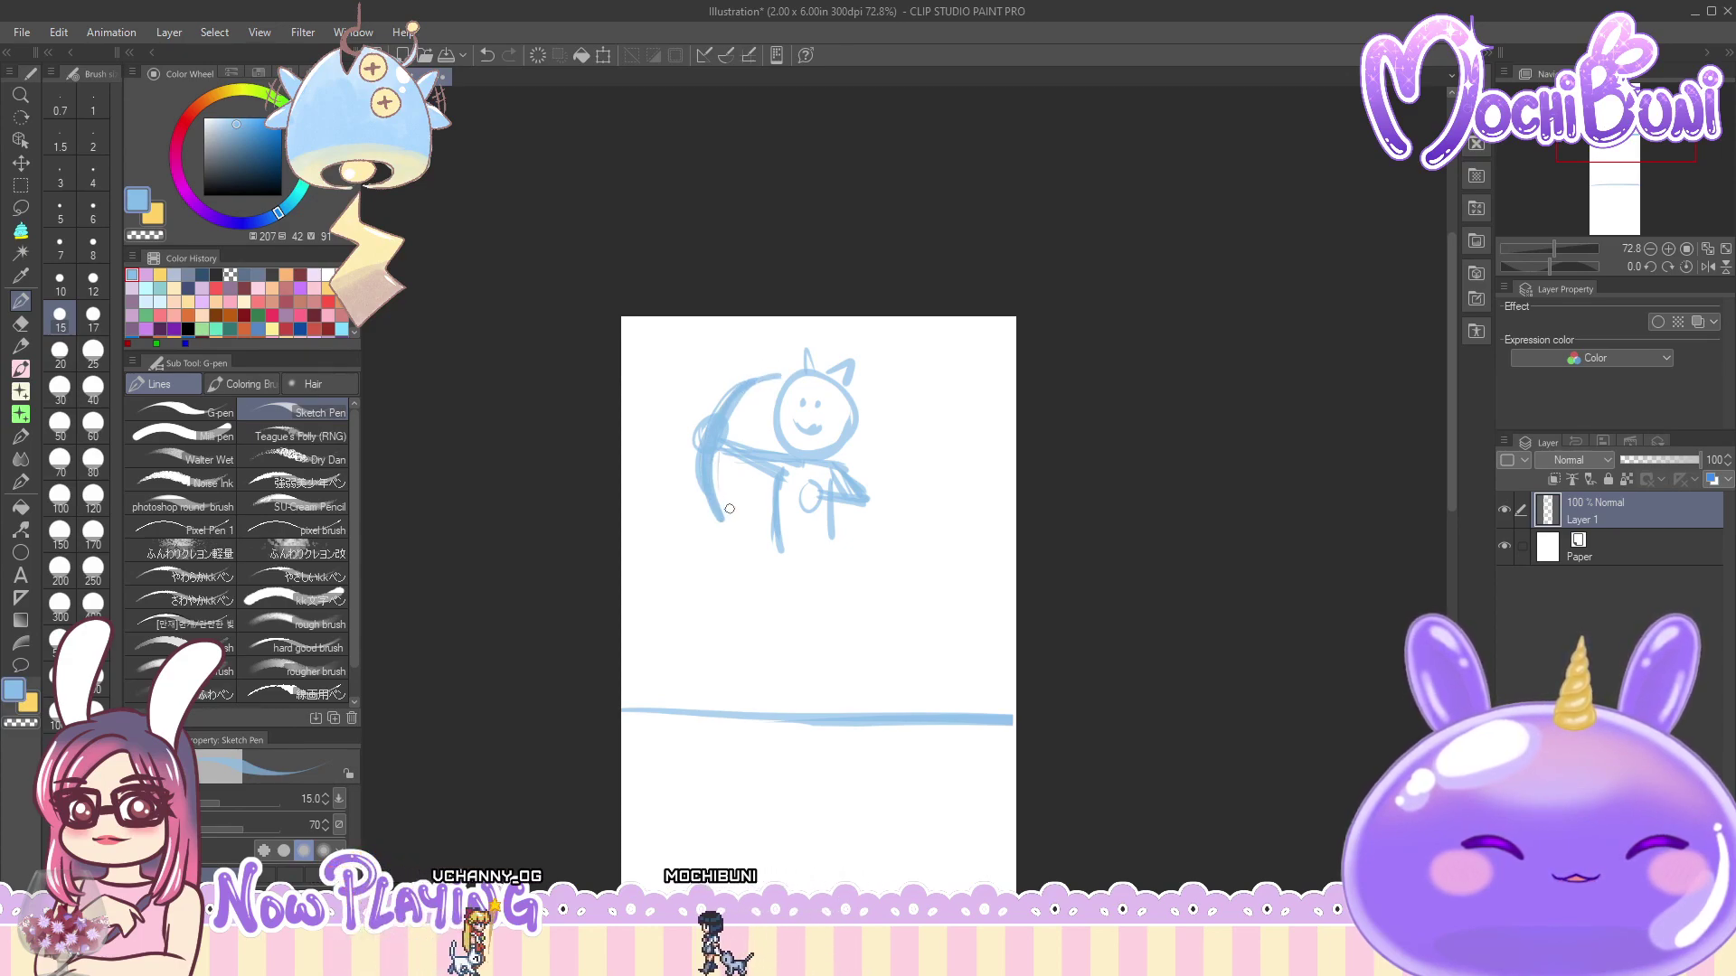
pyautogui.moveTo(783, 400); pyautogui.dragTo(796, 476)
pyautogui.moveTo(677, 411); pyautogui.dragTo(773, 477)
pyautogui.moveTo(663, 419); pyautogui.dragTo(688, 408)
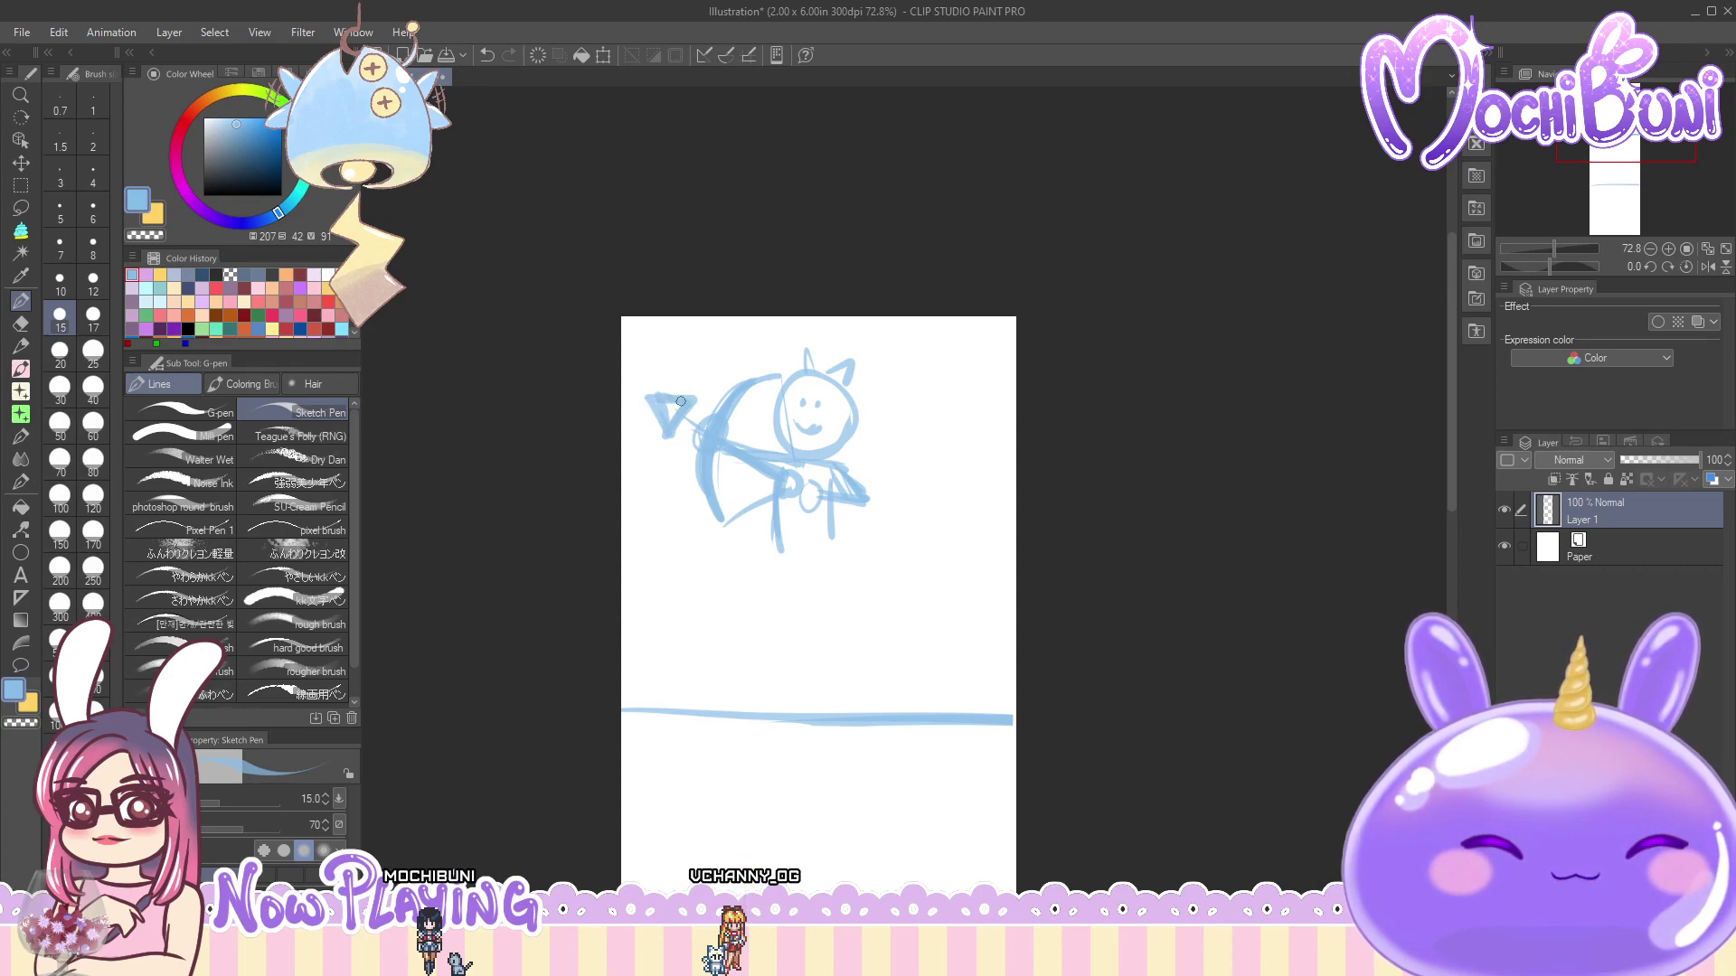
# - Add the archer's skirt and sketch a second character's jaw and half-lidded eye in the upper panel's lower right
pyautogui.moveTo(757, 500)
pyautogui.mouseDown()
pyautogui.moveTo(747, 533)
pyautogui.moveTo(793, 535)
pyautogui.moveTo(862, 601)
pyautogui.moveTo(864, 678)
pyautogui.moveTo(929, 660)
pyautogui.mouseUp()
pyautogui.moveTo(865, 526)
pyautogui.mouseDown()
pyautogui.moveTo(874, 664)
pyautogui.moveTo(943, 663)
pyautogui.mouseUp()
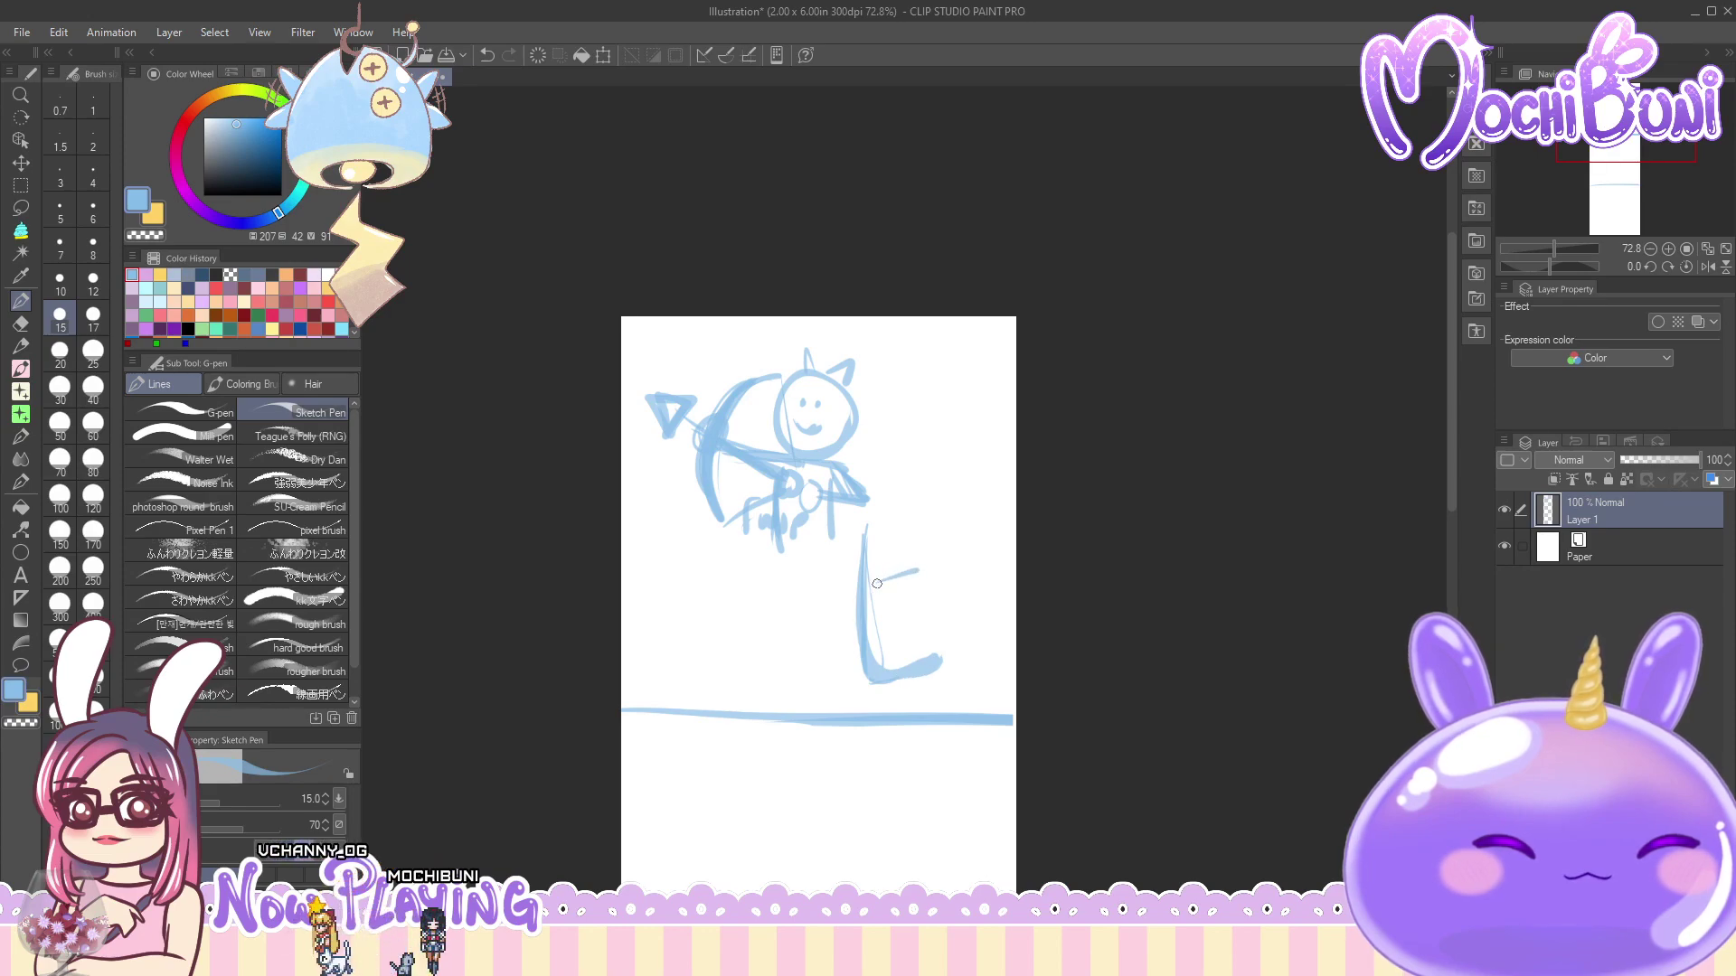
pyautogui.moveTo(876, 583); pyautogui.dragTo(920, 569)
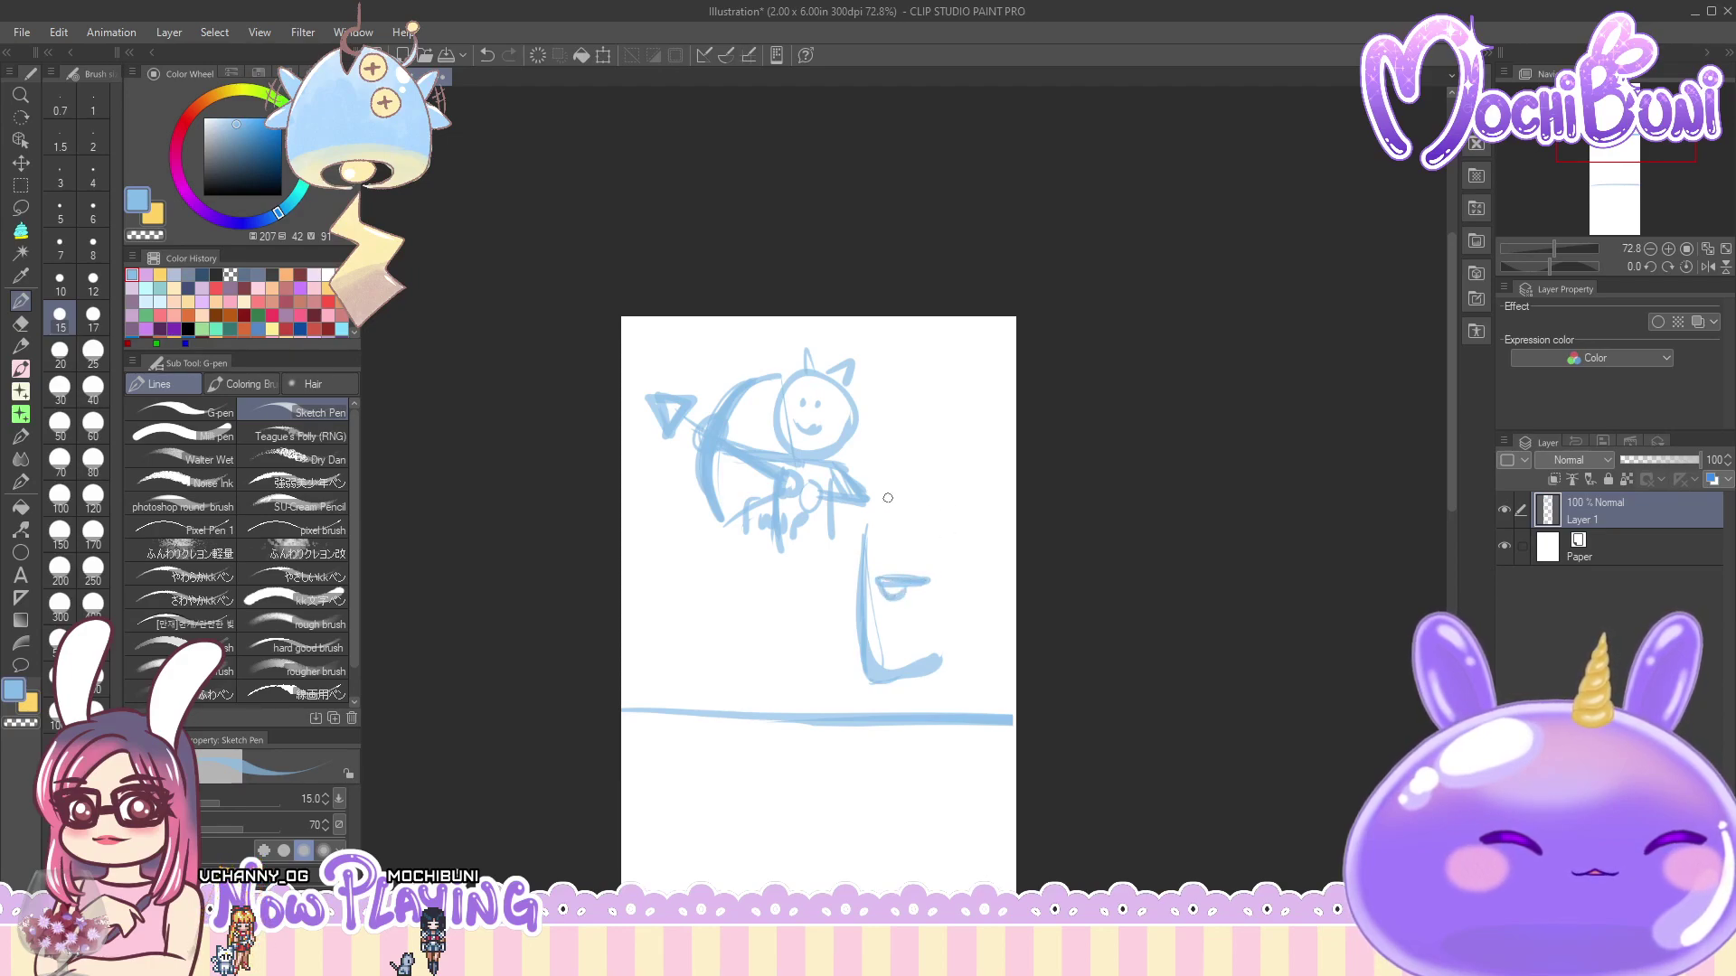
# - Sketch the second character's bangs and long straight hair, reaching down to the panel divider
pyautogui.moveTo(911, 494)
pyautogui.mouseDown()
pyautogui.moveTo(893, 555)
pyautogui.moveTo(936, 548)
pyautogui.mouseUp()
pyautogui.moveTo(859, 479)
pyautogui.mouseDown()
pyautogui.moveTo(871, 515)
pyautogui.moveTo(928, 499)
pyautogui.moveTo(905, 464)
pyautogui.moveTo(979, 456)
pyautogui.moveTo(1003, 511)
pyautogui.moveTo(1012, 615)
pyautogui.moveTo(951, 575)
pyautogui.moveTo(951, 668)
pyautogui.mouseUp()
pyautogui.moveTo(945, 561); pyautogui.dragTo(941, 708)
pyautogui.moveTo(967, 583); pyautogui.dragTo(964, 709)
pyautogui.moveTo(972, 586)
pyautogui.mouseDown()
pyautogui.moveTo(972, 710)
pyautogui.moveTo(996, 704)
pyautogui.mouseUp()
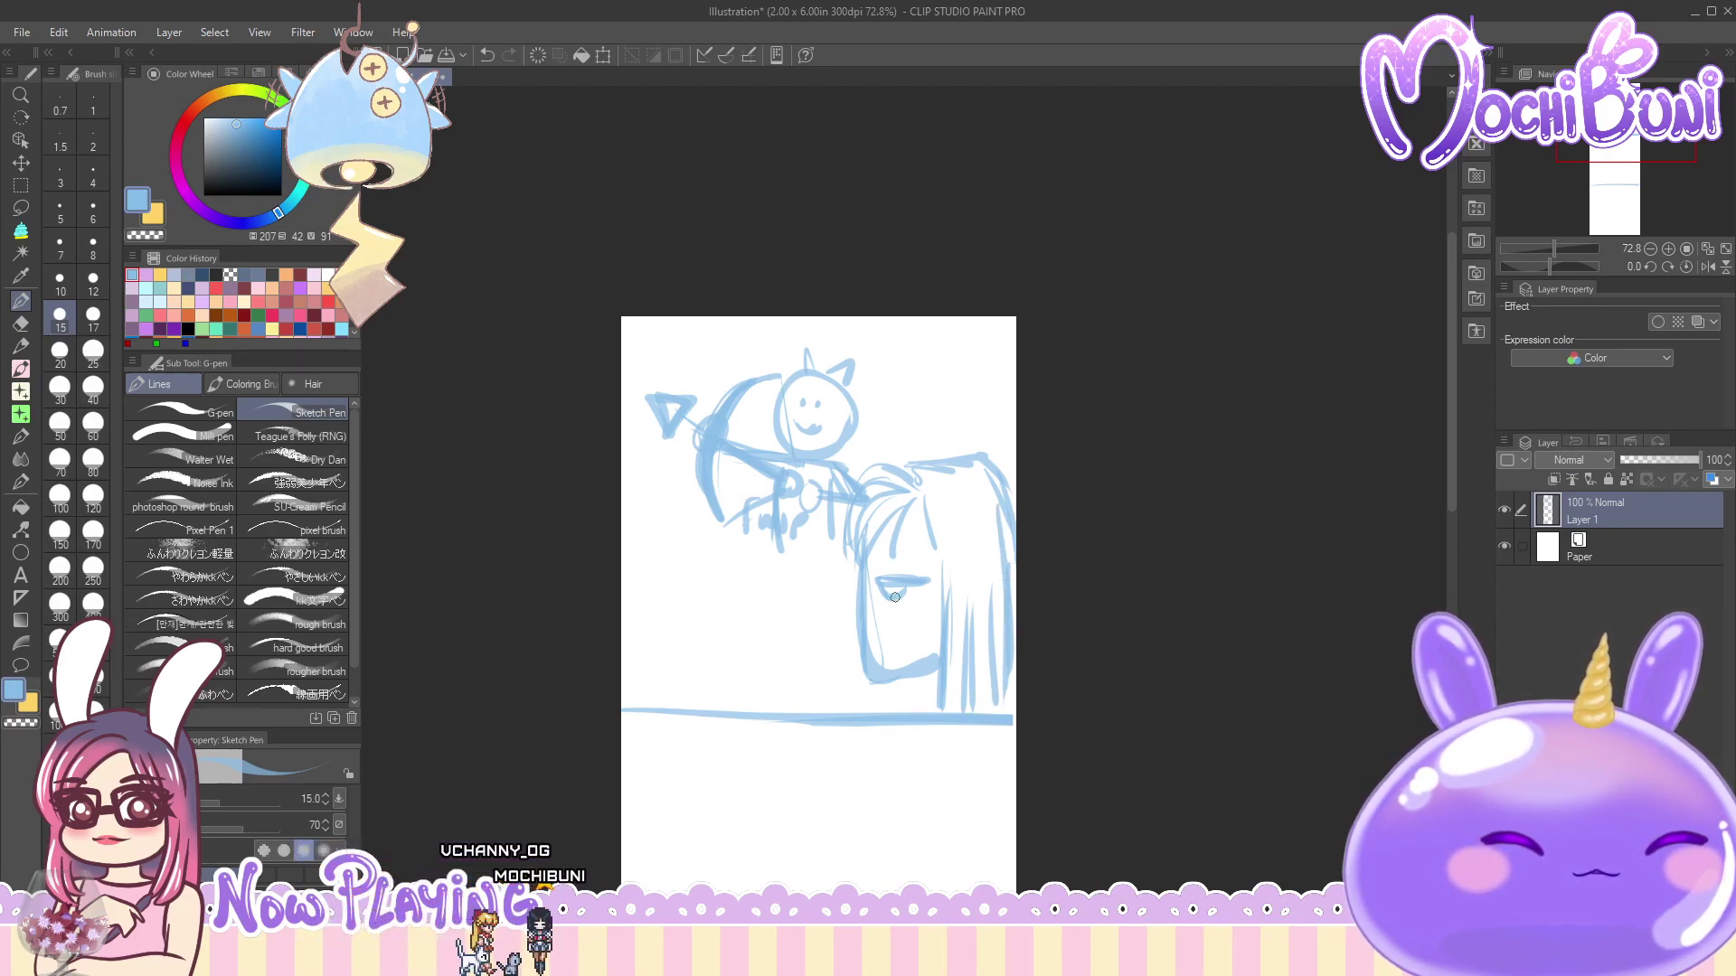
# - Add small wings behind the archer and draw an oval speech bubble with a tail below the figure
pyautogui.moveTo(846, 457)
pyautogui.mouseDown()
pyautogui.moveTo(904, 428)
pyautogui.moveTo(880, 465)
pyautogui.mouseUp()
pyautogui.moveTo(779, 443)
pyautogui.mouseDown()
pyautogui.moveTo(751, 417)
pyautogui.moveTo(759, 444)
pyautogui.mouseUp()
pyautogui.moveTo(762, 465); pyautogui.dragTo(765, 487)
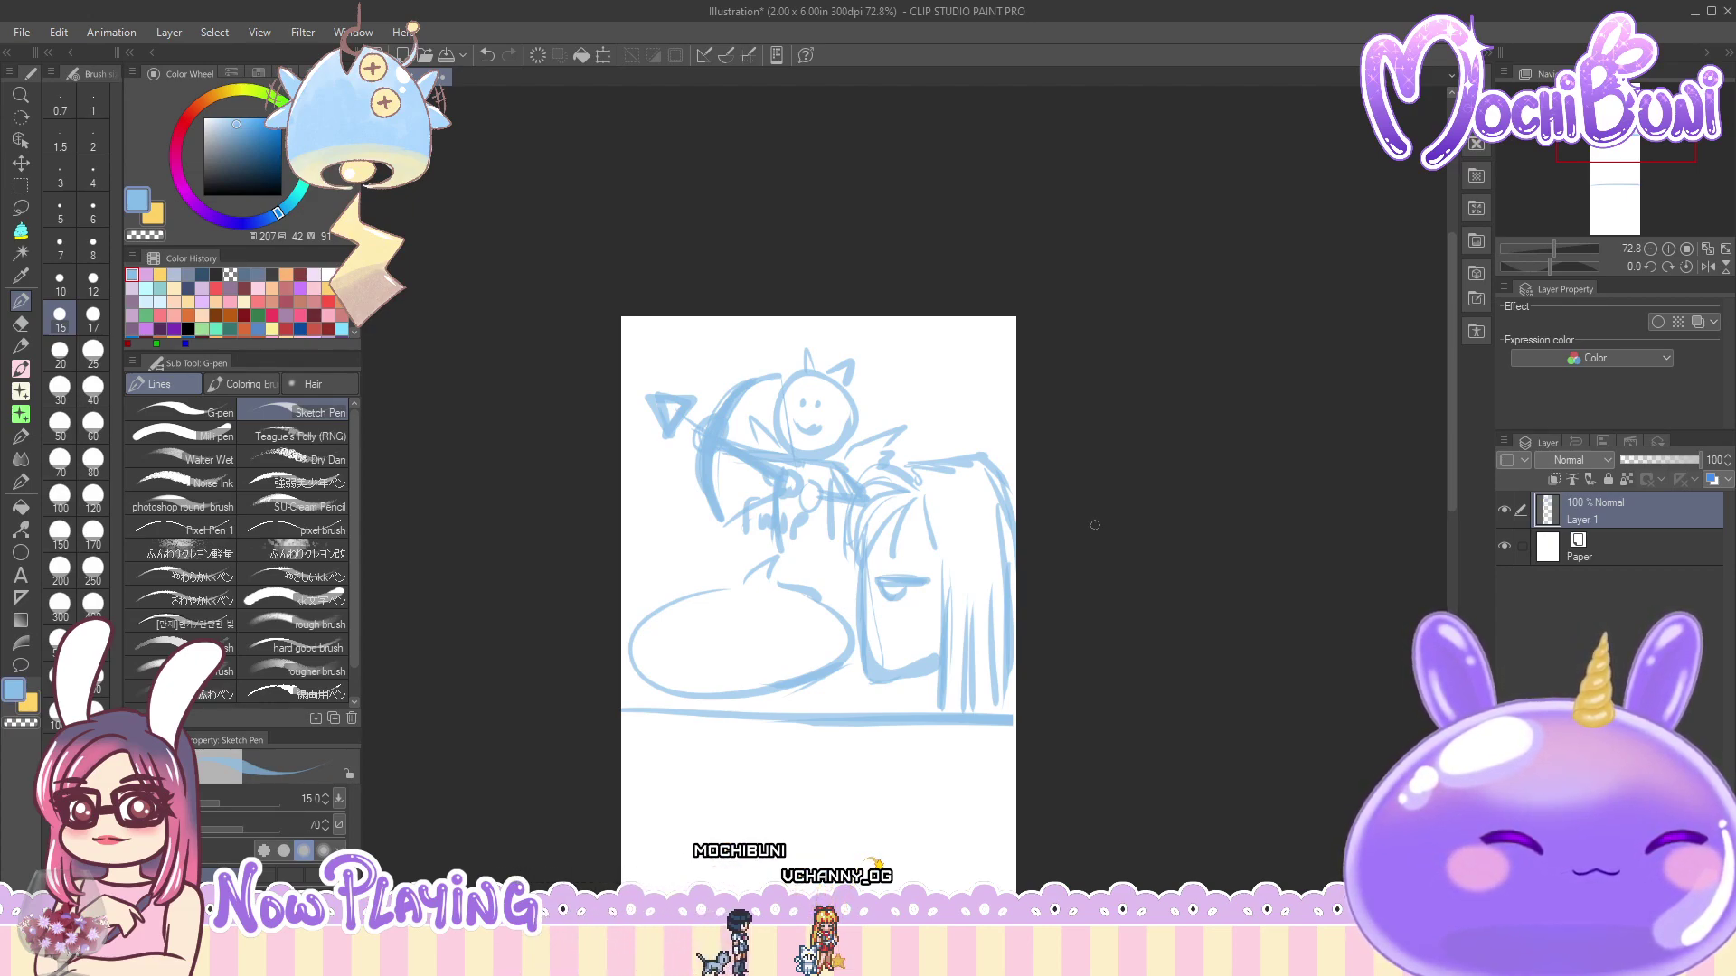
# - Hand-letter "ANGEL OF LOVE" on two lines inside the speech bubble
pyautogui.moveTo(660, 642)
pyautogui.mouseDown()
pyautogui.moveTo(710, 619)
pyautogui.moveTo(729, 637)
pyautogui.mouseUp()
pyautogui.moveTo(756, 615)
pyautogui.mouseDown()
pyautogui.moveTo(747, 638)
pyautogui.moveTo(780, 624)
pyautogui.mouseUp()
pyautogui.moveTo(664, 664); pyautogui.dragTo(673, 682)
pyautogui.moveTo(668, 672); pyautogui.dragTo(688, 669)
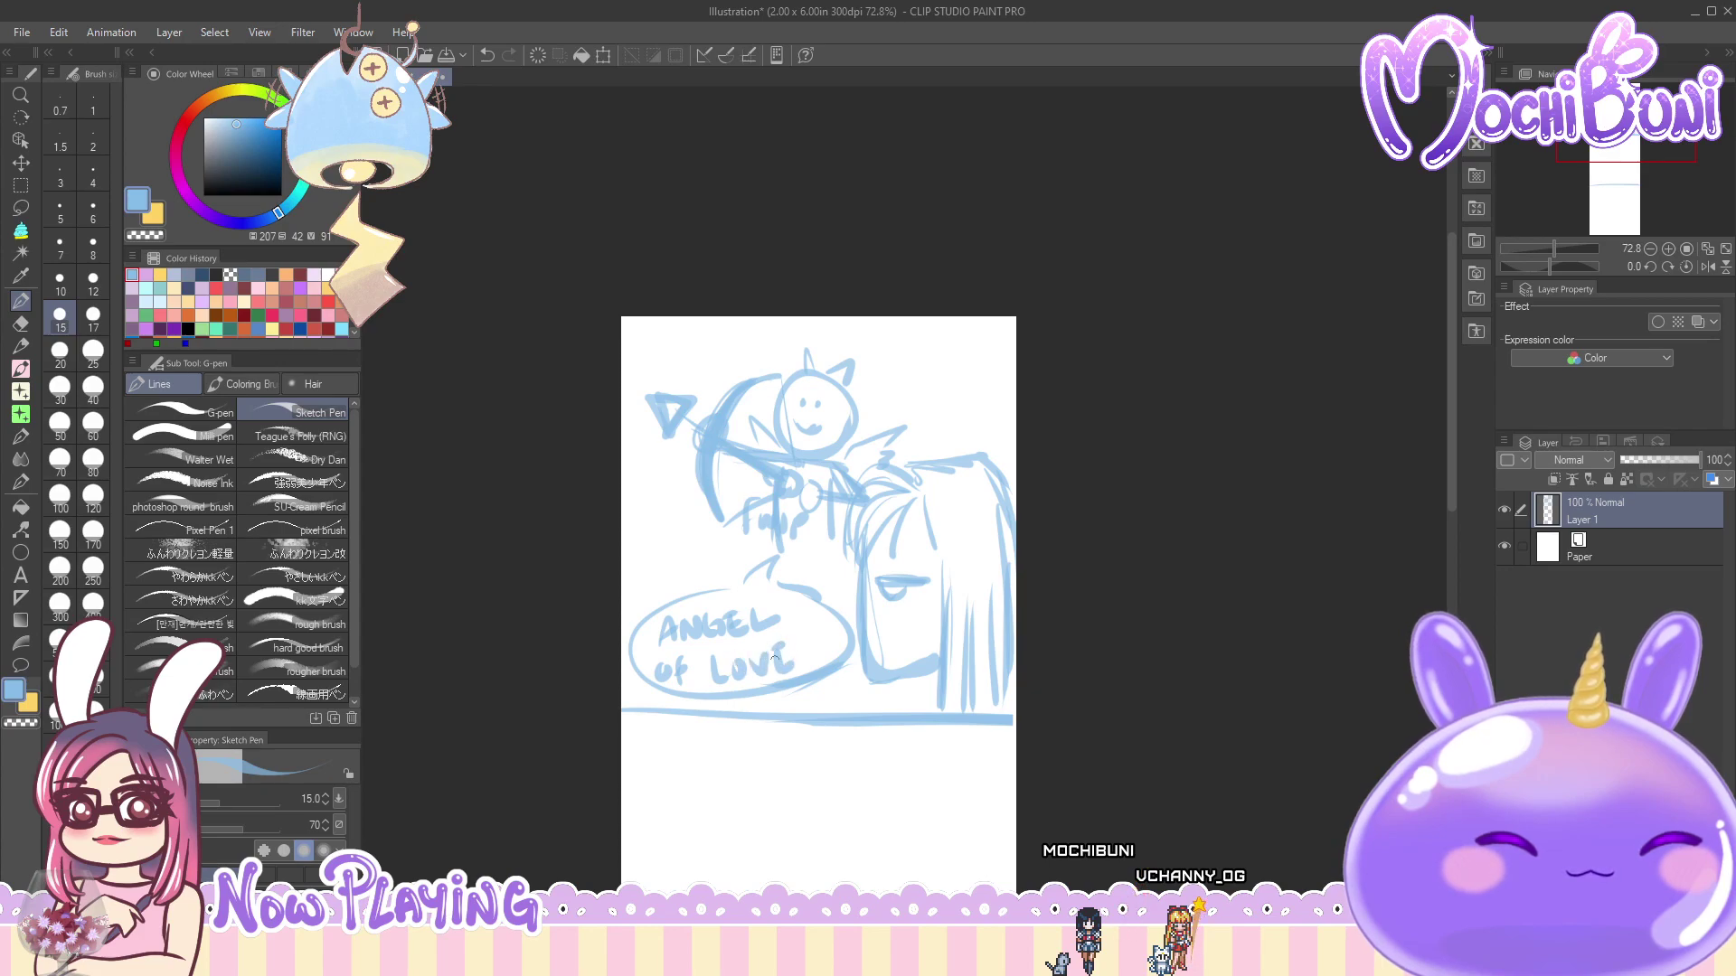
# - Sketch a large rounded shape running off the middle panel's right edge, with a small circle at its lower-left end
pyautogui.moveTo(1450, 493); pyautogui.dragTo(1452, 524)
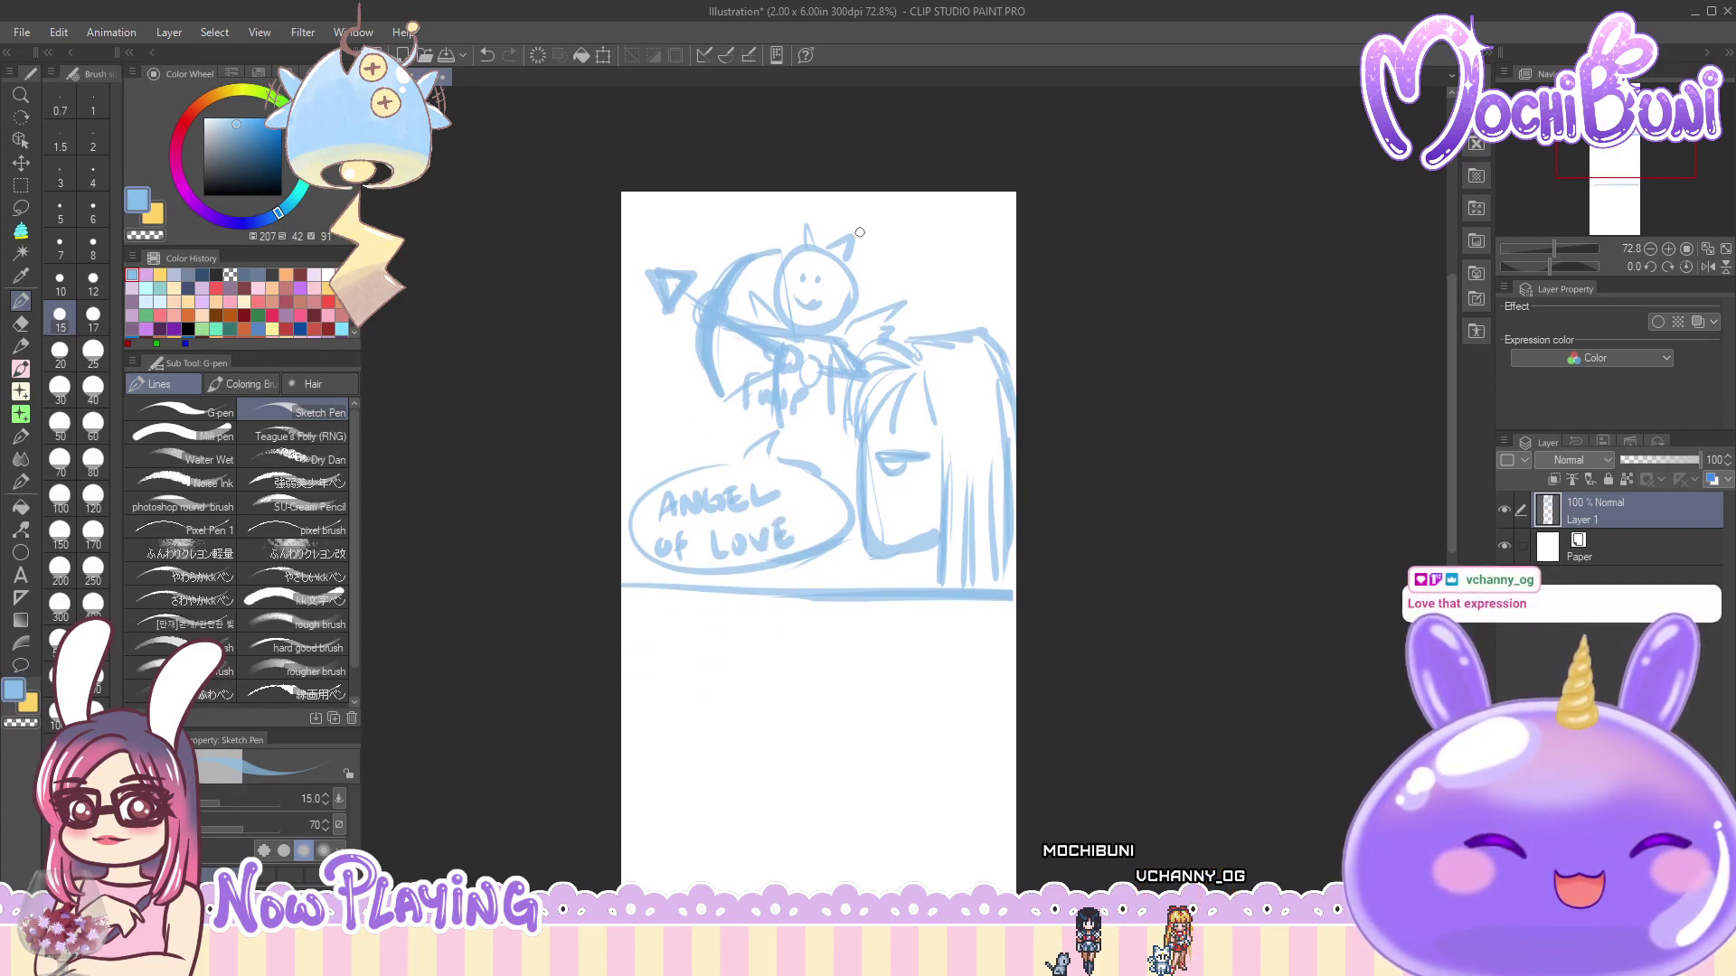
pyautogui.moveTo(1451, 468); pyautogui.dragTo(1459, 544)
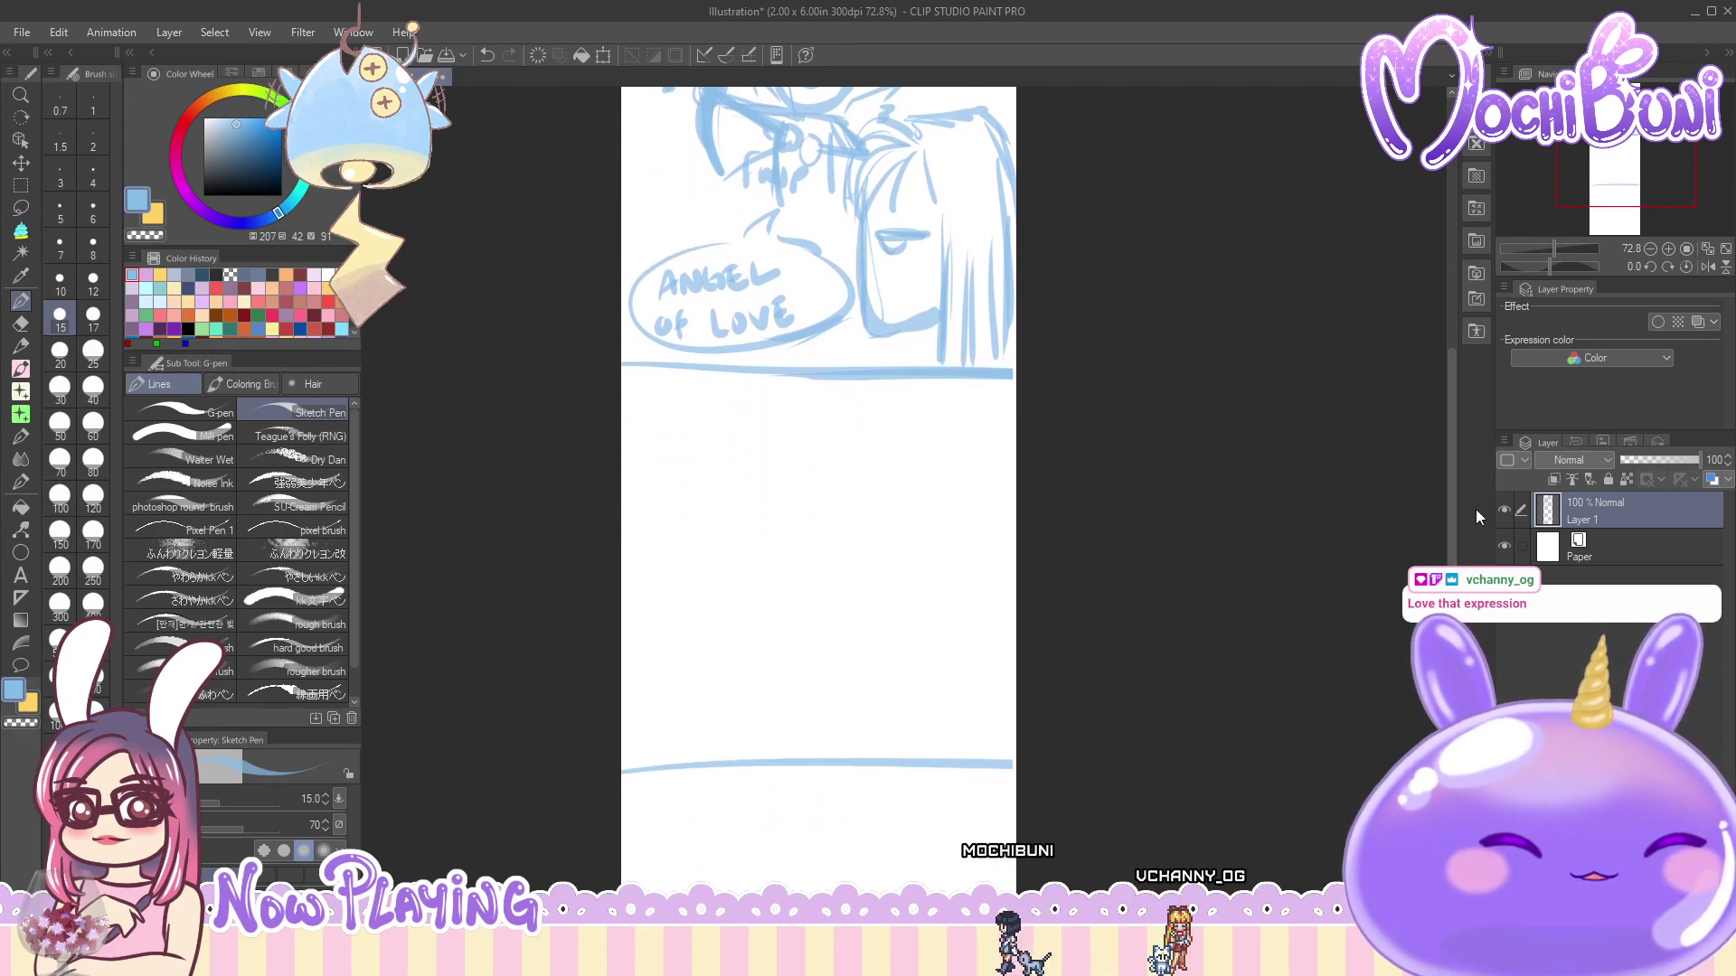
pyautogui.moveTo(685, 703)
pyautogui.mouseDown()
pyautogui.moveTo(658, 596)
pyautogui.moveTo(705, 555)
pyautogui.moveTo(832, 513)
pyautogui.mouseUp()
pyautogui.moveTo(685, 713); pyautogui.dragTo(994, 503)
pyautogui.moveTo(841, 524); pyautogui.dragTo(1062, 519)
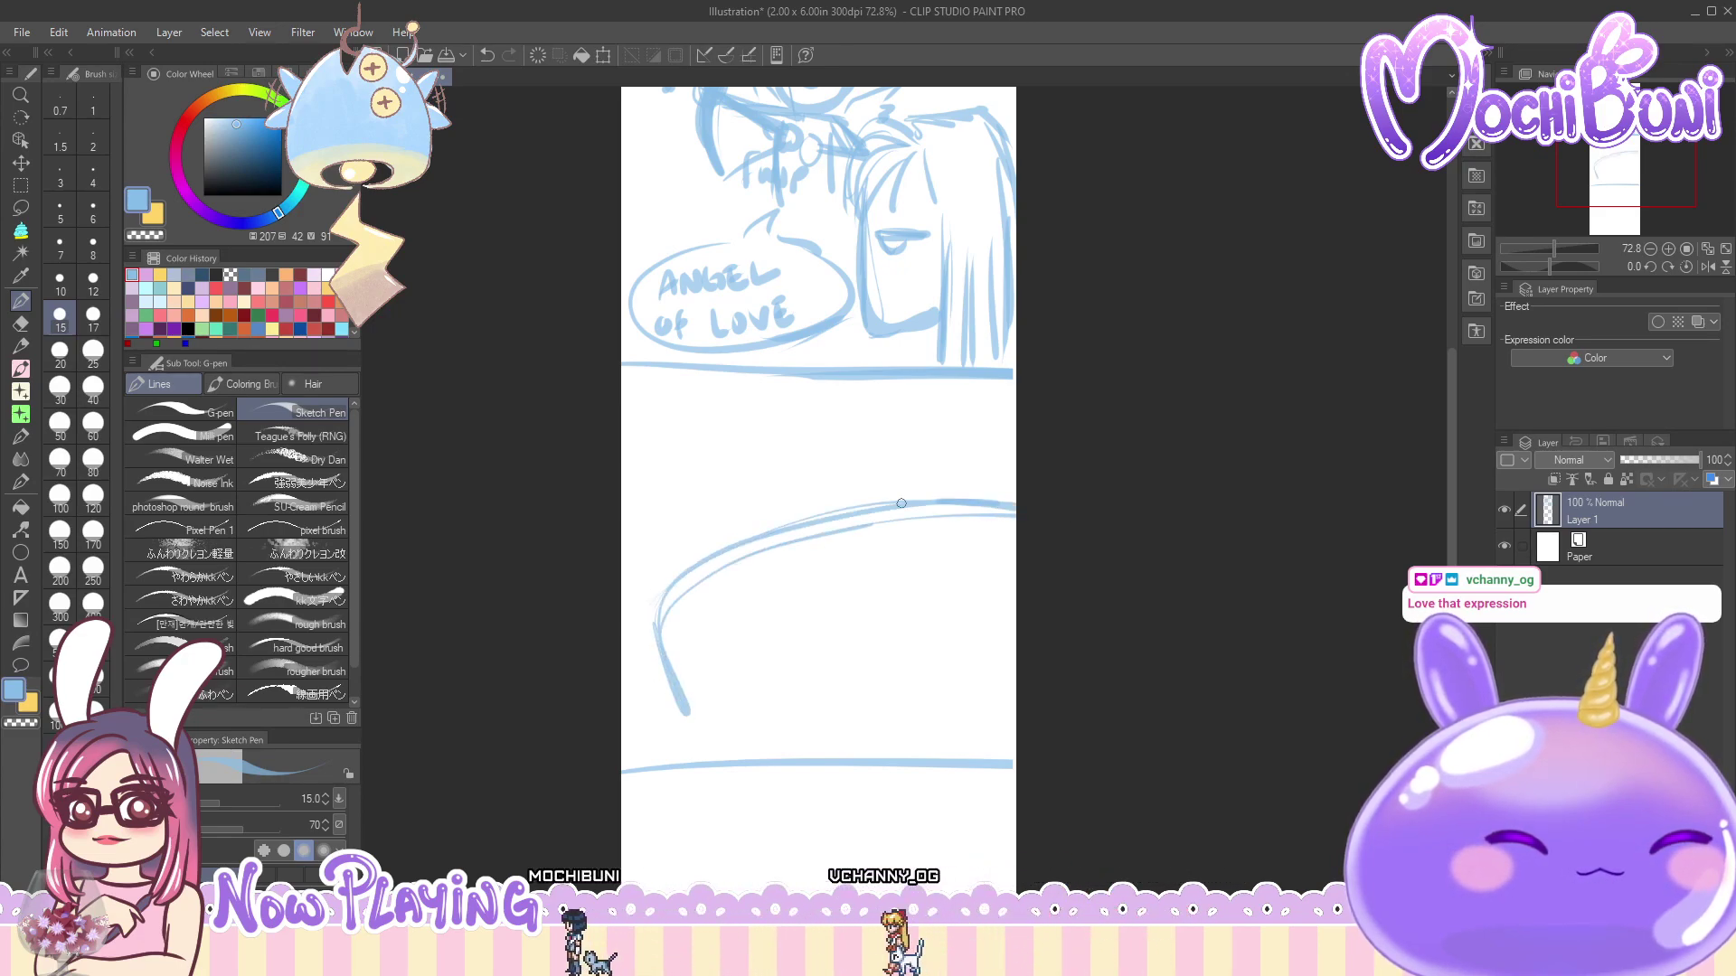
pyautogui.moveTo(684, 719)
pyautogui.mouseDown()
pyautogui.moveTo(641, 682)
pyautogui.moveTo(630, 710)
pyautogui.moveTo(687, 719)
pyautogui.moveTo(688, 743)
pyautogui.moveTo(682, 701)
pyautogui.moveTo(668, 747)
pyautogui.moveTo(635, 689)
pyautogui.moveTo(715, 732)
pyautogui.mouseUp()
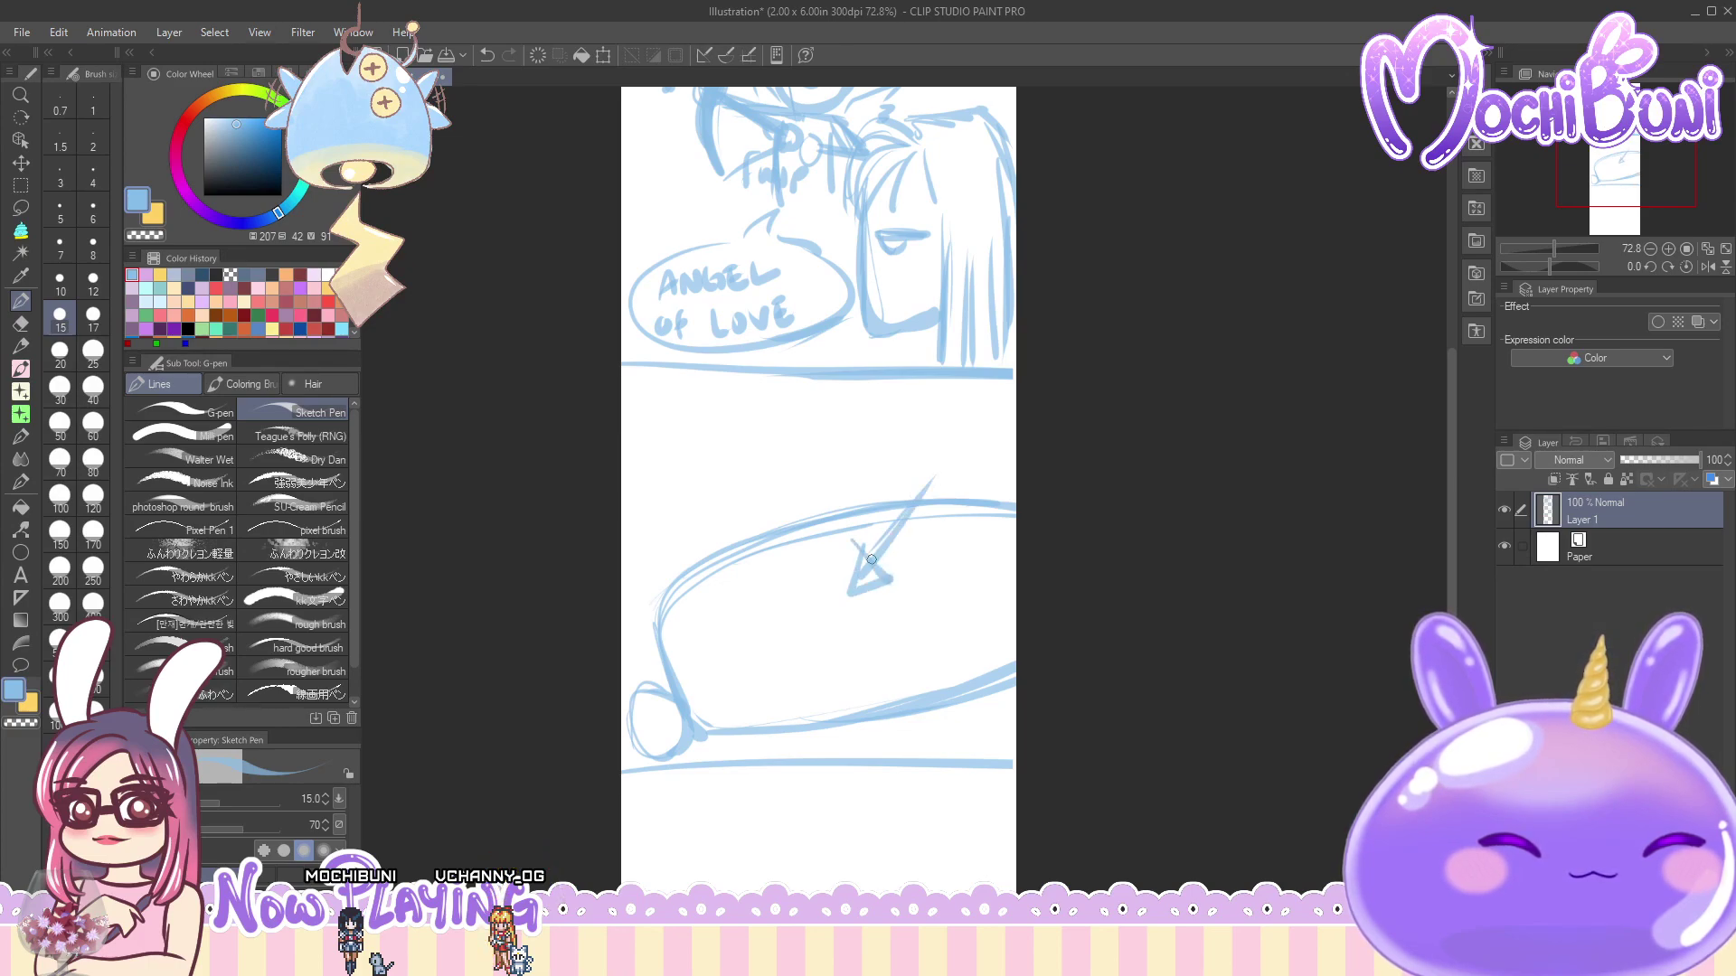
# - Sketch a fletched arrow striking the large shape with impact marks, and add an arched form along its lower edge
pyautogui.moveTo(983, 461); pyautogui.dragTo(929, 496)
pyautogui.moveTo(947, 420); pyautogui.dragTo(935, 479)
pyautogui.moveTo(845, 593)
pyautogui.mouseDown()
pyautogui.moveTo(819, 581)
pyautogui.moveTo(835, 567)
pyautogui.moveTo(805, 611)
pyautogui.moveTo(848, 636)
pyautogui.moveTo(892, 594)
pyautogui.mouseUp()
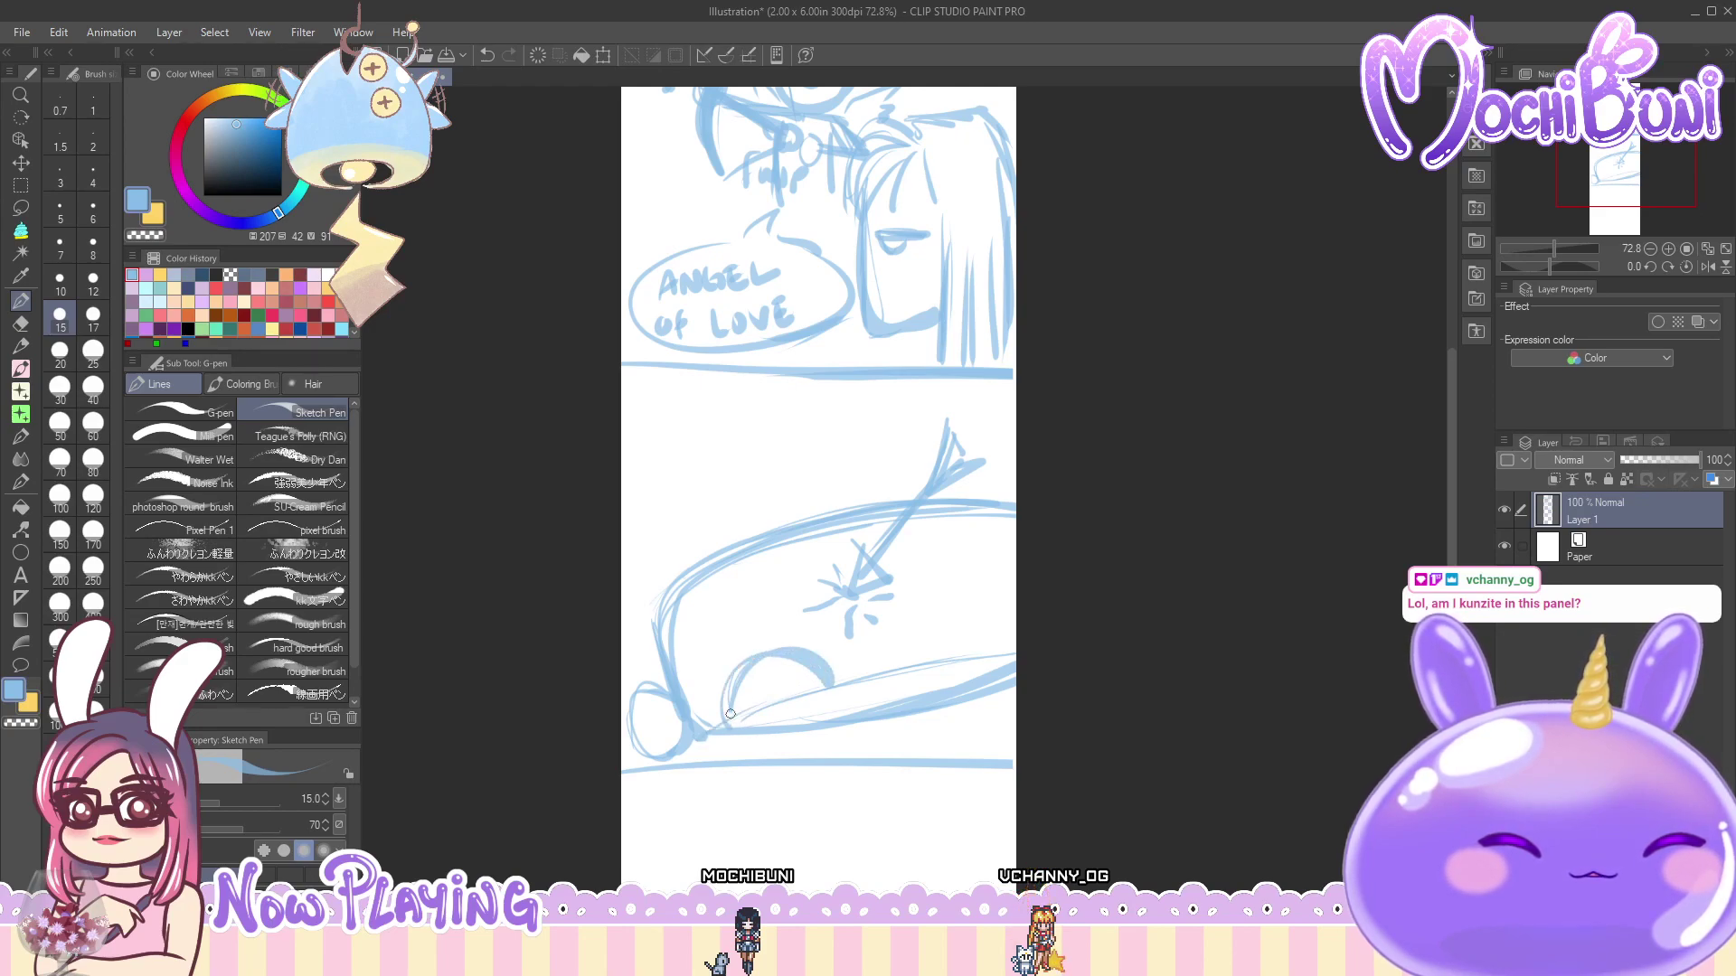
pyautogui.moveTo(733, 684)
pyautogui.mouseDown()
pyautogui.moveTo(818, 650)
pyautogui.moveTo(842, 685)
pyautogui.mouseUp()
pyautogui.moveTo(1011, 650)
pyautogui.mouseDown()
pyautogui.moveTo(837, 676)
pyautogui.moveTo(779, 642)
pyautogui.mouseUp()
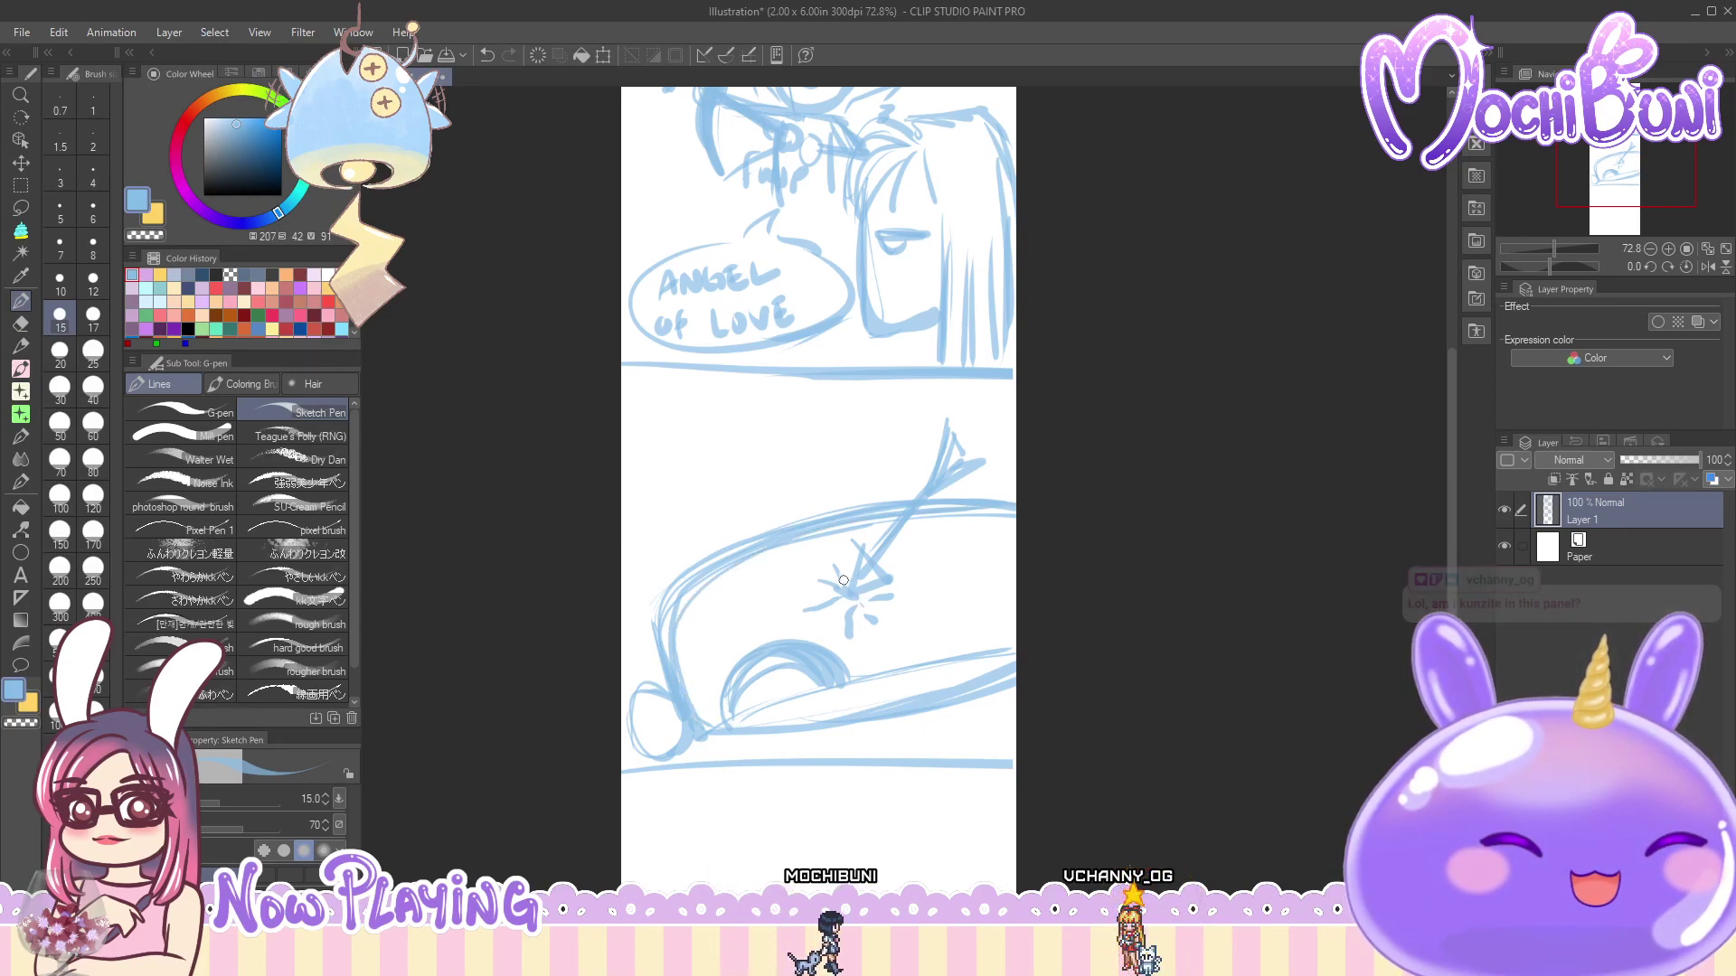
# - Add light dashed lines radiating outward around the arrow's point of impact
pyautogui.moveTo(945, 573); pyautogui.dragTo(969, 567)
pyautogui.moveTo(792, 614); pyautogui.dragTo(734, 619)
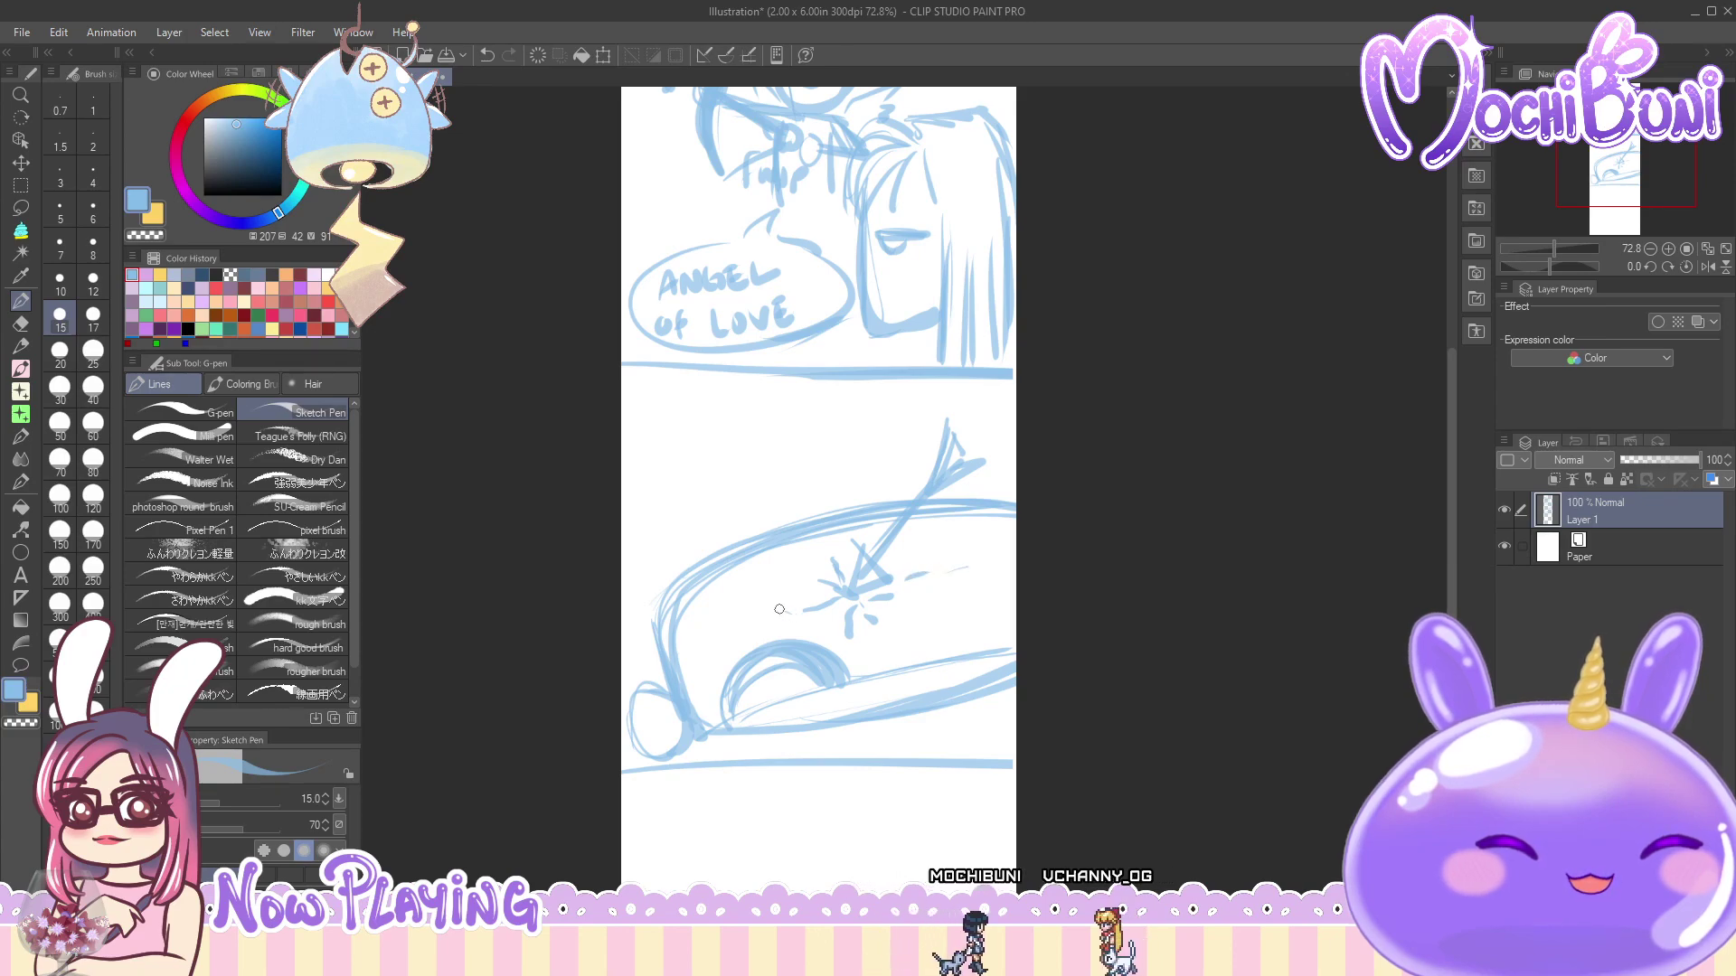
pyautogui.moveTo(871, 646); pyautogui.dragTo(874, 666)
pyautogui.moveTo(874, 628); pyautogui.dragTo(956, 618)
pyautogui.moveTo(890, 552); pyautogui.dragTo(908, 541)
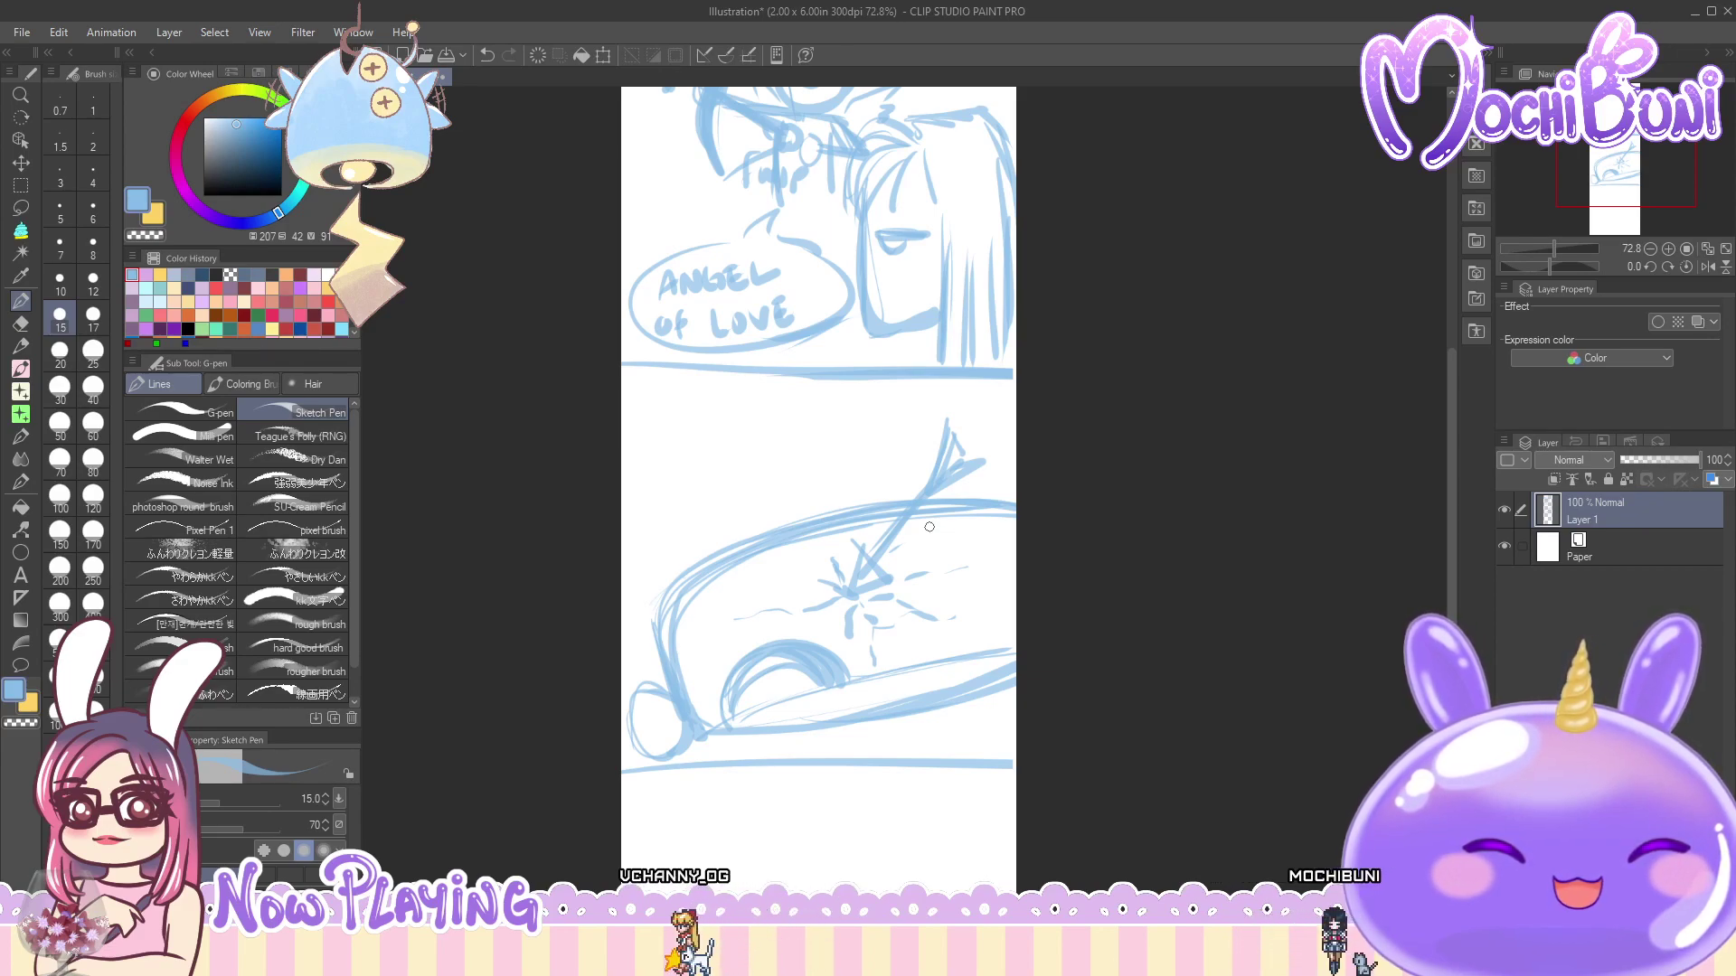
# - Sketch a figure behind the large shape with shoulders, arms reaching down and a shocked open-mouthed face
pyautogui.moveTo(726, 667)
pyautogui.mouseDown()
pyautogui.moveTo(756, 650)
pyautogui.moveTo(711, 662)
pyautogui.moveTo(808, 641)
pyautogui.mouseUp()
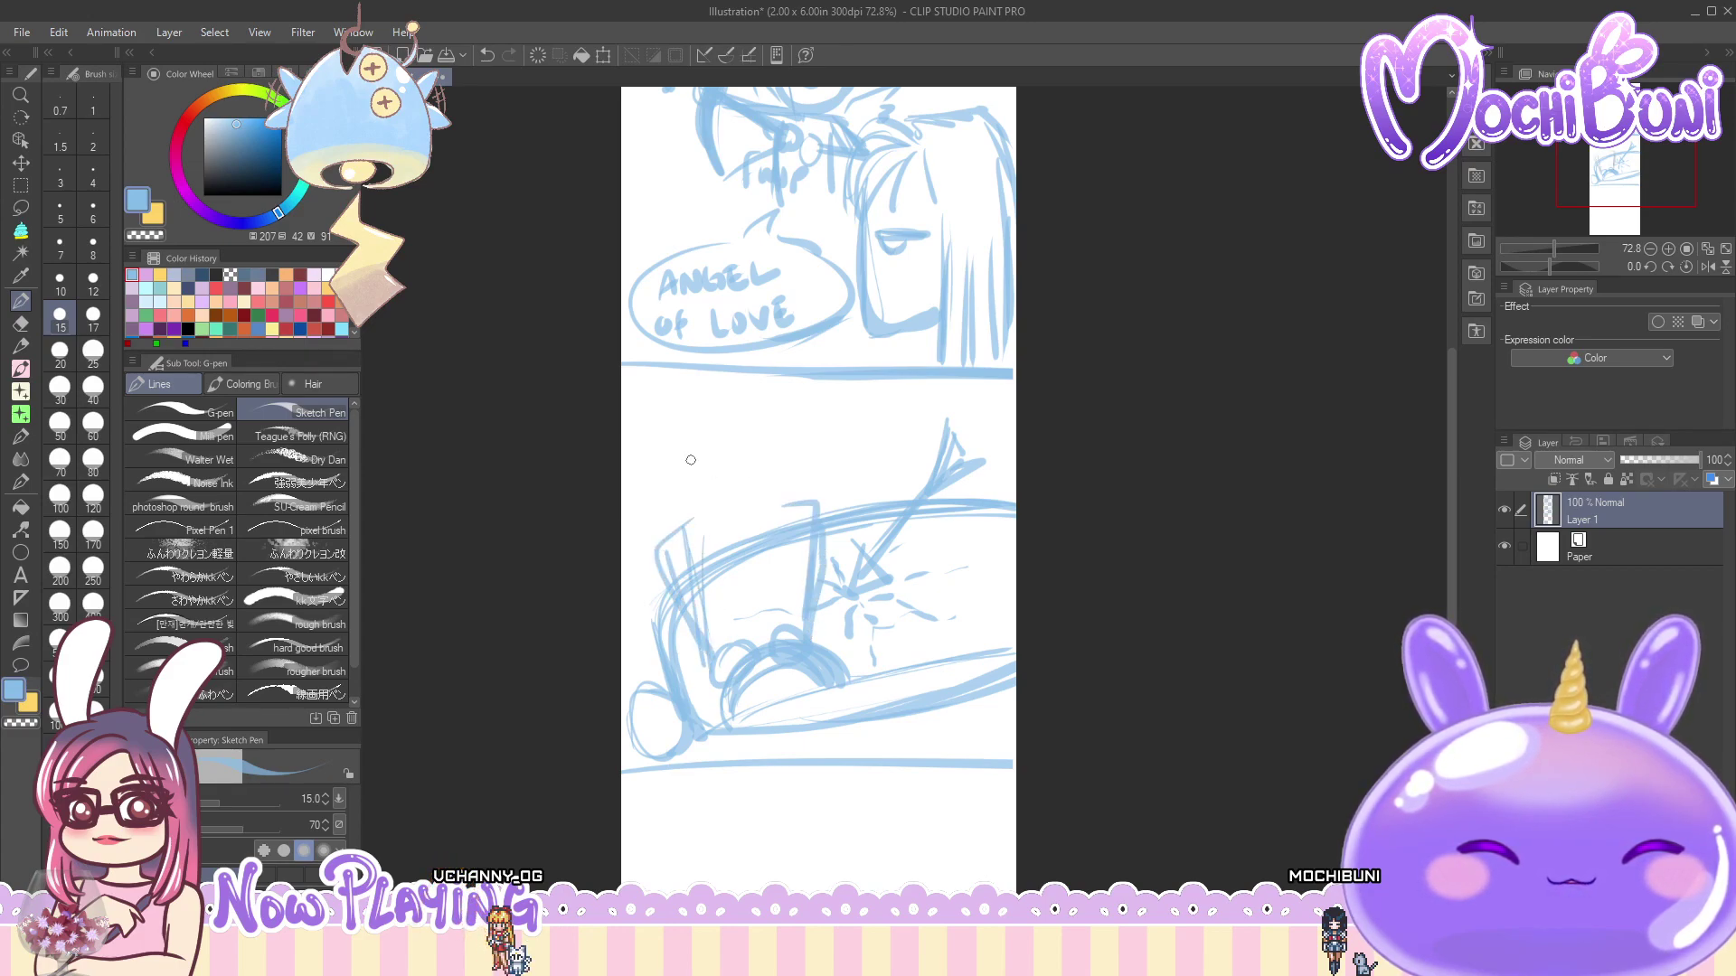
pyautogui.moveTo(673, 466)
pyautogui.mouseDown()
pyautogui.moveTo(725, 528)
pyautogui.moveTo(783, 494)
pyautogui.mouseUp()
pyautogui.moveTo(779, 450); pyautogui.dragTo(796, 495)
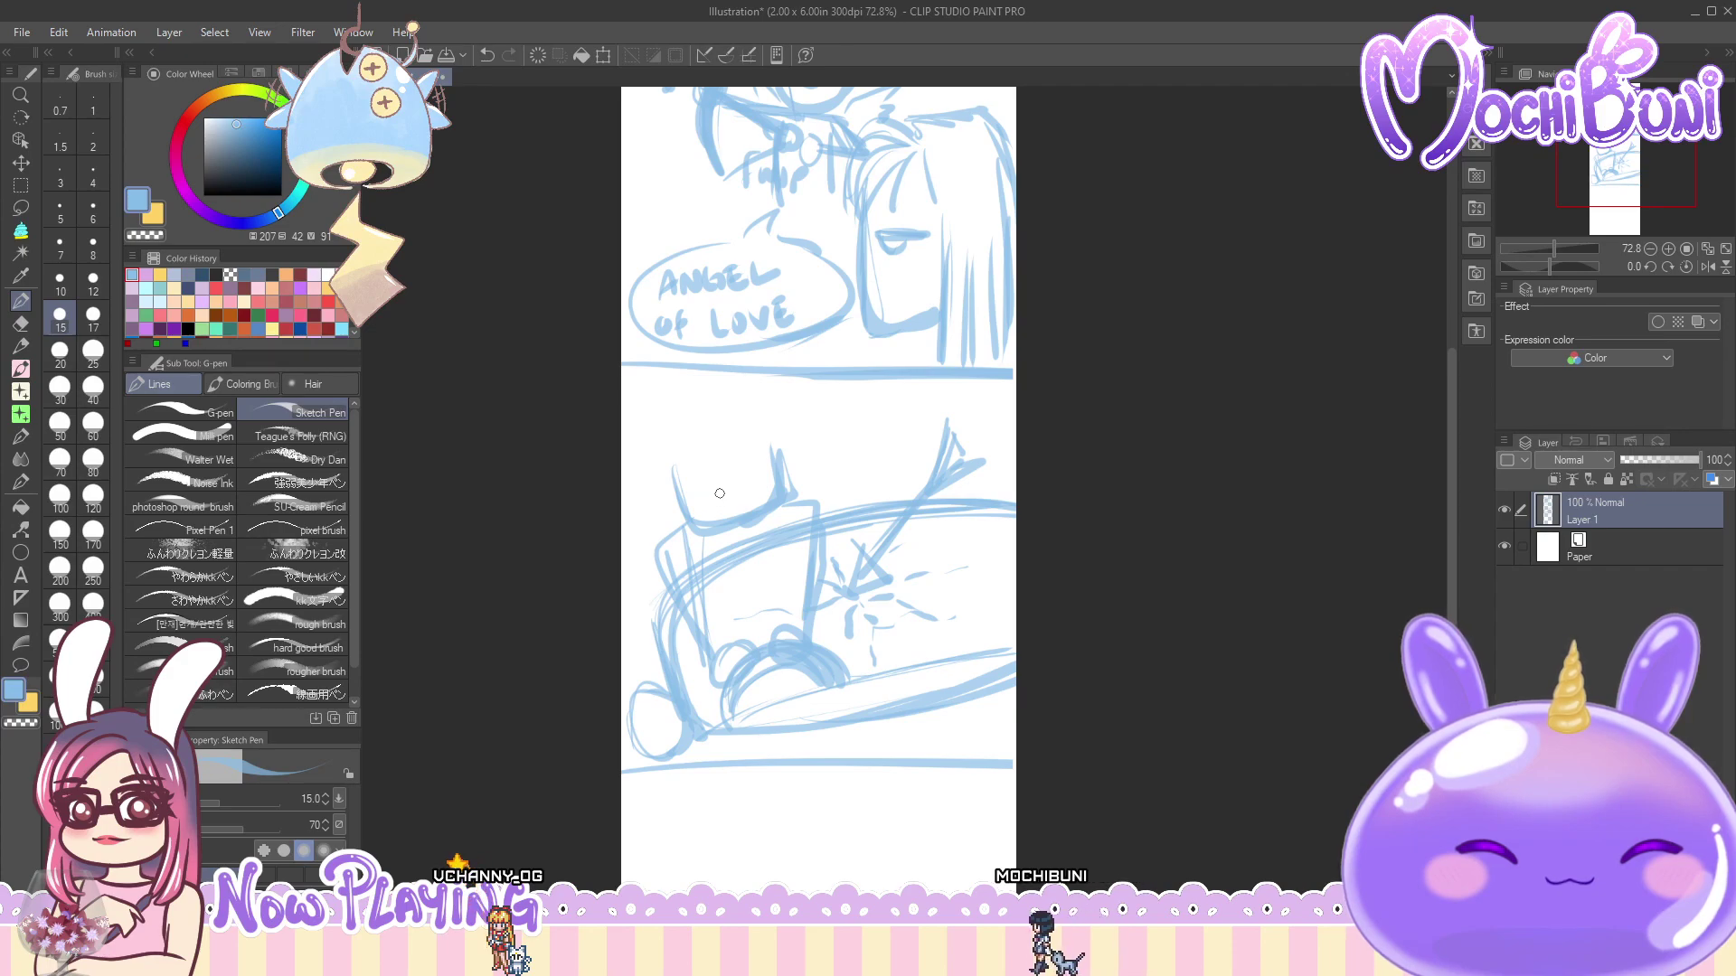
pyautogui.moveTo(715, 506); pyautogui.dragTo(756, 499)
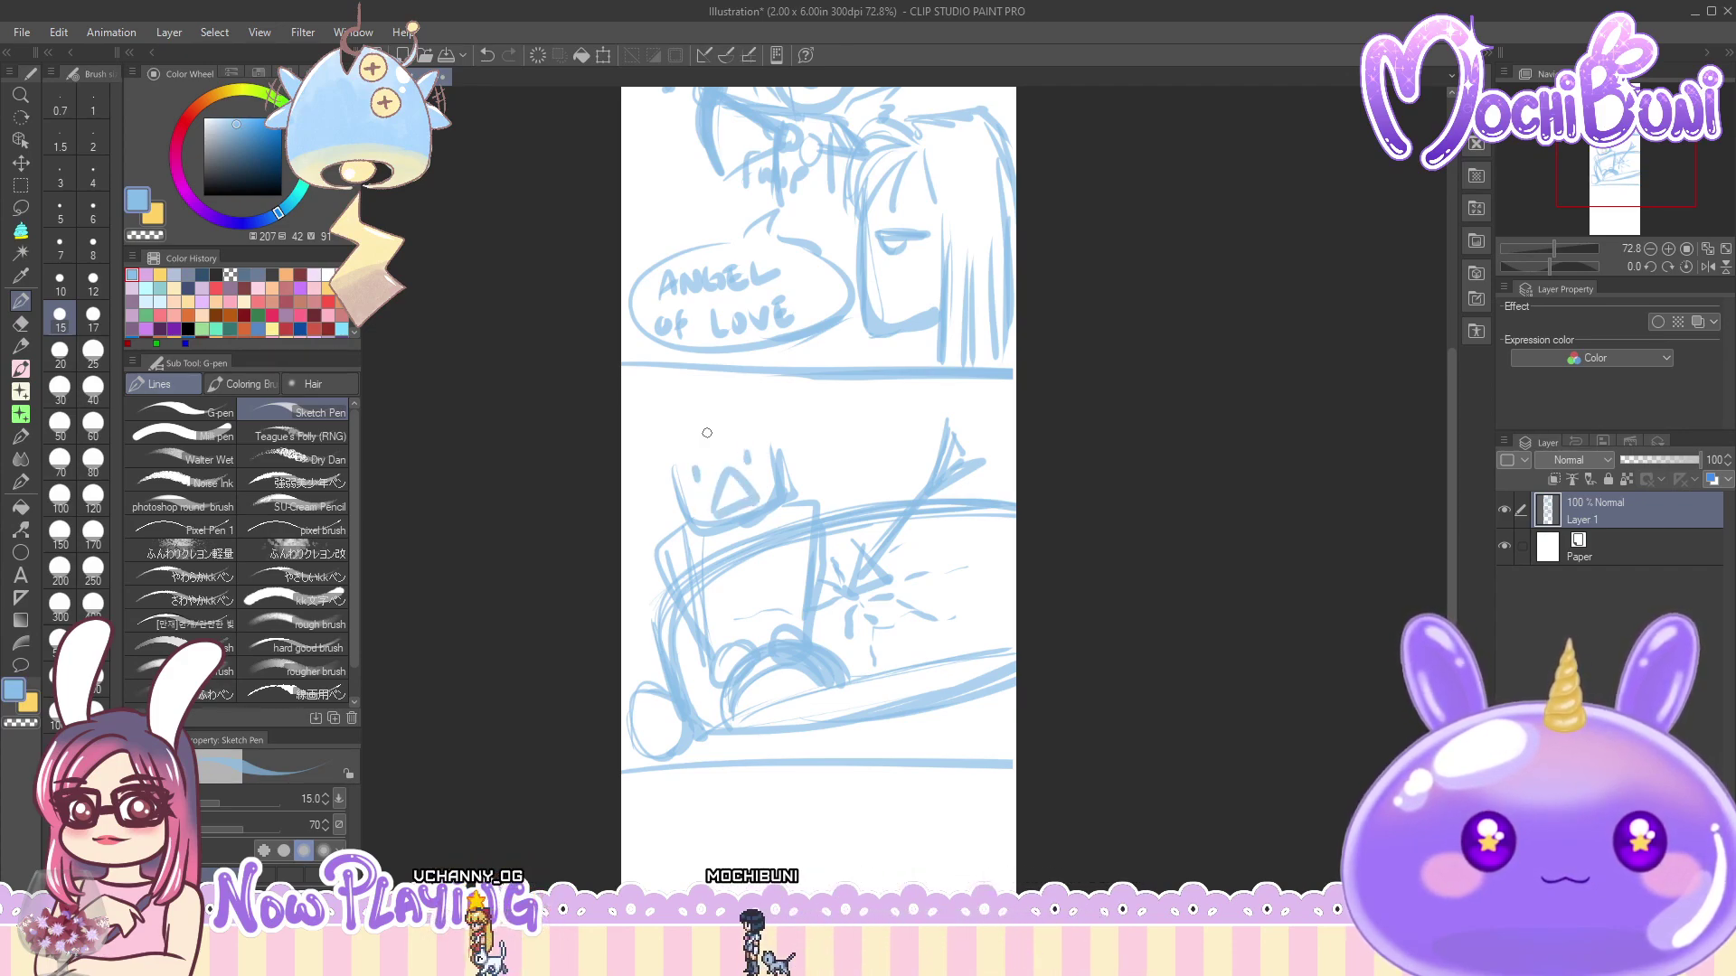
# - Sketch the shocked figure's bangs and wavy hair around the face in the middle panel
pyautogui.moveTo(695, 421)
pyautogui.mouseDown()
pyautogui.moveTo(665, 446)
pyautogui.moveTo(687, 410)
pyautogui.moveTo(654, 490)
pyautogui.mouseUp()
pyautogui.moveTo(744, 420); pyautogui.dragTo(751, 441)
pyautogui.moveTo(744, 411); pyautogui.dragTo(763, 436)
pyautogui.moveTo(689, 390)
pyautogui.mouseDown()
pyautogui.moveTo(746, 373)
pyautogui.moveTo(841, 417)
pyautogui.mouseUp()
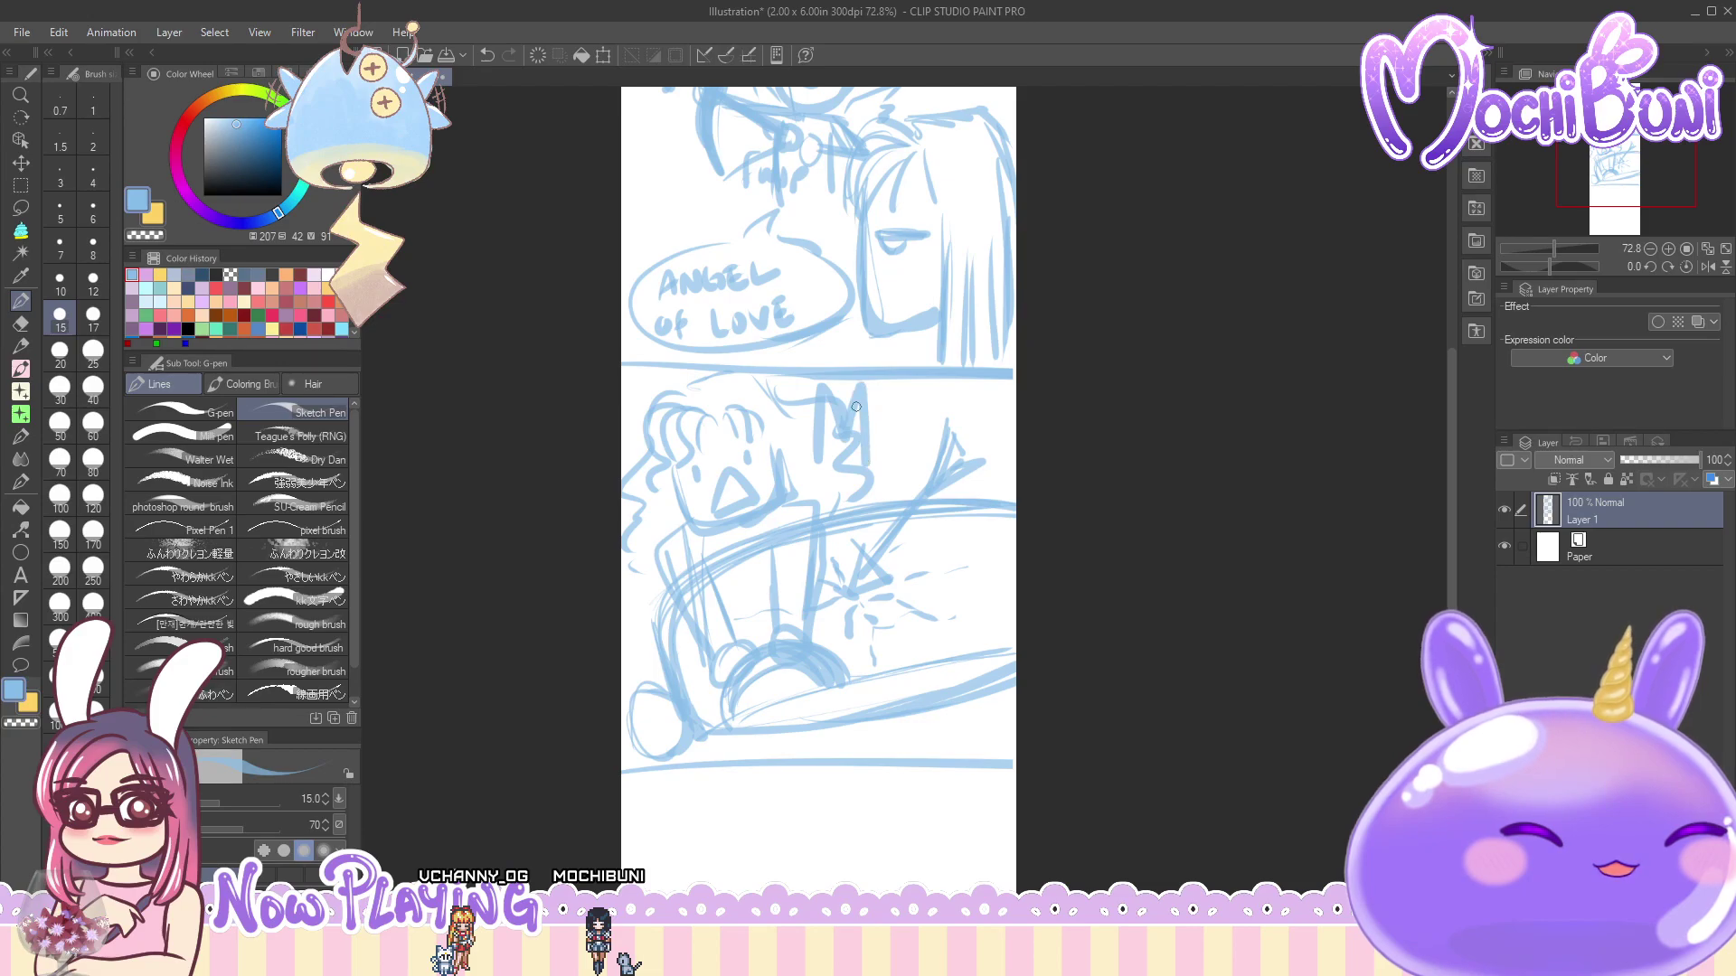
# - Hand-letter the large shout "MINAKO" beside the shocked figure's head in the middle panel
pyautogui.moveTo(880, 395)
pyautogui.mouseDown()
pyautogui.moveTo(884, 466)
pyautogui.moveTo(929, 403)
pyautogui.mouseUp()
pyautogui.moveTo(915, 465)
pyautogui.mouseDown()
pyautogui.moveTo(957, 440)
pyautogui.moveTo(976, 461)
pyautogui.mouseUp()
pyautogui.moveTo(996, 400); pyautogui.dragTo(993, 401)
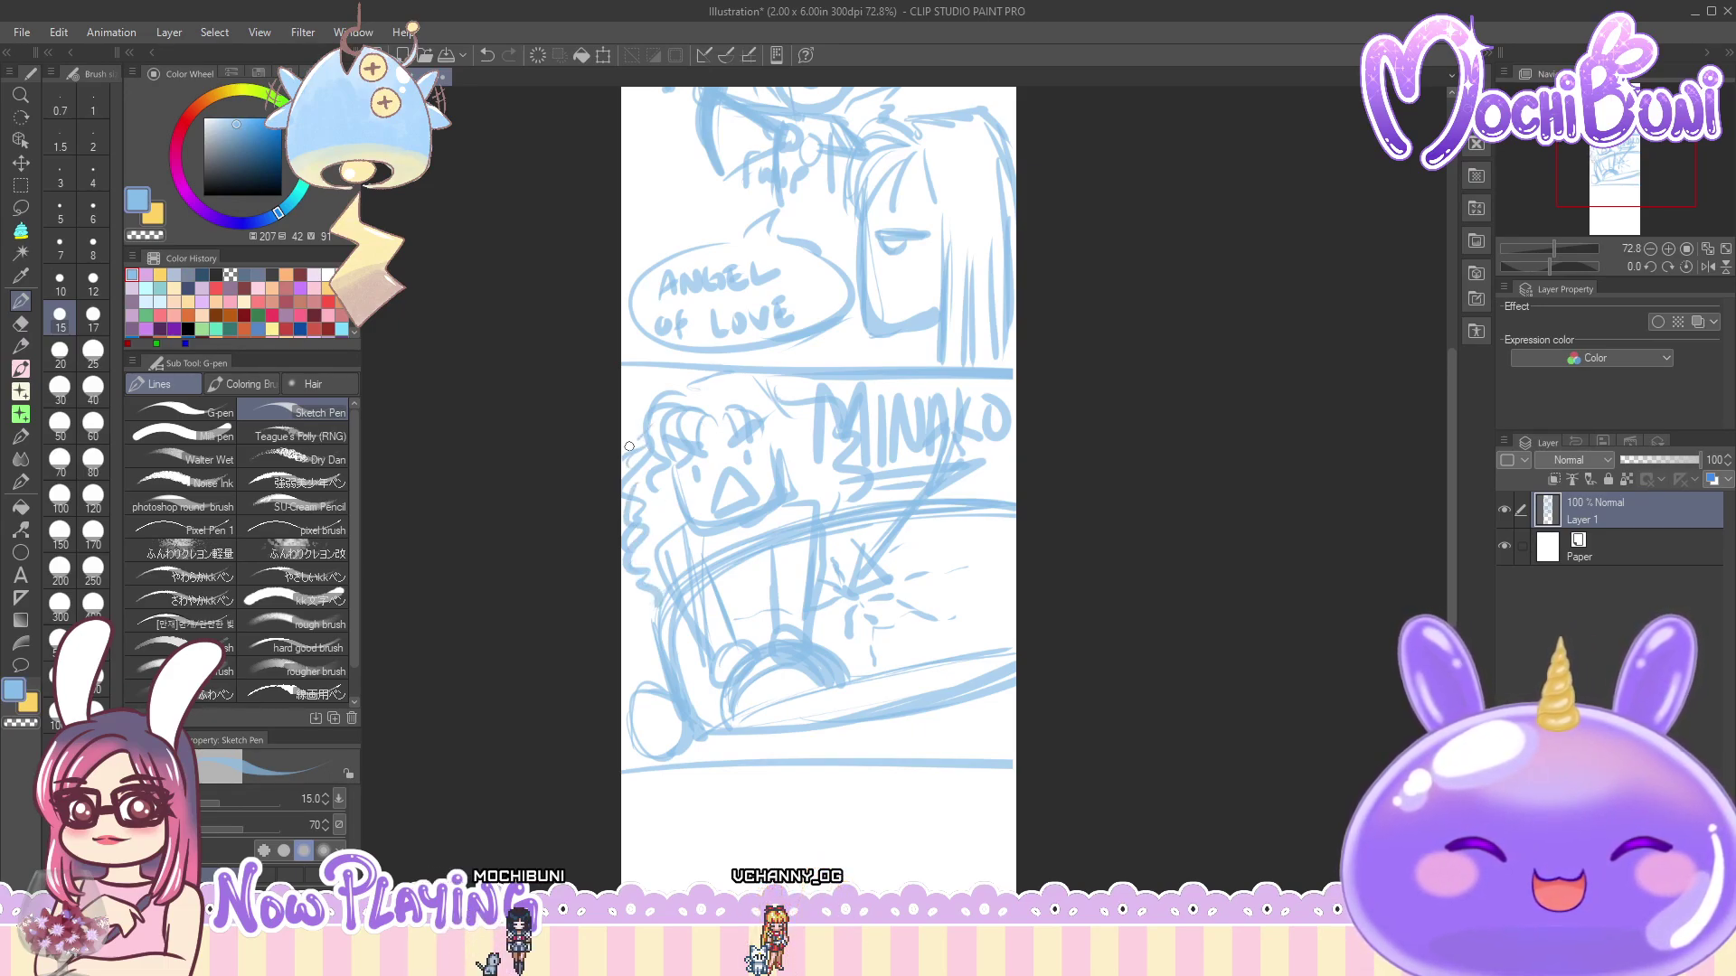
pyautogui.moveTo(1448, 533)
pyautogui.mouseDown()
pyautogui.moveTo(1459, 622)
pyautogui.moveTo(1472, 468)
pyautogui.moveTo(1478, 636)
pyautogui.mouseUp()
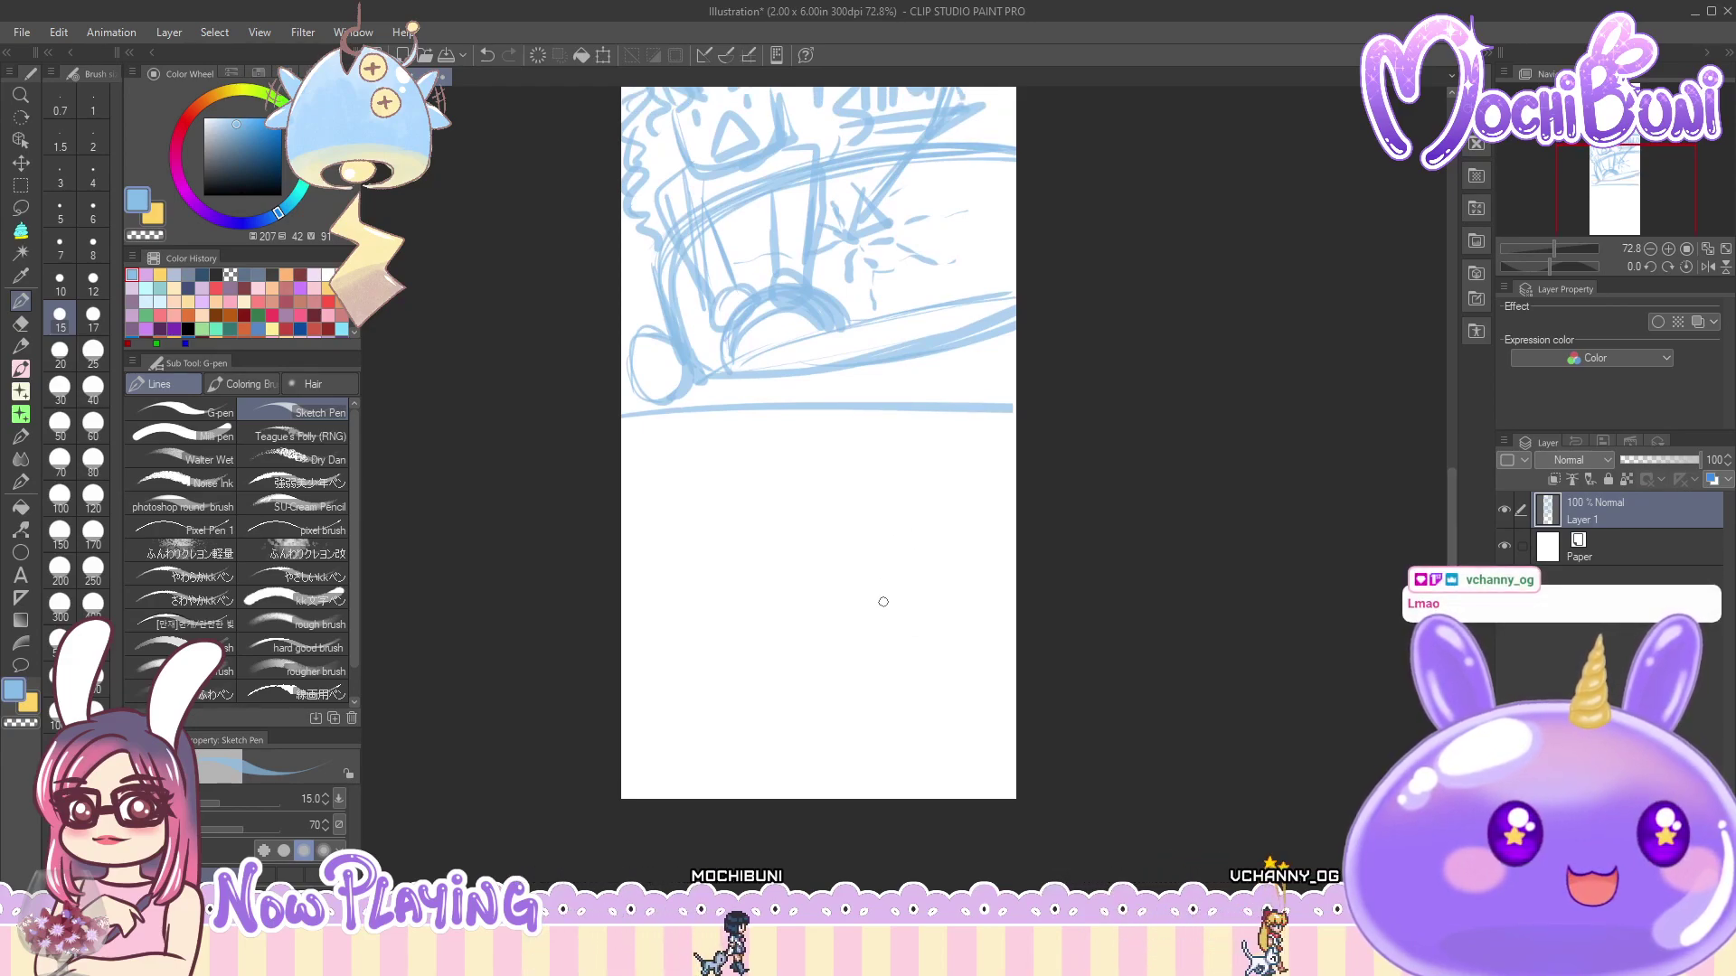
# - Sketch a large character's head in the bottom panel with a flat eyelid, round eye, bangs and long straight hair
pyautogui.moveTo(872, 536); pyautogui.dragTo(871, 703)
pyautogui.moveTo(871, 542); pyautogui.dragTo(892, 721)
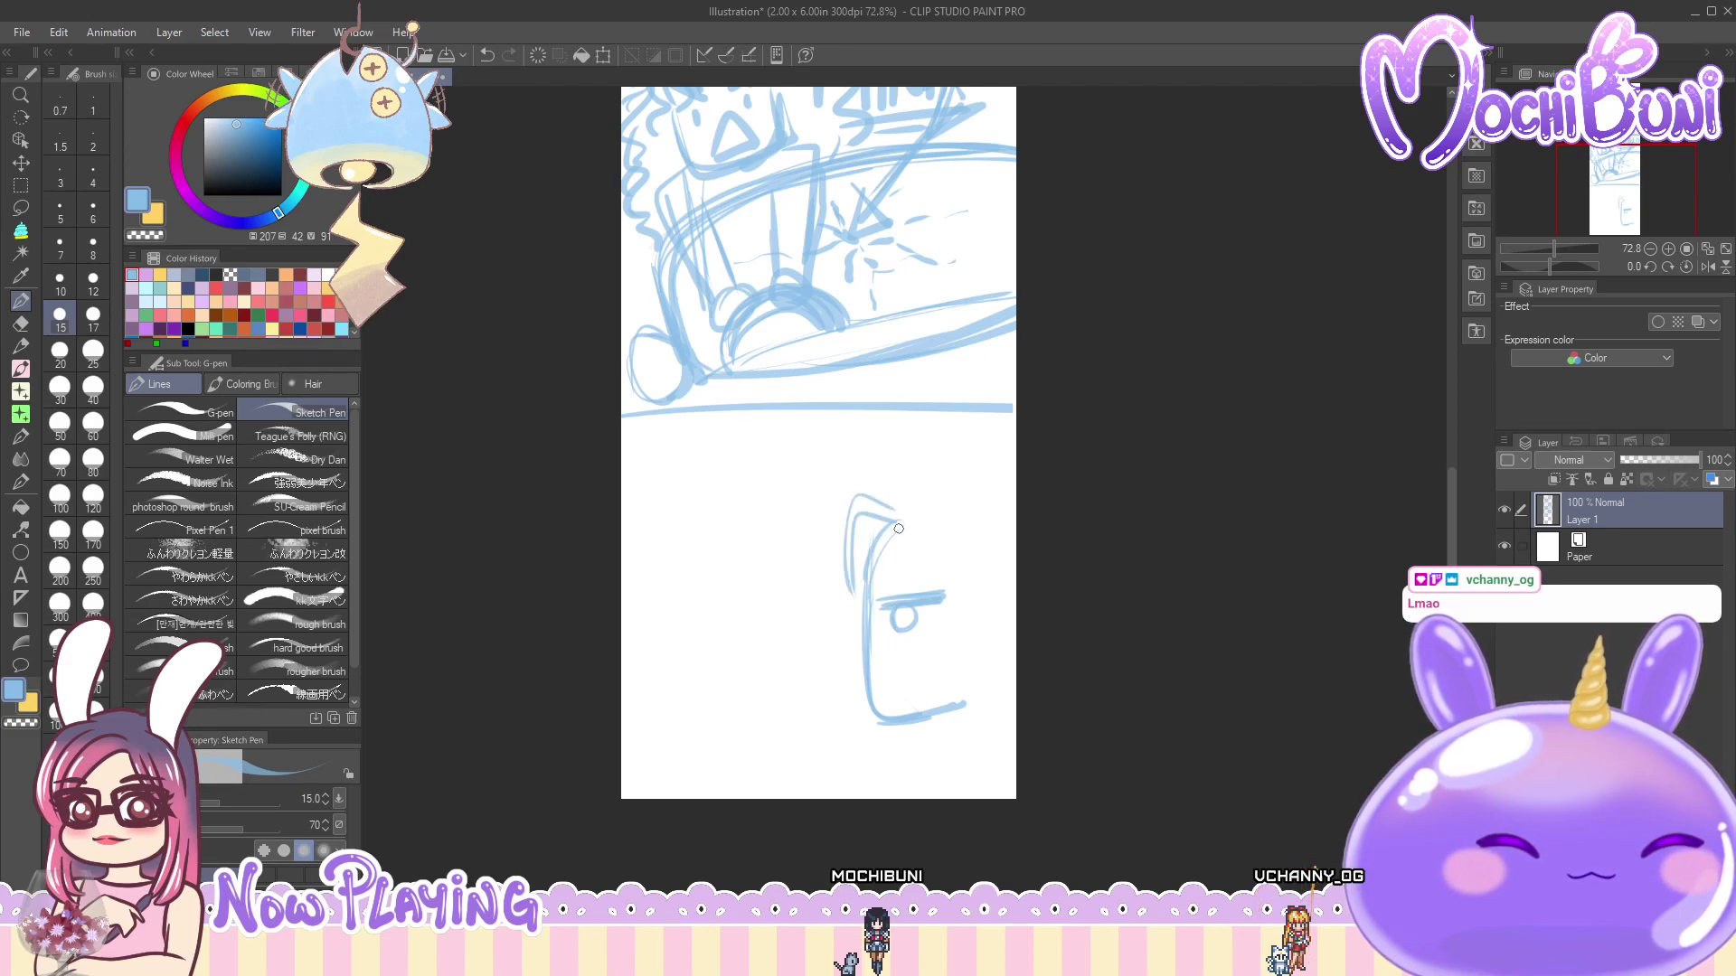
pyautogui.moveTo(904, 494)
pyautogui.mouseDown()
pyautogui.moveTo(1002, 523)
pyautogui.moveTo(949, 796)
pyautogui.mouseUp()
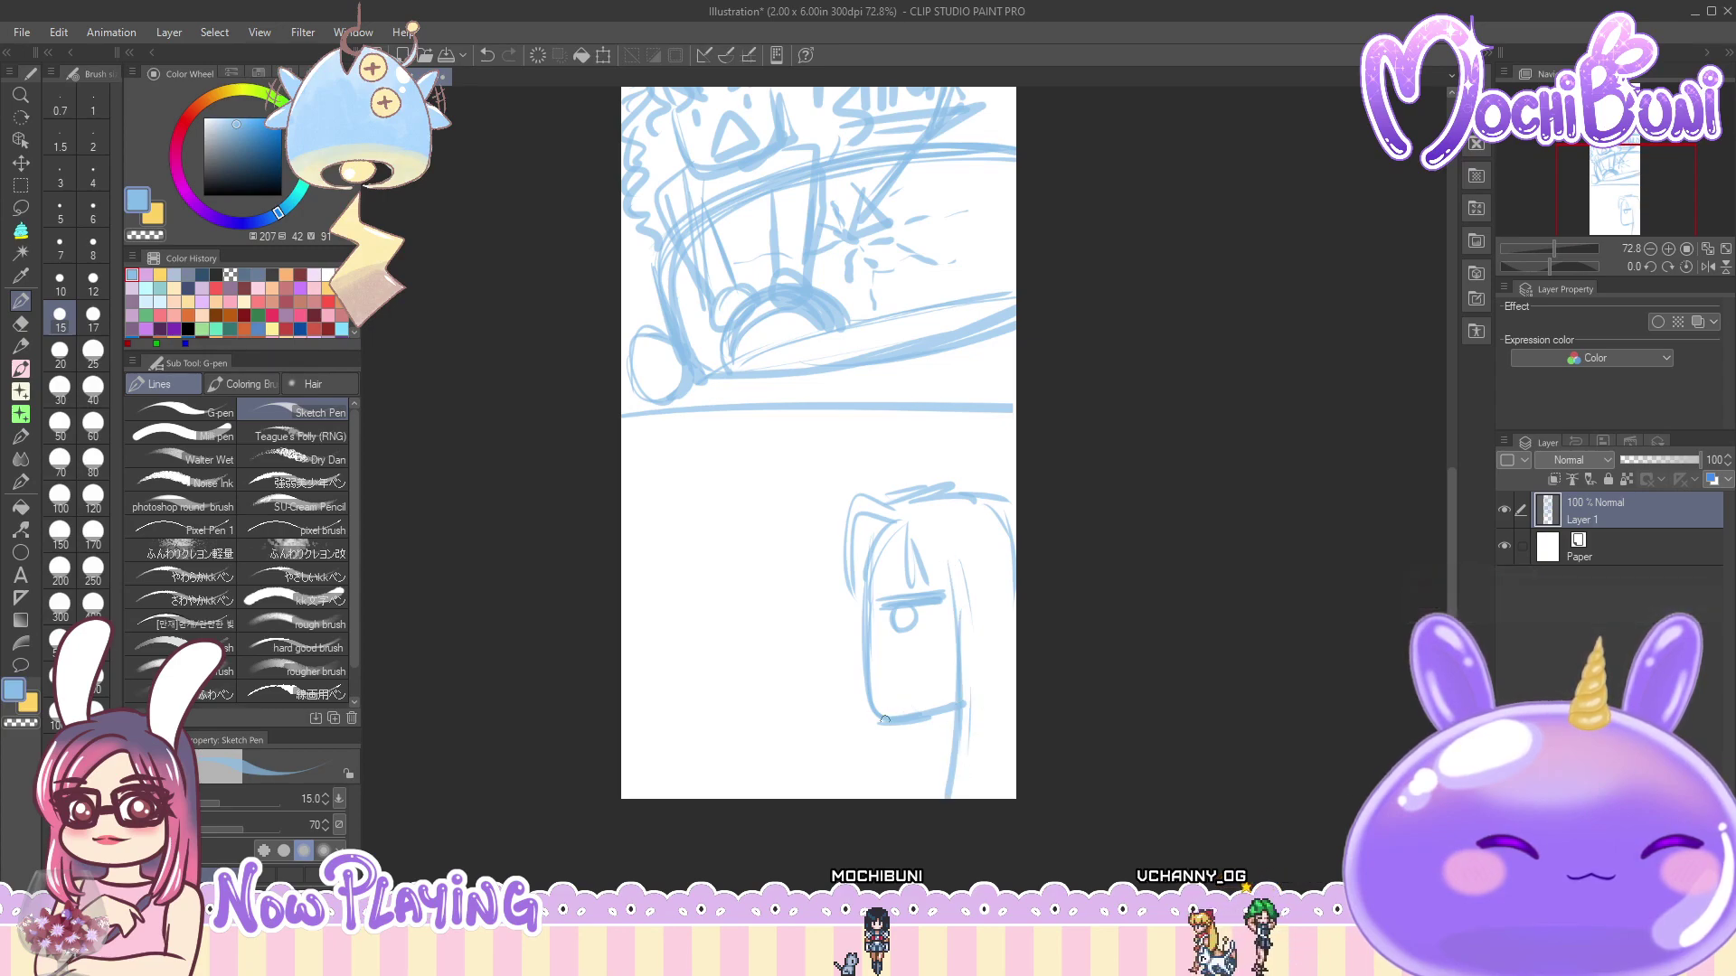
# - Sketch the large character's upper body with a rounded, bow-like shape and crossing lines below the chin
pyautogui.moveTo(902, 795)
pyautogui.mouseDown()
pyautogui.moveTo(845, 744)
pyautogui.moveTo(777, 729)
pyautogui.moveTo(790, 774)
pyautogui.moveTo(846, 764)
pyautogui.moveTo(827, 714)
pyautogui.moveTo(848, 741)
pyautogui.moveTo(893, 734)
pyautogui.mouseUp()
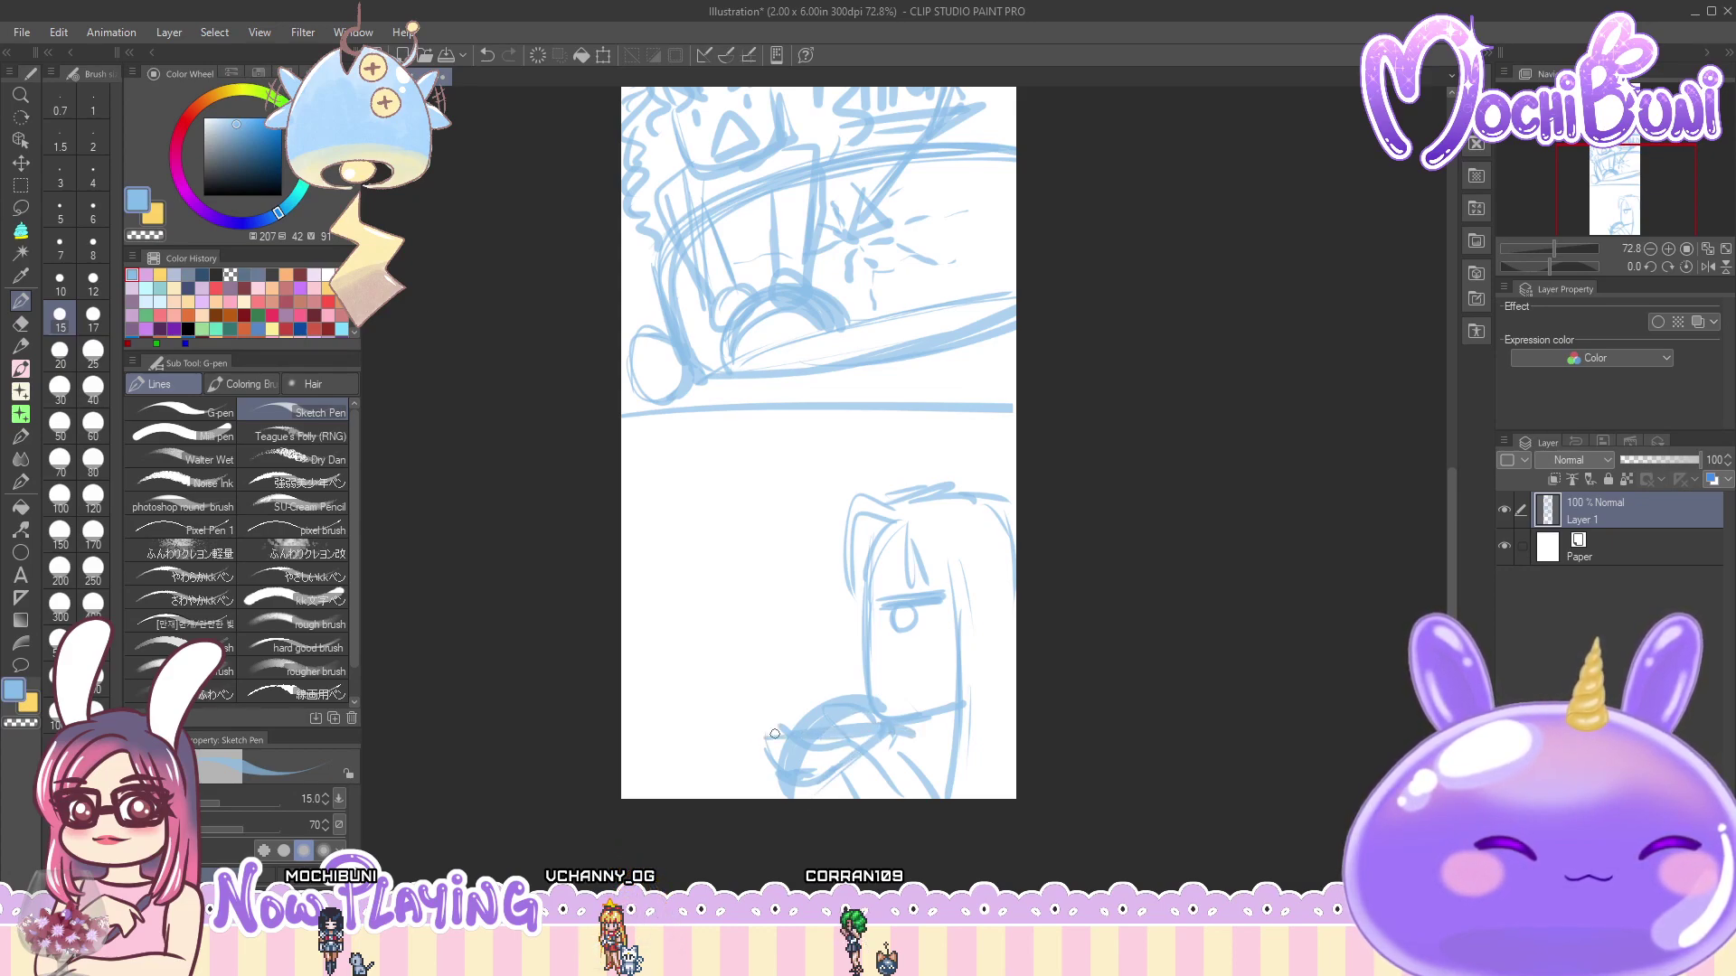
pyautogui.moveTo(769, 735)
pyautogui.mouseDown()
pyautogui.moveTo(746, 730)
pyautogui.moveTo(764, 738)
pyautogui.mouseUp()
pyautogui.moveTo(890, 725); pyautogui.dragTo(911, 756)
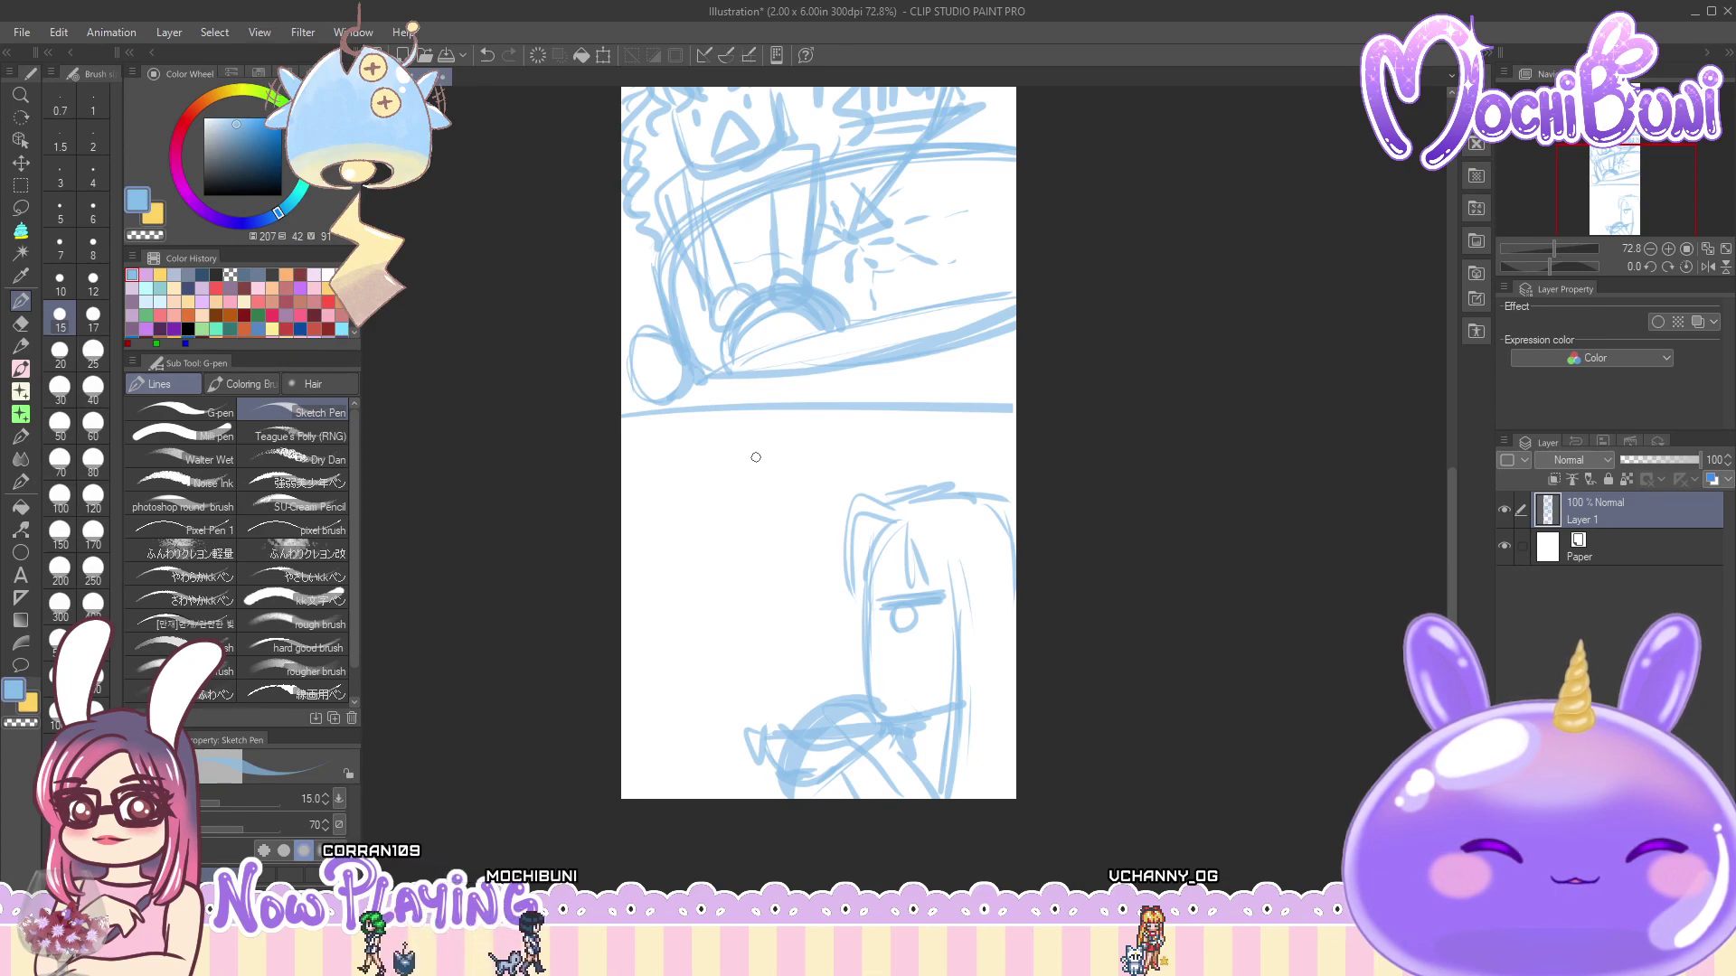
# - Sketch a puffy, cloud-like silhouette with two pointed tips on top in front of the large character's face
pyautogui.moveTo(770, 463)
pyautogui.mouseDown()
pyautogui.moveTo(748, 465)
pyautogui.moveTo(743, 497)
pyautogui.mouseUp()
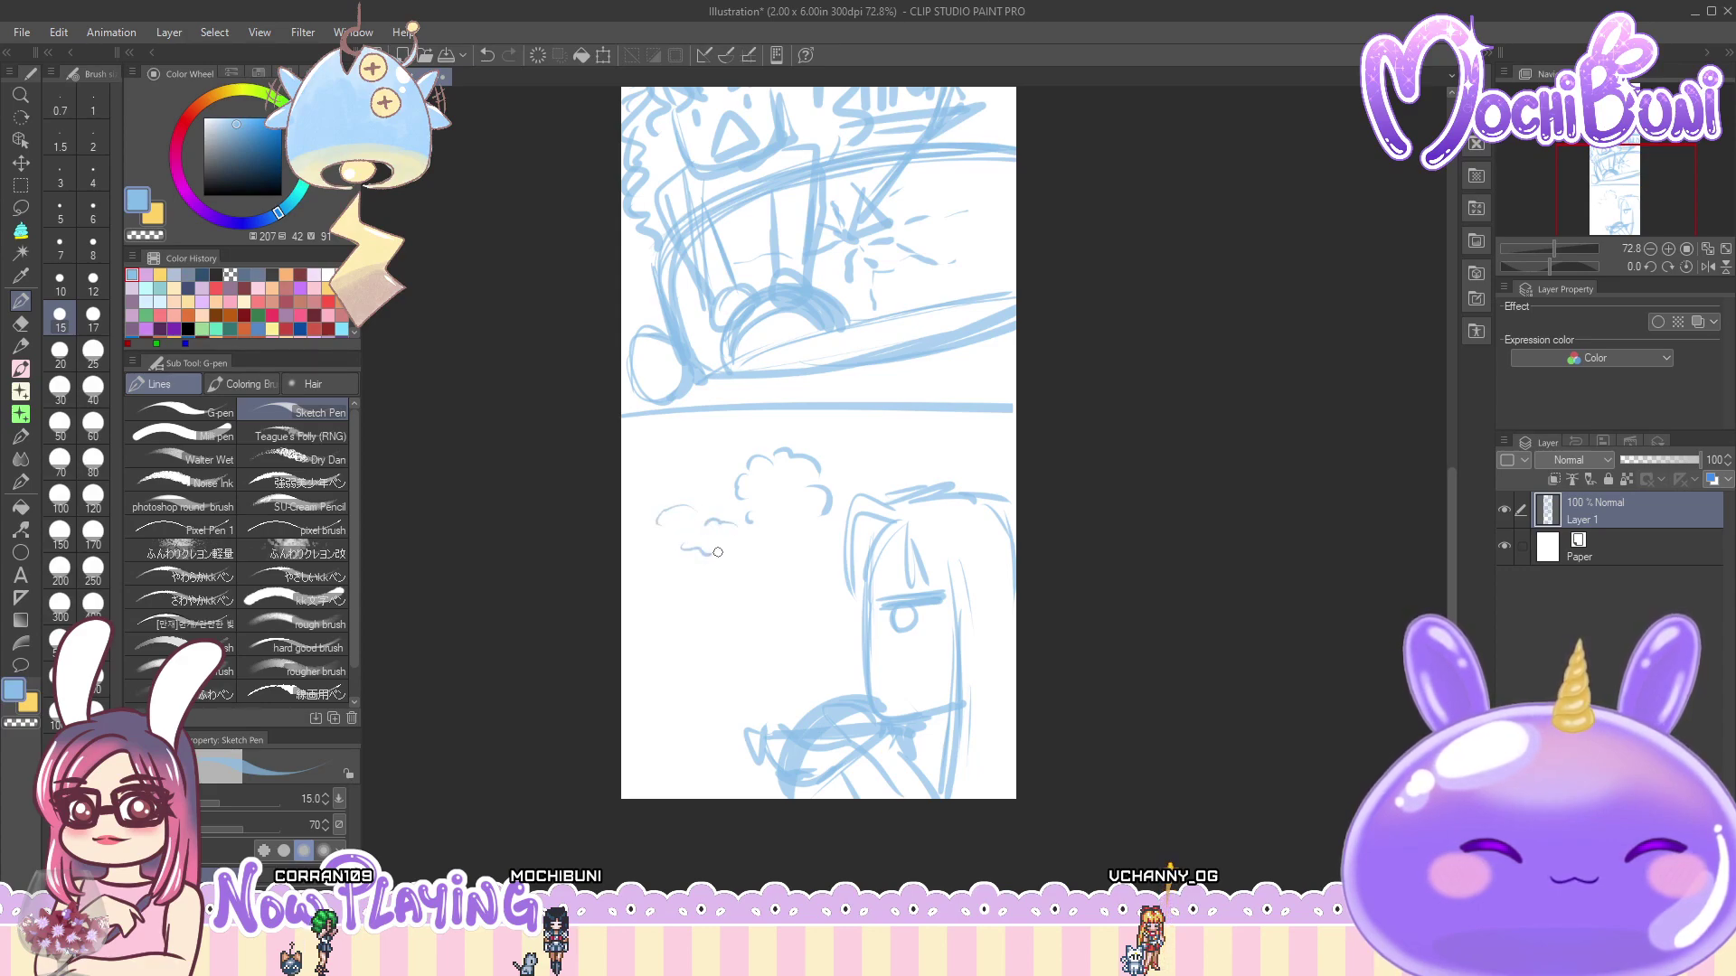
pyautogui.moveTo(824, 539)
pyautogui.mouseDown()
pyautogui.moveTo(839, 593)
pyautogui.moveTo(819, 598)
pyautogui.moveTo(805, 568)
pyautogui.moveTo(780, 580)
pyautogui.moveTo(719, 666)
pyautogui.mouseUp()
pyautogui.moveTo(813, 622); pyautogui.dragTo(824, 665)
pyautogui.moveTo(777, 451); pyautogui.dragTo(783, 428)
pyautogui.moveTo(783, 427); pyautogui.dragTo(821, 471)
# - Draw horizontal speed lines behind the puffy silhouette and hand-letter the sound effect "SHOOM" above them
pyautogui.moveTo(623, 478); pyautogui.dragTo(722, 483)
pyautogui.moveTo(623, 520); pyautogui.dragTo(689, 522)
pyautogui.moveTo(623, 573); pyautogui.dragTo(712, 575)
pyautogui.moveTo(623, 631)
pyautogui.mouseDown()
pyautogui.moveTo(694, 635)
pyautogui.moveTo(724, 693)
pyautogui.mouseUp()
pyautogui.moveTo(831, 679); pyautogui.dragTo(807, 685)
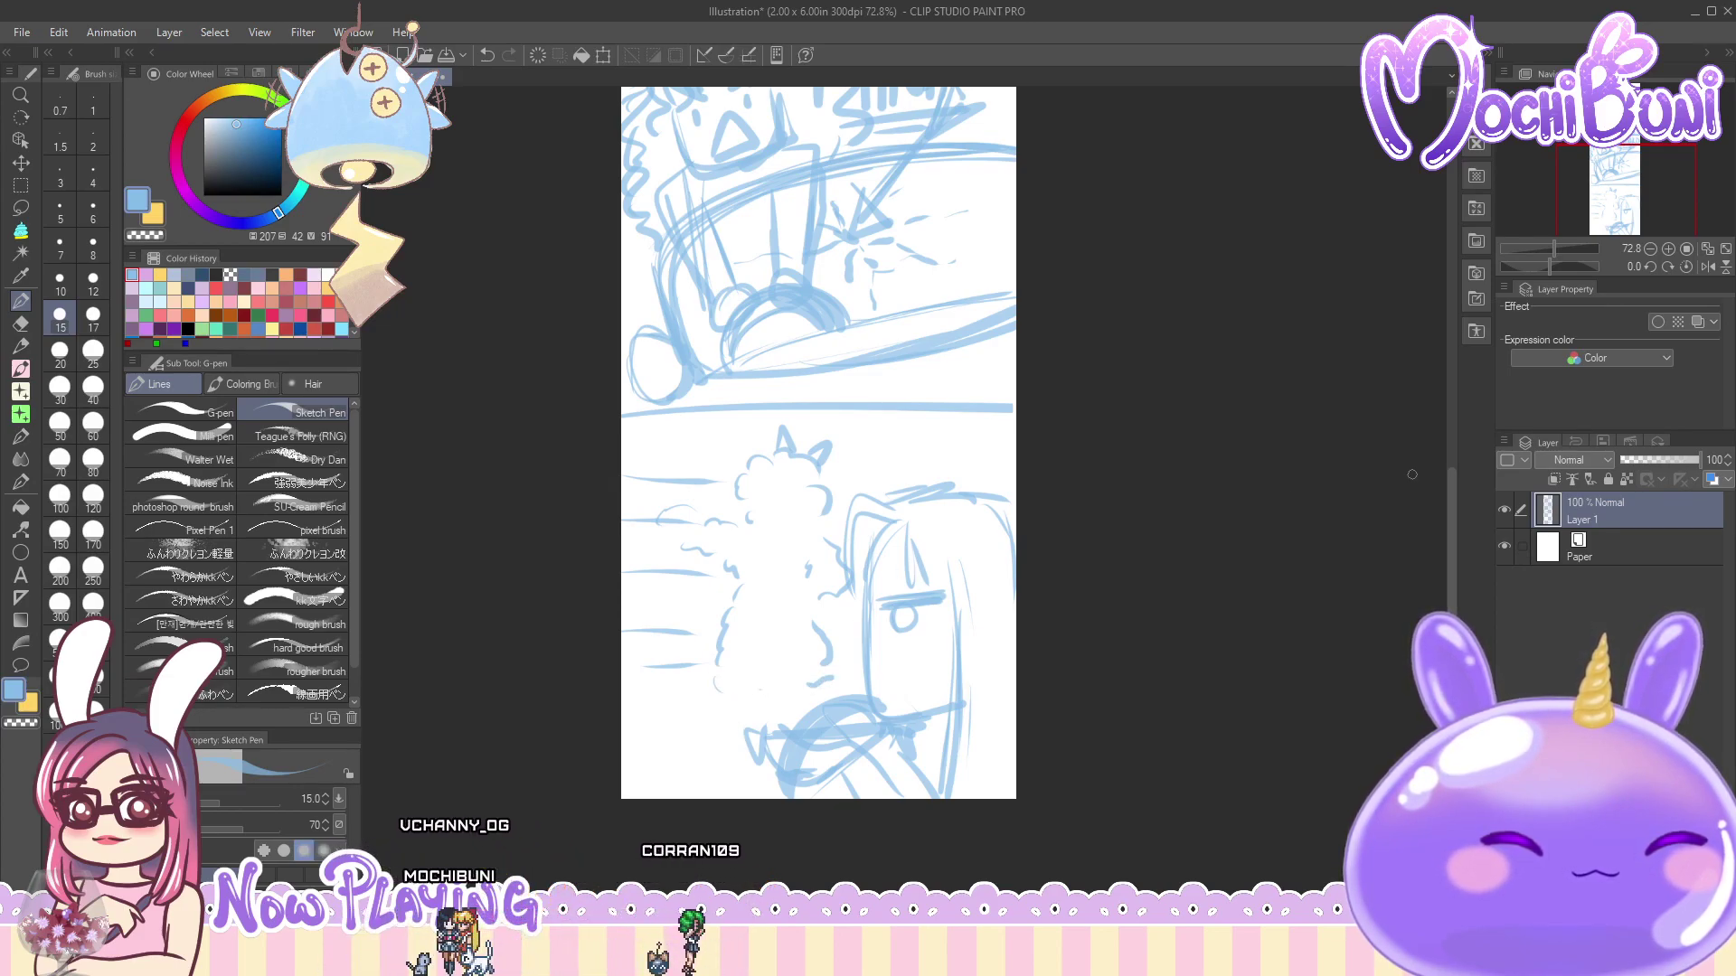
pyautogui.moveTo(1452, 489); pyautogui.dragTo(1467, 469)
pyautogui.moveTo(654, 500); pyautogui.dragTo(625, 503)
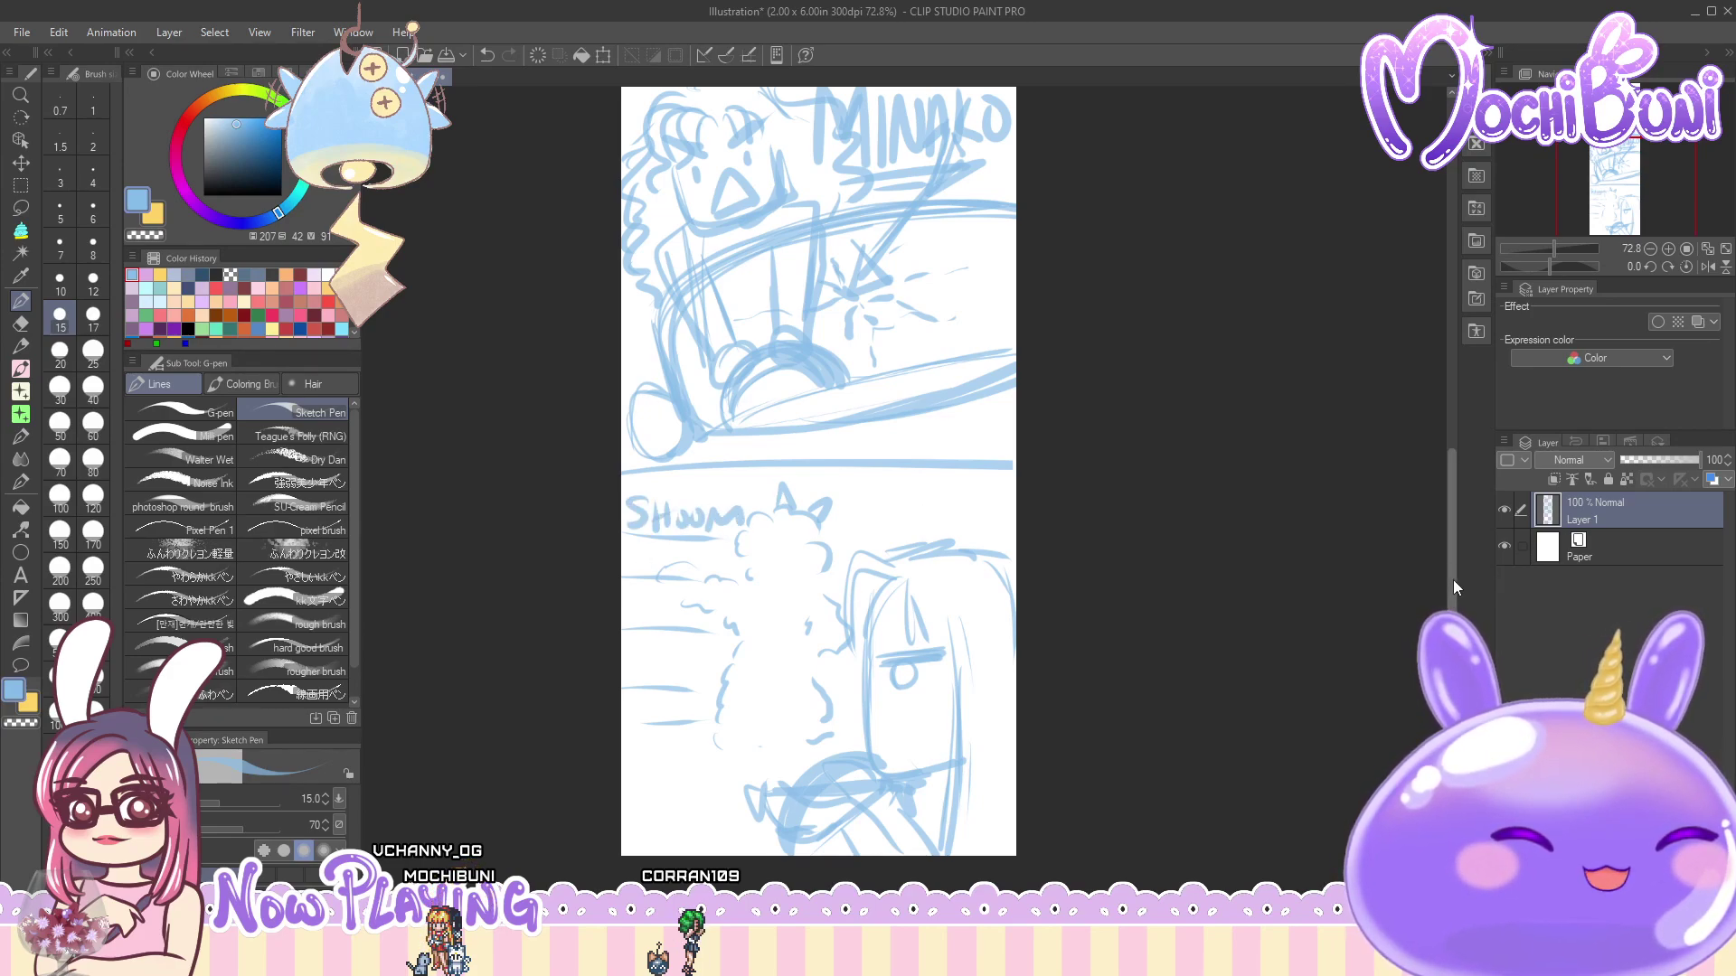
# - Review the layout of all three sketched panels, from the top of the strip to its end
pyautogui.scroll(-7, 1198, 614)
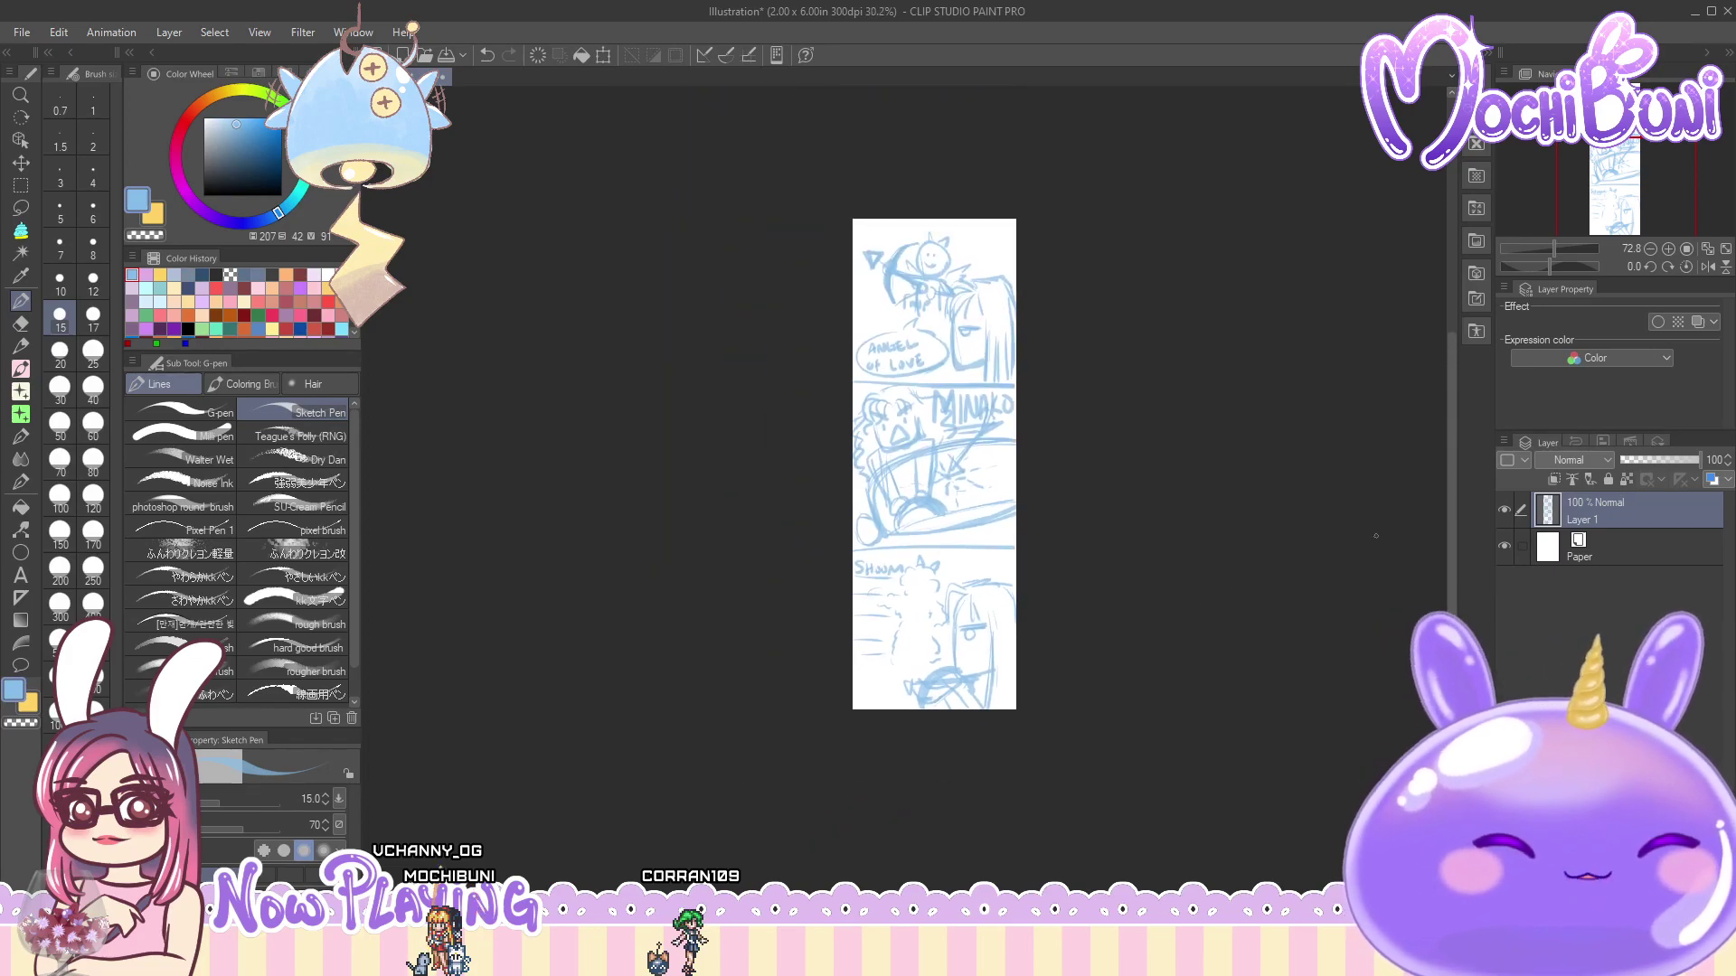
pyautogui.moveTo(1451, 518); pyautogui.dragTo(1444, 472)
pyautogui.moveTo(1018, 605); pyautogui.dragTo(1159, 591)
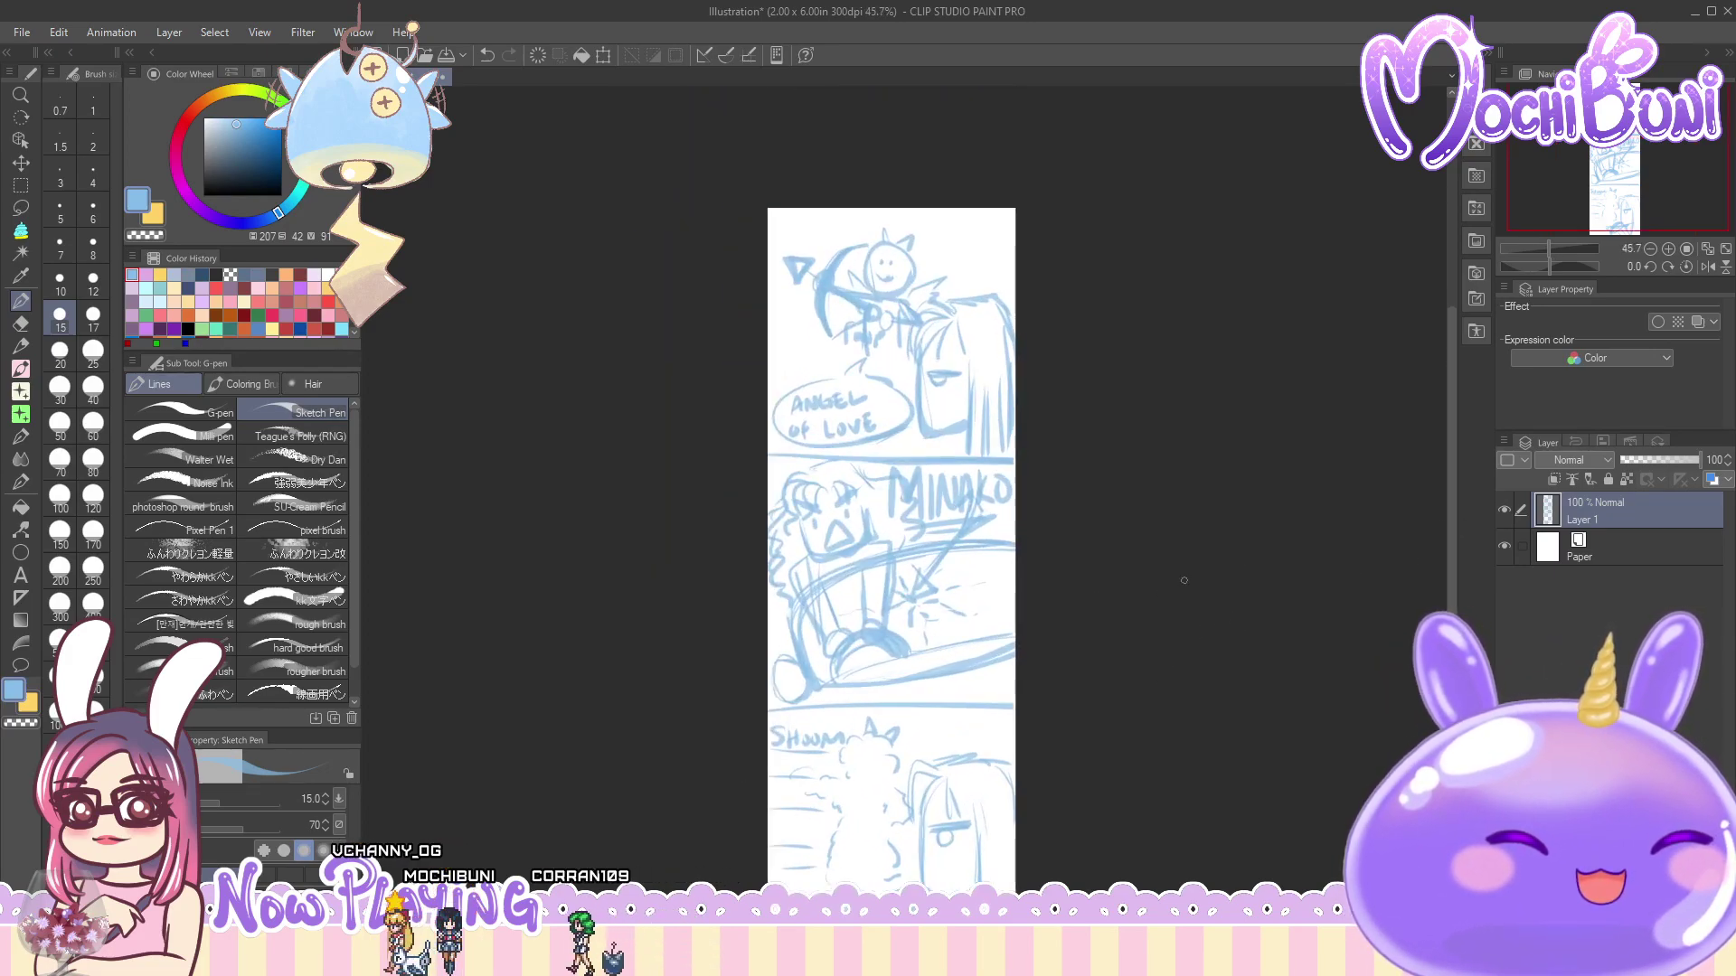
pyautogui.moveTo(1452, 524); pyautogui.dragTo(1450, 589)
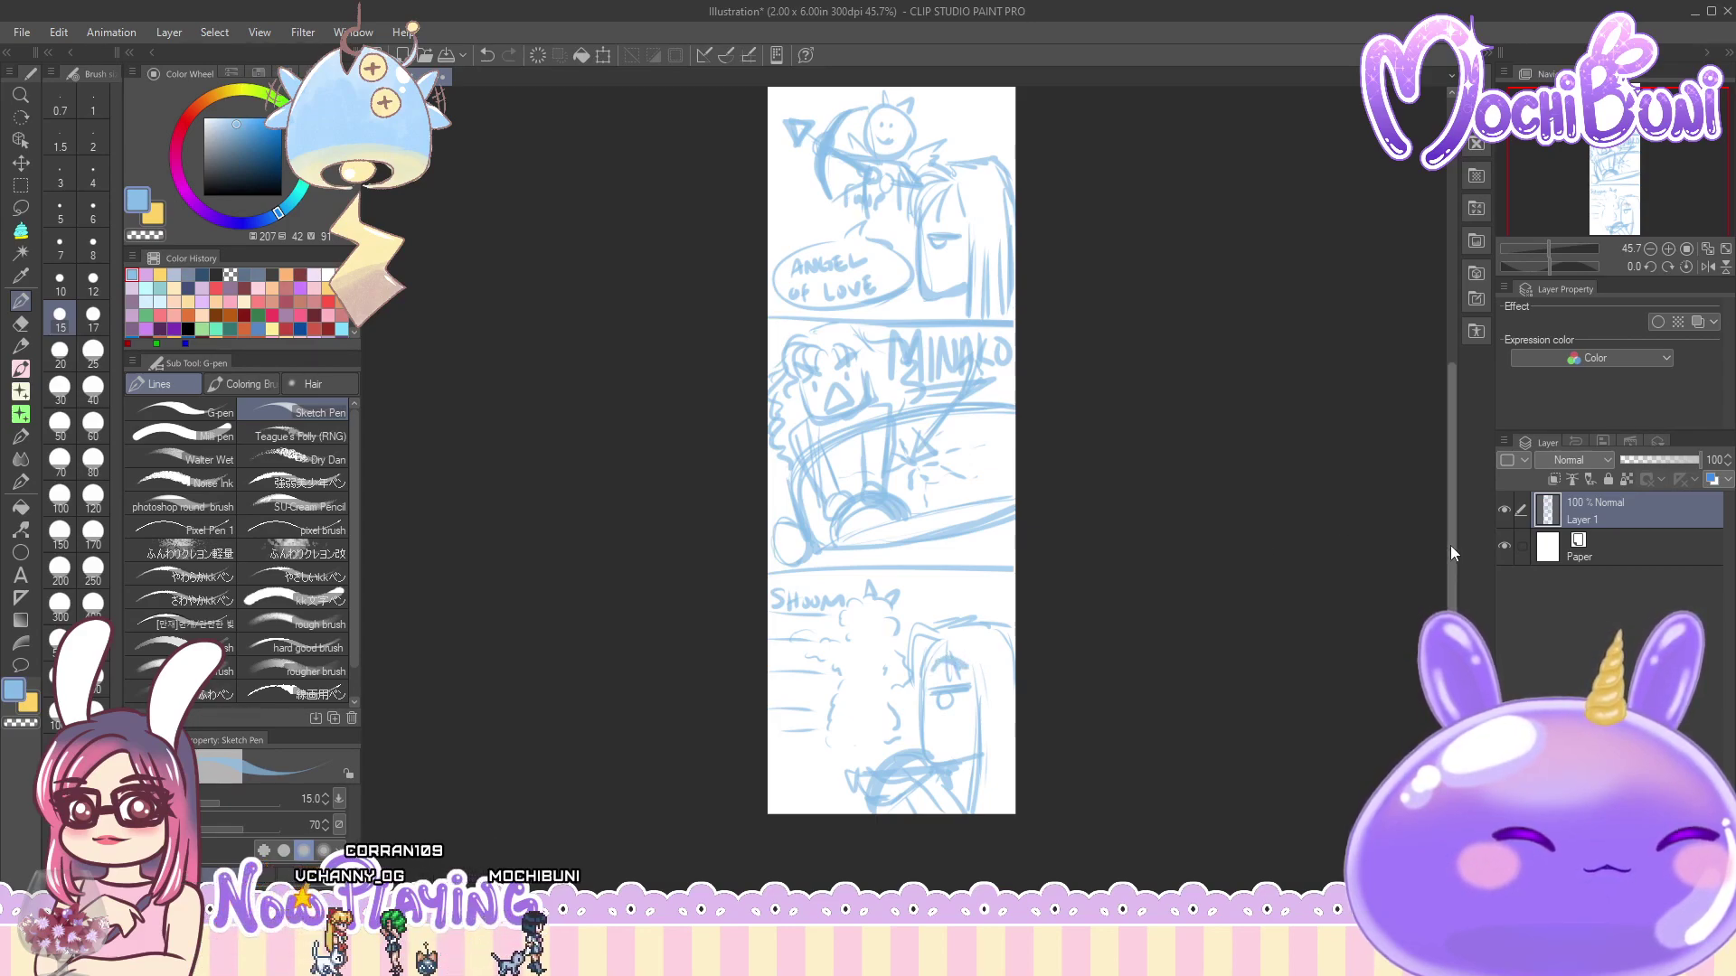
pyautogui.moveTo(1450, 545); pyautogui.dragTo(1450, 484)
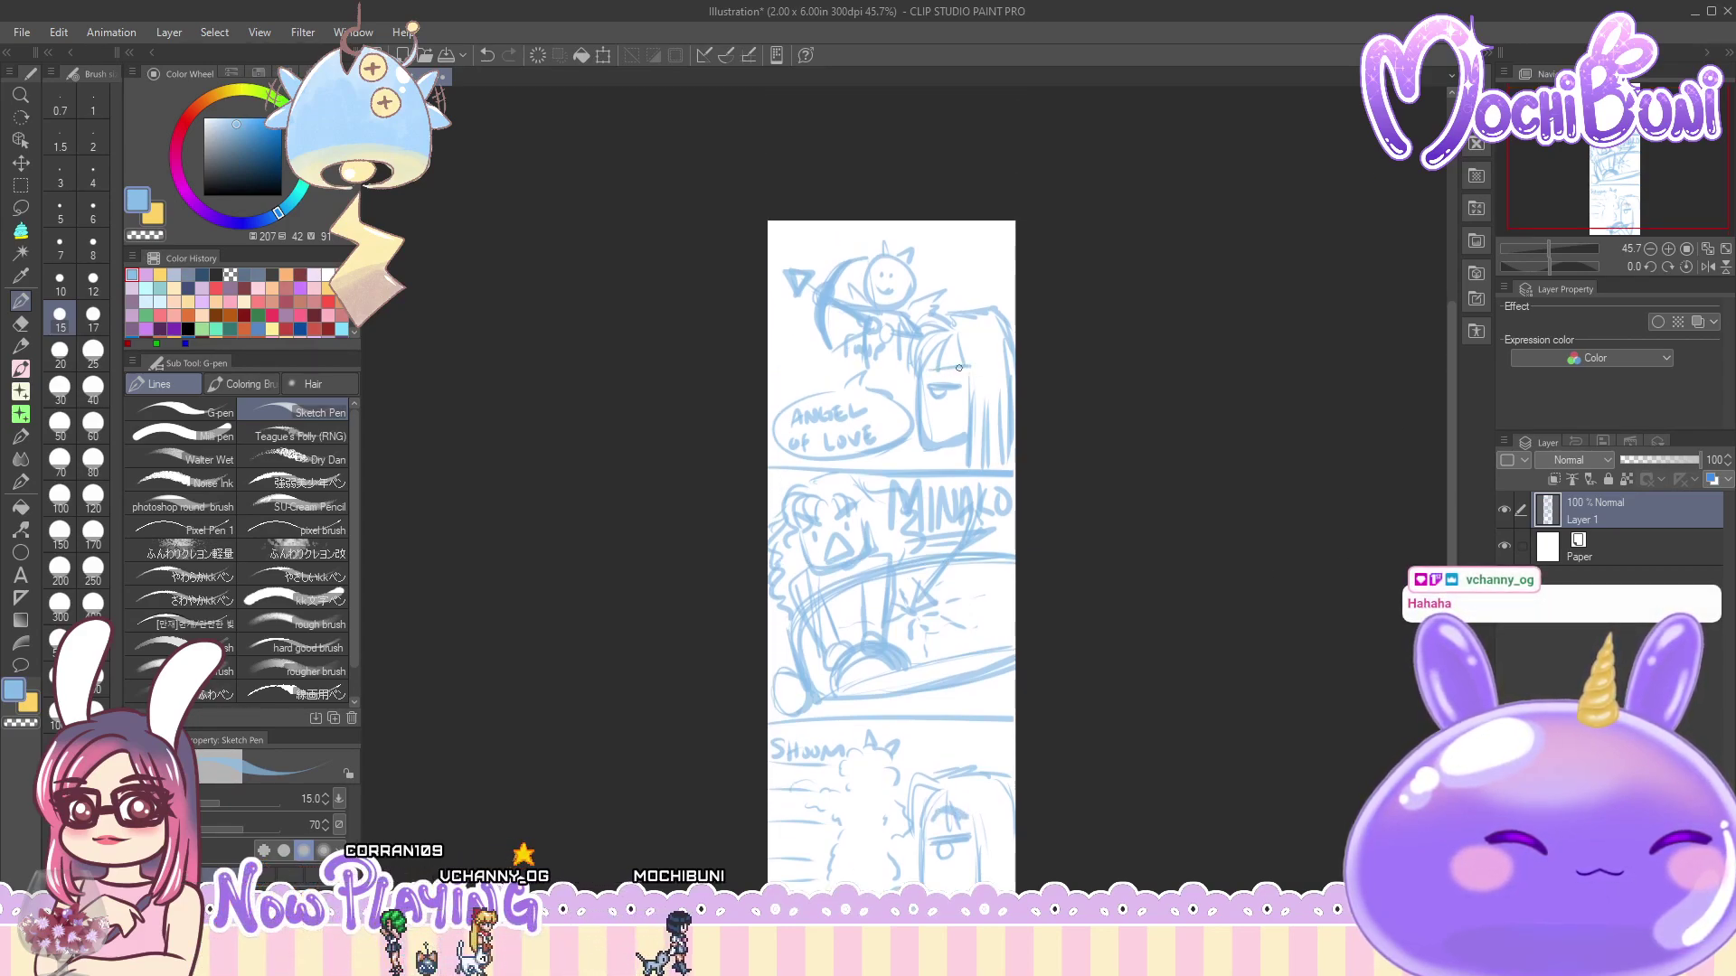
pyautogui.moveTo(1454, 504); pyautogui.dragTo(1450, 544)
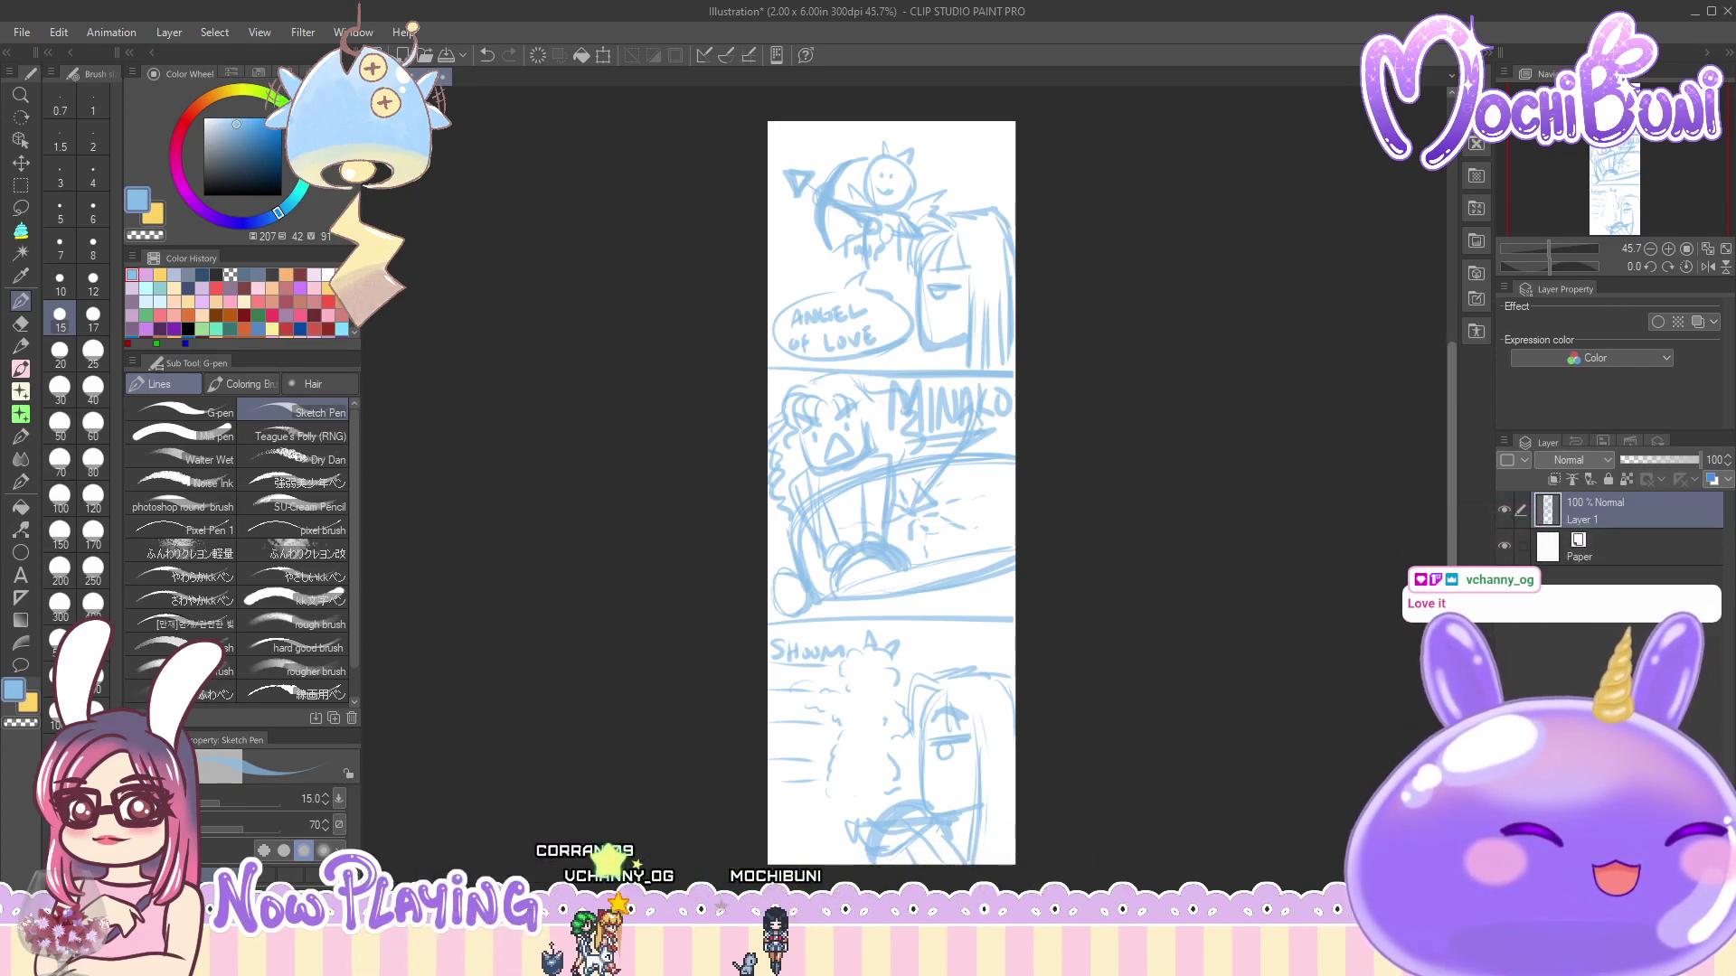
# - Add a vector layer above the sketch and choose the SU-Cream Pencil with a muted red-brown (hue 4, saturation 28, value 66)
pyautogui.click(1607, 928)
pyautogui.moveTo(1451, 512); pyautogui.dragTo(1452, 467)
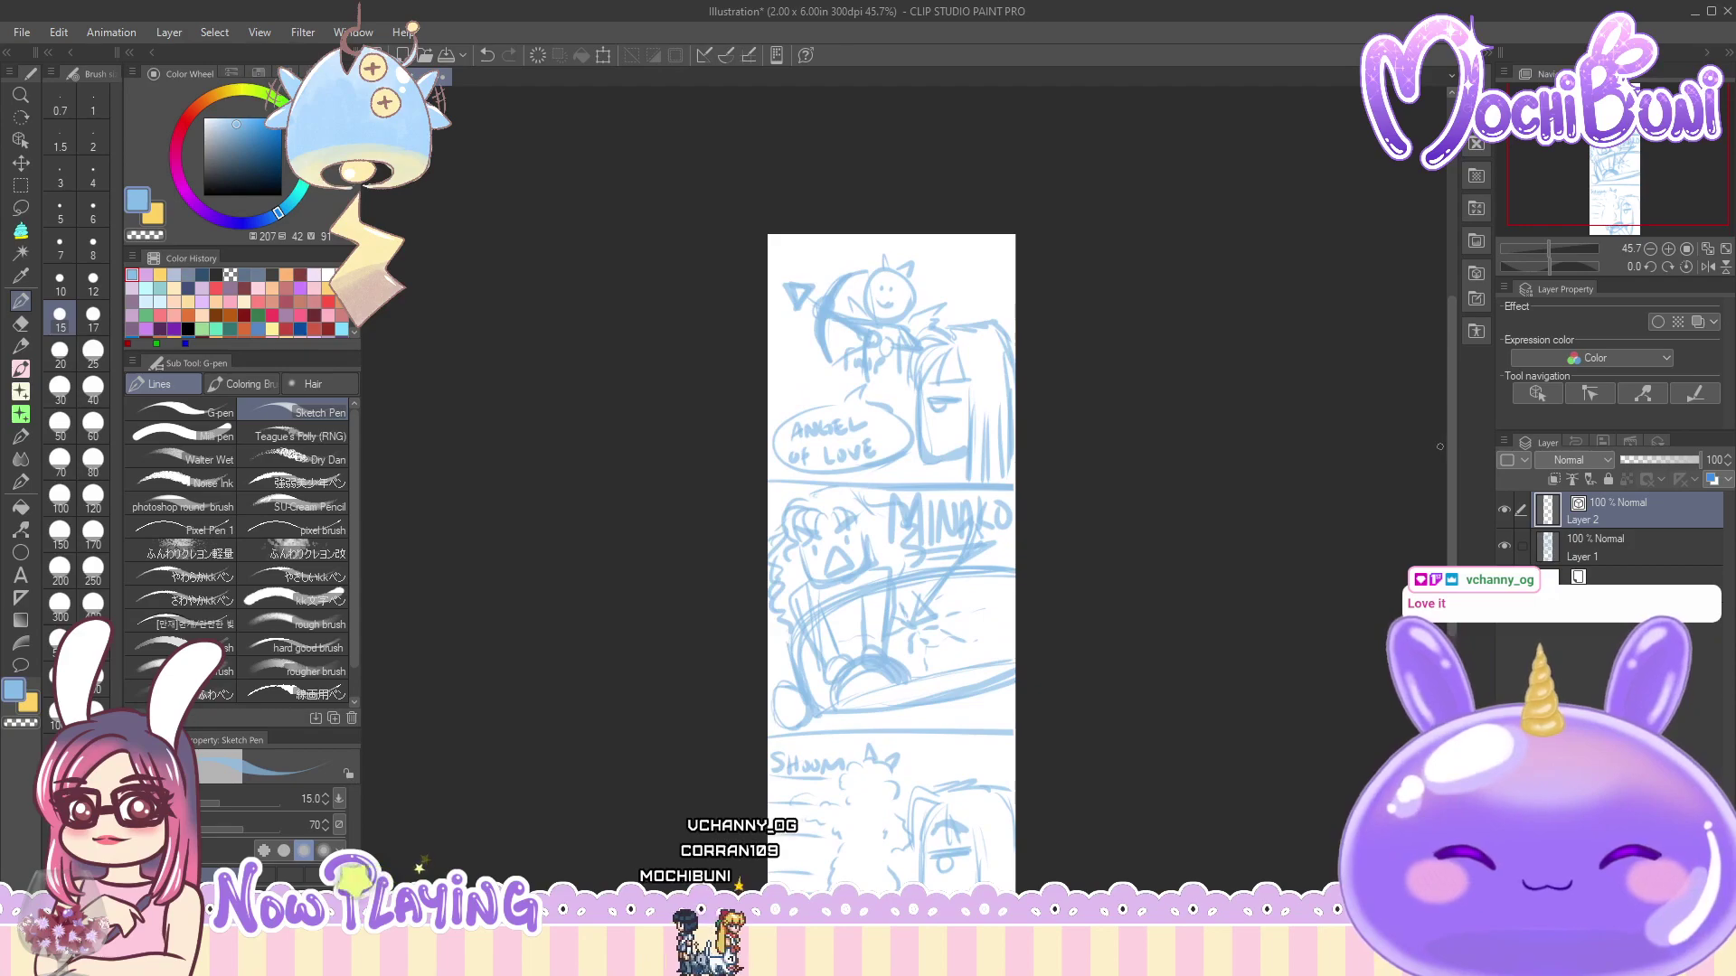
pyautogui.click(286, 288)
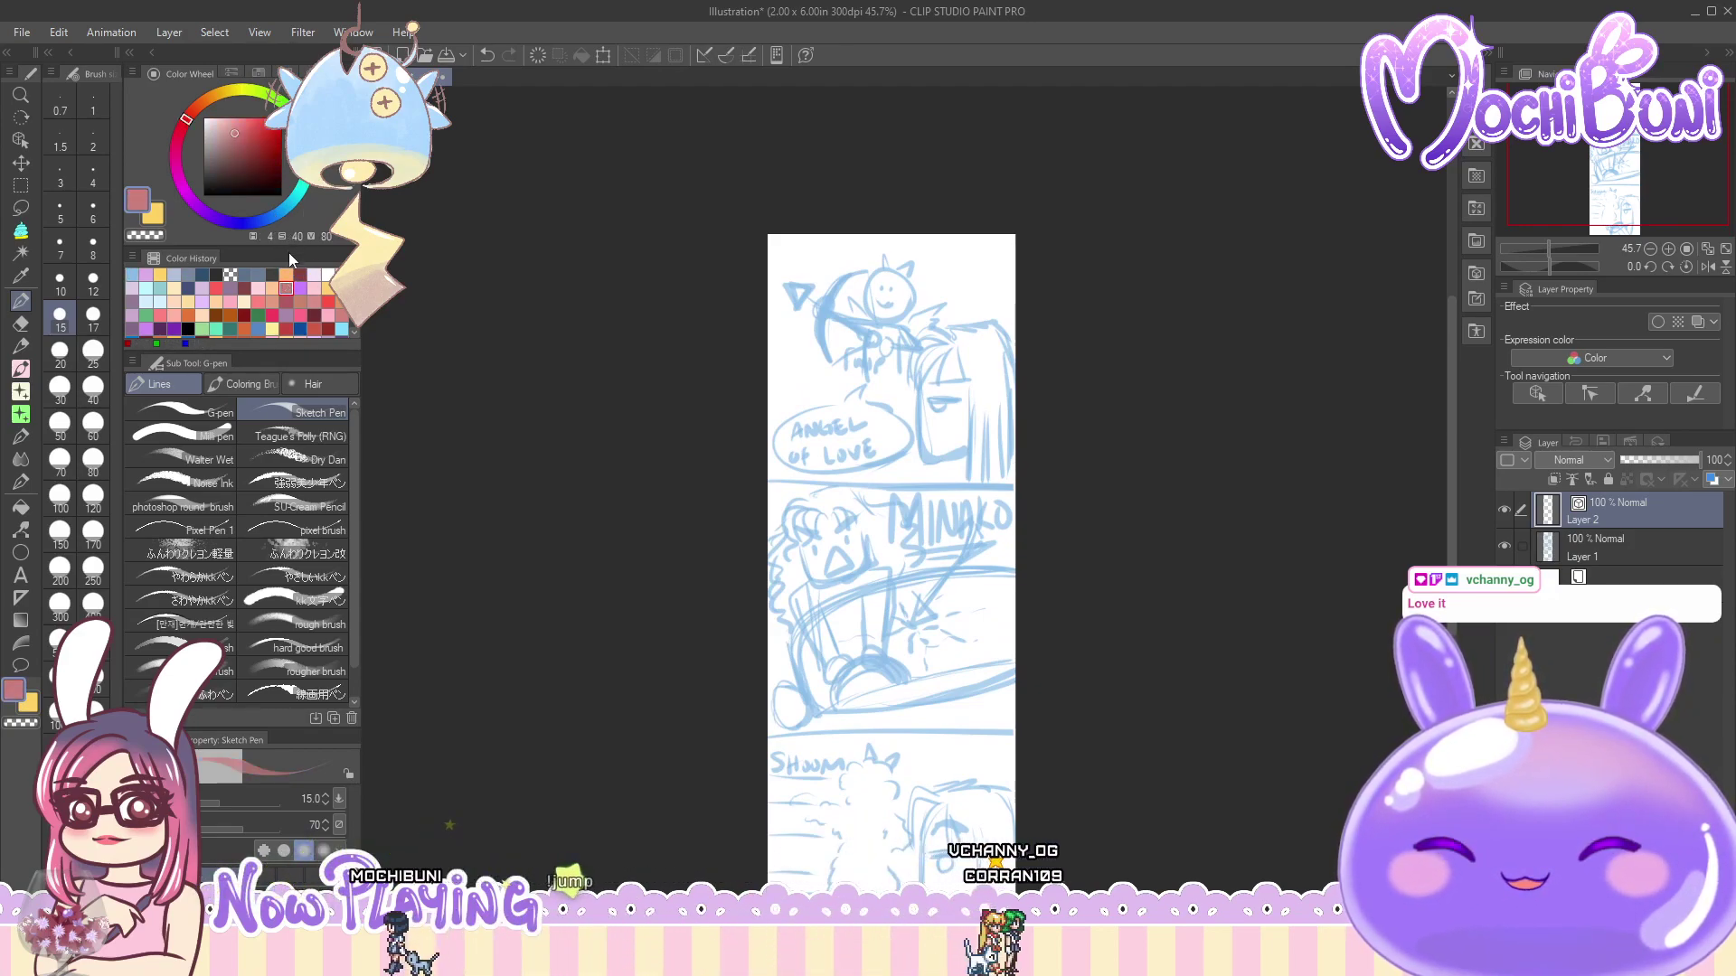
pyautogui.click(226, 143)
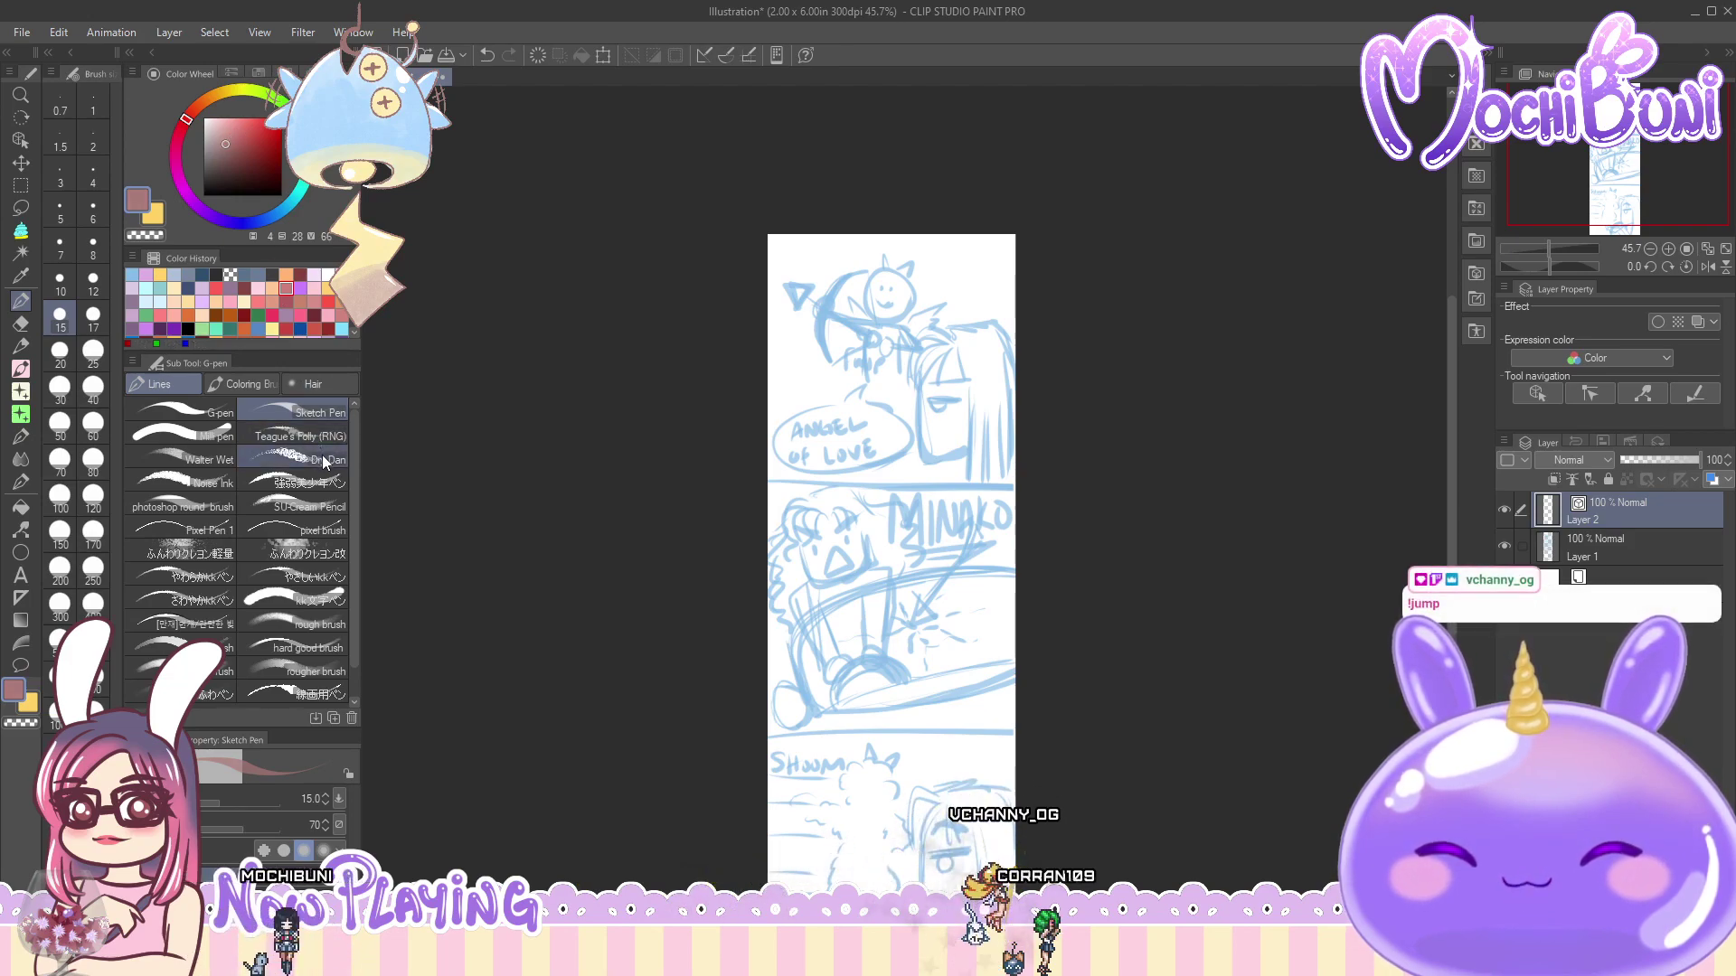
pyautogui.click(320, 503)
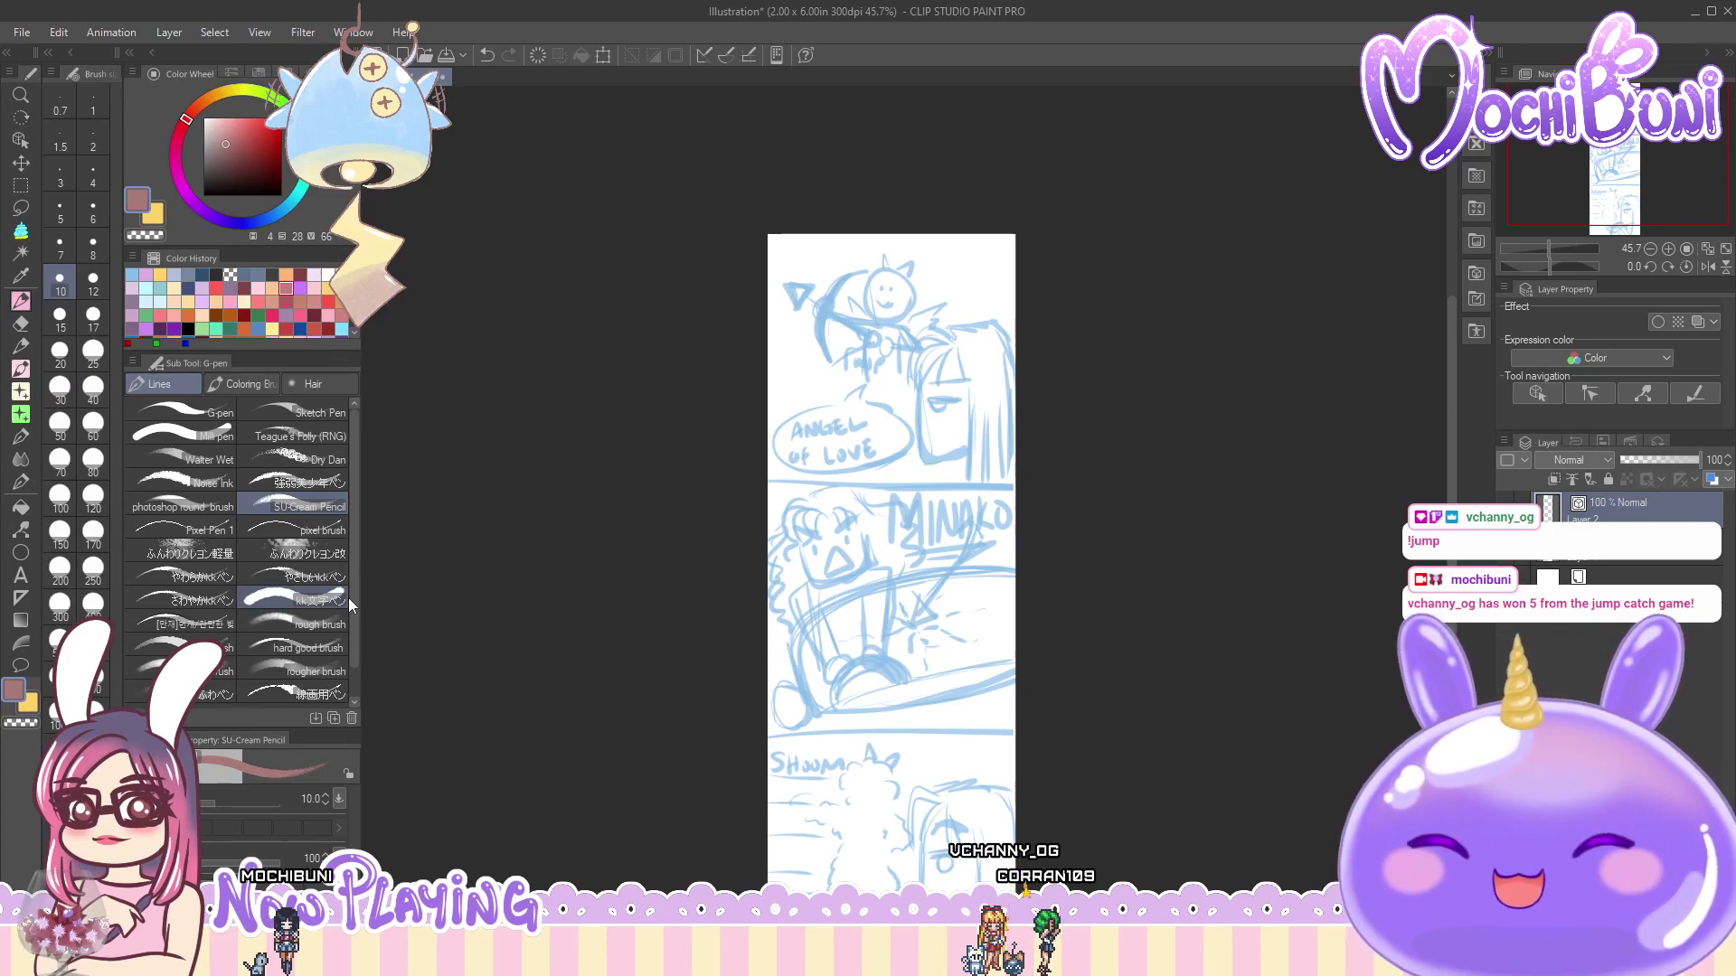
# - Lower the blue sketch layer's opacity to 30% and make the new line layer active
pyautogui.moveTo(1451, 356); pyautogui.dragTo(1454, 301)
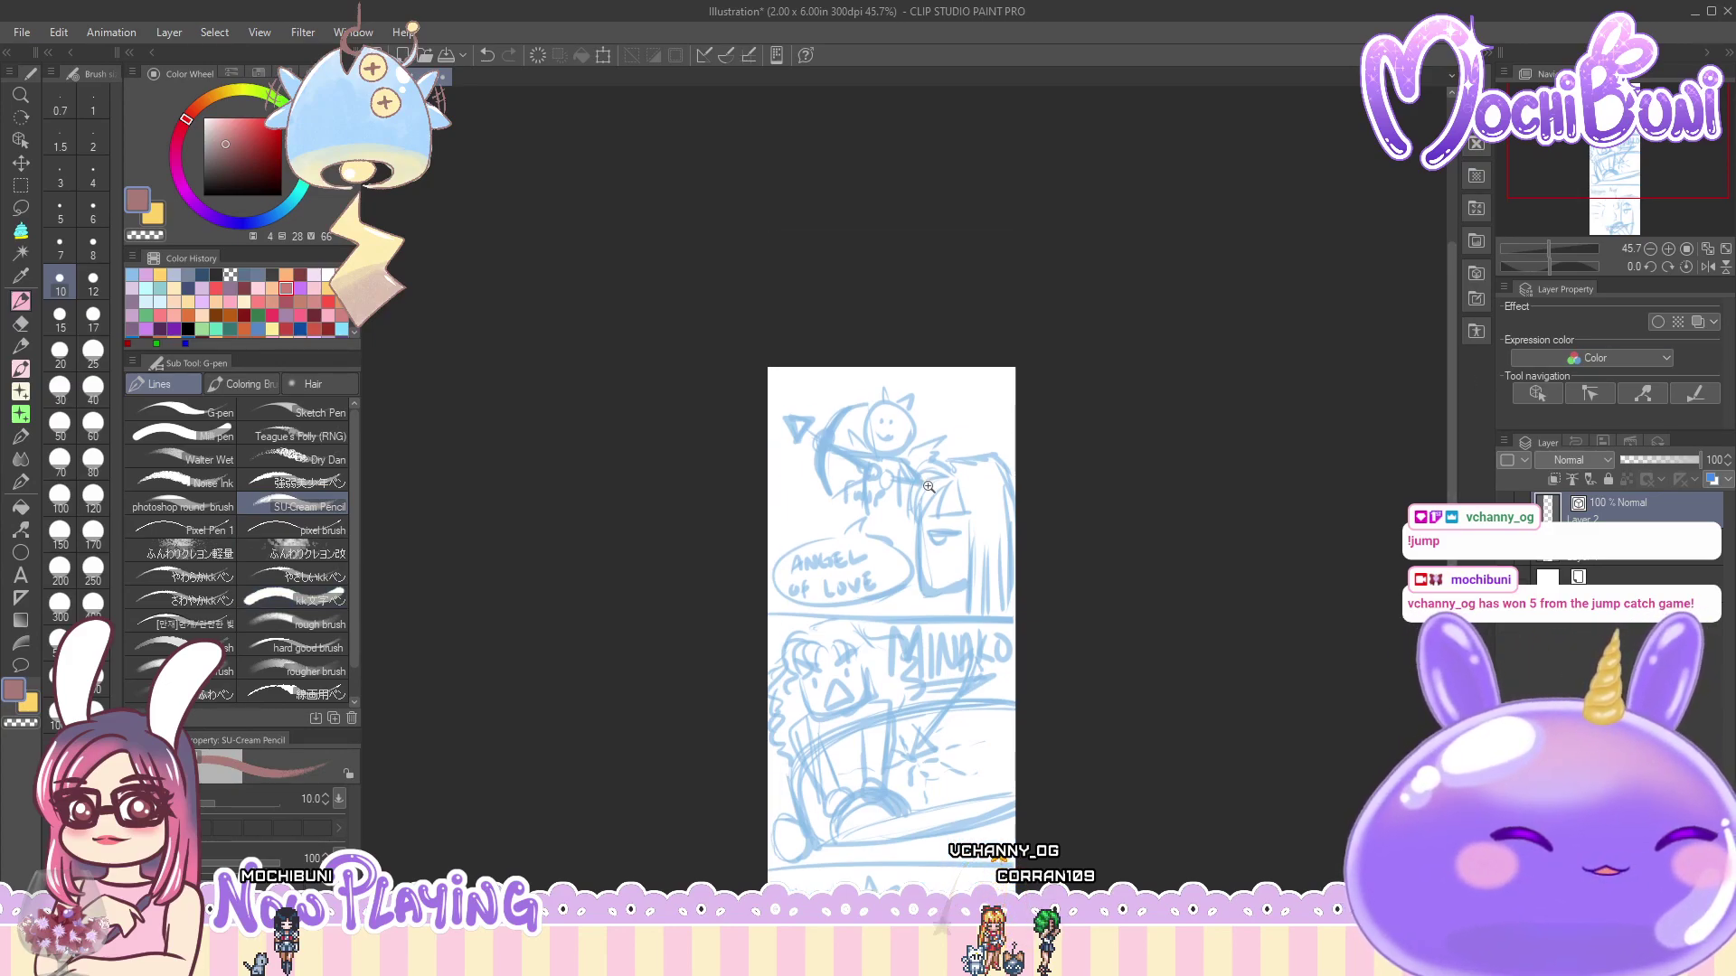
pyautogui.moveTo(928, 486); pyautogui.dragTo(980, 486)
pyautogui.click(1650, 542)
pyautogui.click(1645, 459)
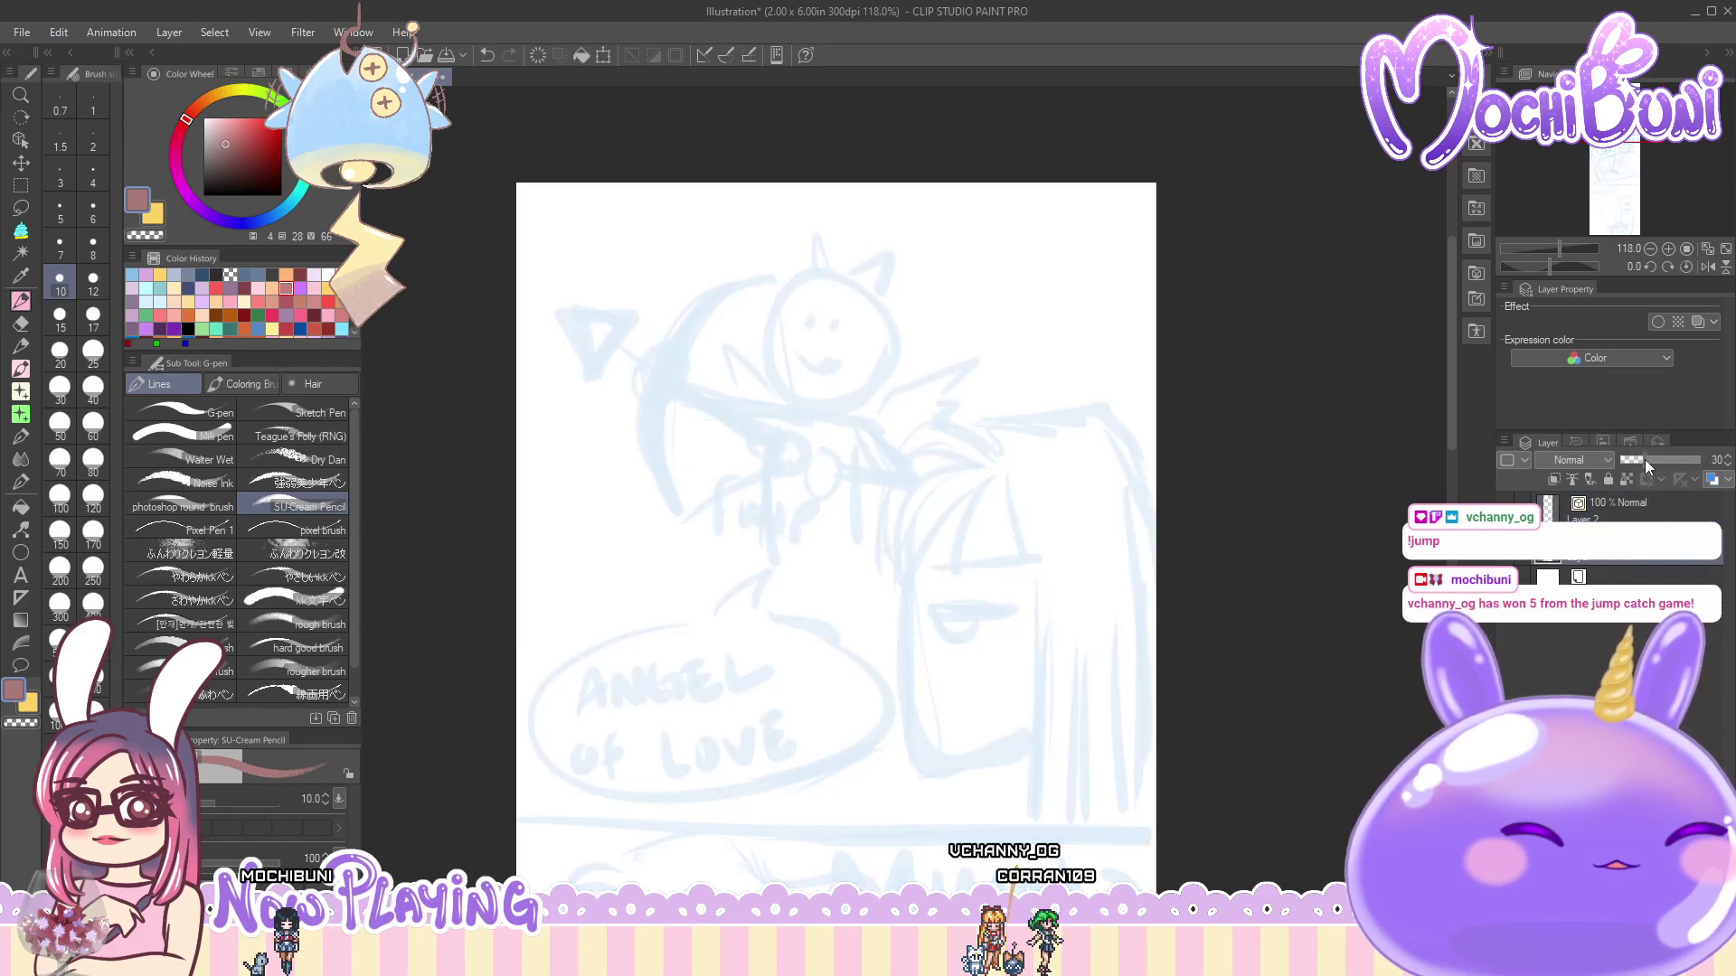
pyautogui.click(1629, 504)
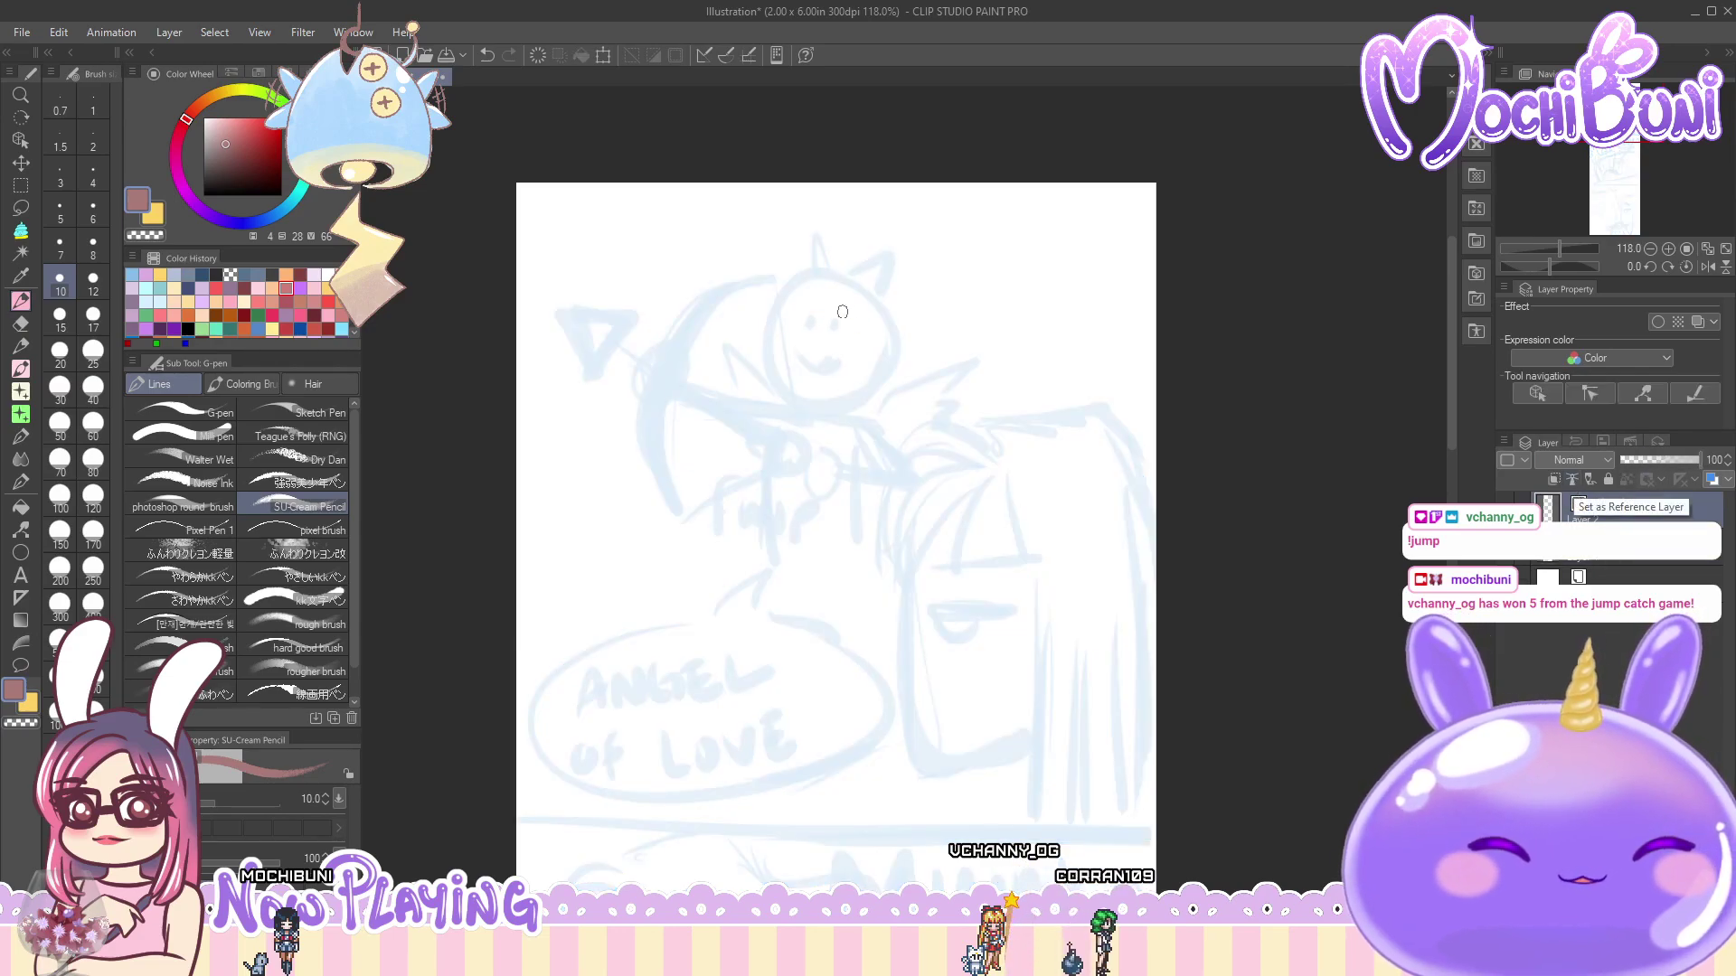
# - Try to ink the small archer's face outline with the pencil at size 7
pyautogui.click(60, 244)
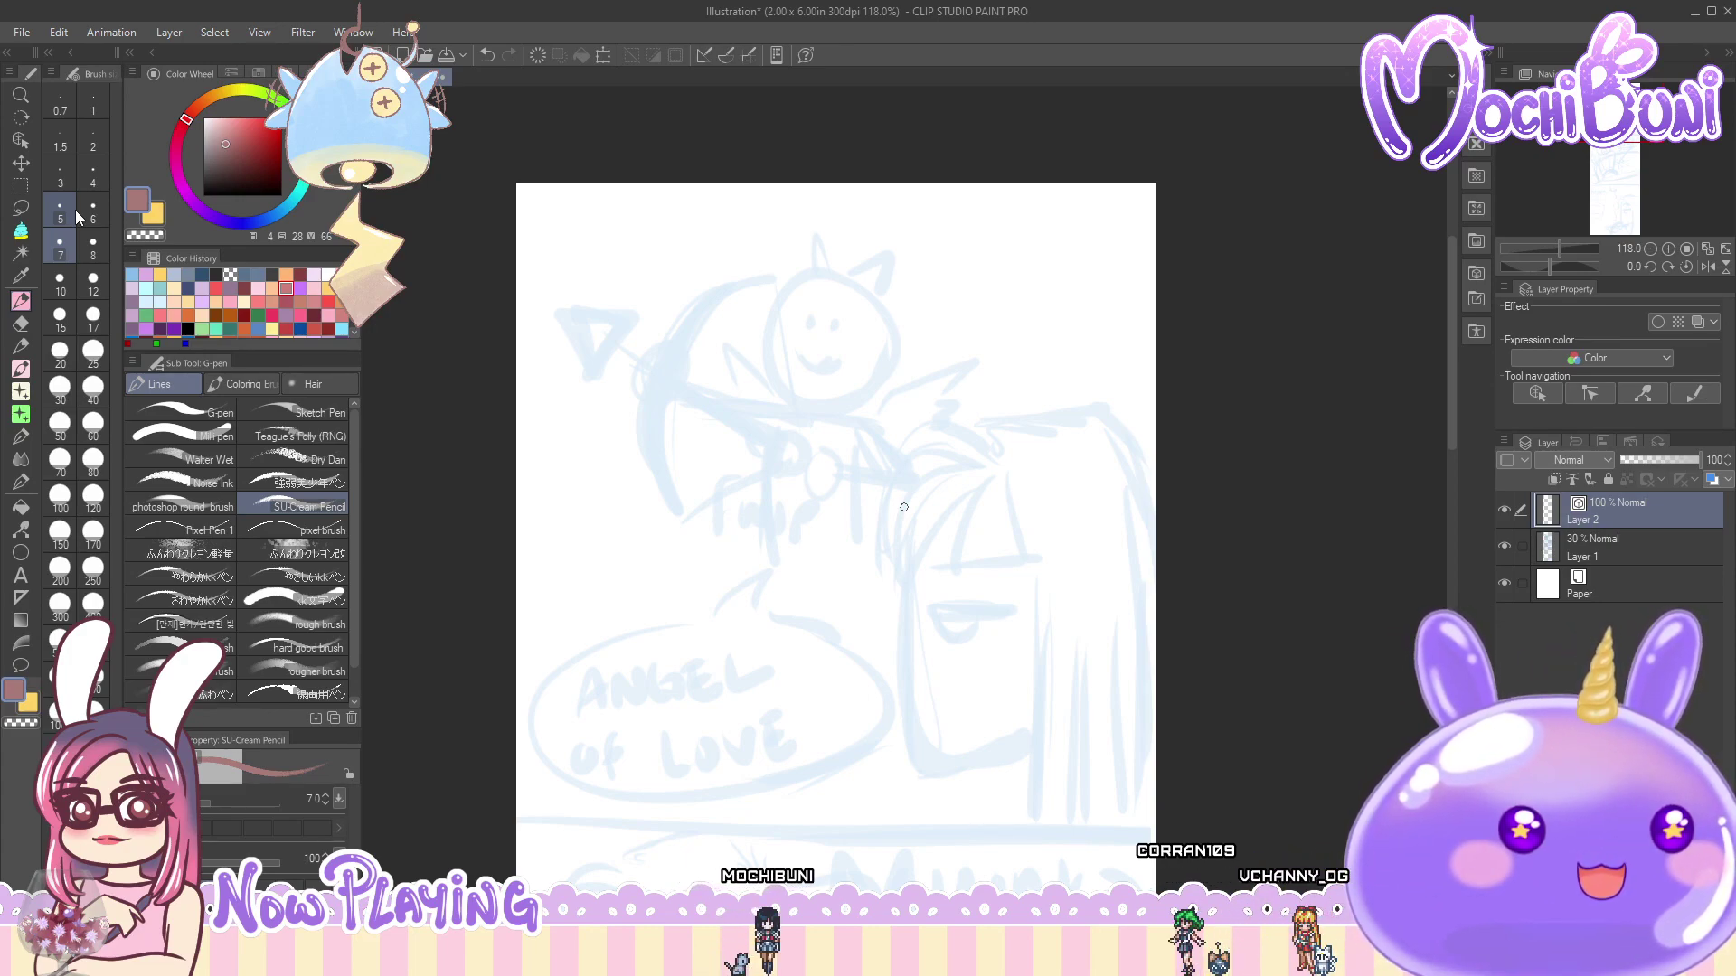
pyautogui.moveTo(1453, 409); pyautogui.dragTo(1461, 553)
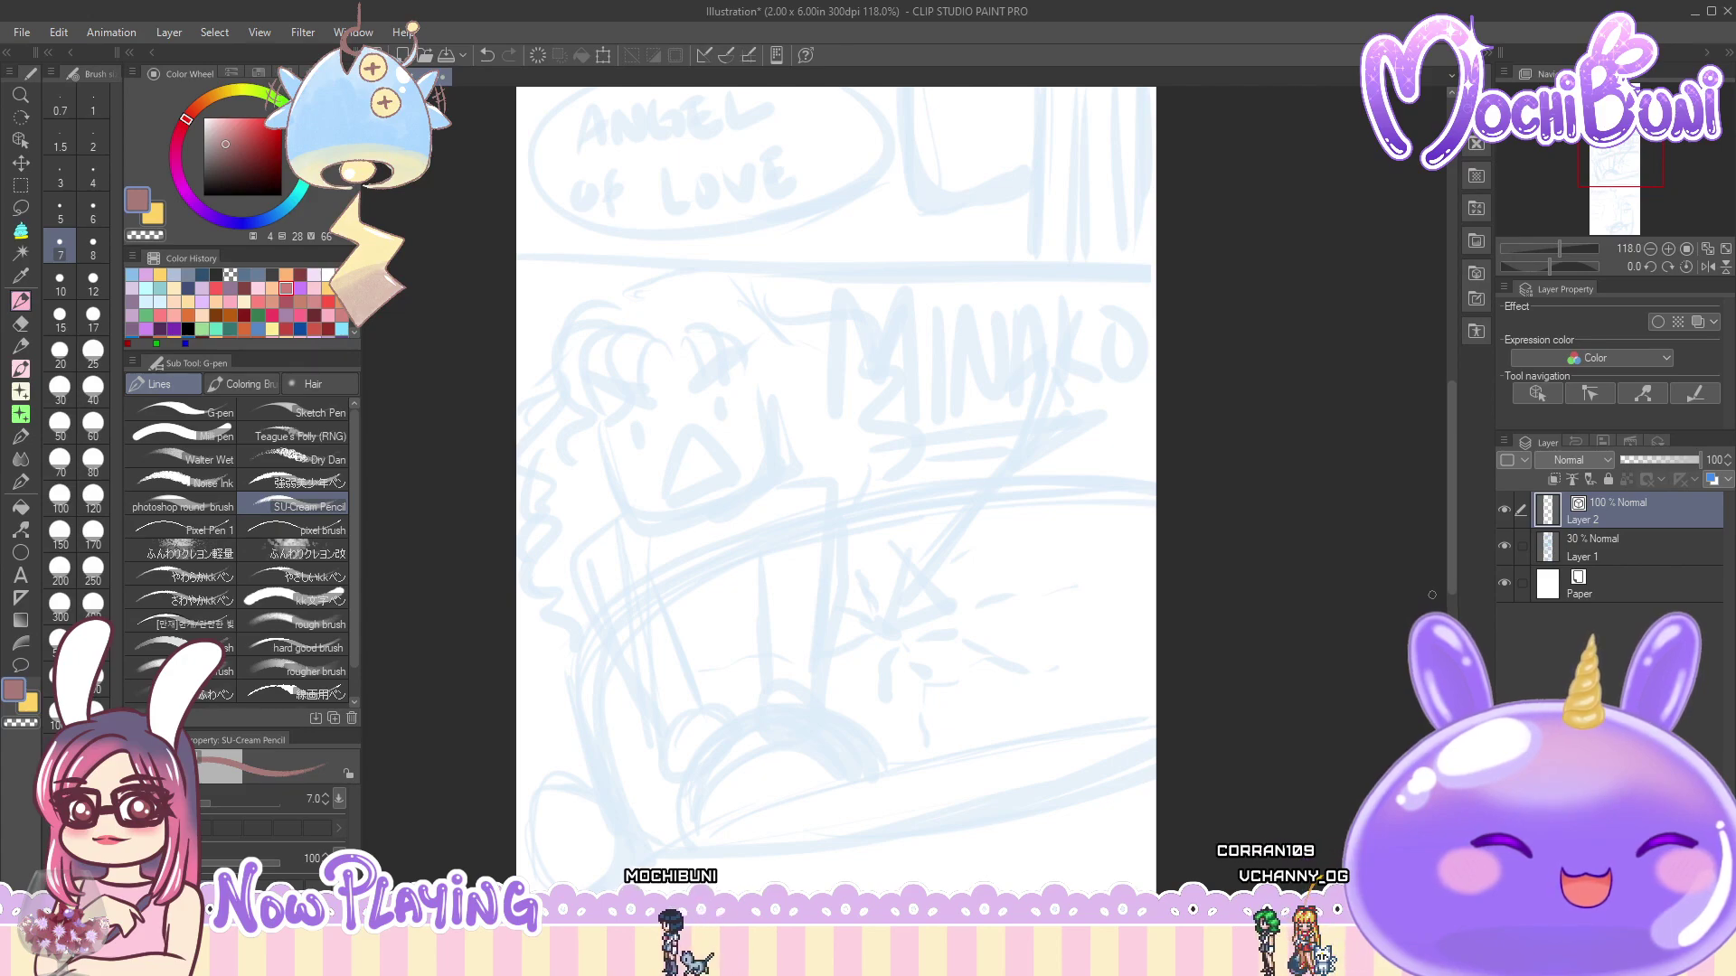
pyautogui.moveTo(1450, 502); pyautogui.dragTo(1472, 362)
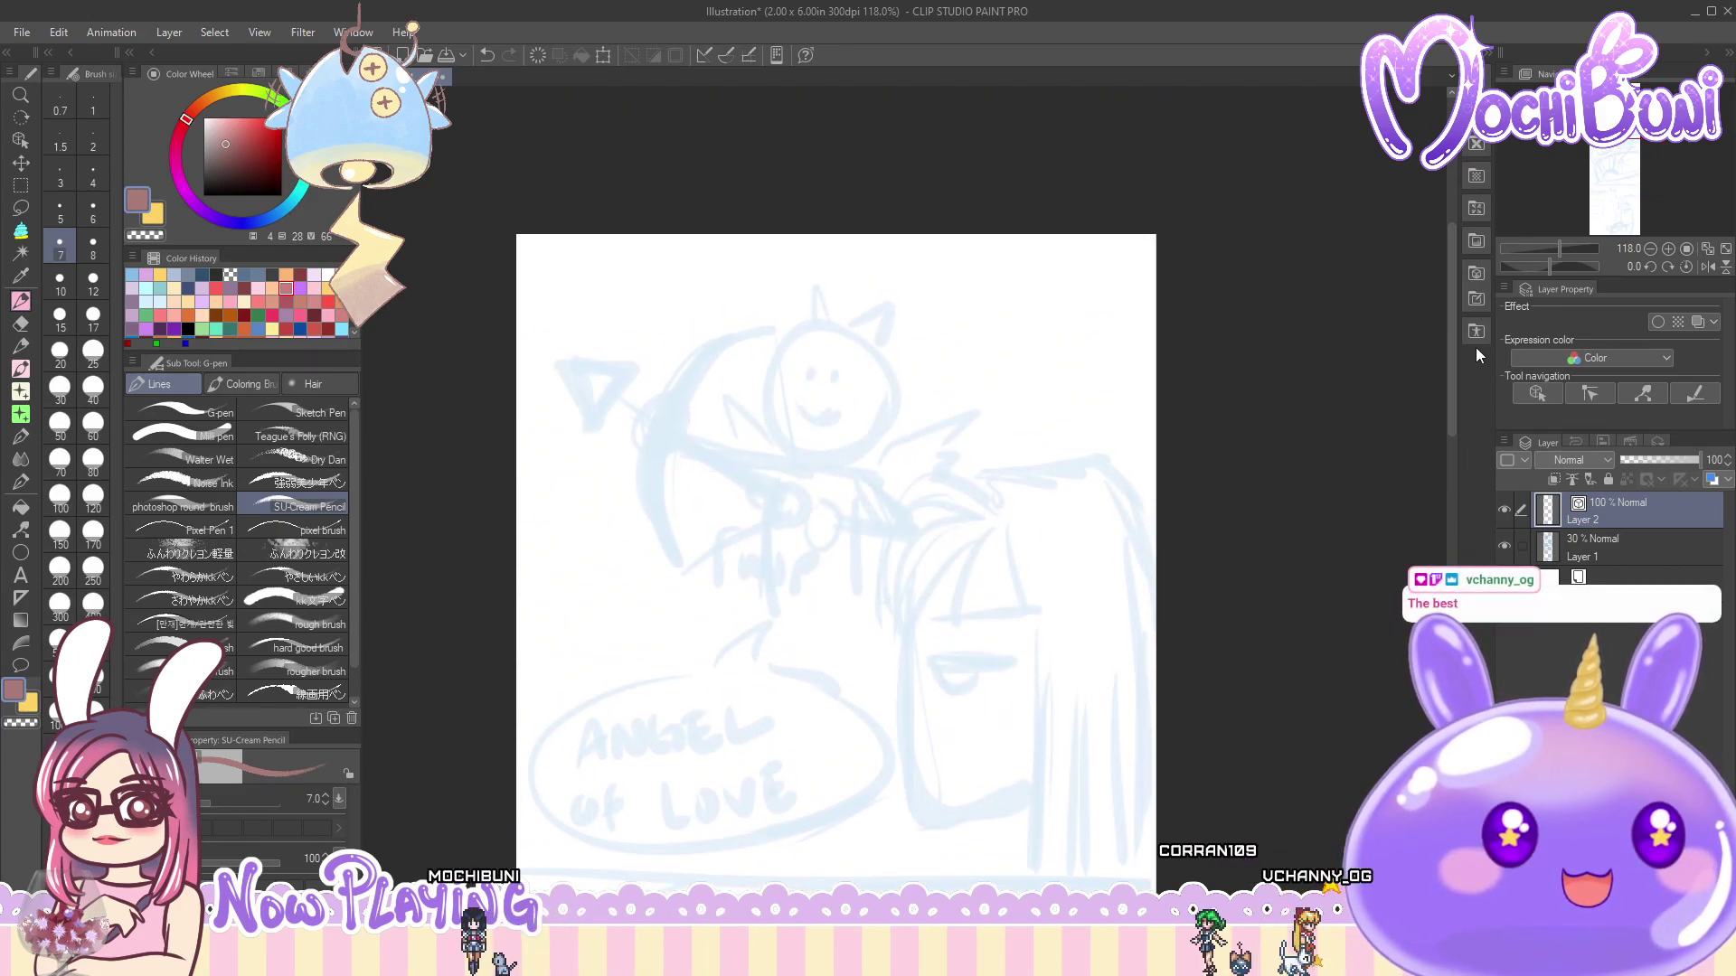
pyautogui.moveTo(806, 321)
pyautogui.mouseDown()
pyautogui.moveTo(762, 390)
pyautogui.moveTo(764, 423)
pyautogui.moveTo(837, 461)
pyautogui.mouseUp()
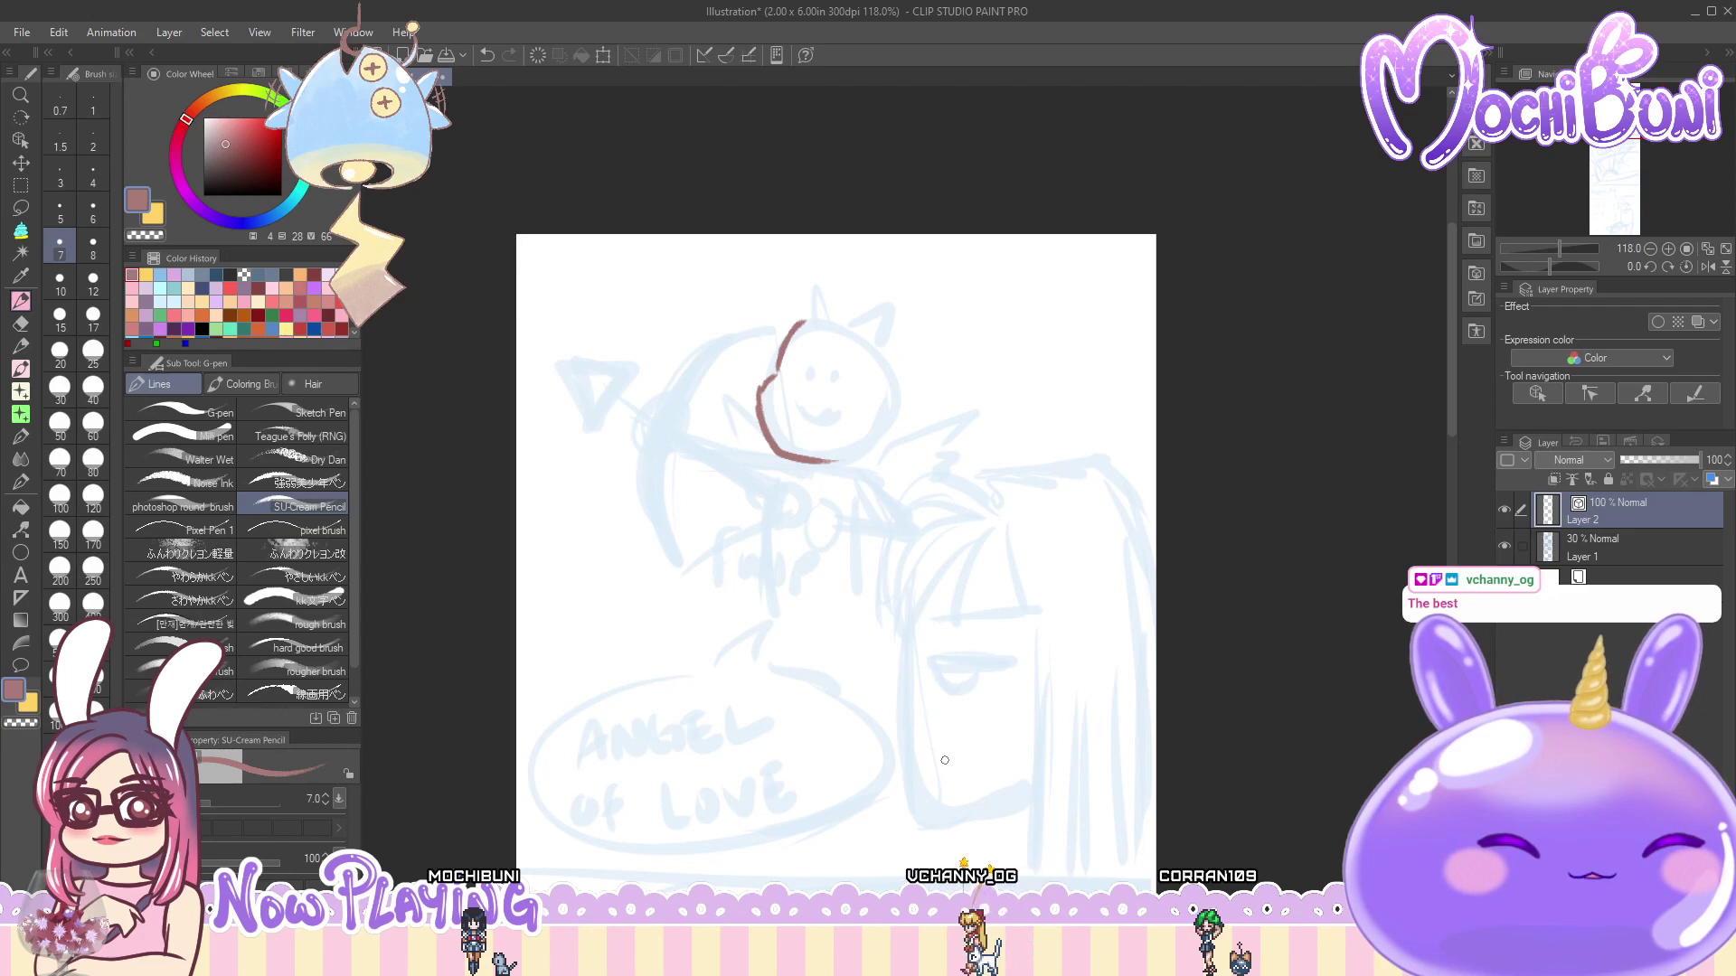
pyautogui.moveTo(802, 341)
pyautogui.mouseDown()
pyautogui.moveTo(763, 424)
pyautogui.moveTo(834, 441)
pyautogui.mouseUp()
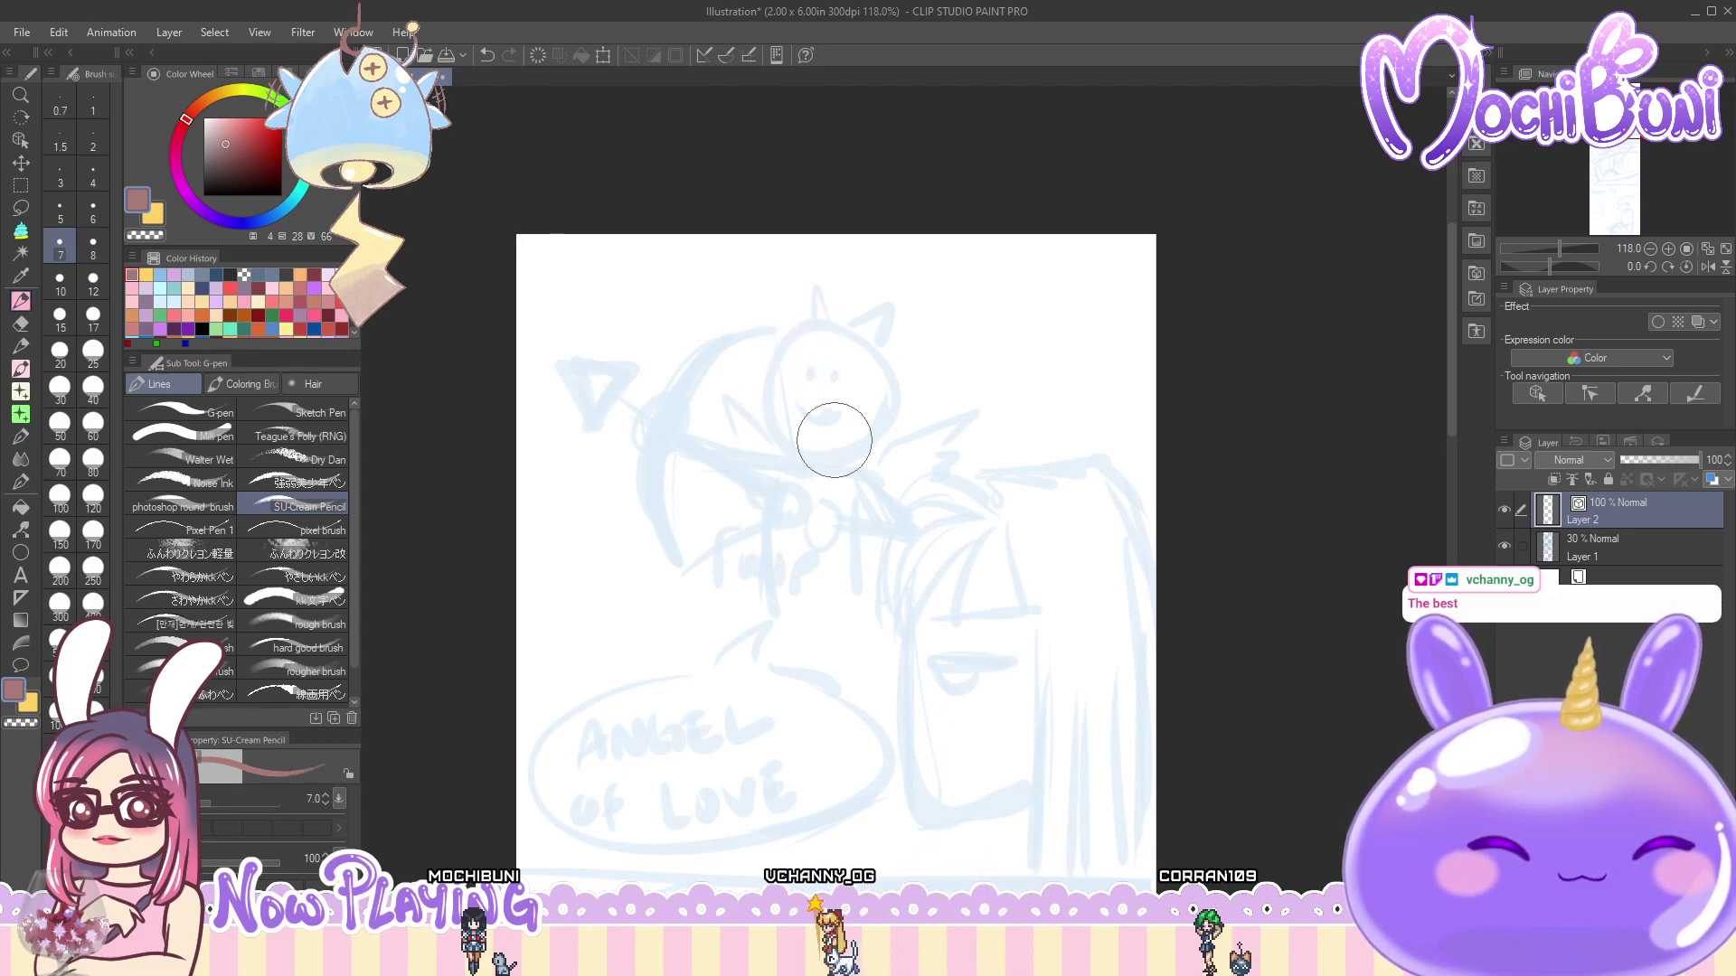
# - Ink the small archer's forehead, cheek and jaw outline in the top panel with the pencil at size 5
pyautogui.click(58, 209)
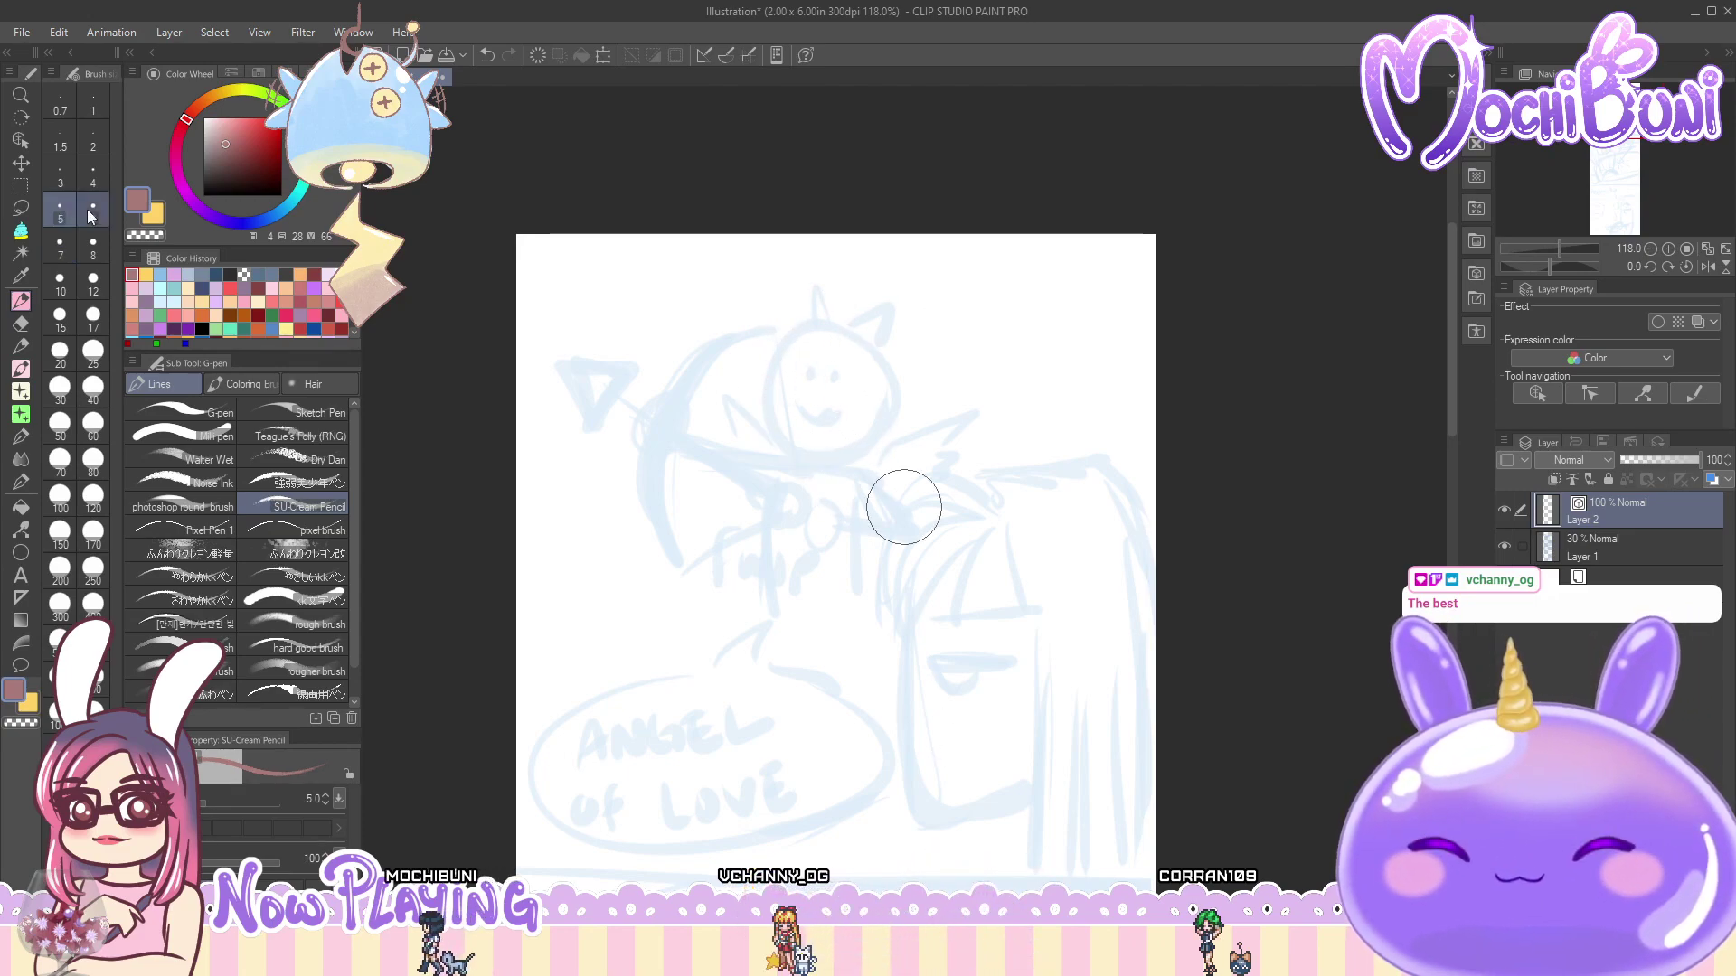
pyautogui.moveTo(797, 331)
pyautogui.mouseDown()
pyautogui.moveTo(761, 399)
pyautogui.moveTo(772, 448)
pyautogui.moveTo(766, 428)
pyautogui.moveTo(780, 454)
pyautogui.moveTo(861, 449)
pyautogui.mouseUp()
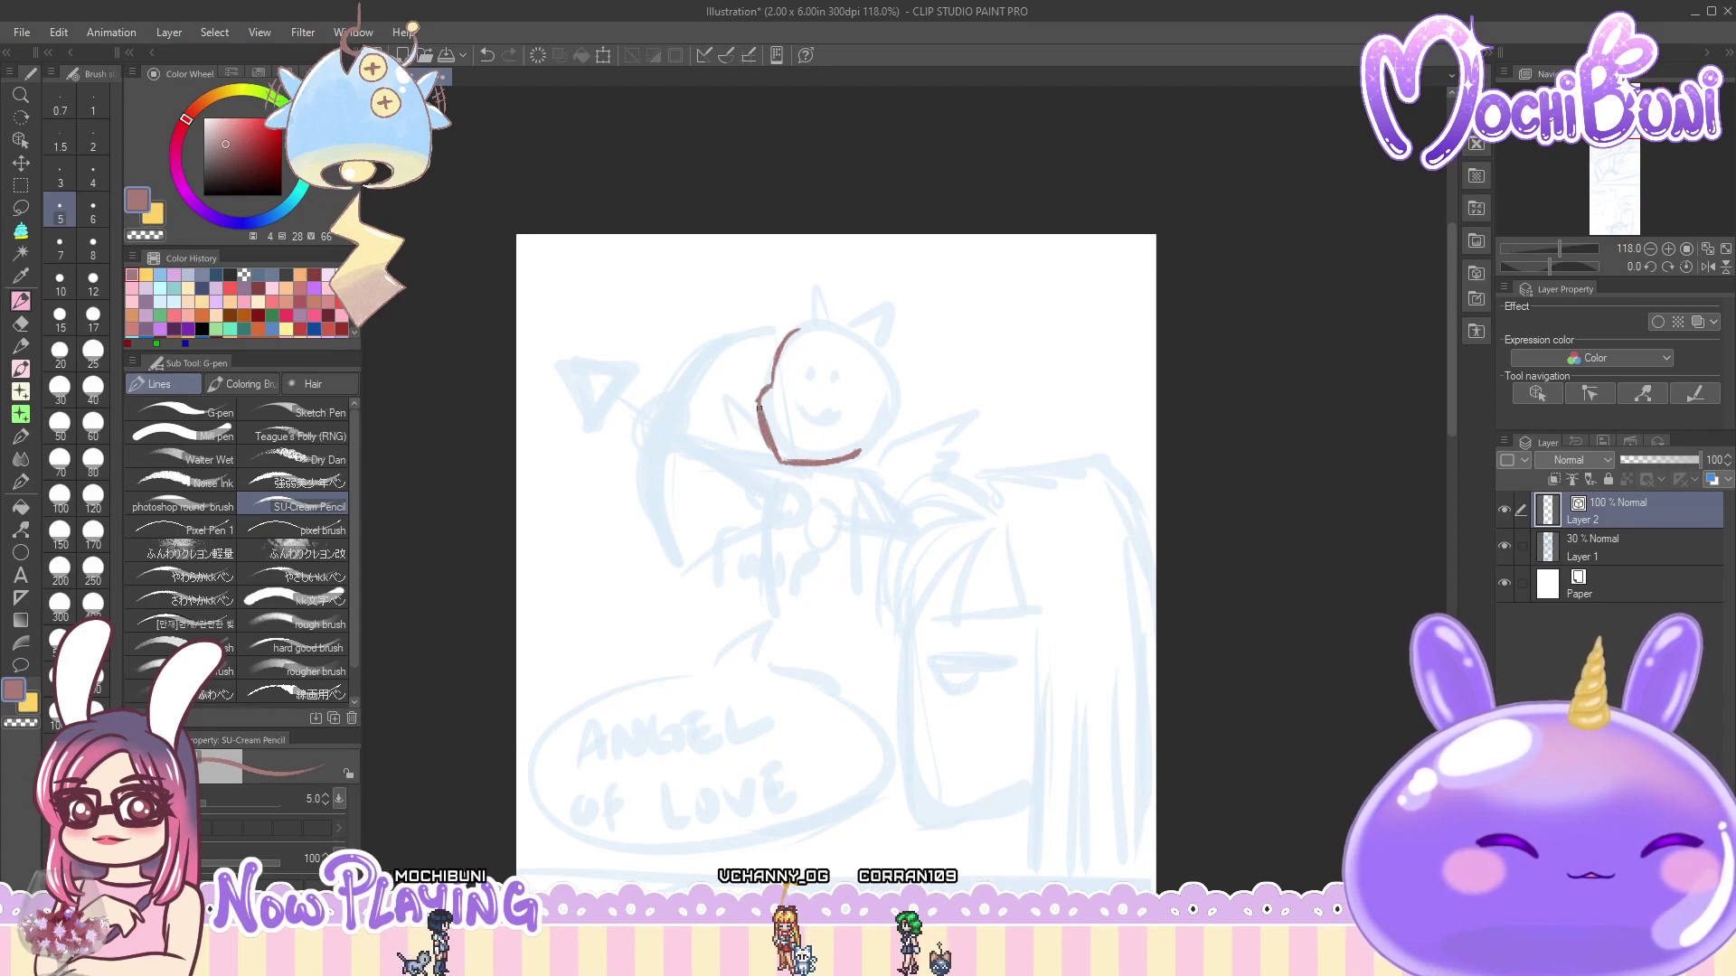
pyautogui.hotkey('ctrl', 'z')
pyautogui.hotkey('ctrl', 'z')
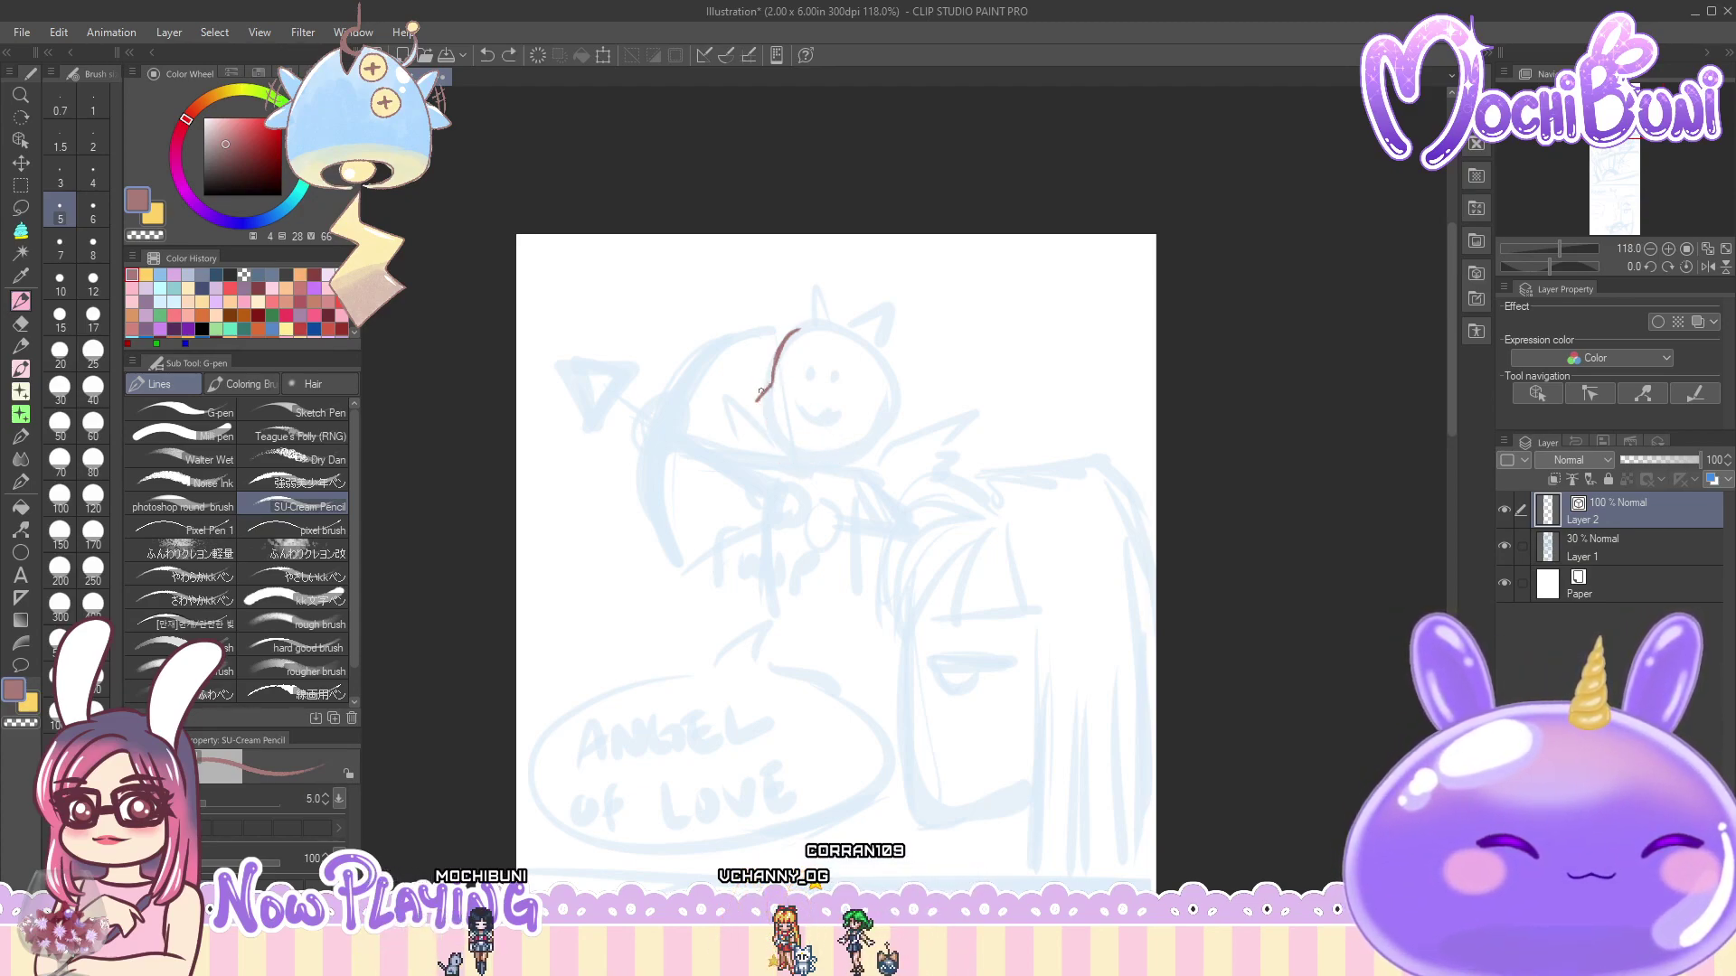
pyautogui.moveTo(785, 453); pyautogui.dragTo(866, 448)
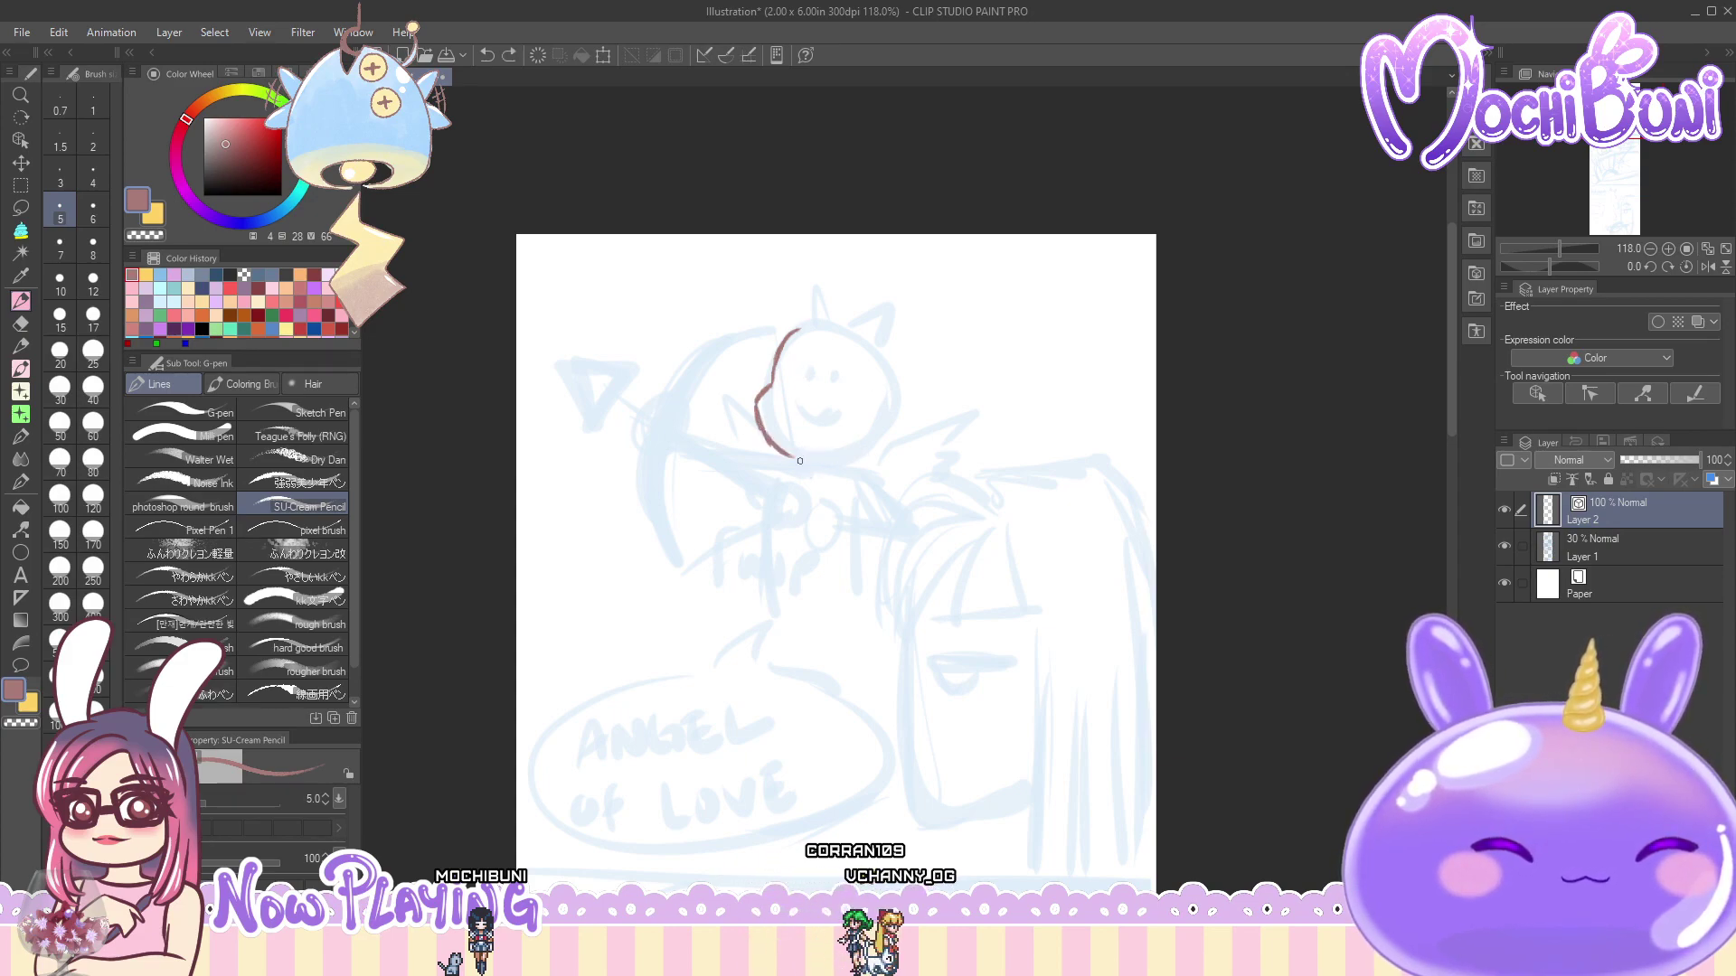
# - Ink the small archer's filled oval eyes, lashes, eyebrows and open smiling mouth
pyautogui.moveTo(790, 457)
pyautogui.mouseDown()
pyautogui.moveTo(867, 441)
pyautogui.moveTo(812, 414)
pyautogui.mouseUp()
pyautogui.hotkey('ctrl', 'z')
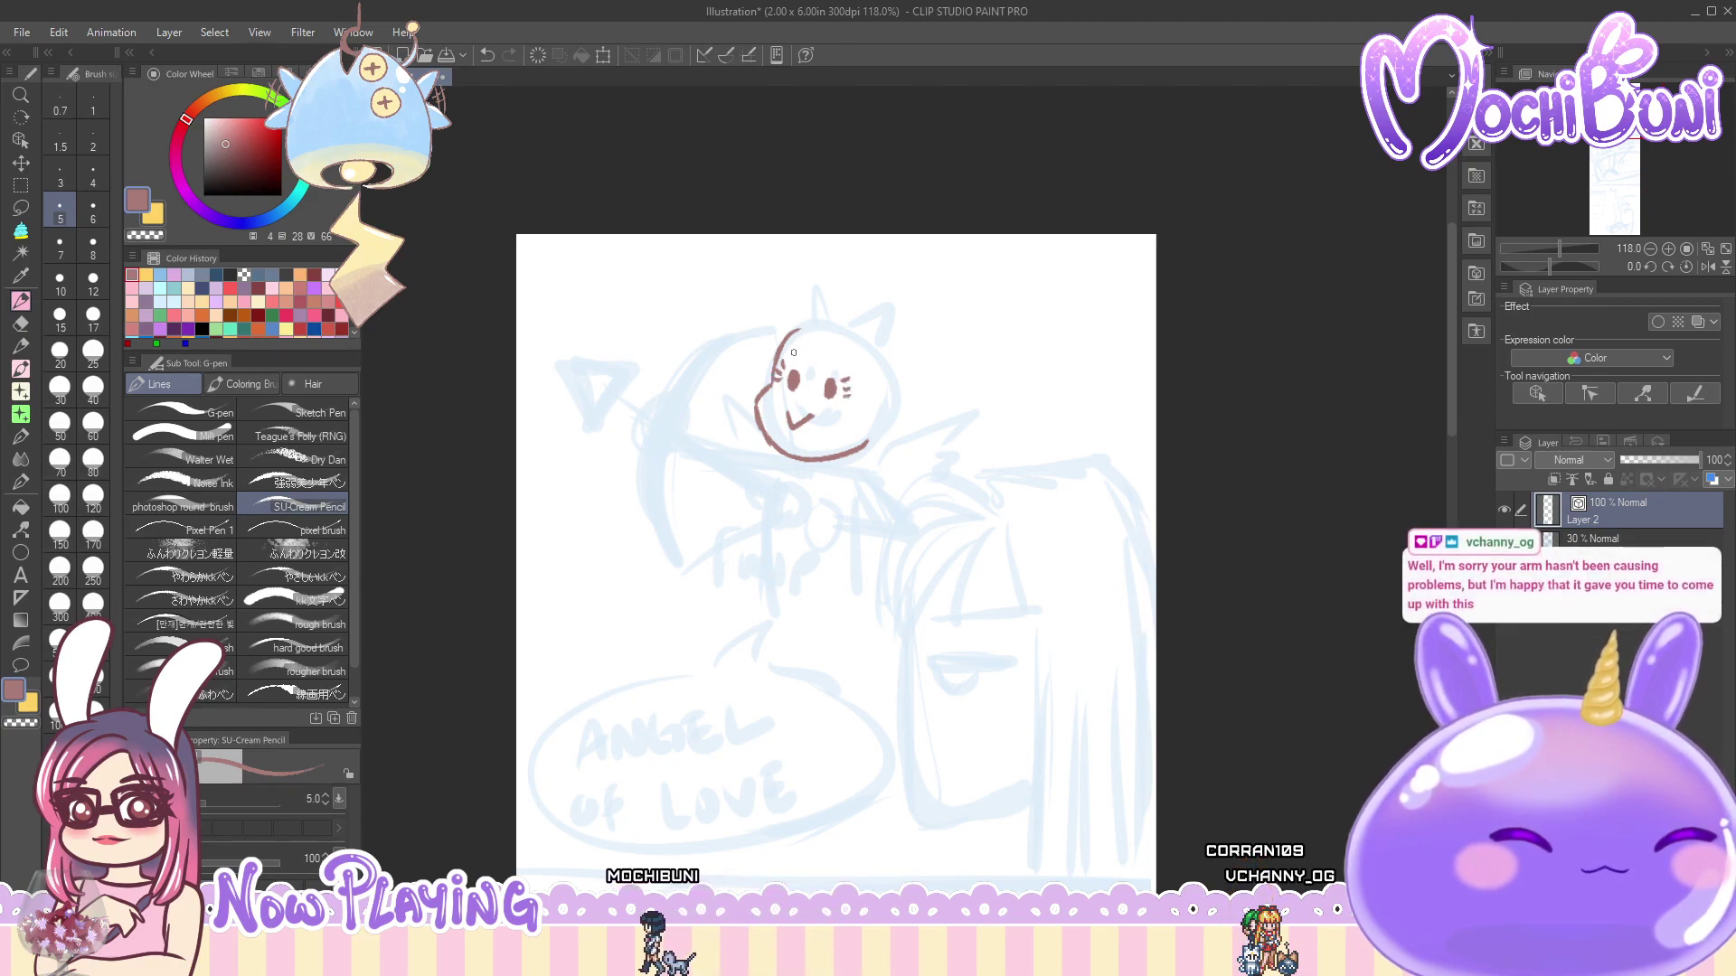
pyautogui.moveTo(830, 365); pyautogui.dragTo(848, 373)
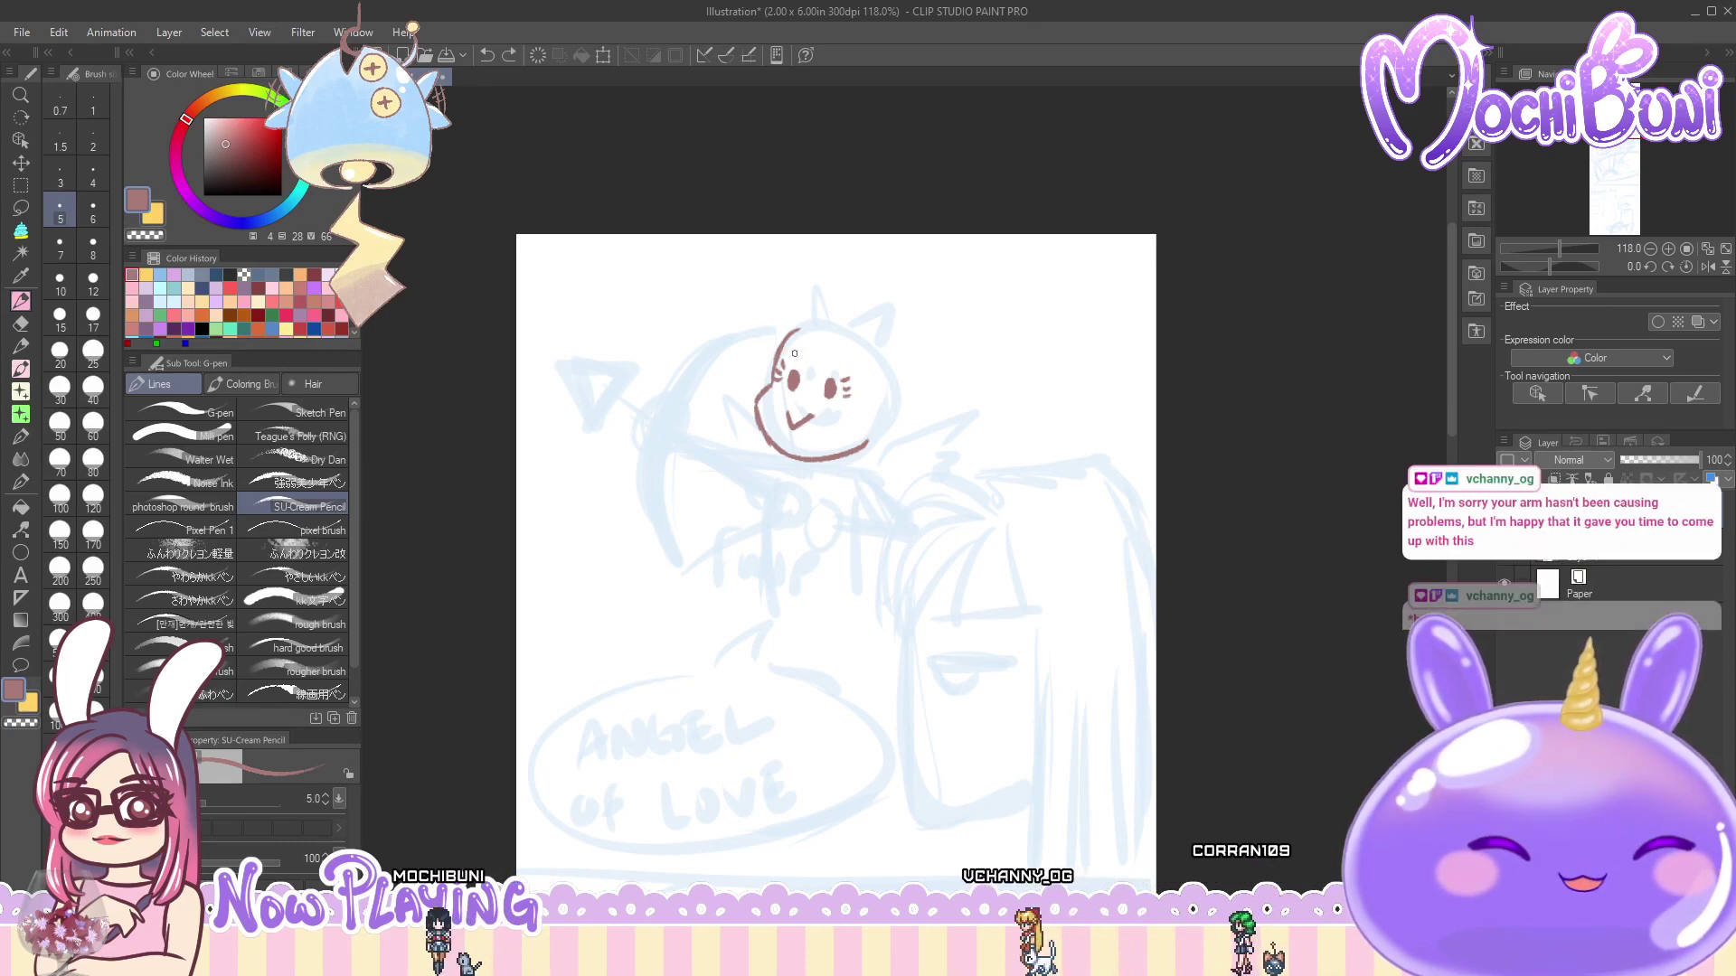
pyautogui.moveTo(784, 355); pyautogui.dragTo(846, 374)
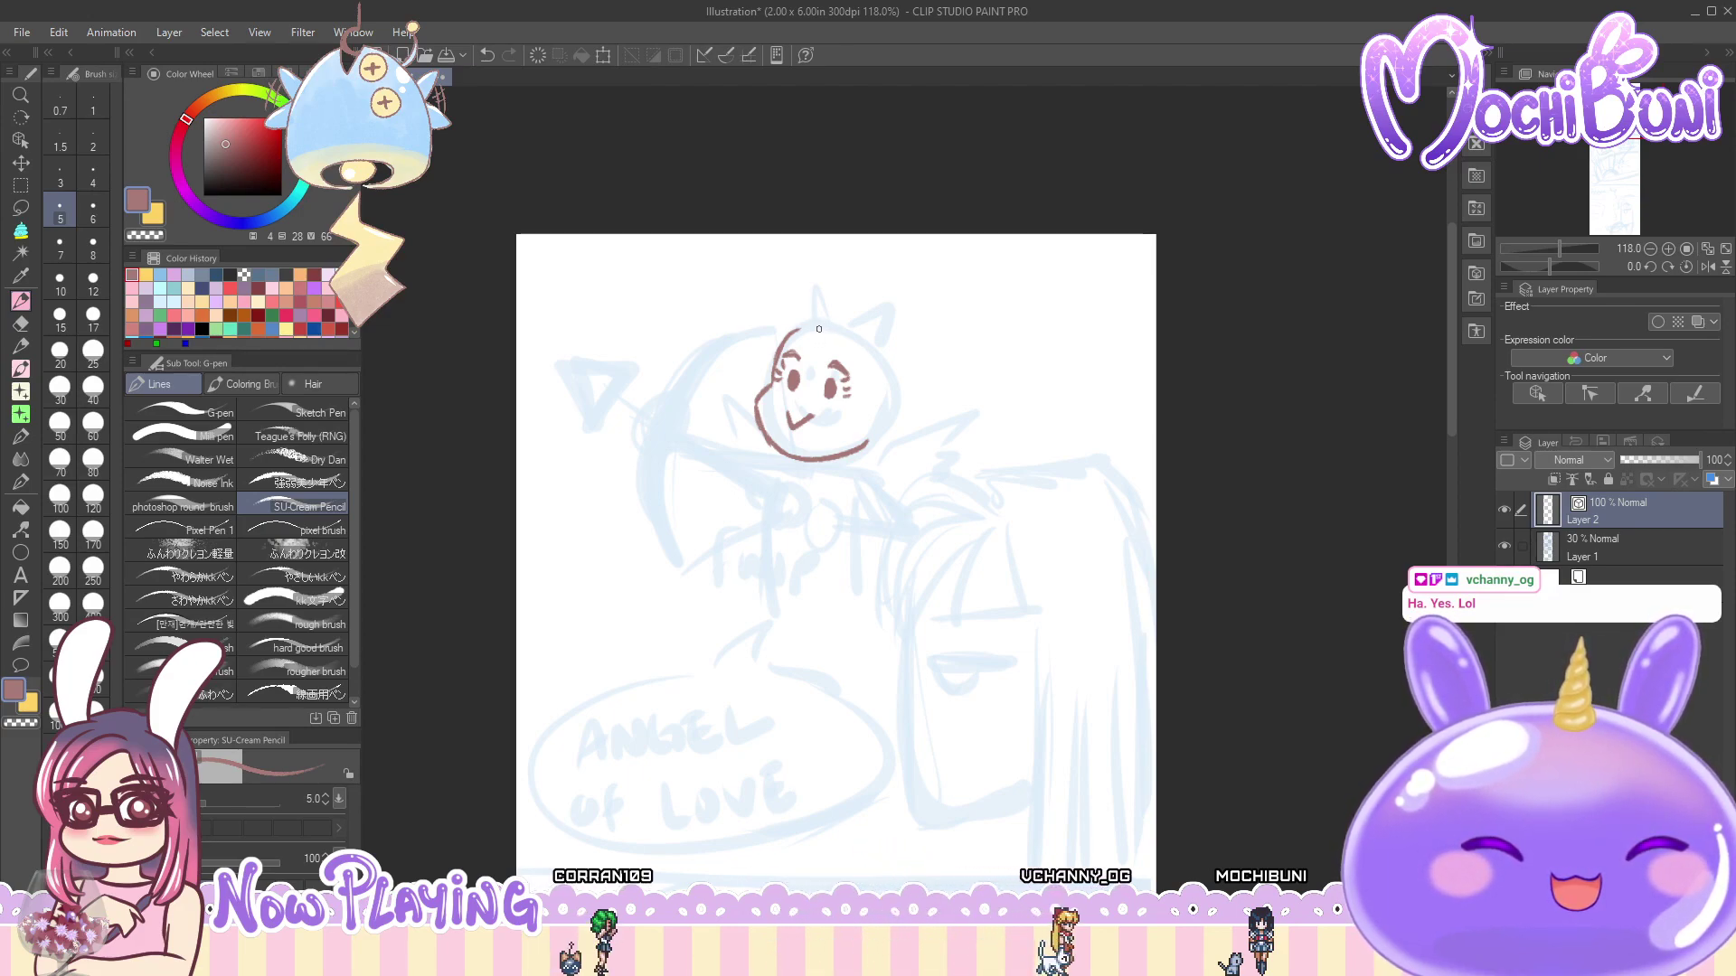
# - Ink the small archer's swept bangs, the curved top and side of the hair, and the ear
pyautogui.moveTo(812, 352)
pyautogui.mouseDown()
pyautogui.moveTo(818, 328)
pyautogui.moveTo(774, 323)
pyautogui.mouseUp()
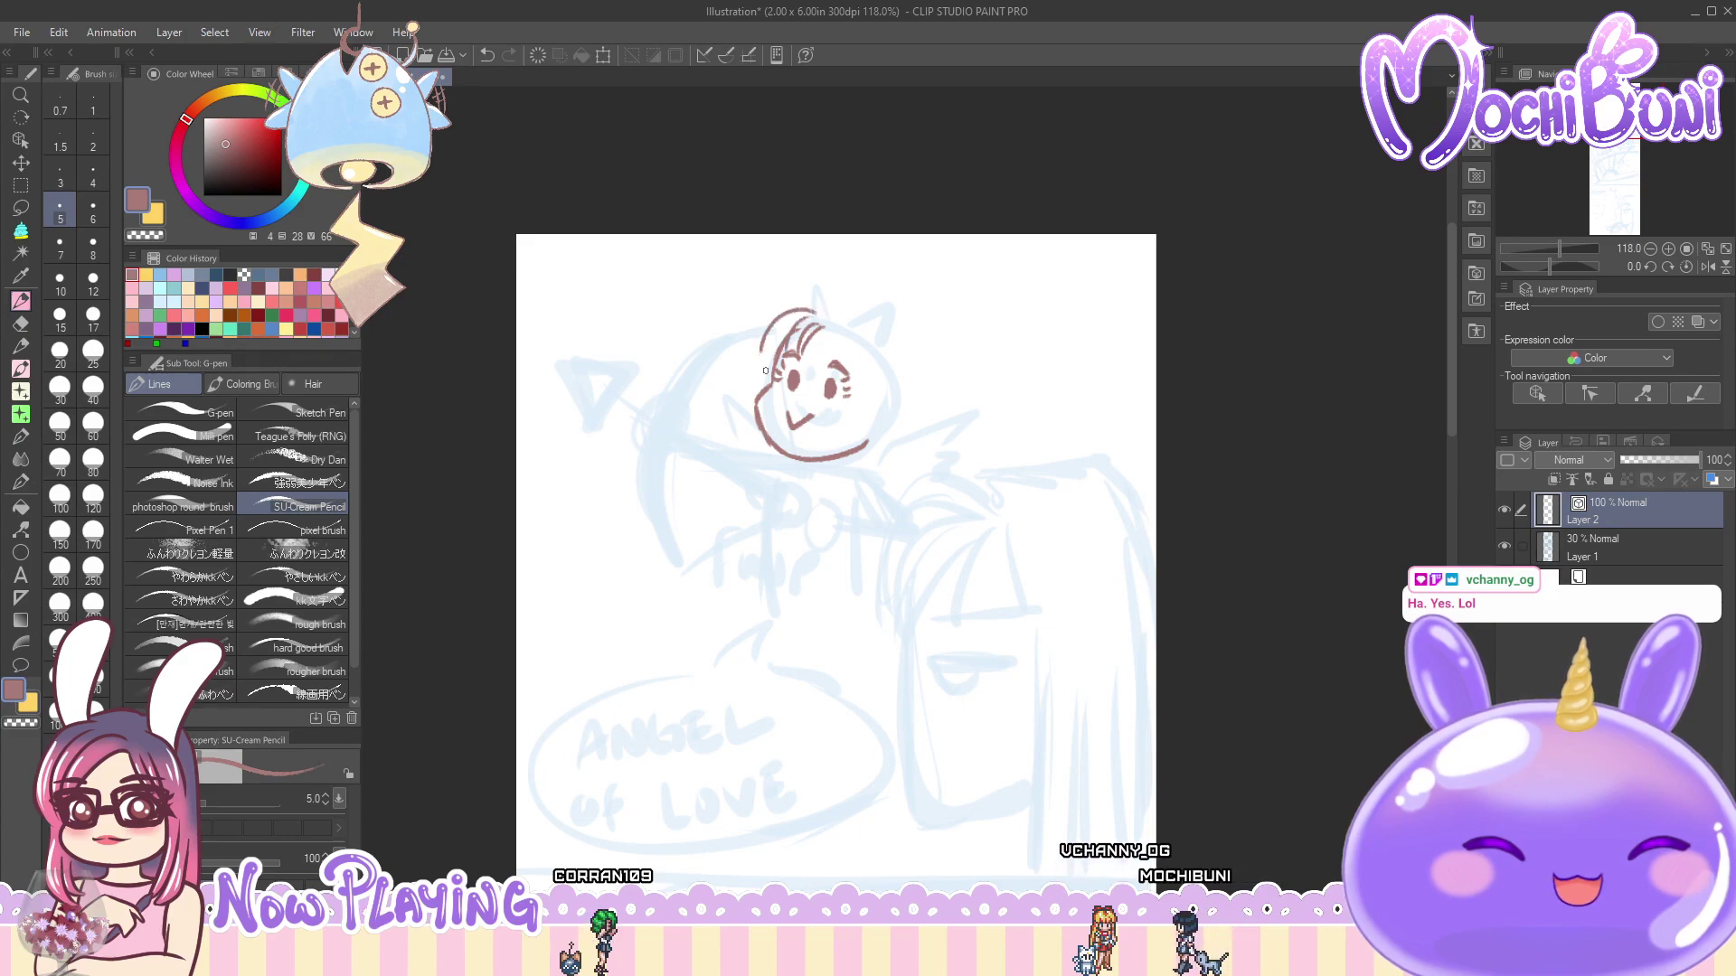
pyautogui.hotkey('ctrl', 'z')
pyautogui.hotkey('ctrl', 'z')
pyautogui.hotkey('ctrl', 'z')
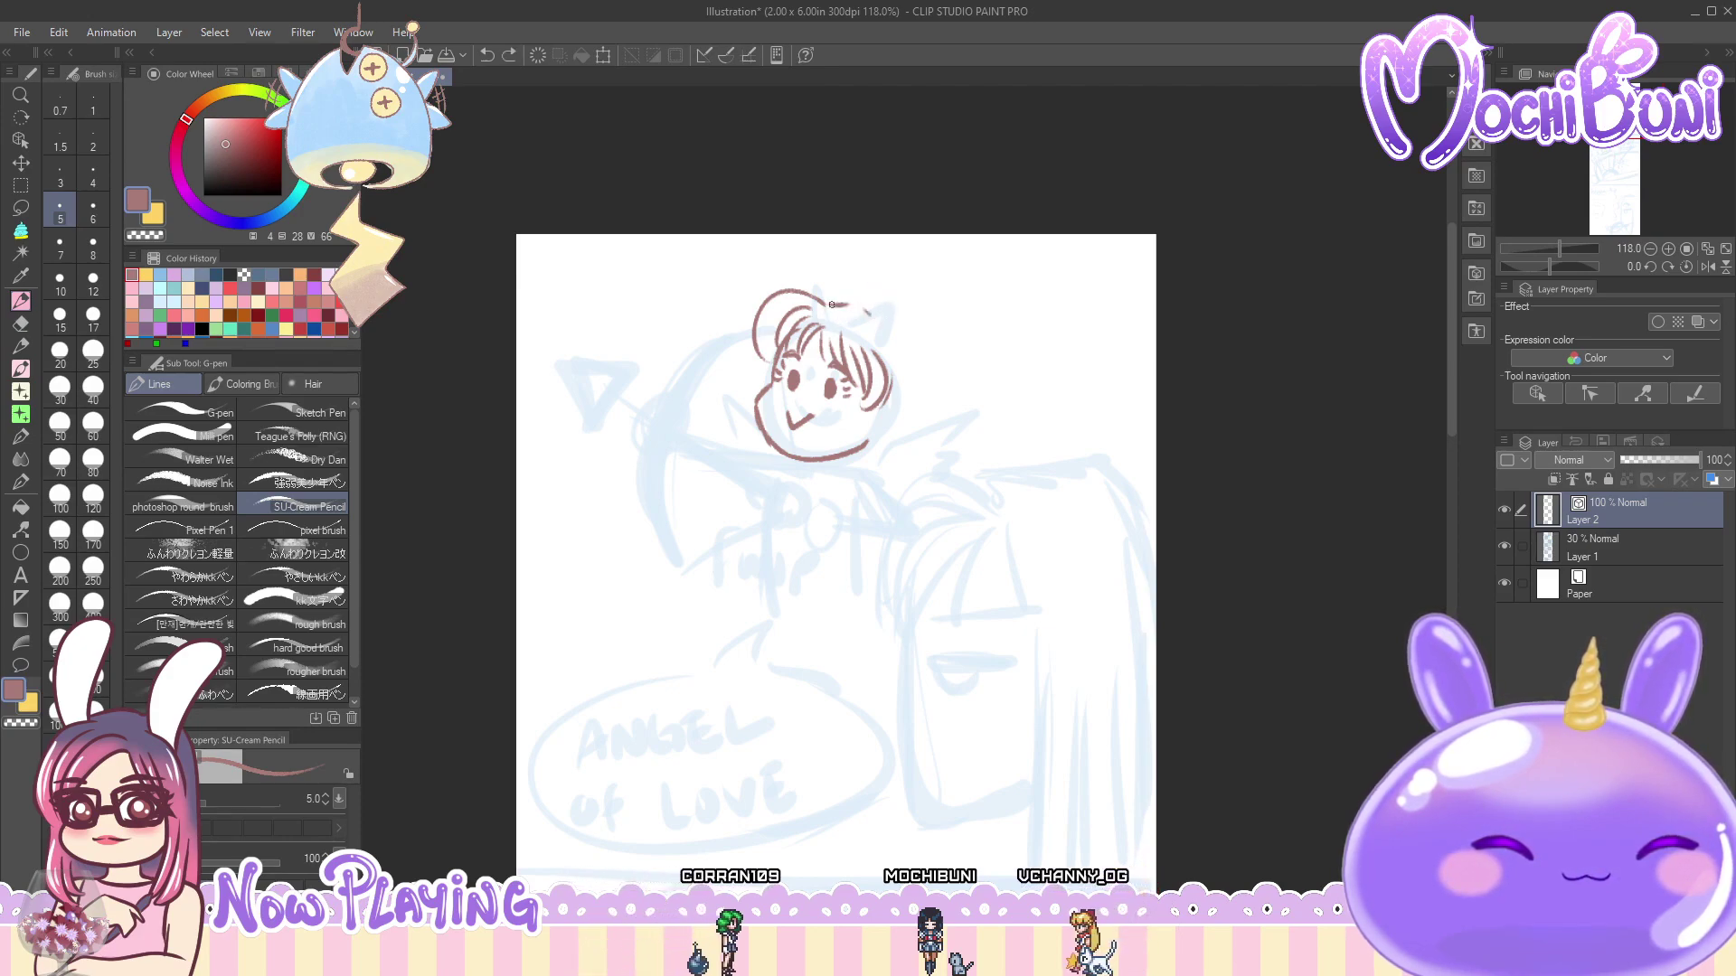
pyautogui.moveTo(866, 307); pyautogui.dragTo(911, 396)
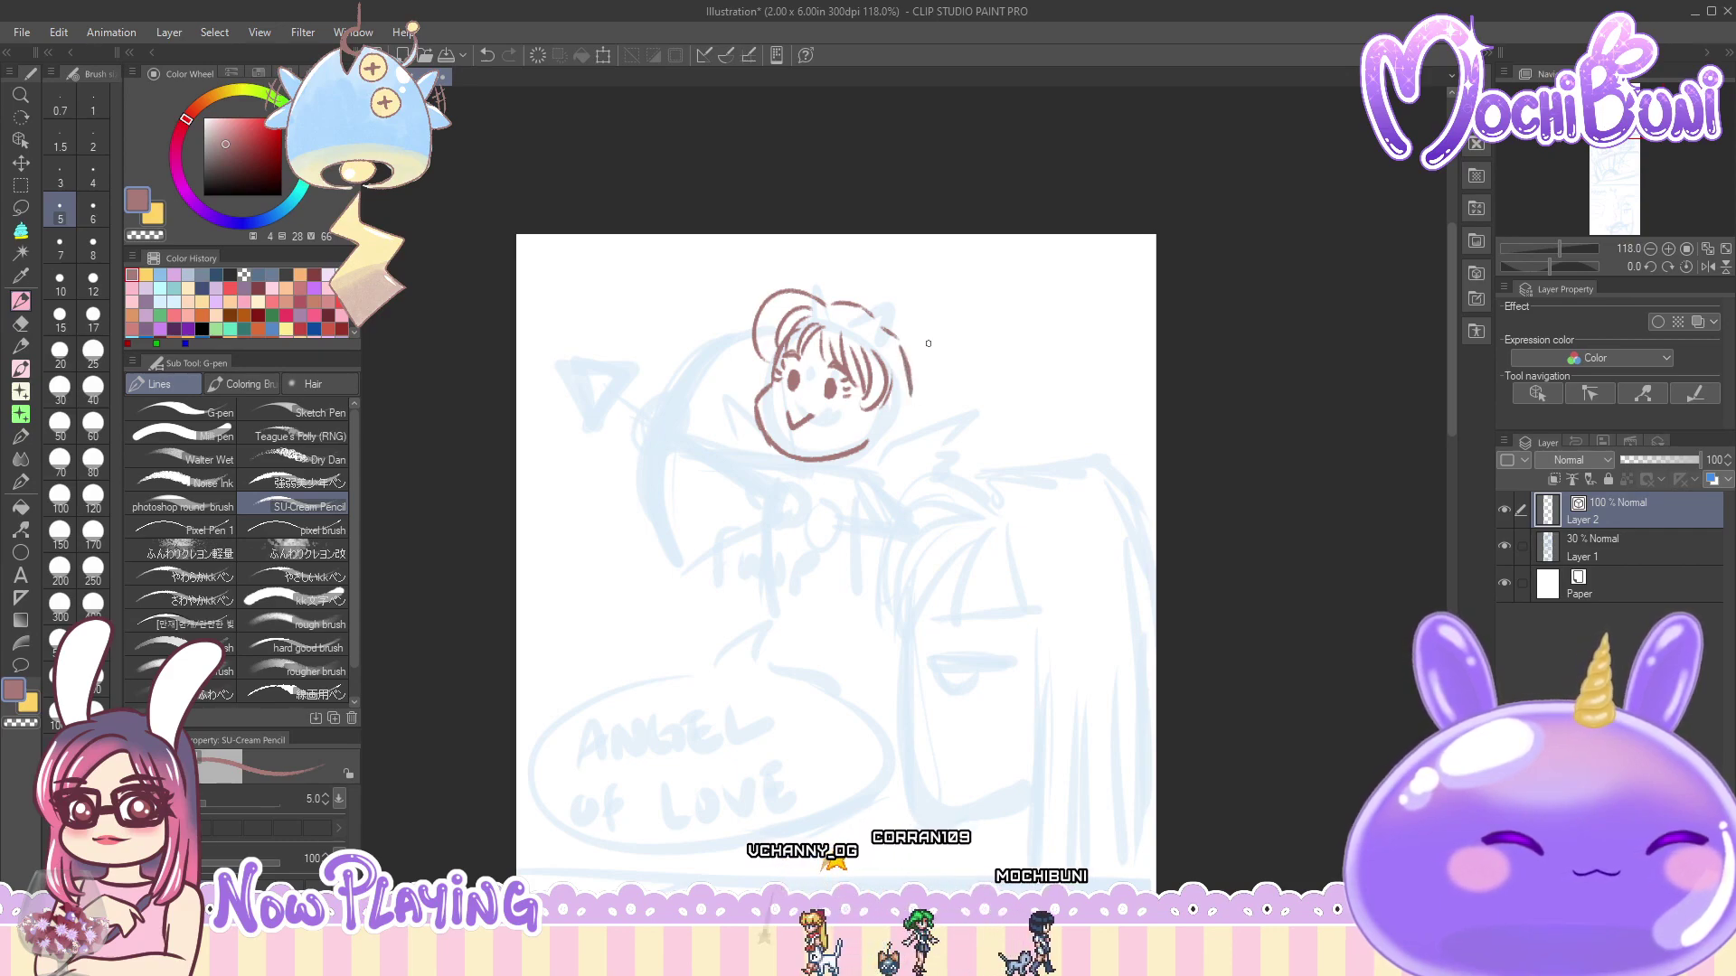
pyautogui.moveTo(880, 409); pyautogui.dragTo(871, 433)
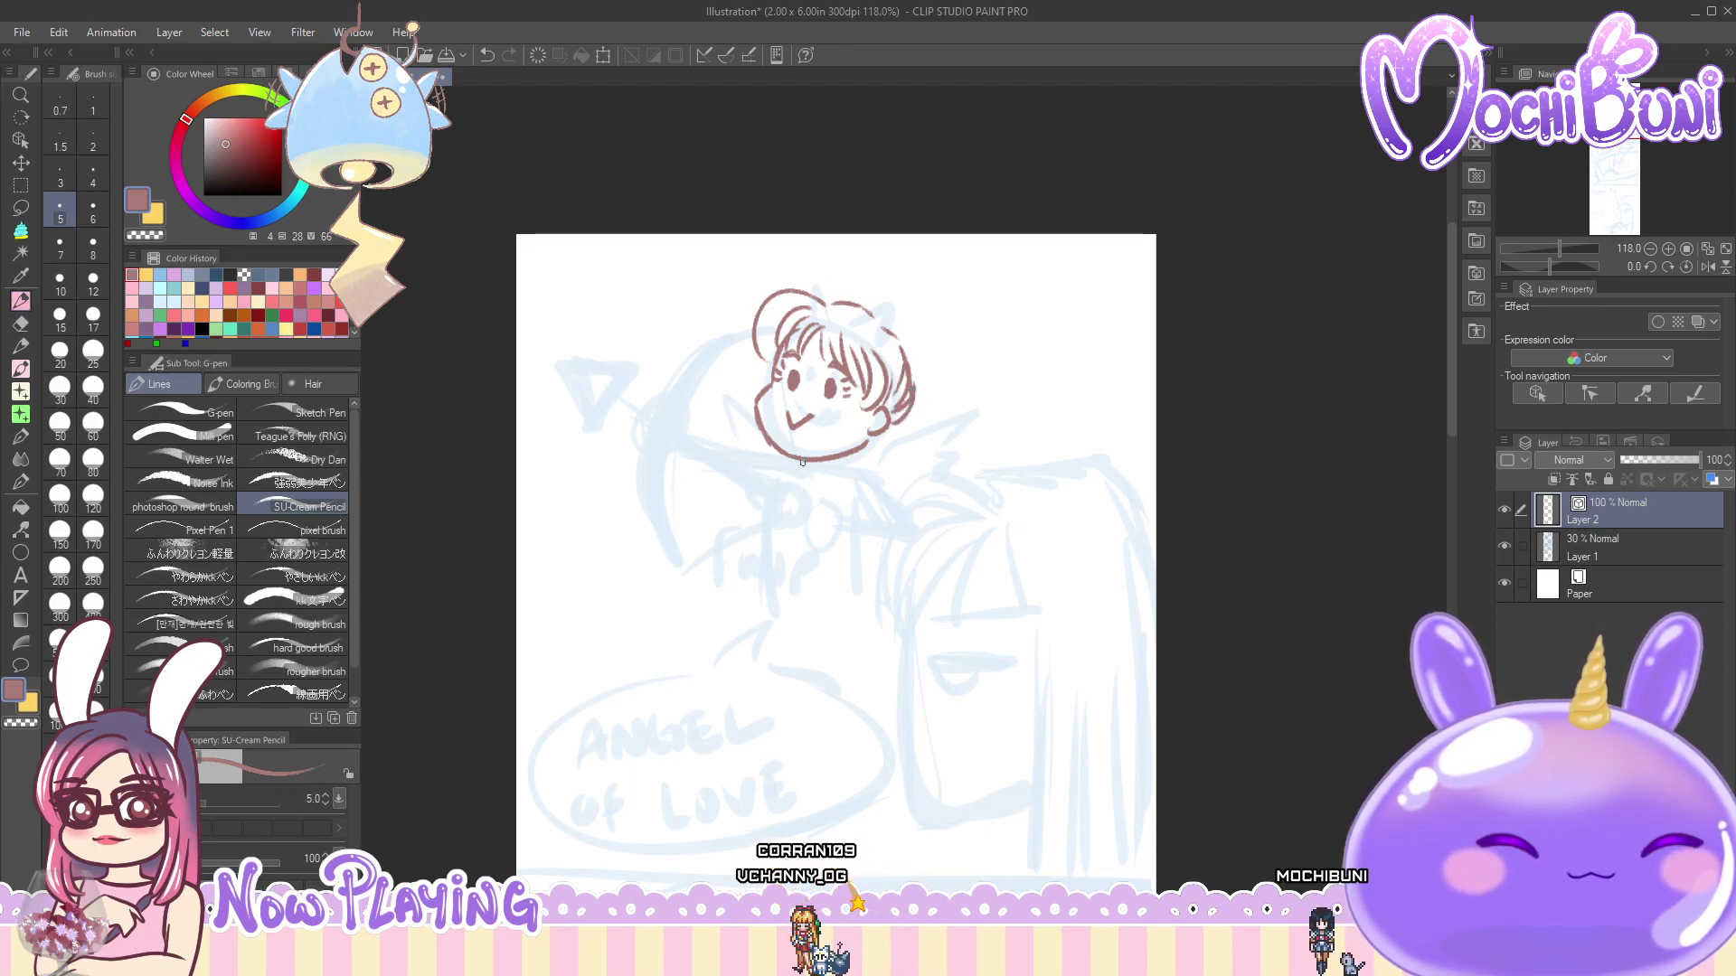
# - Ink the small archer's neck, rear shoulder and bent arm with its hand drawn toward the chest
pyautogui.moveTo(832, 457); pyautogui.dragTo(832, 468)
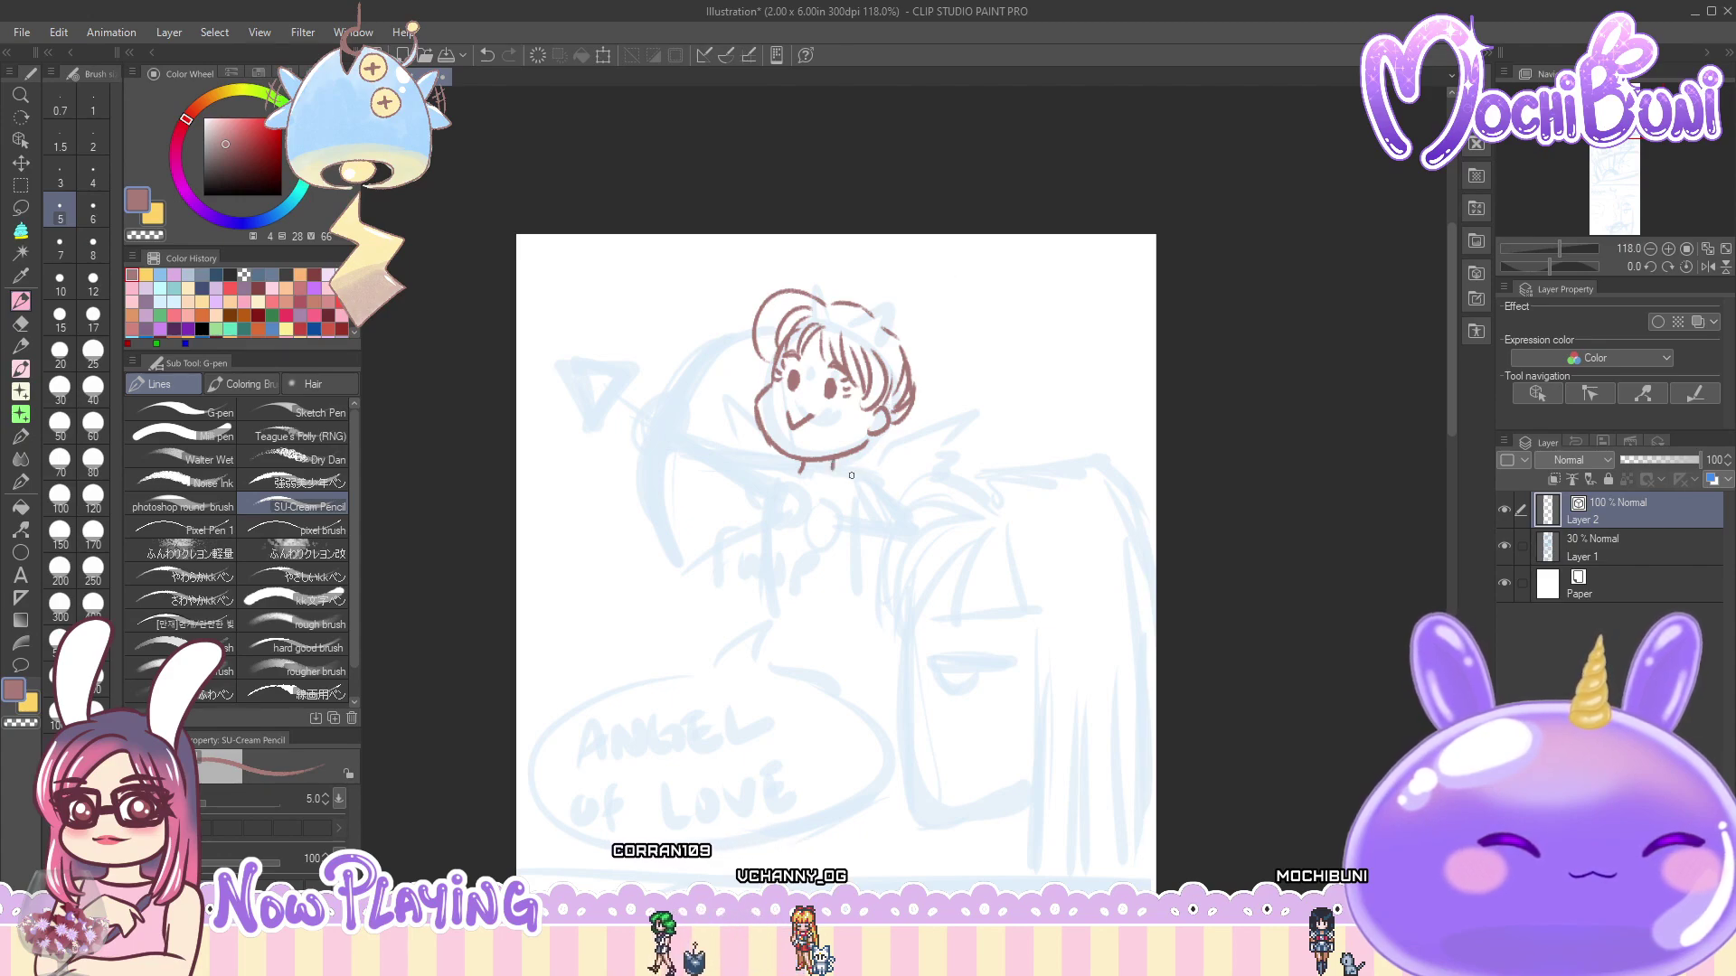
pyautogui.moveTo(836, 471); pyautogui.dragTo(904, 533)
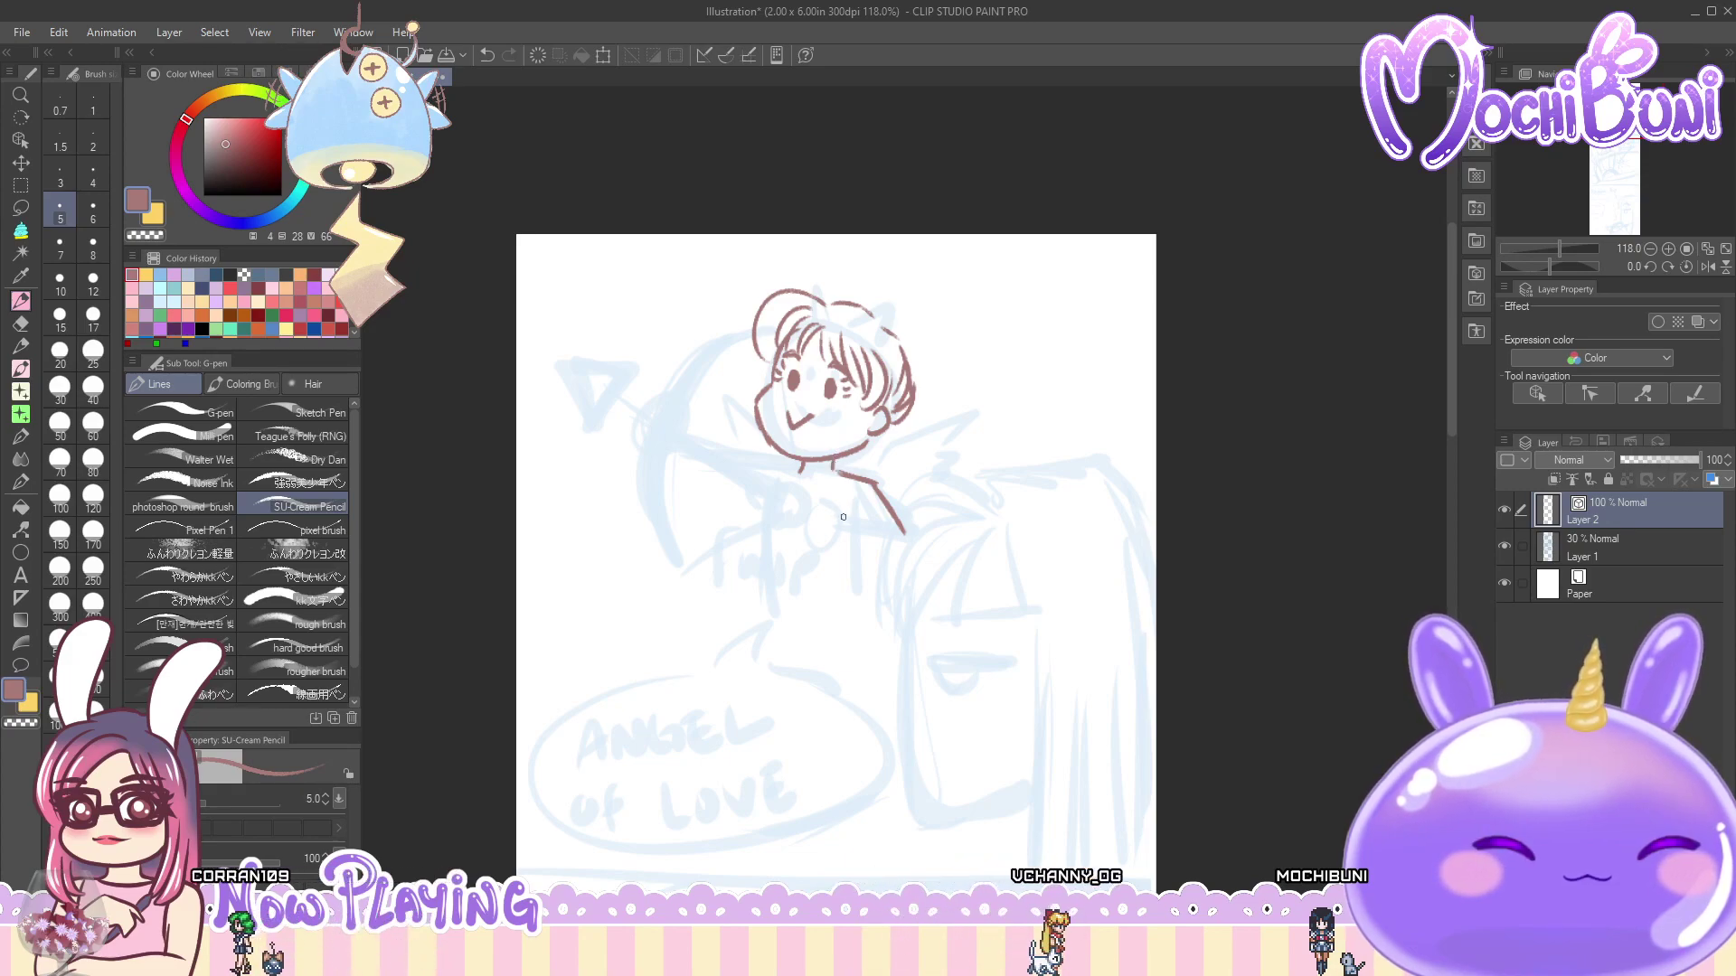
pyautogui.moveTo(831, 512)
pyautogui.mouseDown()
pyautogui.moveTo(811, 549)
pyautogui.moveTo(835, 529)
pyautogui.moveTo(811, 501)
pyautogui.moveTo(821, 553)
pyautogui.moveTo(908, 555)
pyautogui.moveTo(901, 521)
pyautogui.moveTo(859, 525)
pyautogui.moveTo(908, 542)
pyautogui.mouseUp()
pyautogui.hotkey('ctrl', 'z')
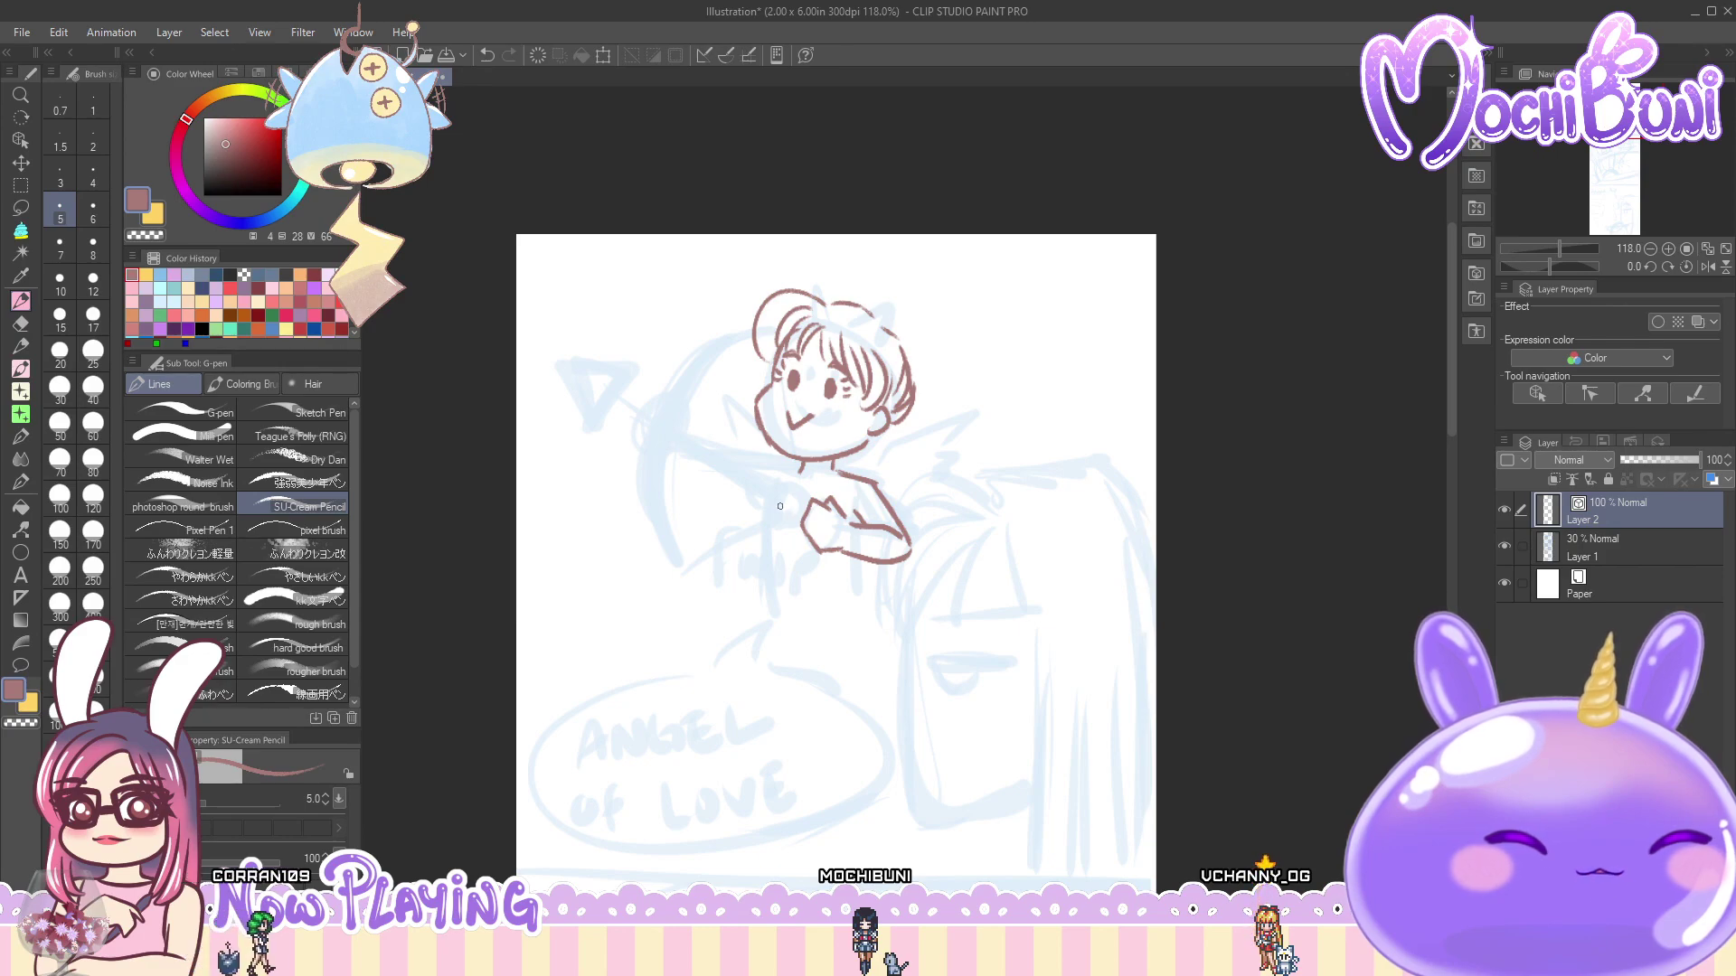
# - Ink both sides of the small archer's torso, from the chest down to the waist
pyautogui.moveTo(774, 488); pyautogui.dragTo(765, 567)
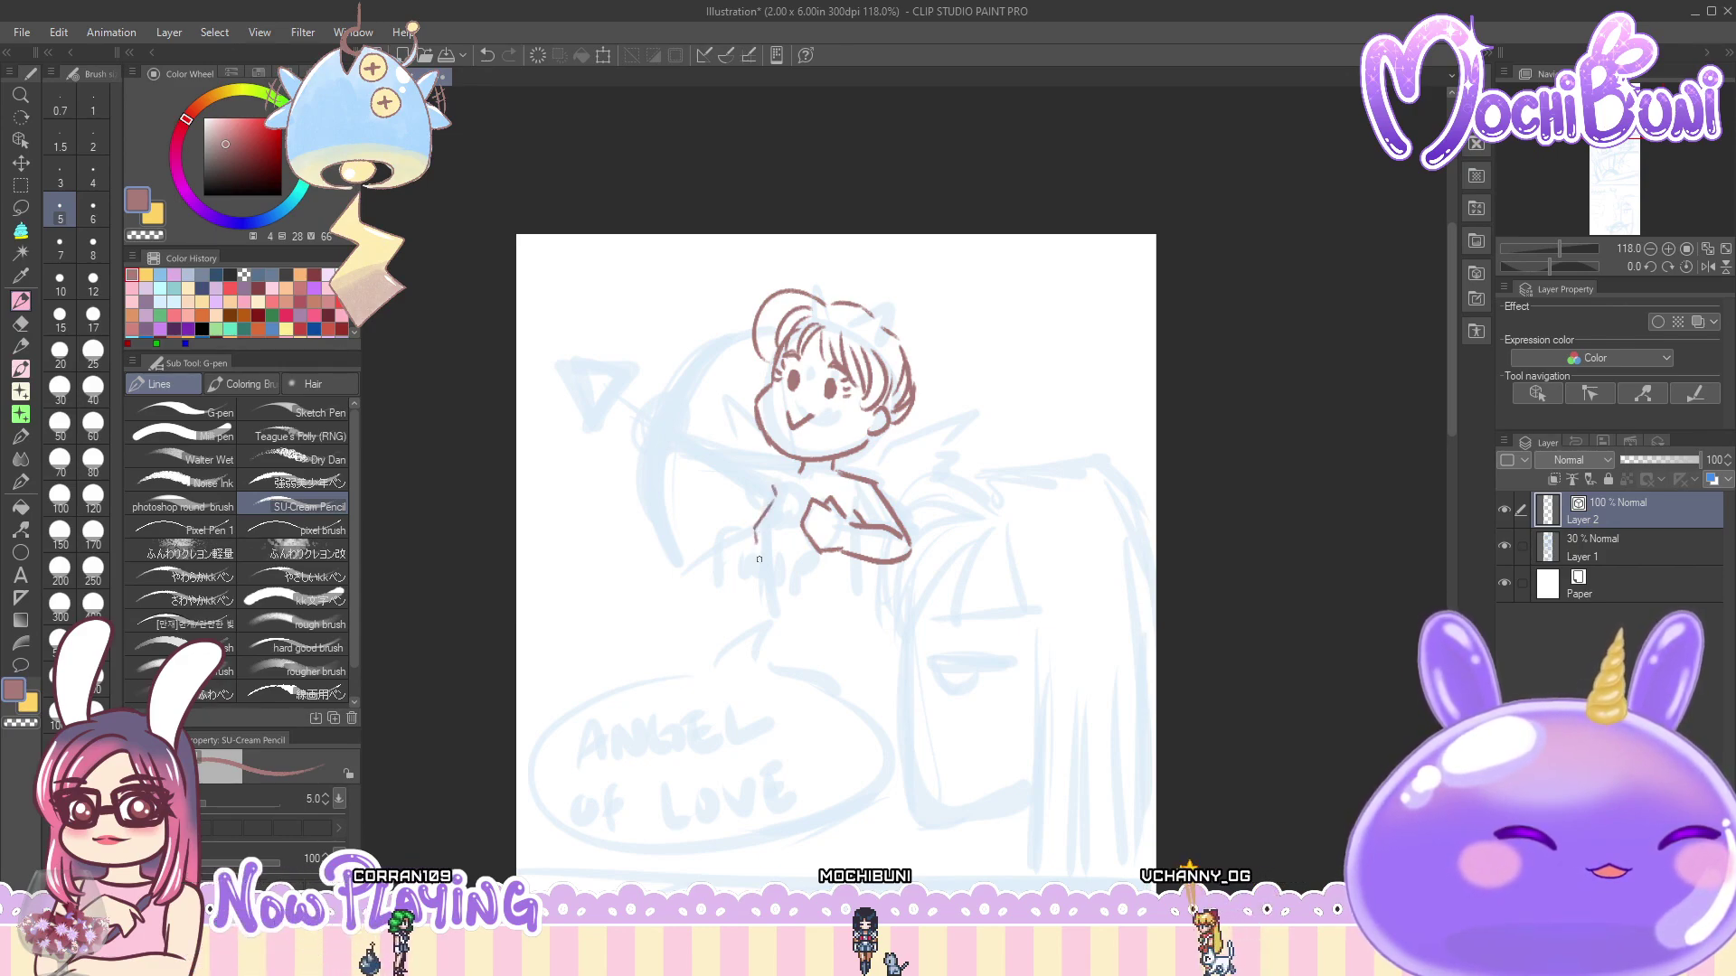
pyautogui.moveTo(765, 568); pyautogui.dragTo(789, 625)
pyautogui.moveTo(855, 564); pyautogui.dragTo(851, 583)
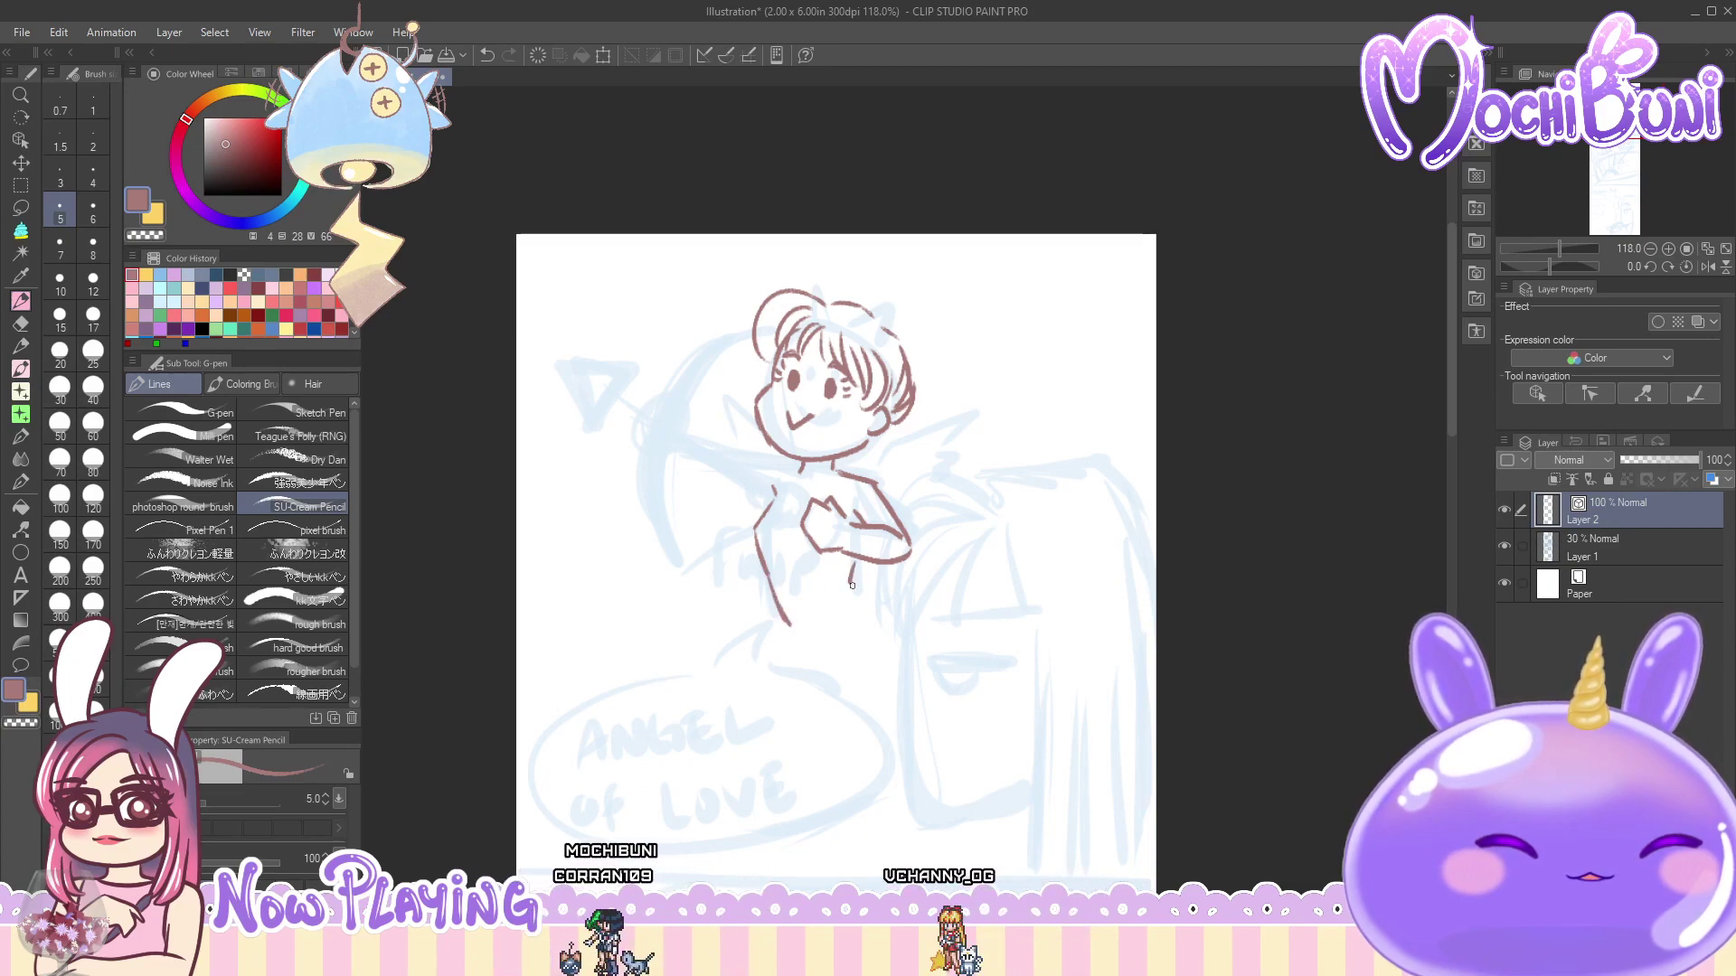
pyautogui.hotkey('ctrl', 'z')
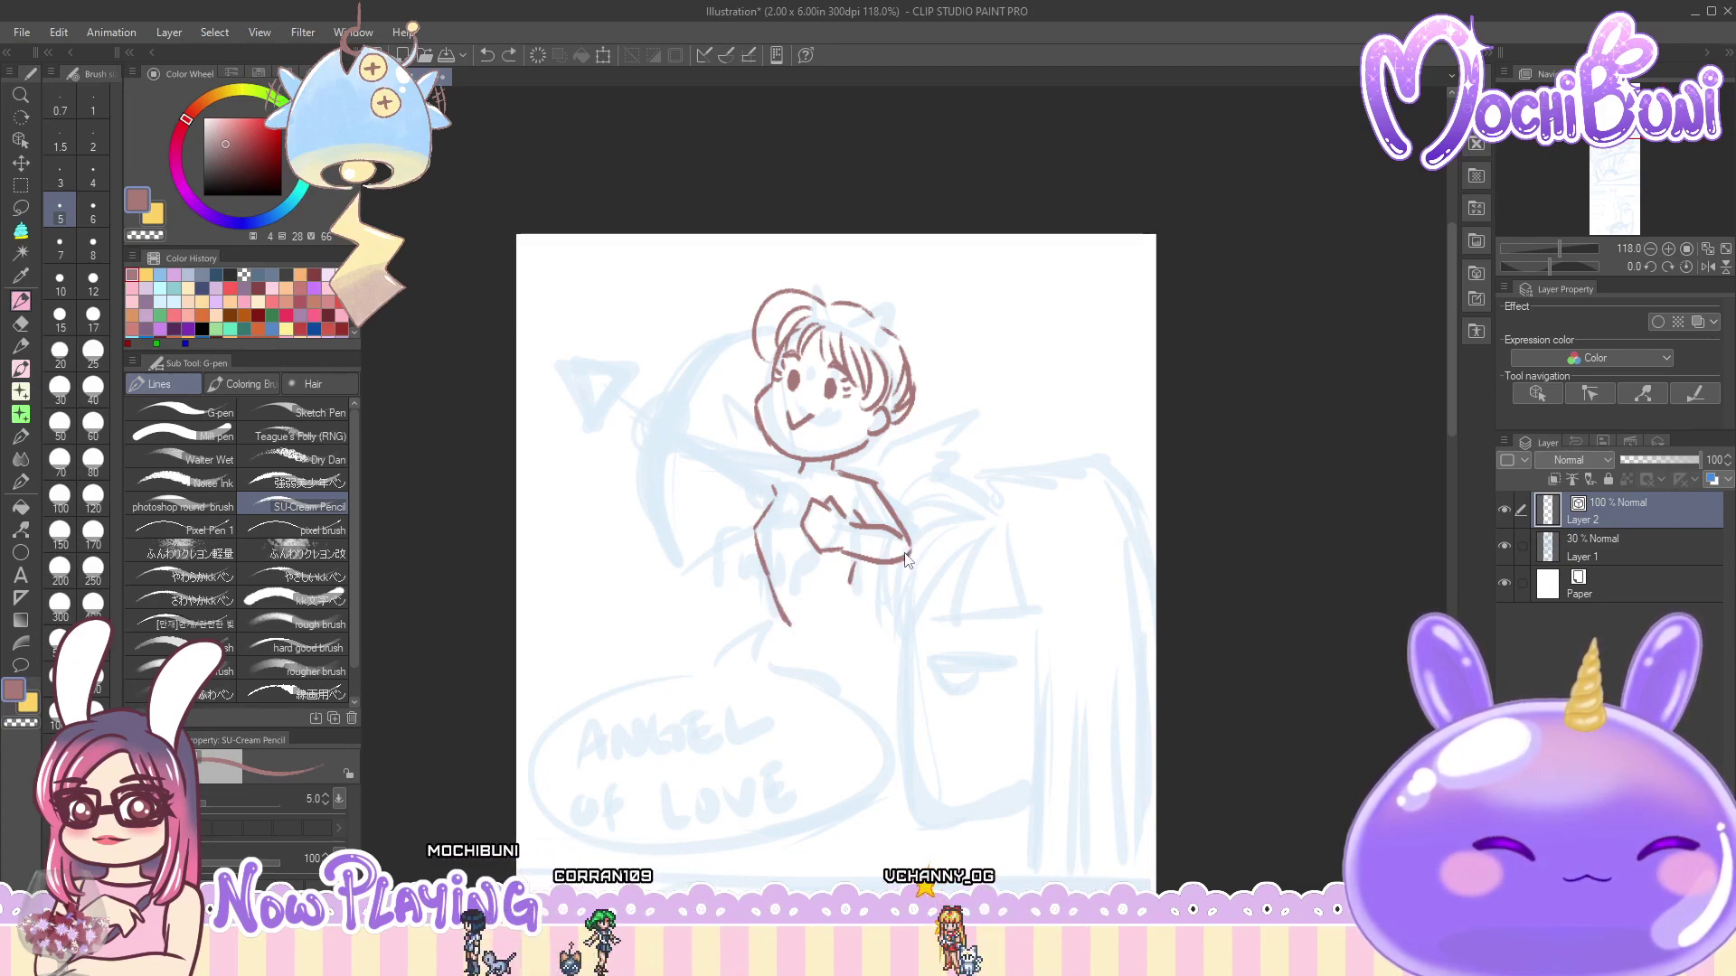
pyautogui.moveTo(852, 564); pyautogui.dragTo(848, 583)
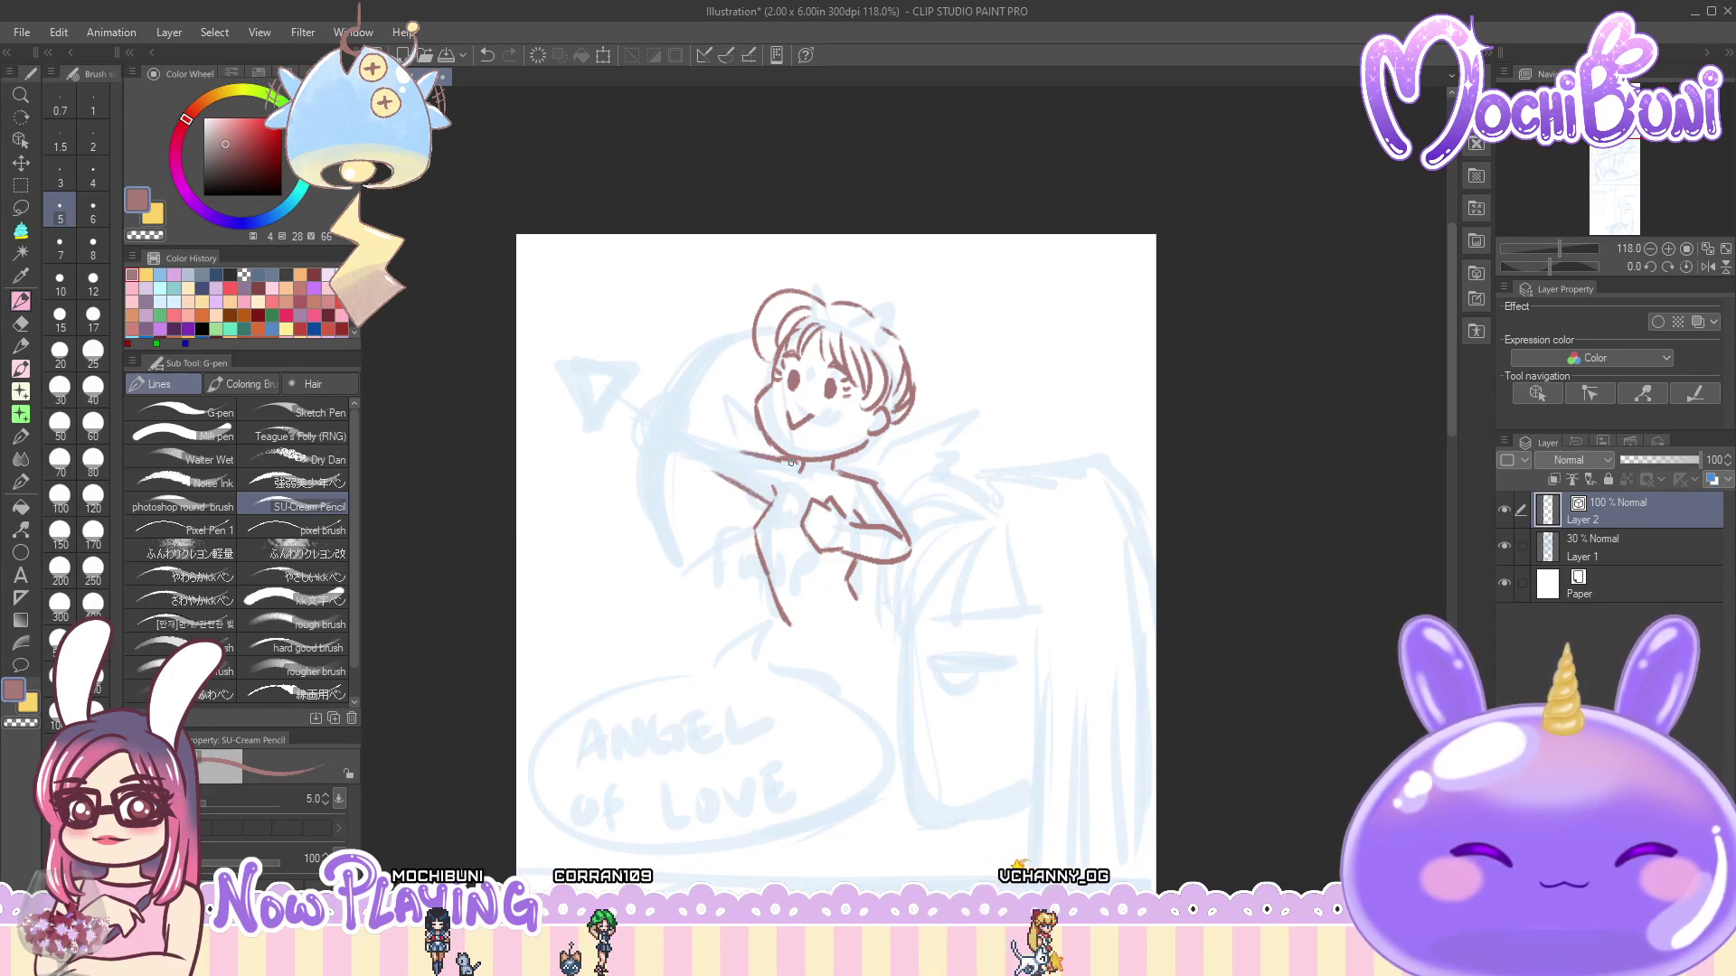
# - Ink the small archer's outstretched front arm and the fist that grips the bow
pyautogui.moveTo(708, 468)
pyautogui.mouseDown()
pyautogui.moveTo(663, 413)
pyautogui.moveTo(735, 452)
pyautogui.mouseUp()
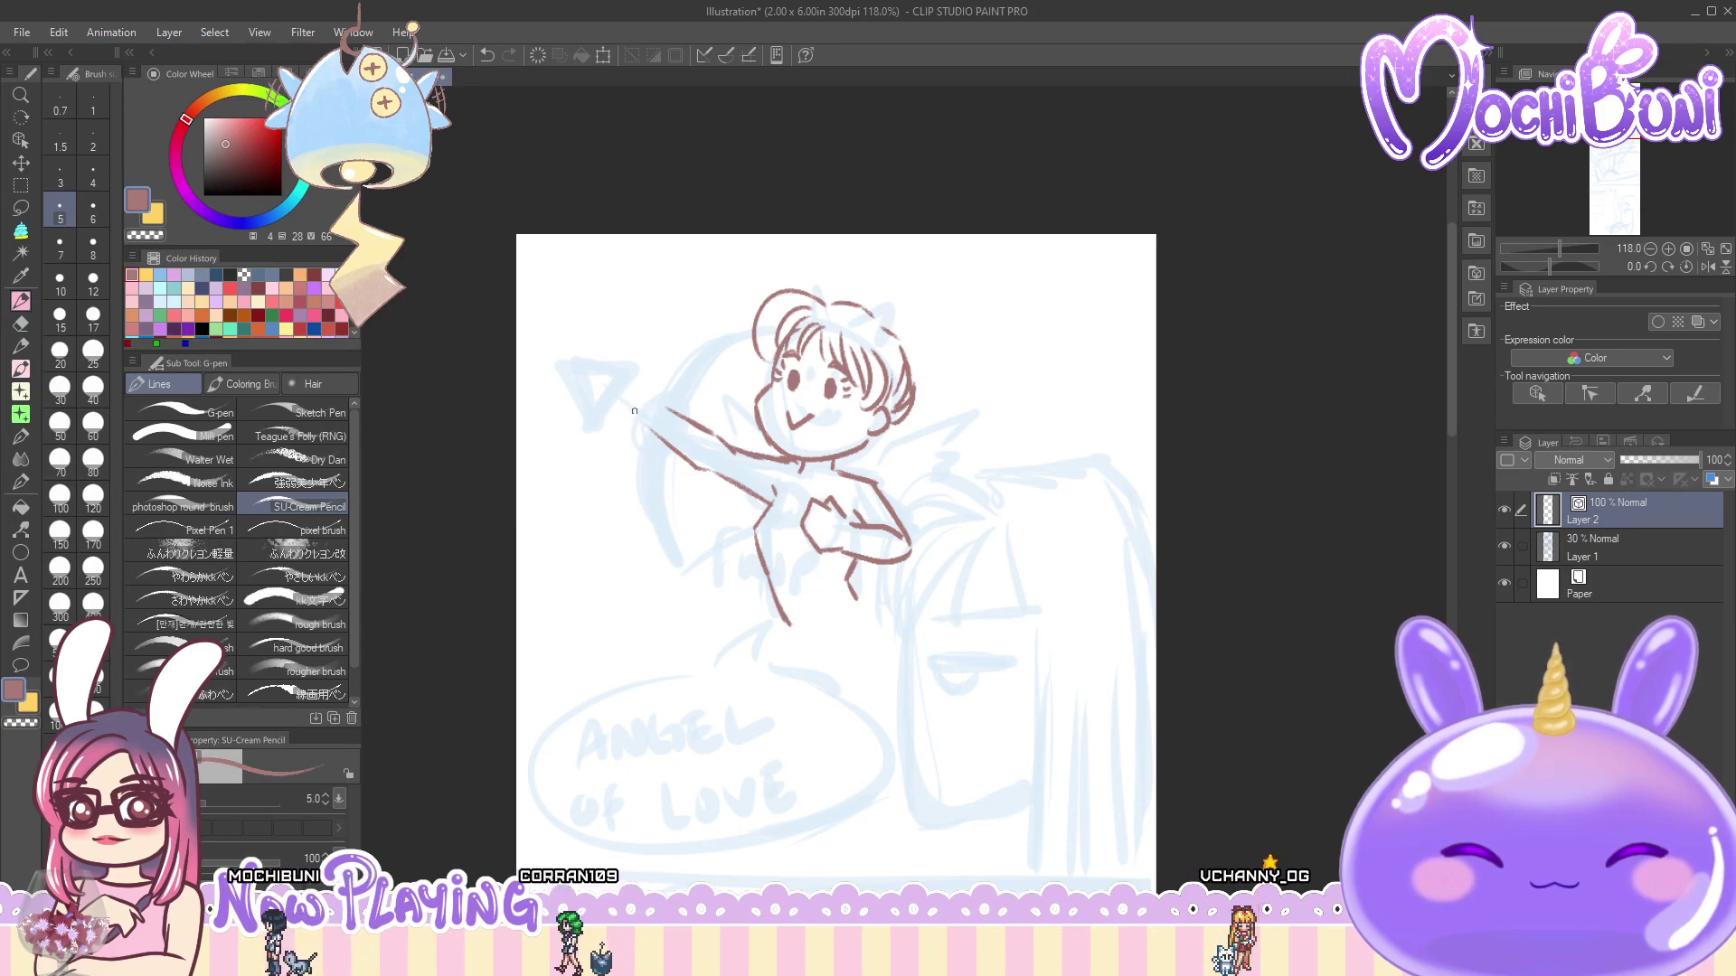
pyautogui.moveTo(631, 385)
pyautogui.mouseDown()
pyautogui.moveTo(669, 412)
pyautogui.moveTo(652, 431)
pyautogui.mouseUp()
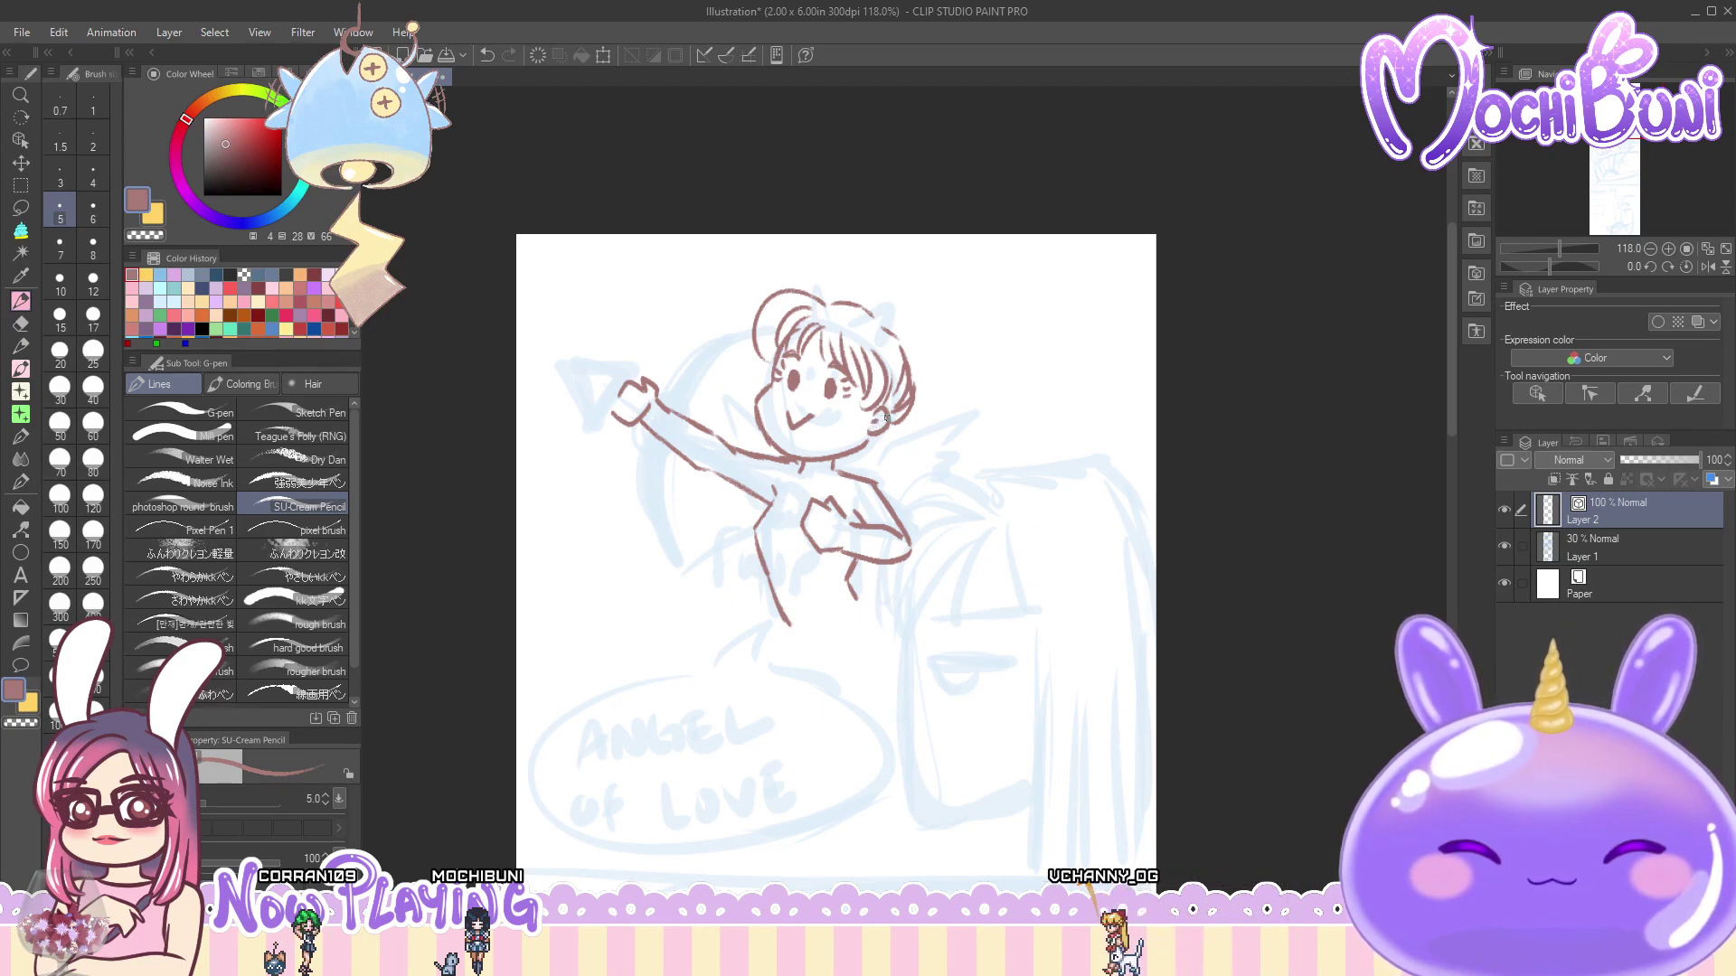
# - Ink the bow's curved lower and upper limbs extending from the archer's front fist
pyautogui.moveTo(618, 425)
pyautogui.mouseDown()
pyautogui.moveTo(601, 479)
pyautogui.moveTo(641, 576)
pyautogui.moveTo(619, 454)
pyautogui.mouseUp()
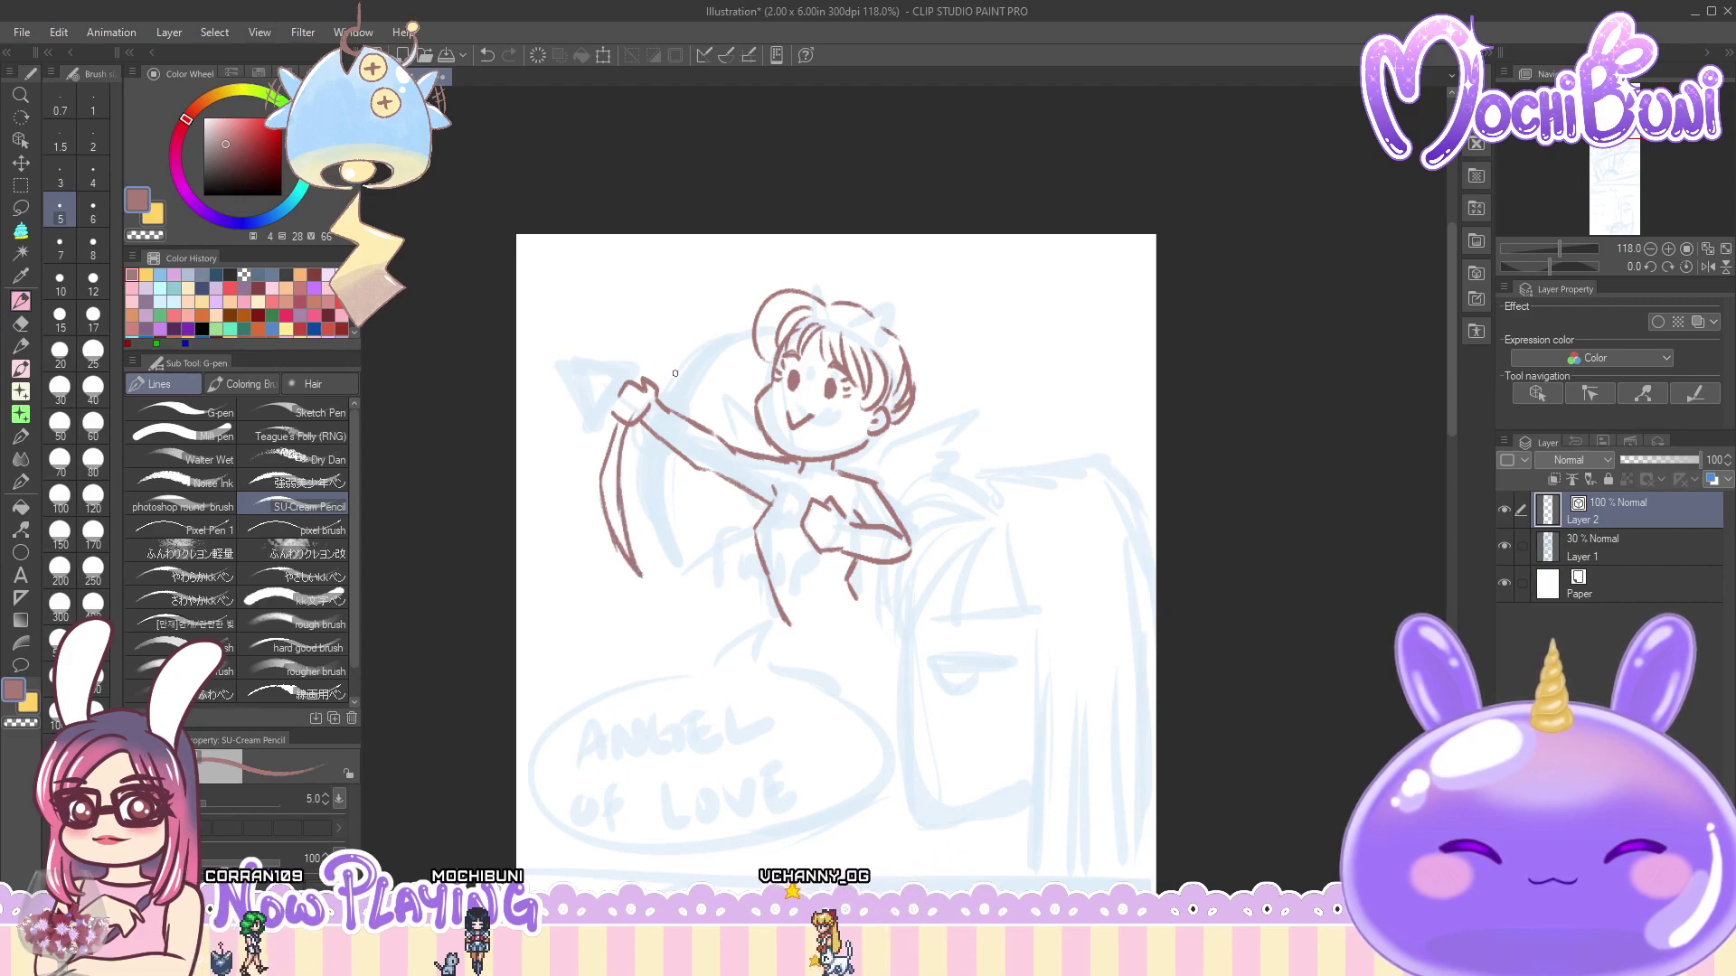
pyautogui.hotkey('ctrl', 'z')
pyautogui.hotkey('ctrl', 'z')
pyautogui.moveTo(613, 541); pyautogui.dragTo(635, 577)
pyautogui.moveTo(630, 428)
pyautogui.mouseDown()
pyautogui.moveTo(610, 498)
pyautogui.moveTo(638, 580)
pyautogui.mouseUp()
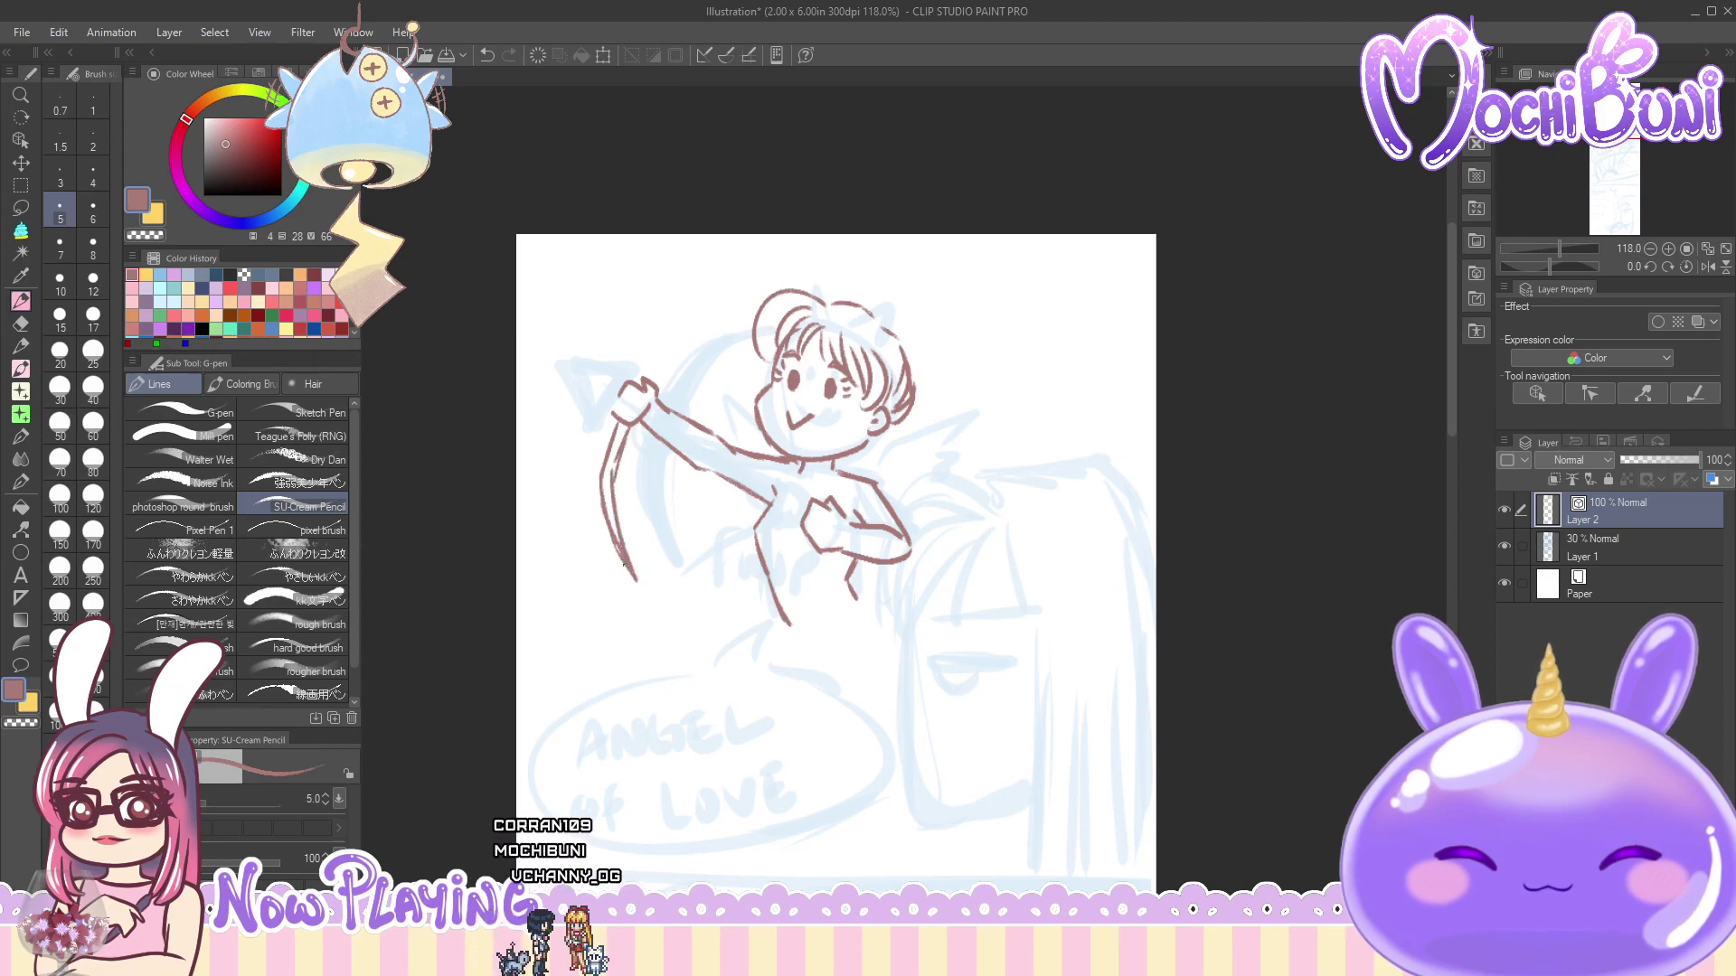
pyautogui.moveTo(640, 377)
pyautogui.mouseDown()
pyautogui.moveTo(734, 310)
pyautogui.moveTo(657, 373)
pyautogui.moveTo(734, 307)
pyautogui.mouseUp()
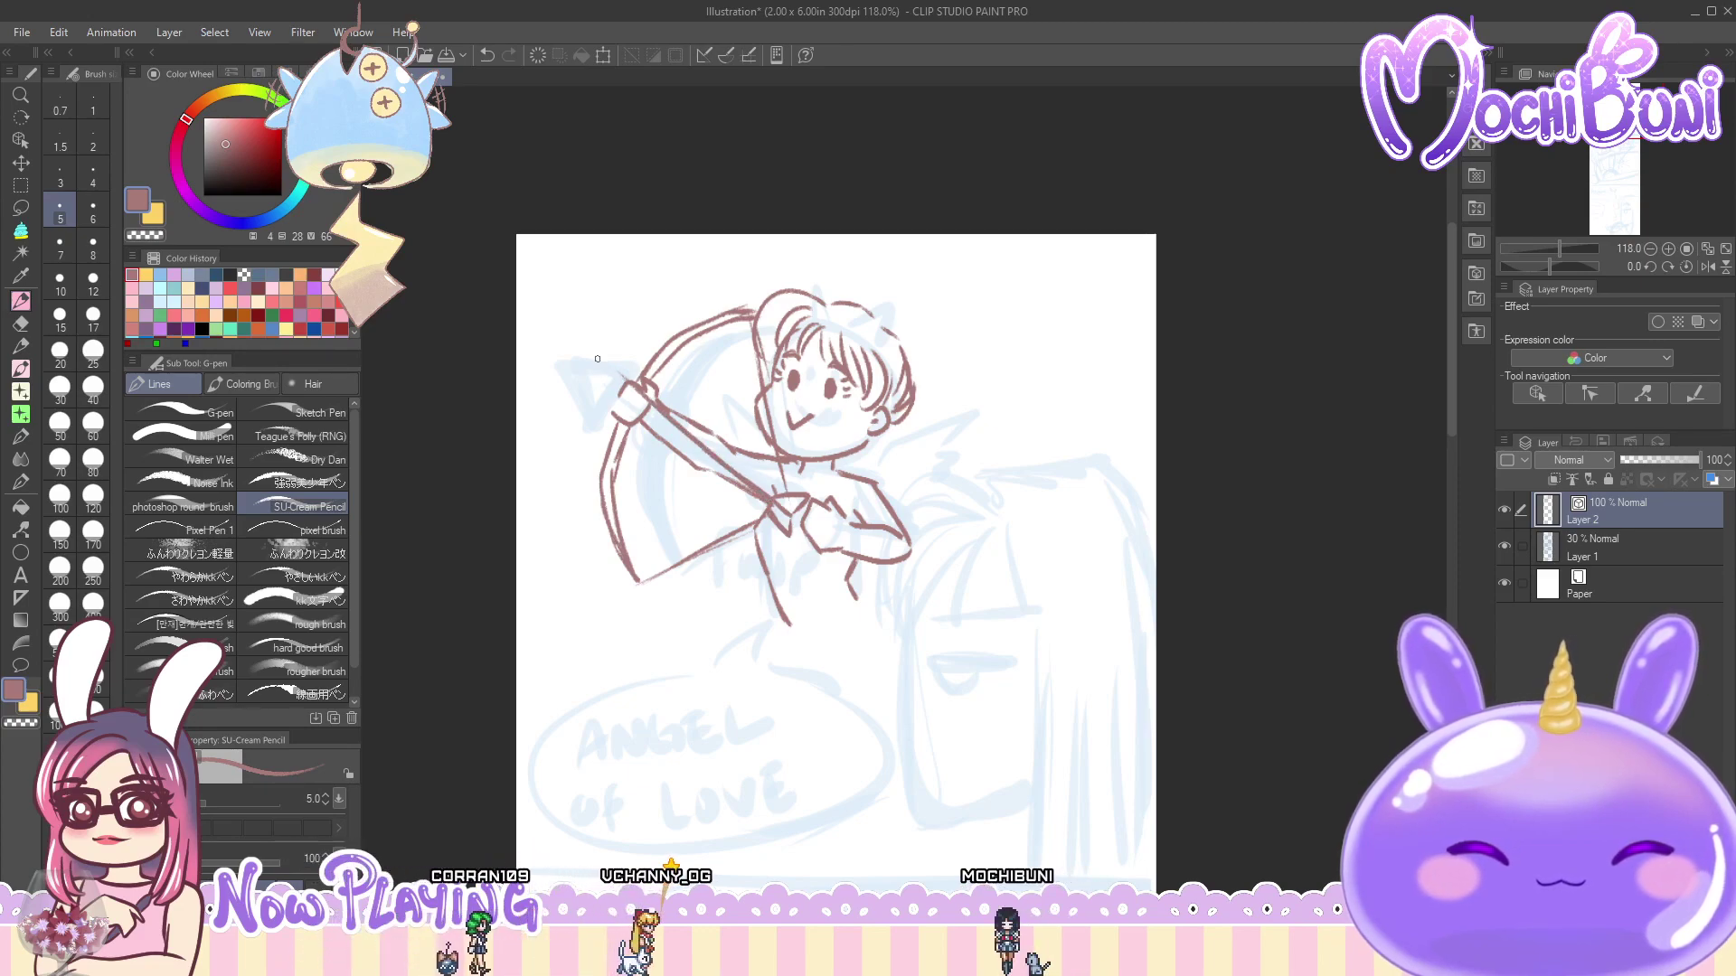
# - Try to ink an arrowhead in front of the fist, and undo the arrowhead, arrow shaft and bowstring lines
pyautogui.moveTo(589, 357); pyautogui.dragTo(616, 366)
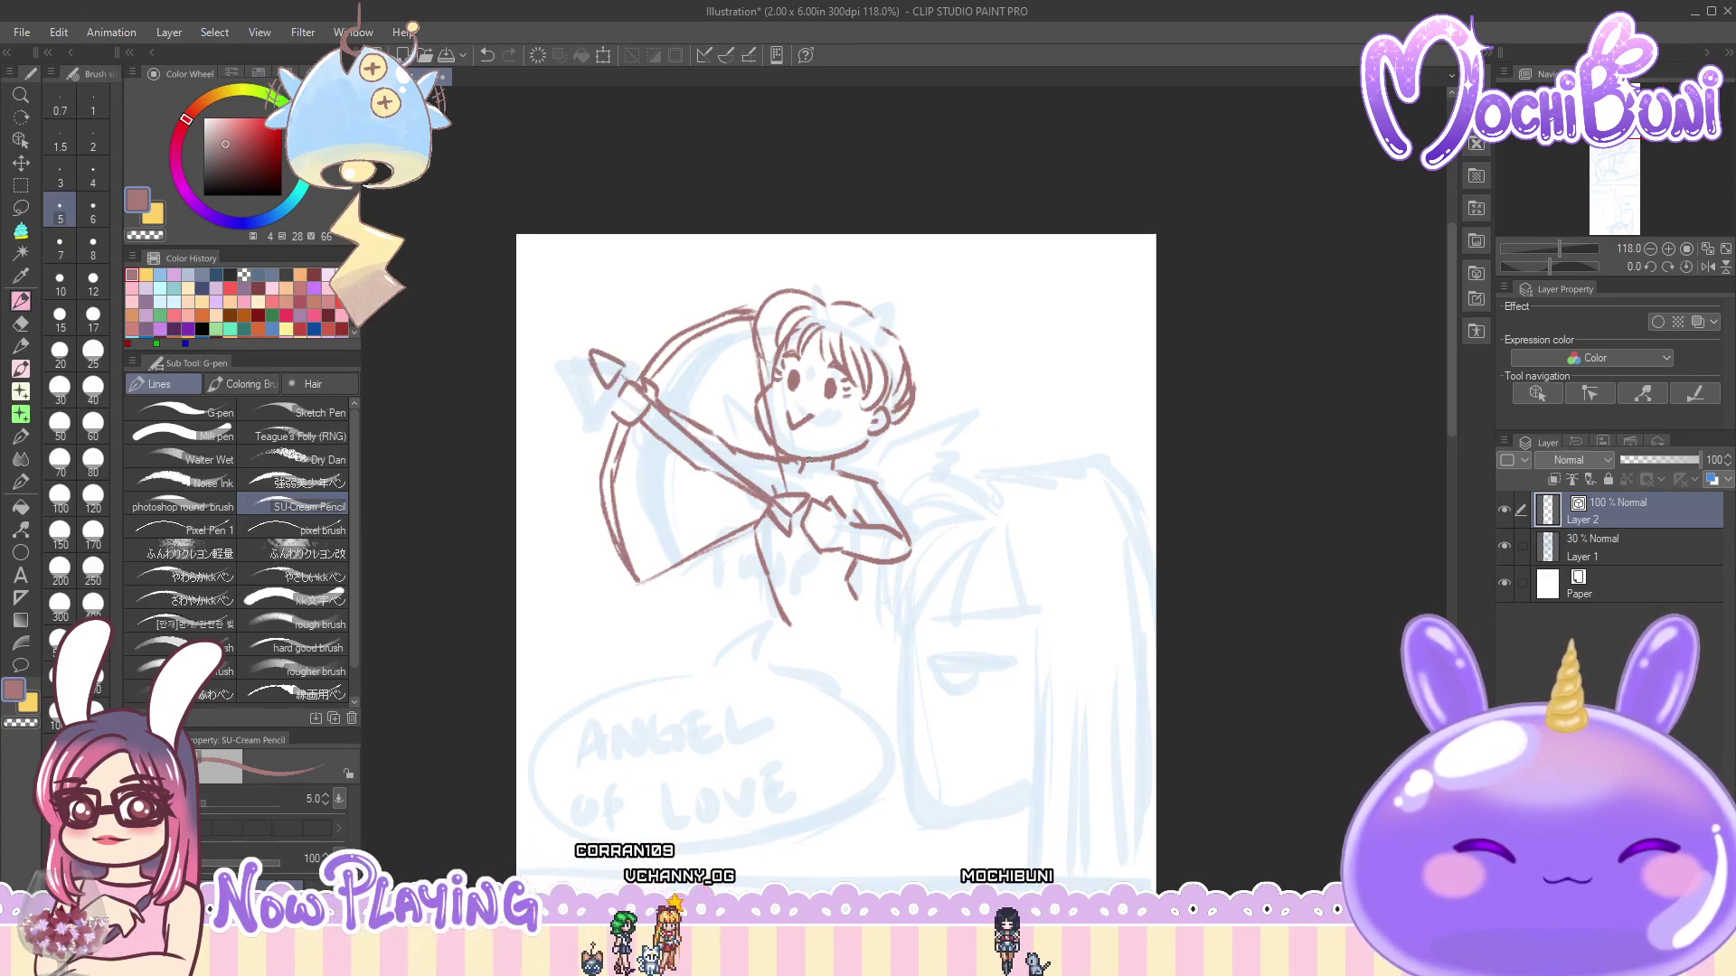
pyautogui.hotkey('ctrl', 'z')
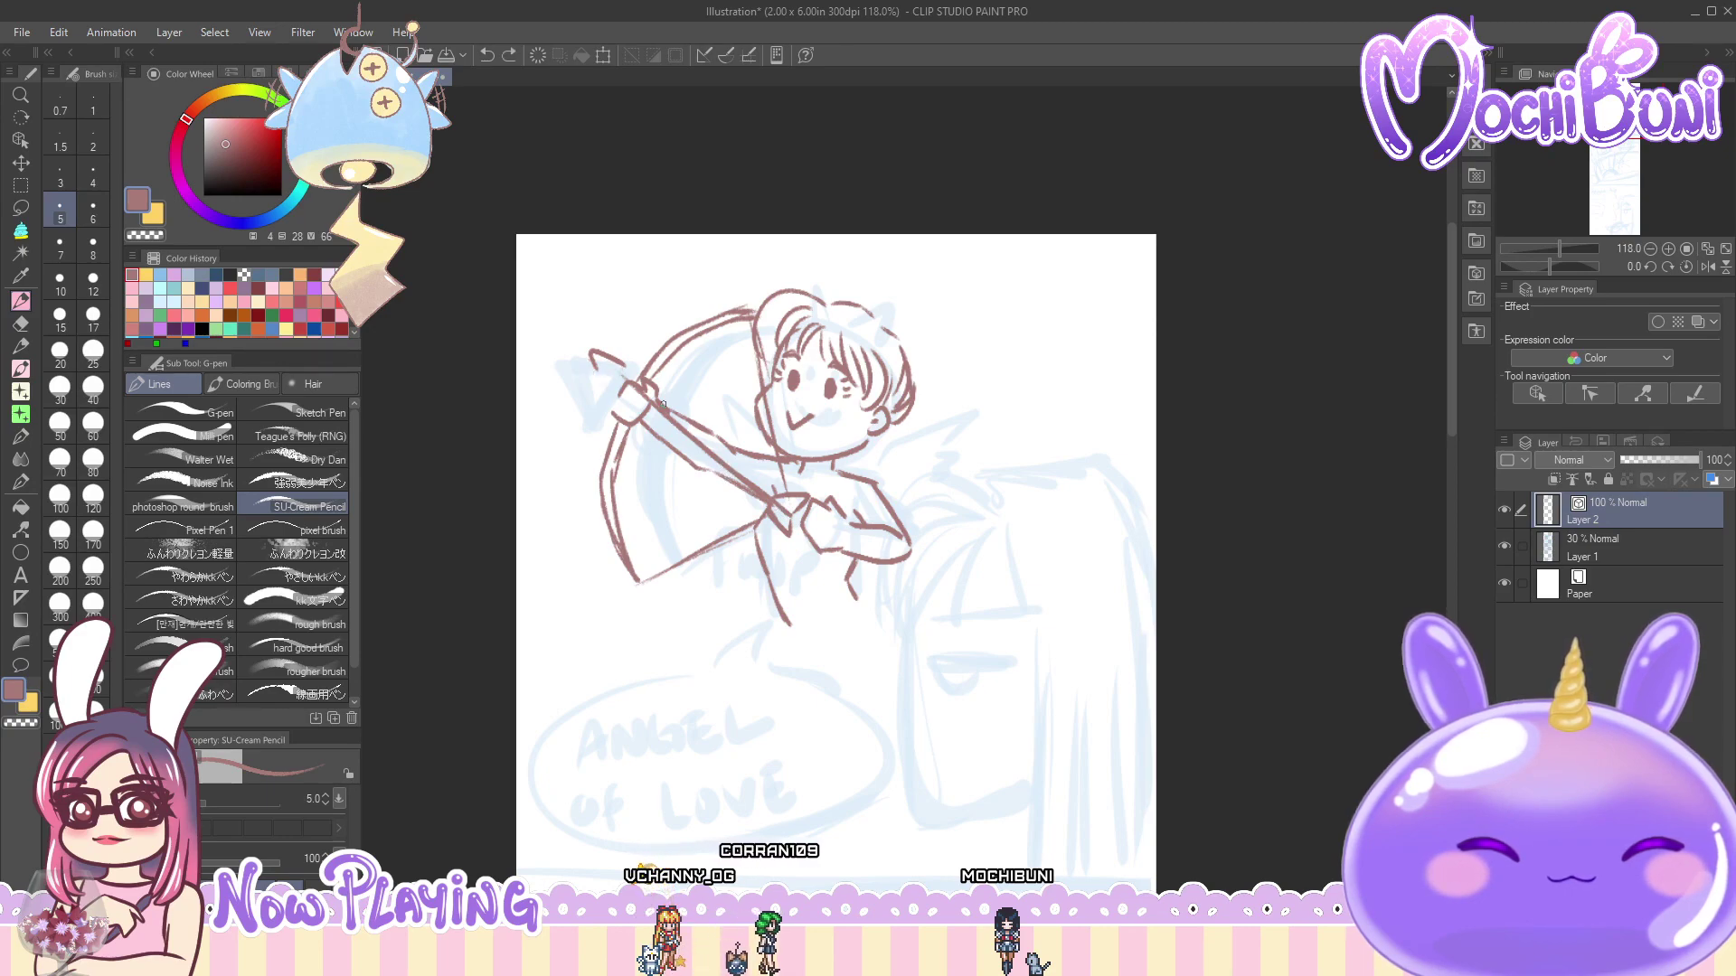
pyautogui.moveTo(596, 359)
pyautogui.mouseDown()
pyautogui.moveTo(626, 366)
pyautogui.moveTo(615, 389)
pyautogui.mouseUp()
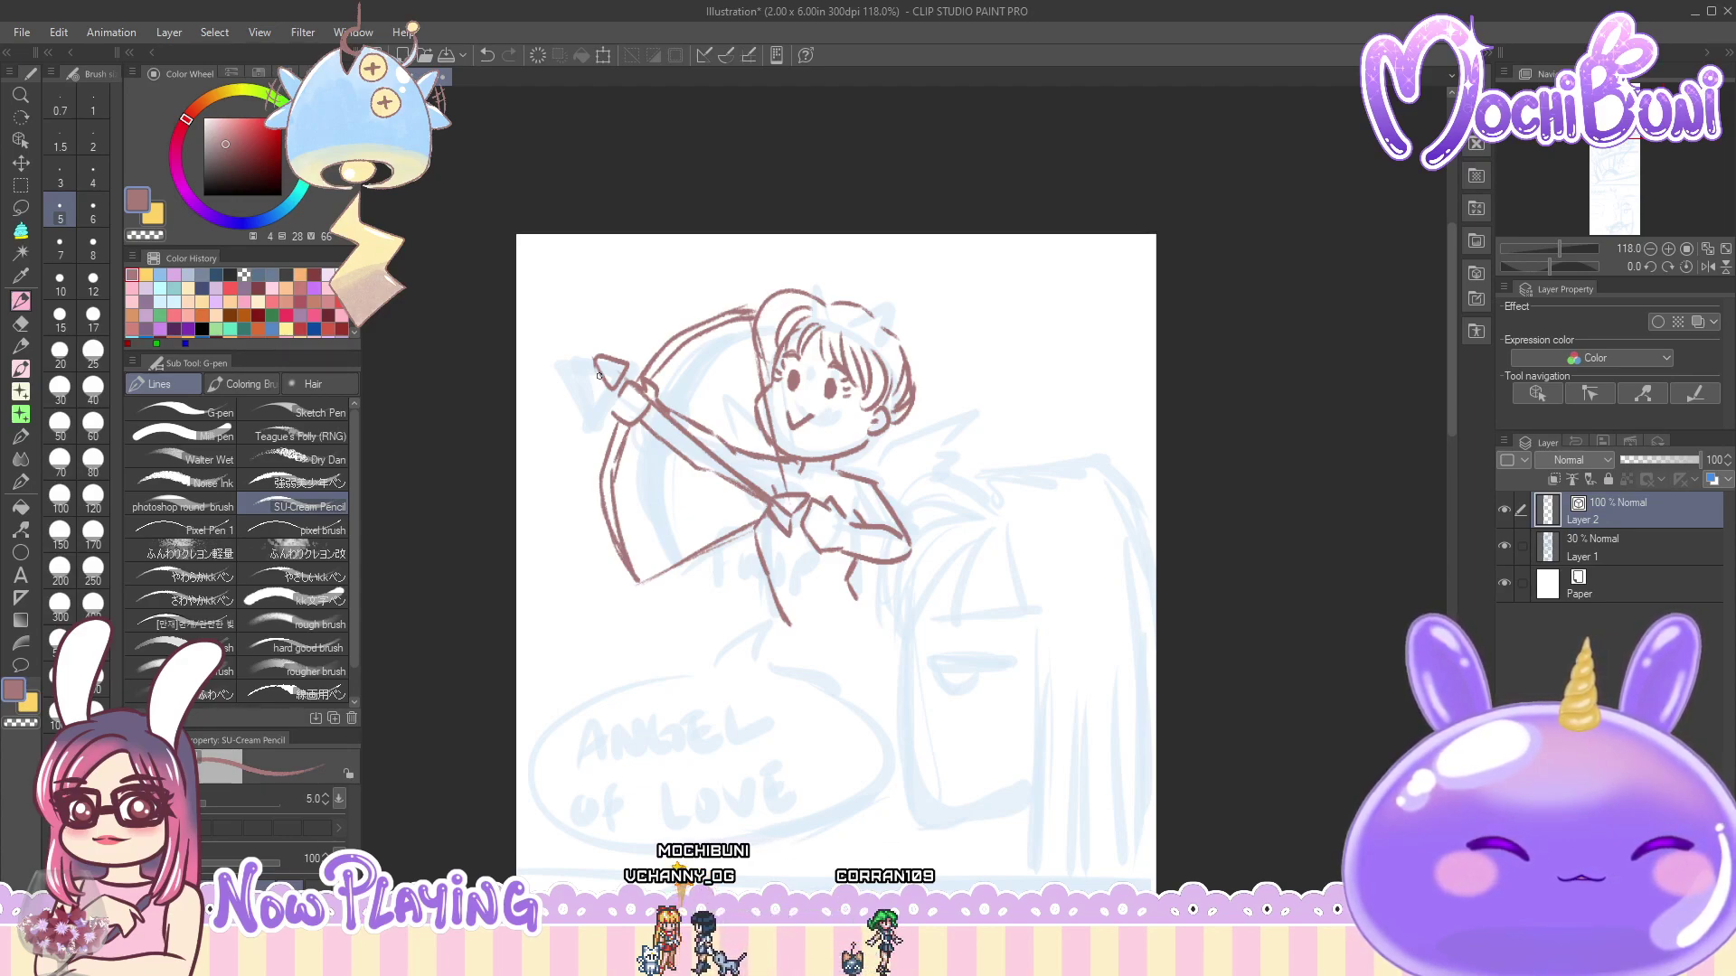
pyautogui.hotkey('ctrl', 'z')
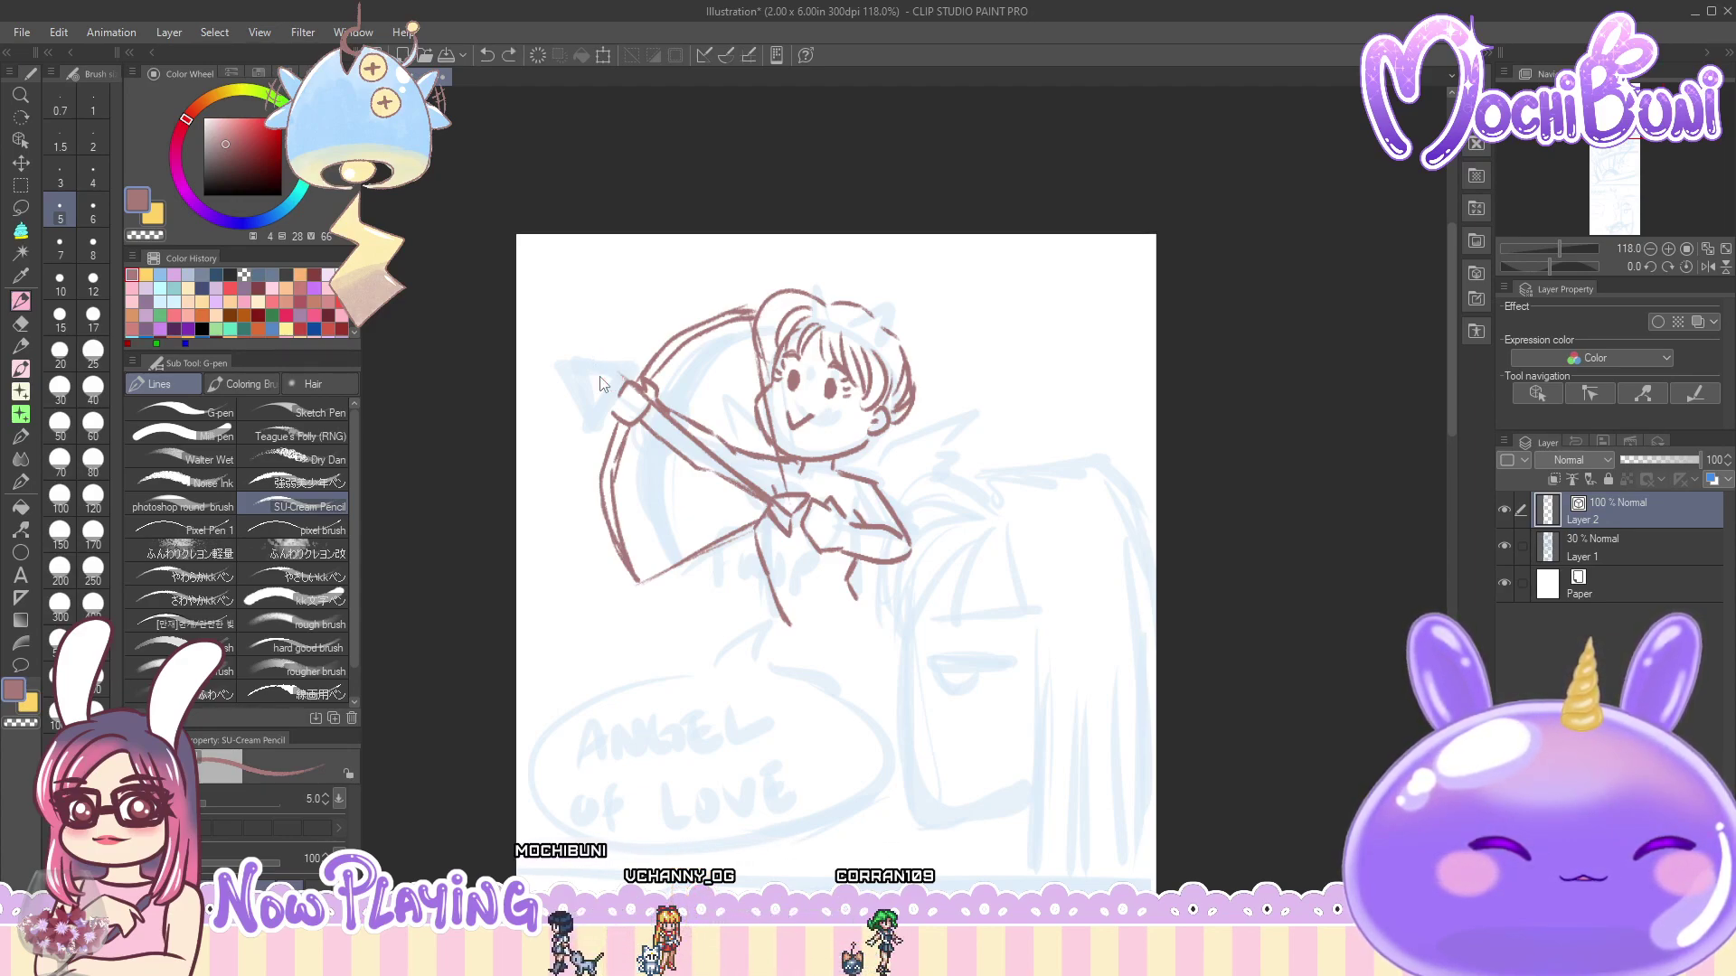
pyautogui.hotkey('ctrl', 'z')
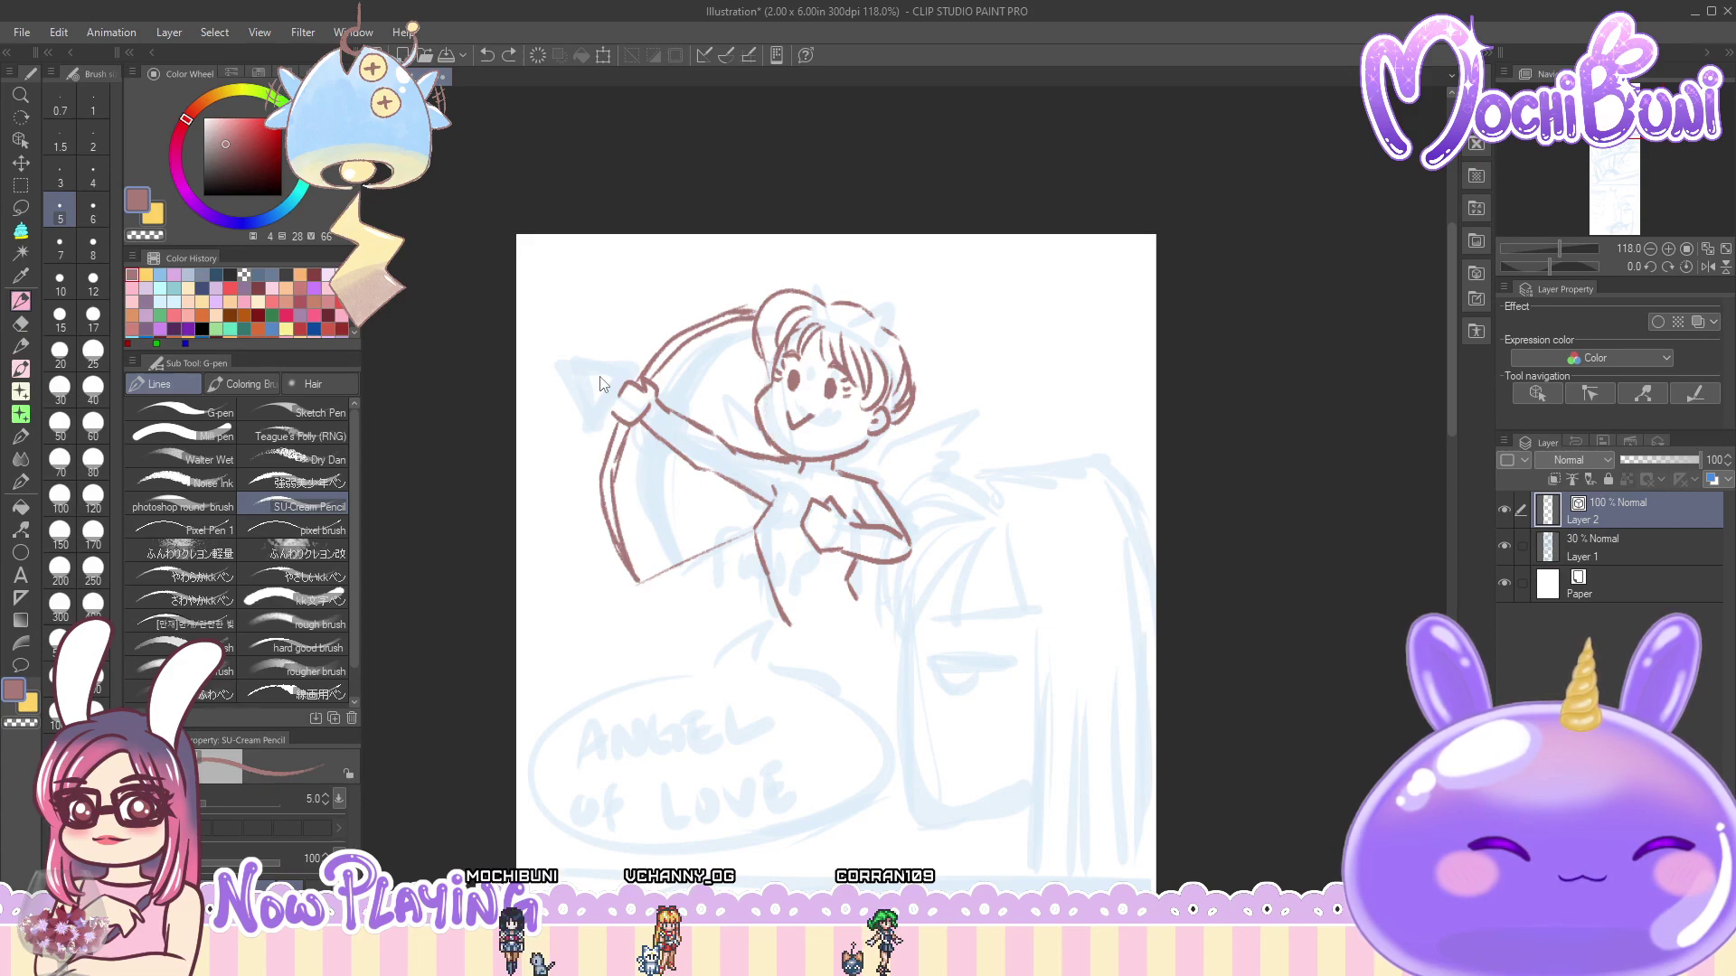
# - Ink the arrow with a heart-shaped head, and the bowstring running from both bow tips
pyautogui.moveTo(609, 364)
pyautogui.mouseDown()
pyautogui.moveTo(776, 528)
pyautogui.moveTo(768, 503)
pyautogui.mouseUp()
pyautogui.hotkey('ctrl', 'z')
pyautogui.hotkey('ctrl', 'z')
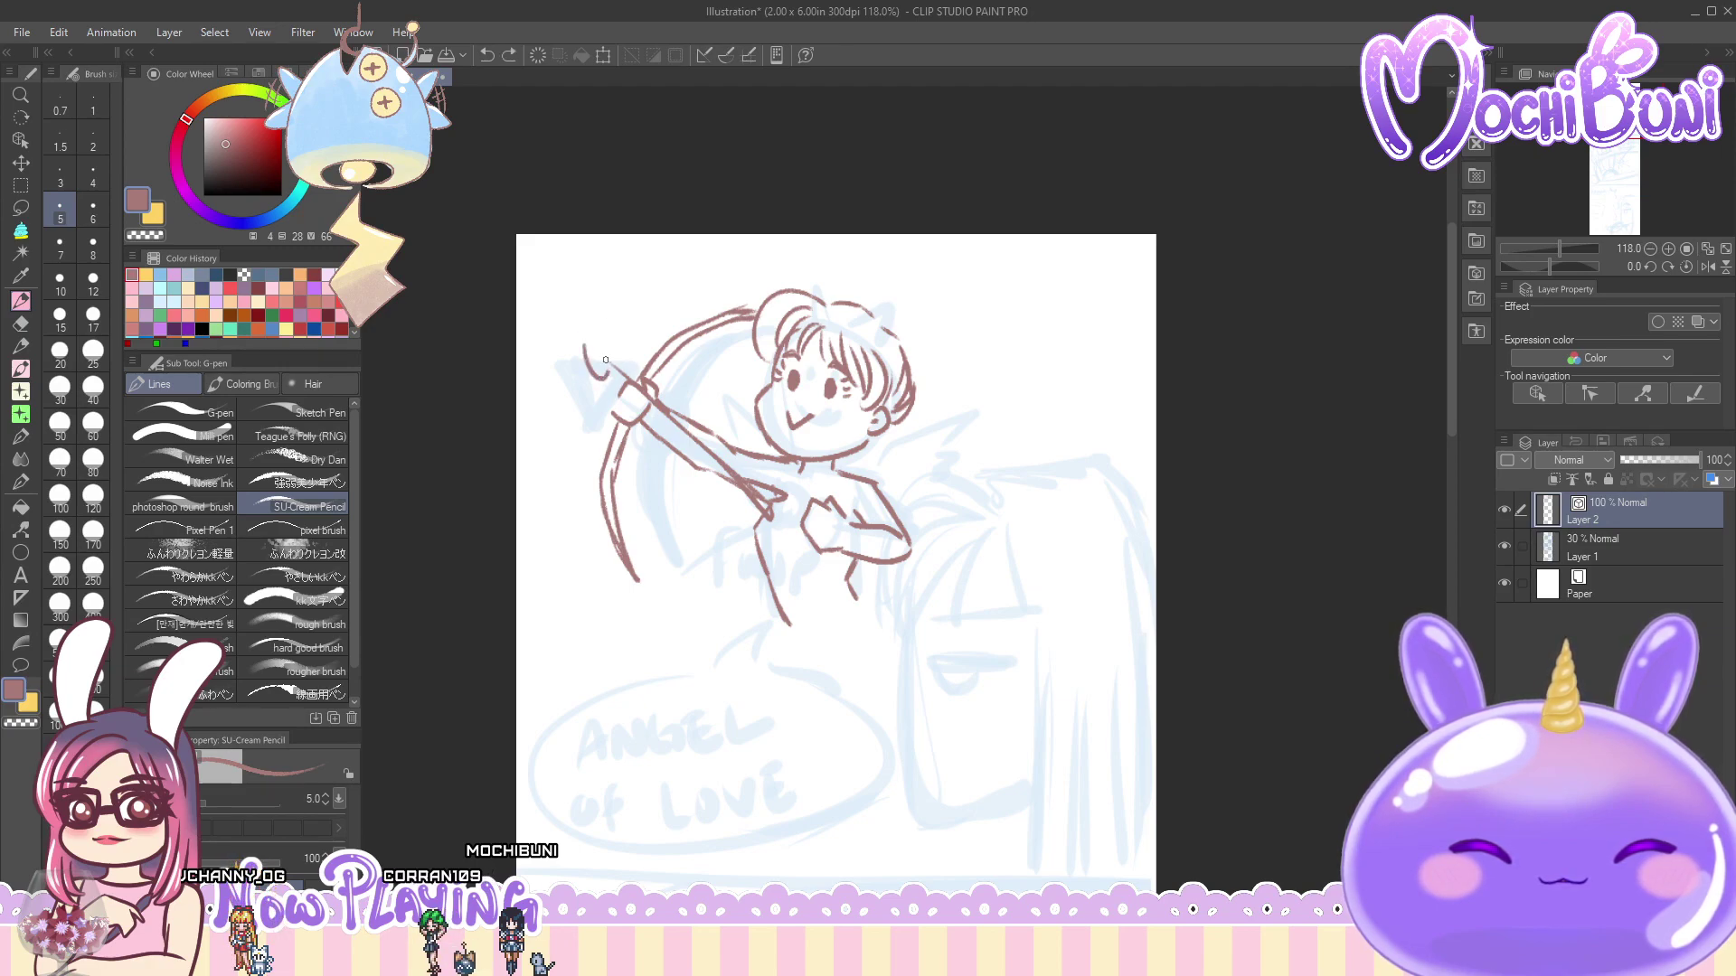
pyautogui.moveTo(639, 578); pyautogui.dragTo(764, 475)
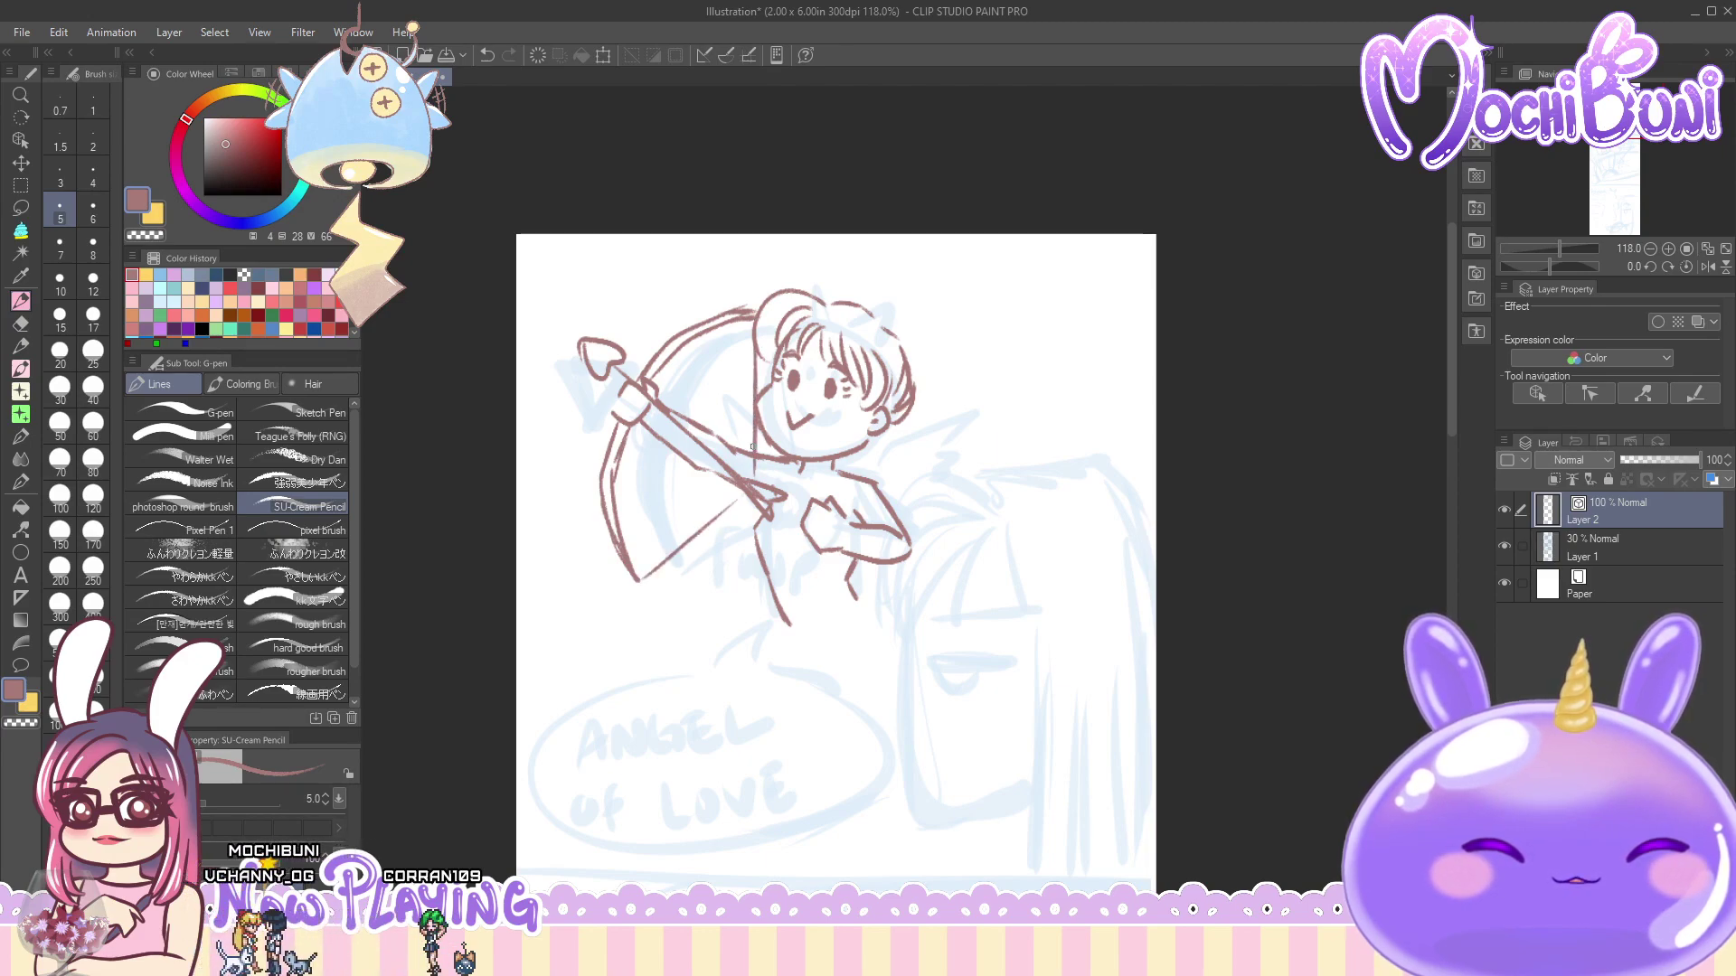
pyautogui.moveTo(755, 309); pyautogui.dragTo(751, 447)
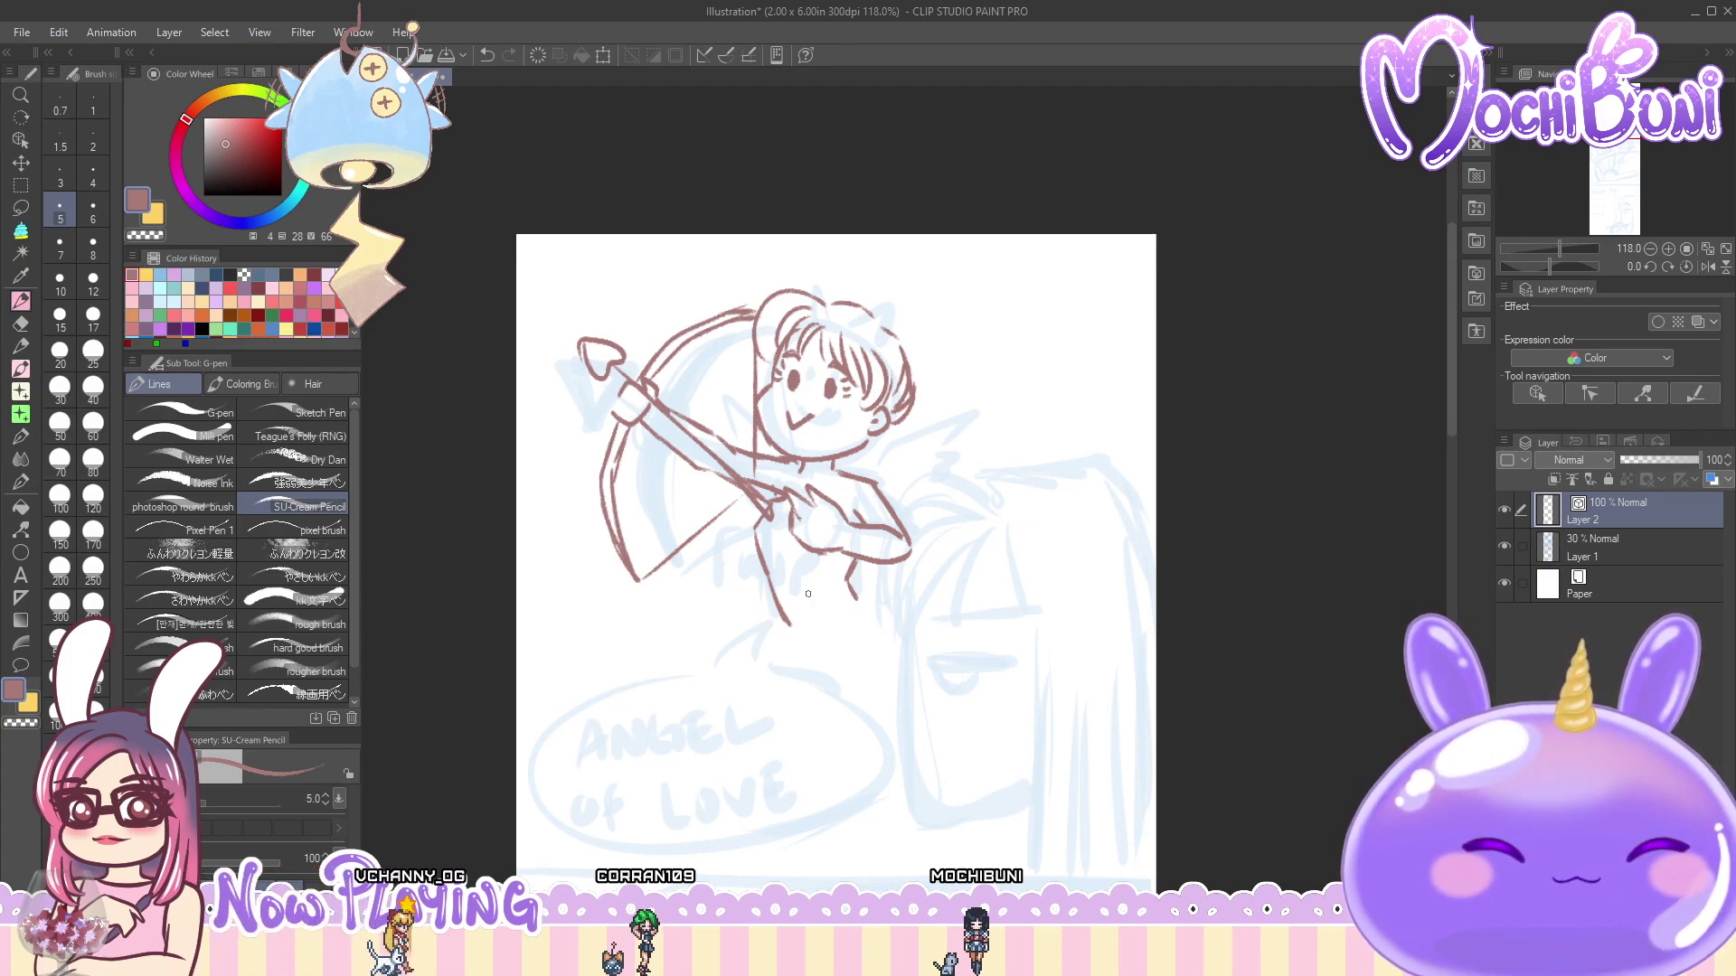
# - Lasso the bow, arrow and outstretched arm, and rotate them slightly counterclockwise to refit them to the archer
pyautogui.click(23, 206)
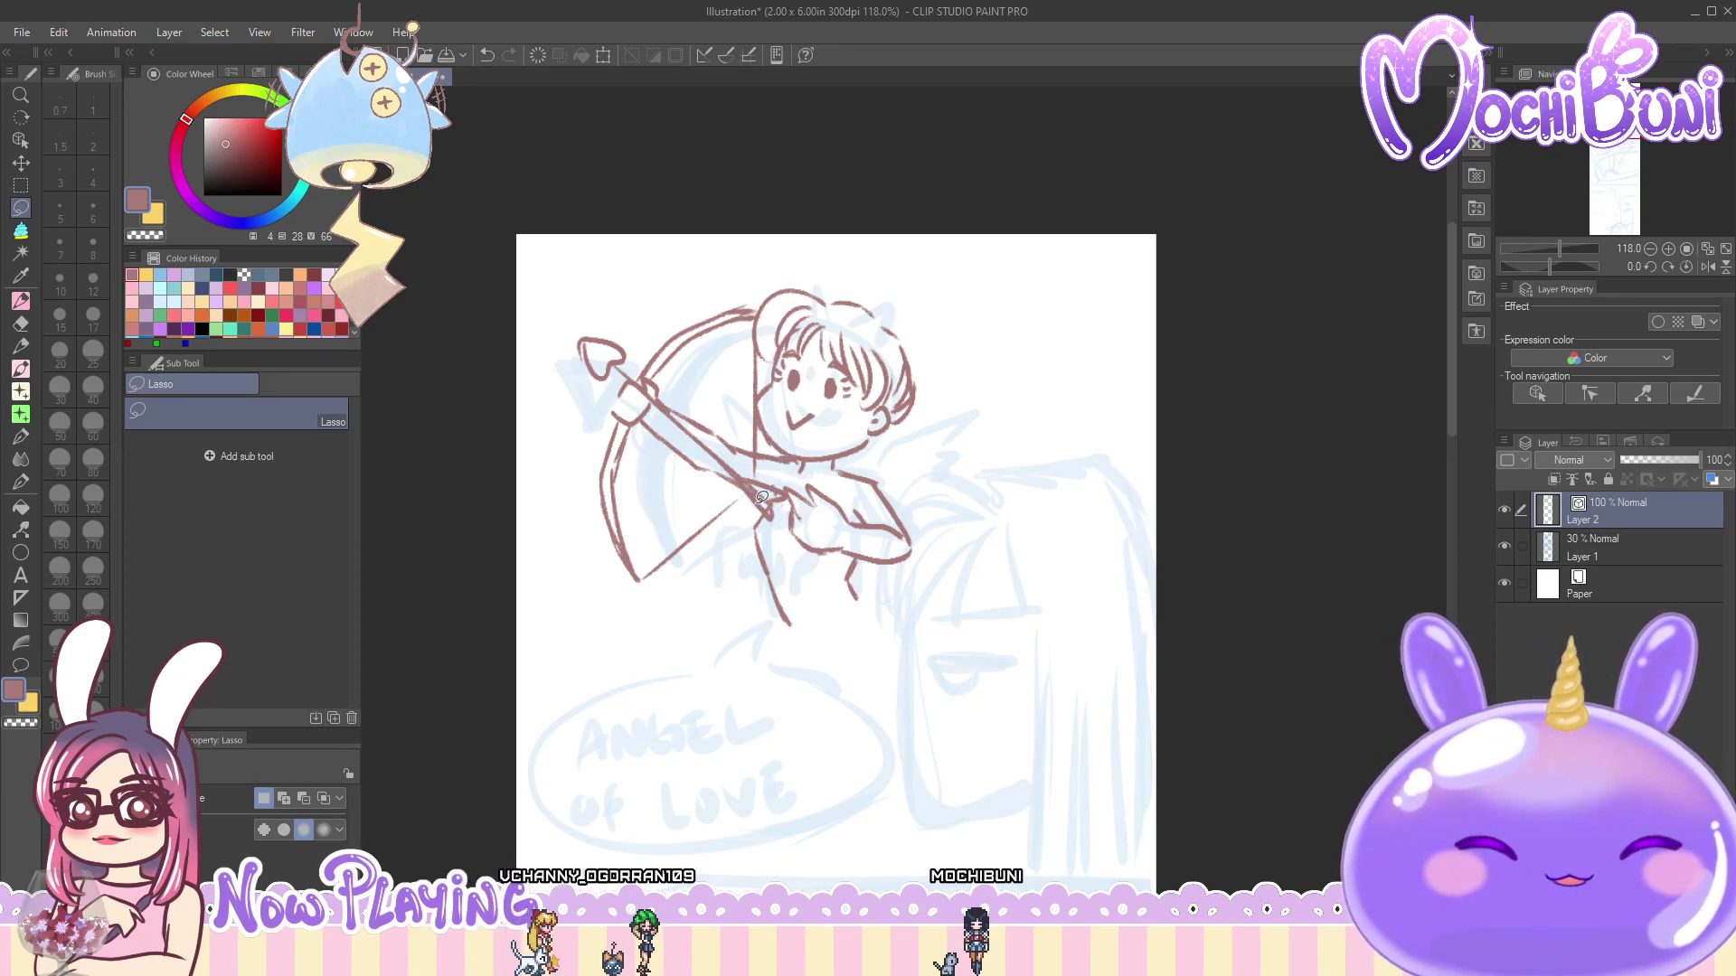
pyautogui.moveTo(748, 509); pyautogui.dragTo(792, 495)
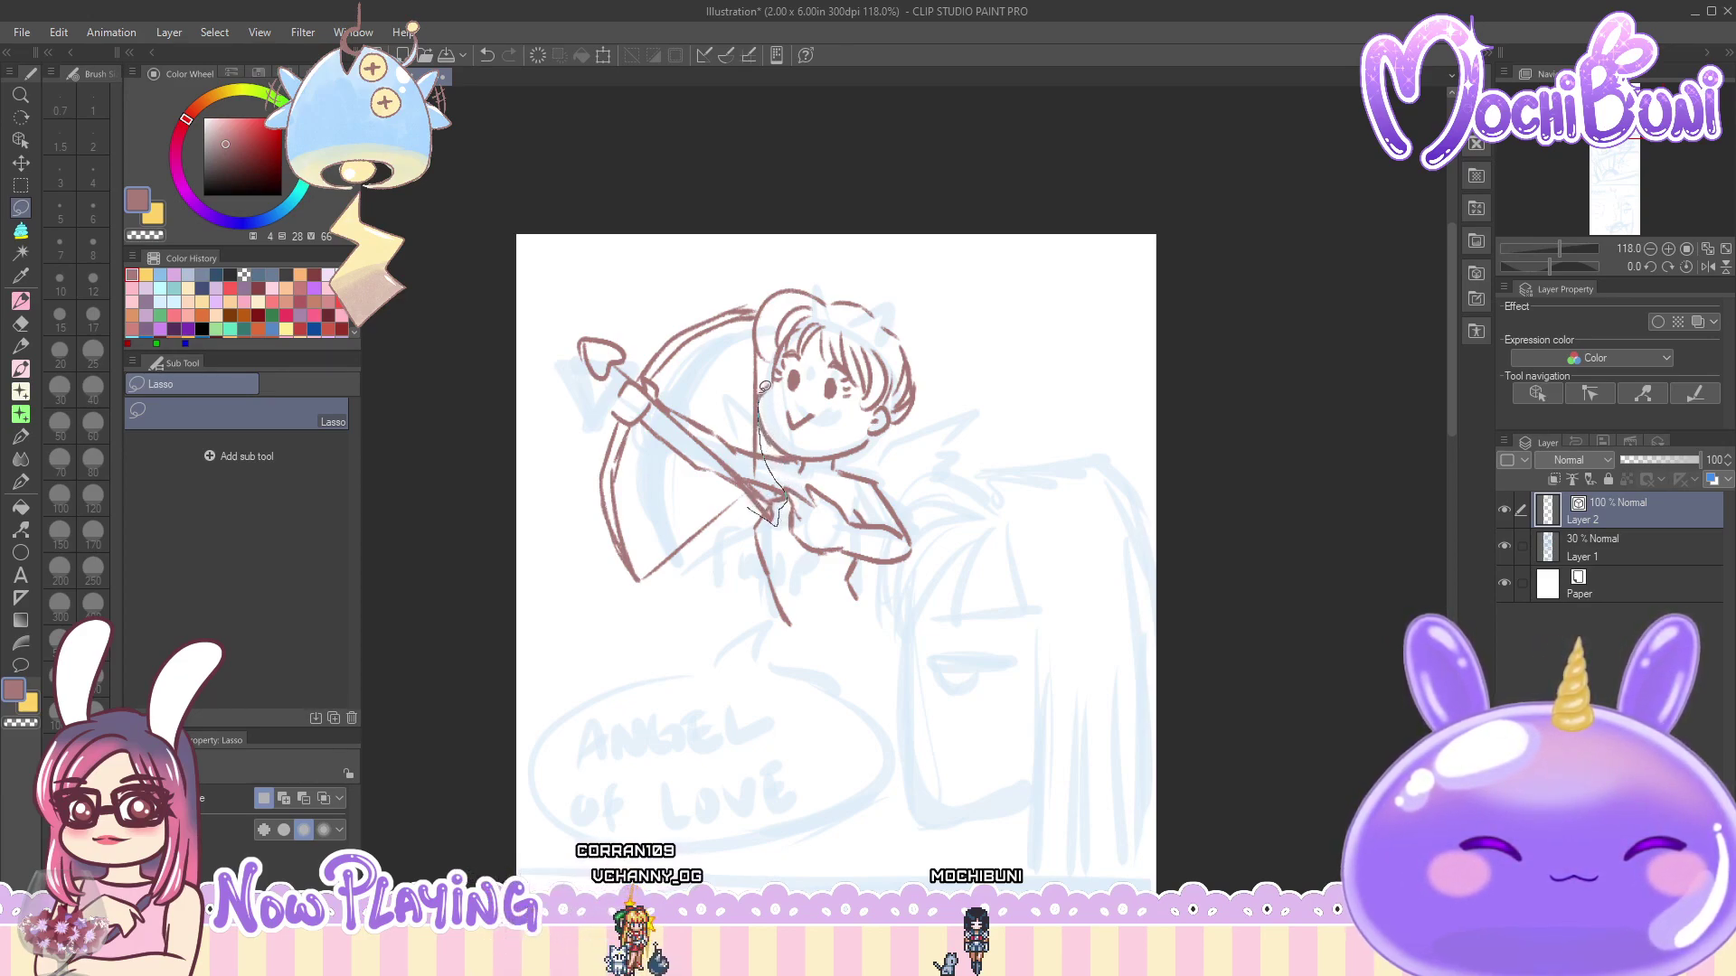
pyautogui.moveTo(762, 298)
pyautogui.mouseDown()
pyautogui.moveTo(533, 411)
pyautogui.moveTo(578, 579)
pyautogui.moveTo(651, 604)
pyautogui.moveTo(692, 583)
pyautogui.mouseUp()
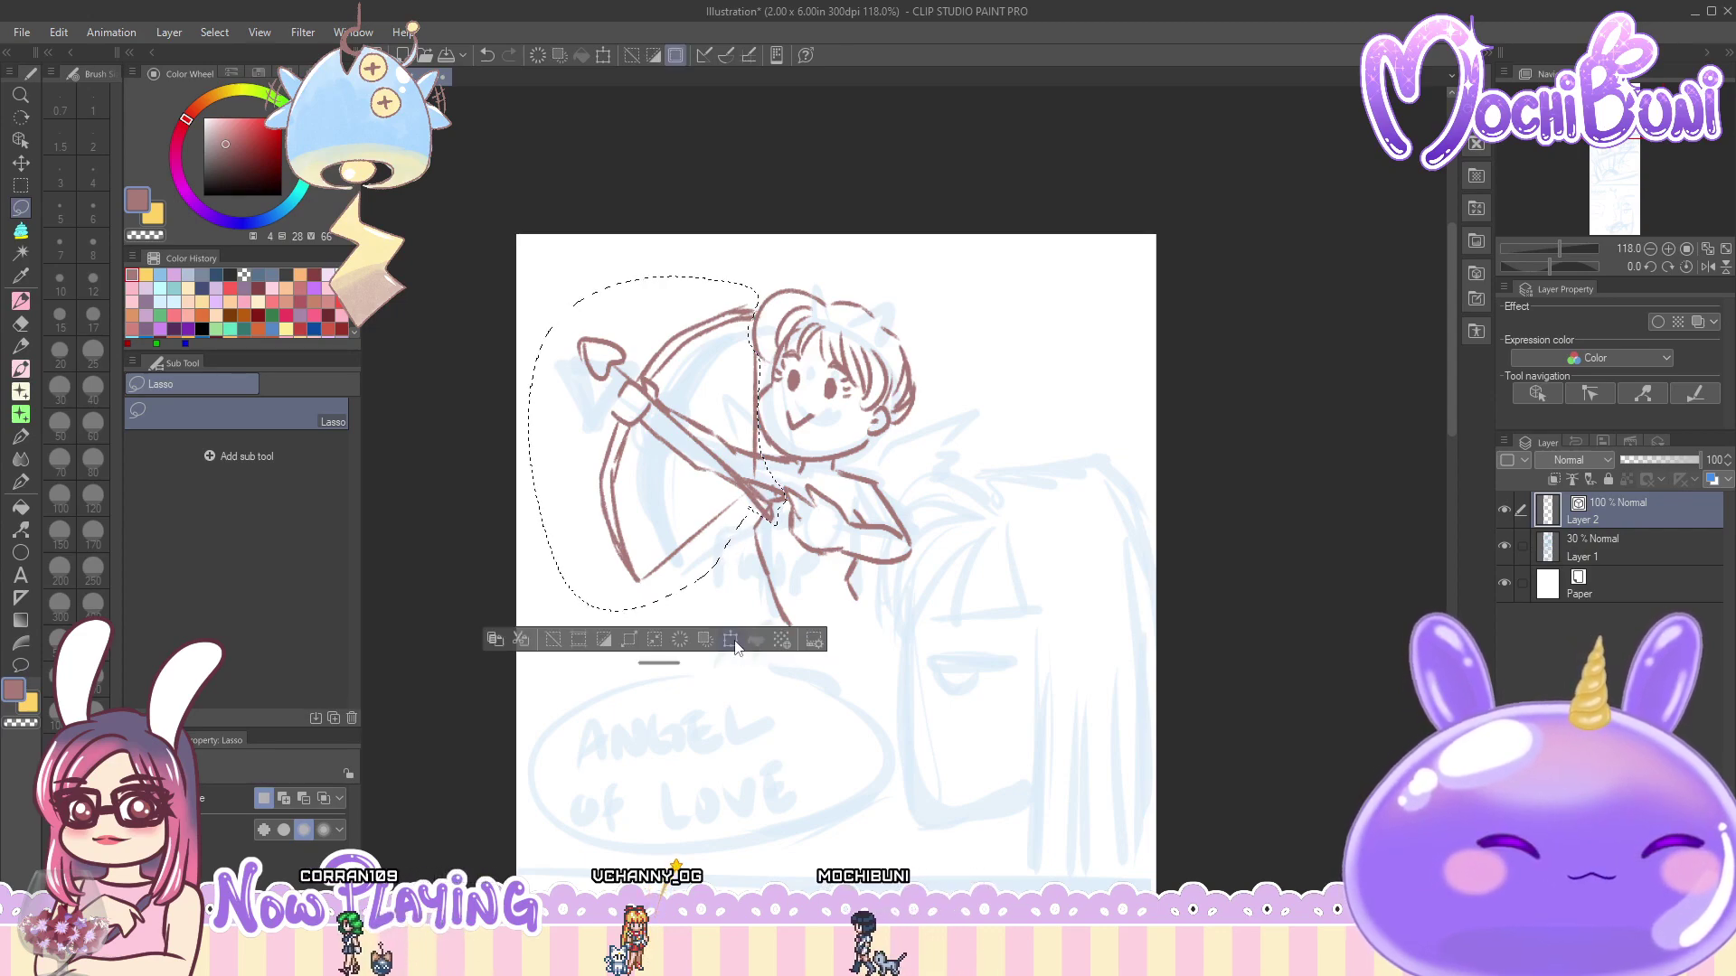
pyautogui.hotkey('ctrl', 't')
pyautogui.moveTo(904, 497); pyautogui.dragTo(906, 461)
pyautogui.moveTo(775, 574); pyautogui.dragTo(776, 583)
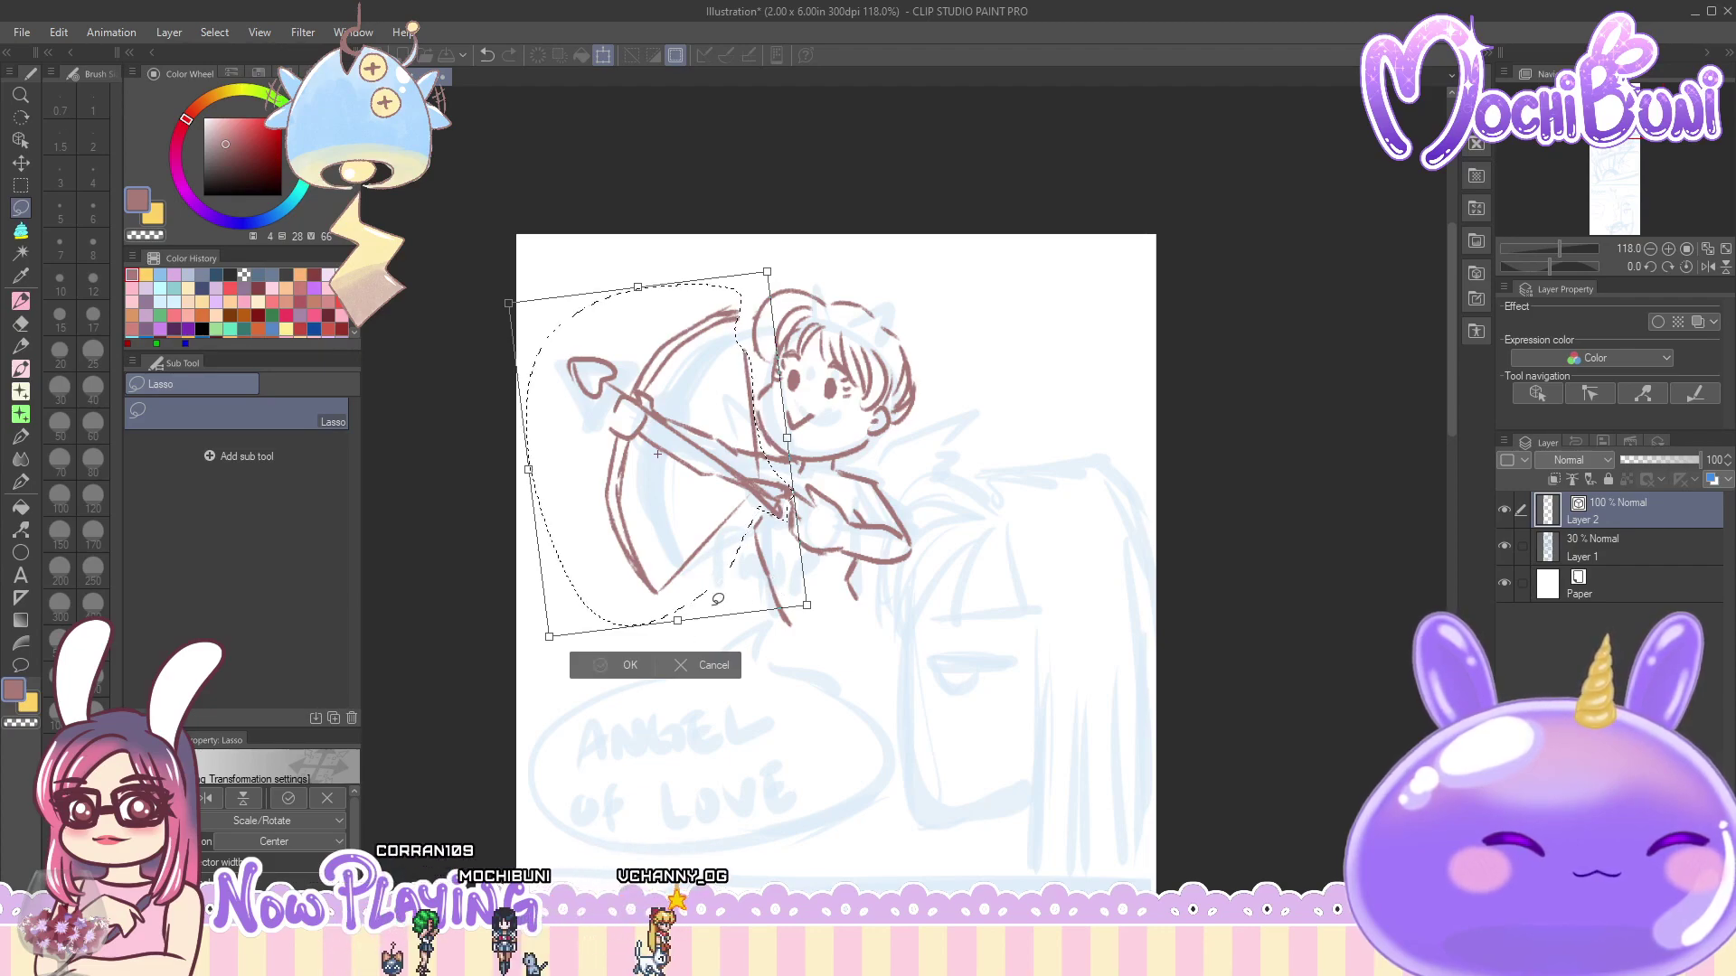
pyautogui.press('Return')
# - Ink the join between the upper bow tip and string with the pencil, and add the line under the archer's chest
pyautogui.click(21, 302)
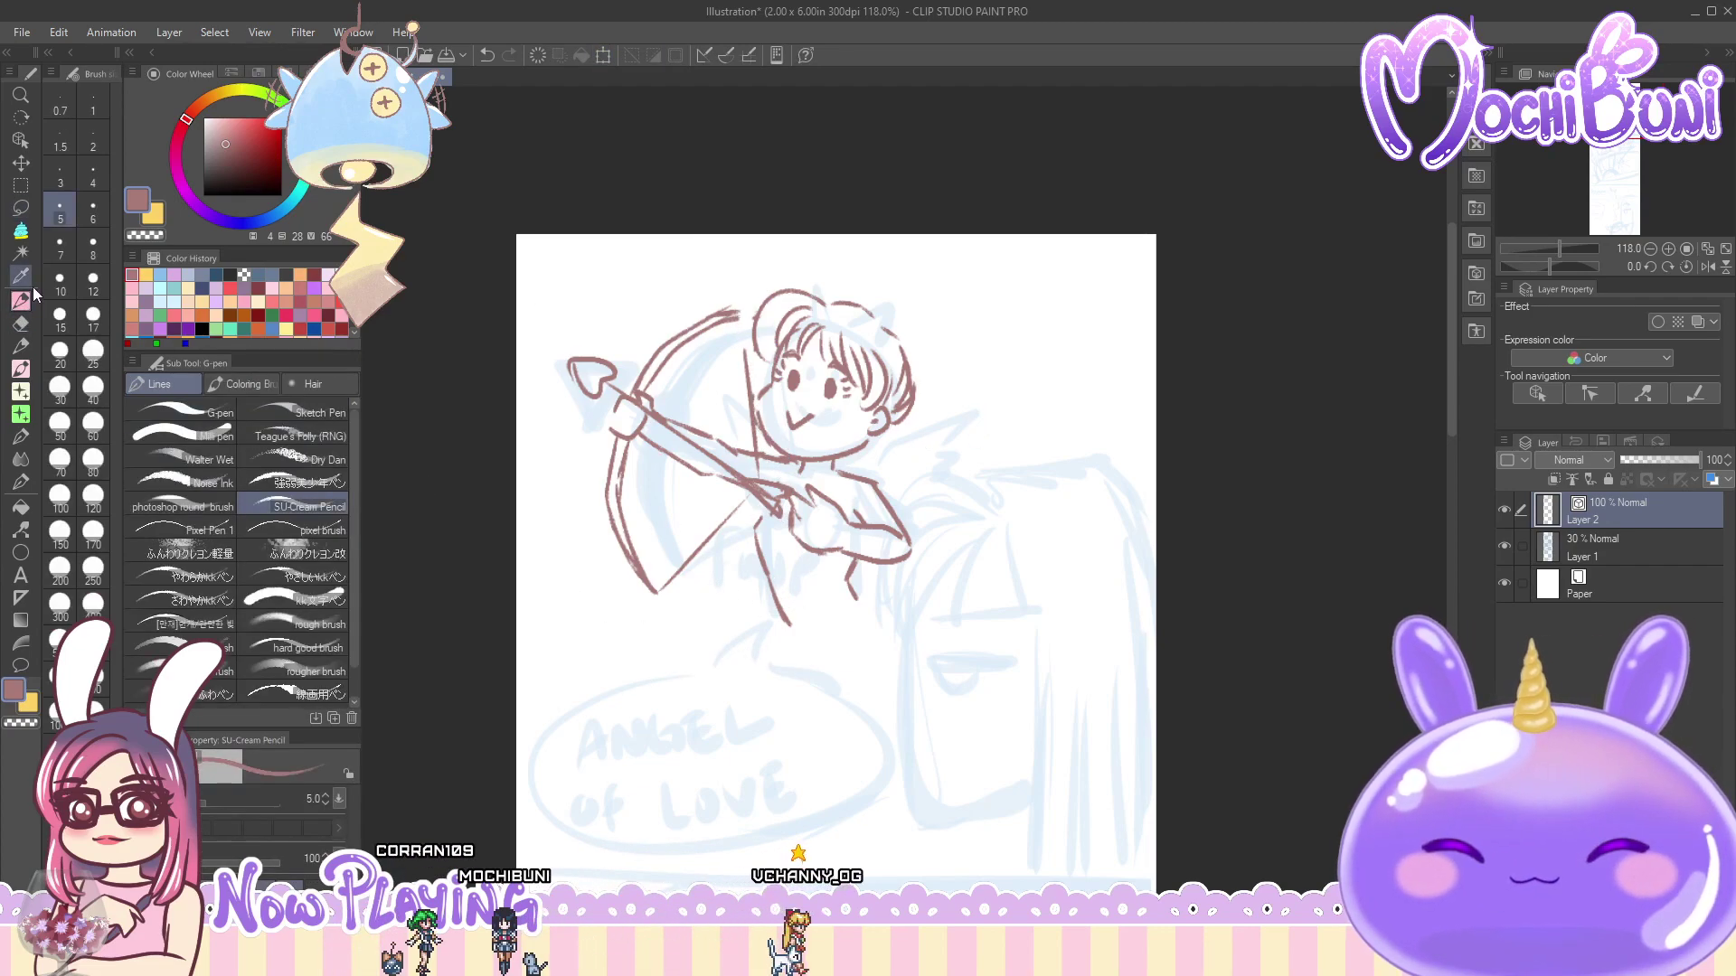
pyautogui.moveTo(750, 317); pyautogui.dragTo(748, 371)
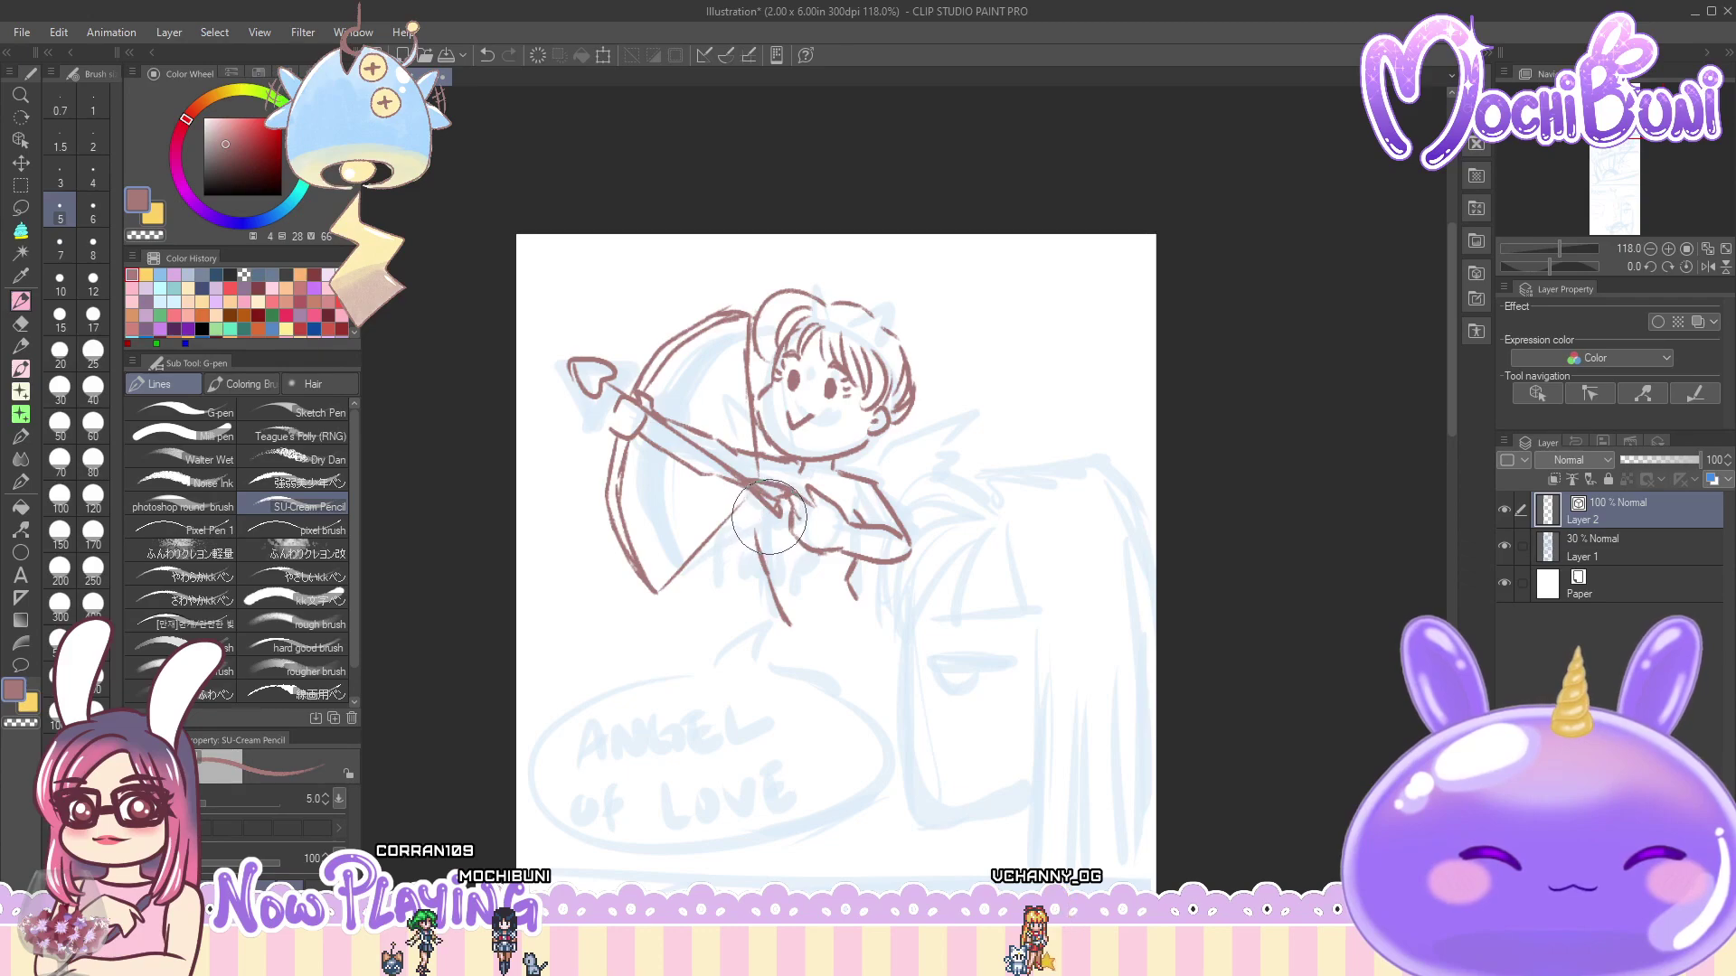
pyautogui.hotkey('ctrl', 'z')
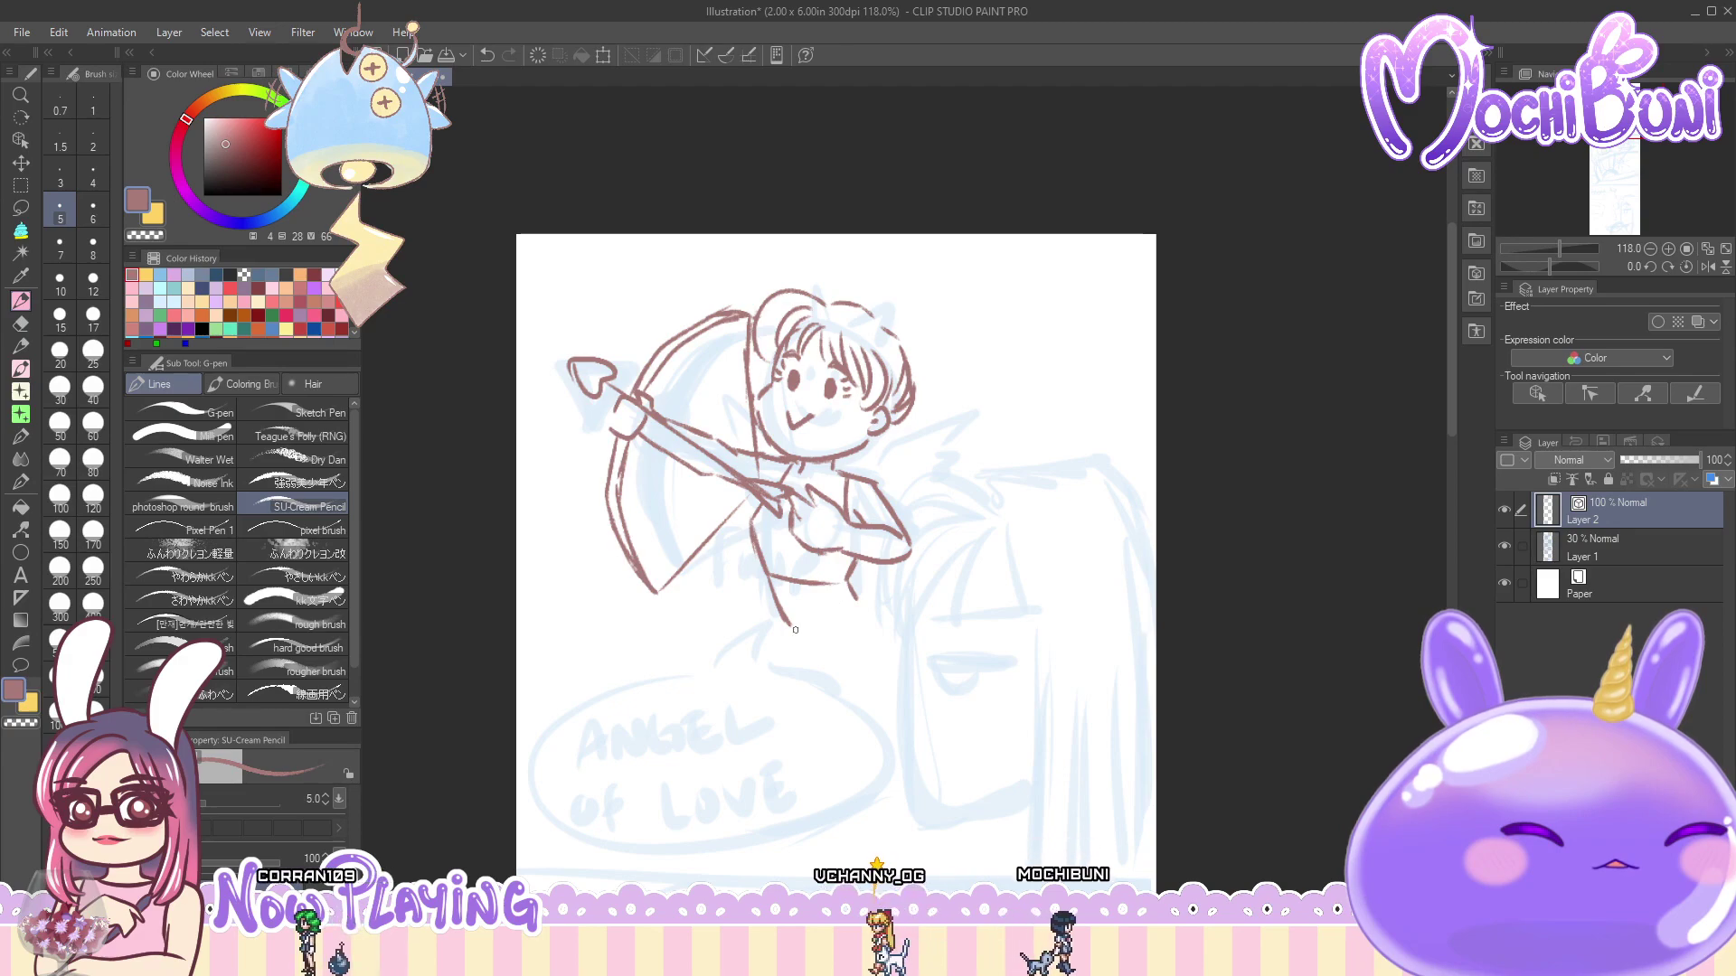
# - Ink the archer's hips and navel, the small feathered wings and the pointed ribbon ends behind the head
pyautogui.moveTo(859, 601); pyautogui.dragTo(791, 631)
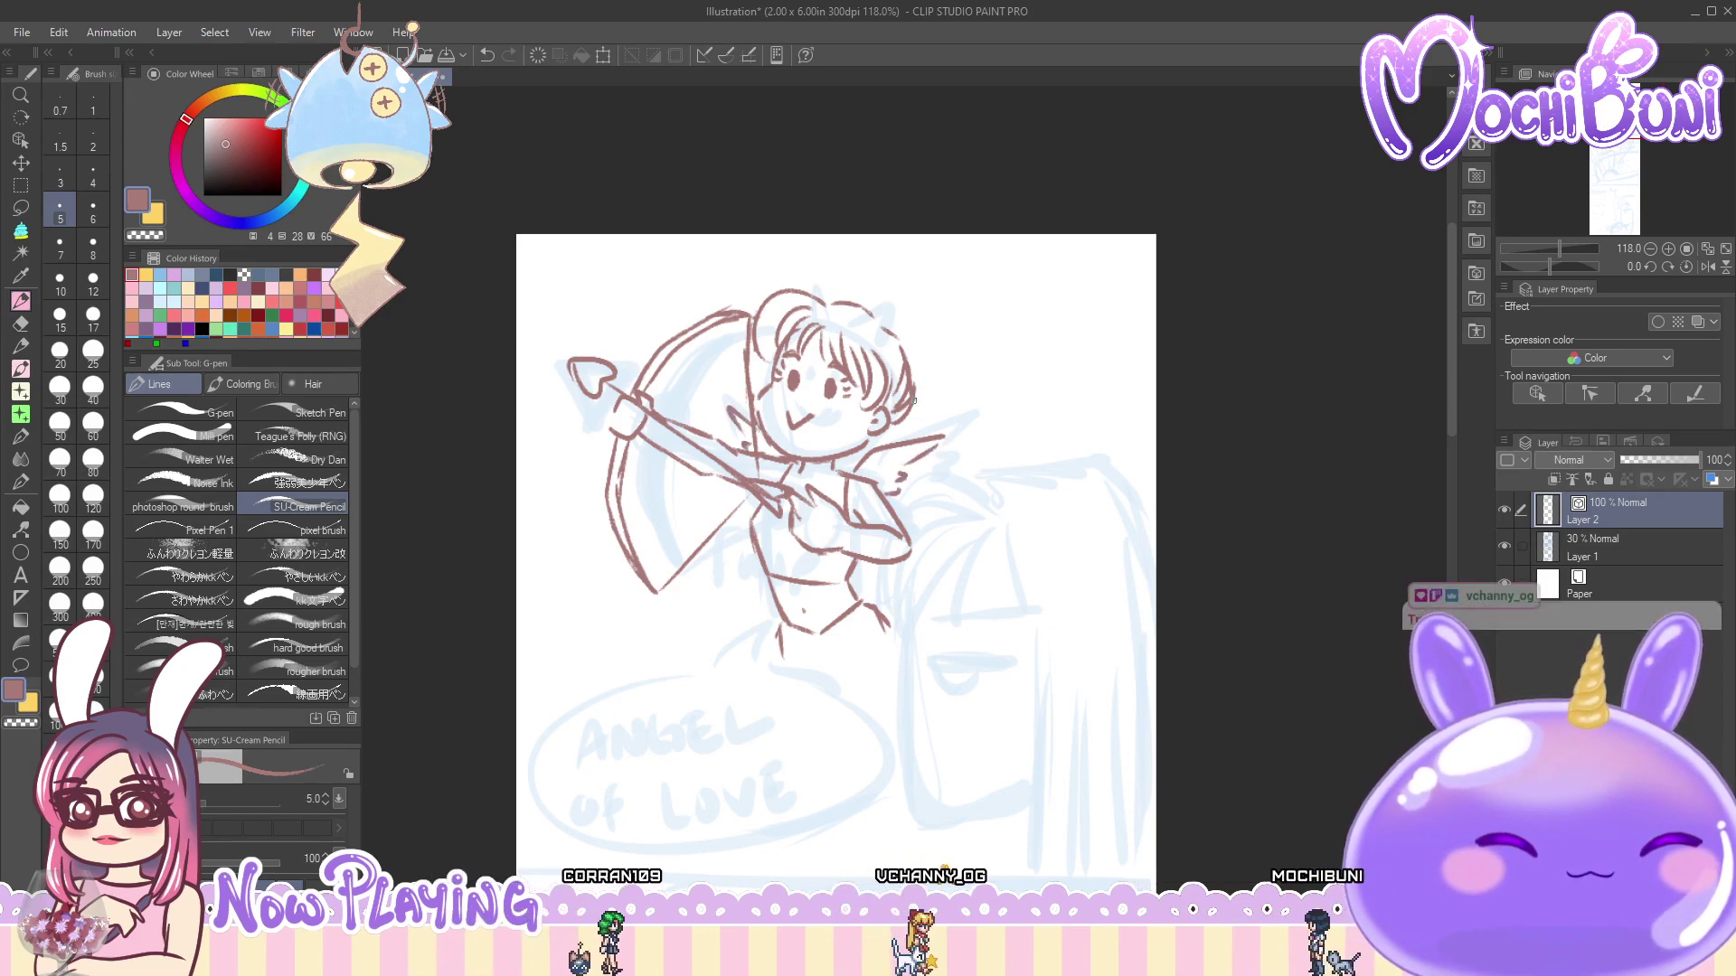
pyautogui.moveTo(902, 345); pyautogui.dragTo(953, 476)
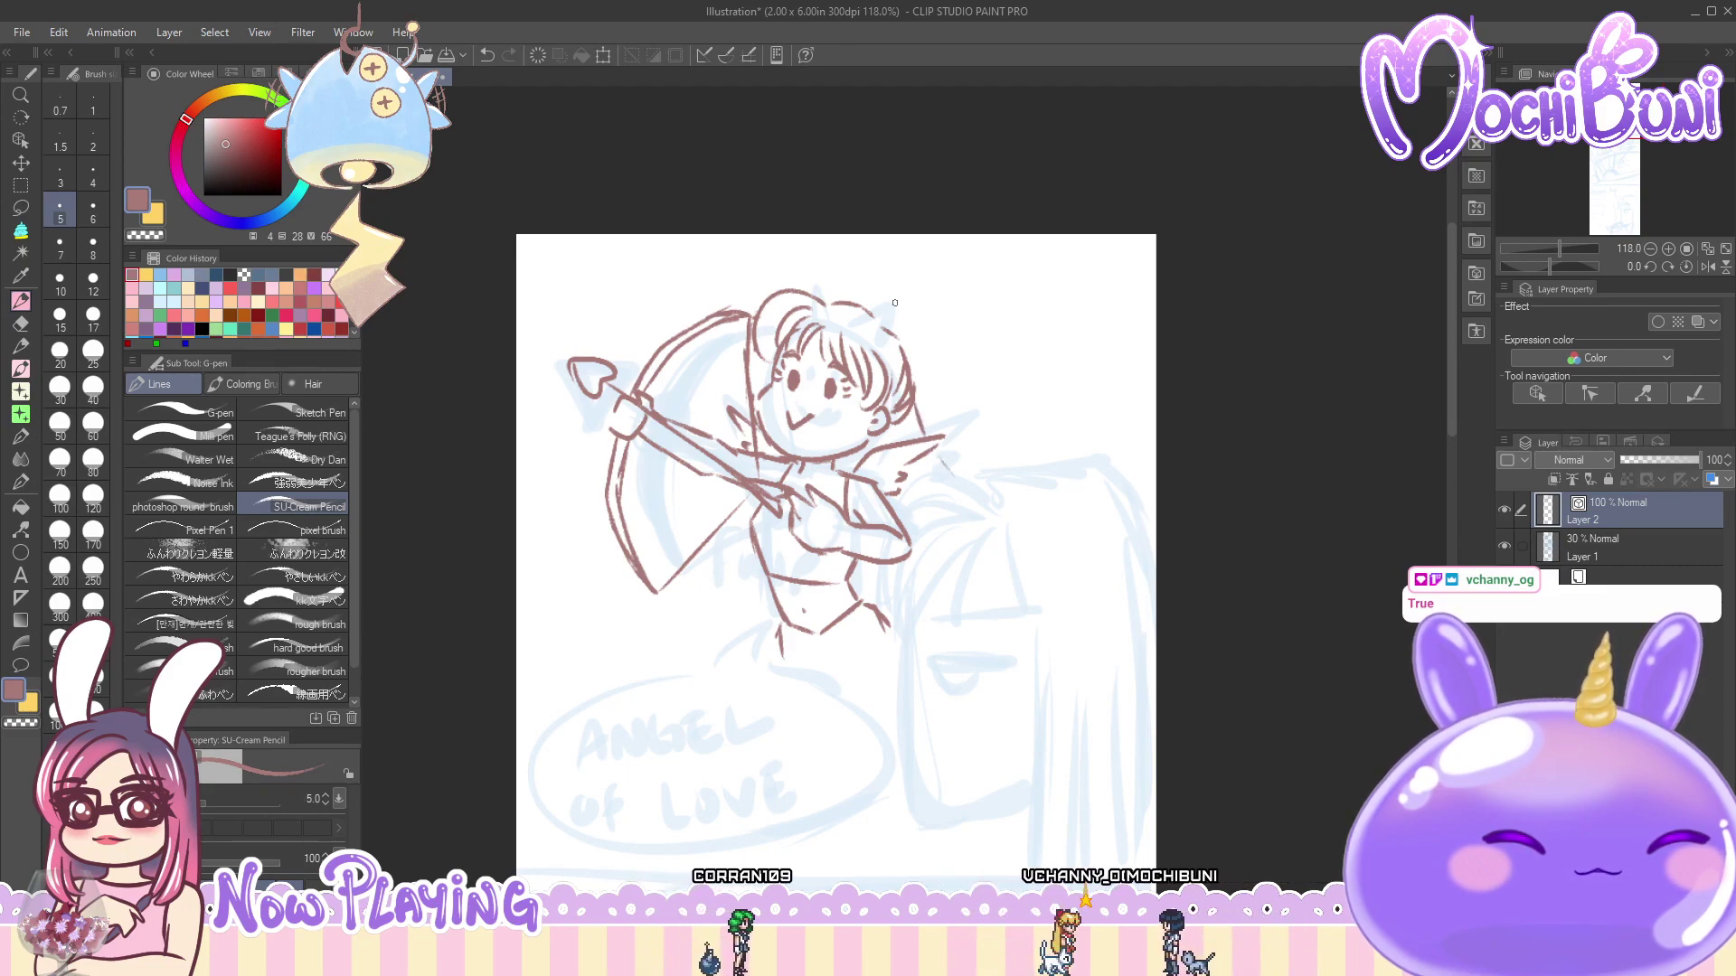
pyautogui.moveTo(900, 337)
pyautogui.mouseDown()
pyautogui.moveTo(945, 327)
pyautogui.moveTo(917, 375)
pyautogui.moveTo(881, 295)
pyautogui.moveTo(875, 313)
pyautogui.mouseUp()
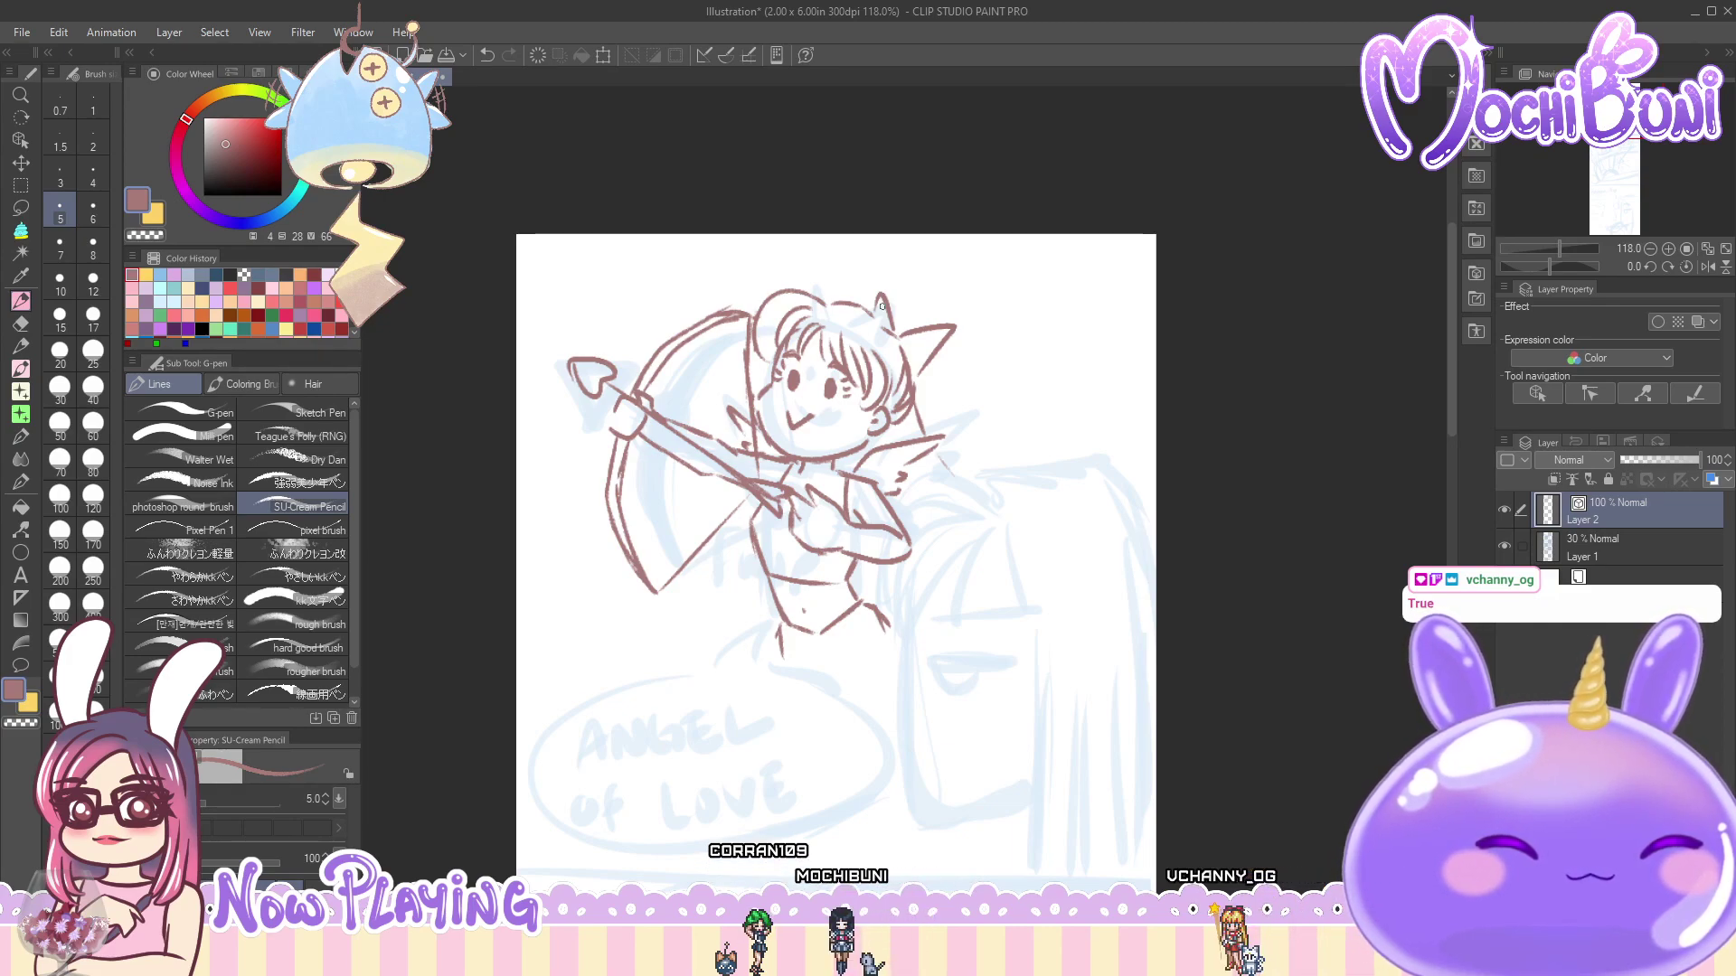
# - Add a new layer and ink the large face's long jaw outline and half-lidded eye in the top panel
pyautogui.moveTo(1454, 425); pyautogui.dragTo(1456, 464)
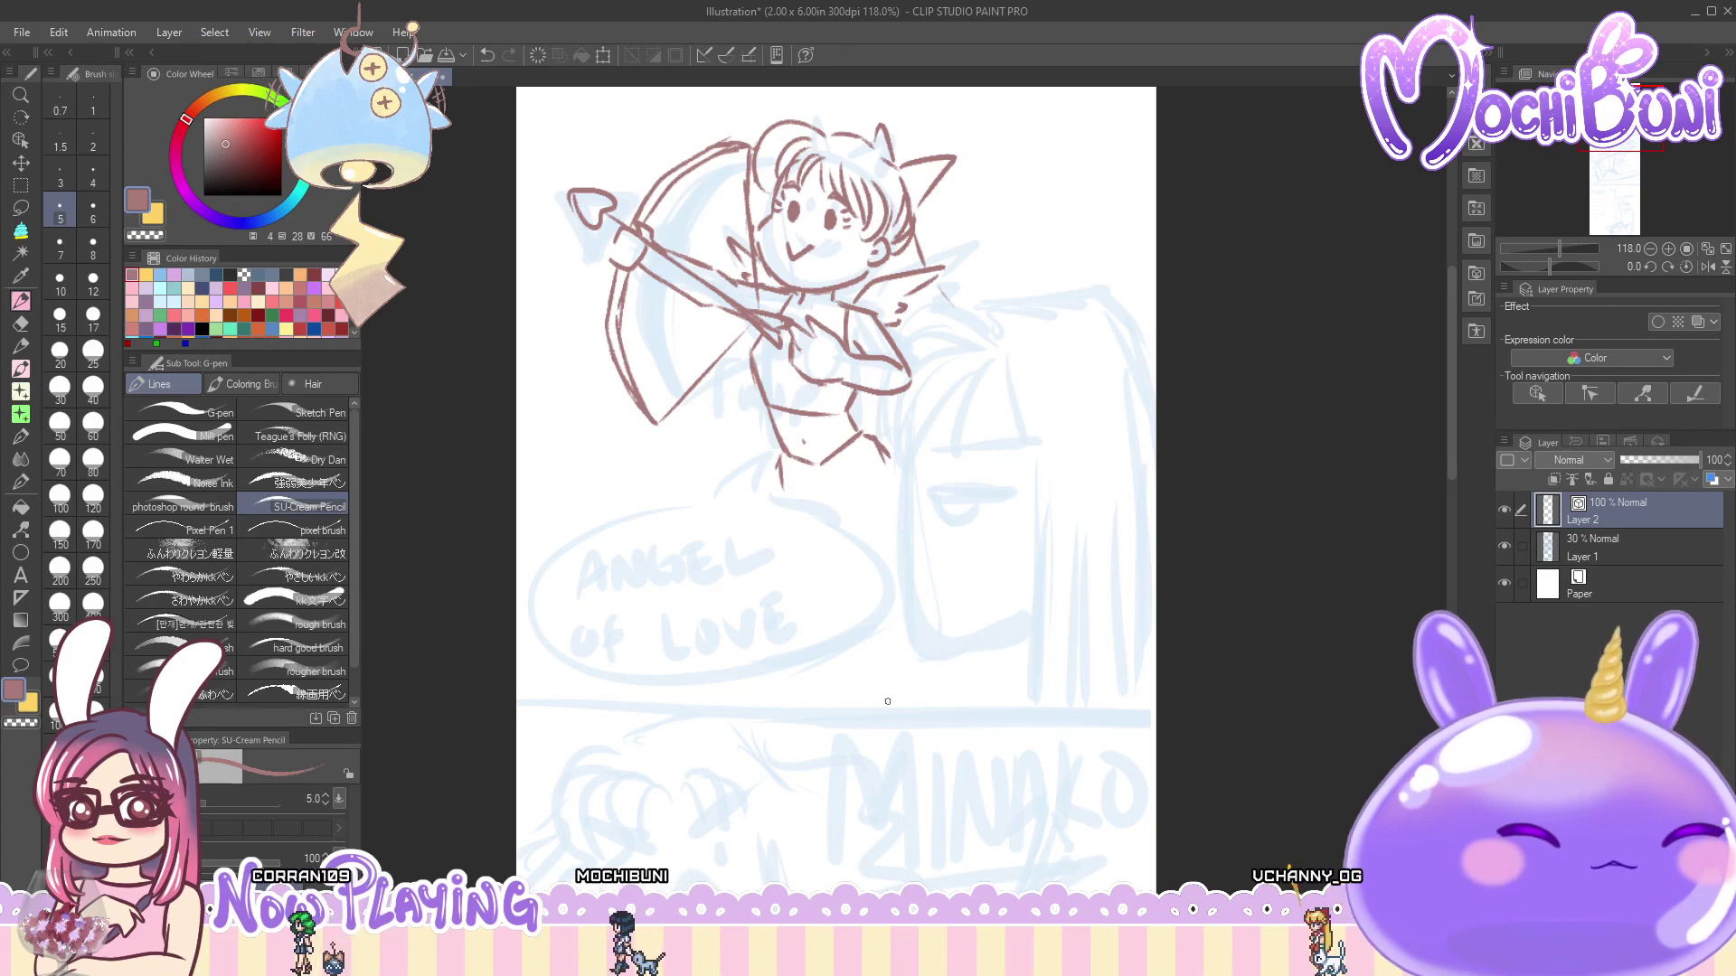
pyautogui.hotkey('ctrl', 'shift', 'n')
pyautogui.moveTo(909, 425)
pyautogui.mouseDown()
pyautogui.moveTo(914, 627)
pyautogui.moveTo(966, 651)
pyautogui.moveTo(1035, 629)
pyautogui.mouseUp()
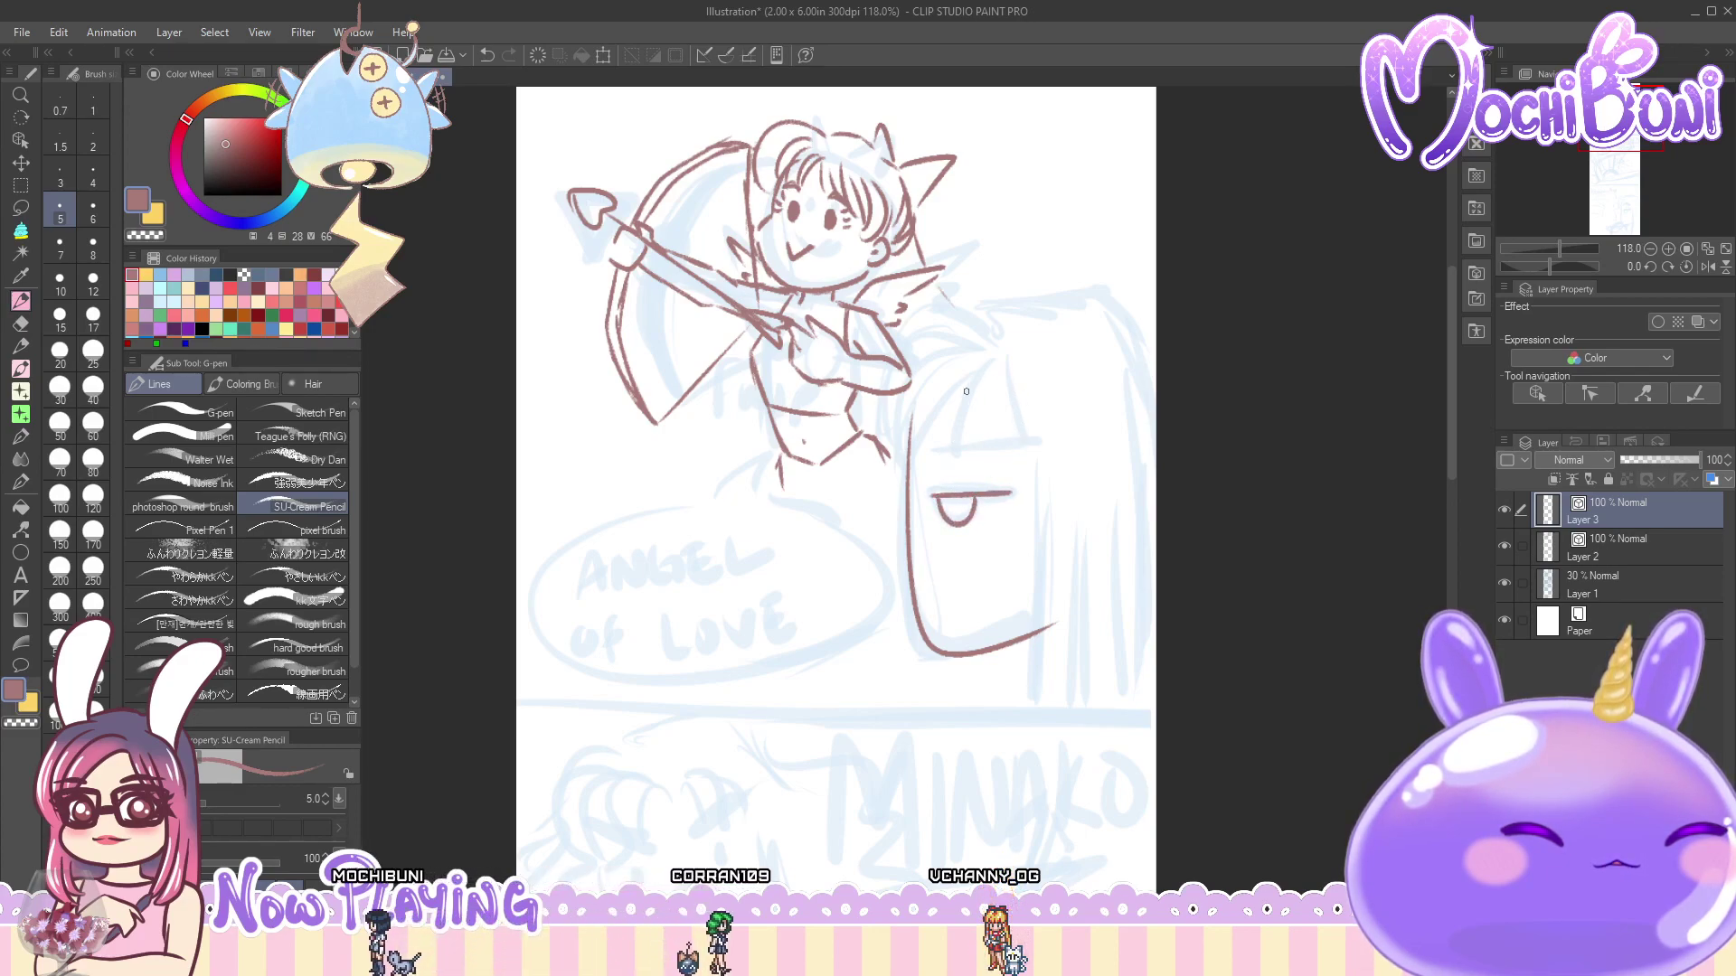
# - Ink the large face's hairline, bangs, long side lock and crown of hair in the top panel
pyautogui.moveTo(976, 373); pyautogui.dragTo(912, 440)
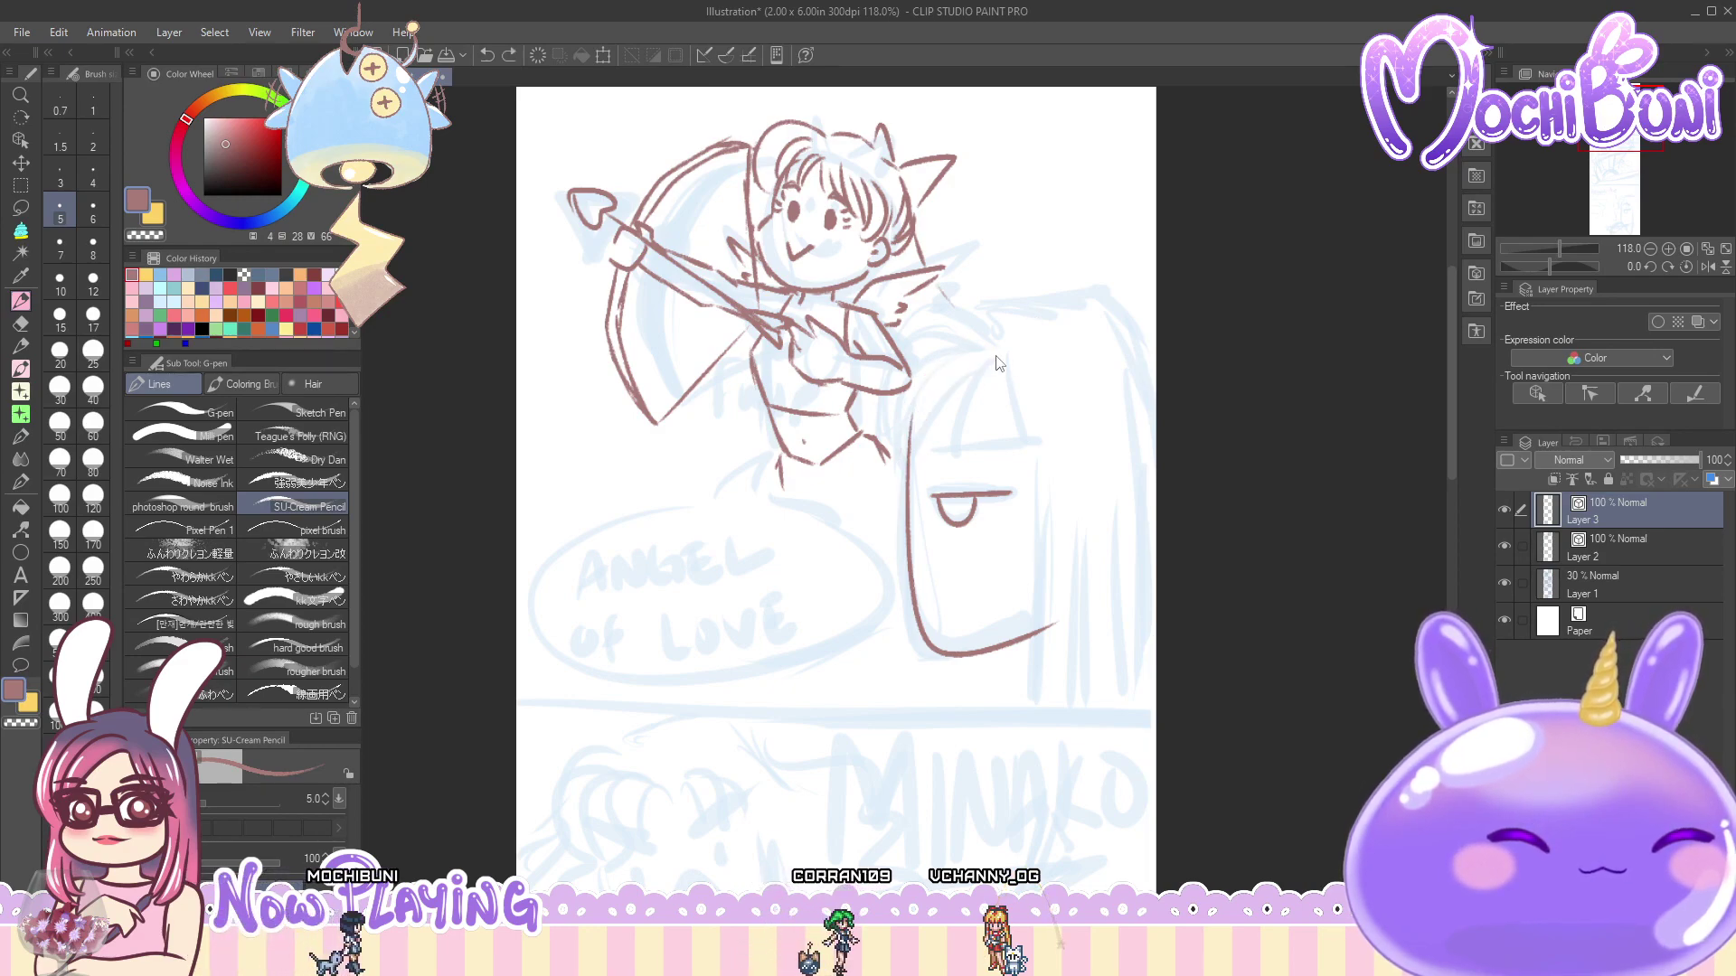
pyautogui.moveTo(992, 359); pyautogui.dragTo(920, 447)
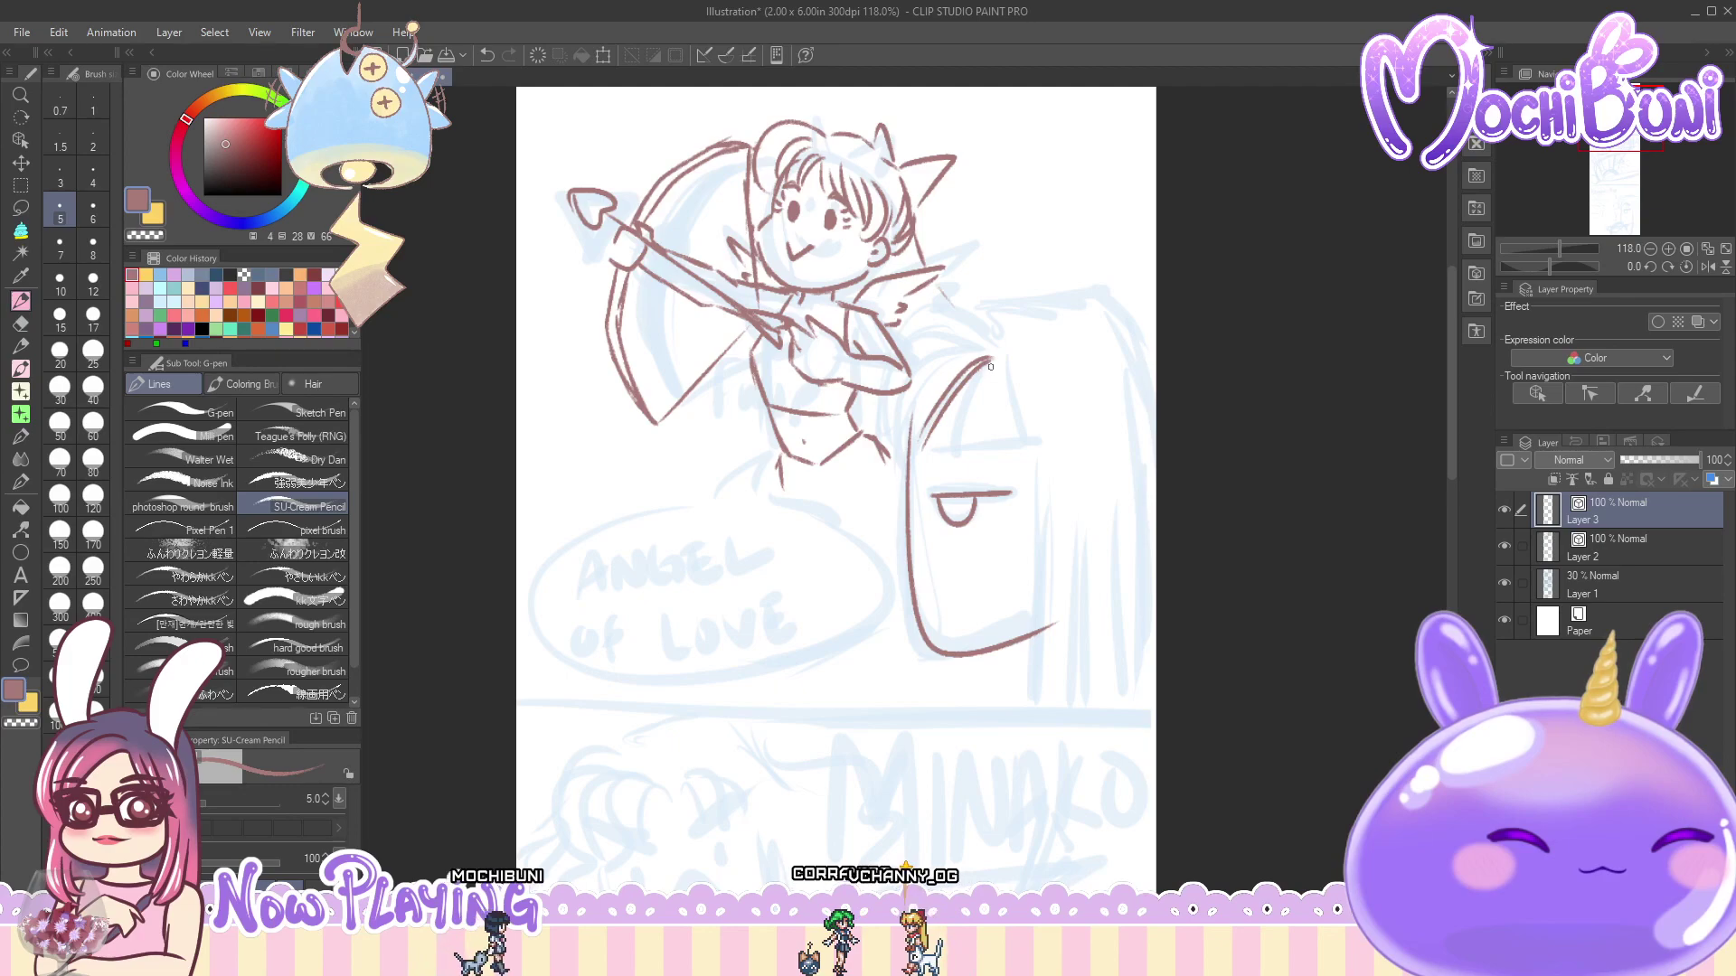
pyautogui.hotkey('ctrl', 'z')
pyautogui.moveTo(990, 363)
pyautogui.mouseDown()
pyautogui.moveTo(999, 459)
pyautogui.moveTo(1035, 473)
pyautogui.mouseUp()
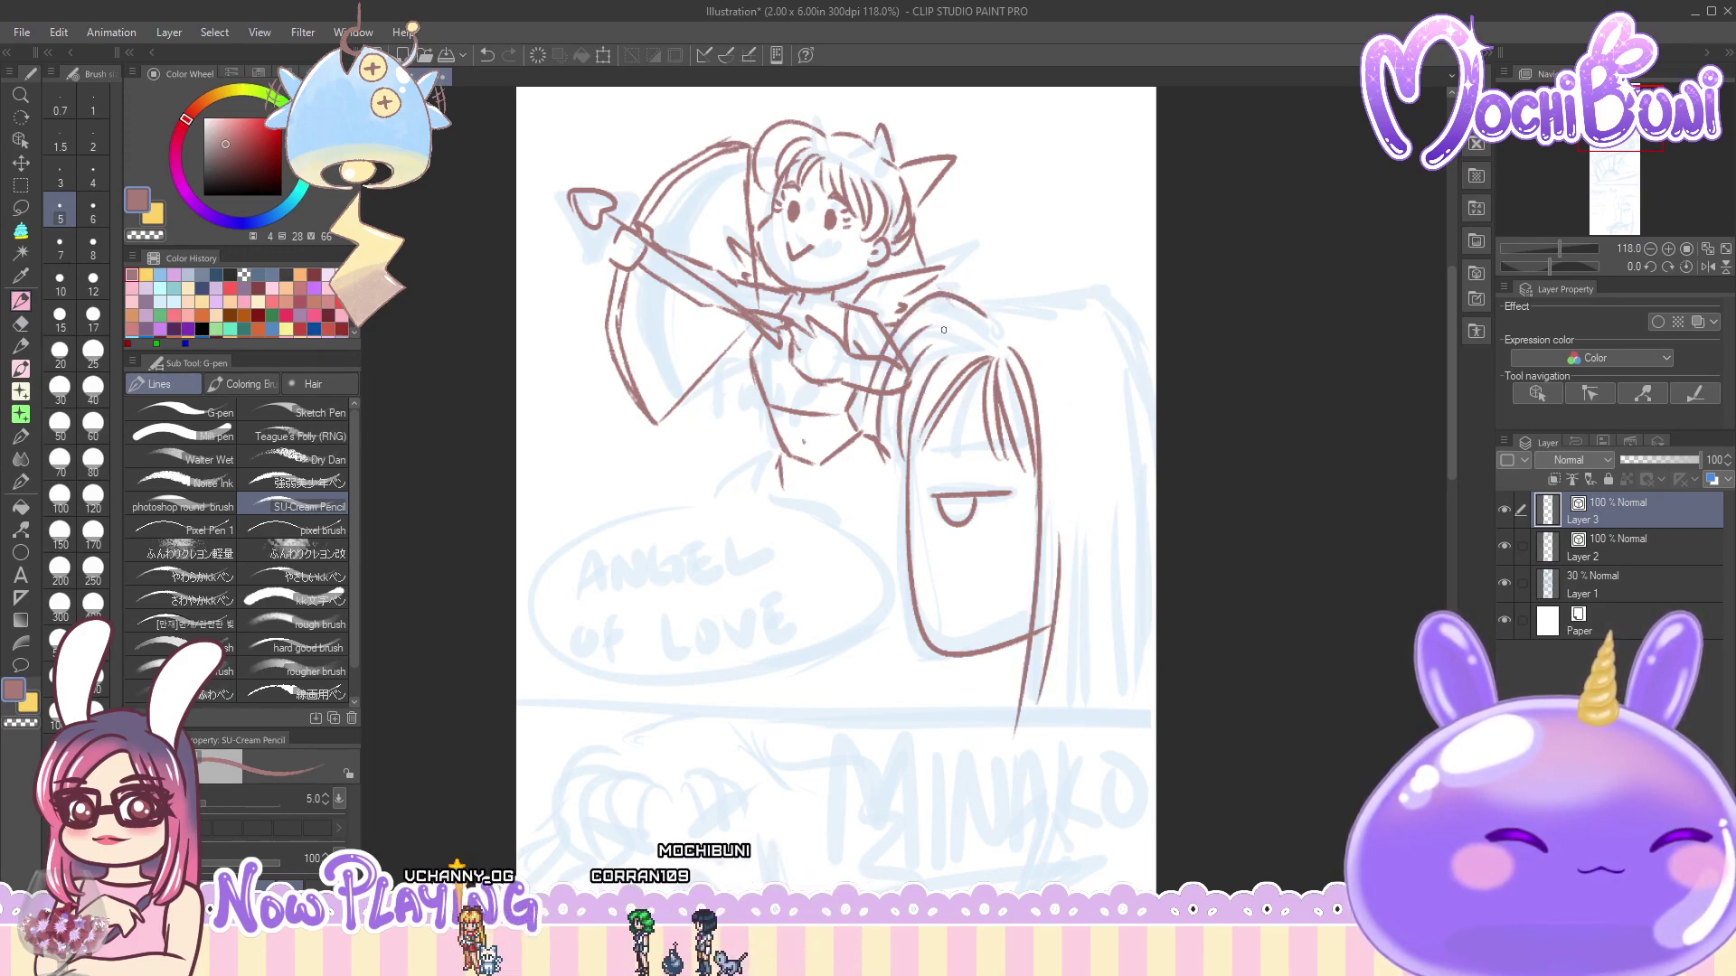
pyautogui.moveTo(990, 310); pyautogui.dragTo(1158, 324)
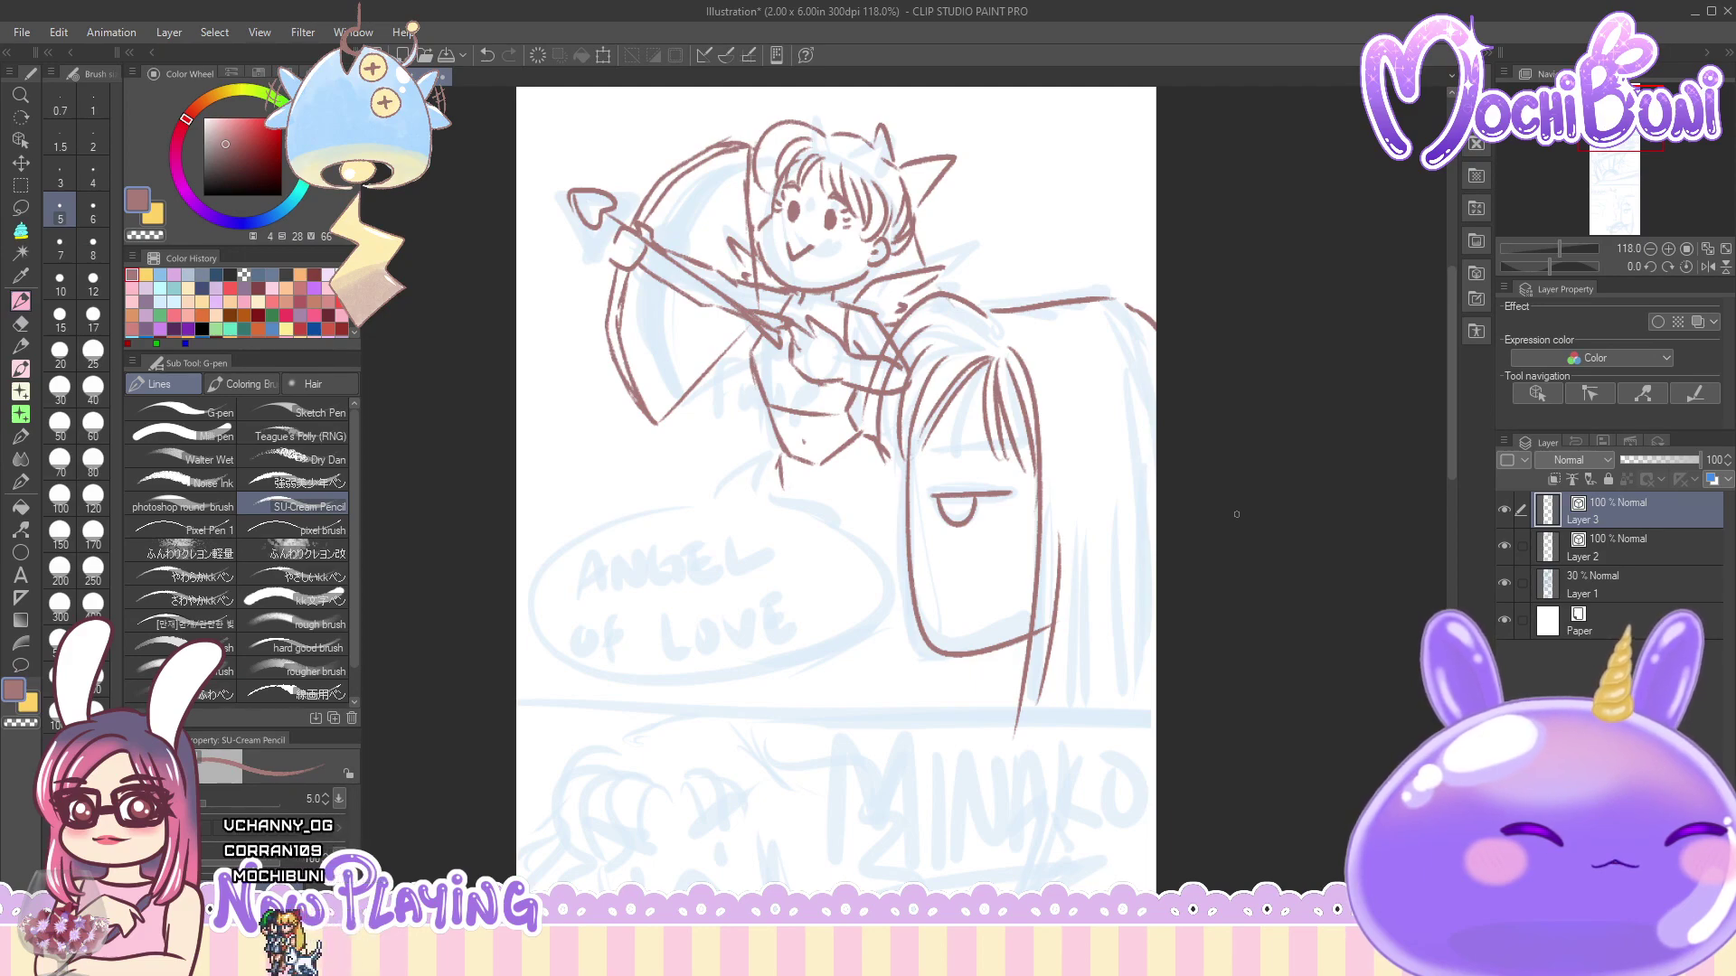
# - On Layer 2, hand-letter "MINAKO, ANGEL OF LOVE" over the sketched speech balloon with the pencil at size 7
pyautogui.hotkey('alt', '[')
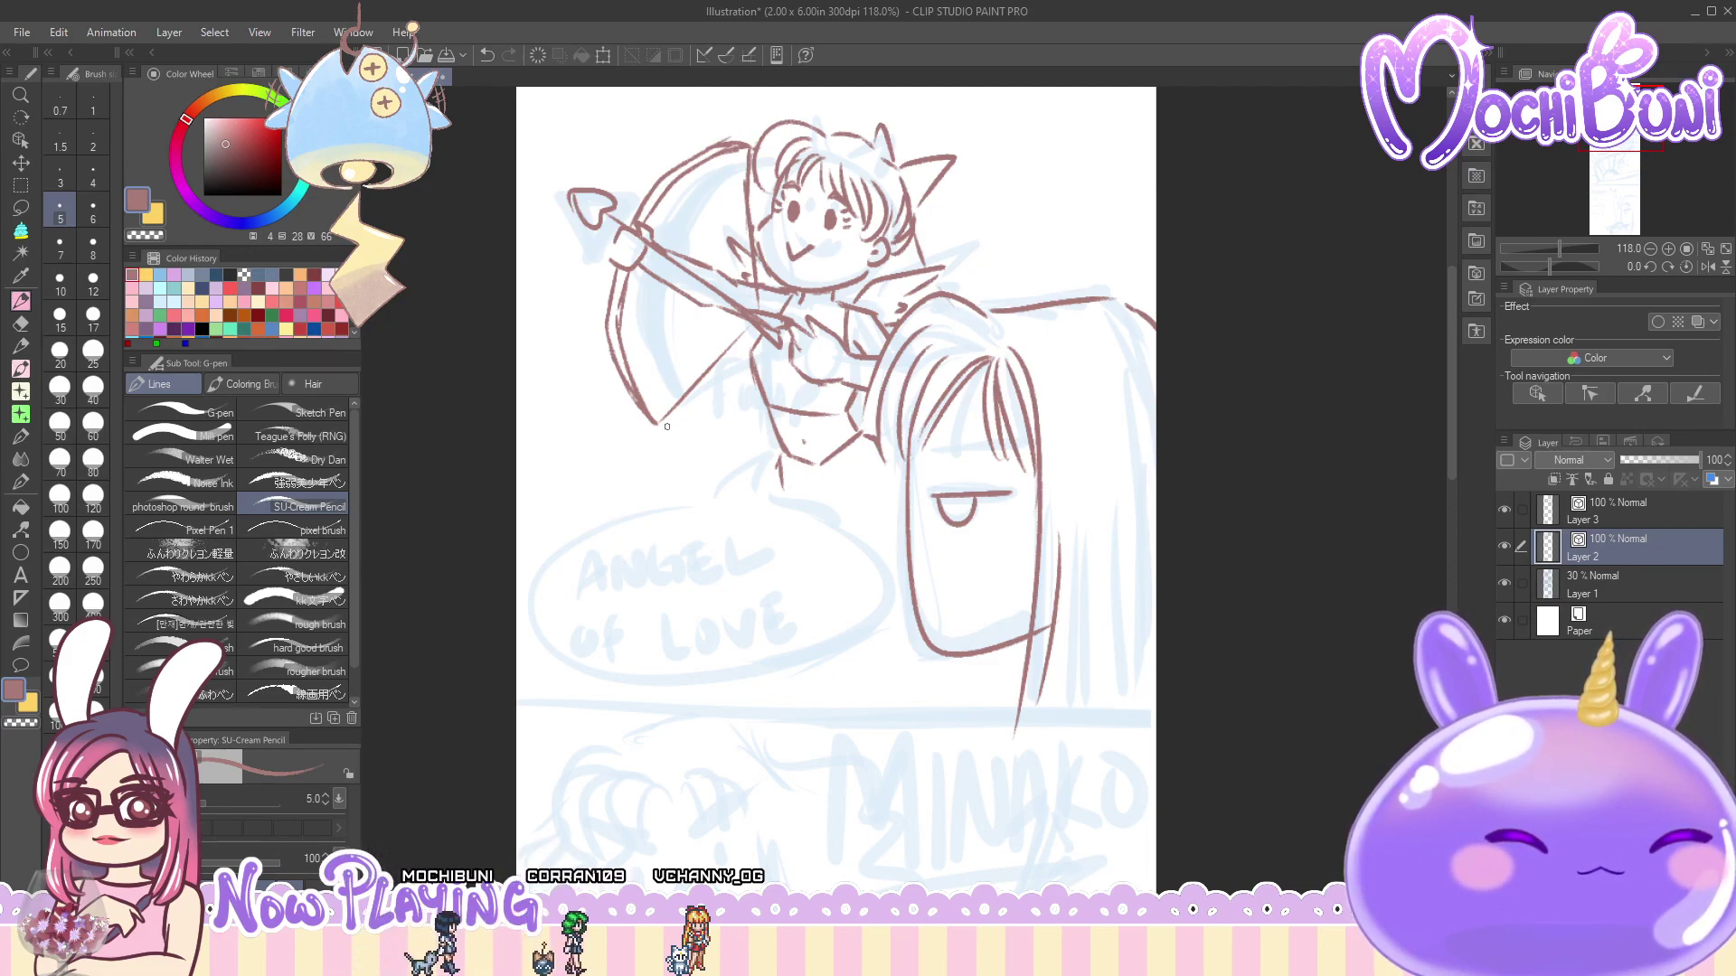
pyautogui.click(60, 243)
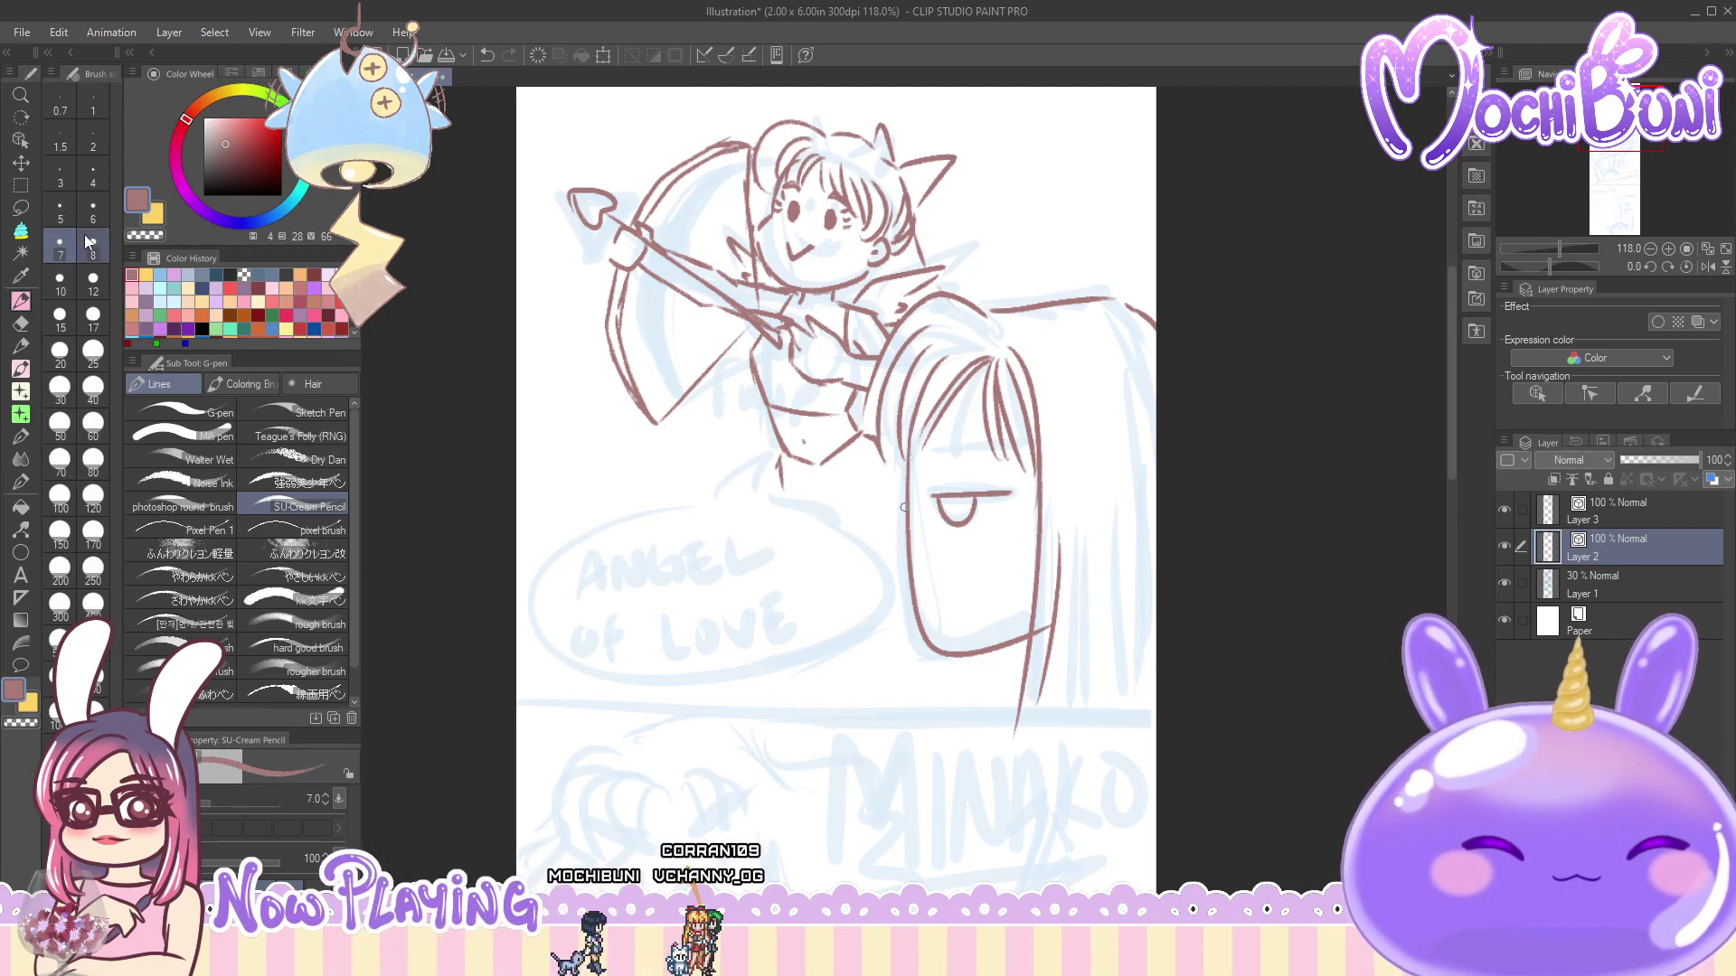
pyautogui.moveTo(576, 592); pyautogui.dragTo(599, 574)
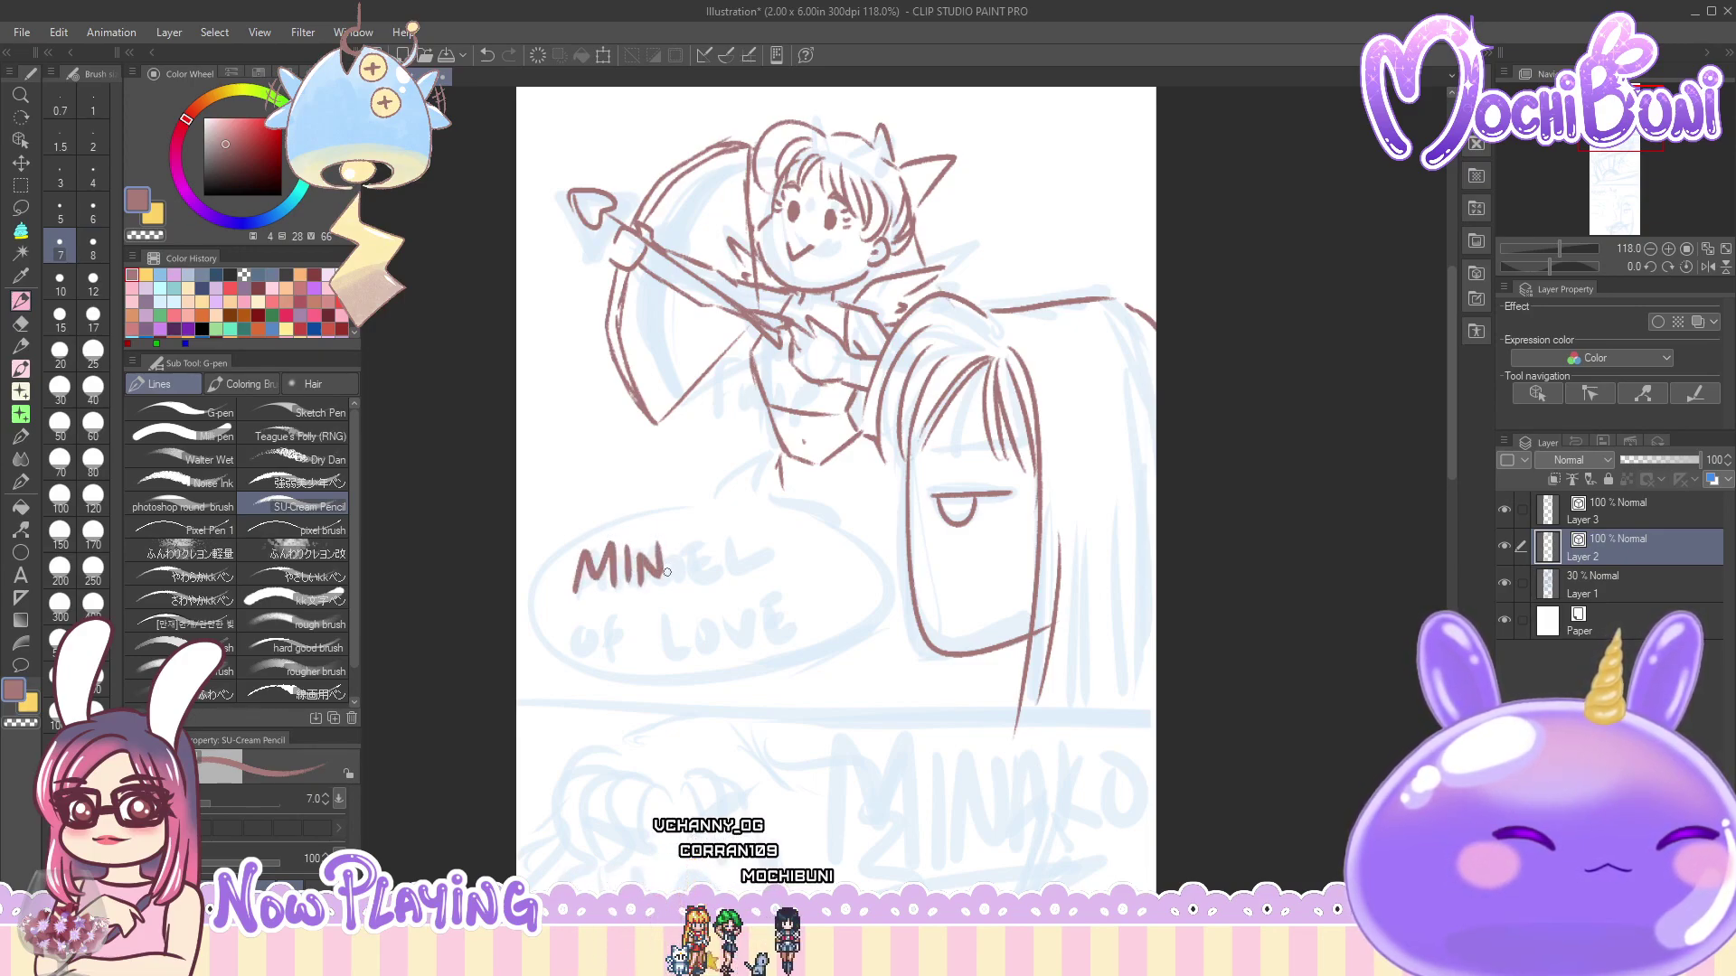
pyautogui.hotkey('ctrl', 'z')
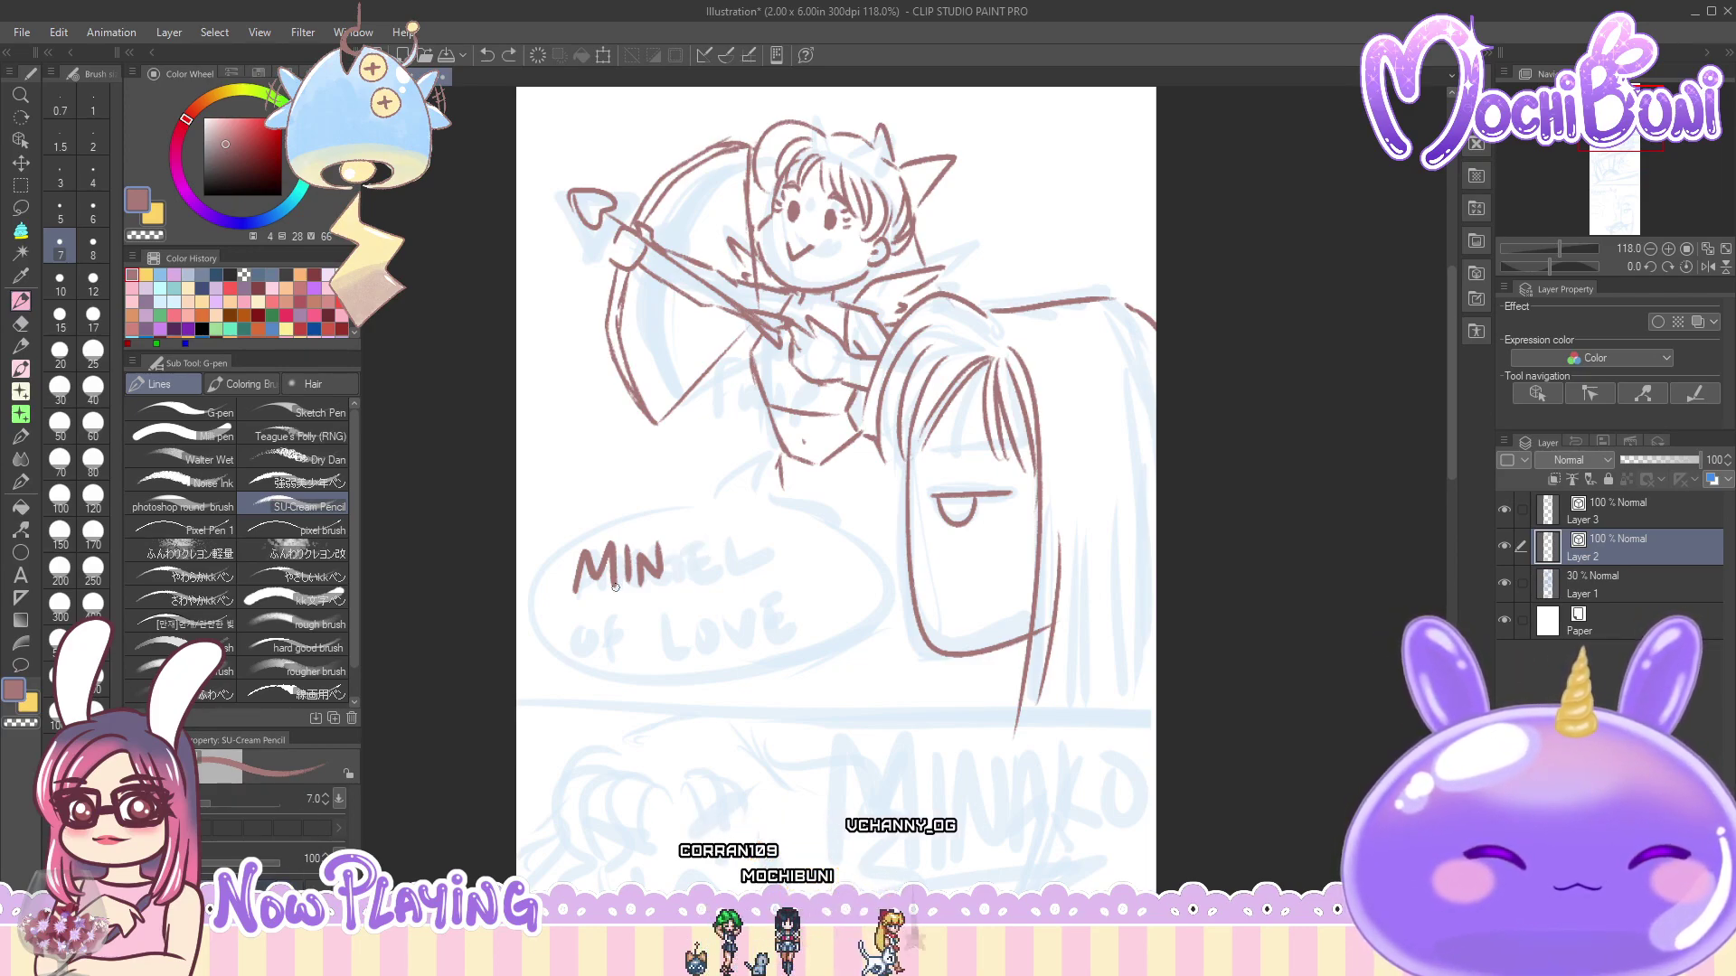
pyautogui.moveTo(667, 587)
pyautogui.mouseDown()
pyautogui.moveTo(725, 578)
pyautogui.moveTo(735, 553)
pyautogui.moveTo(751, 570)
pyautogui.mouseUp()
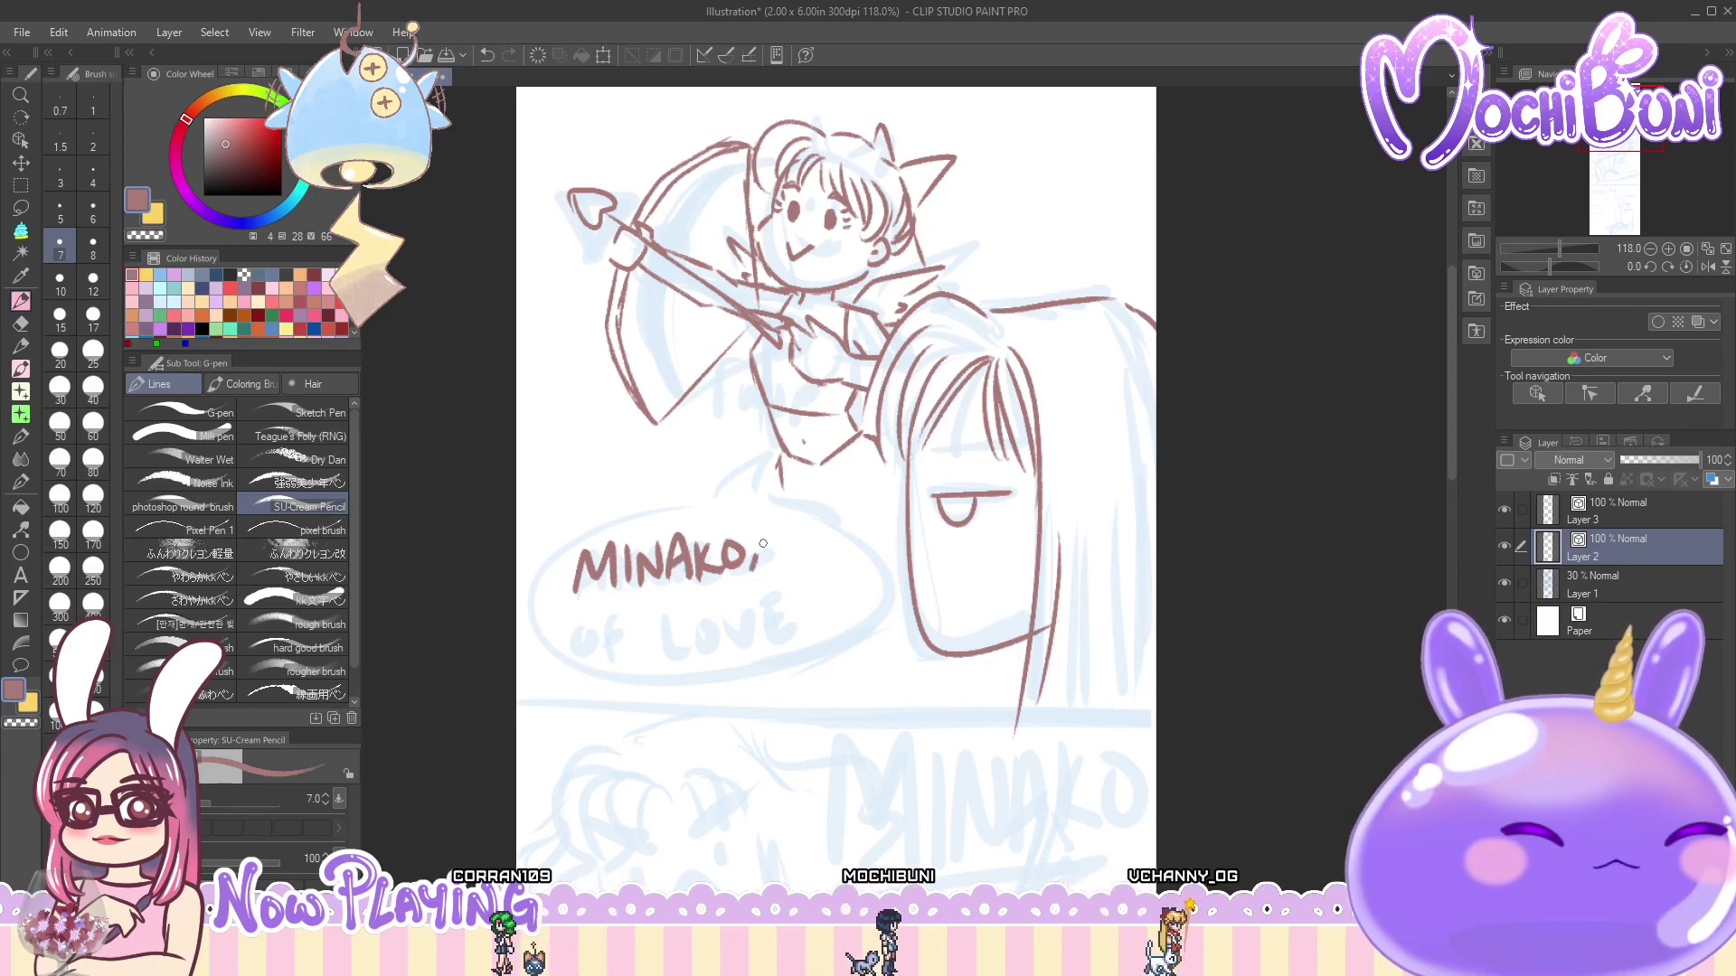
pyautogui.moveTo(561, 648)
pyautogui.mouseDown()
pyautogui.moveTo(569, 600)
pyautogui.moveTo(560, 637)
pyautogui.moveTo(617, 607)
pyautogui.mouseUp()
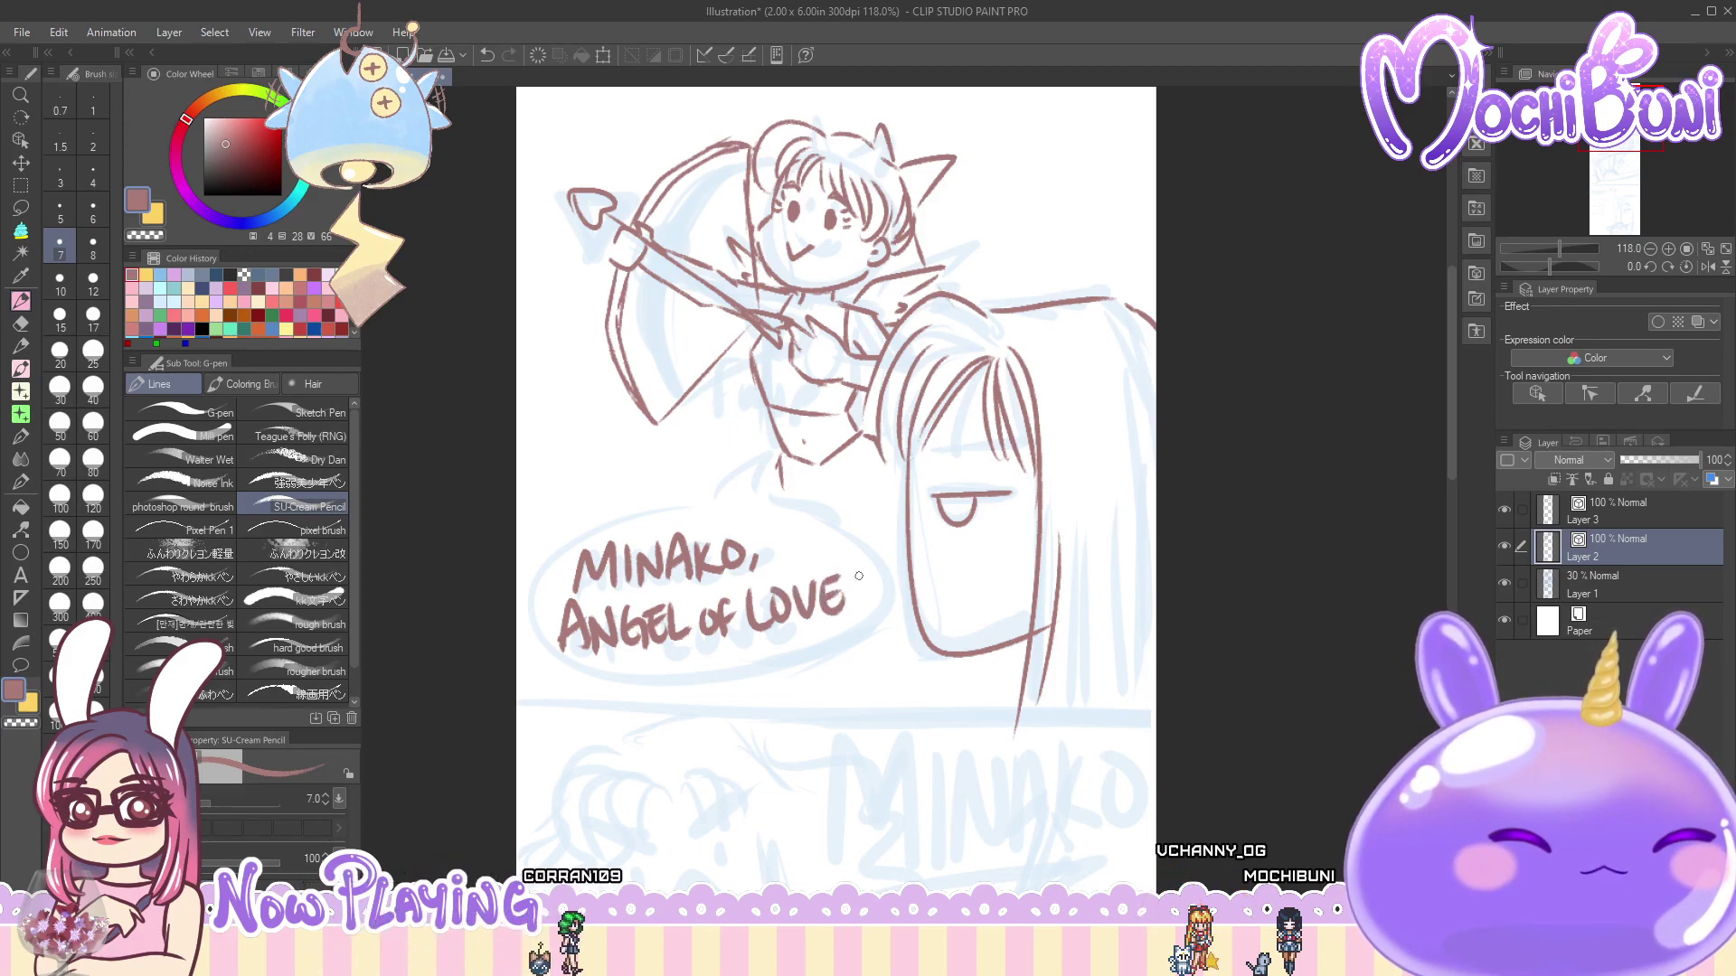
# - With the pencil at size 5, outline the oval speech balloon with its tail, and ink the large face's straight eyebrow
pyautogui.click(60, 219)
pyautogui.moveTo(709, 500)
pyautogui.mouseDown()
pyautogui.moveTo(522, 604)
pyautogui.moveTo(743, 503)
pyautogui.mouseUp()
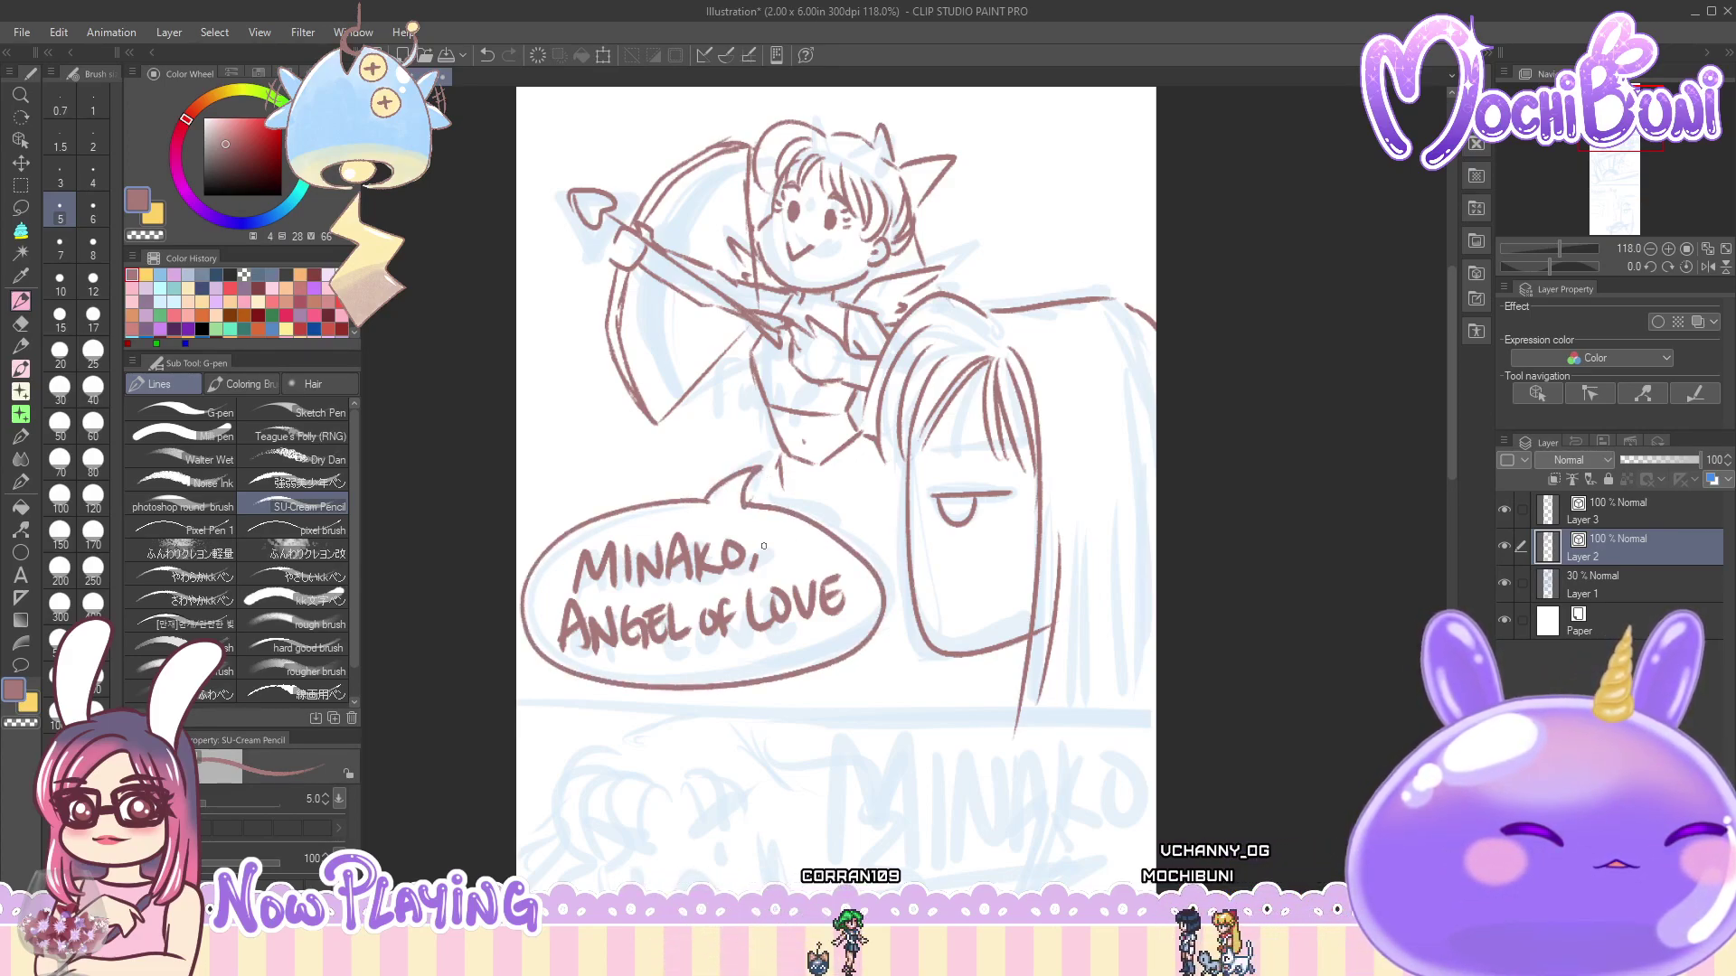
pyautogui.moveTo(712, 500); pyautogui.dragTo(744, 502)
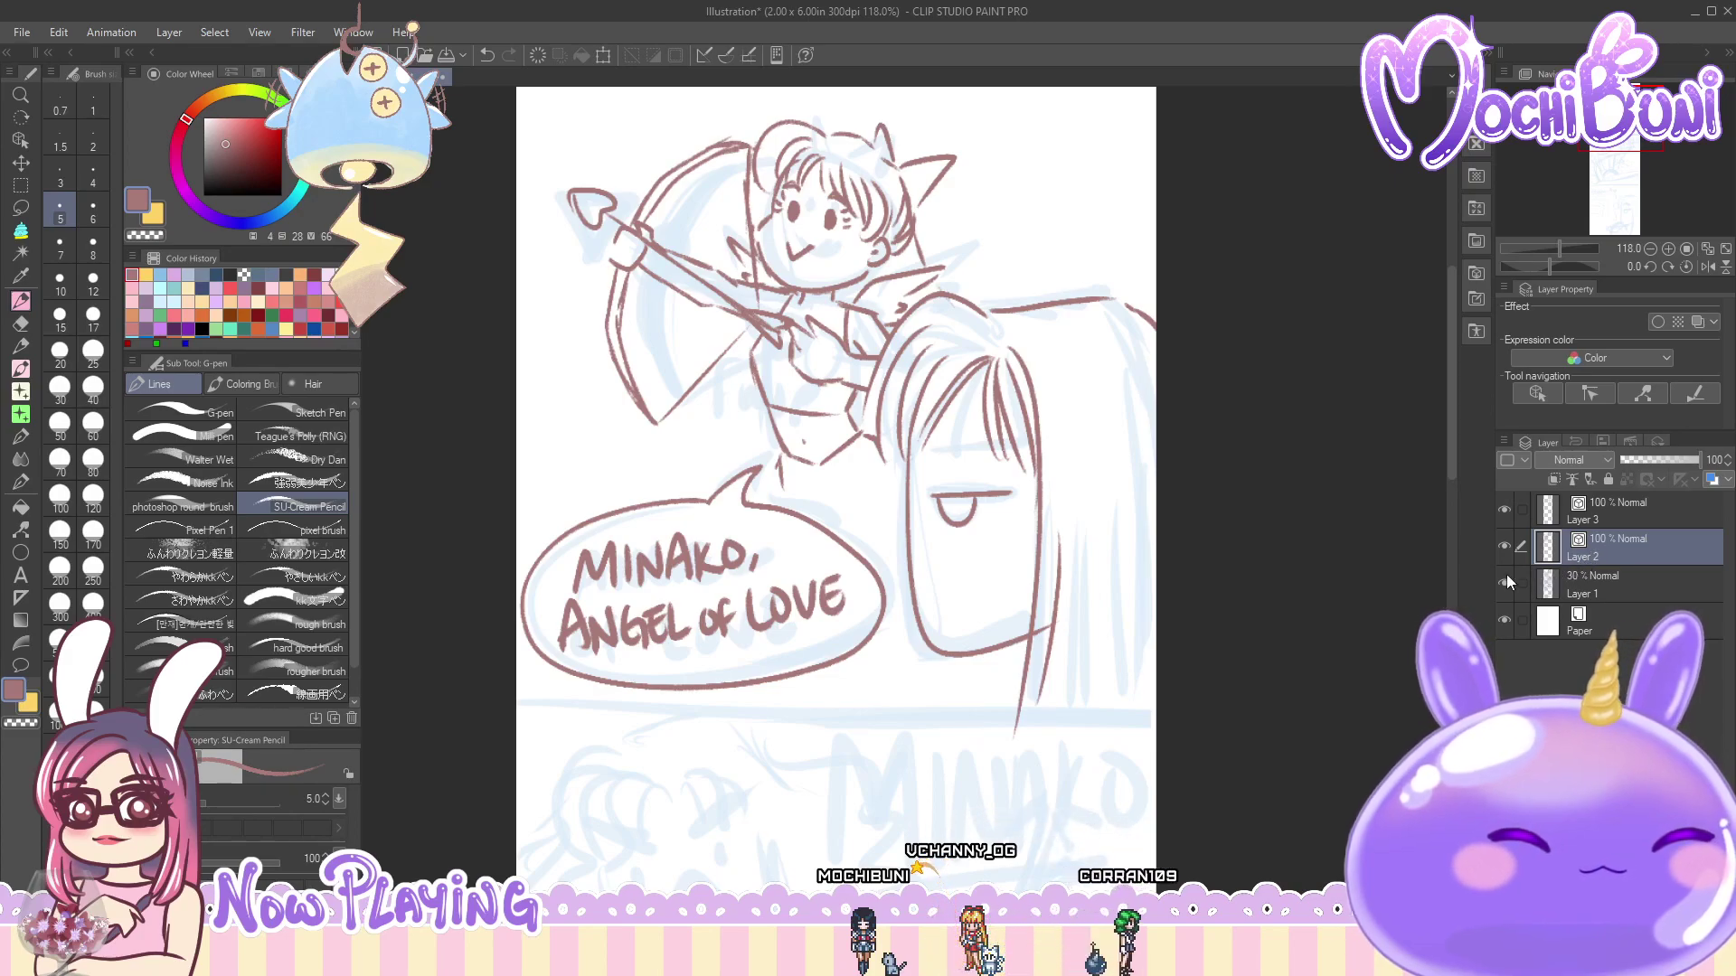
pyautogui.click(62, 258)
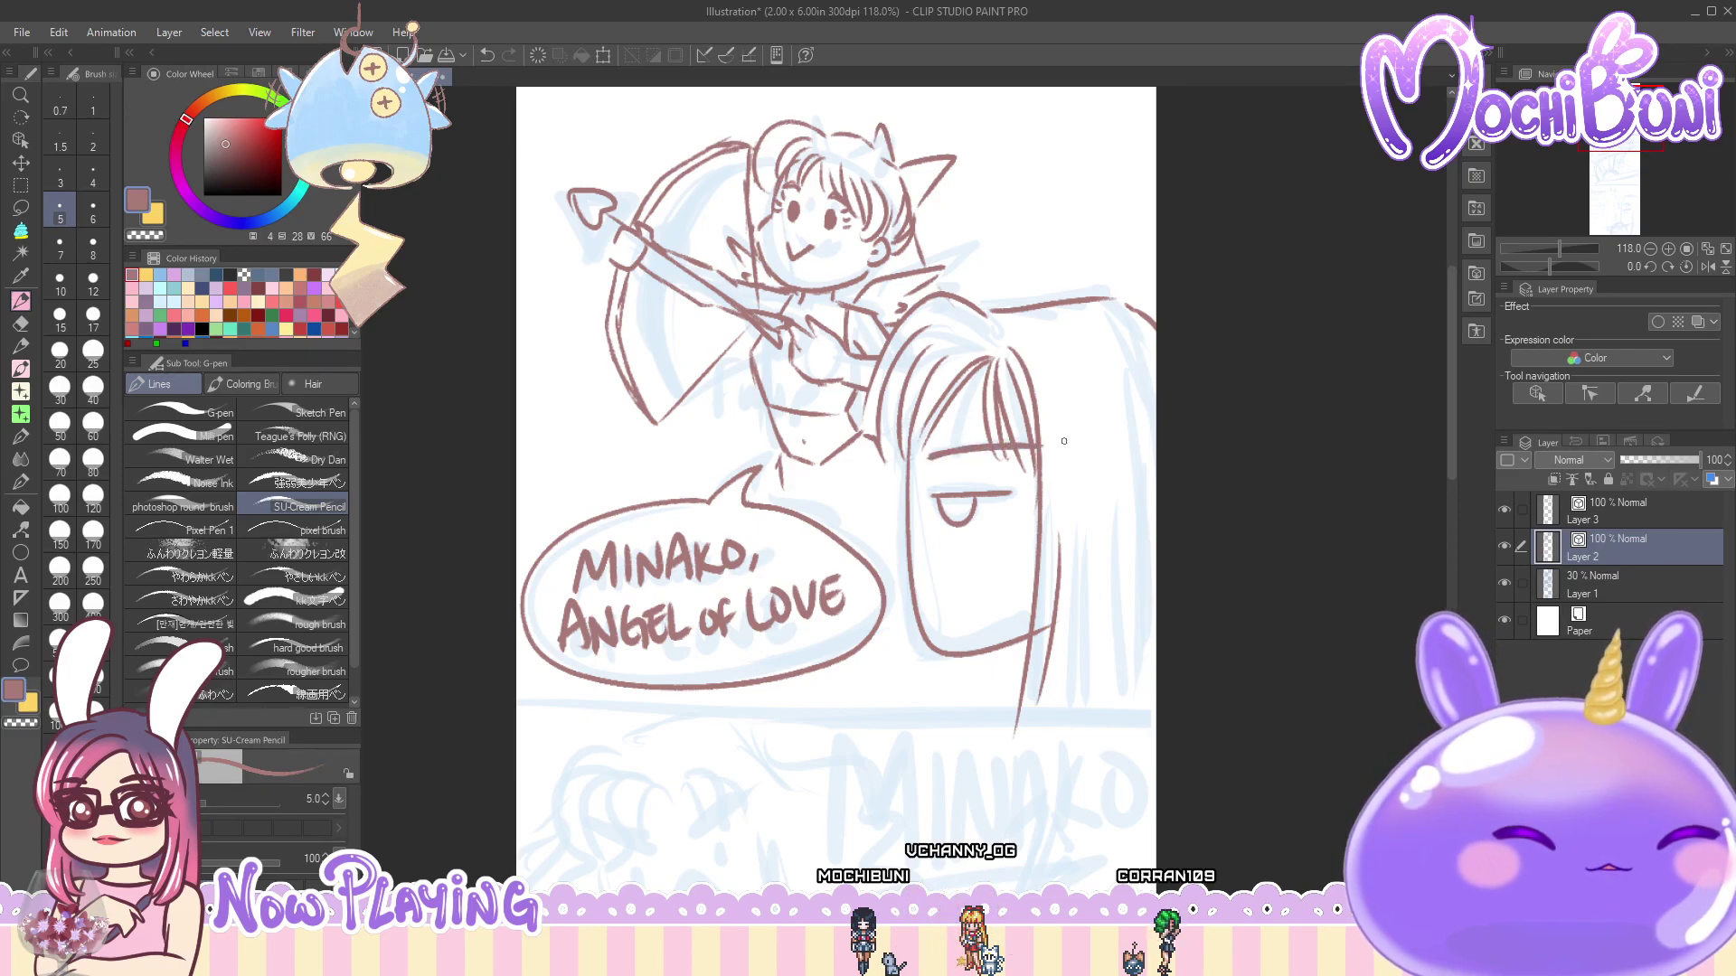
pyautogui.moveTo(942, 462); pyautogui.dragTo(1042, 451)
# - Duplicate Layer 3 with the large face and move the copy down over the sketched face in the bottom panel
pyautogui.moveTo(1450, 453); pyautogui.dragTo(1457, 580)
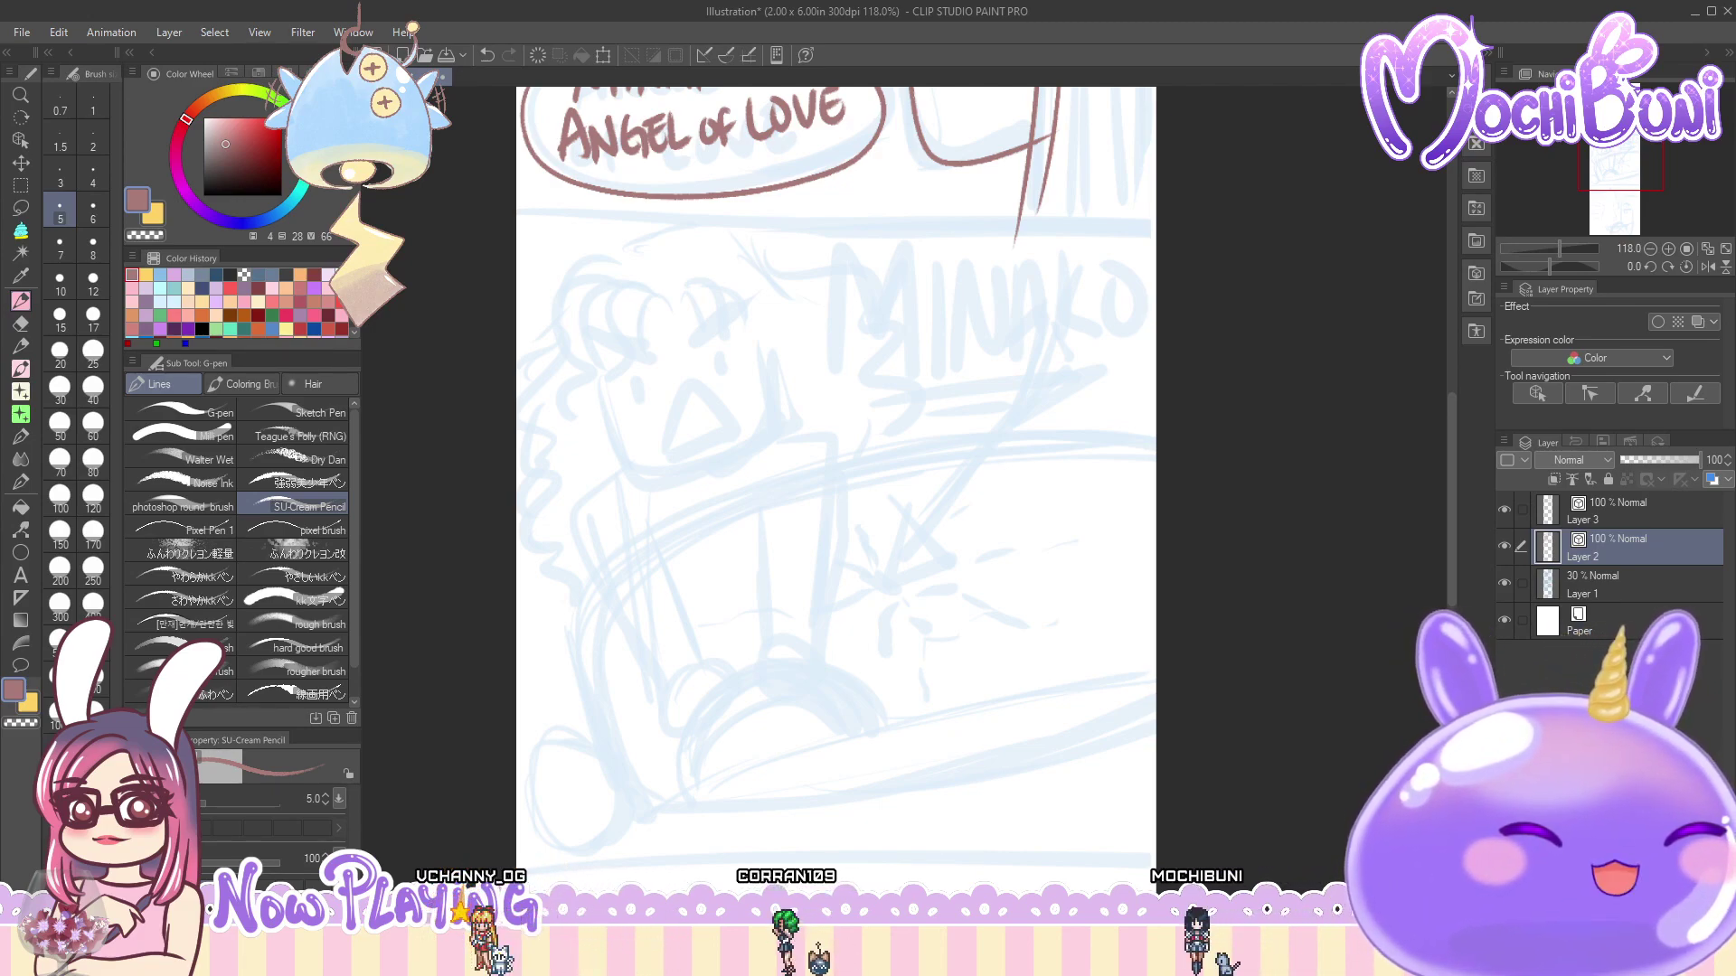
pyautogui.scroll(5, 1453, 534)
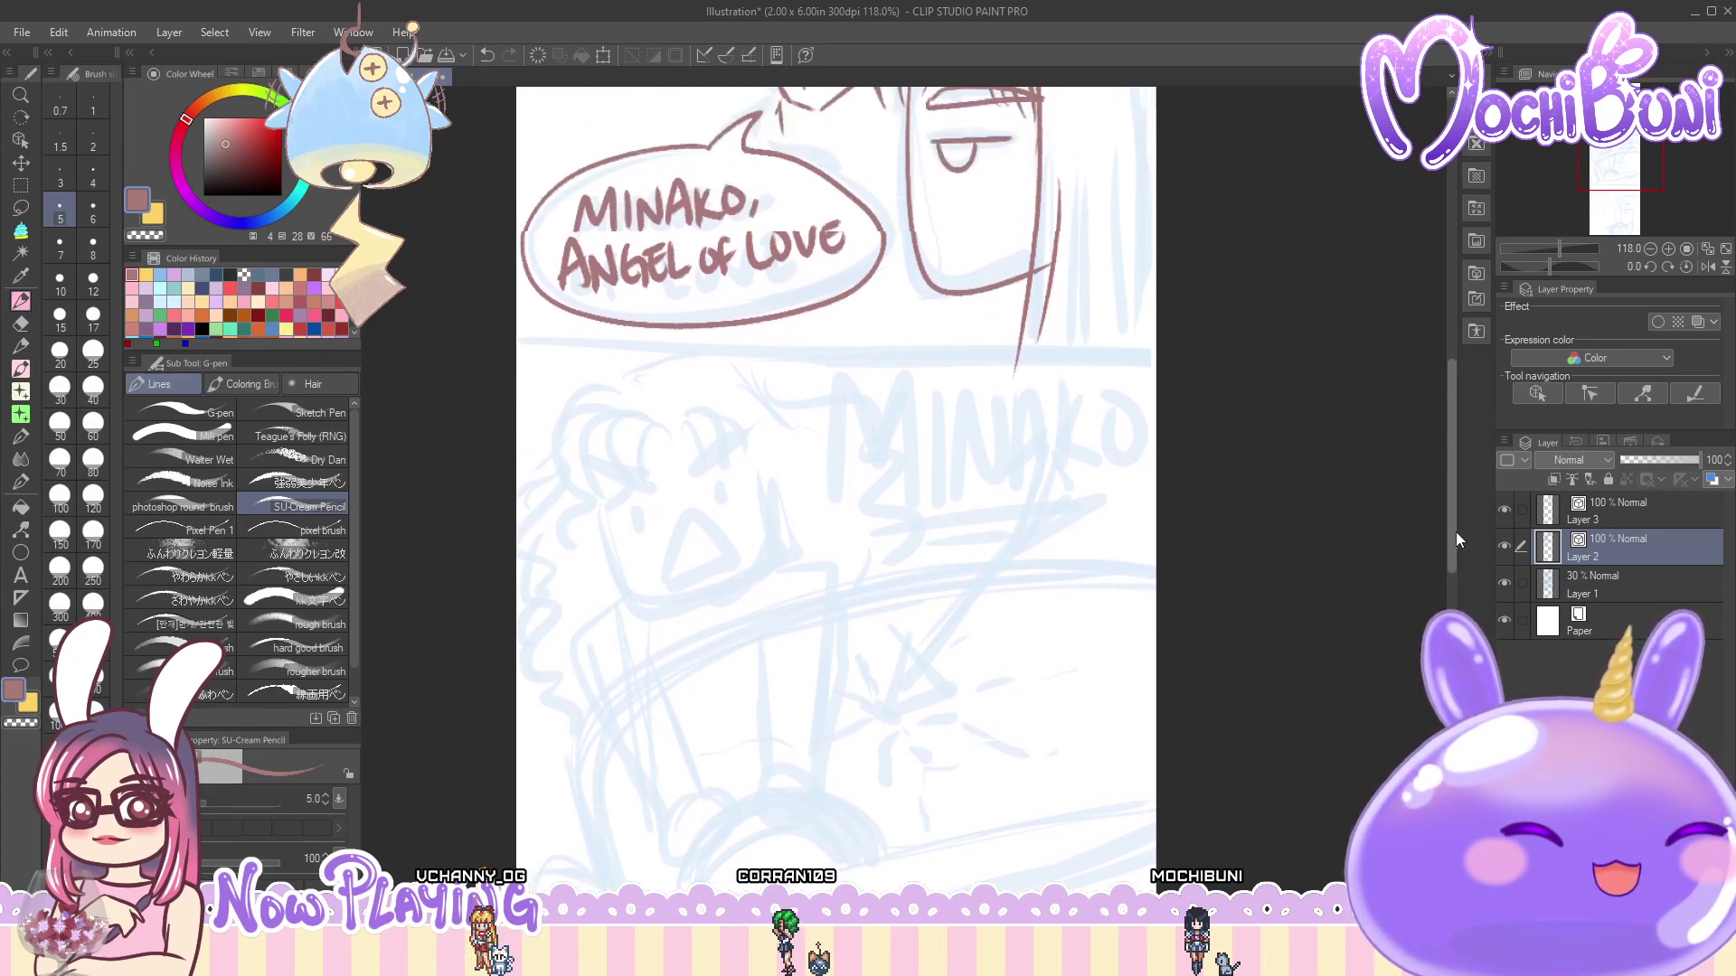
pyautogui.click(1635, 512)
pyautogui.hotkey('ctrl', 'c')
pyautogui.hotkey('ctrl', 'v')
pyautogui.moveTo(1454, 450); pyautogui.dragTo(1454, 631)
pyautogui.press('k')
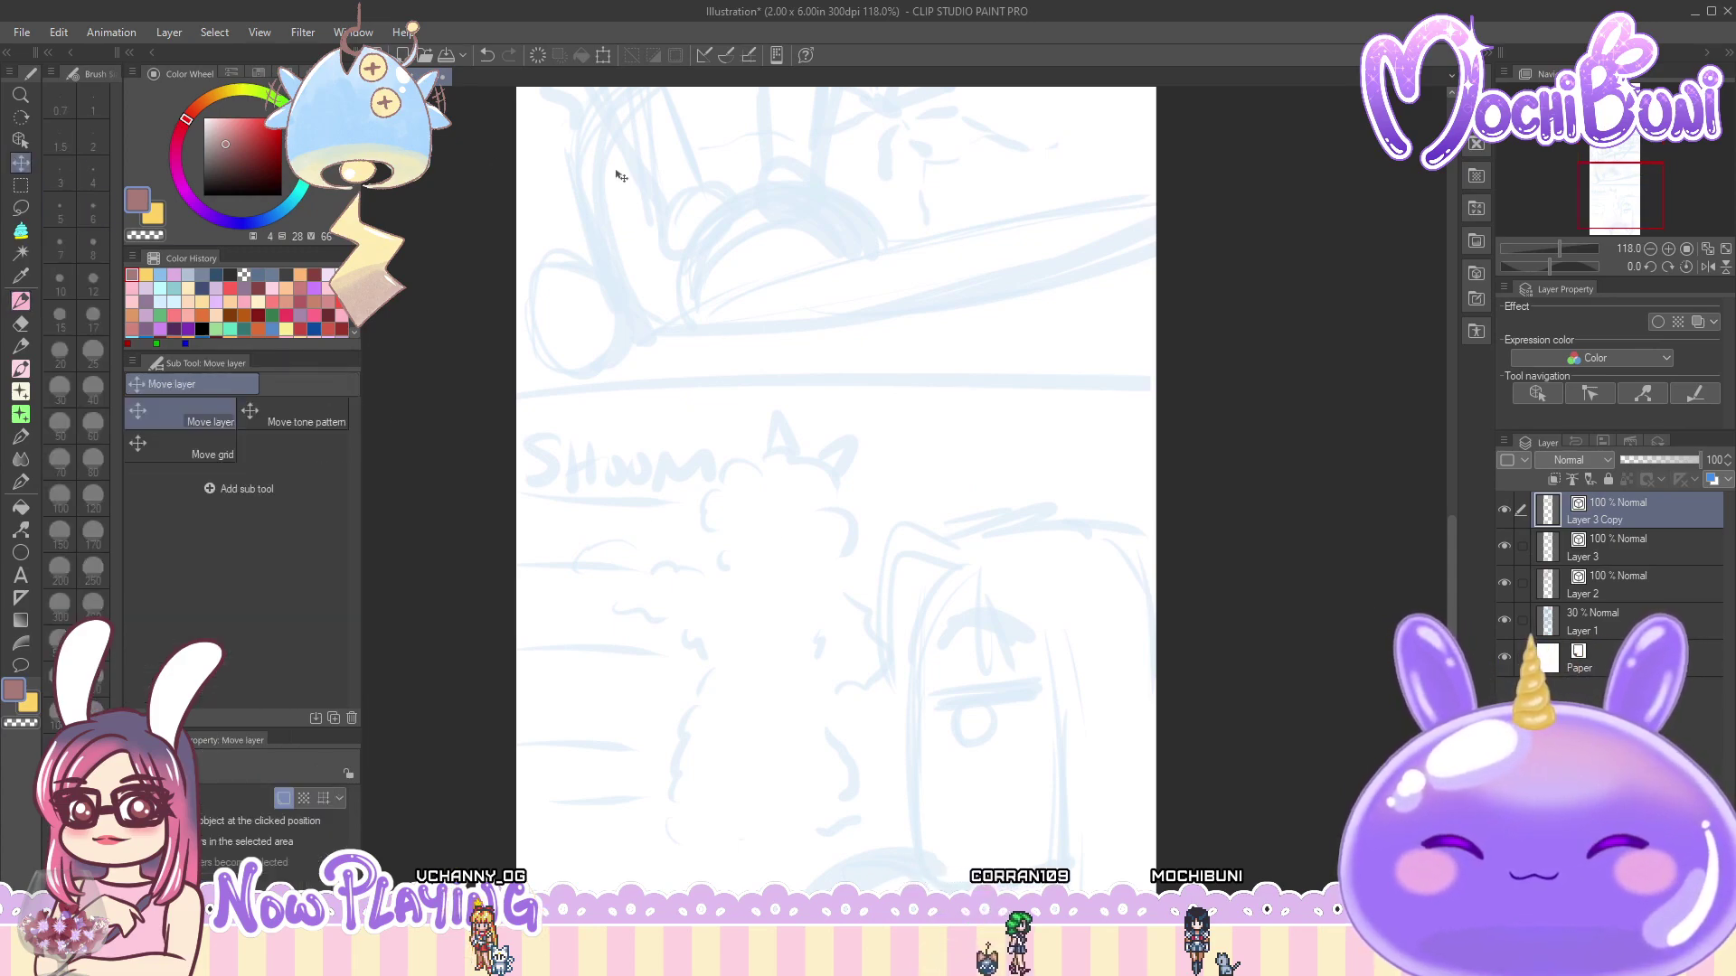
pyautogui.moveTo(1046, 458); pyautogui.dragTo(1094, 809)
pyautogui.moveTo(1096, 404); pyautogui.dragTo(1113, 825)
pyautogui.moveTo(1452, 622); pyautogui.dragTo(1453, 684)
pyautogui.scroll(-1, 1195, 617)
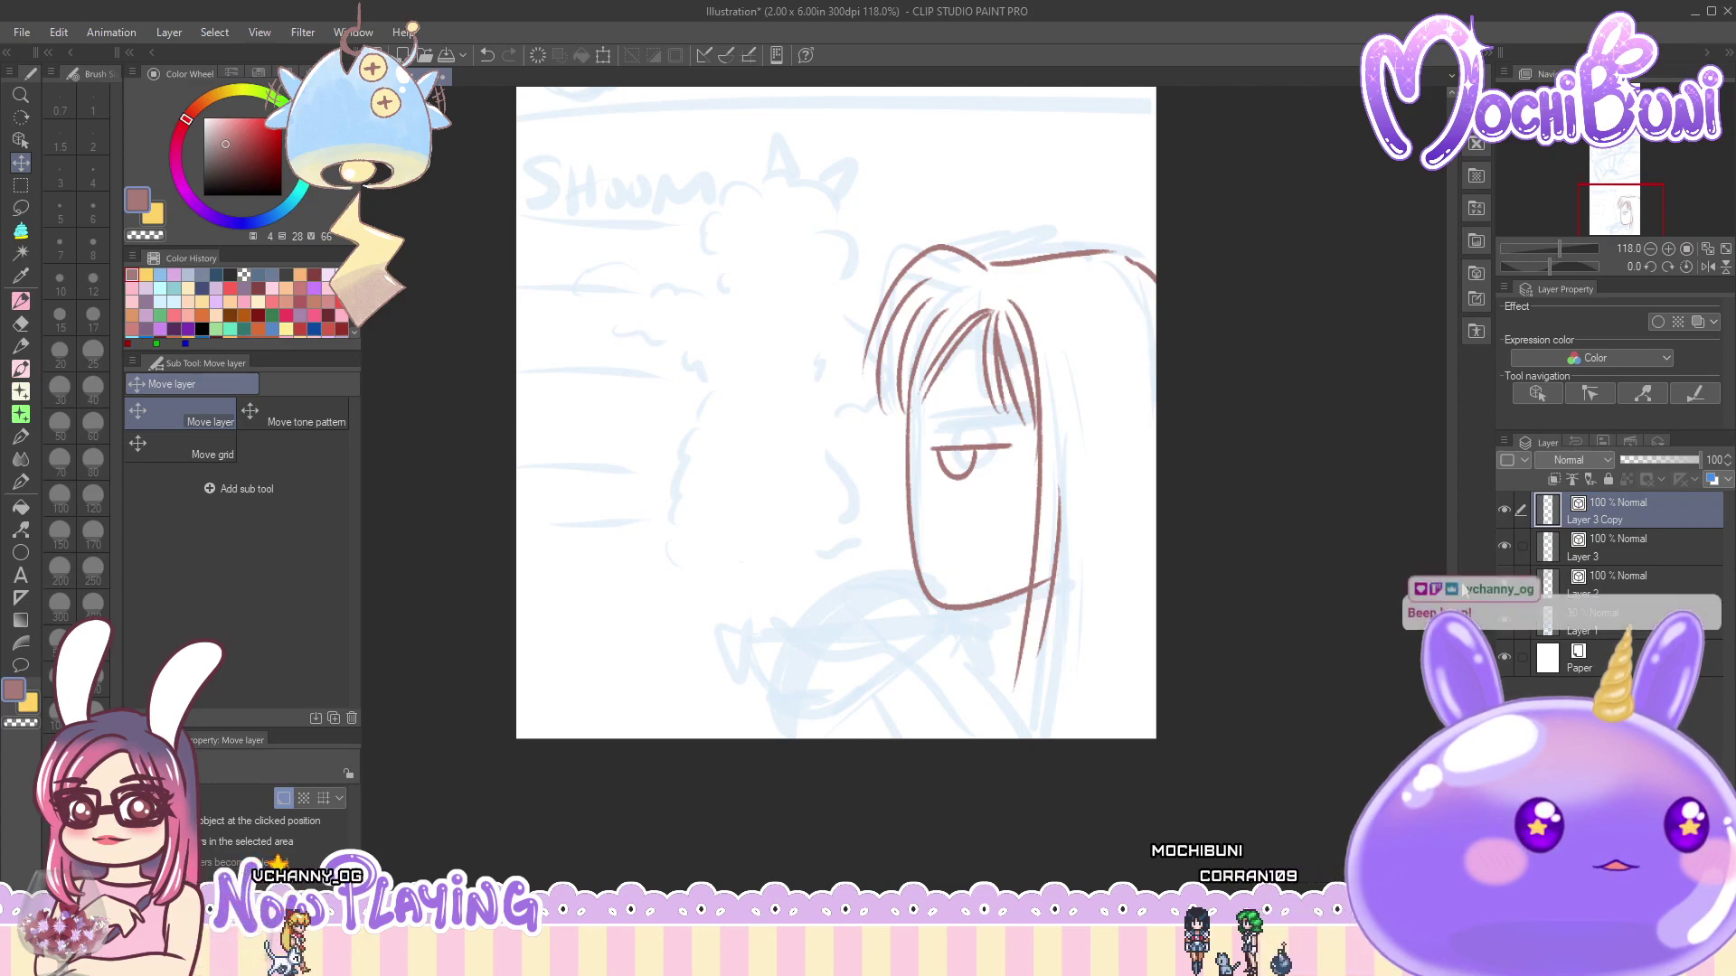
pyautogui.scroll(1, 1261, 666)
pyautogui.moveTo(1263, 671); pyautogui.dragTo(1264, 677)
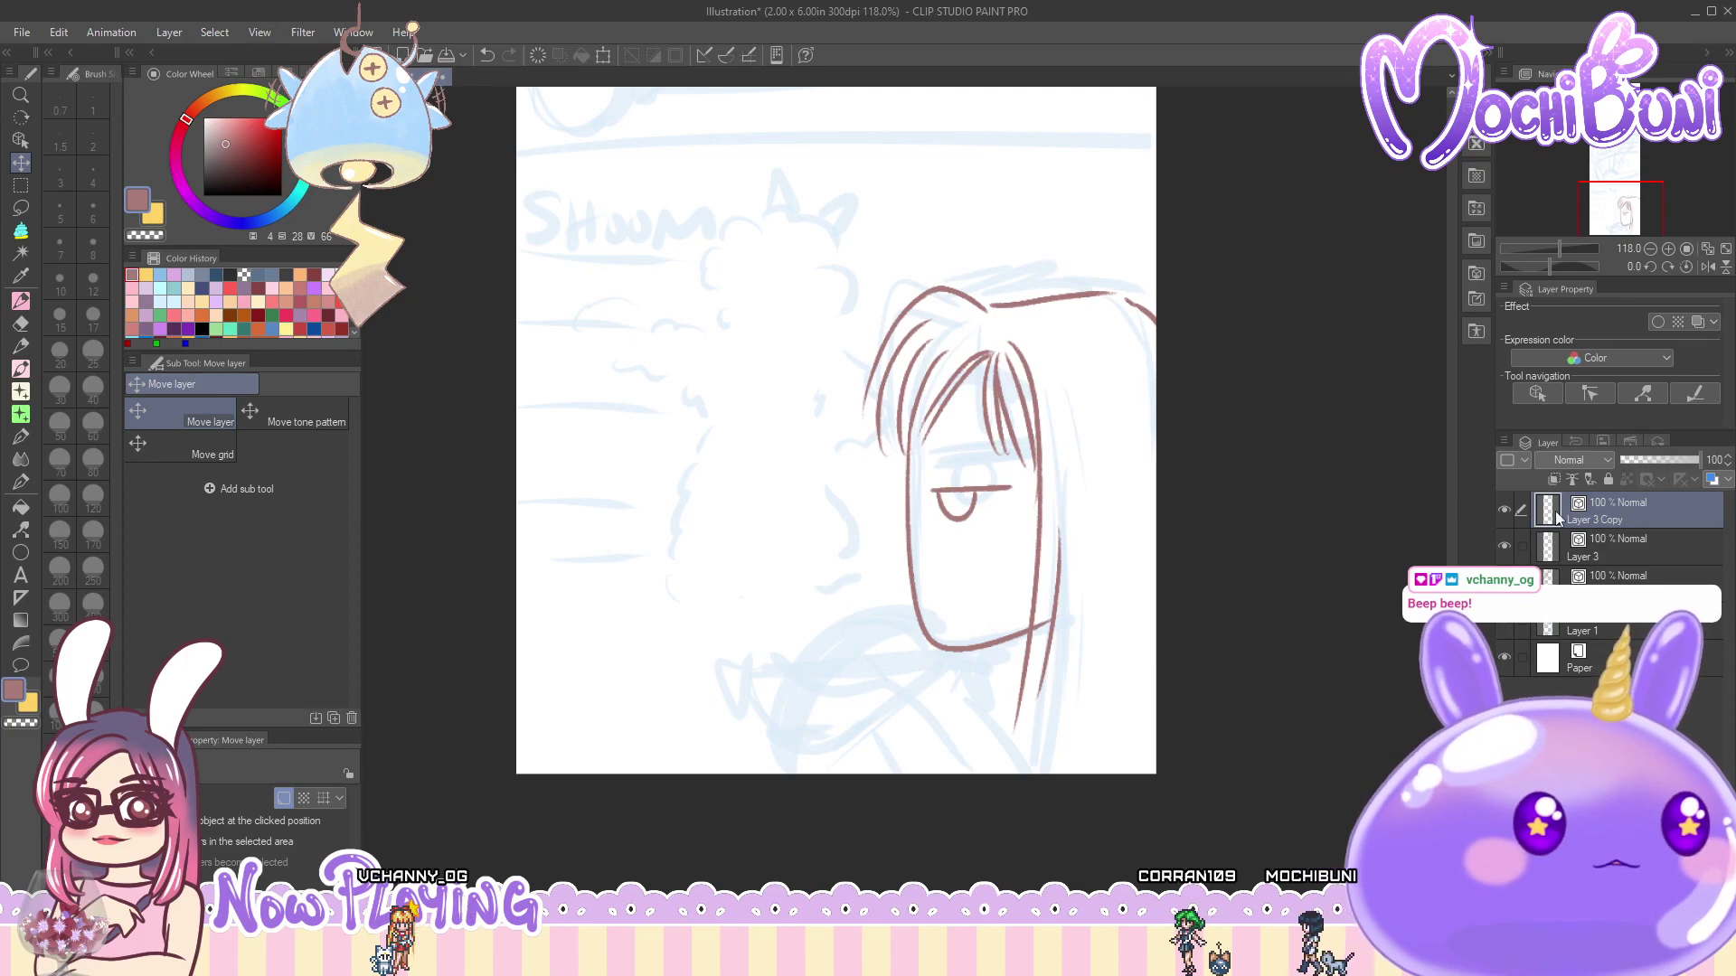
# - Ink the raised open hand and its forearm below the face in the bottom panel with the pencil
pyautogui.click(30, 289)
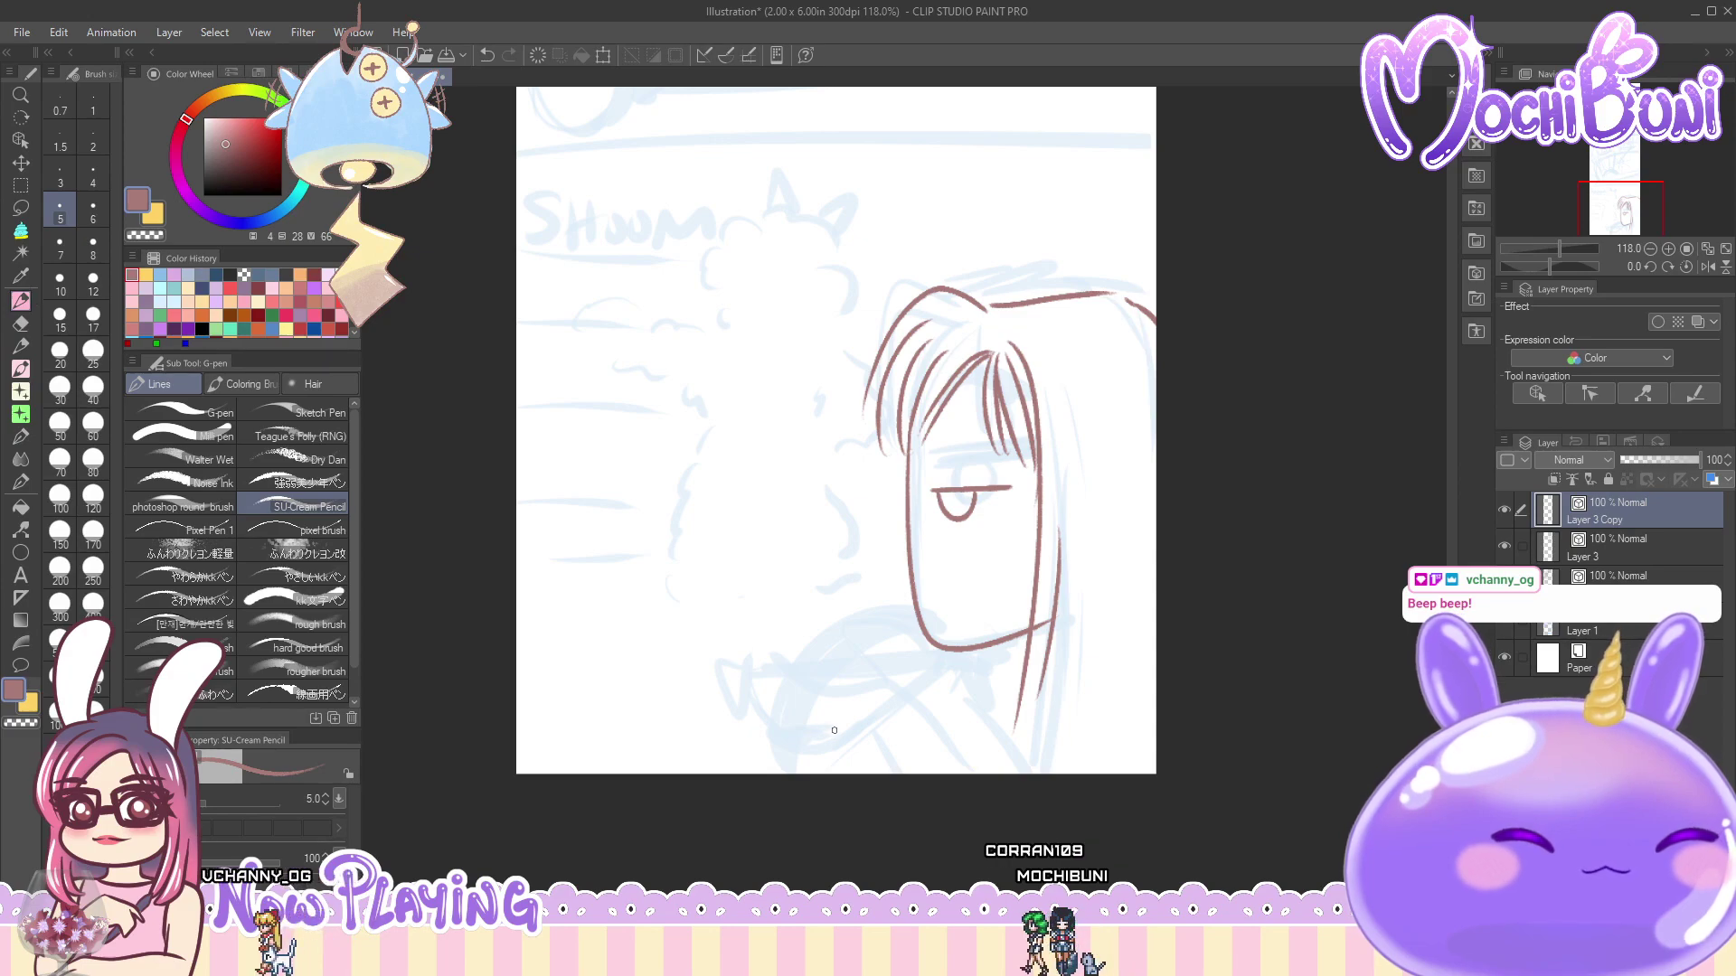
pyautogui.moveTo(833, 740)
pyautogui.mouseDown()
pyautogui.moveTo(781, 738)
pyautogui.moveTo(770, 691)
pyautogui.moveTo(813, 715)
pyautogui.mouseUp()
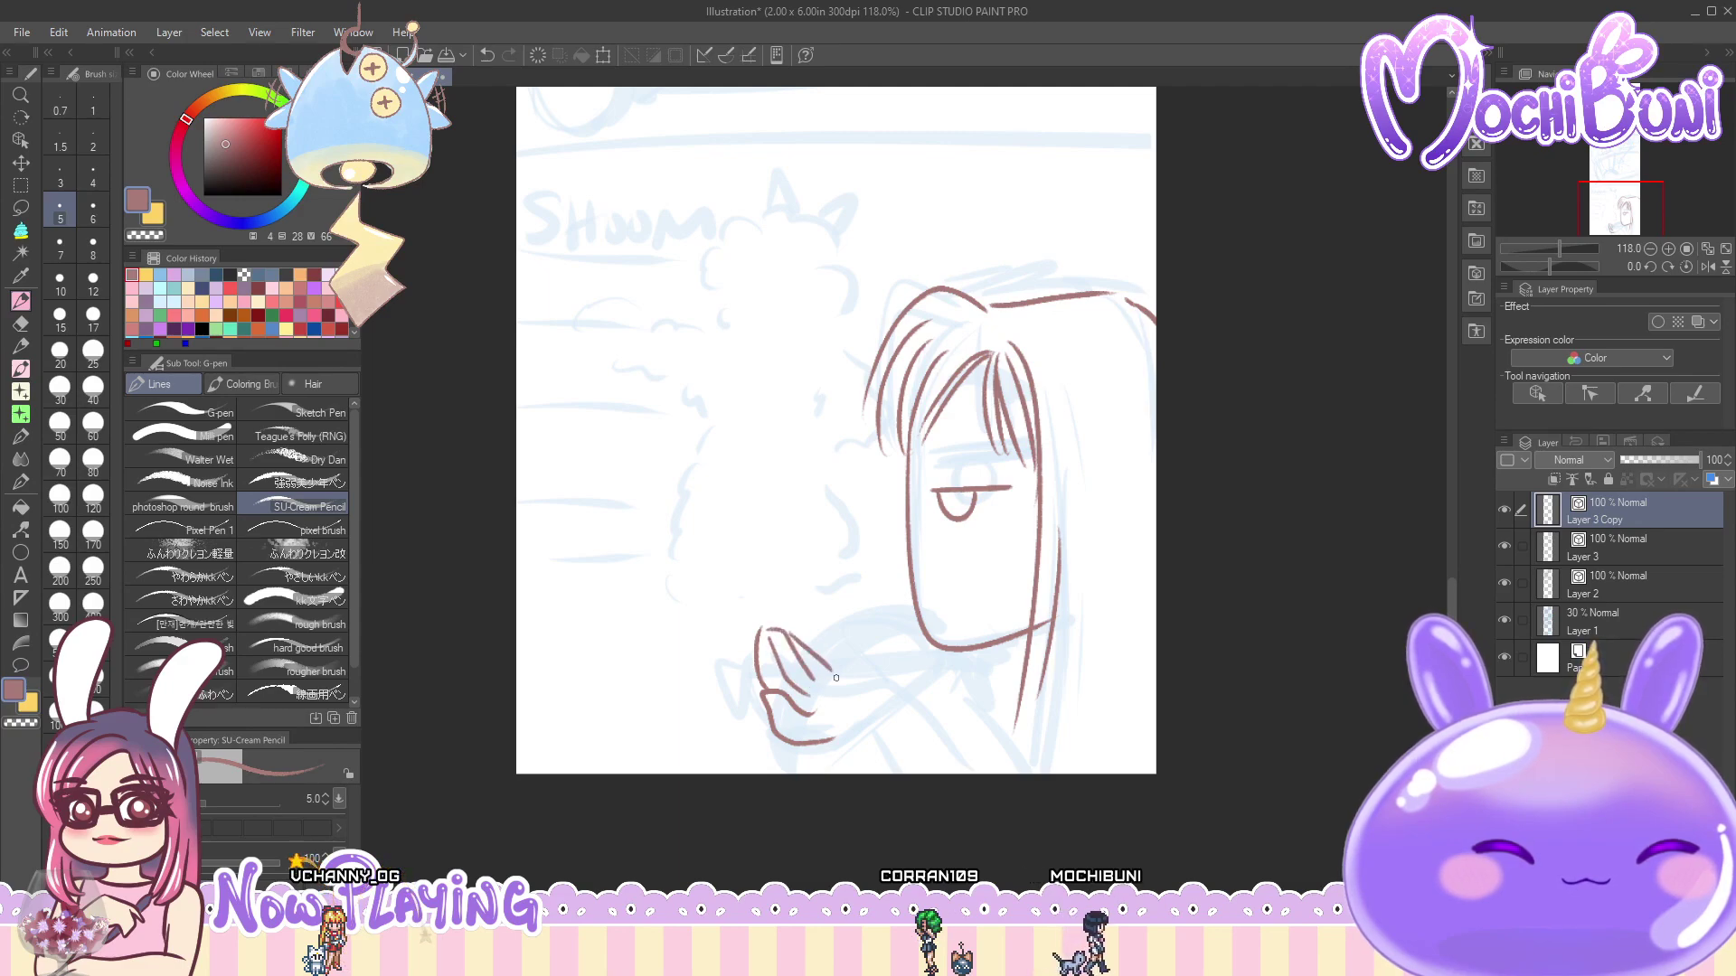
pyautogui.moveTo(815, 644); pyautogui.dragTo(869, 671)
pyautogui.hotkey('ctrl', 'z')
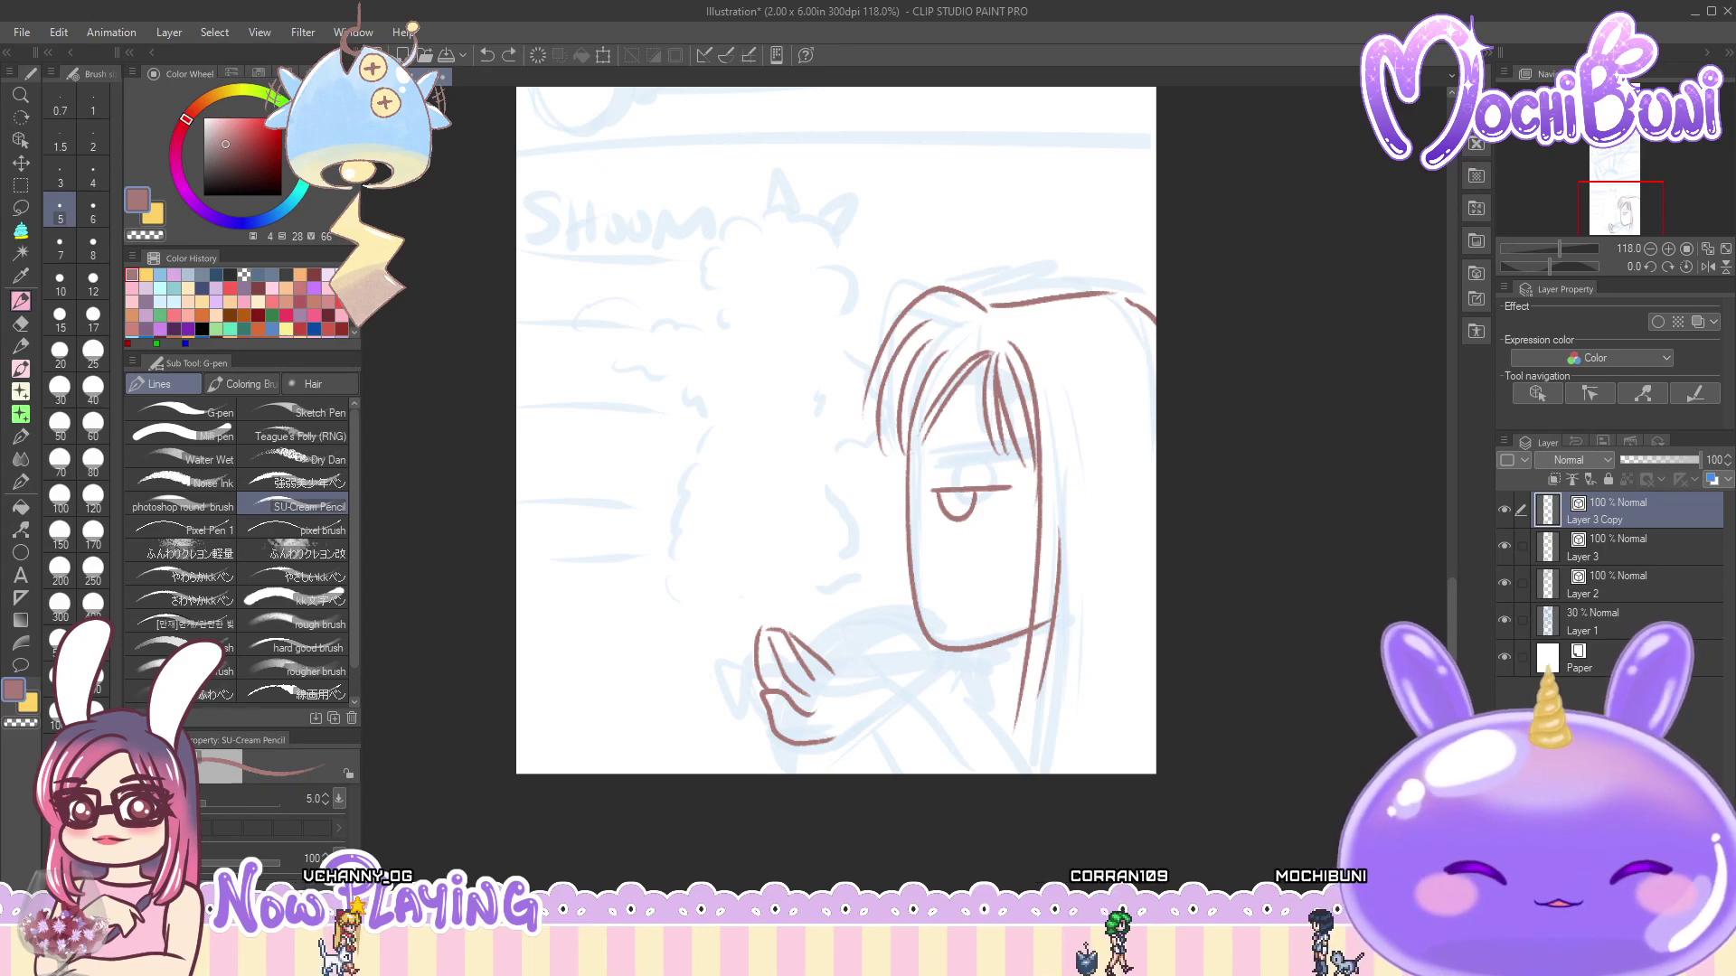
pyautogui.moveTo(814, 652)
pyautogui.mouseDown()
pyautogui.moveTo(901, 707)
pyautogui.moveTo(866, 773)
pyautogui.mouseUp()
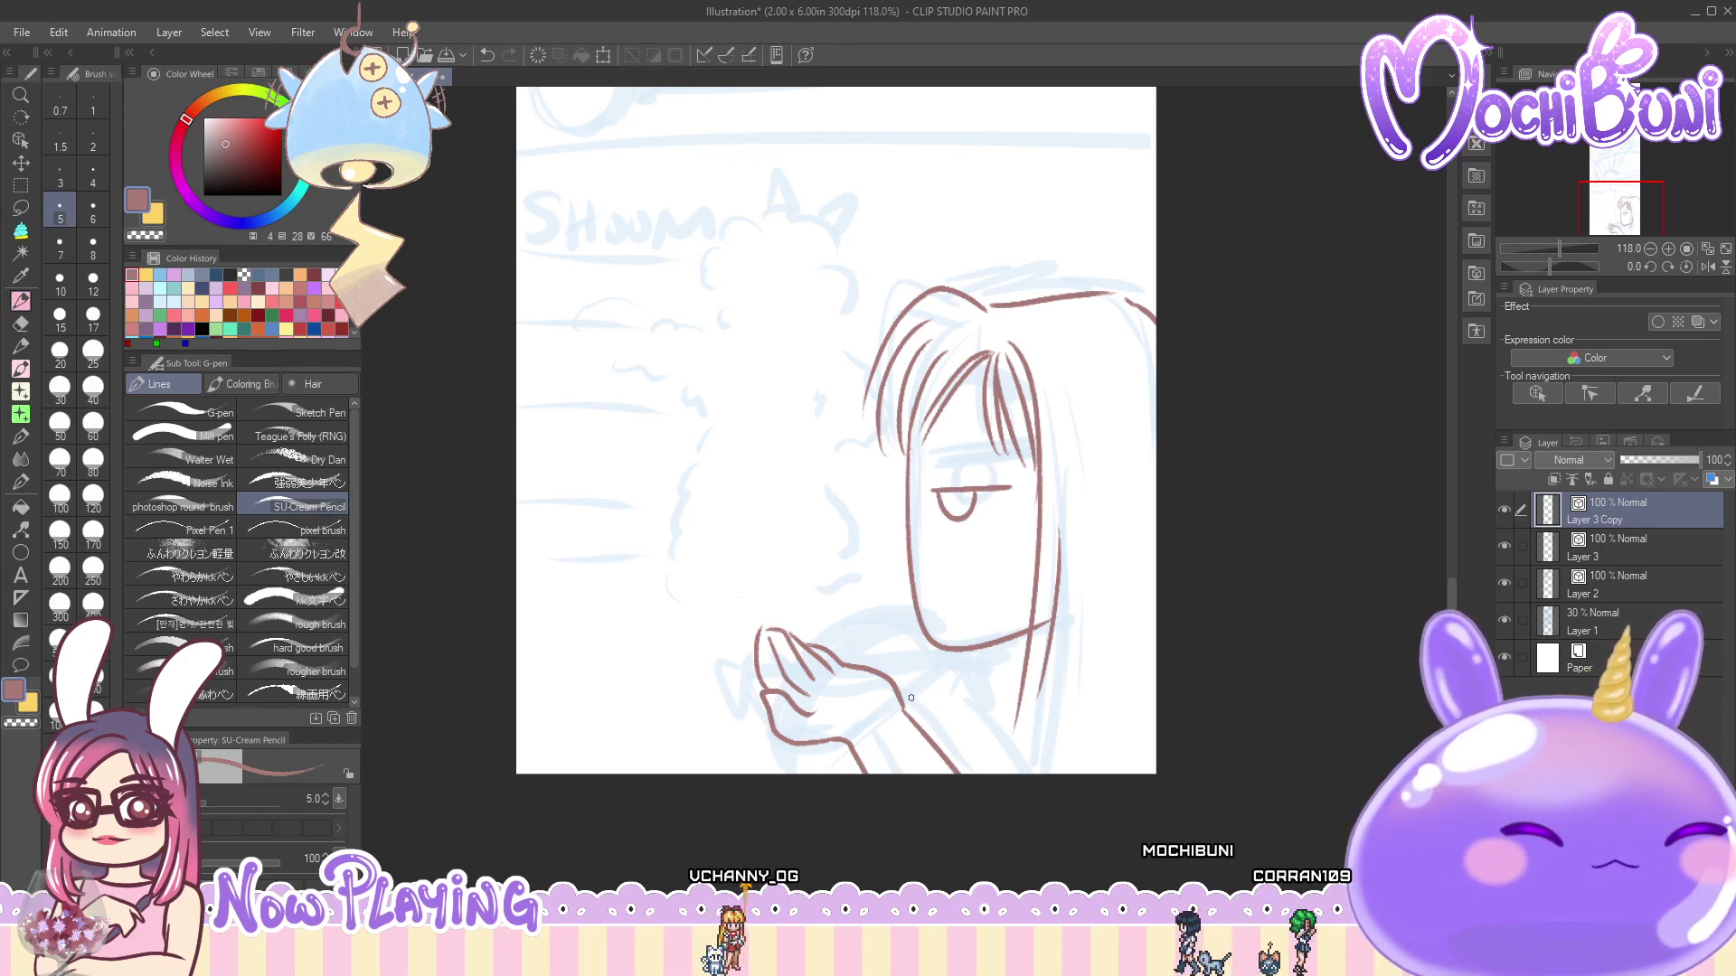
pyautogui.moveTo(874, 631); pyautogui.dragTo(891, 663)
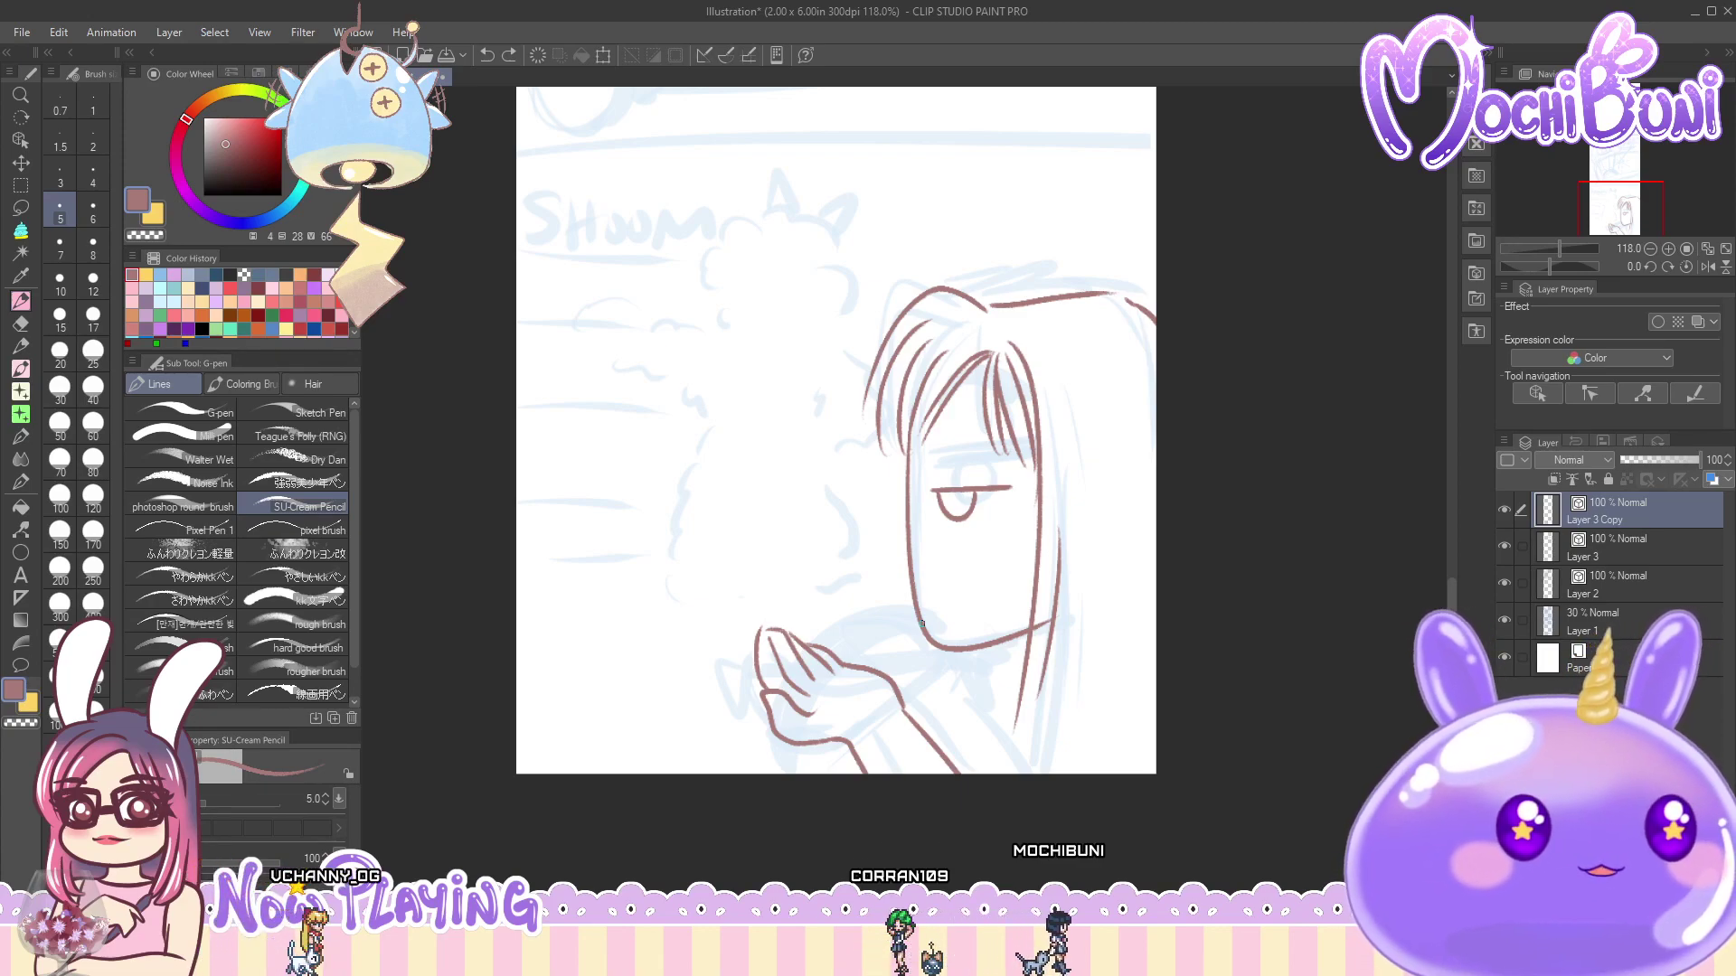
# - Lasso the inked hand and forearm, and make a horizontally flipped copy on its own layer
pyautogui.click(21, 207)
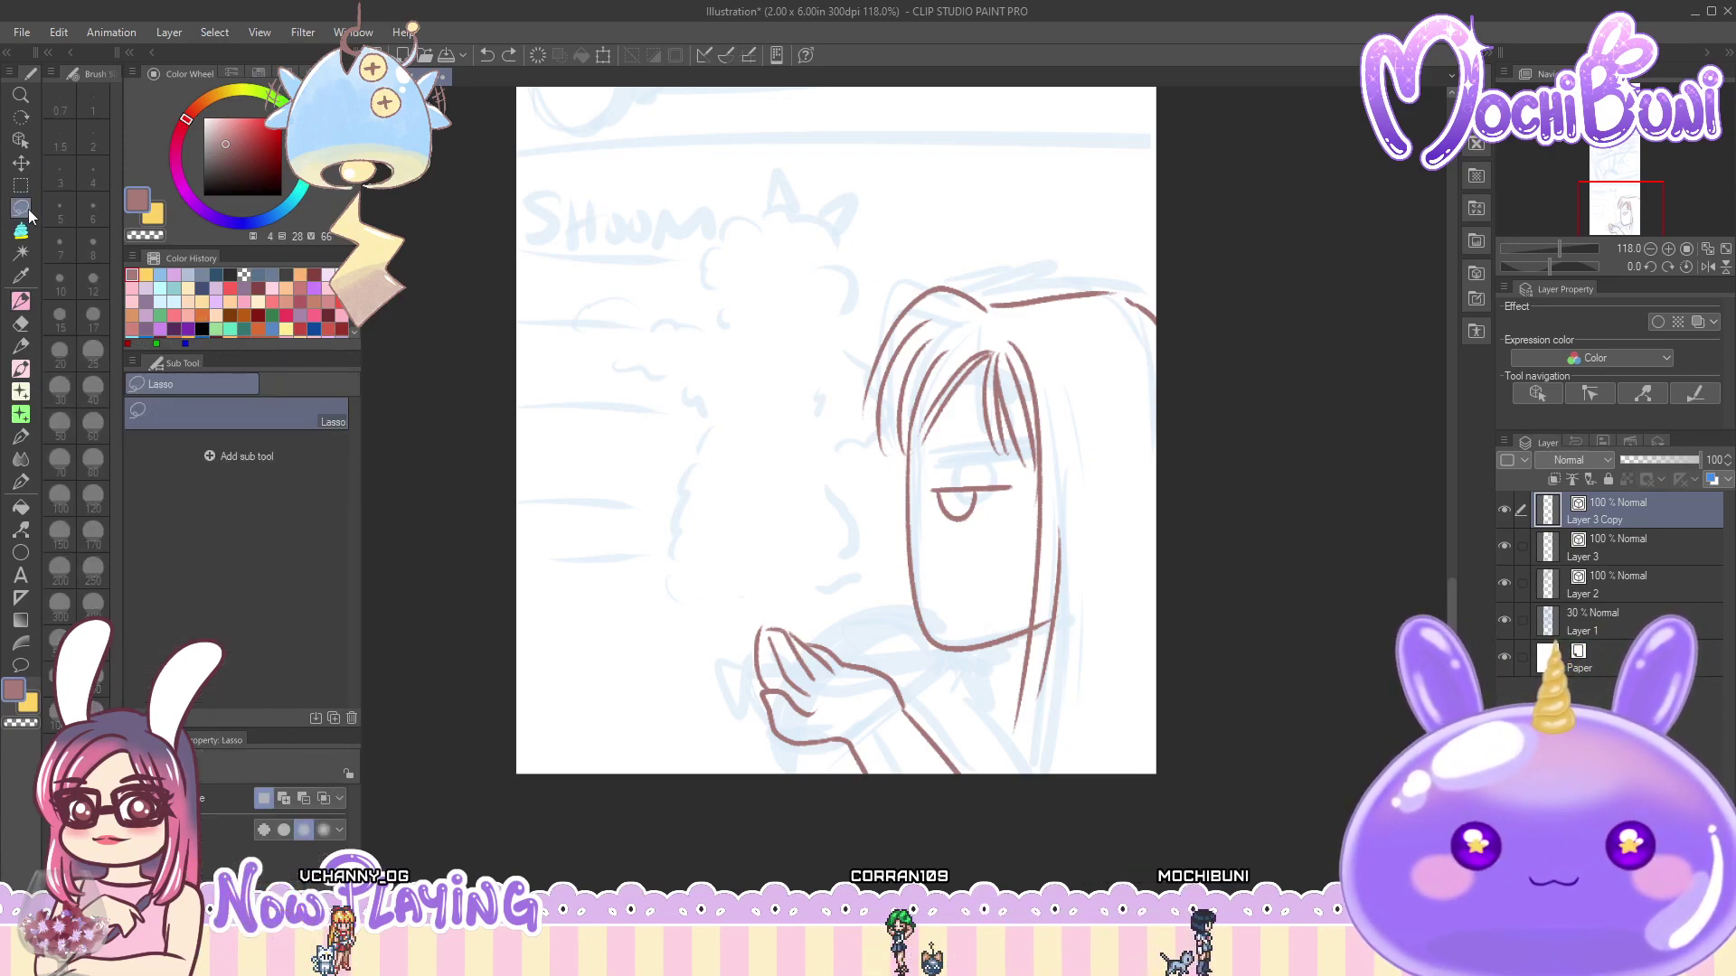
pyautogui.moveTo(902, 641)
pyautogui.mouseDown()
pyautogui.moveTo(824, 849)
pyautogui.moveTo(973, 733)
pyautogui.mouseUp()
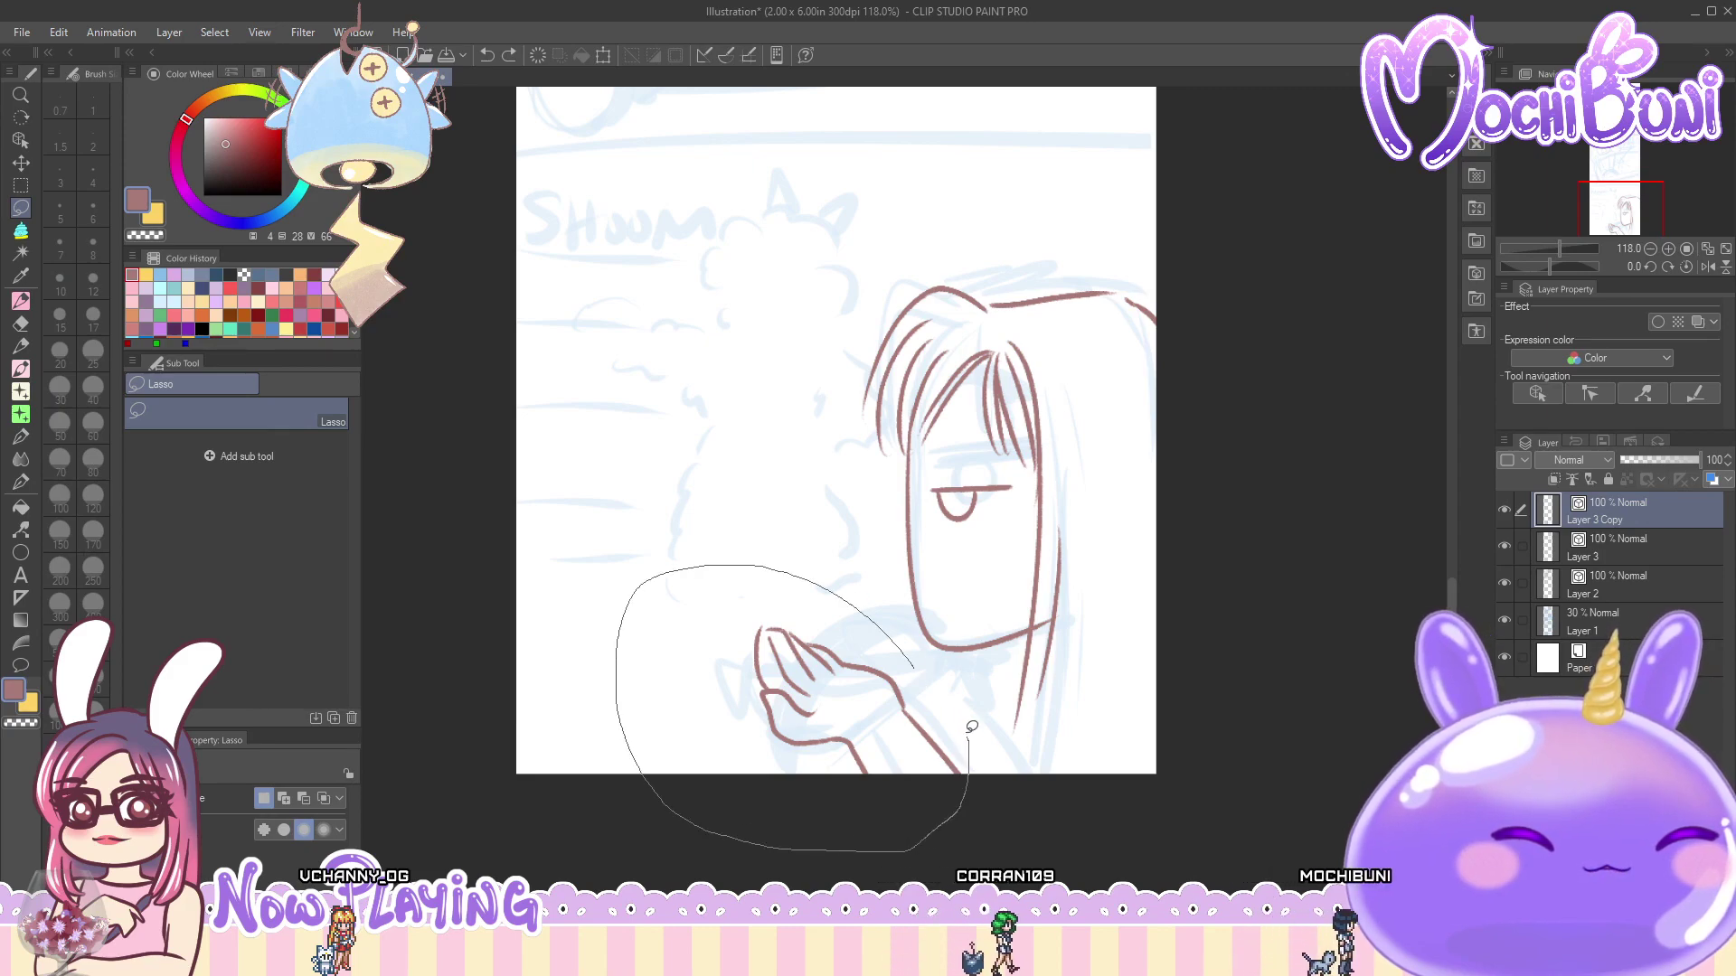
pyautogui.moveTo(917, 651); pyautogui.dragTo(904, 647)
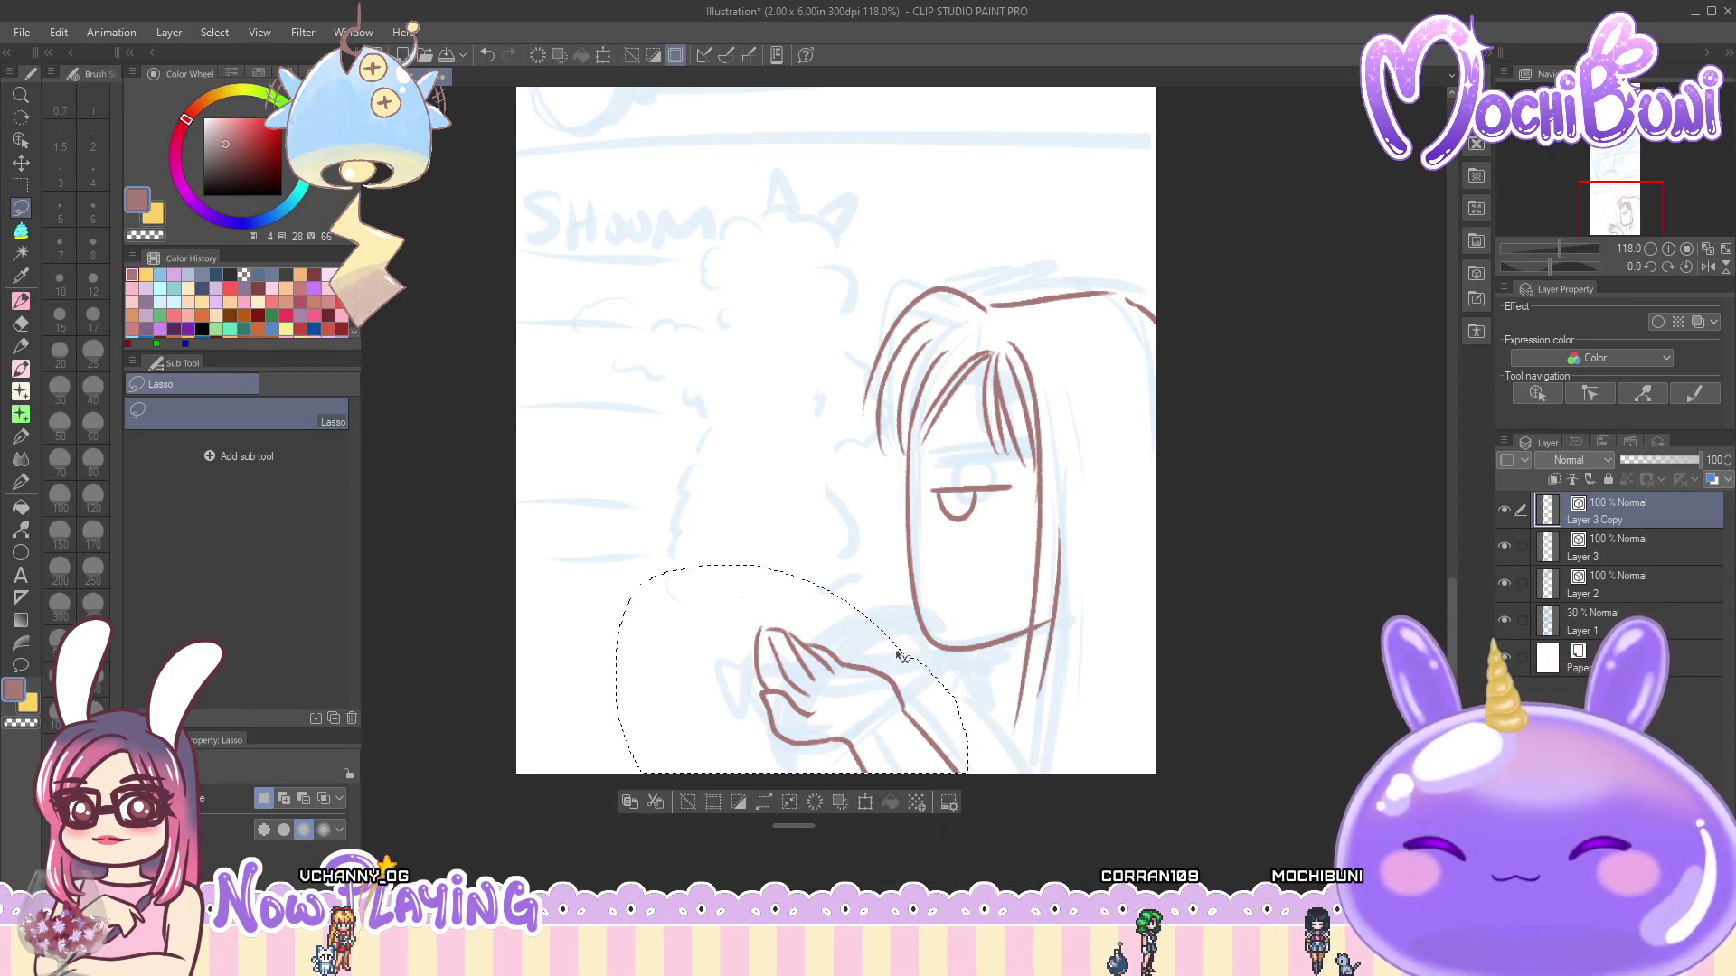
pyautogui.click(51, 34)
pyautogui.moveTo(233, 498)
pyautogui.click(434, 660)
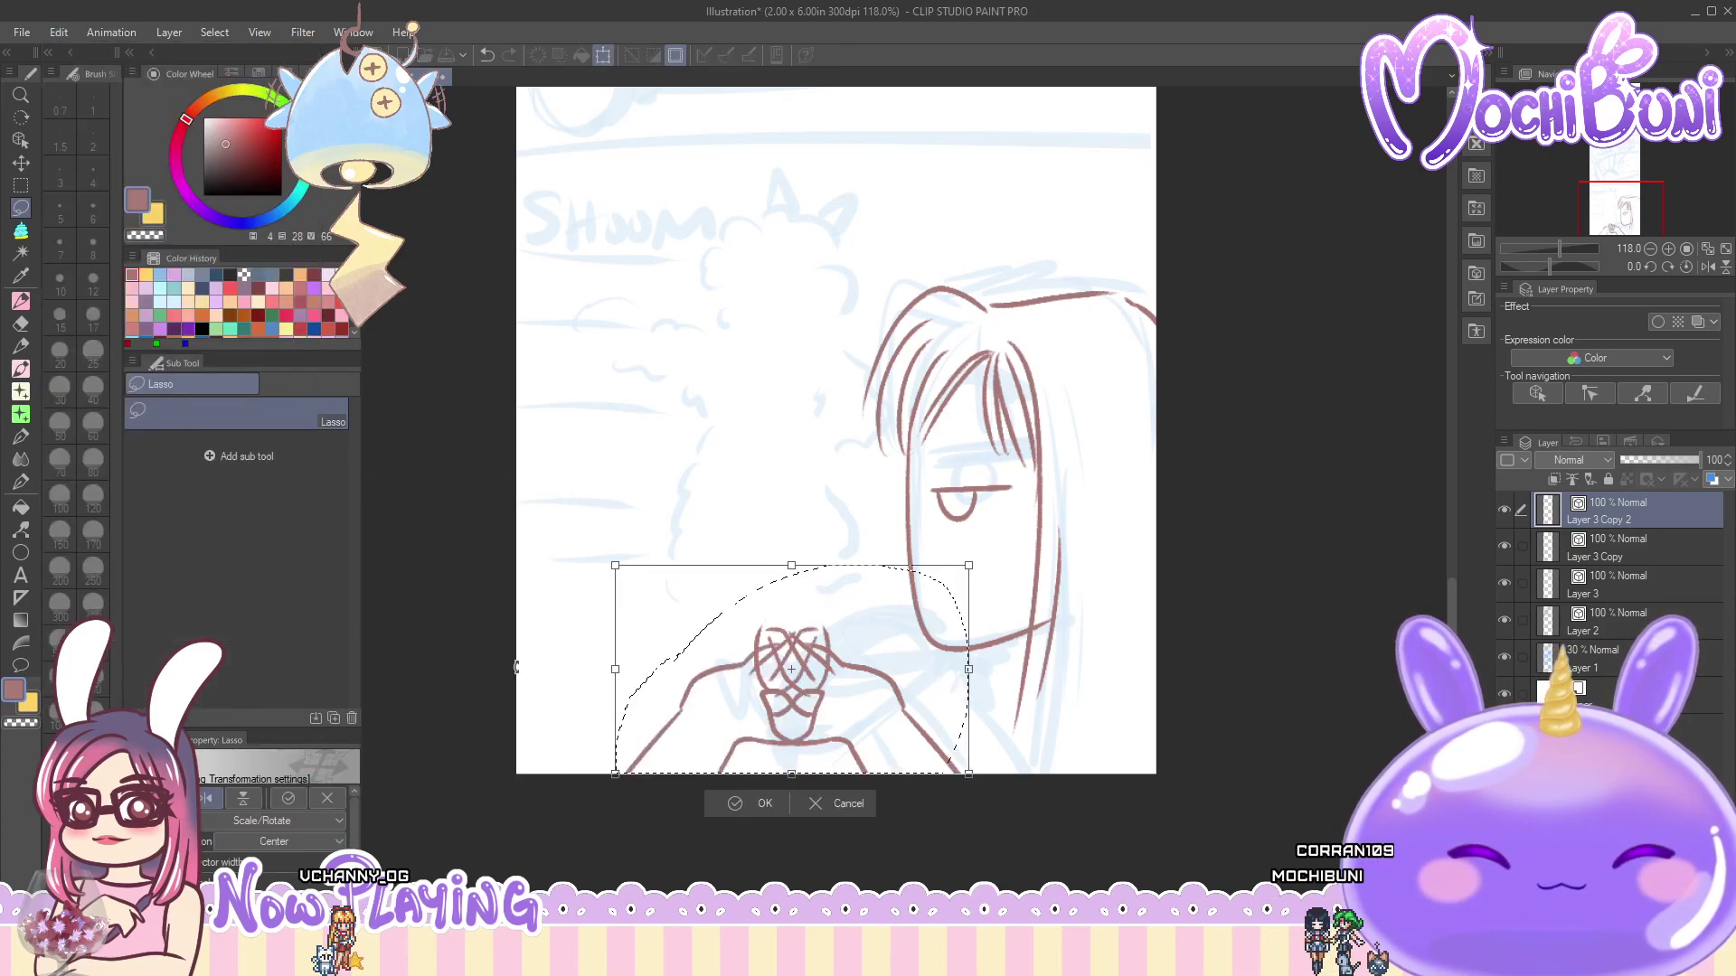
# - Rotate the flipped hand copy counterclockwise and place it upright over the face's lower jaw
pyautogui.moveTo(927, 737); pyautogui.dragTo(1115, 754)
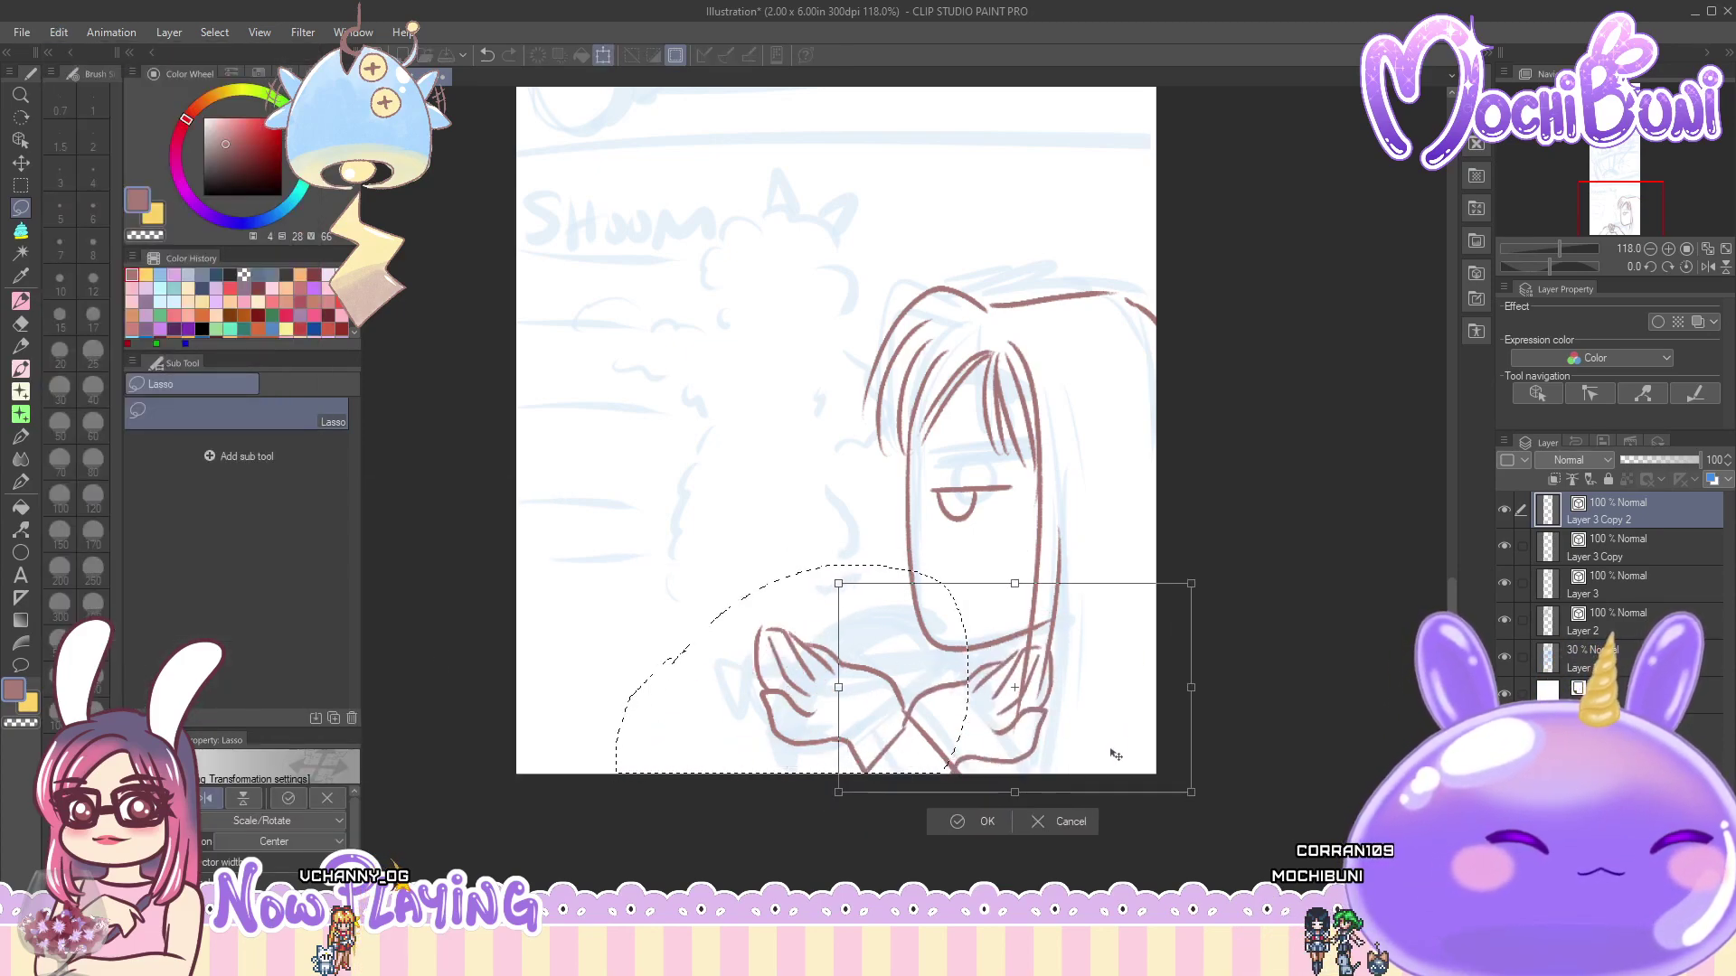
pyautogui.moveTo(1140, 879); pyautogui.dragTo(1193, 608)
pyautogui.moveTo(1091, 749); pyautogui.dragTo(983, 687)
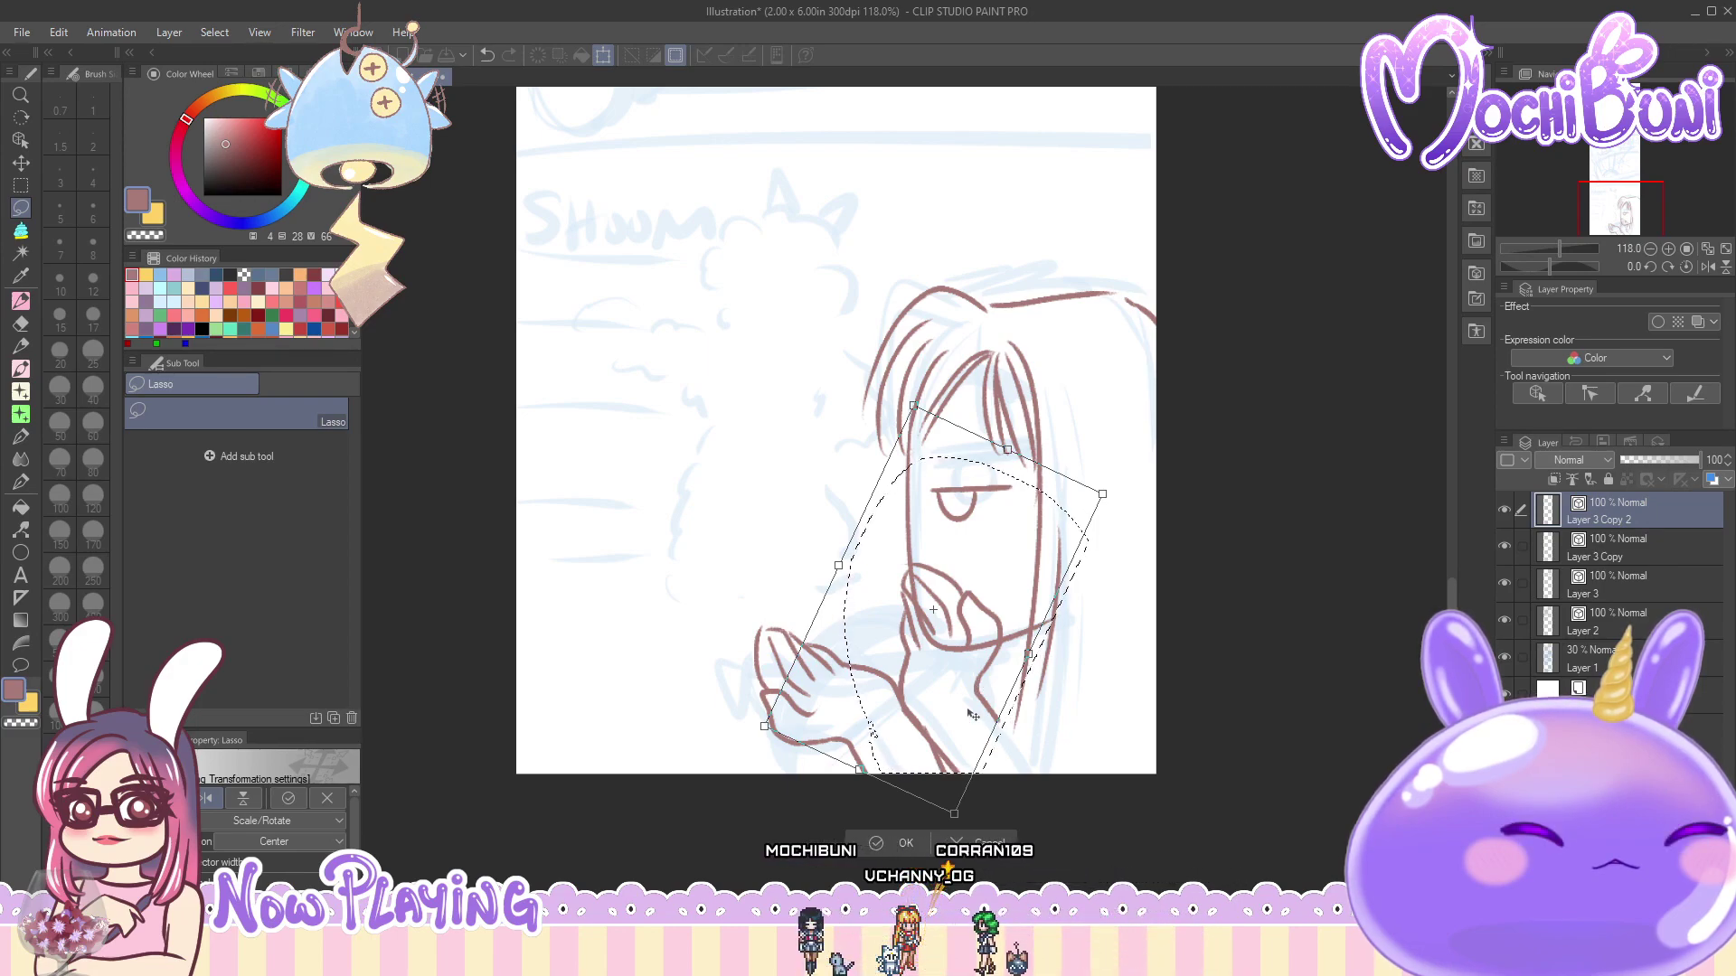
pyautogui.click(921, 841)
# - On Layer 3 Copy, lasso the original hand and shift it slightly left and down, away from the face
pyautogui.hotkey('alt', '[')
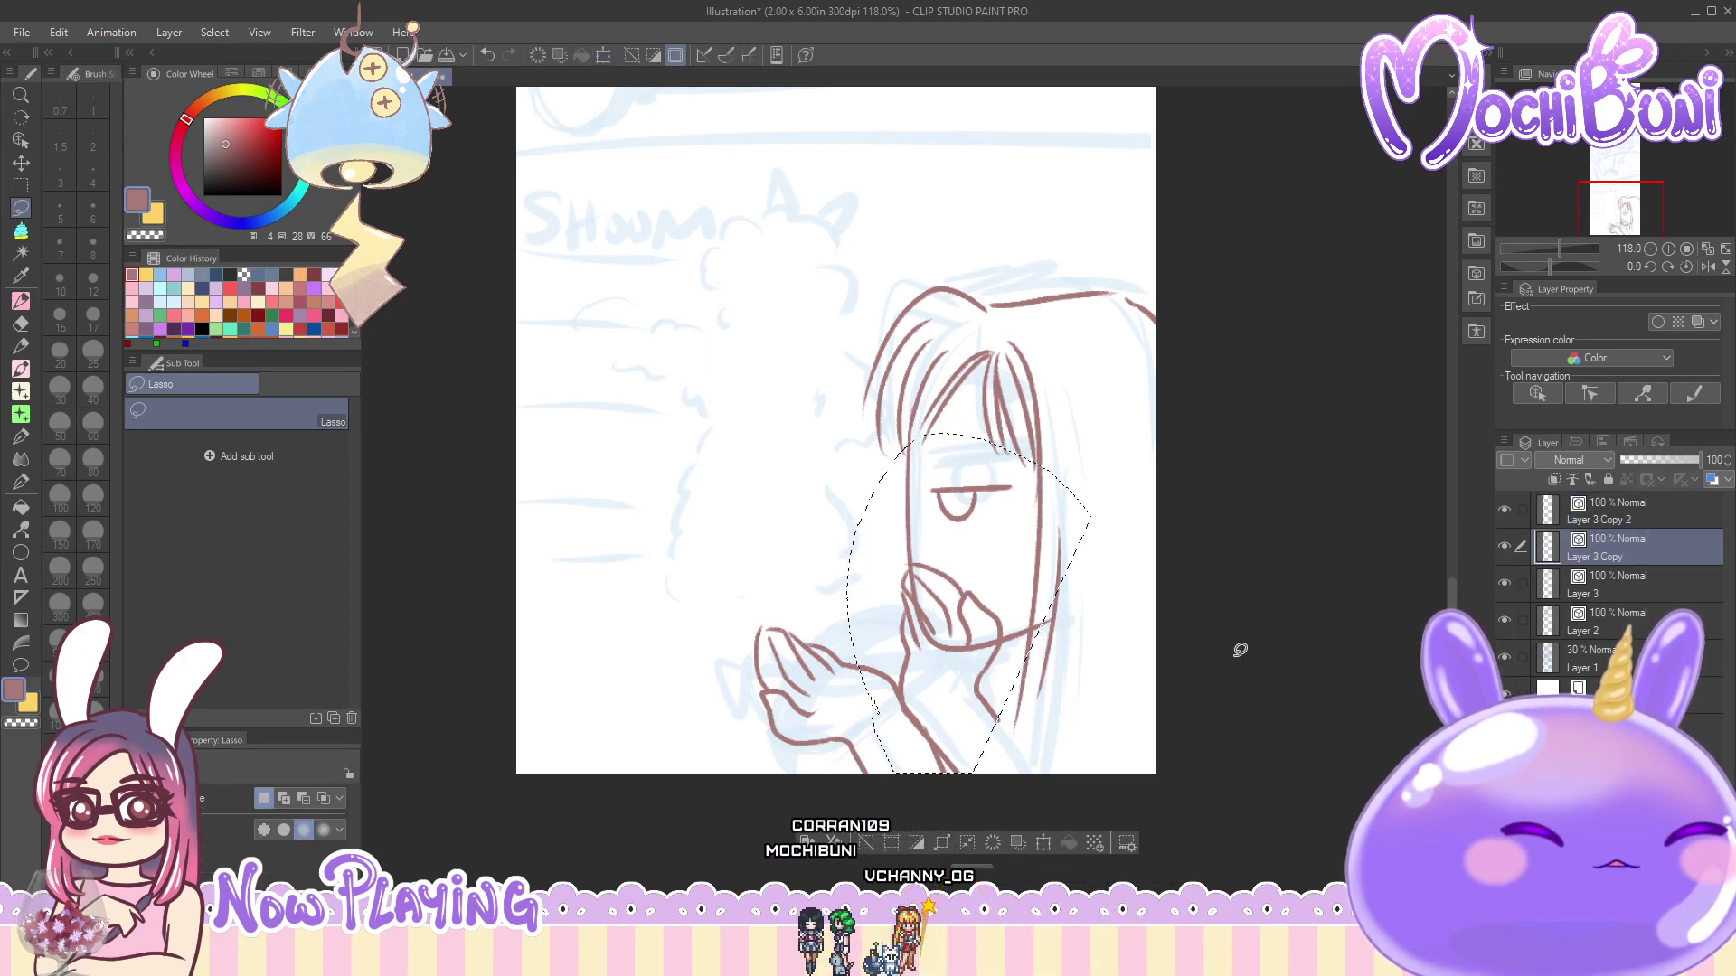
pyautogui.click(760, 519)
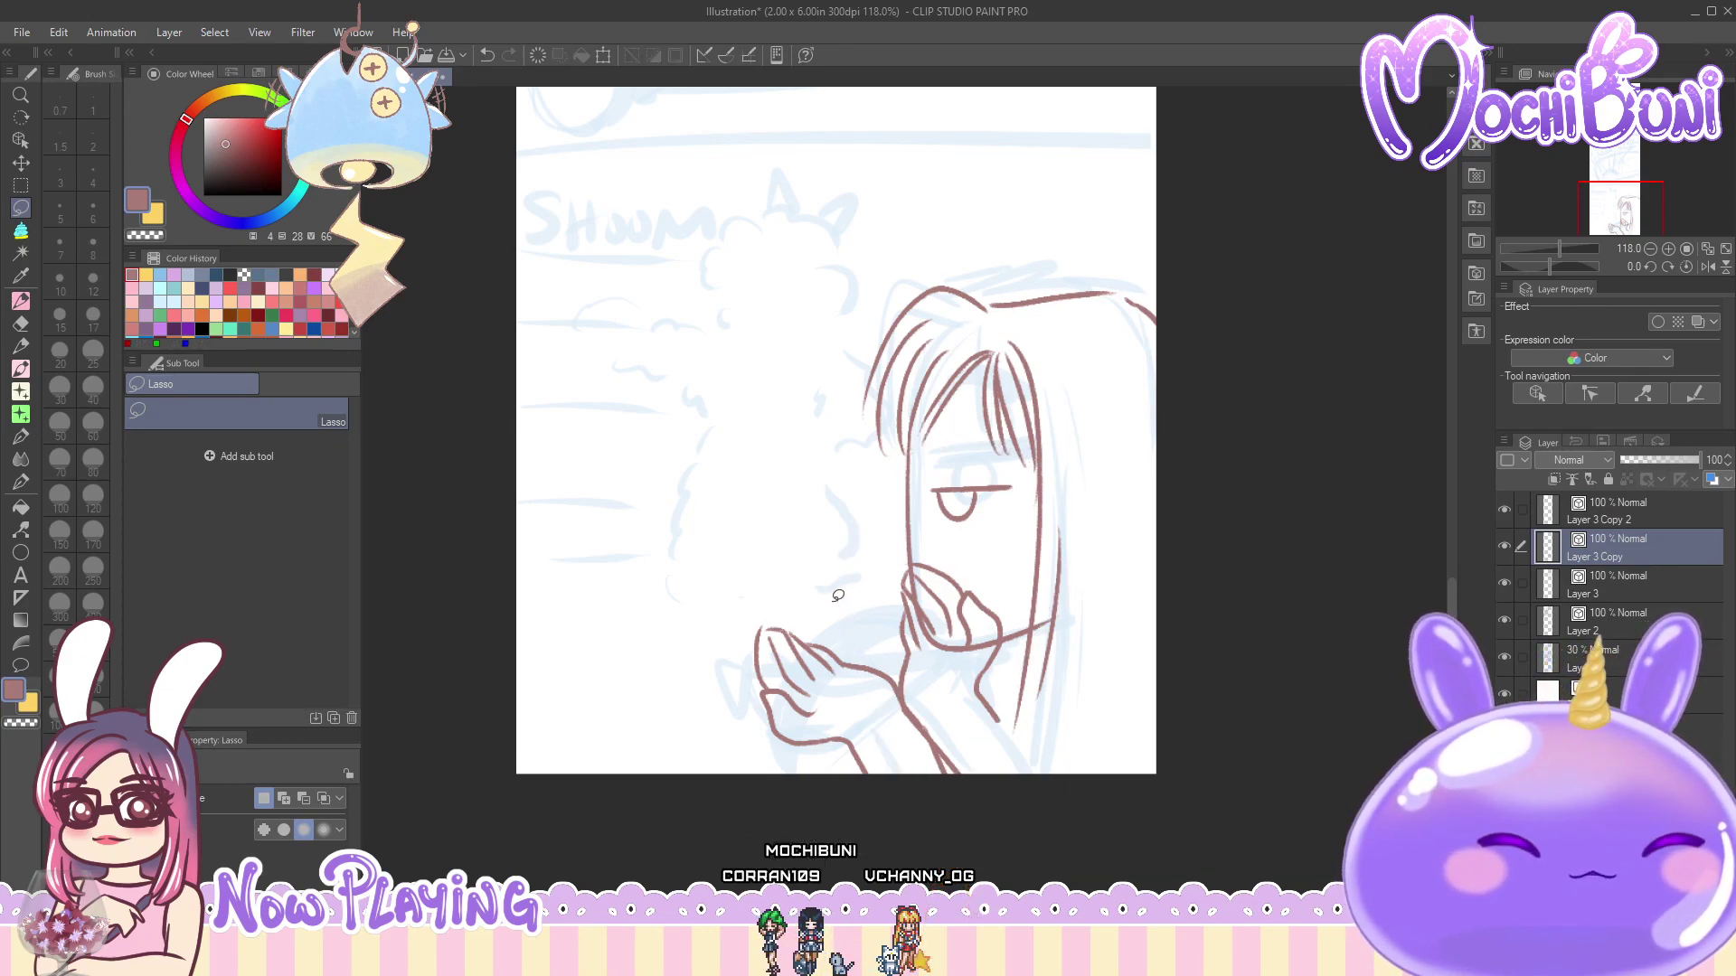
pyautogui.moveTo(837, 599); pyautogui.dragTo(837, 600)
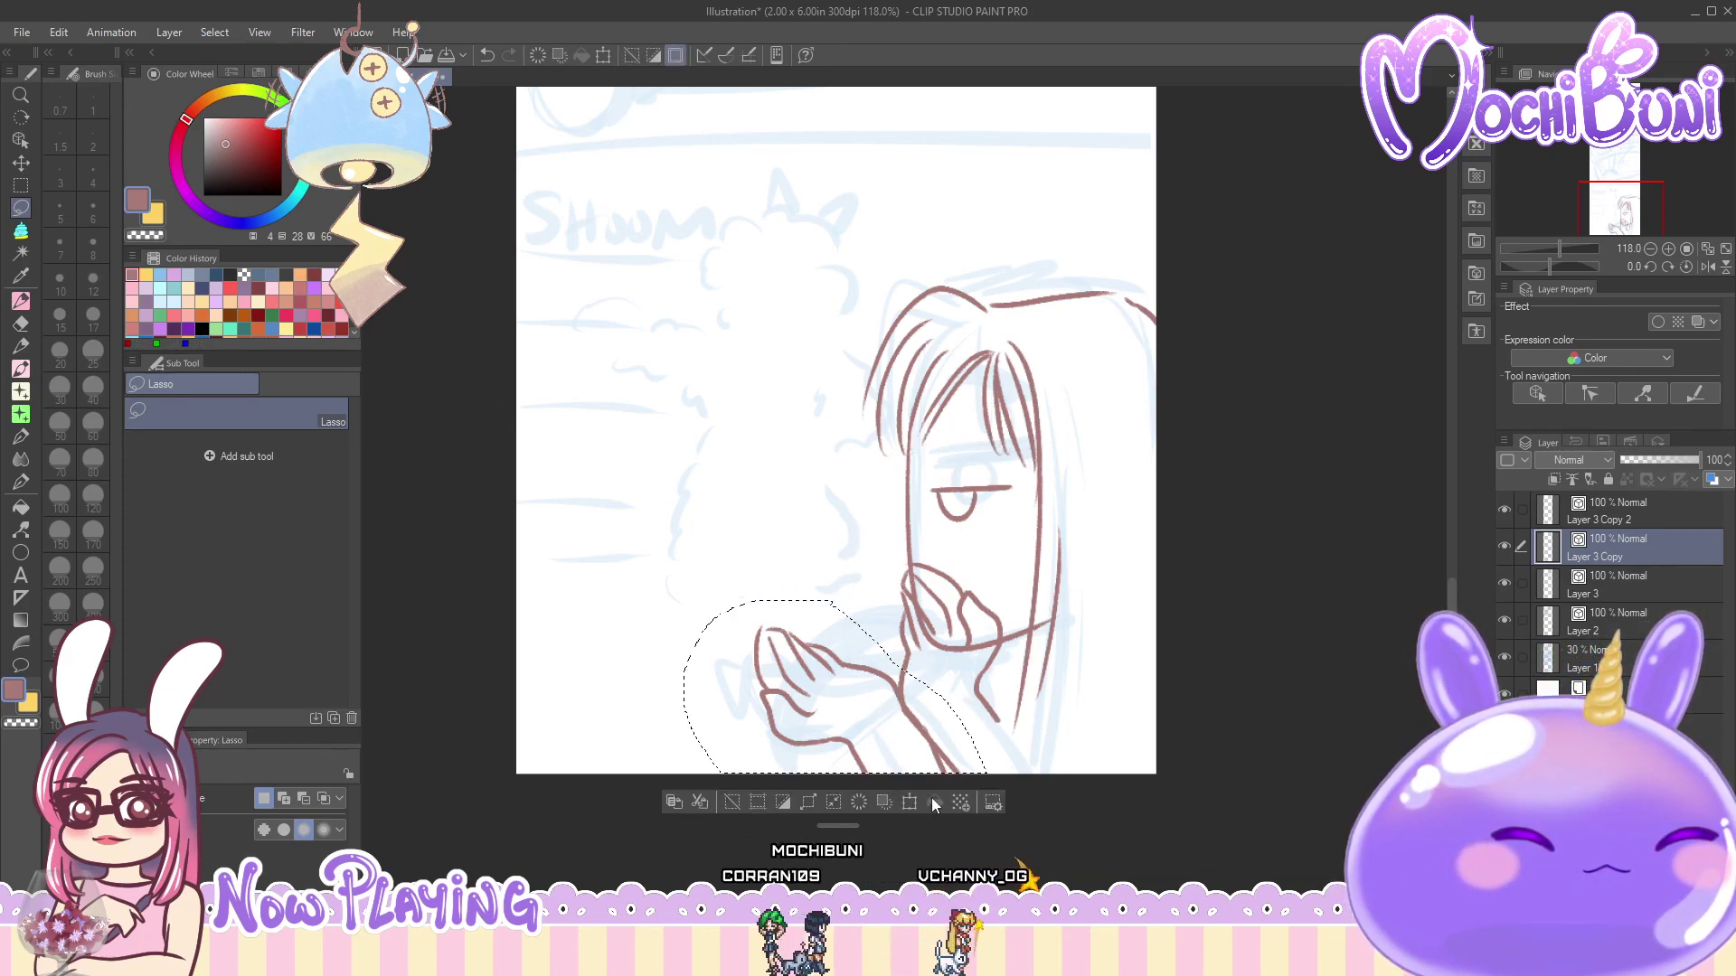
pyautogui.hotkey('ctrl', 't')
pyautogui.moveTo(881, 741); pyautogui.dragTo(830, 754)
pyautogui.click(769, 816)
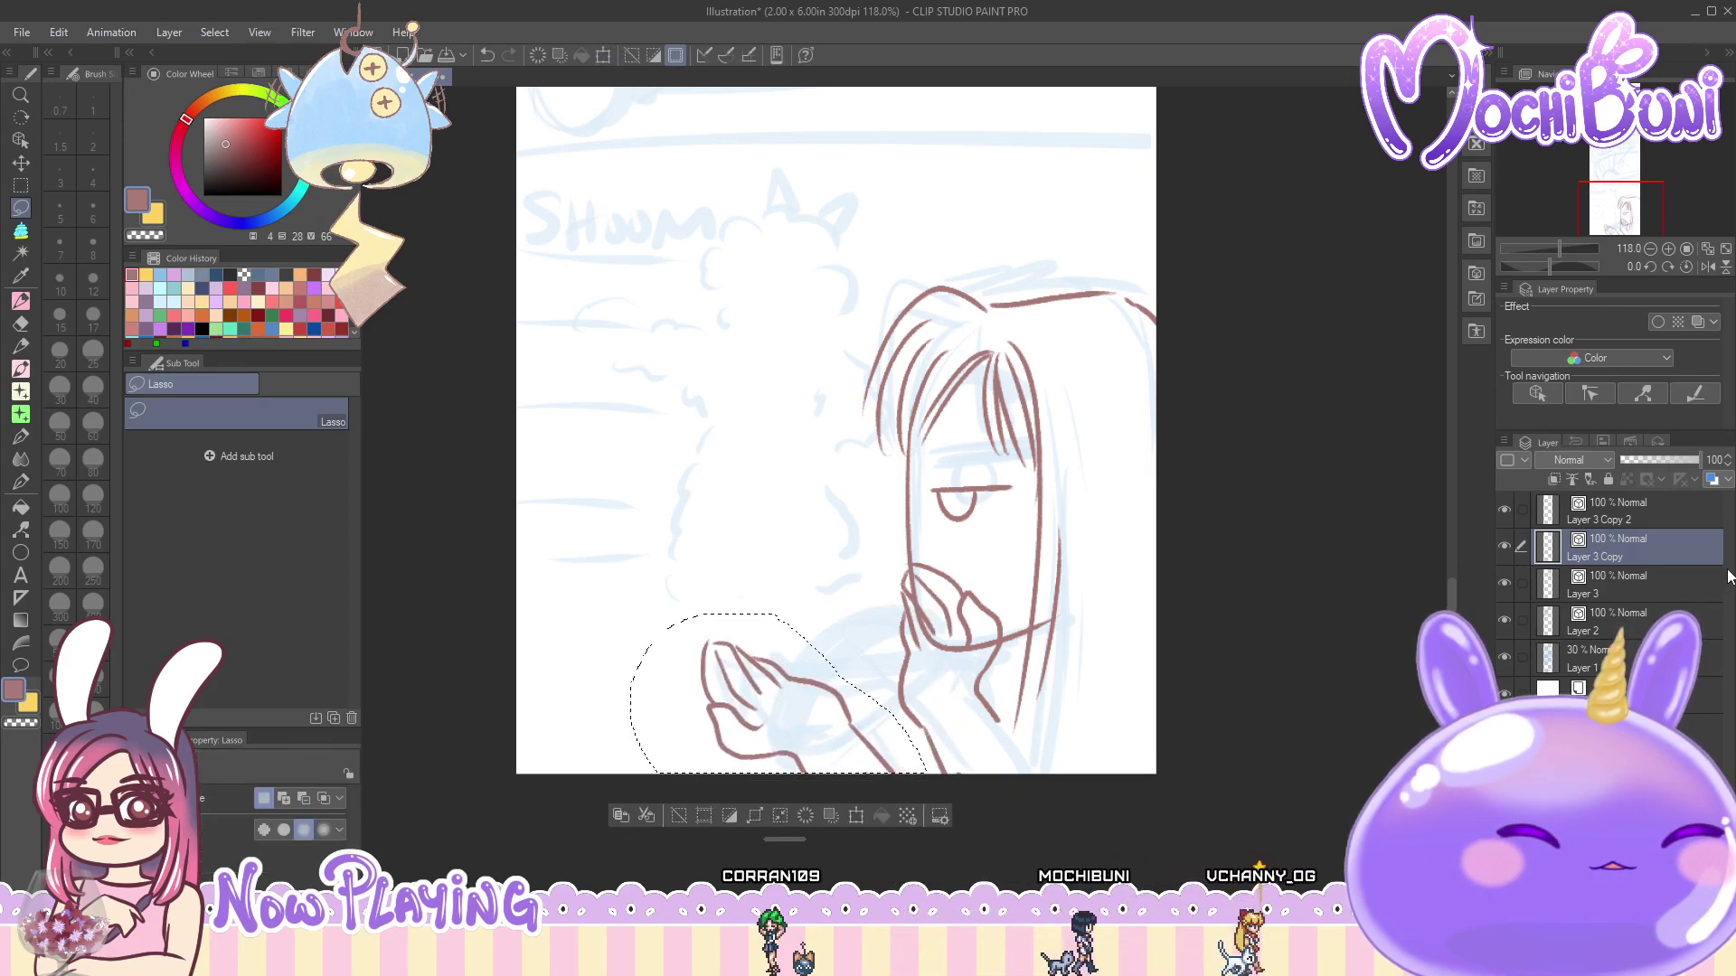
pyautogui.hotkey('ctrl', 'd')
# - On Layer 3 Copy 2, move the flipped hand left and slightly down so it sits in front of the chin
pyautogui.click(1592, 519)
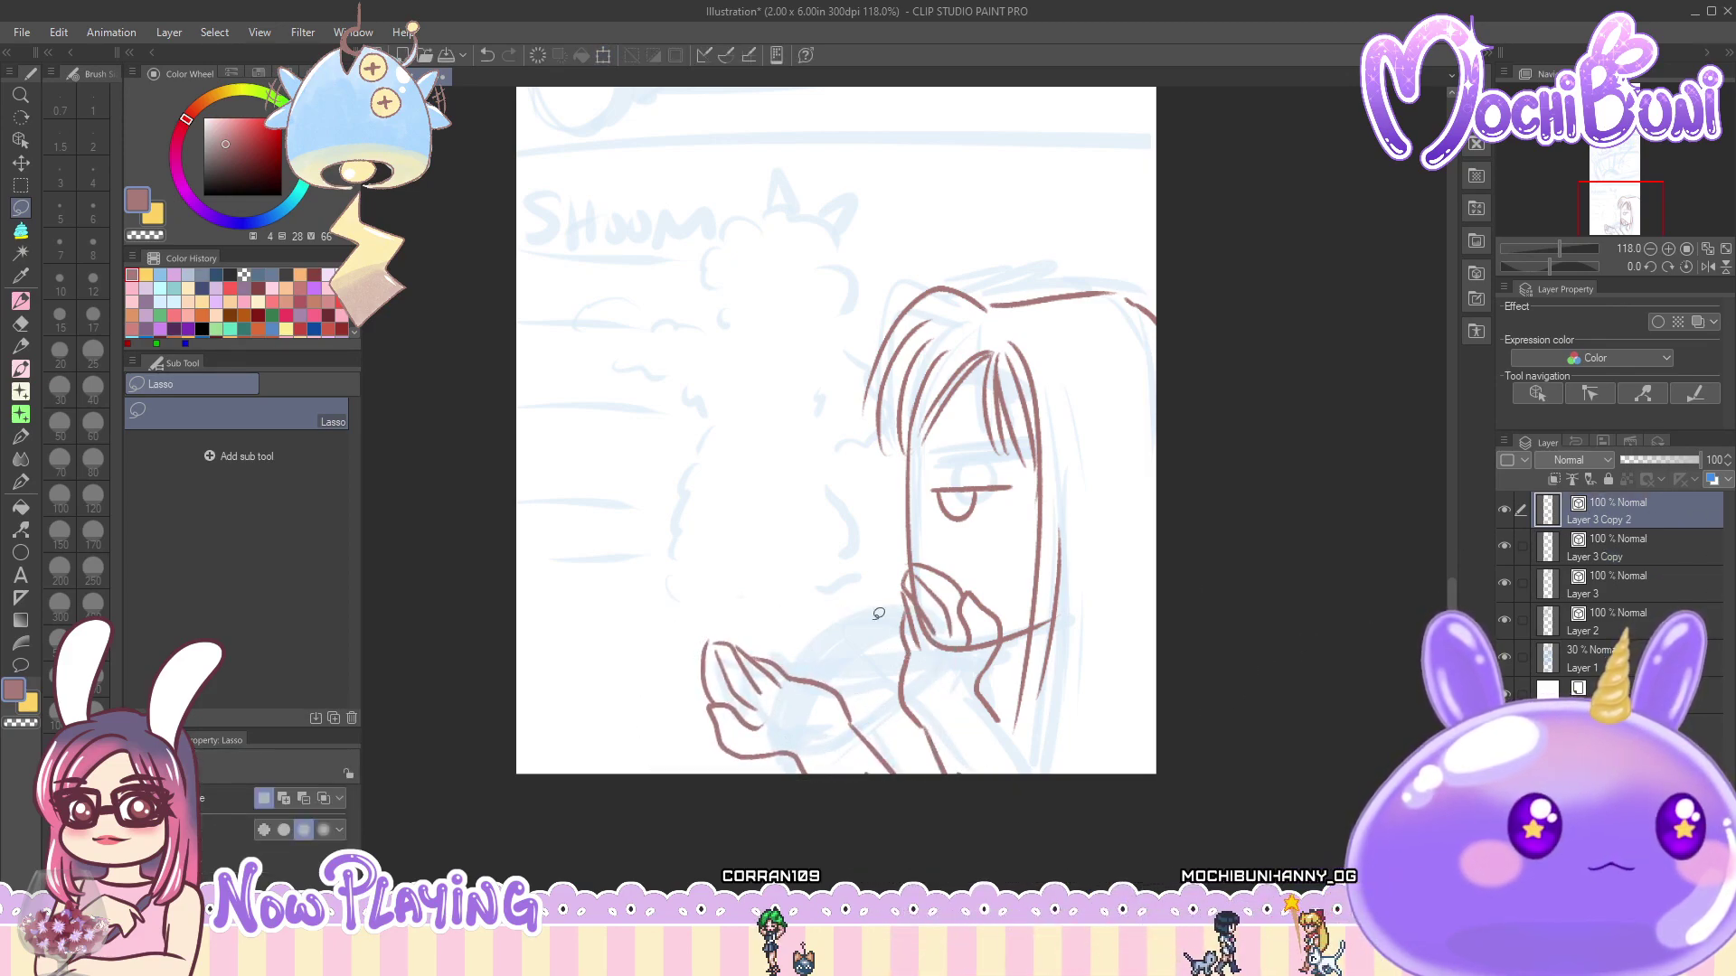
pyautogui.press('m')
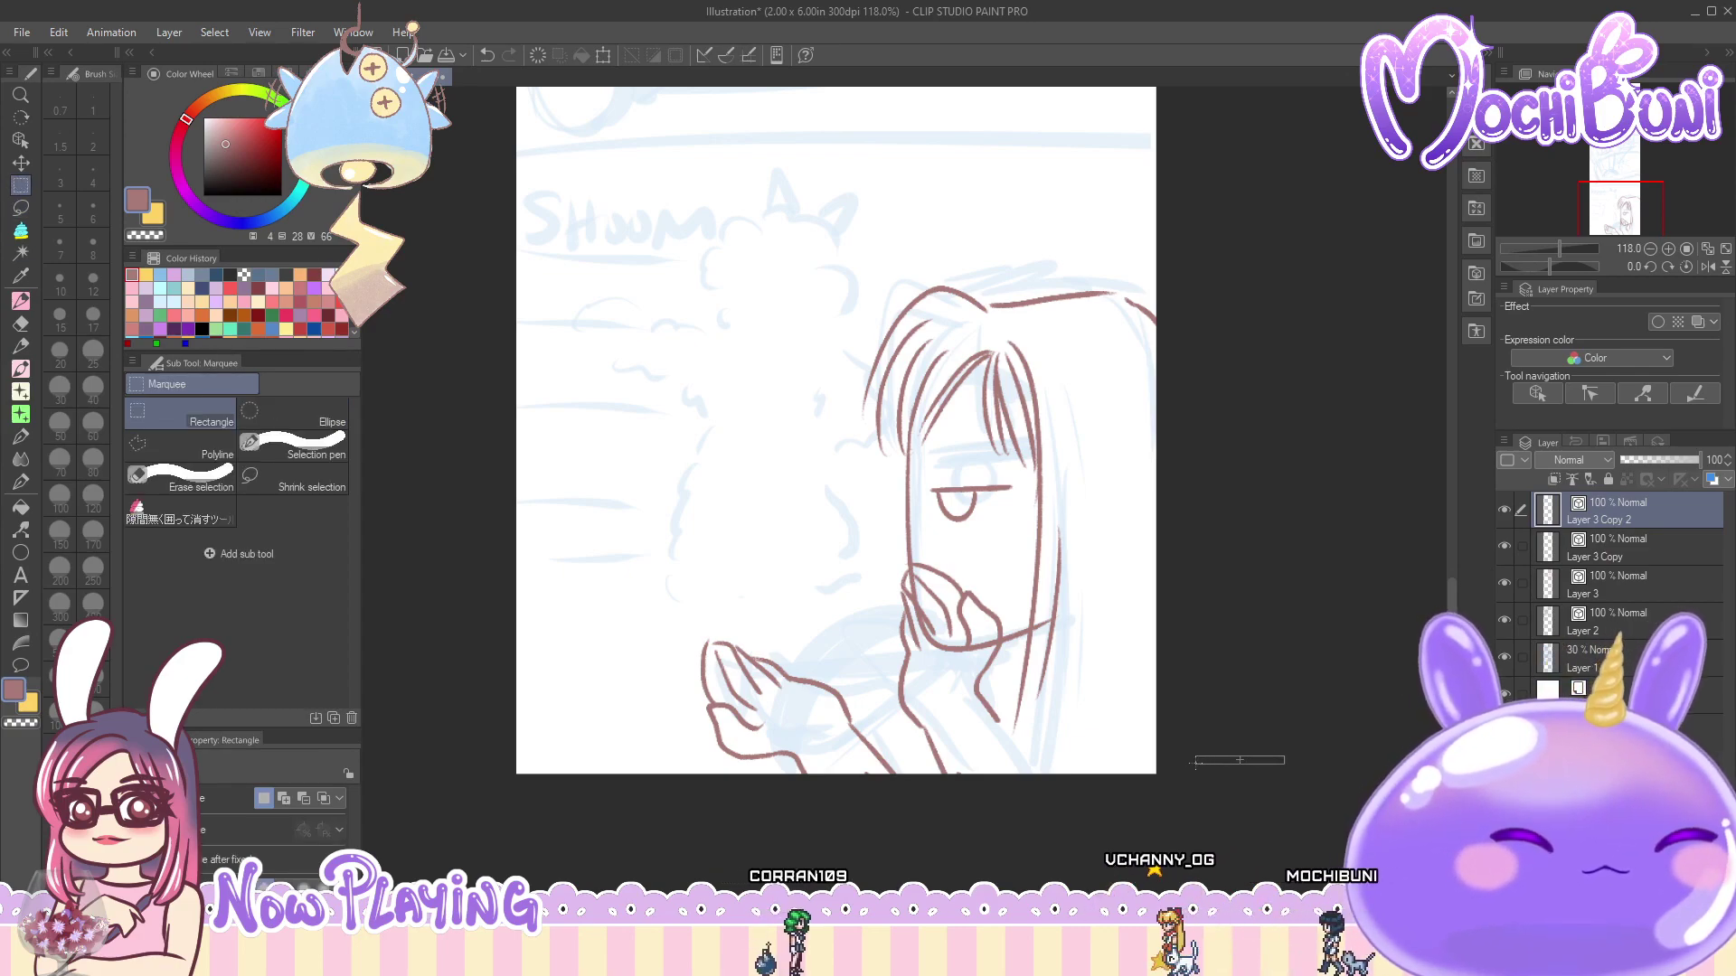
pyautogui.click(21, 164)
pyautogui.moveTo(1141, 734)
pyautogui.mouseDown()
pyautogui.moveTo(1096, 775)
pyautogui.moveTo(1108, 785)
pyautogui.moveTo(1095, 771)
pyautogui.mouseUp()
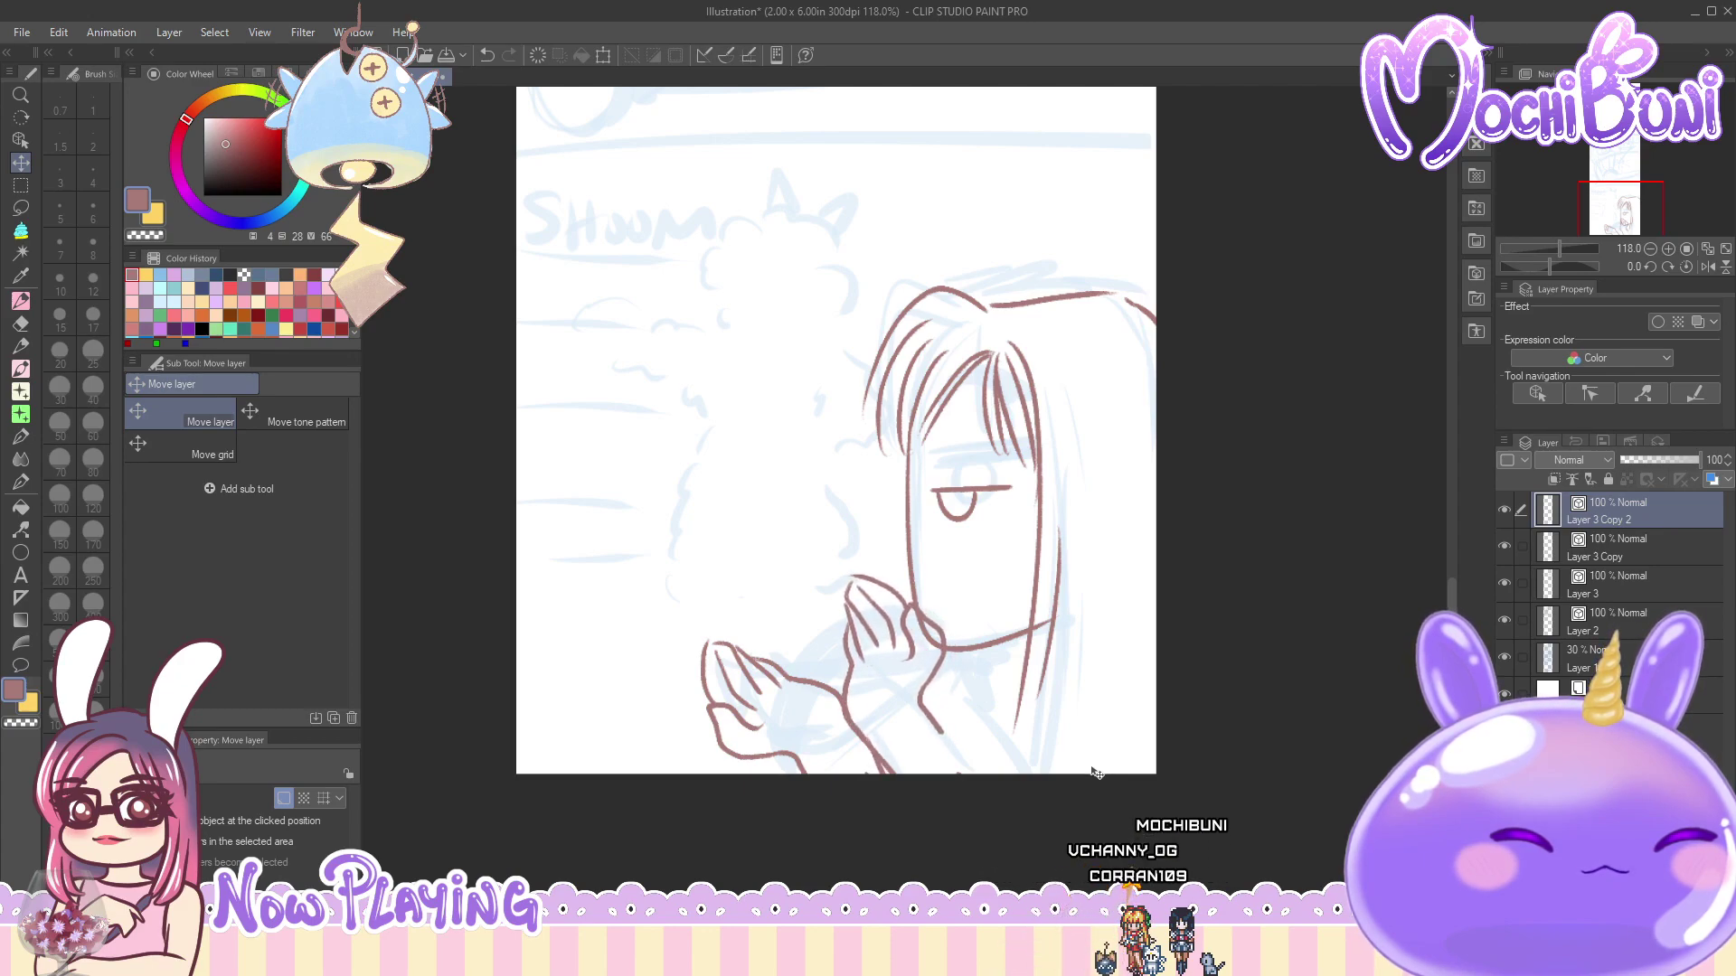
# - On Layer 3 Copy 2, extend the moved hand's forearm line with the pencil to the bottom edge of the panel
pyautogui.click(19, 209)
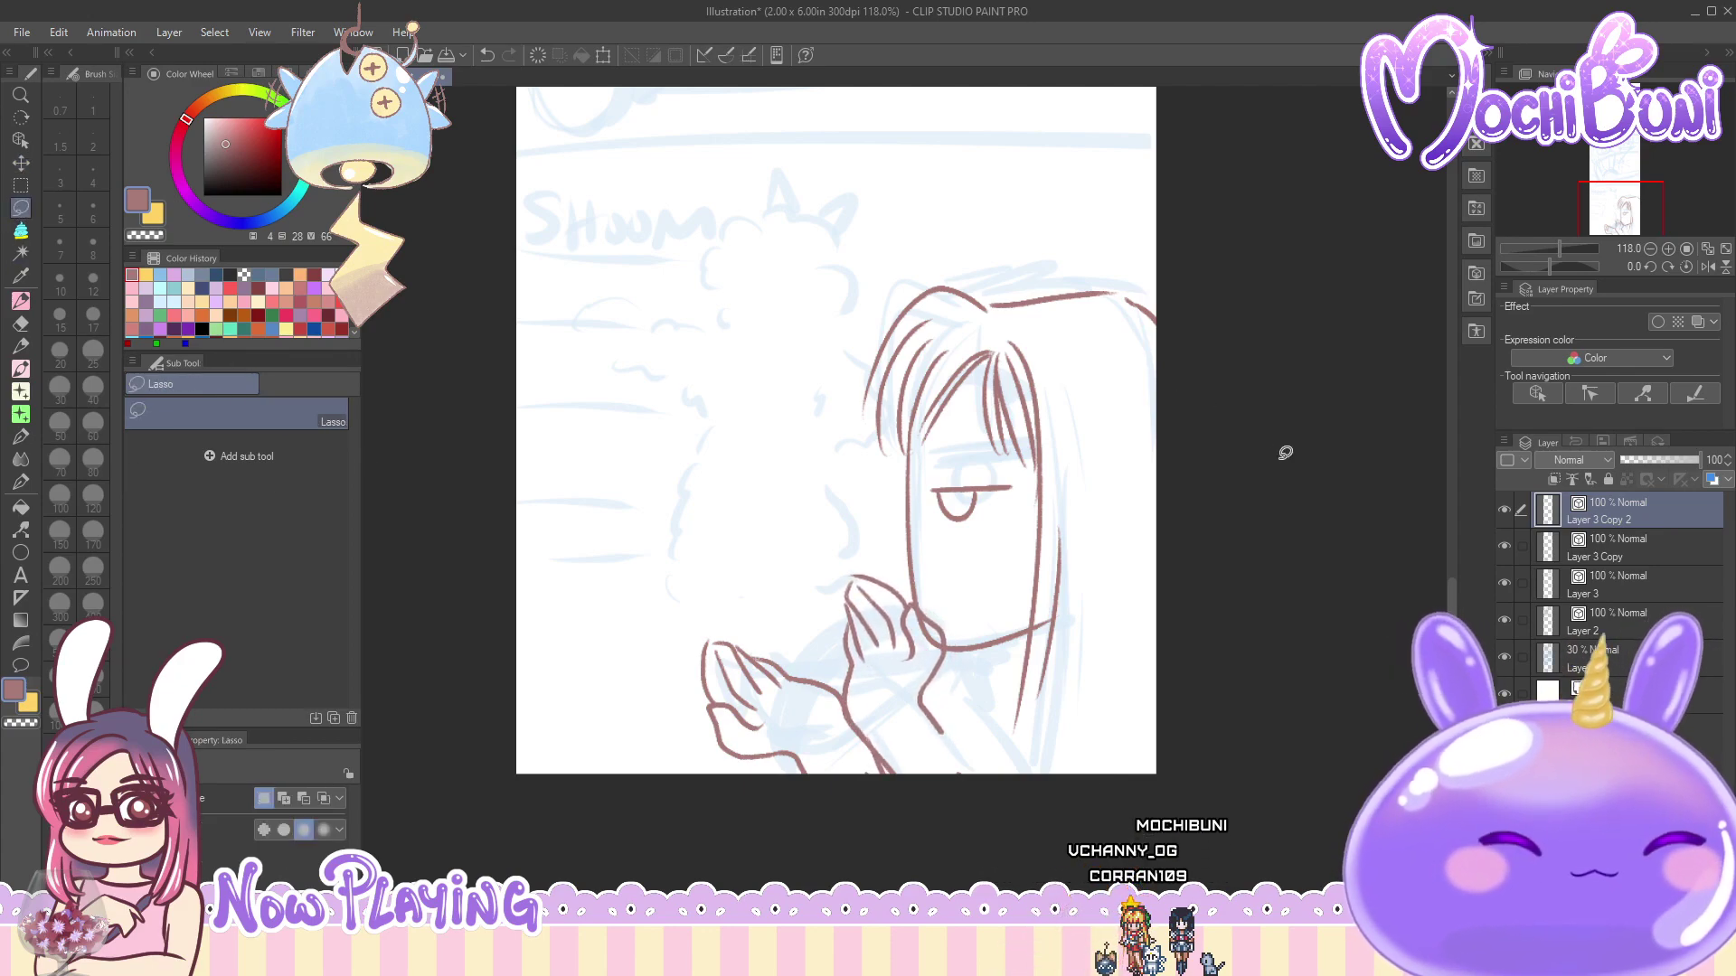
pyautogui.click(1672, 545)
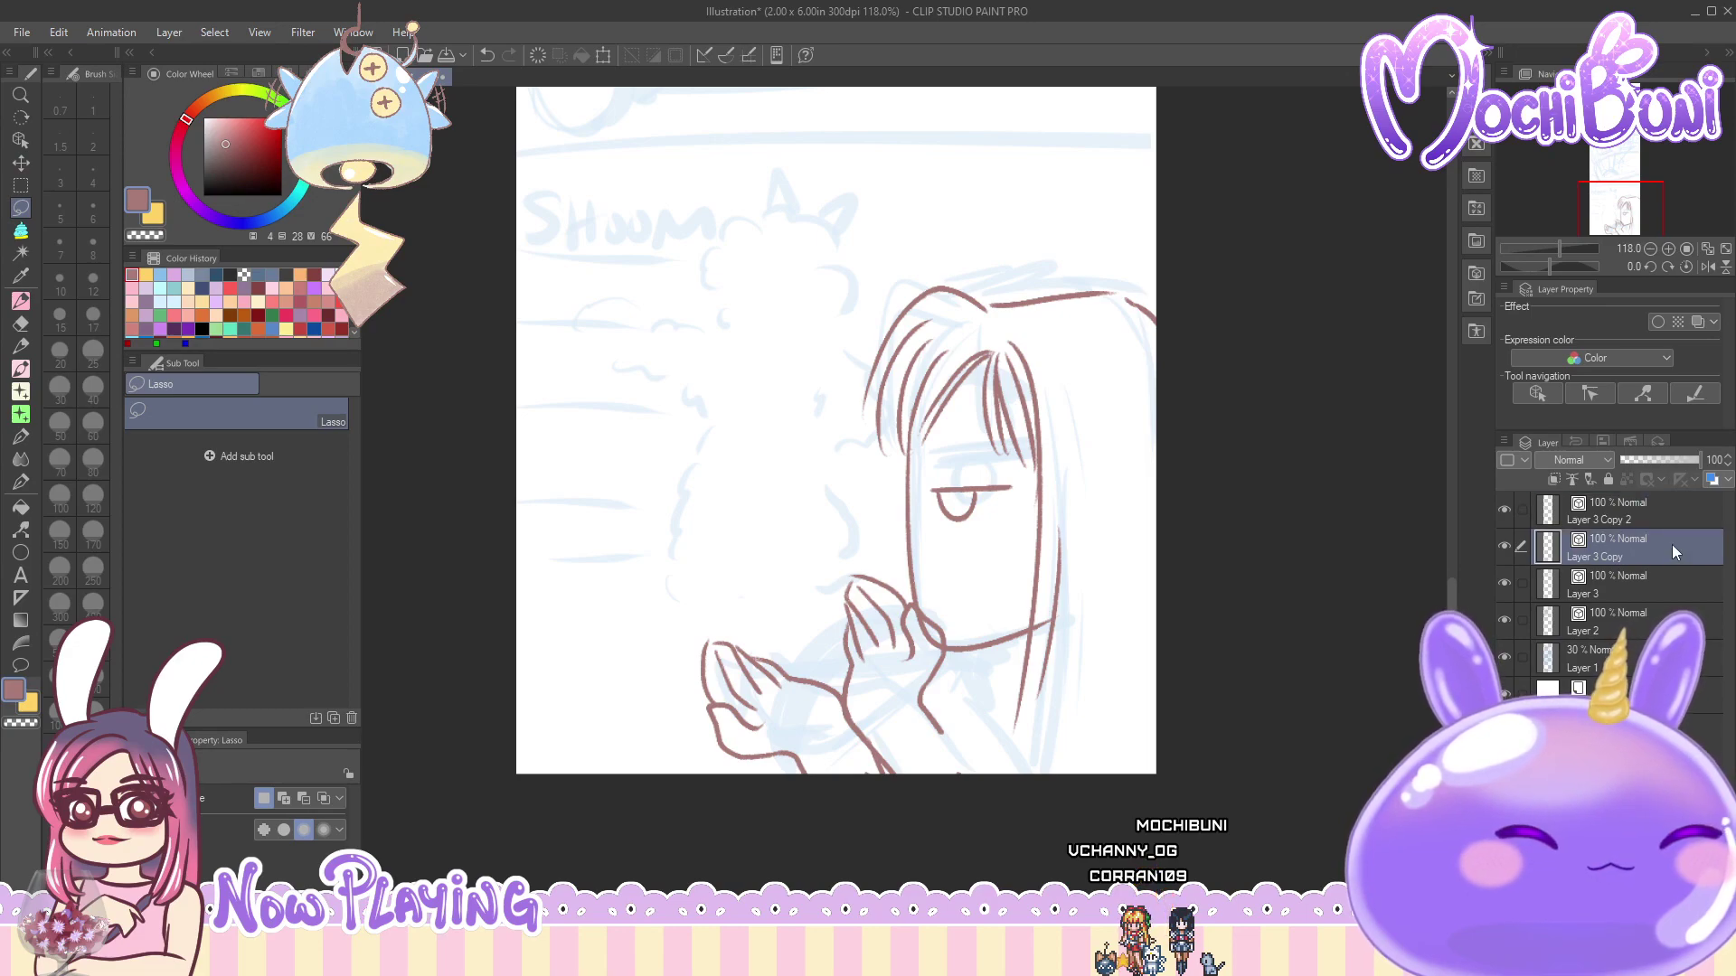
pyautogui.click(1668, 519)
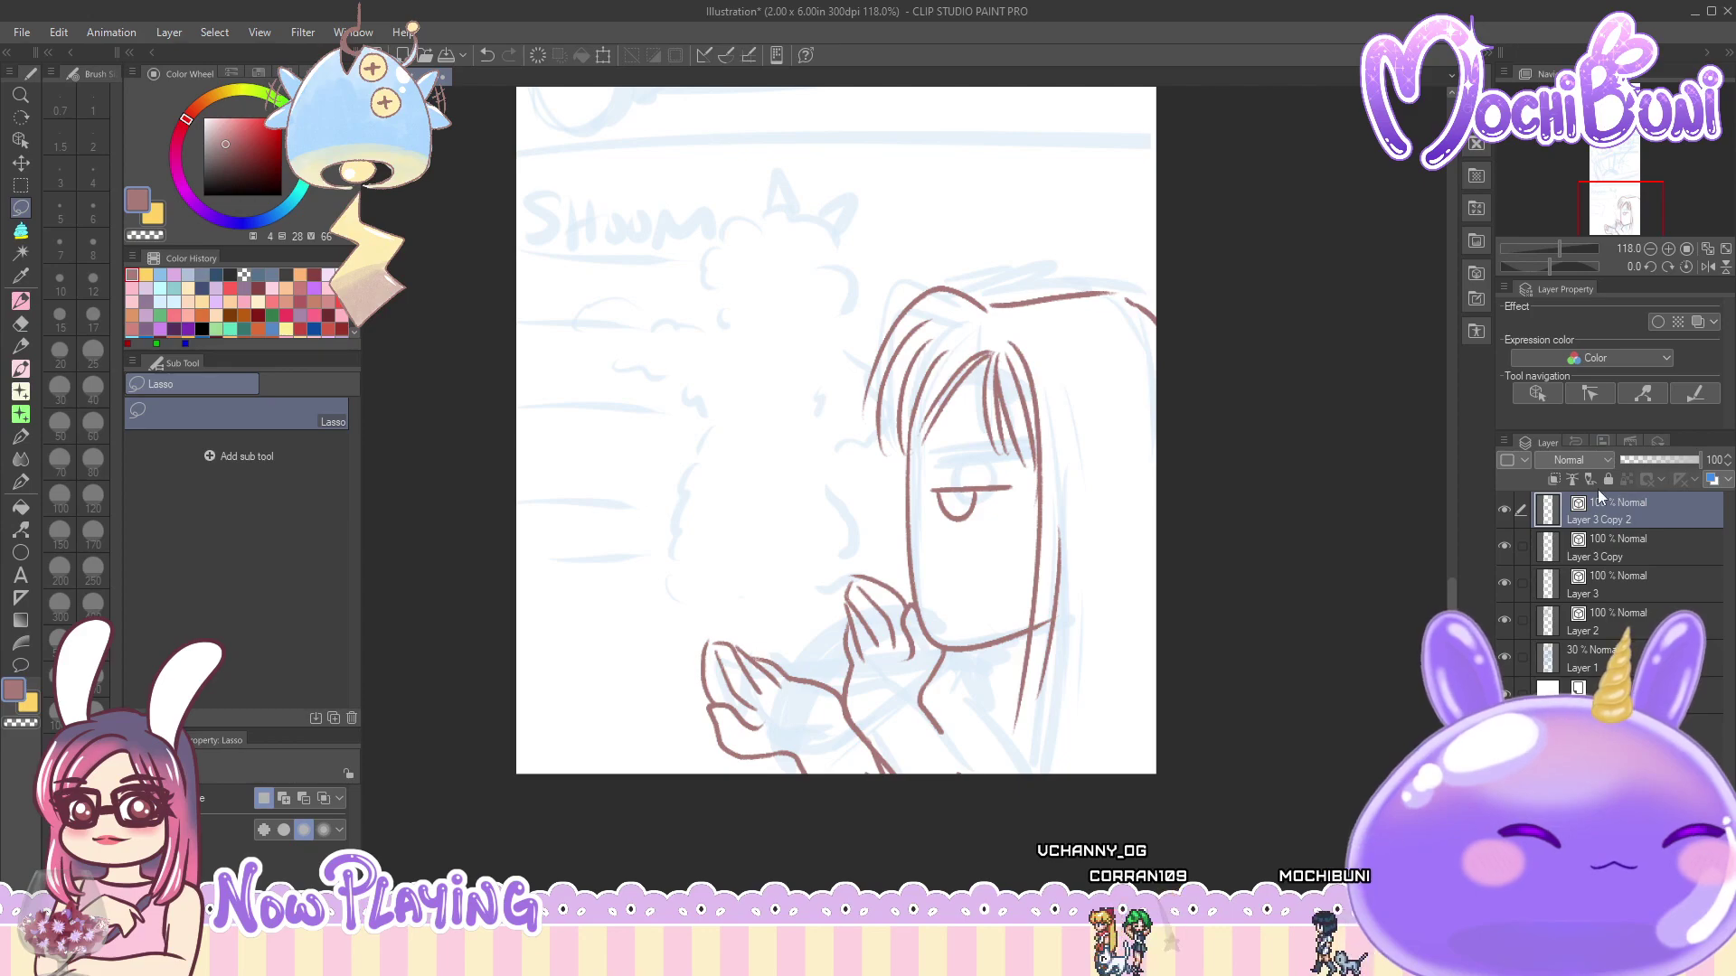
pyautogui.press('p')
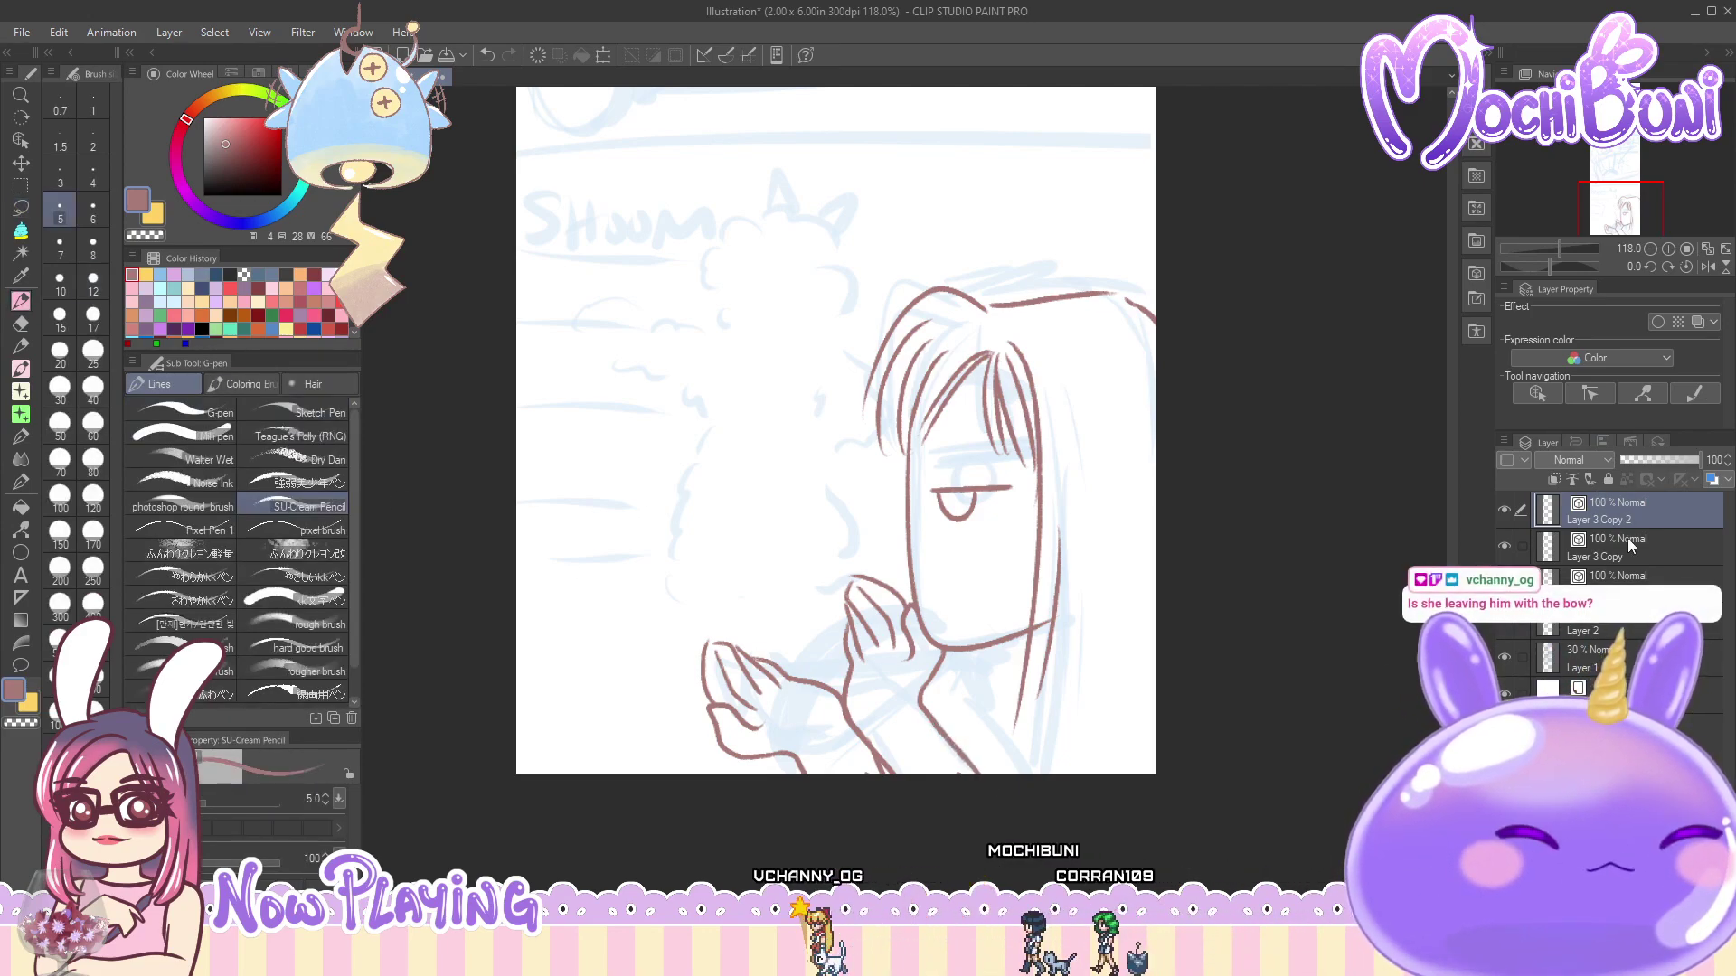
# - Merge Layer 3 Copy and Layer 3 Copy 2 into one layer, and add a new layer above it
pyautogui.click(1647, 559)
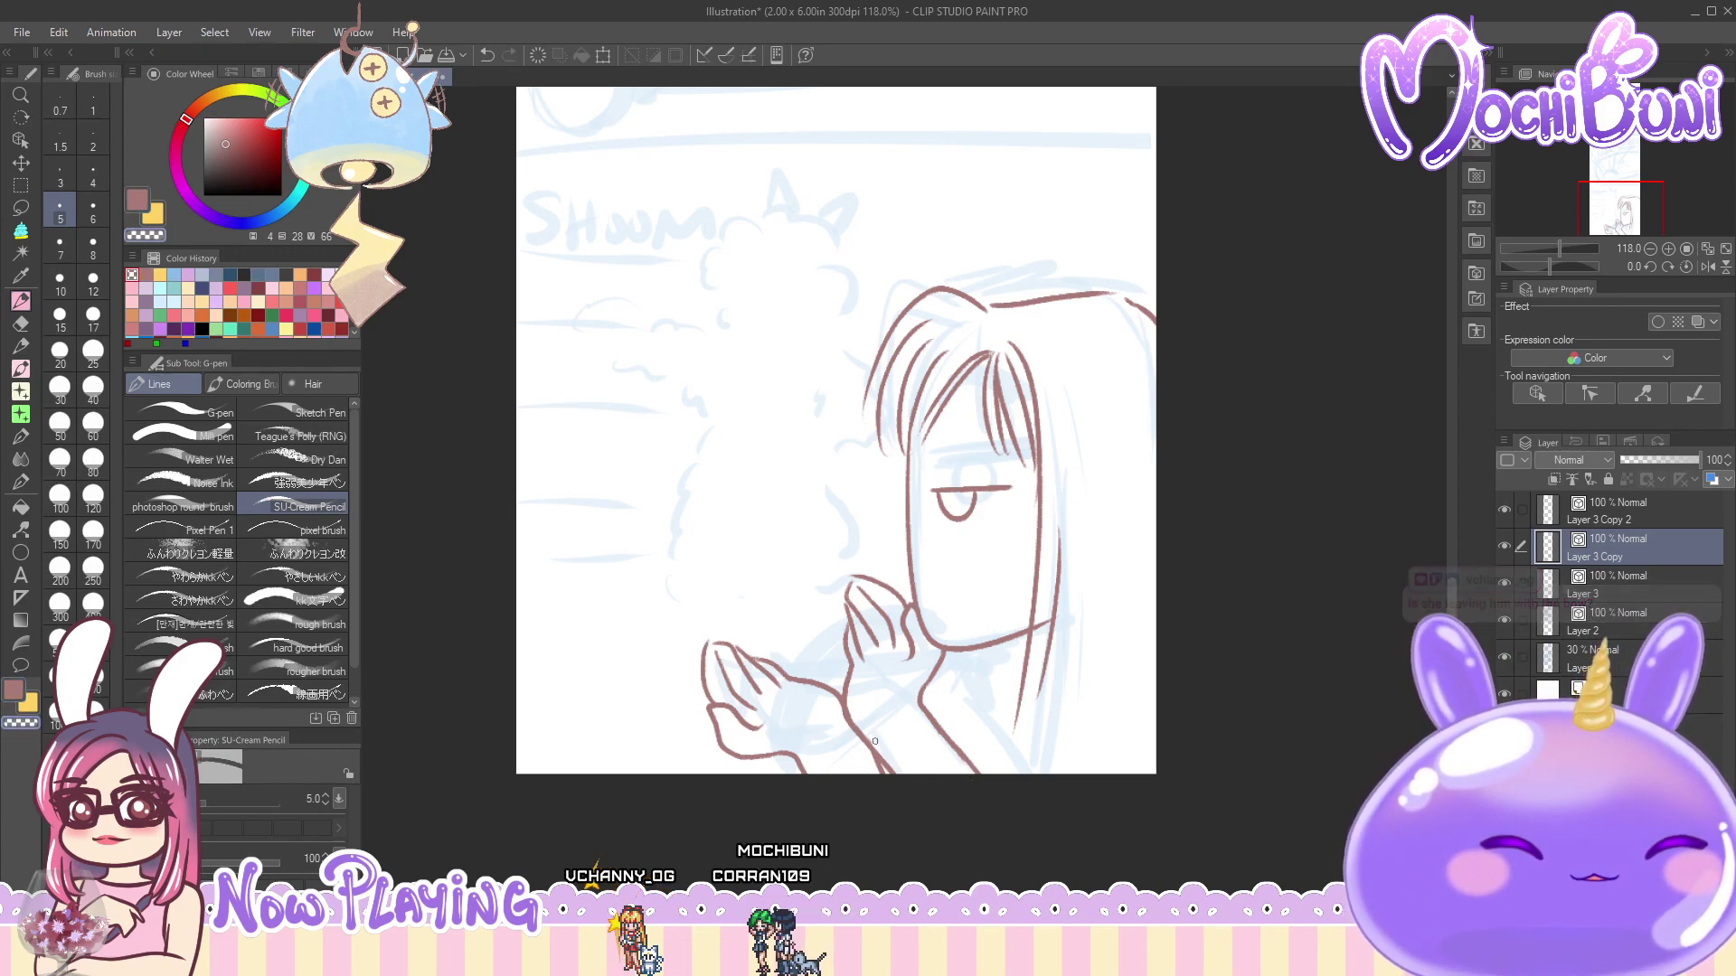
pyautogui.keyDown('ctrl'); pyautogui.click(1649, 517); pyautogui.keyUp('ctrl')
pyautogui.rightClick(1672, 524)
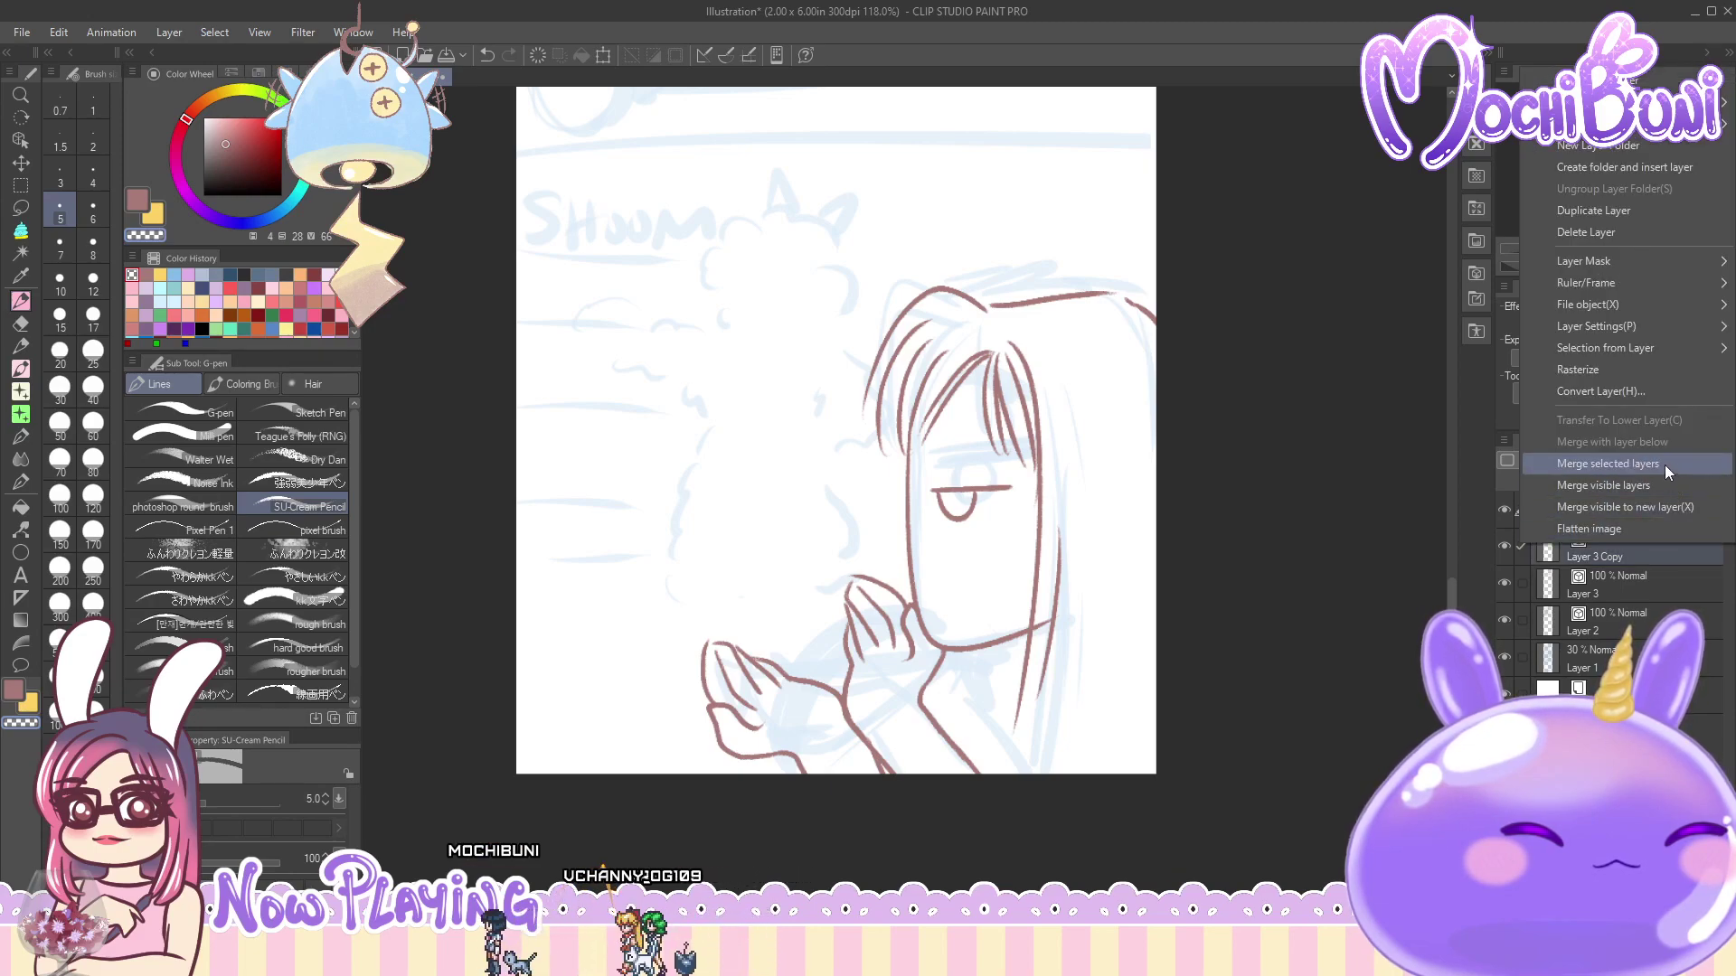
pyautogui.click(1659, 357)
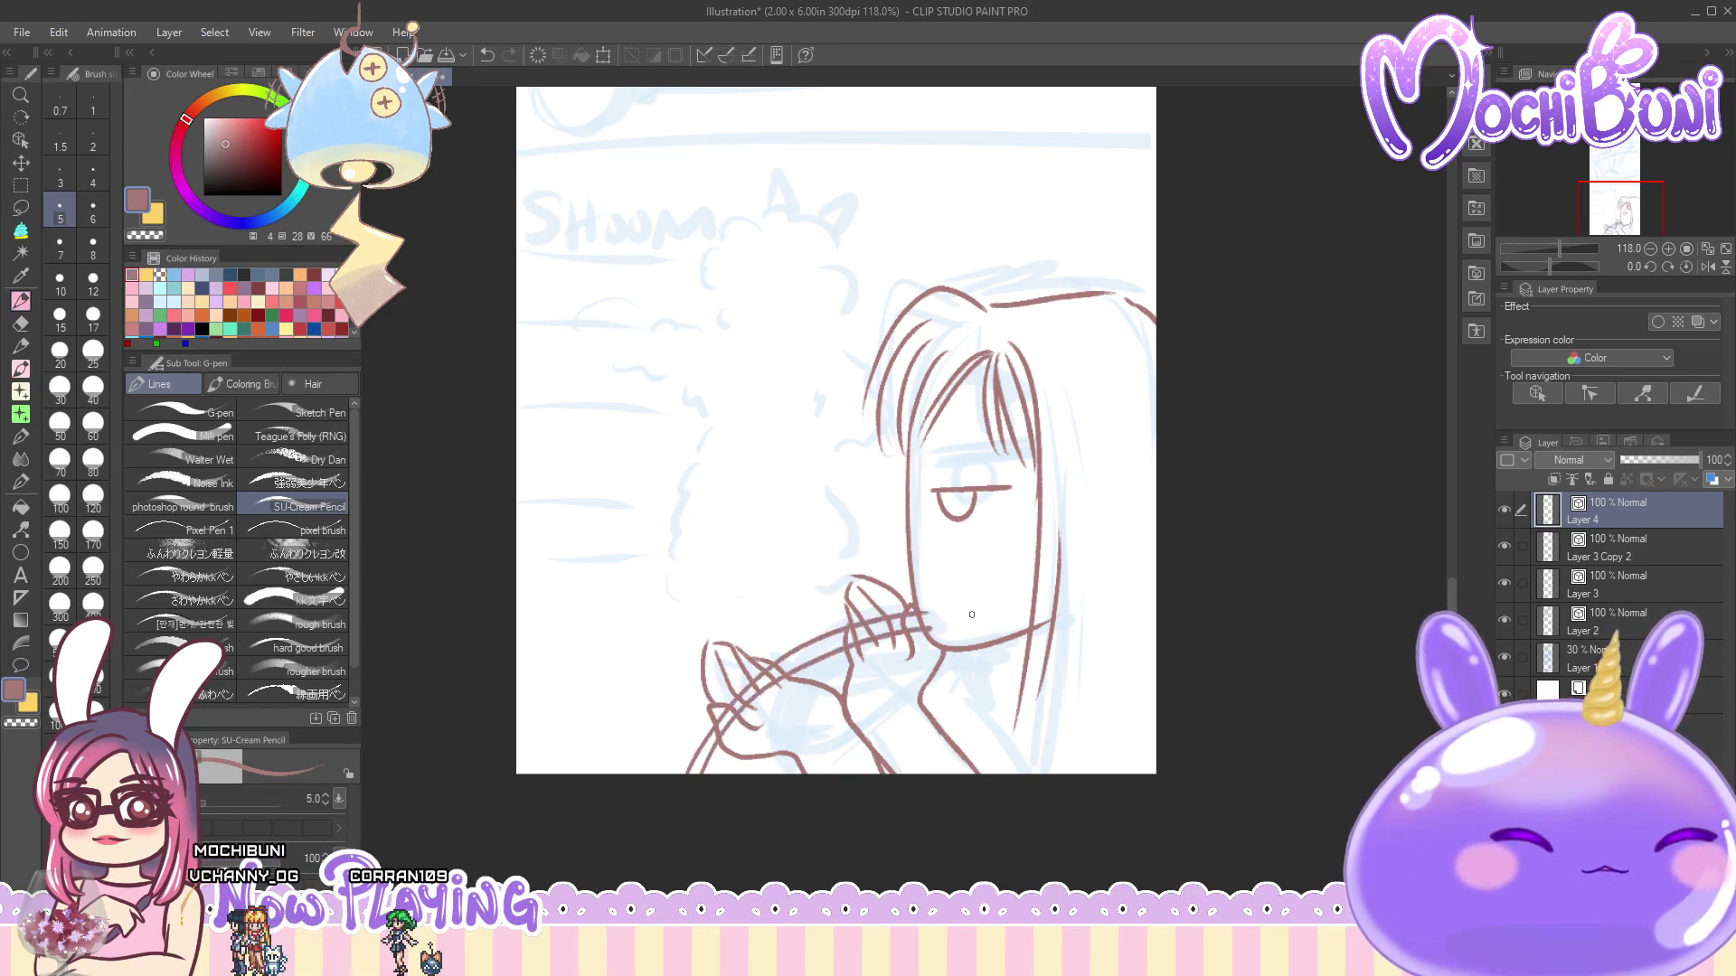
# - Undo the first curved bow strokes drawn across the two hands
pyautogui.hotkey('ctrl', 'z')
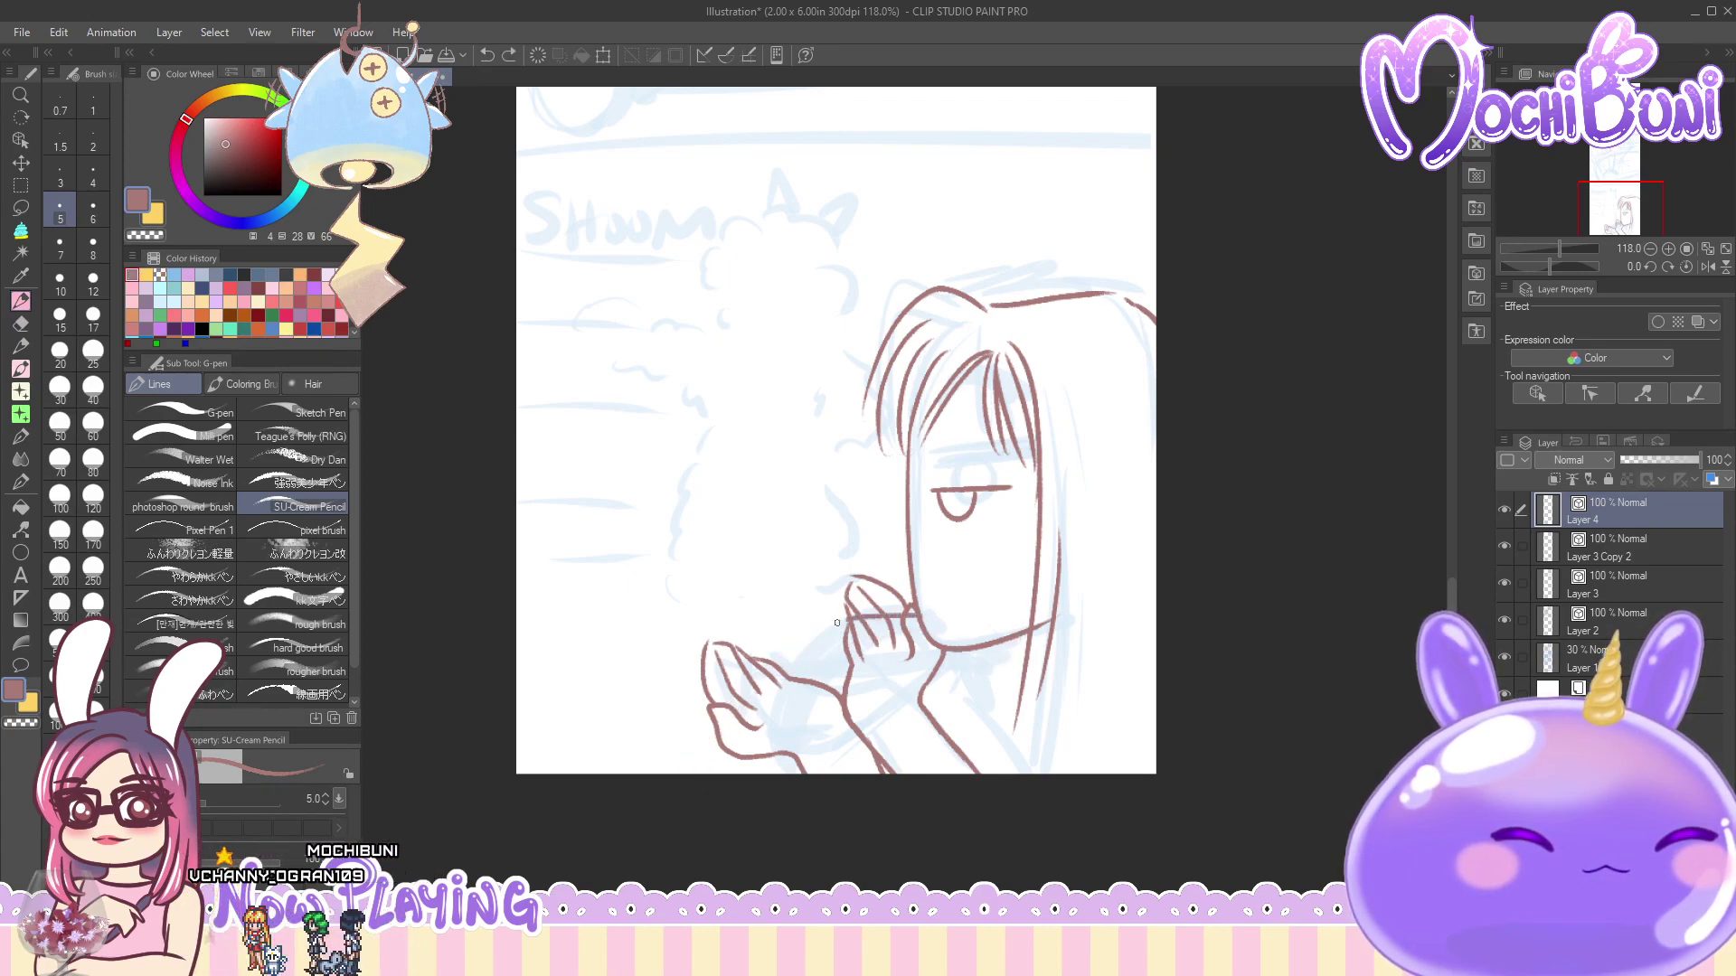
pyautogui.hotkey('ctrl', 'z')
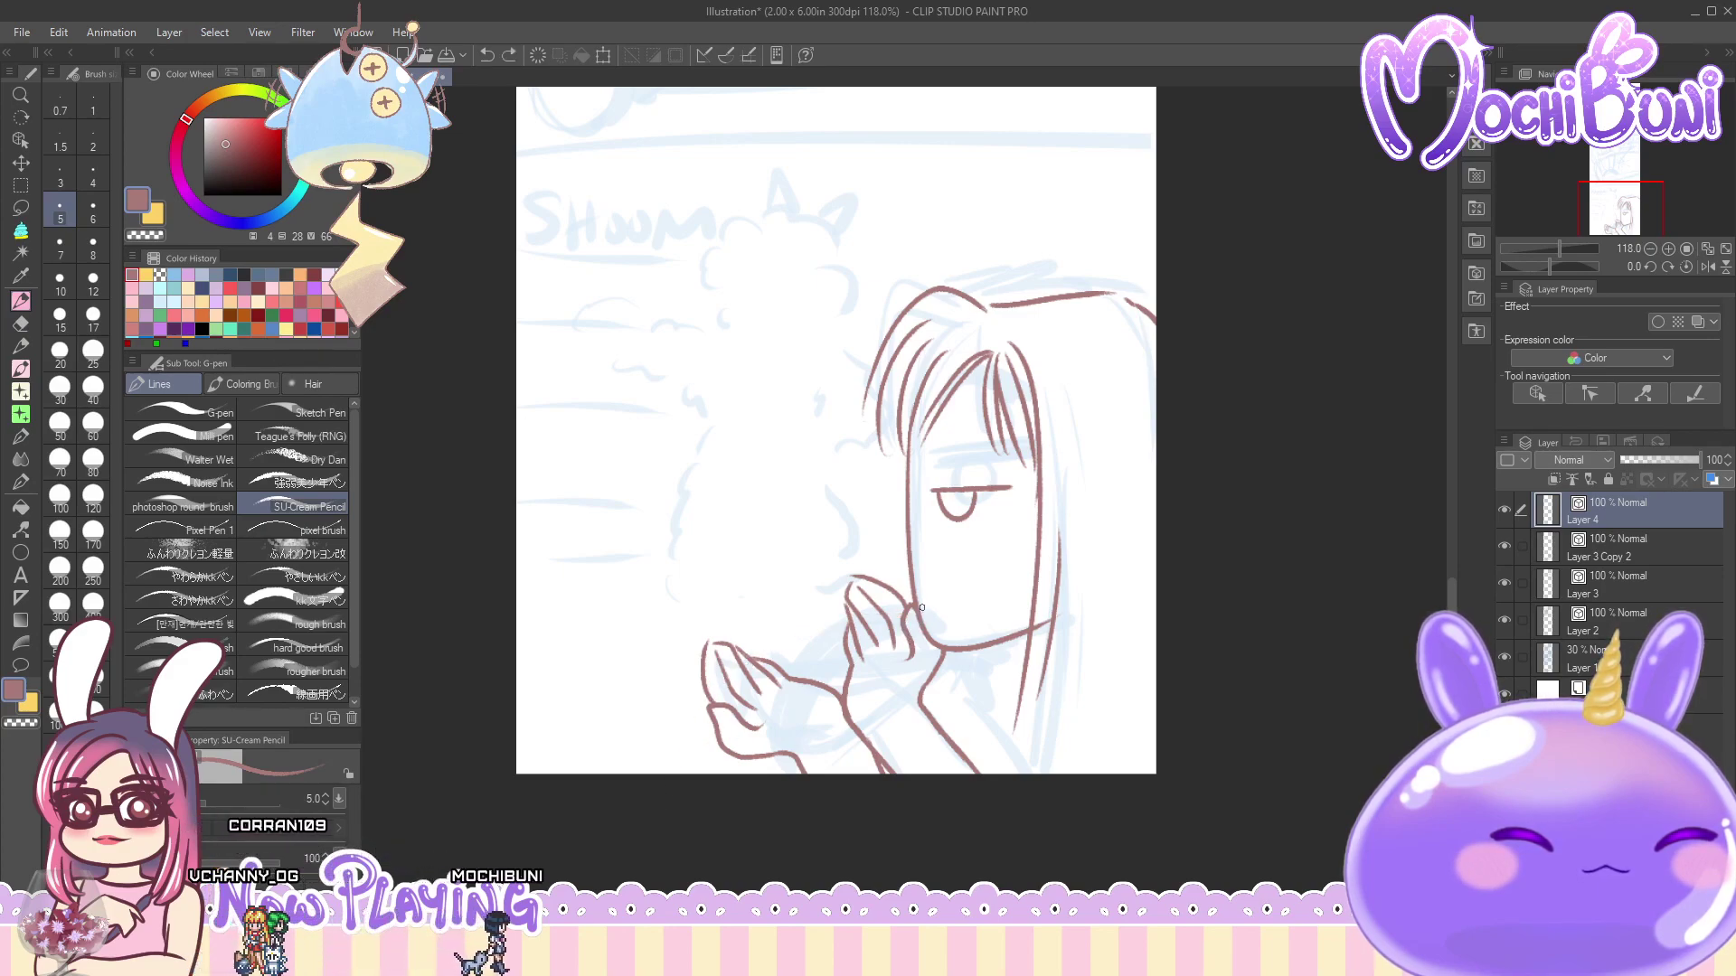
pyautogui.moveTo(878, 606)
pyautogui.mouseDown()
pyautogui.moveTo(773, 644)
pyautogui.moveTo(702, 702)
pyautogui.moveTo(661, 798)
pyautogui.moveTo(752, 681)
pyautogui.moveTo(882, 624)
pyautogui.mouseUp()
pyautogui.hotkey('ctrl', 'z')
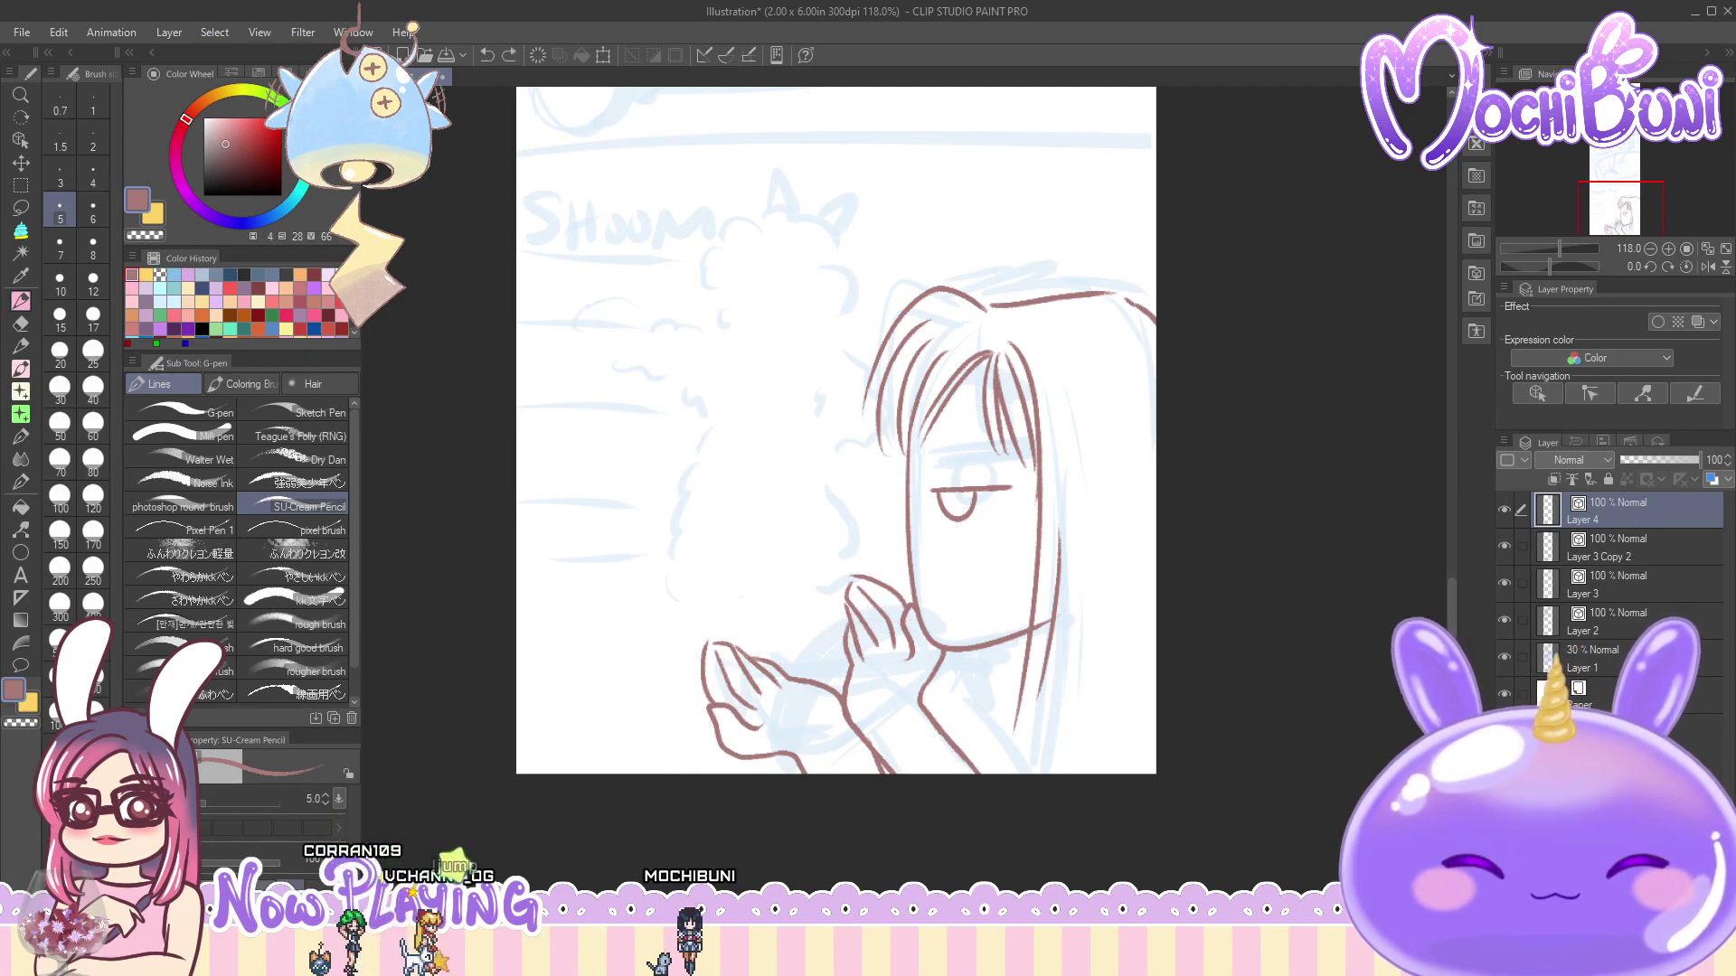
# - Ink the curved bow and its string across both hands, plus a long arrow with a heart-shaped tip and feathered tail
pyautogui.moveTo(905, 609); pyautogui.dragTo(768, 675)
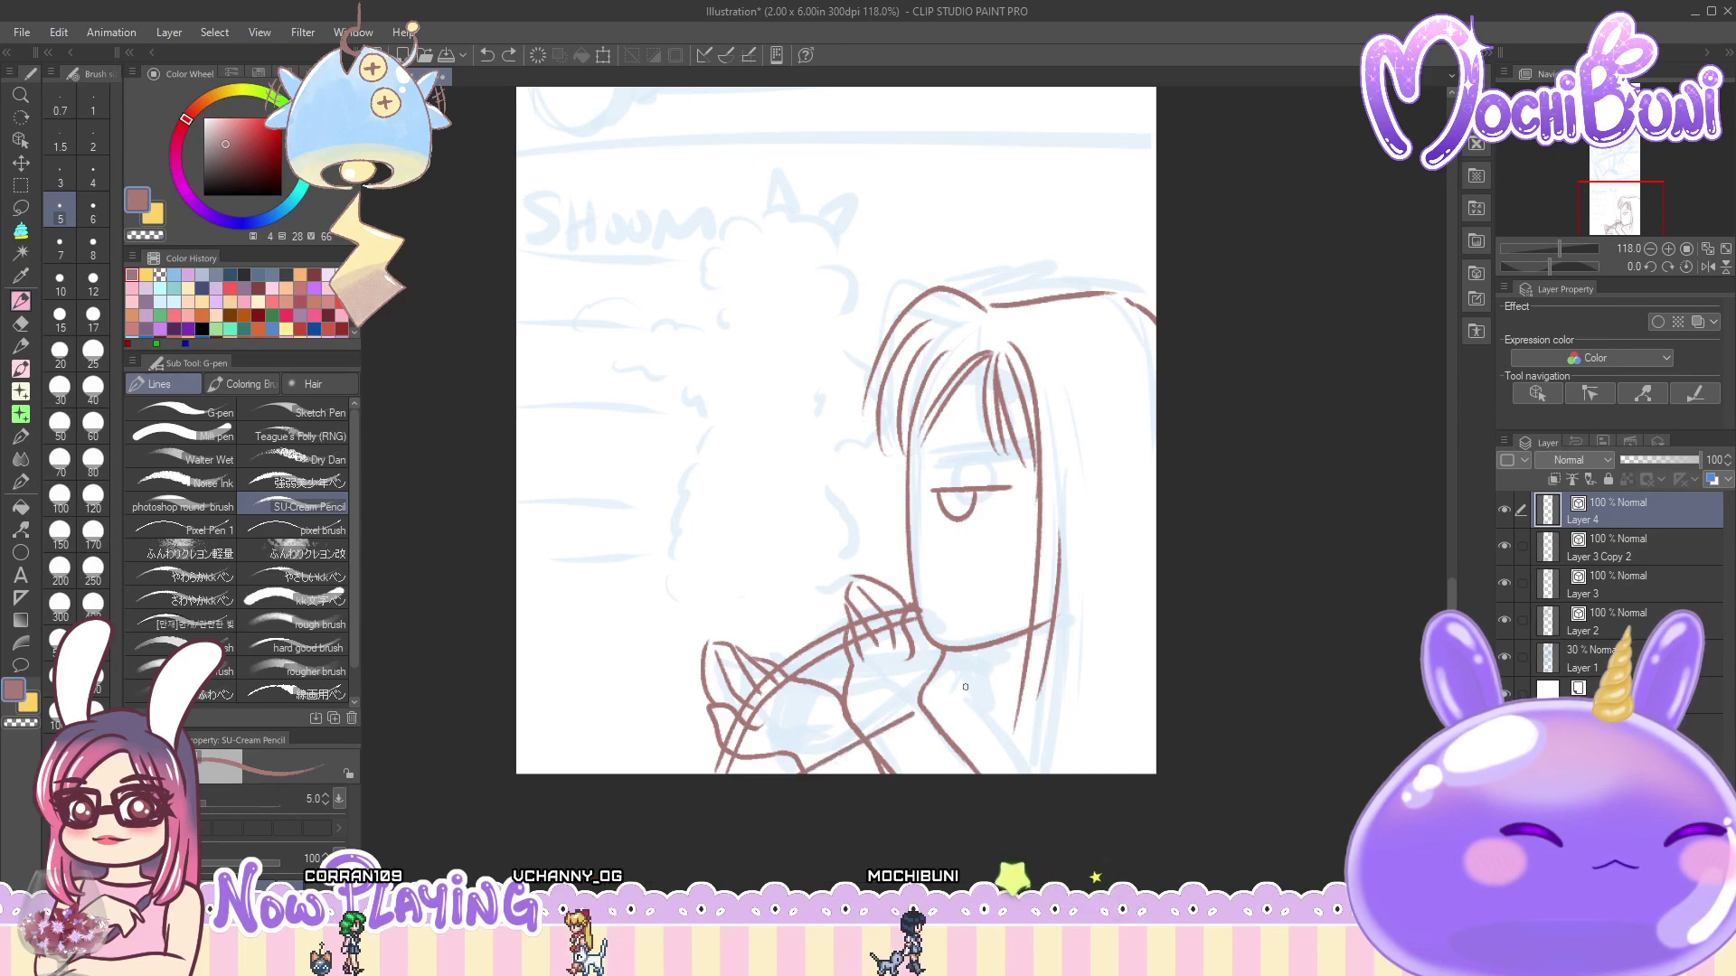
pyautogui.moveTo(644, 685); pyautogui.dragTo(846, 689)
pyautogui.hotkey('ctrl', 'z')
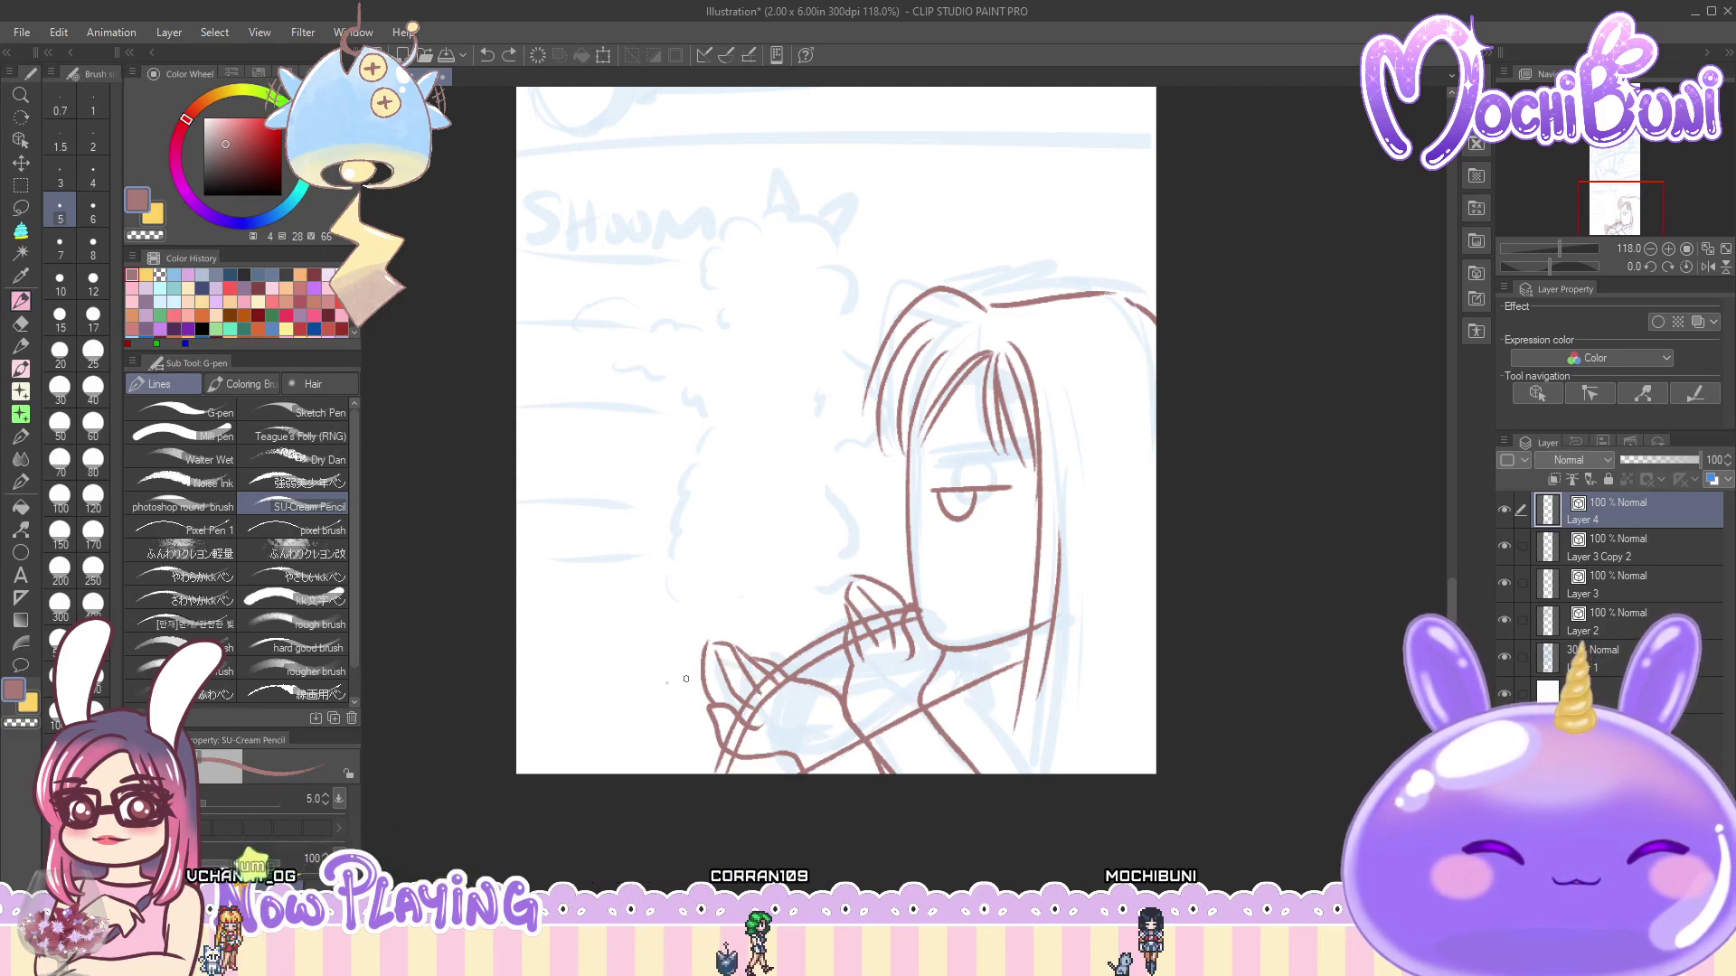
pyautogui.hotkey('ctrl', 'z')
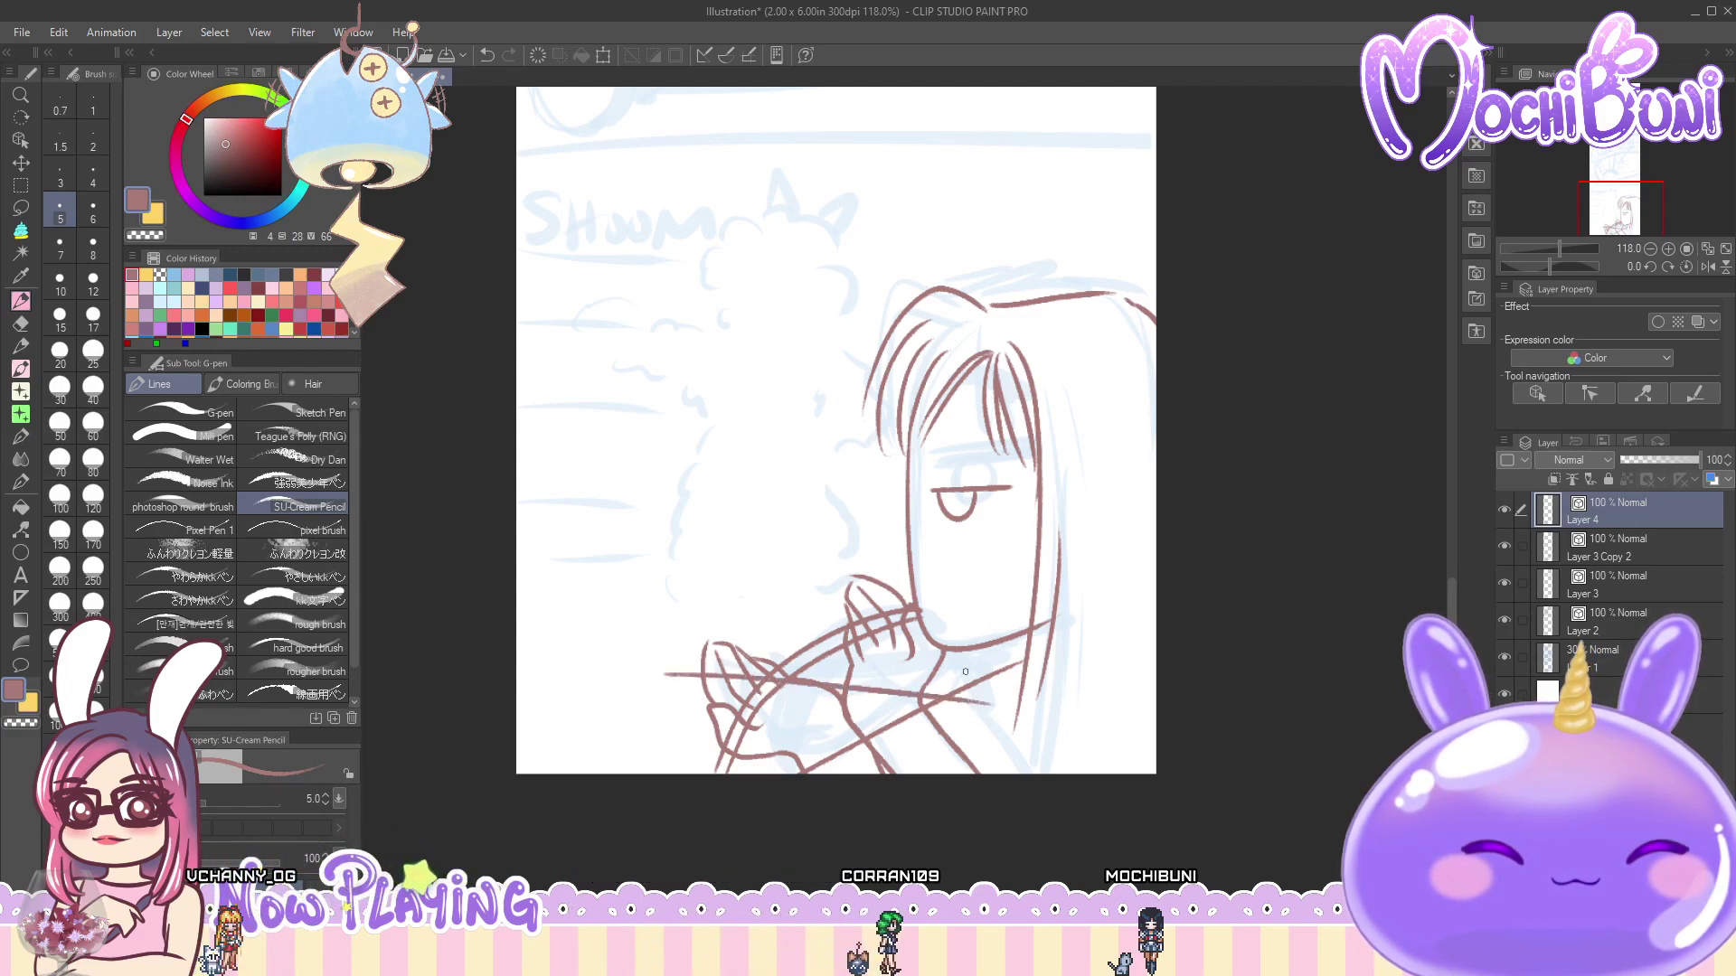
pyautogui.moveTo(649, 673); pyautogui.dragTo(631, 695)
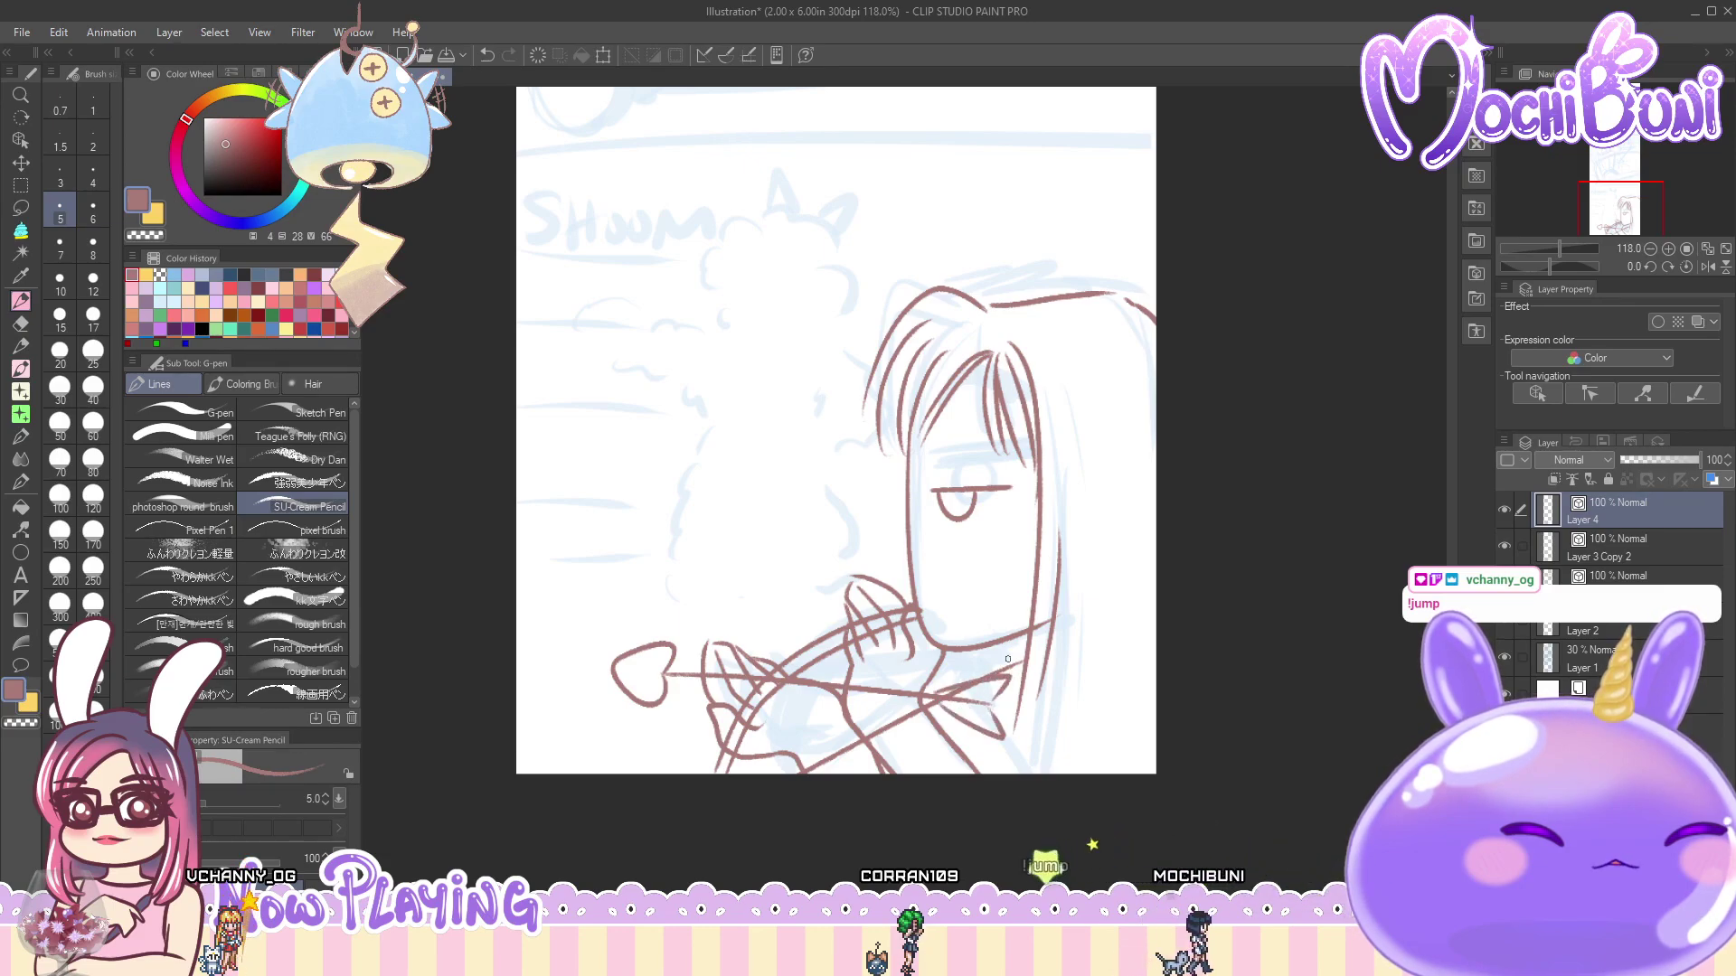
# - On Layer 3 Copy 2, erase the hand lines that show through the bow
pyautogui.click(1637, 547)
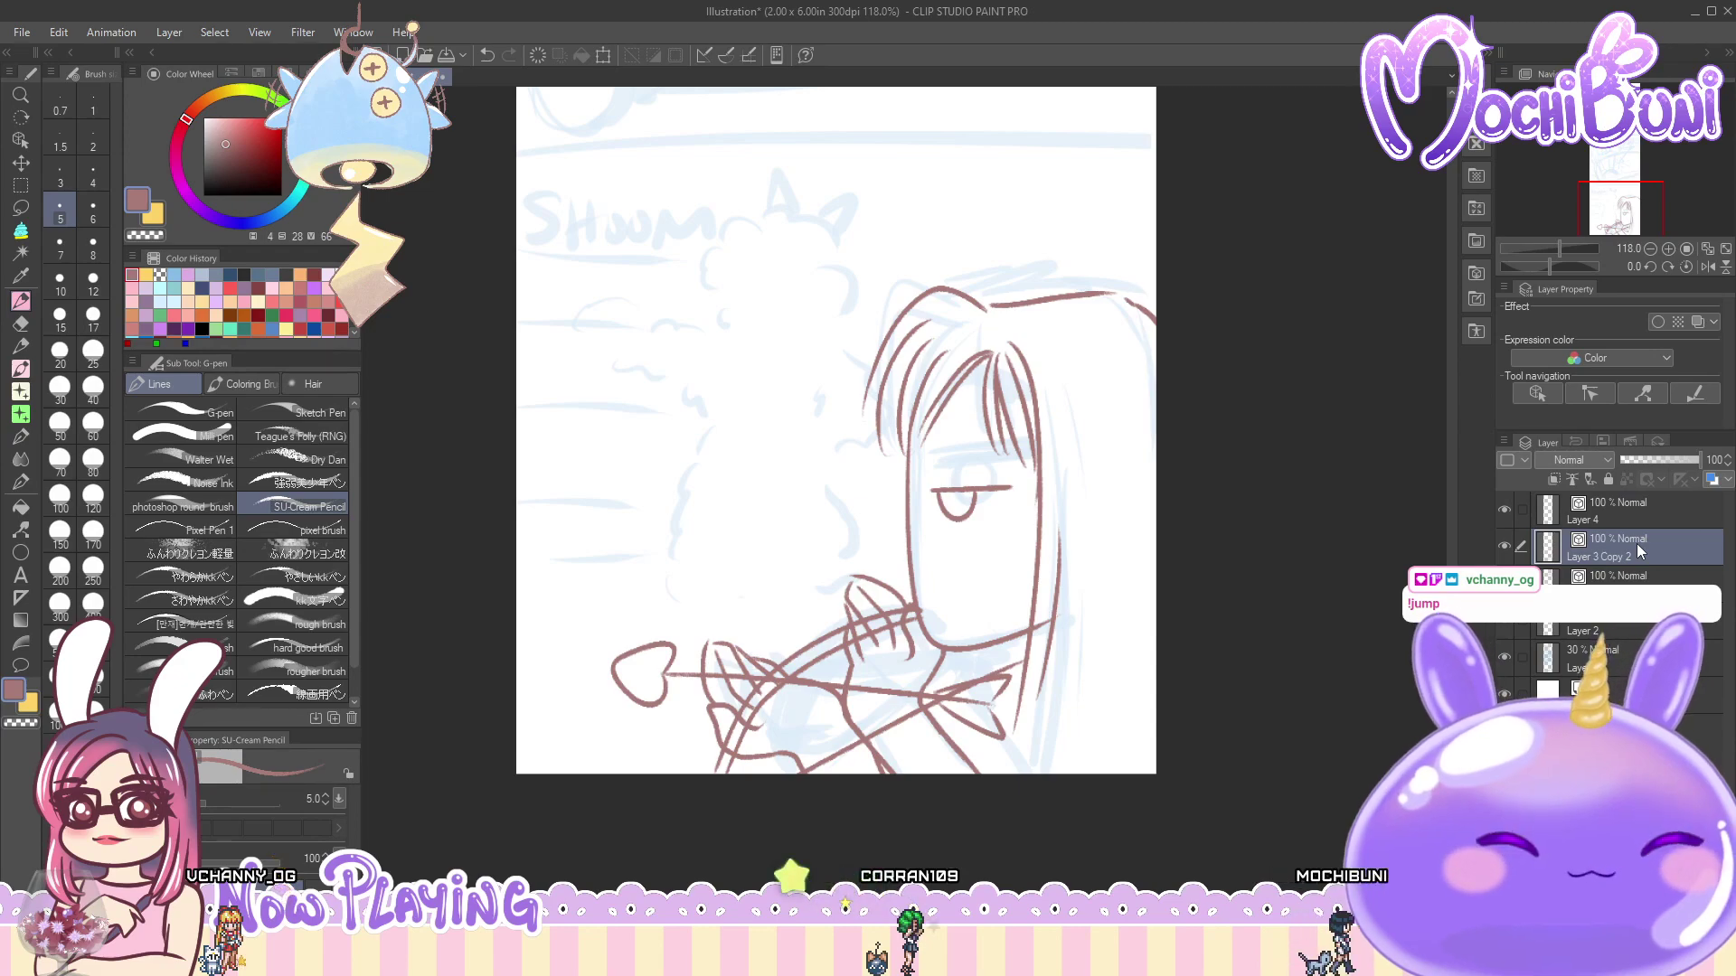
pyautogui.click(21, 318)
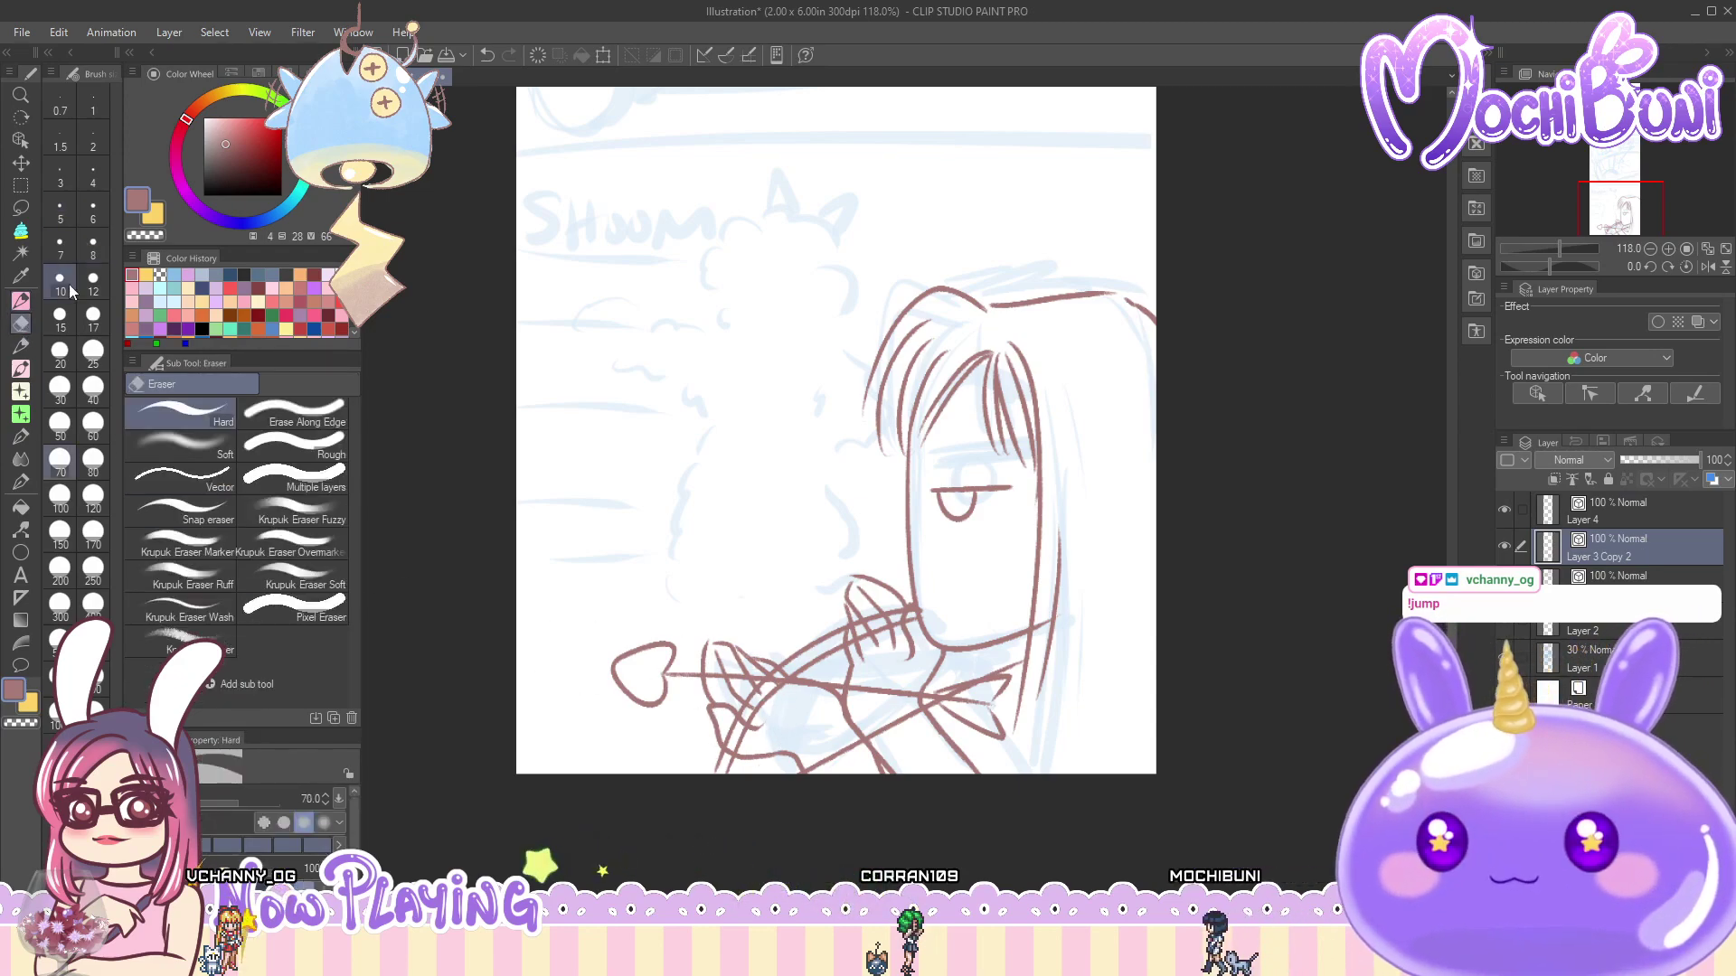
pyautogui.click(20, 301)
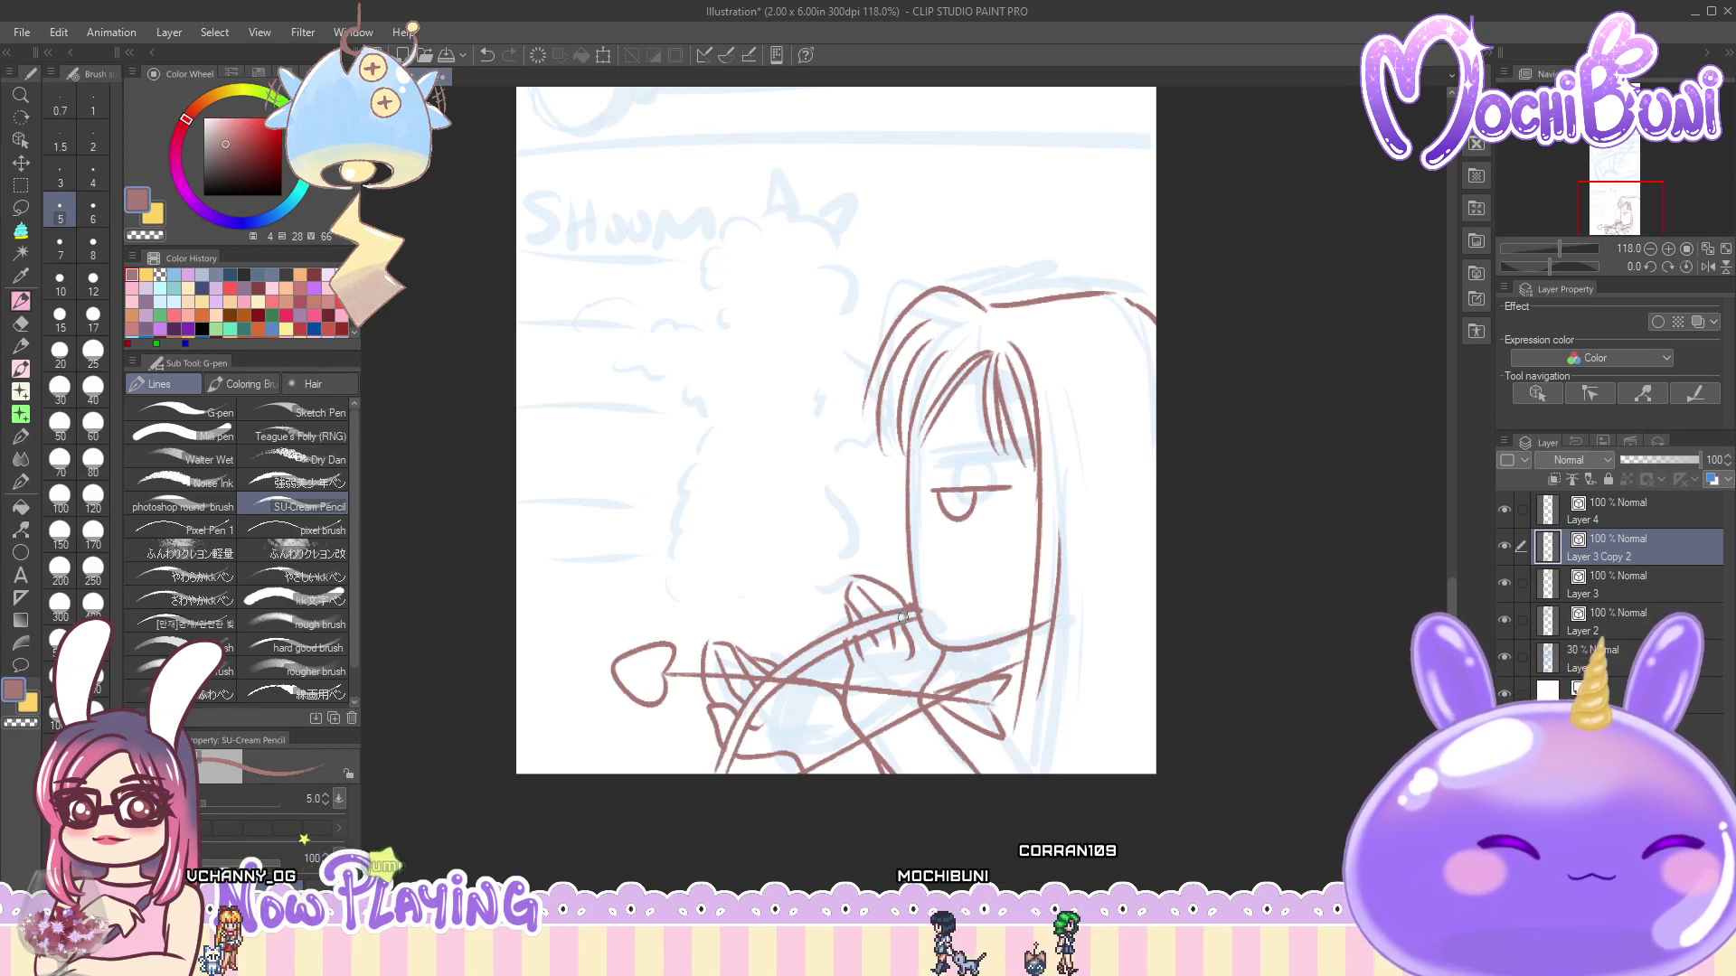
pyautogui.moveTo(890, 636); pyautogui.dragTo(906, 658)
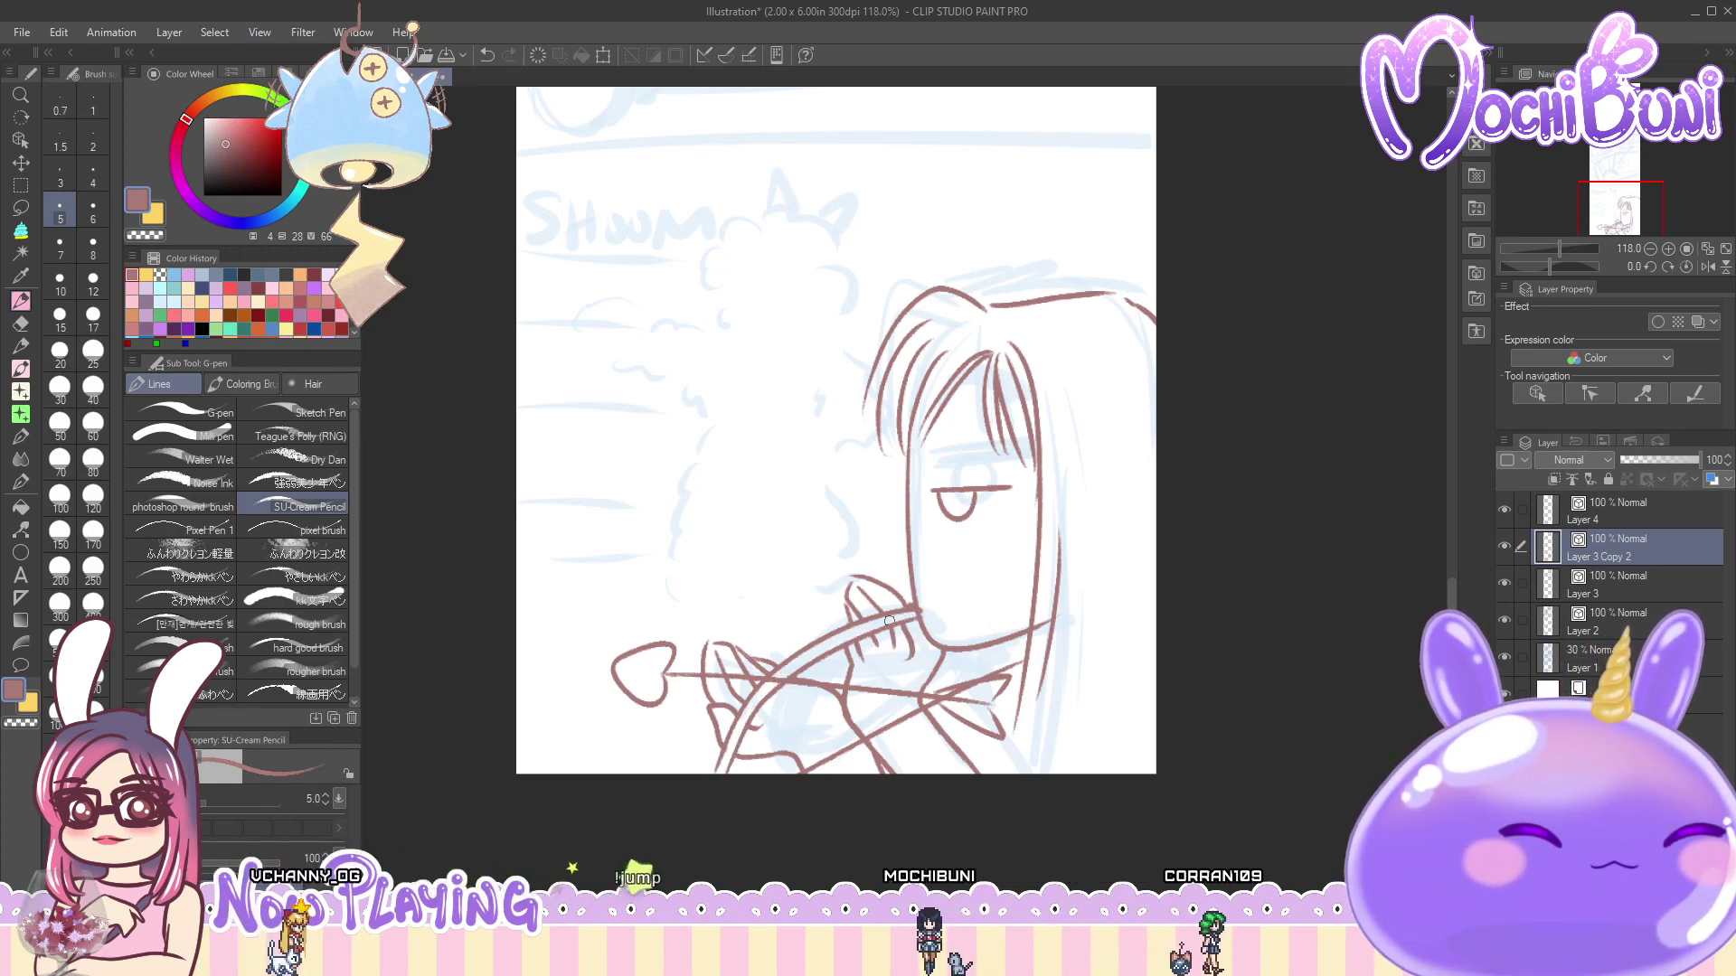
pyautogui.hotkey('ctrl', 'z')
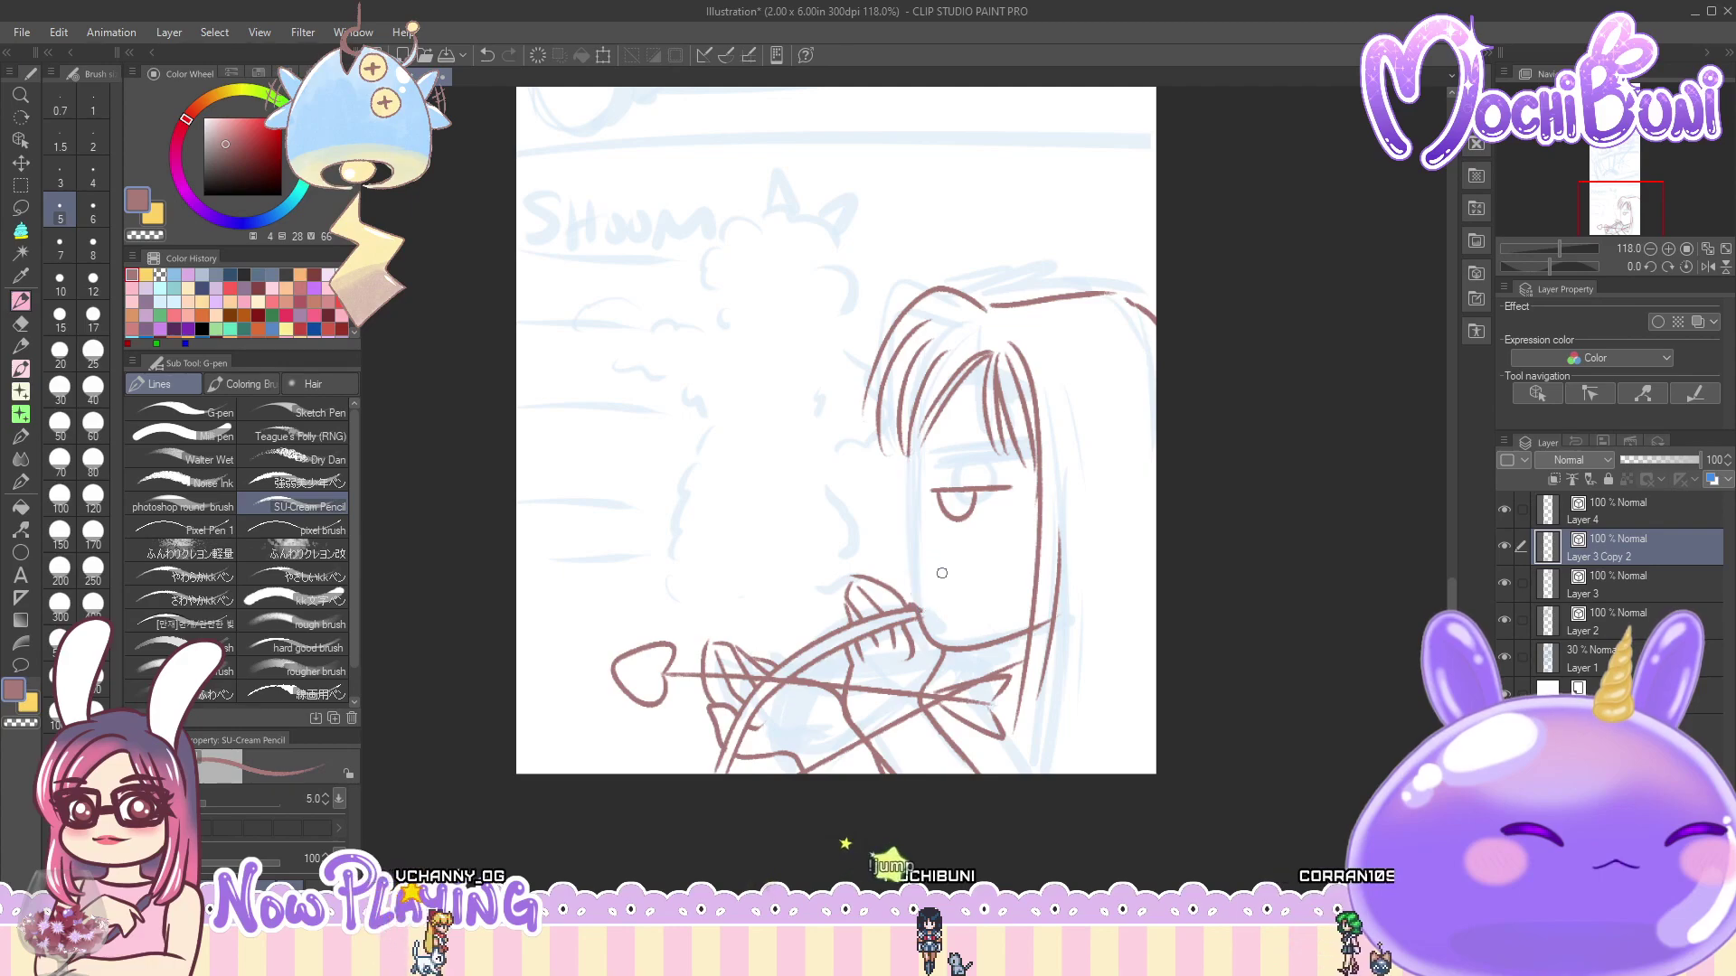
# - On Layer 4, ink the fluffy figure's scalloped head, body and outstretched arm over the sketch in the bottom panel
pyautogui.click(1625, 517)
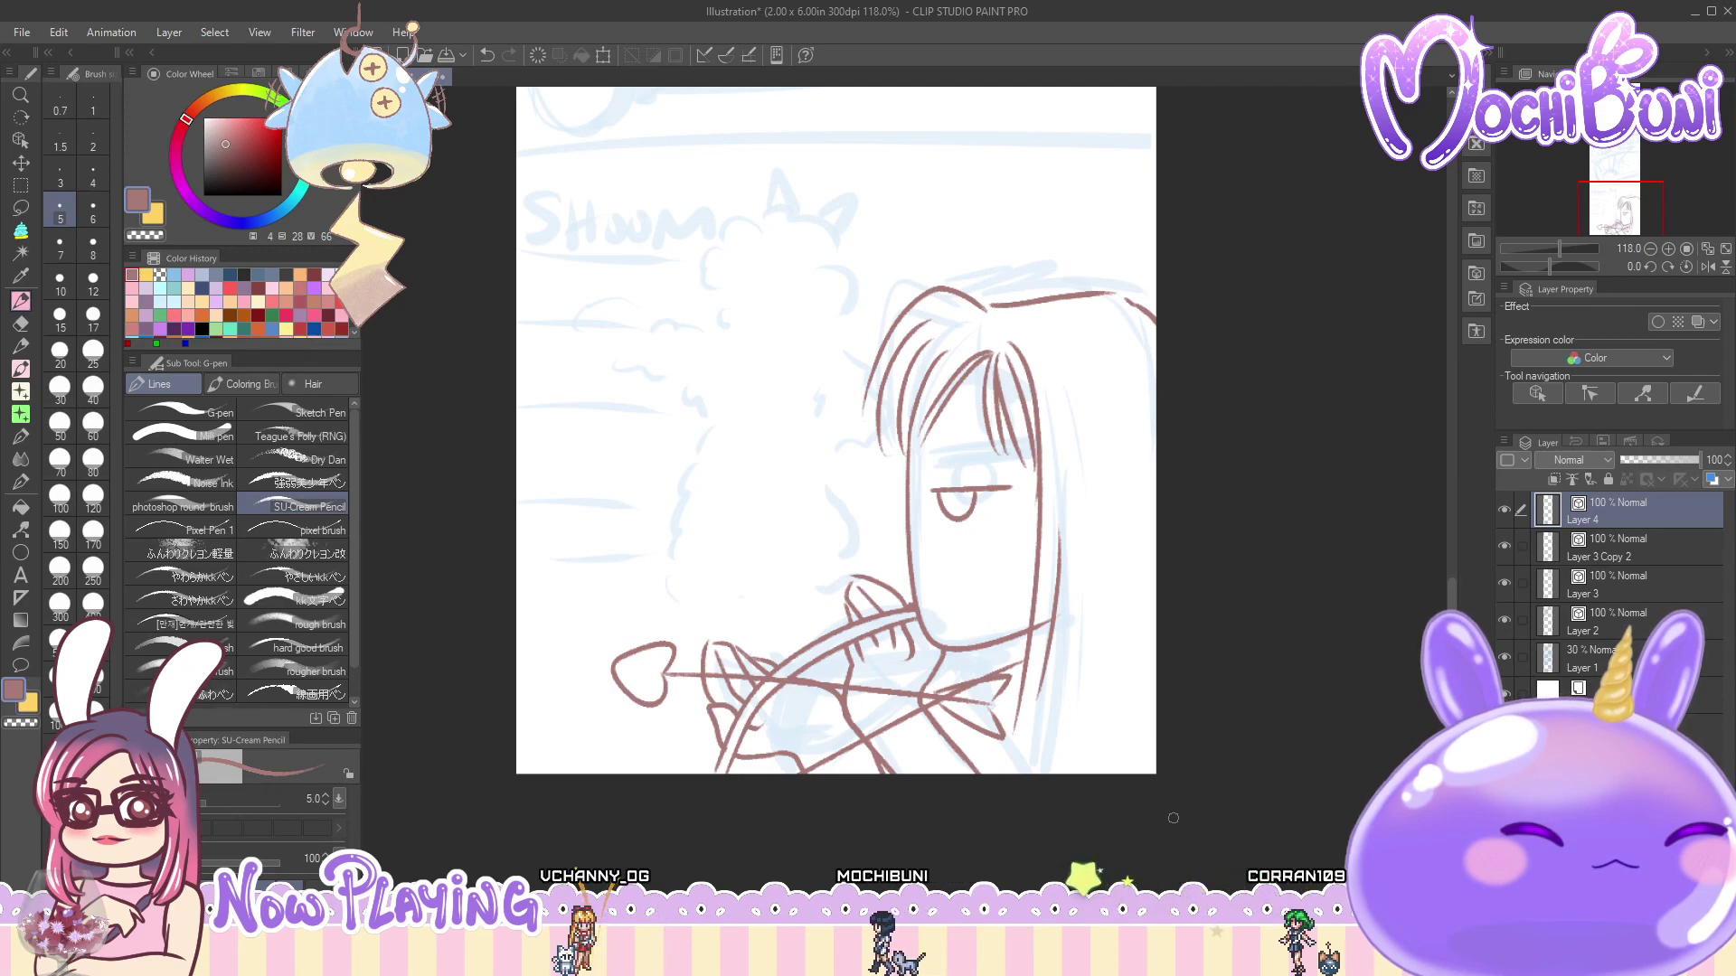
pyautogui.click(1645, 553)
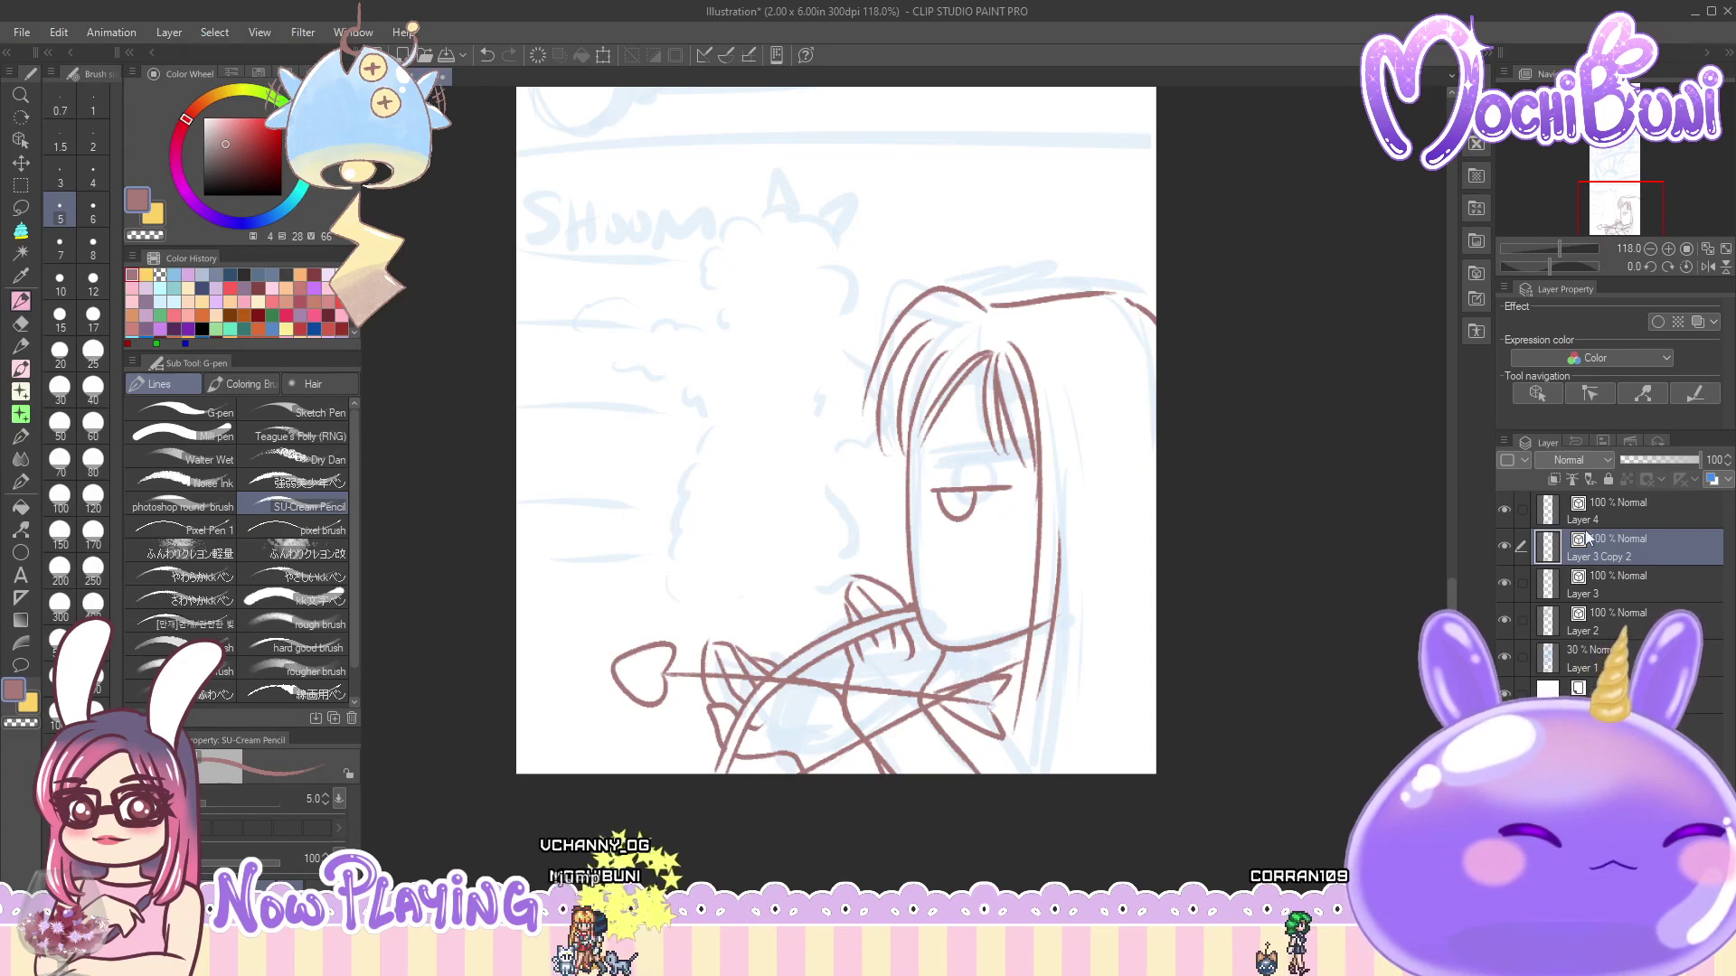
pyautogui.click(1609, 510)
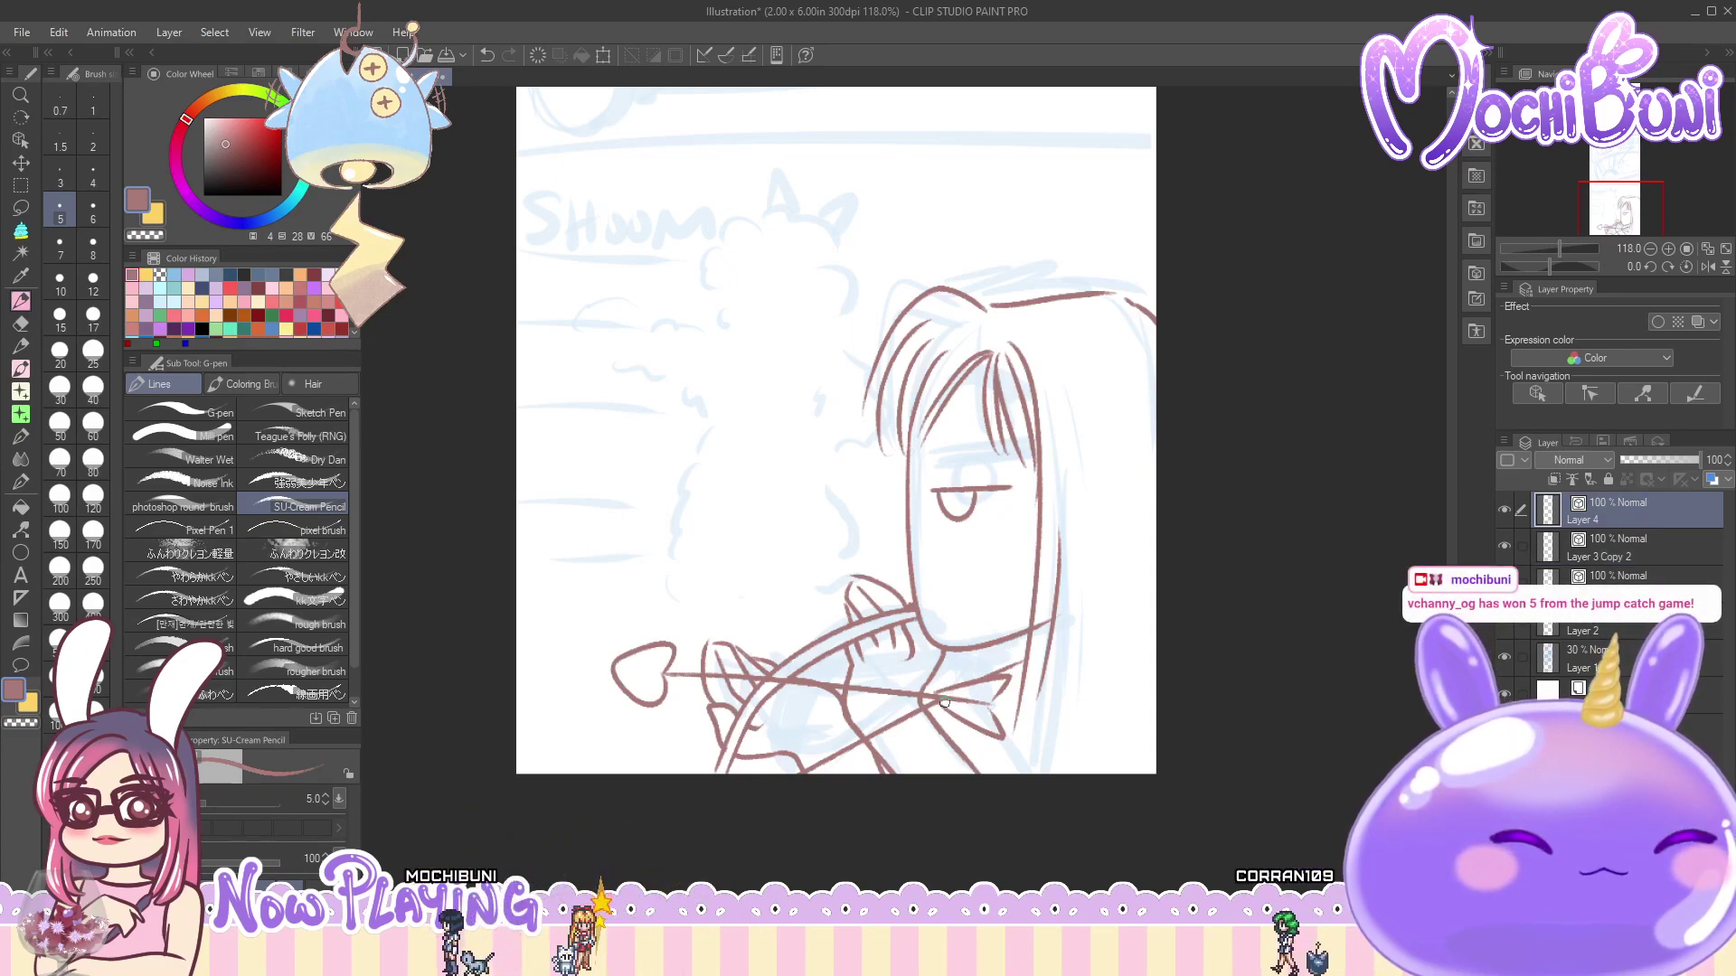
pyautogui.scroll(-5, 999, 773)
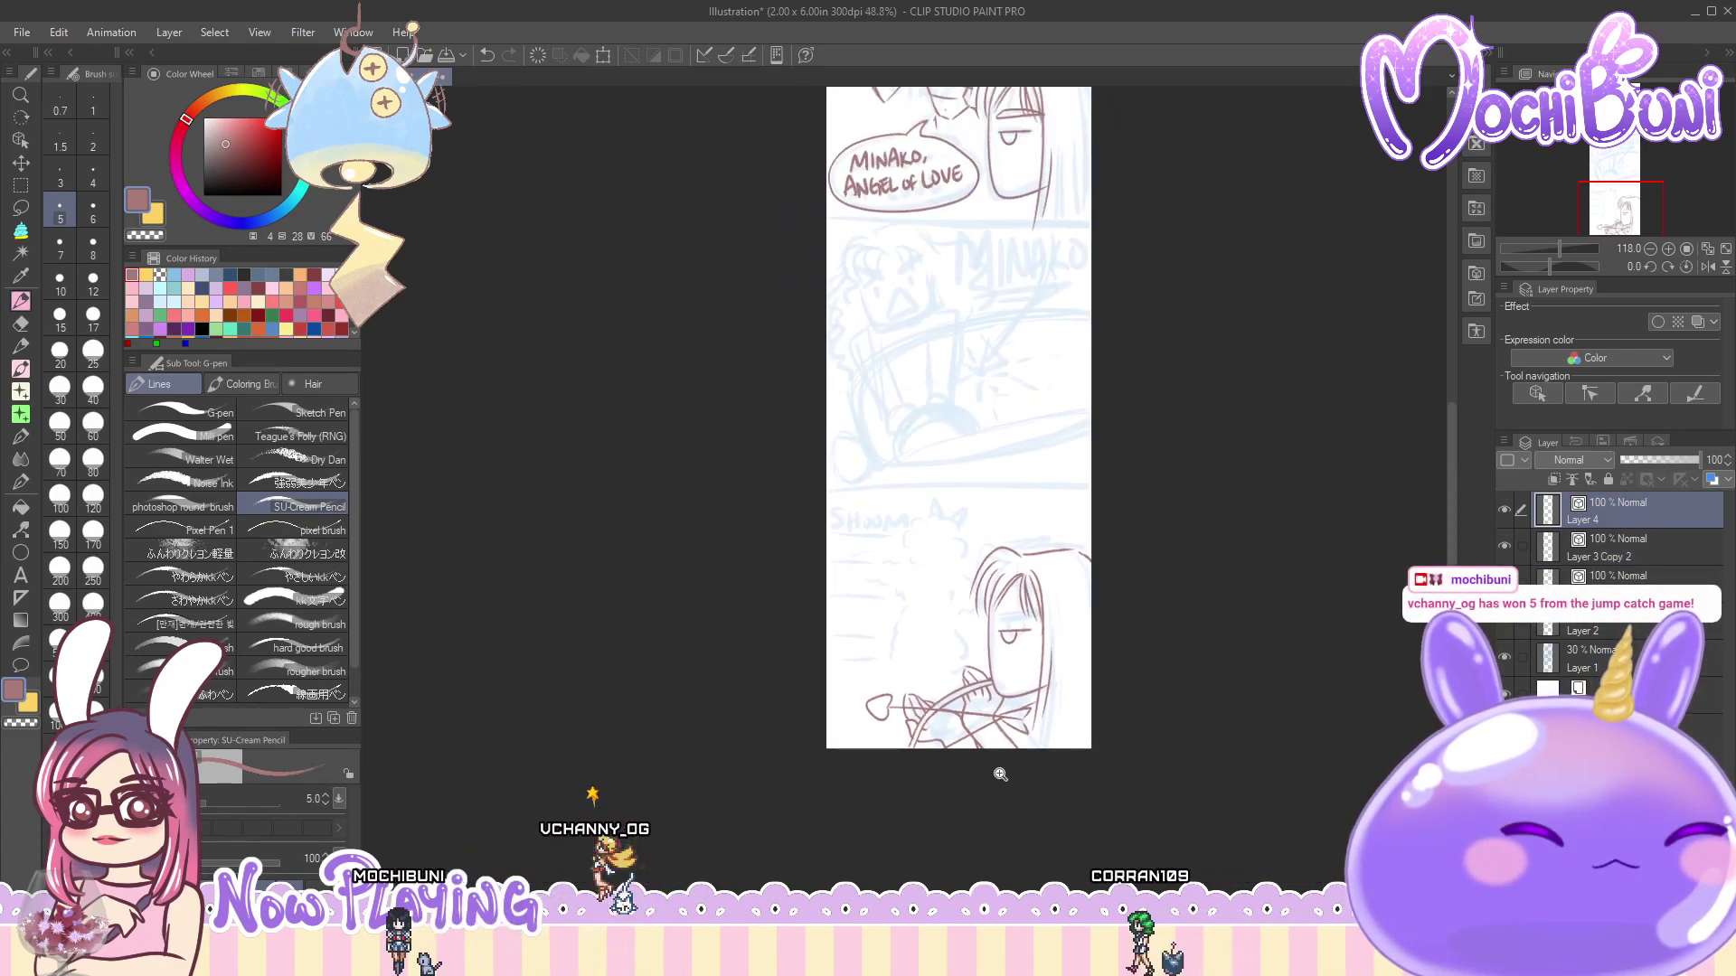
pyautogui.scroll(3, 1000, 773)
pyautogui.scroll(3, 1125, 712)
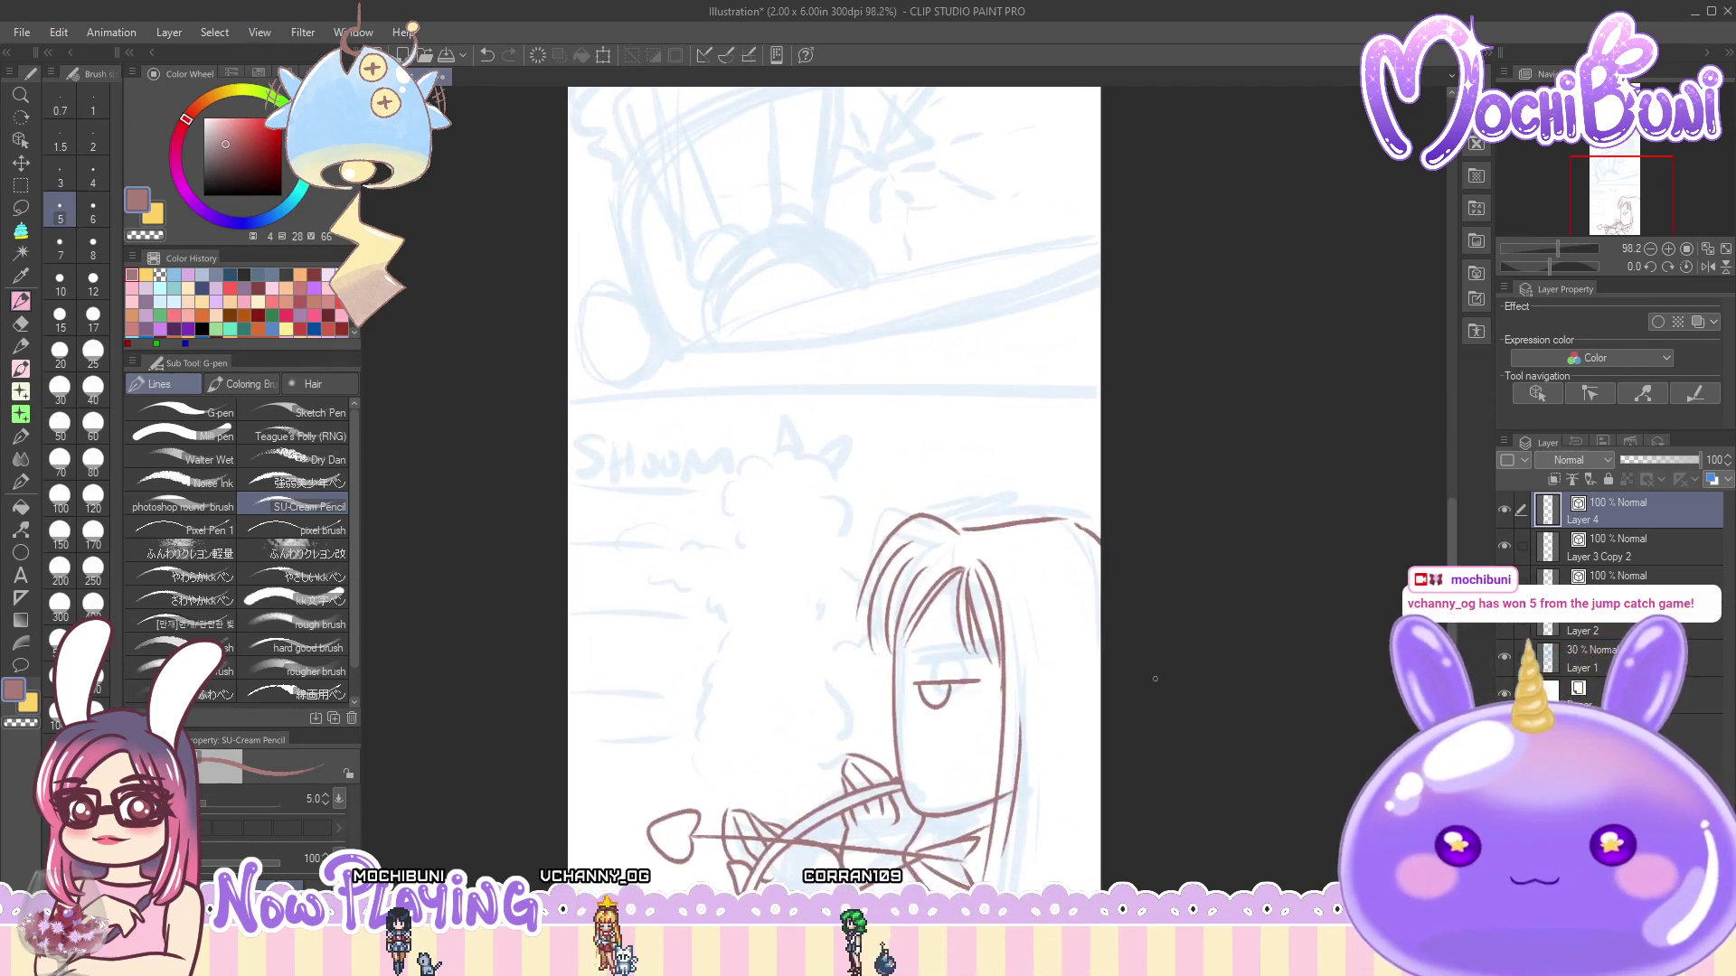
pyautogui.scroll(-2, 960, 585)
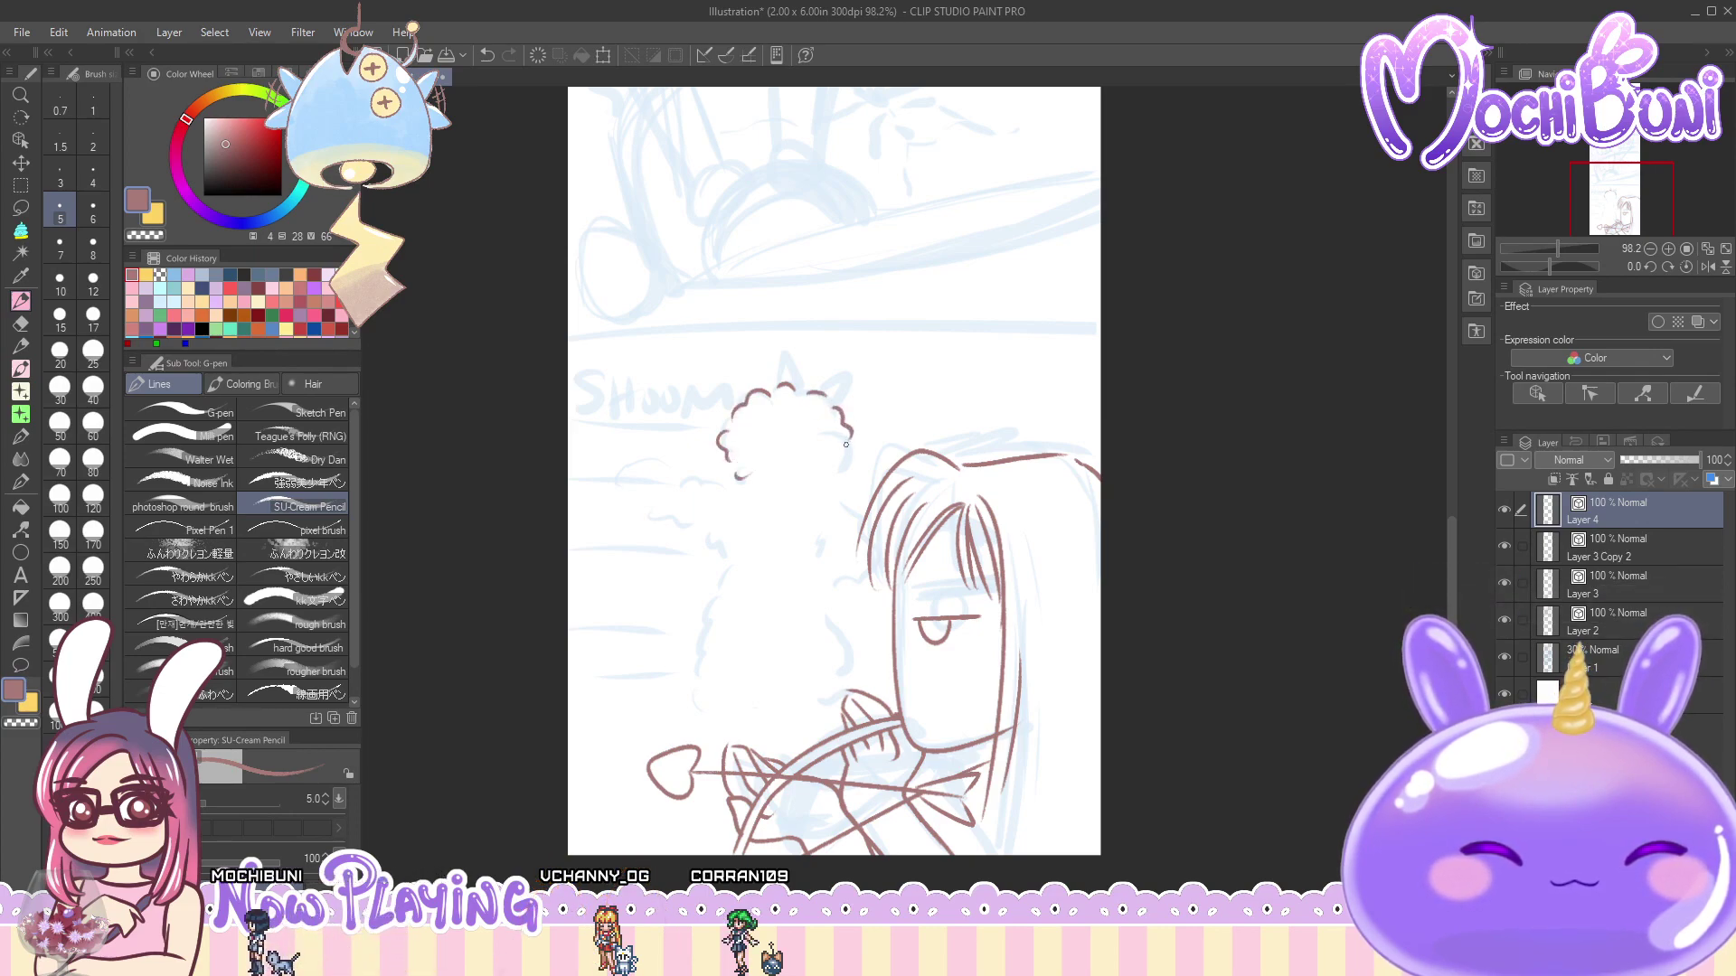
pyautogui.moveTo(725, 488)
pyautogui.mouseDown()
pyautogui.moveTo(629, 469)
pyautogui.moveTo(656, 451)
pyautogui.moveTo(629, 441)
pyautogui.moveTo(615, 493)
pyautogui.moveTo(686, 534)
pyautogui.moveTo(718, 522)
pyautogui.moveTo(702, 647)
pyautogui.mouseUp()
pyautogui.hotkey('ctrl', 'z')
pyautogui.hotkey('ctrl', 'z')
pyautogui.hotkey('ctrl', 'z')
pyautogui.hotkey('ctrl', 'z')
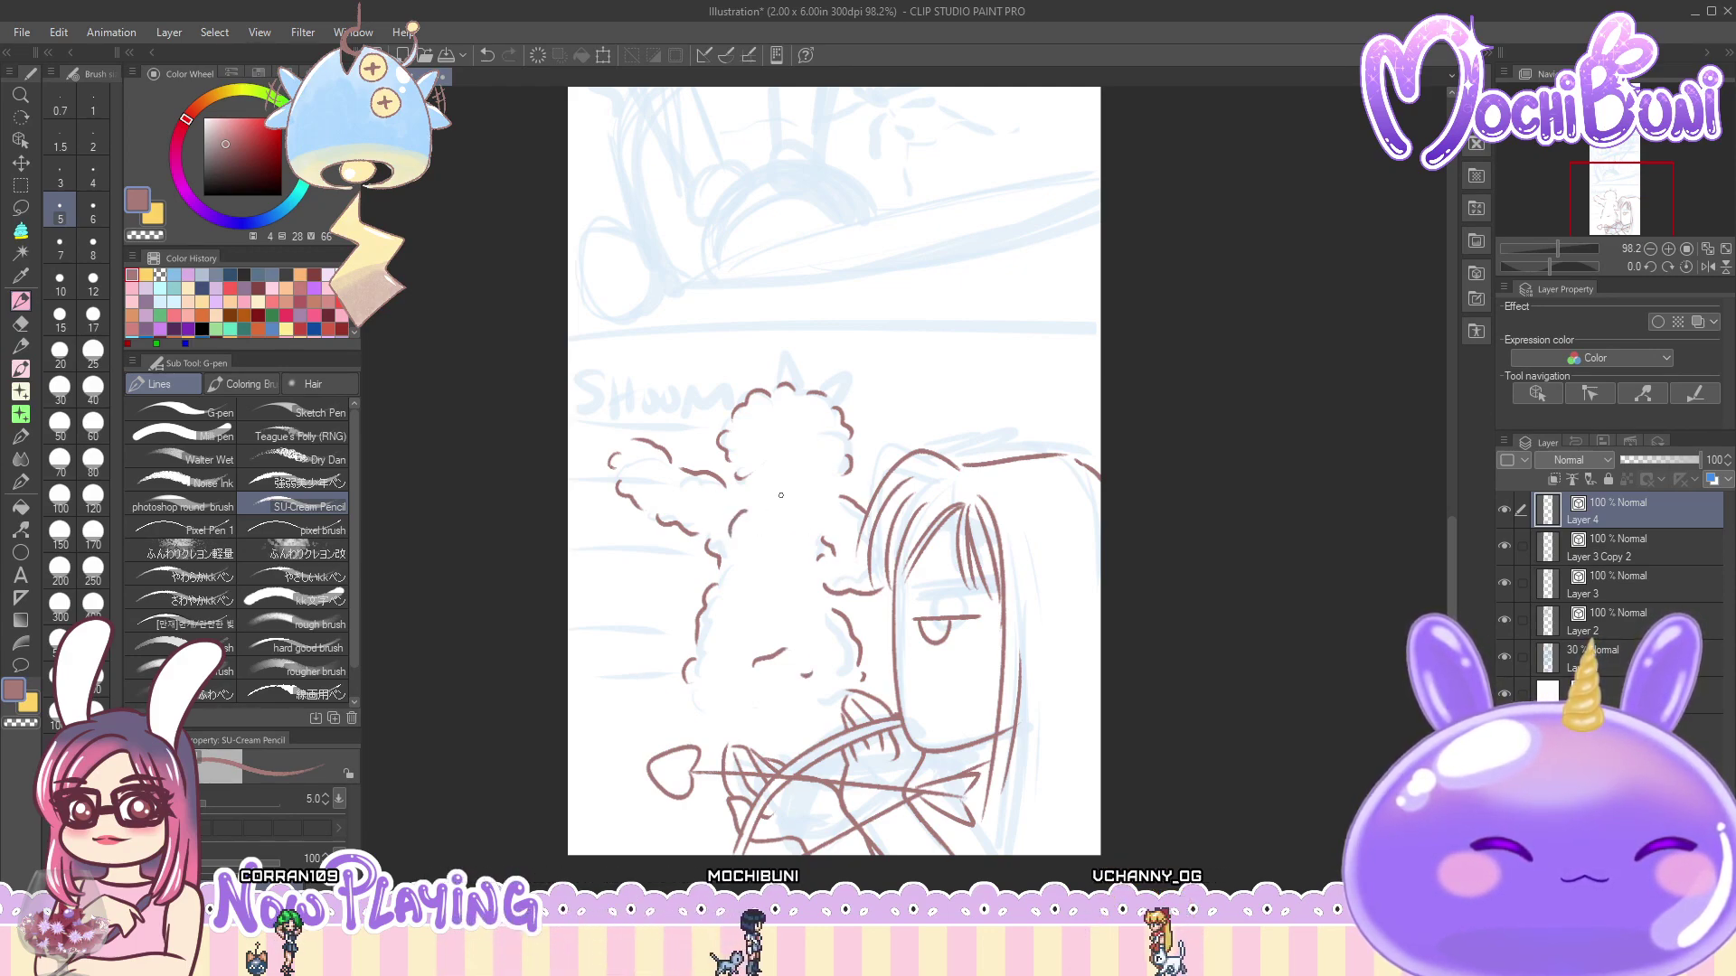
# - Add the fluffy figure's neck mark and pointed head tufts, and ink horizontal speed lines behind it
pyautogui.moveTo(777, 495); pyautogui.dragTo(788, 495)
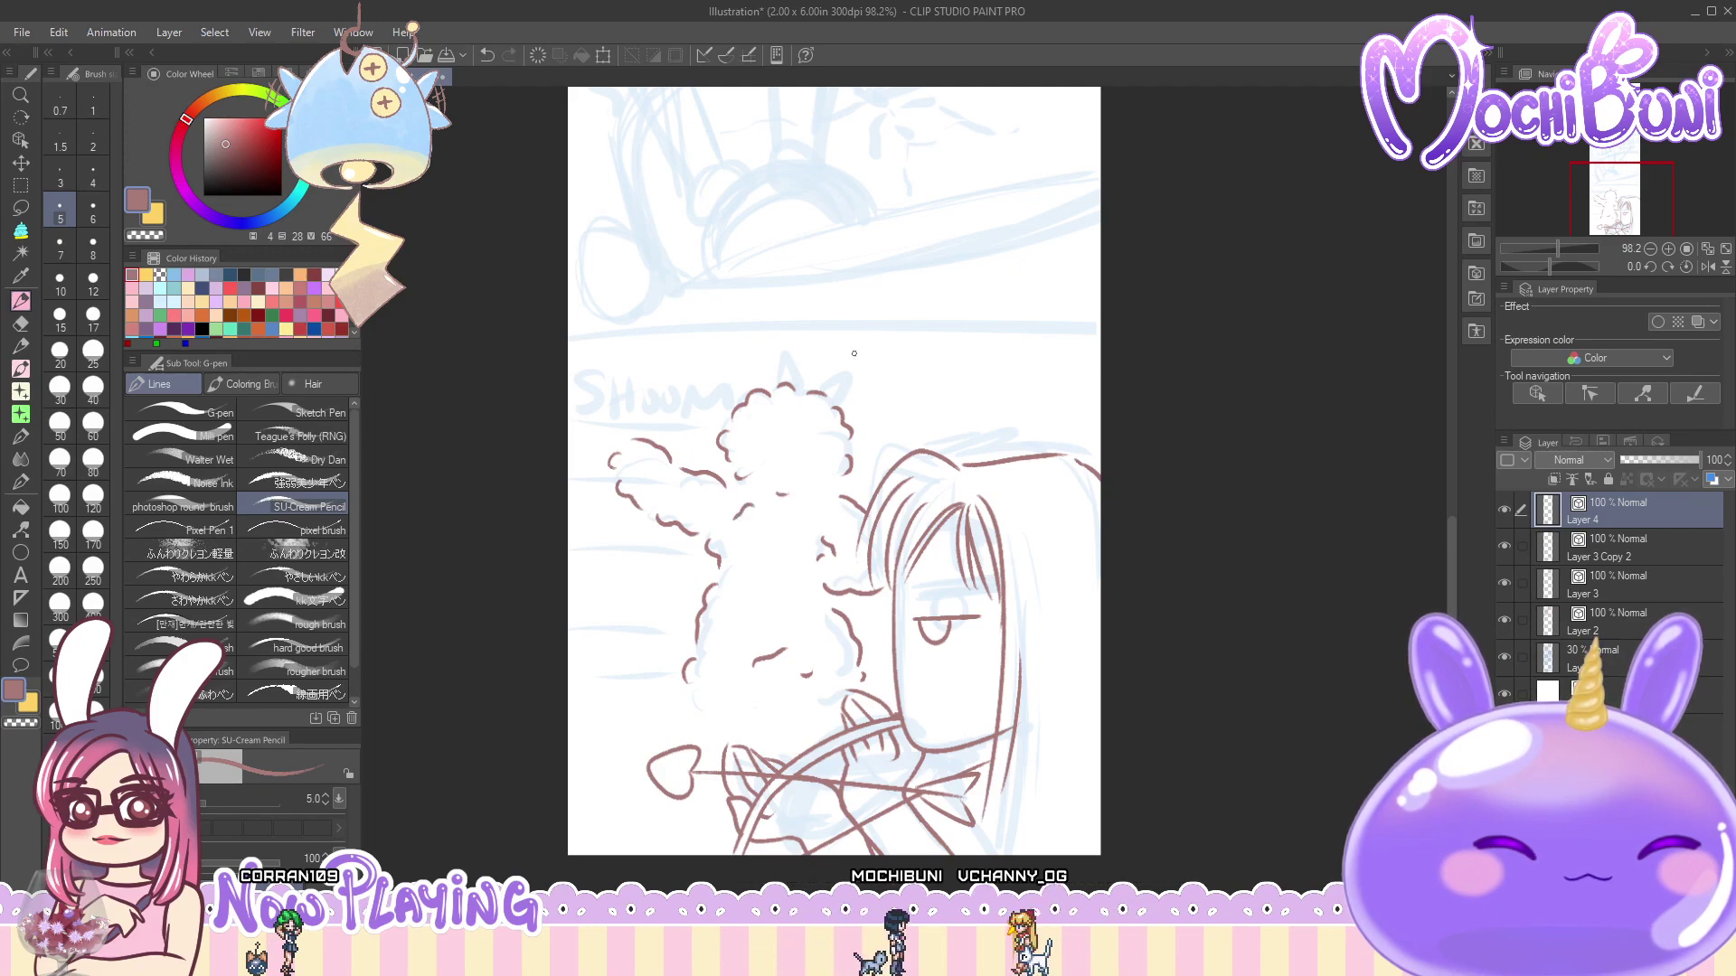
pyautogui.moveTo(833, 394)
pyautogui.mouseDown()
pyautogui.moveTo(847, 399)
pyautogui.moveTo(819, 387)
pyautogui.mouseUp()
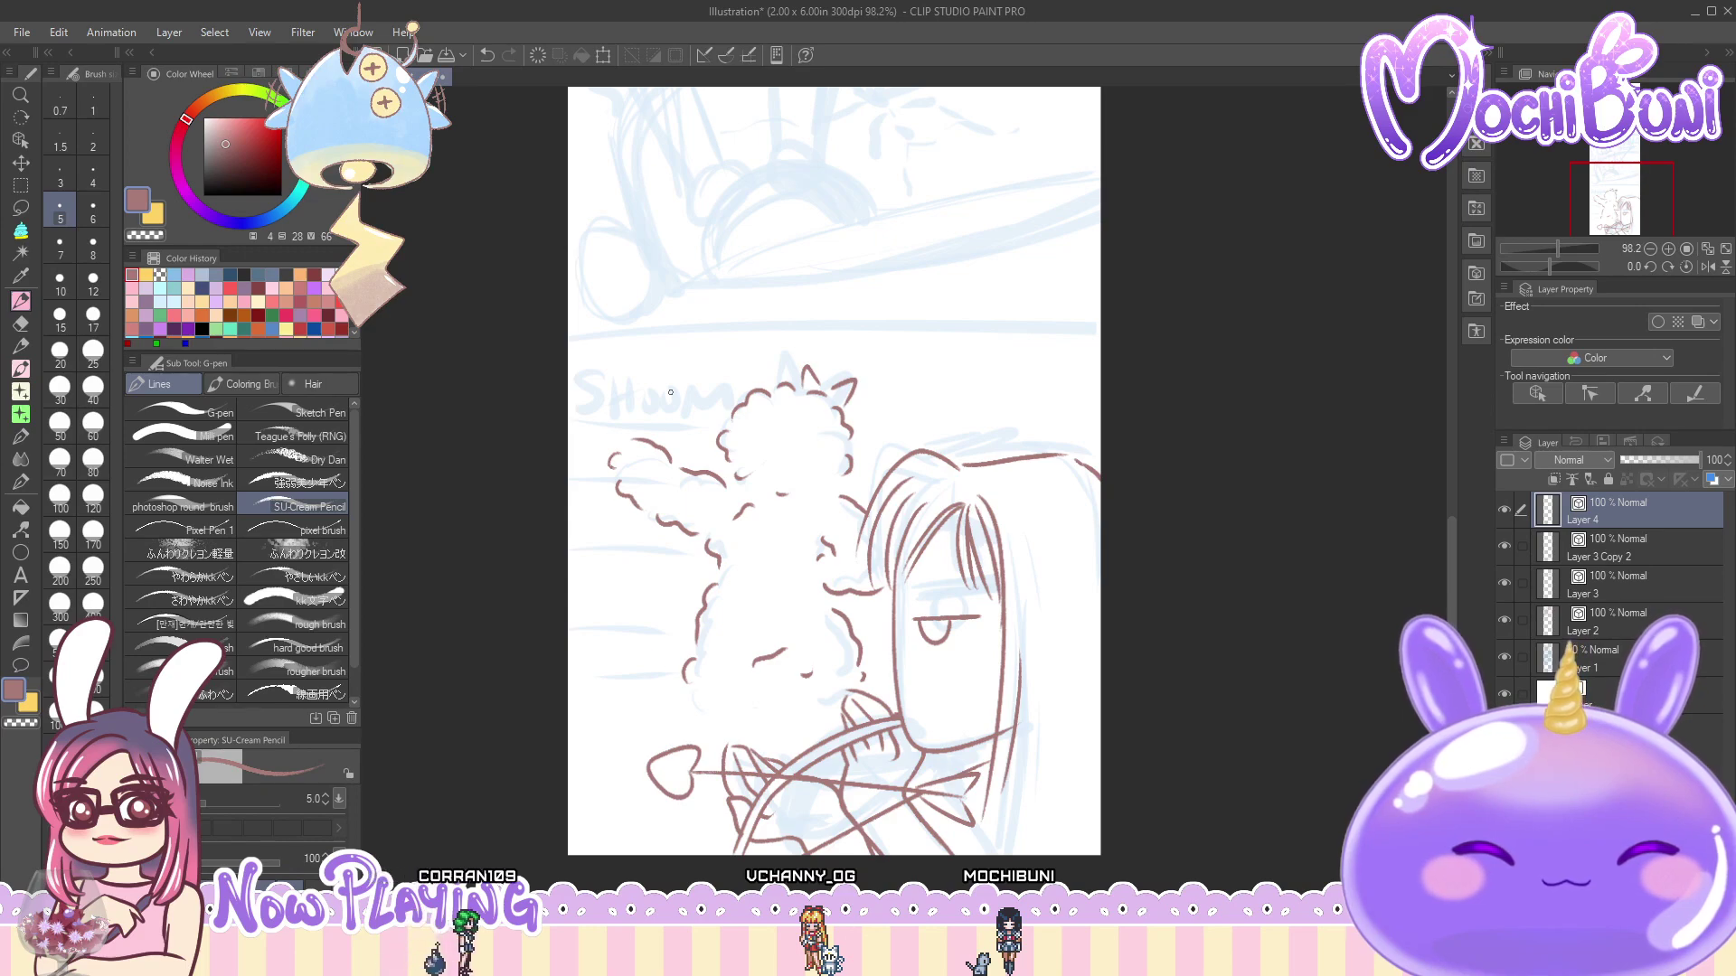
pyautogui.moveTo(580, 415); pyautogui.dragTo(714, 418)
pyautogui.moveTo(579, 480); pyautogui.dragTo(664, 481)
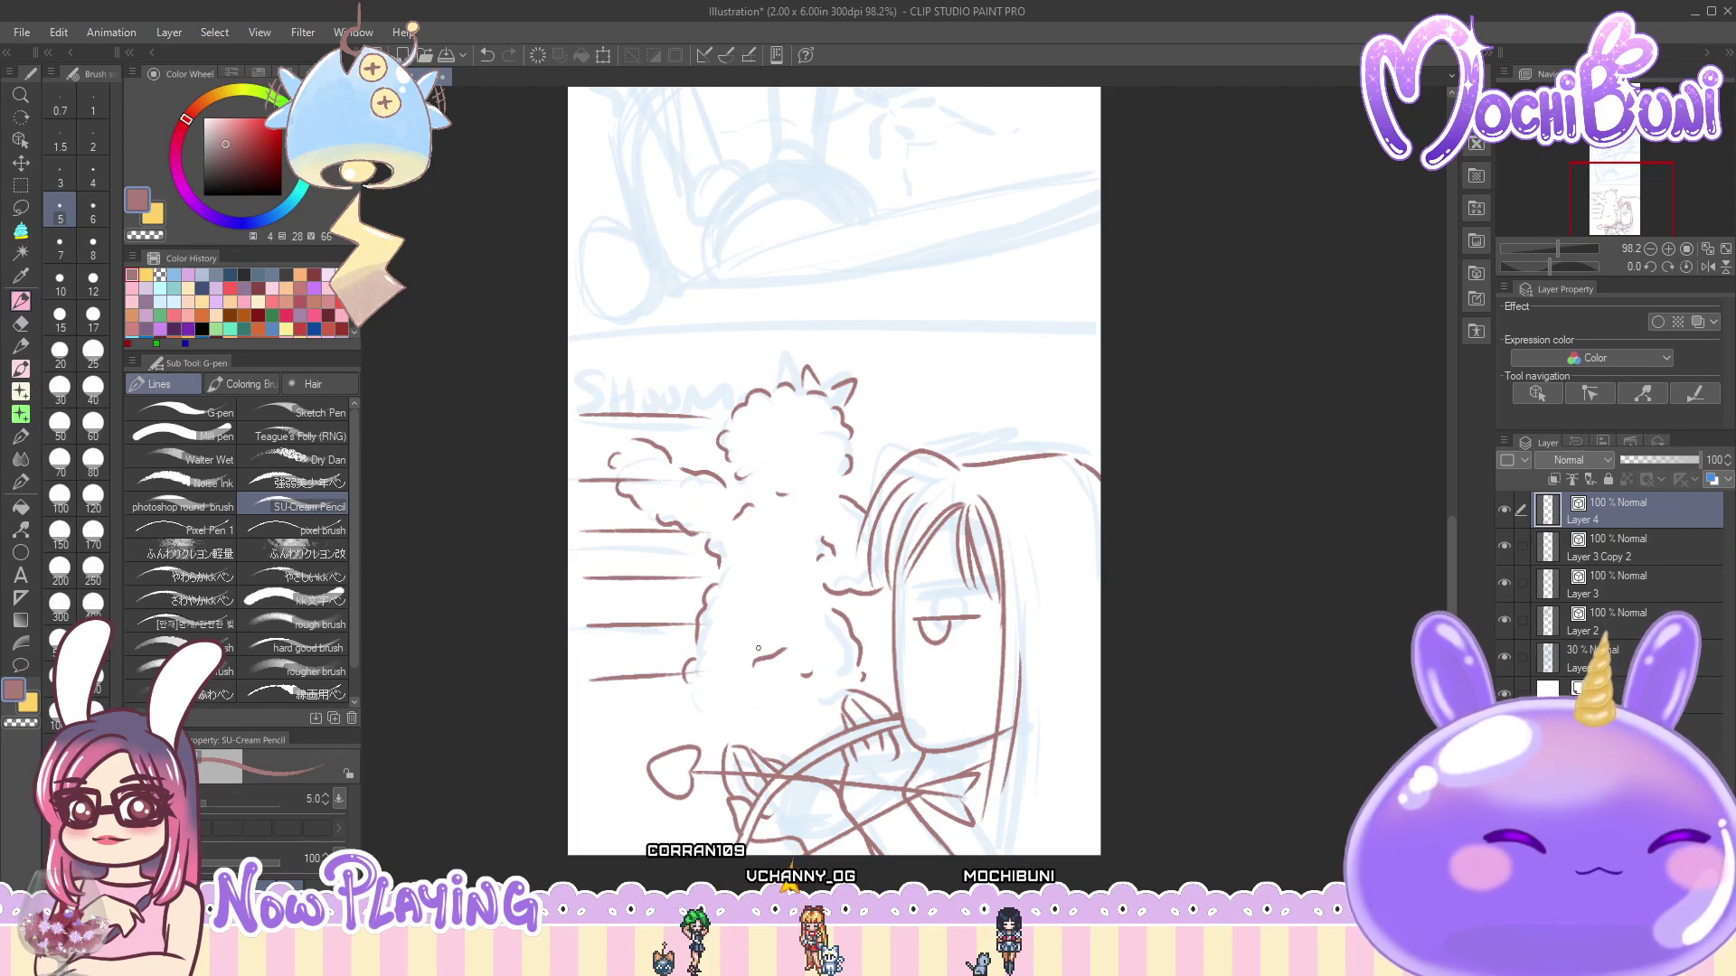
# - Letter the sound effect "SHOOM" above the speed lines with the pencil at size 7
pyautogui.click(59, 242)
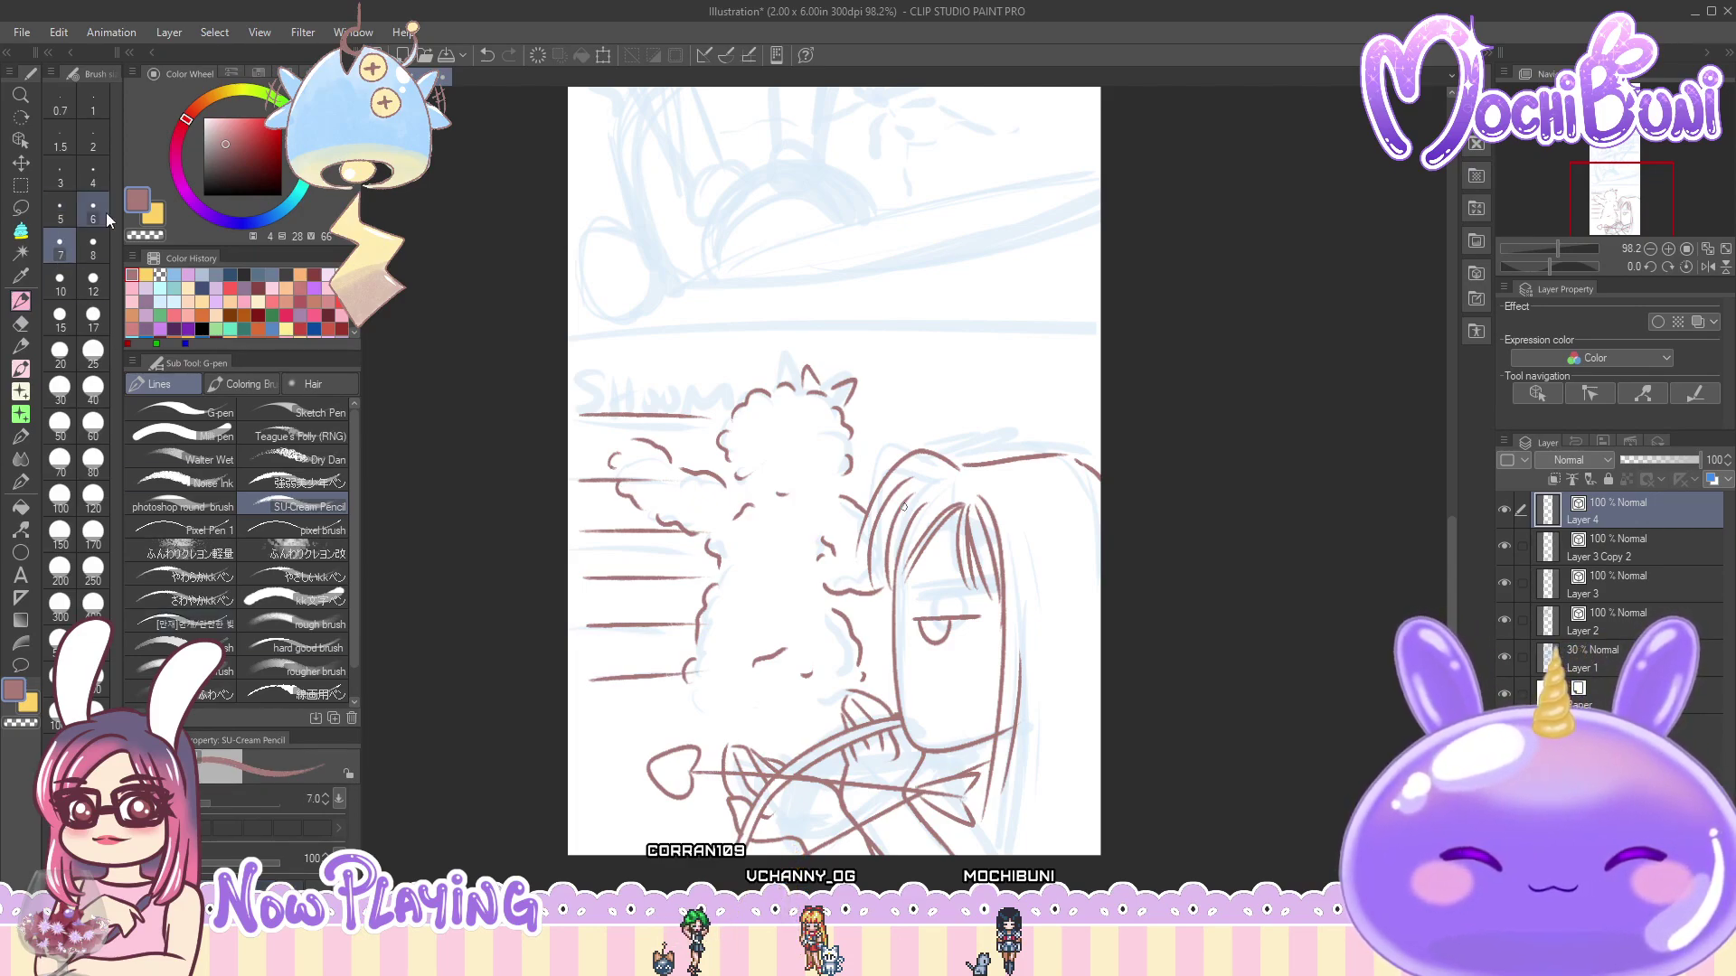
pyautogui.moveTo(604, 372)
pyautogui.mouseDown()
pyautogui.moveTo(586, 407)
pyautogui.moveTo(627, 391)
pyautogui.mouseUp()
pyautogui.moveTo(627, 374)
pyautogui.mouseDown()
pyautogui.moveTo(668, 406)
pyautogui.moveTo(692, 382)
pyautogui.moveTo(684, 401)
pyautogui.moveTo(726, 408)
pyautogui.mouseUp()
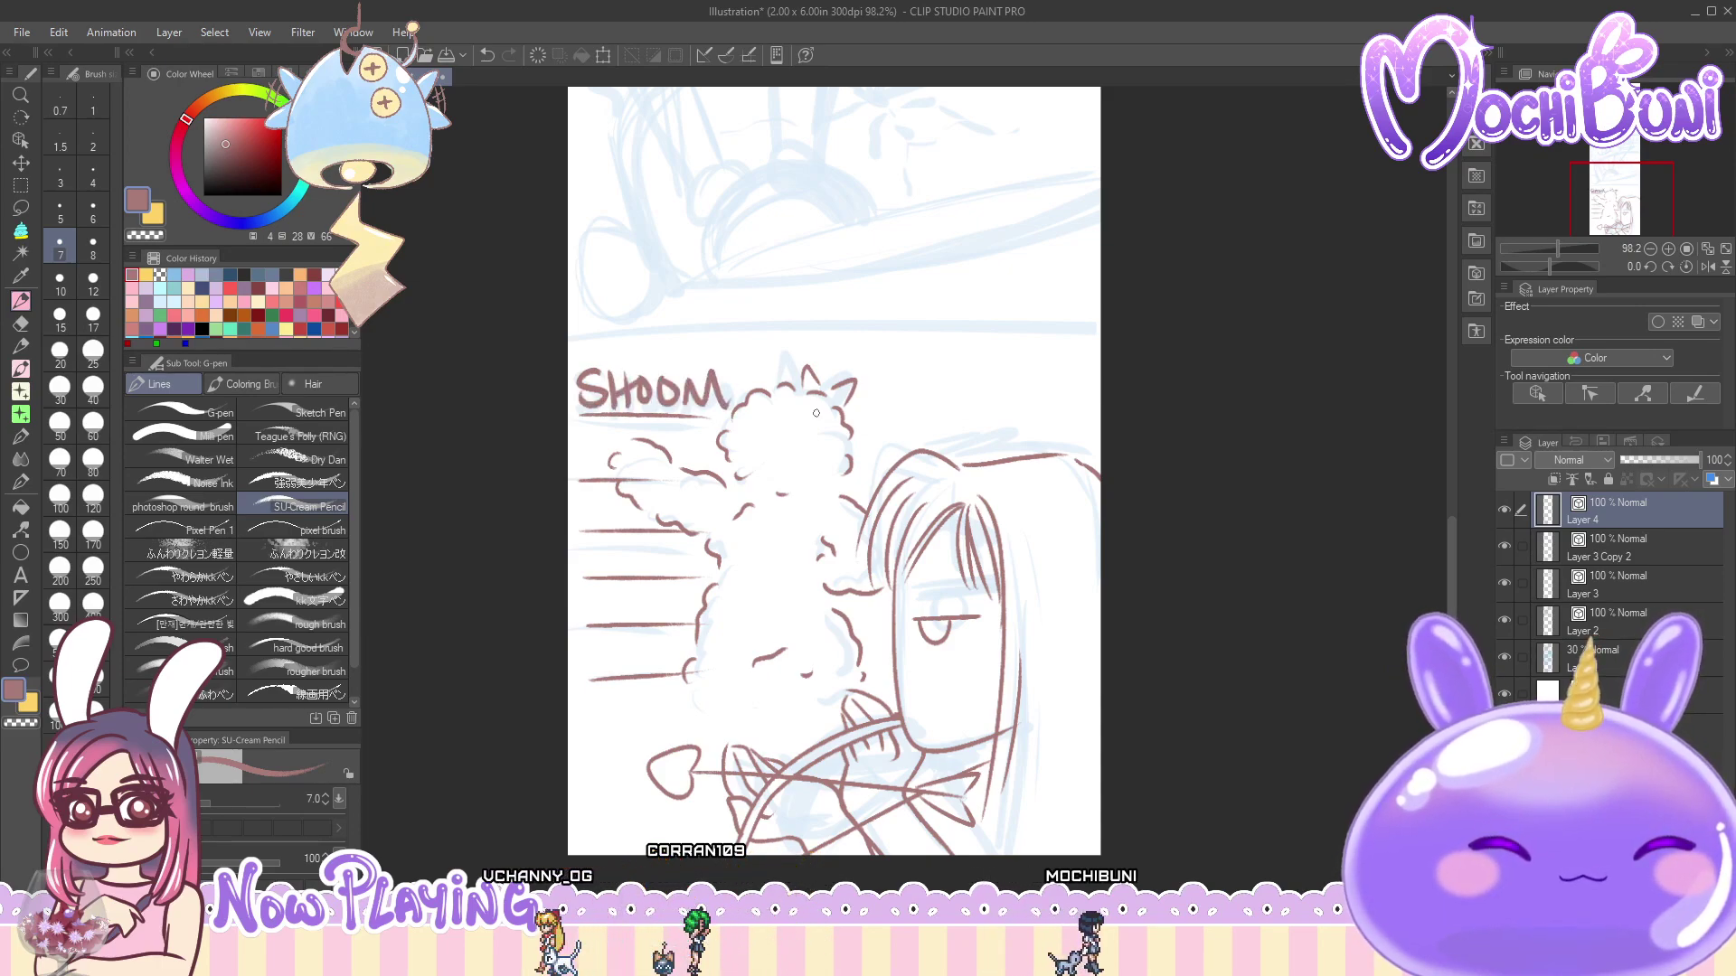
pyautogui.moveTo(1451, 587); pyautogui.dragTo(1462, 448)
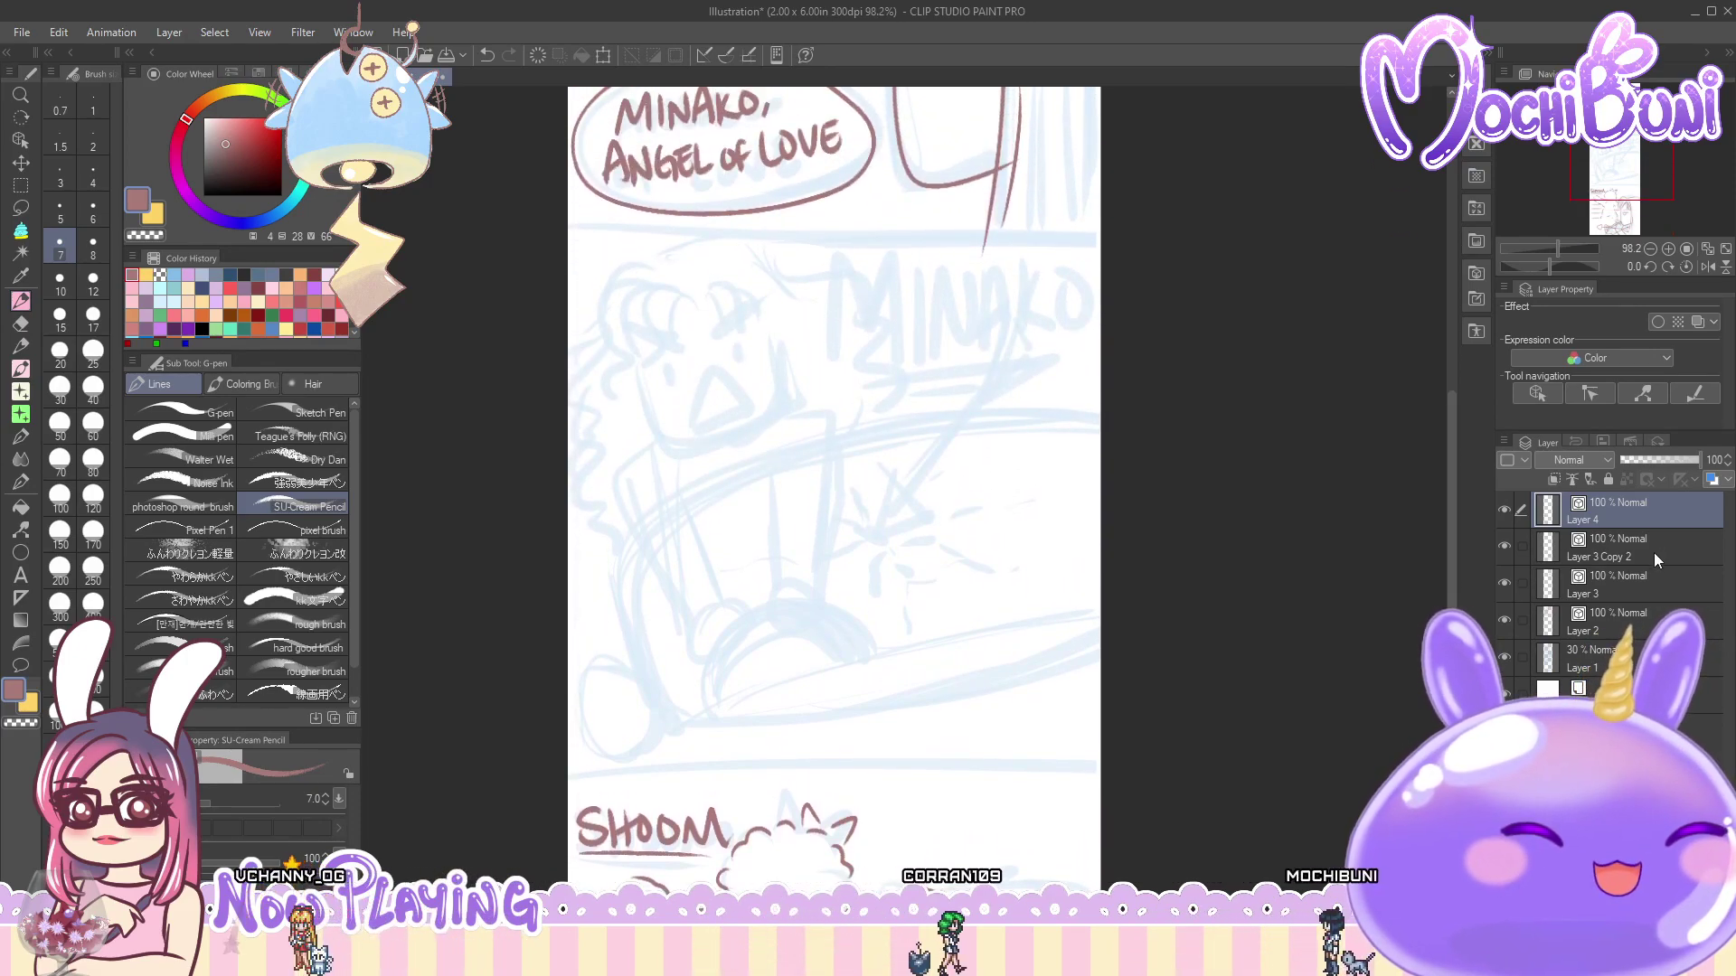
# - On Layer 3, ink the double curved line of the car's windshield frame over the middle panel's sketch with the pencil at size 5
pyautogui.click(1636, 627)
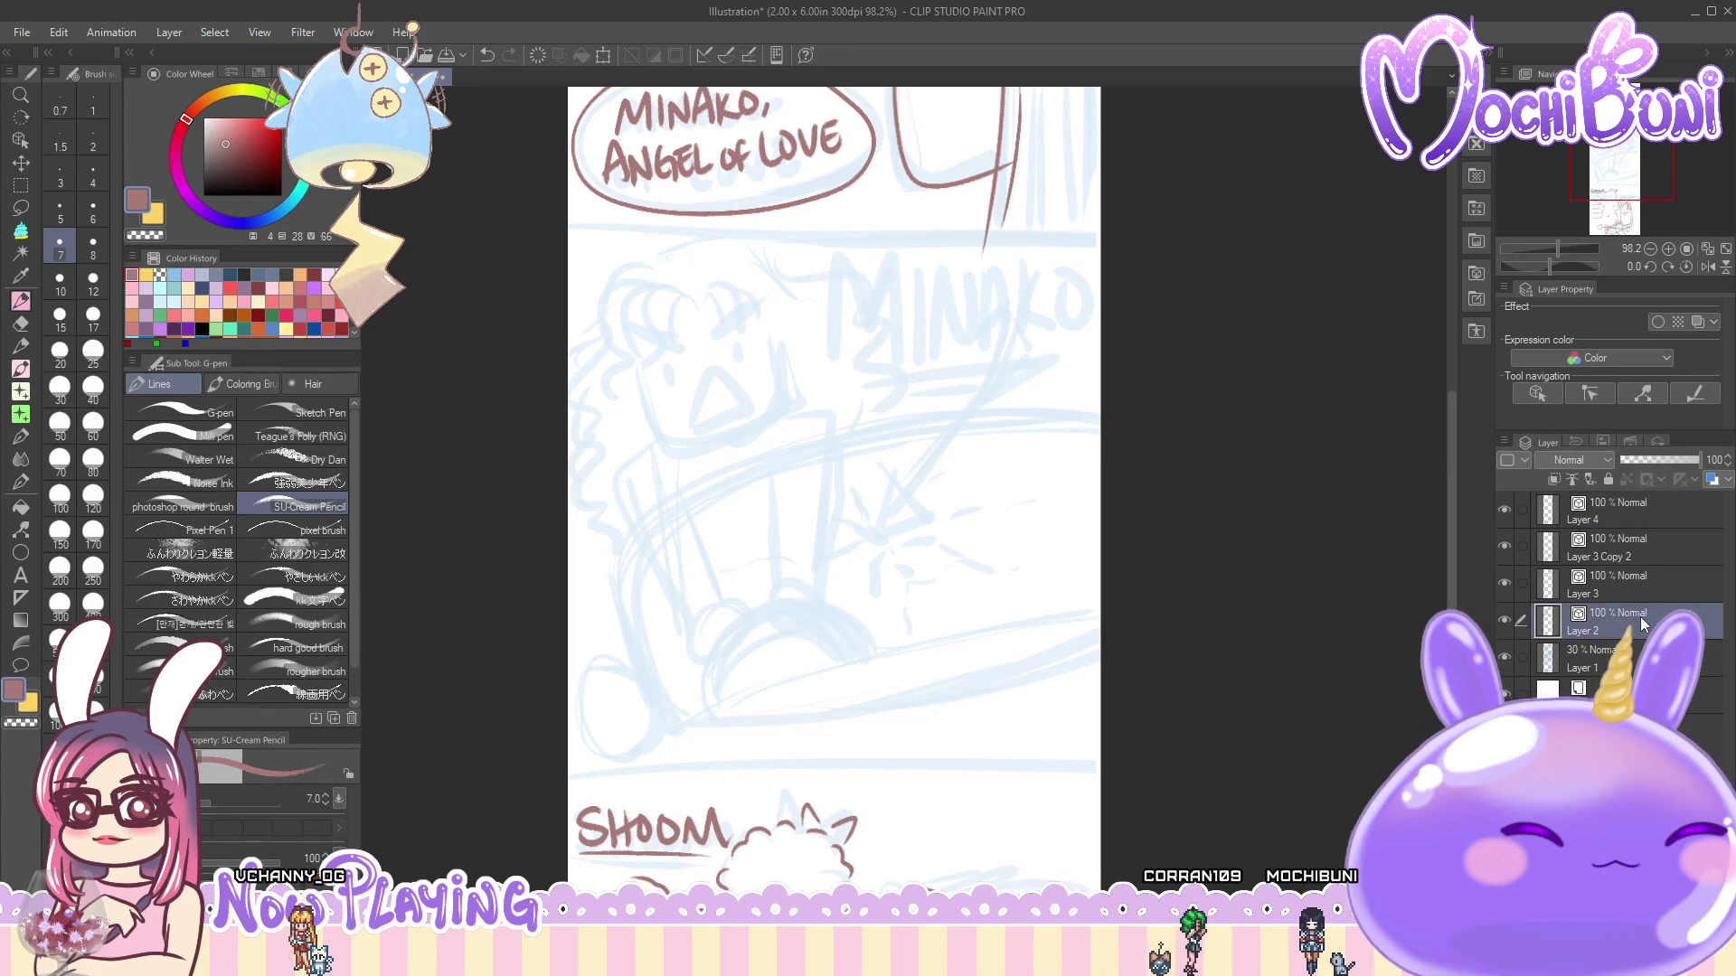
pyautogui.click(1647, 595)
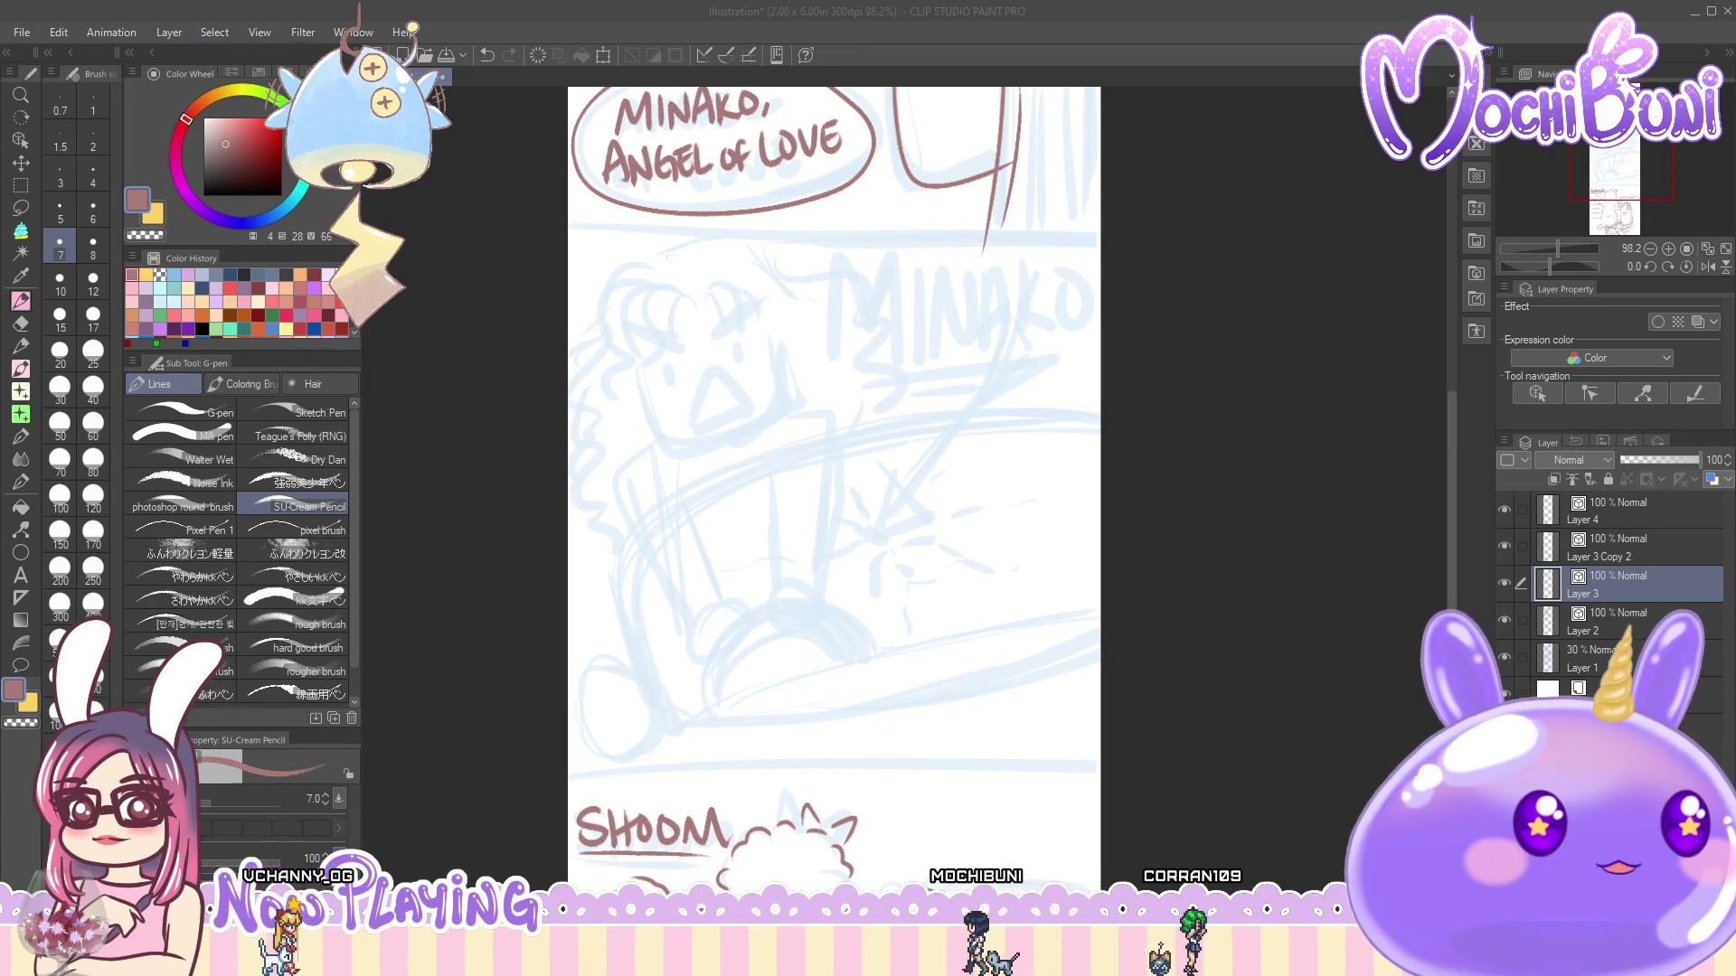
pyautogui.click(1099, 10)
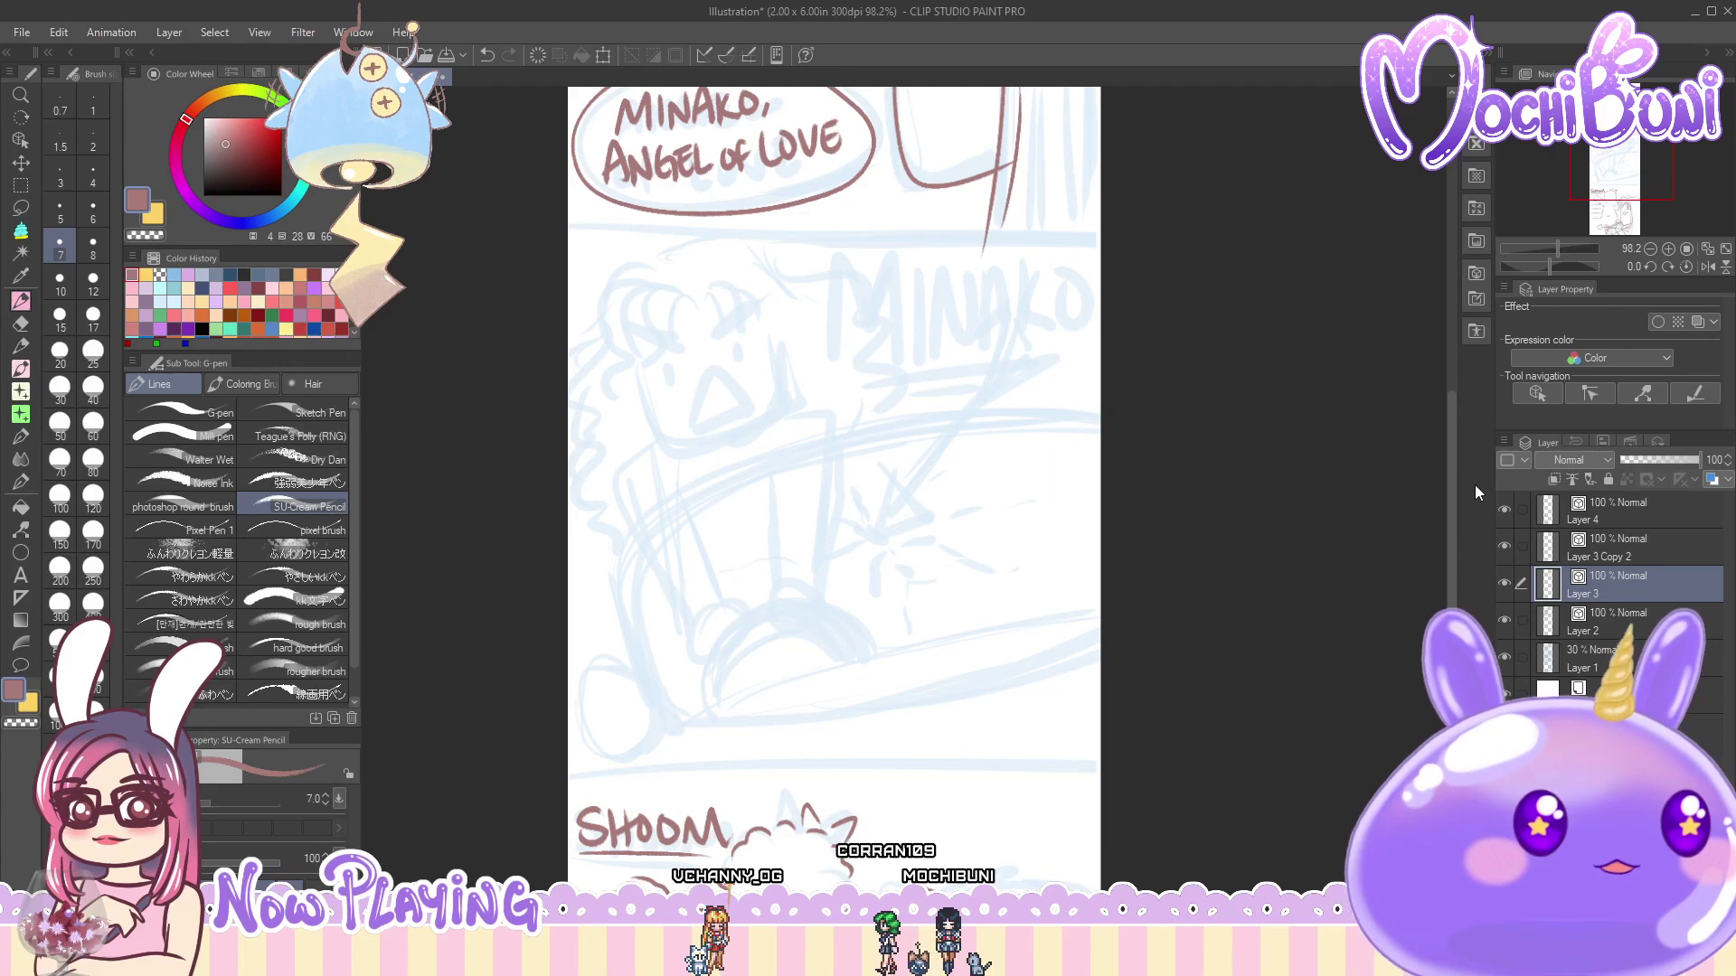
pyautogui.moveTo(1451, 496); pyautogui.dragTo(1452, 497)
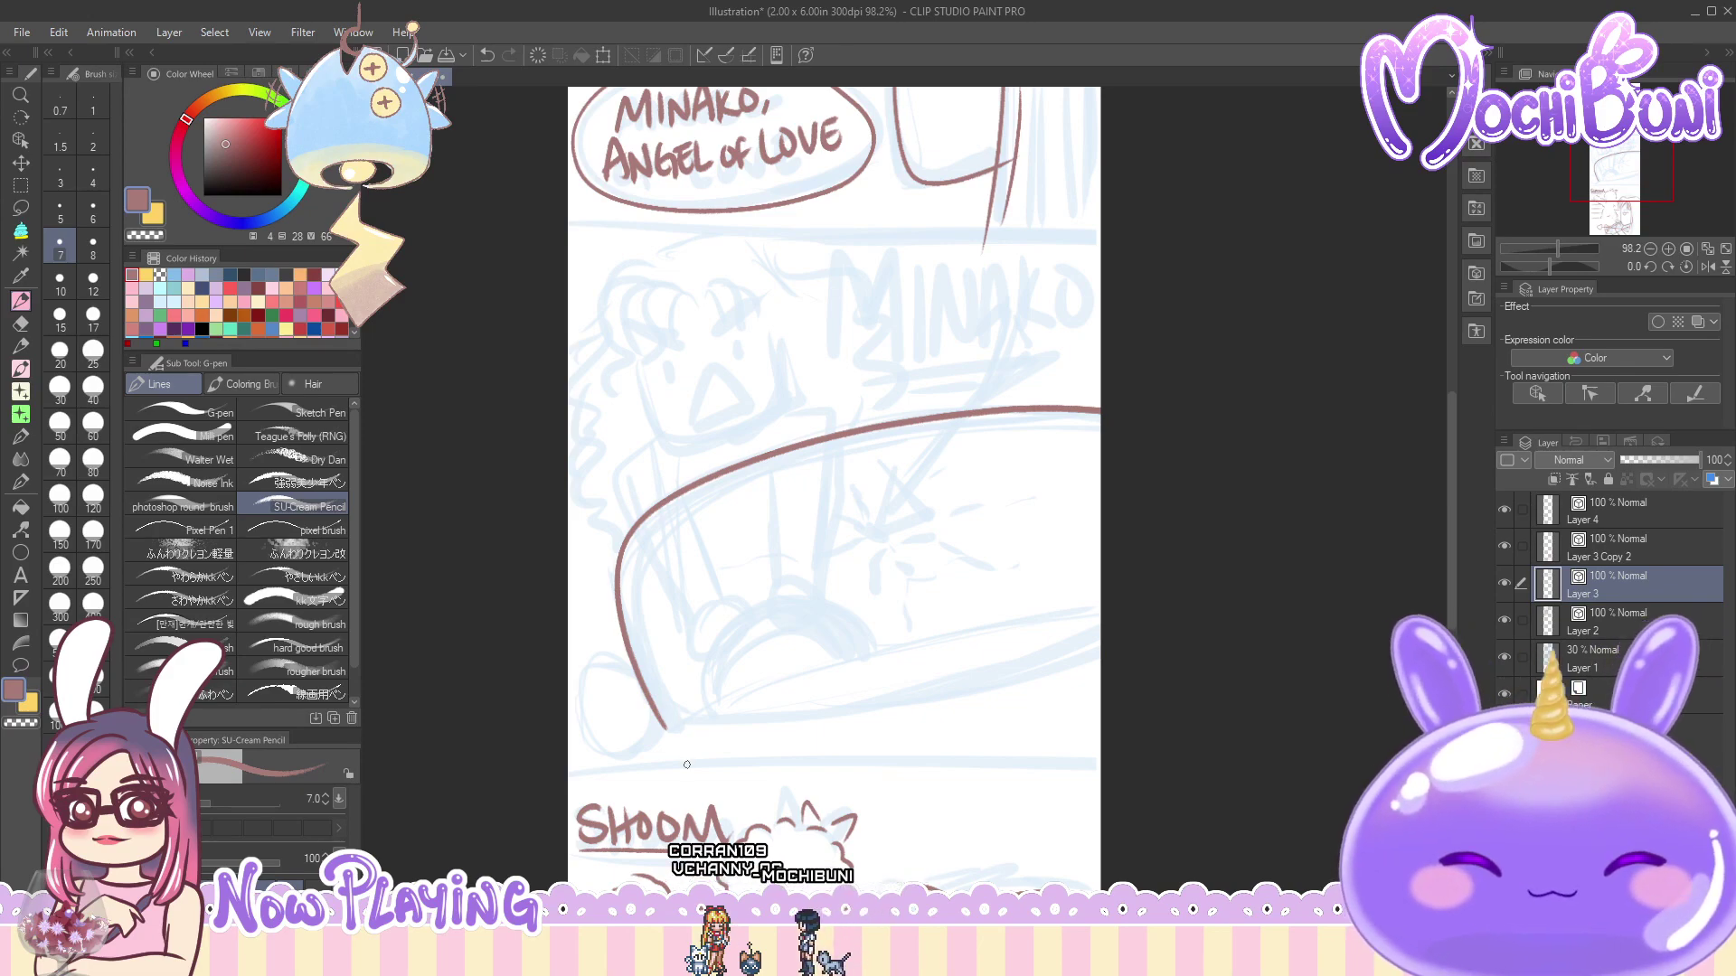
pyautogui.hotkey('ctrl', 'z')
pyautogui.click(78, 213)
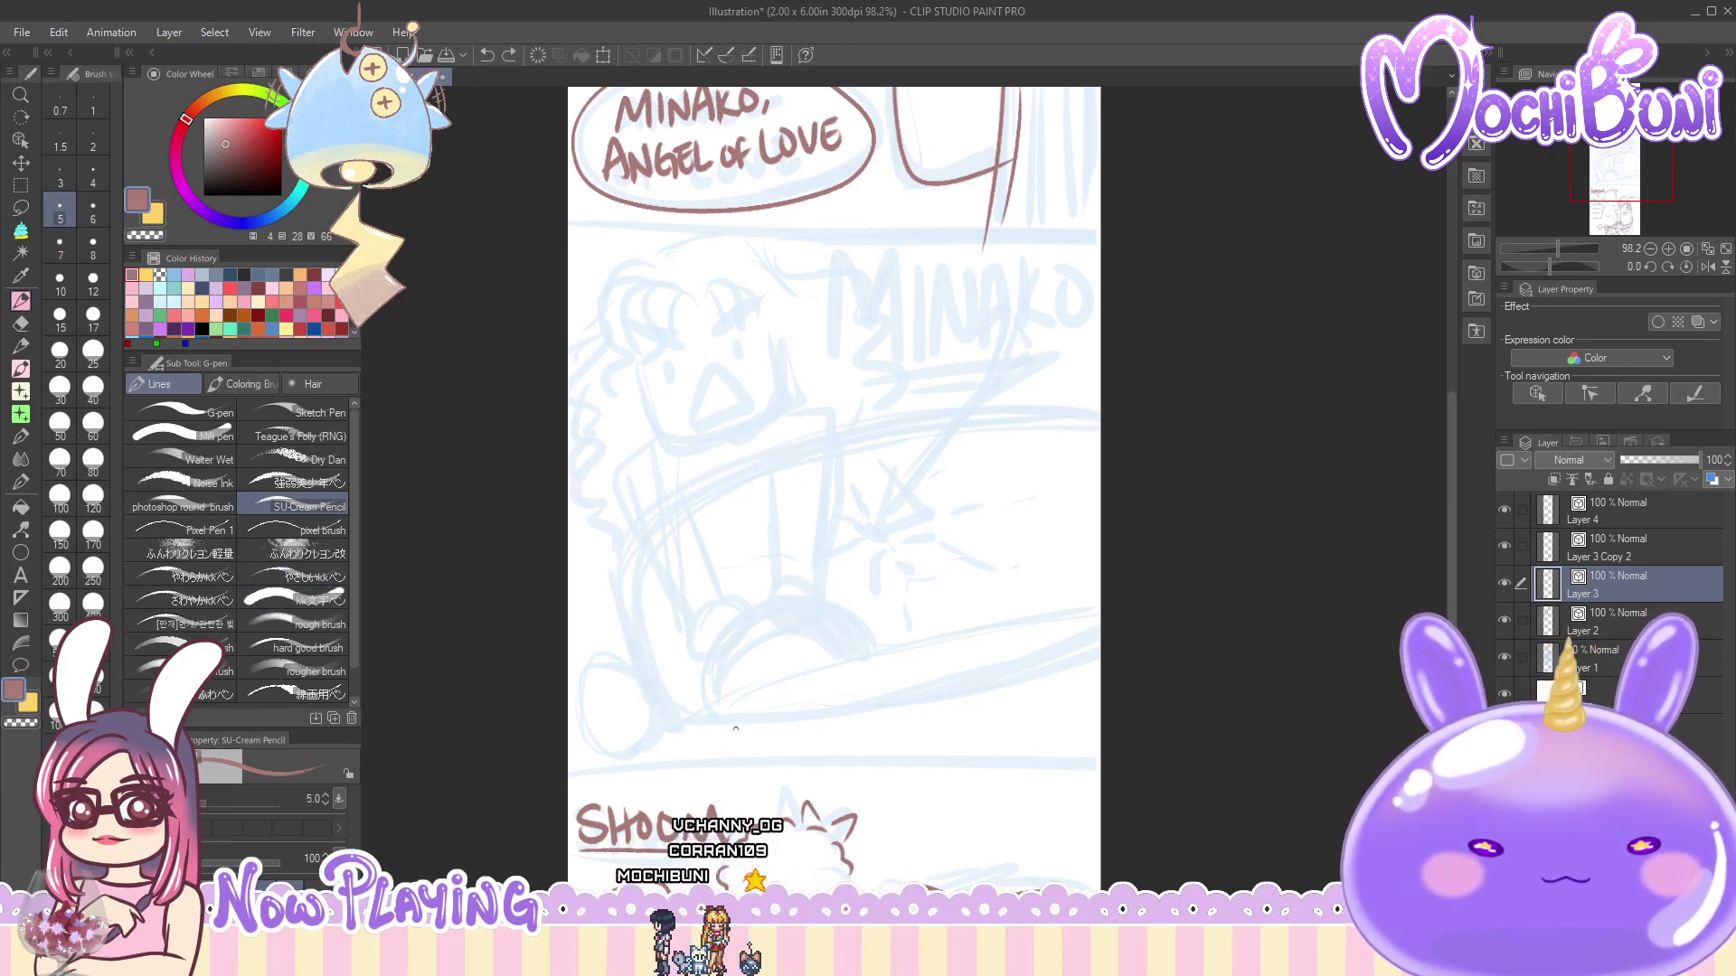
pyautogui.moveTo(656, 709)
pyautogui.mouseDown()
pyautogui.moveTo(621, 542)
pyautogui.moveTo(736, 466)
pyautogui.moveTo(916, 419)
pyautogui.moveTo(1100, 412)
pyautogui.mouseUp()
pyautogui.moveTo(680, 726)
pyautogui.mouseDown()
pyautogui.moveTo(643, 631)
pyautogui.moveTo(788, 466)
pyautogui.moveTo(1102, 433)
pyautogui.mouseUp()
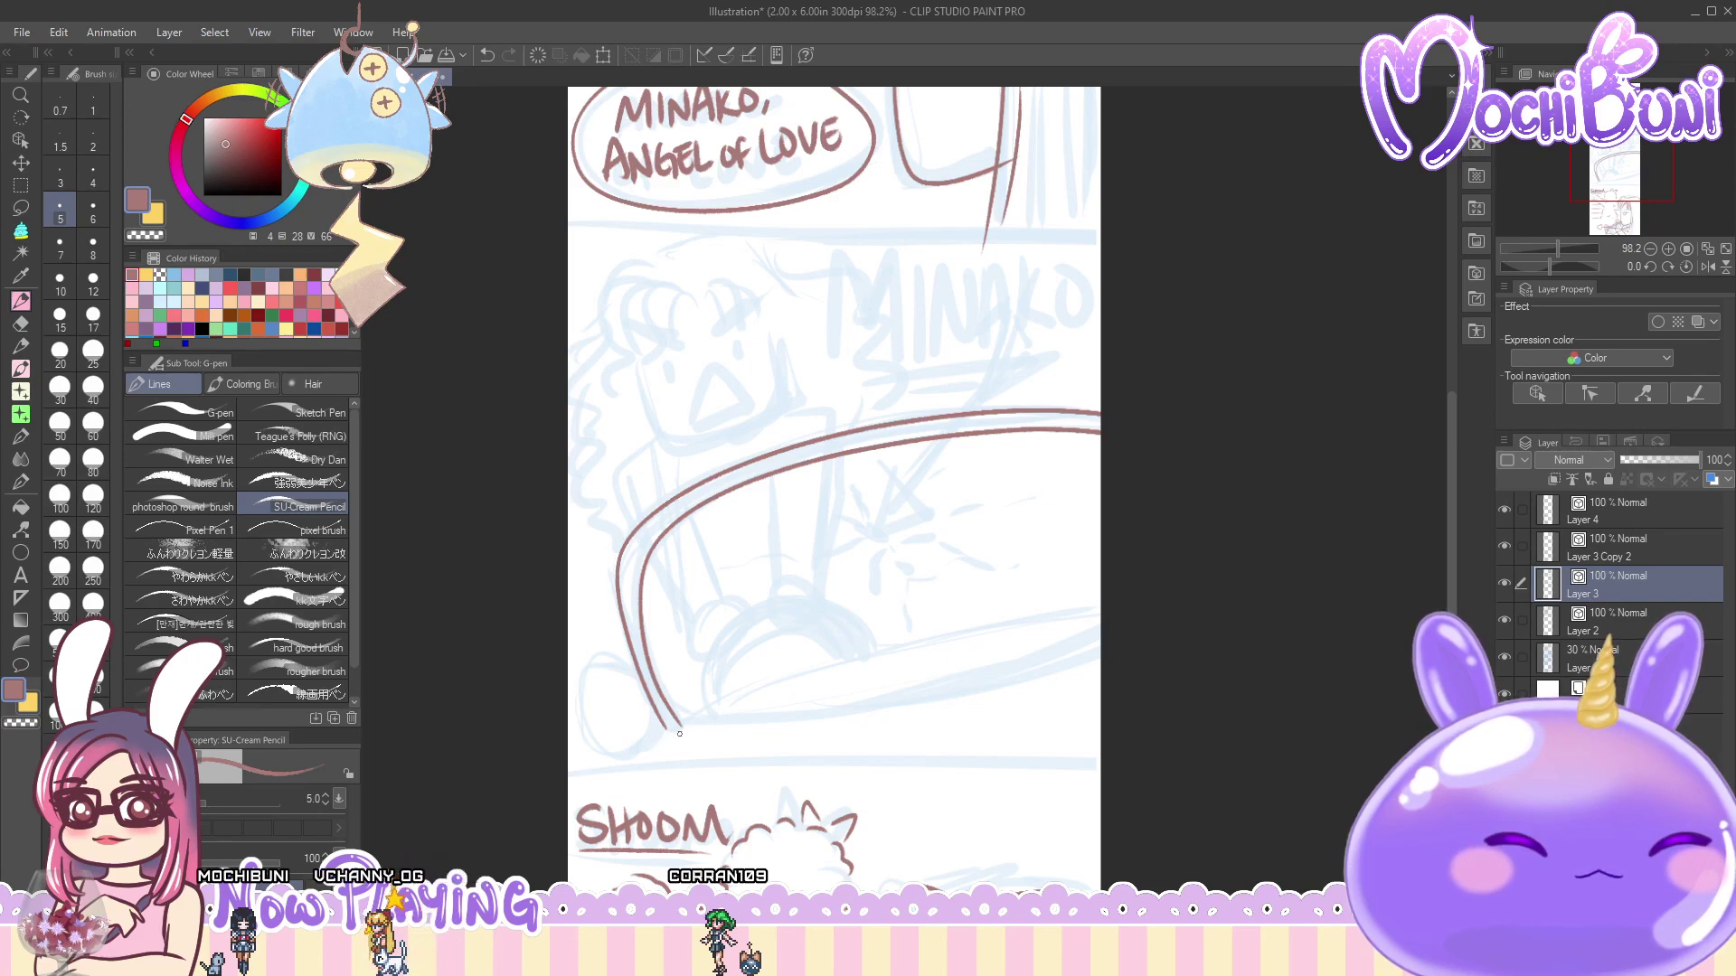
# - Ink the car's lower windshield edge, the double-rimmed steering wheel arc and the rounded side mirror in the middle panel
pyautogui.moveTo(661, 731); pyautogui.dragTo(1100, 645)
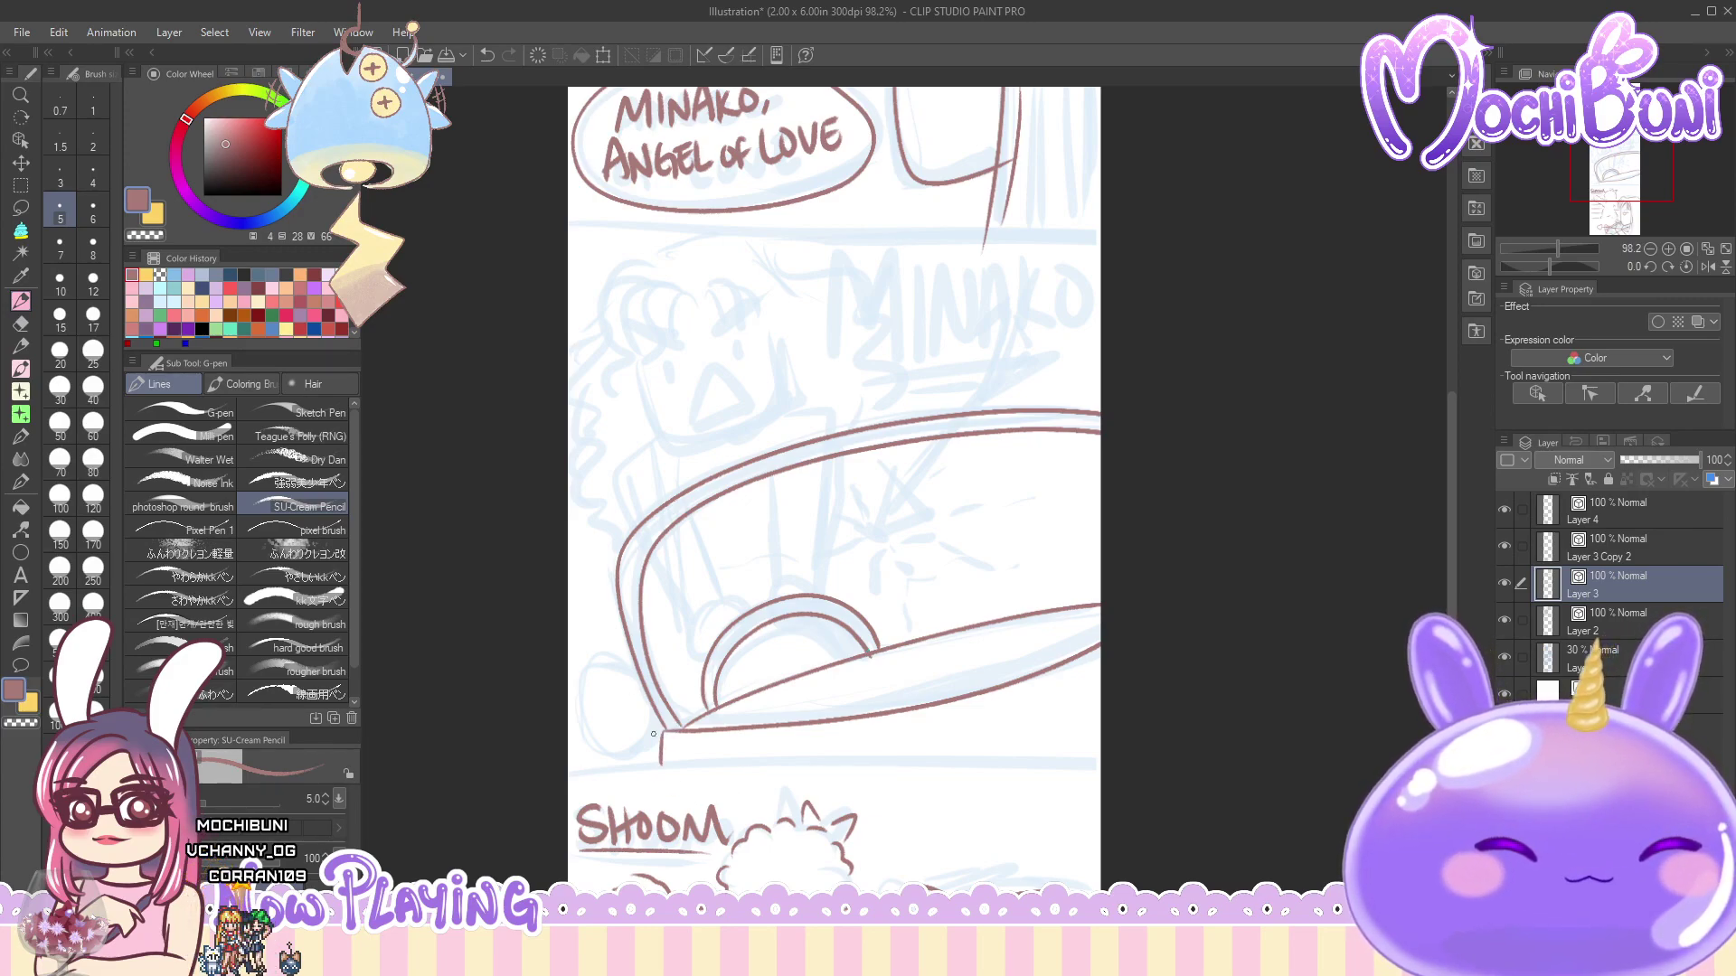
pyautogui.moveTo(652, 710)
pyautogui.mouseDown()
pyautogui.moveTo(663, 735)
pyautogui.moveTo(587, 668)
pyautogui.moveTo(667, 690)
pyautogui.mouseUp()
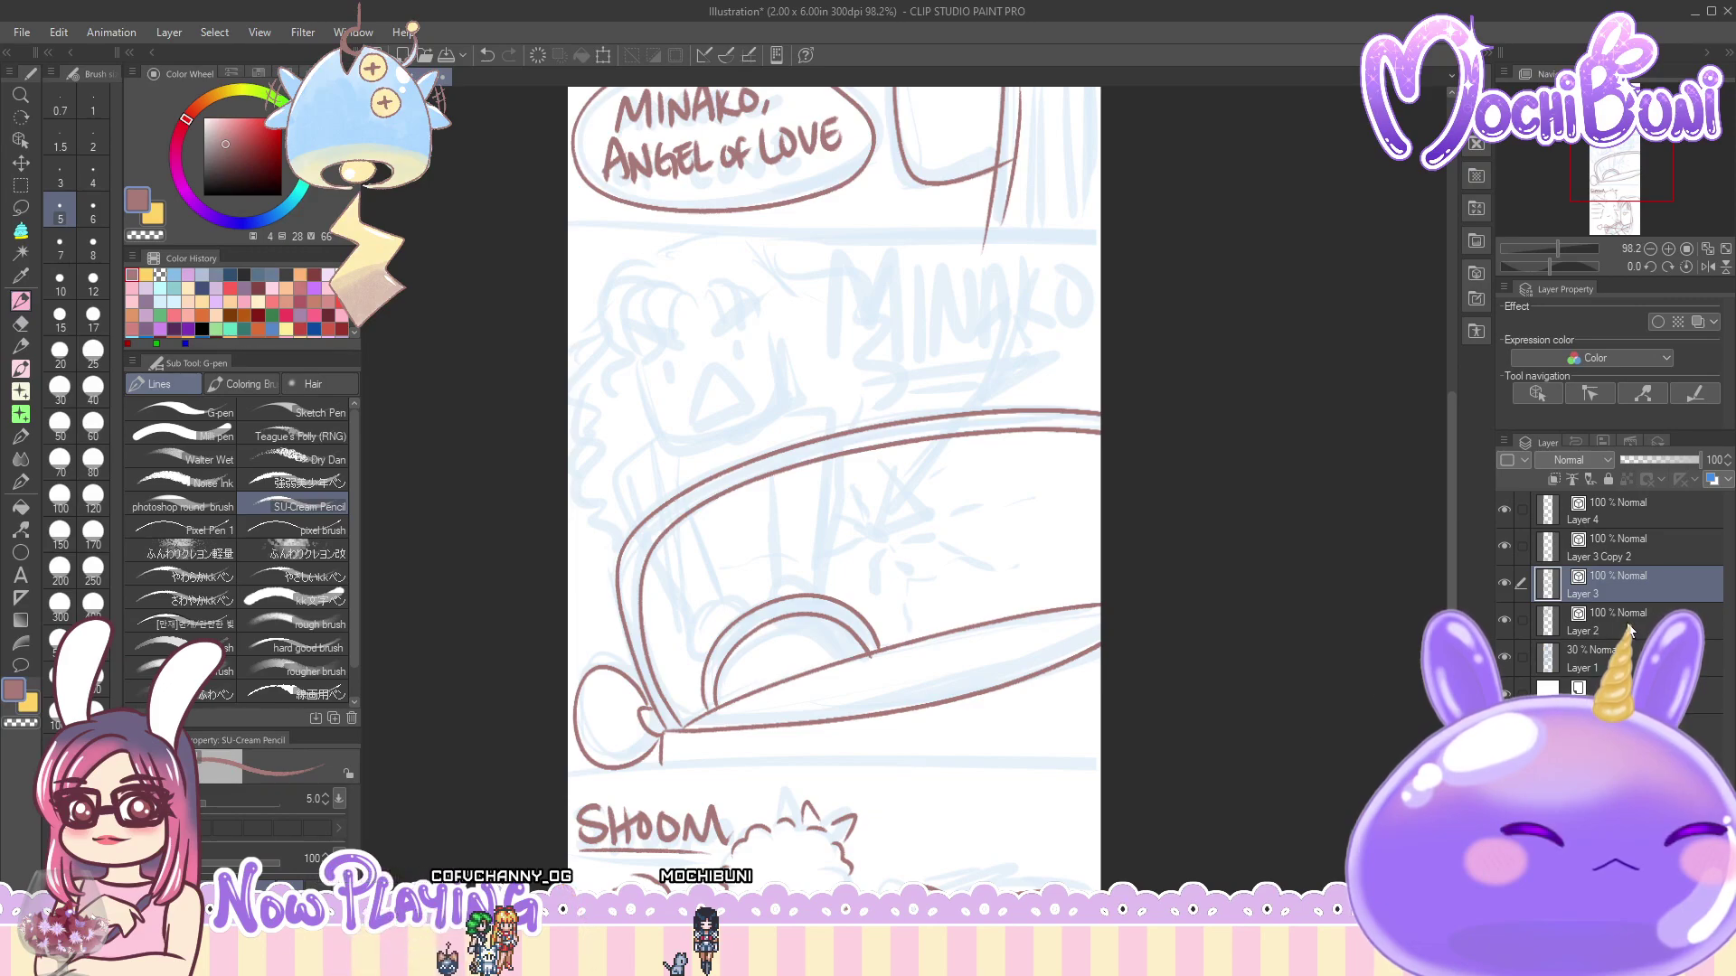
# - On Layer 3 Copy 2, ink a heart-shaped arrowhead on the windshield with jagged cracks radiating around it
pyautogui.click(1642, 555)
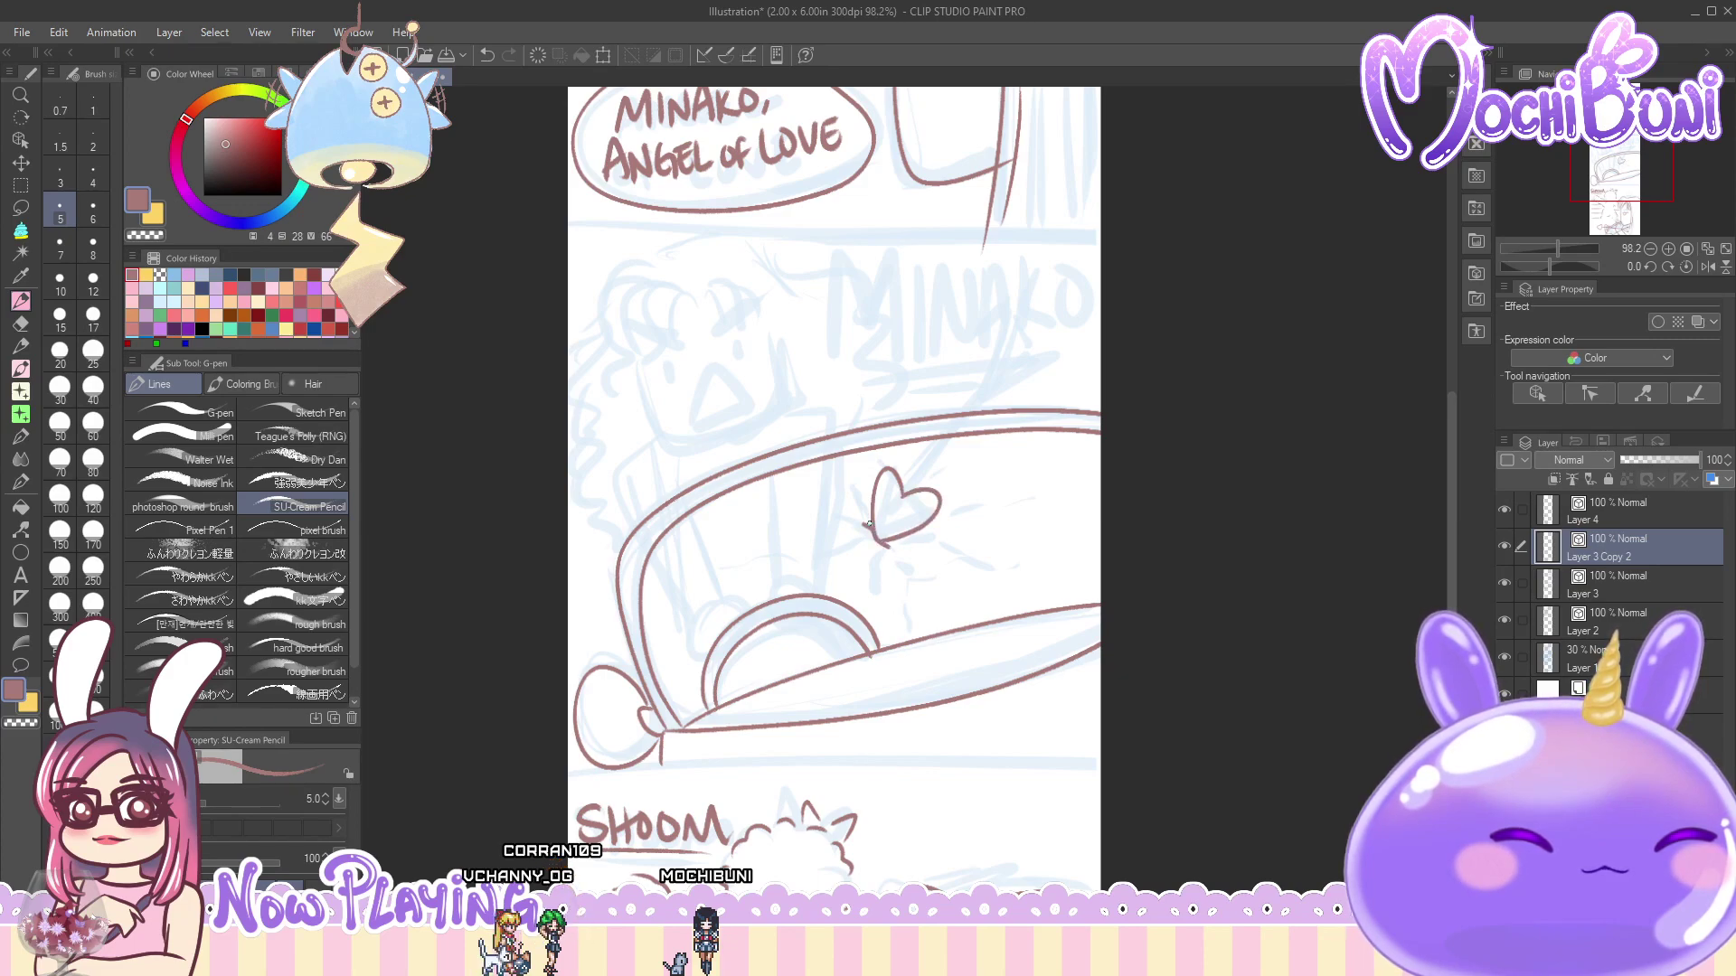
pyautogui.hotkey('ctrl', 'z')
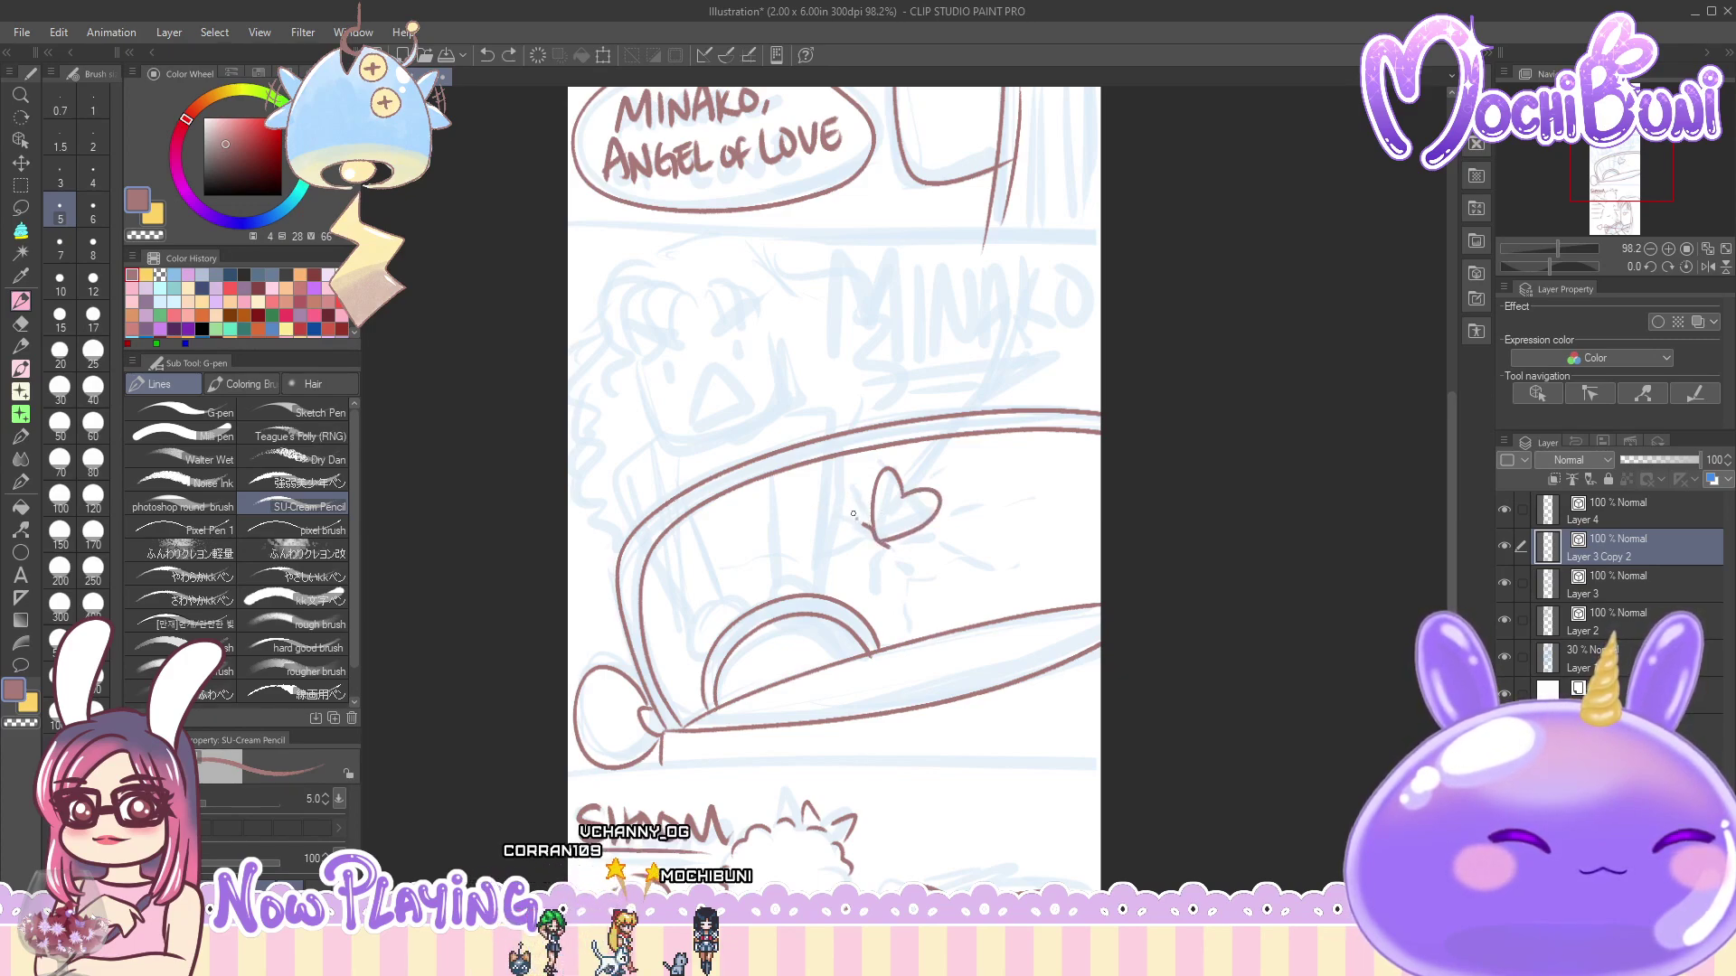
pyautogui.moveTo(853, 522)
pyautogui.mouseDown()
pyautogui.moveTo(895, 597)
pyautogui.moveTo(889, 557)
pyautogui.moveTo(926, 559)
pyautogui.moveTo(709, 560)
pyautogui.mouseUp()
pyautogui.moveTo(927, 530); pyautogui.dragTo(965, 506)
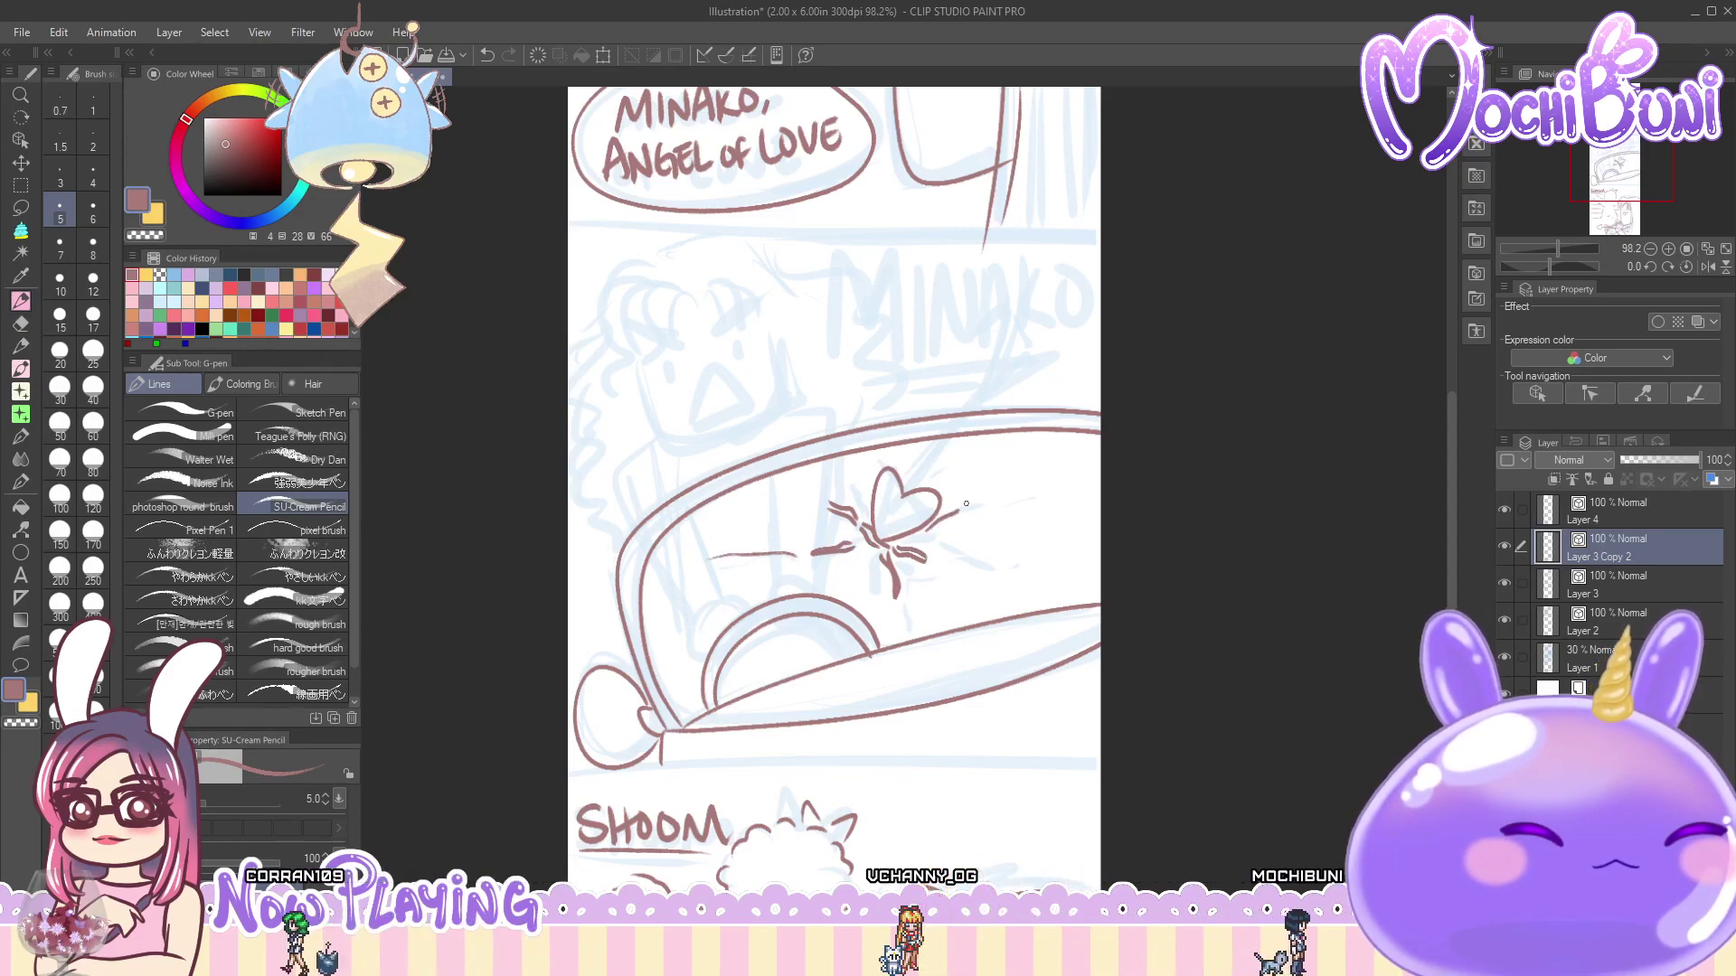
pyautogui.hotkey('ctrl', 'z')
pyautogui.hotkey('ctrl', 'z')
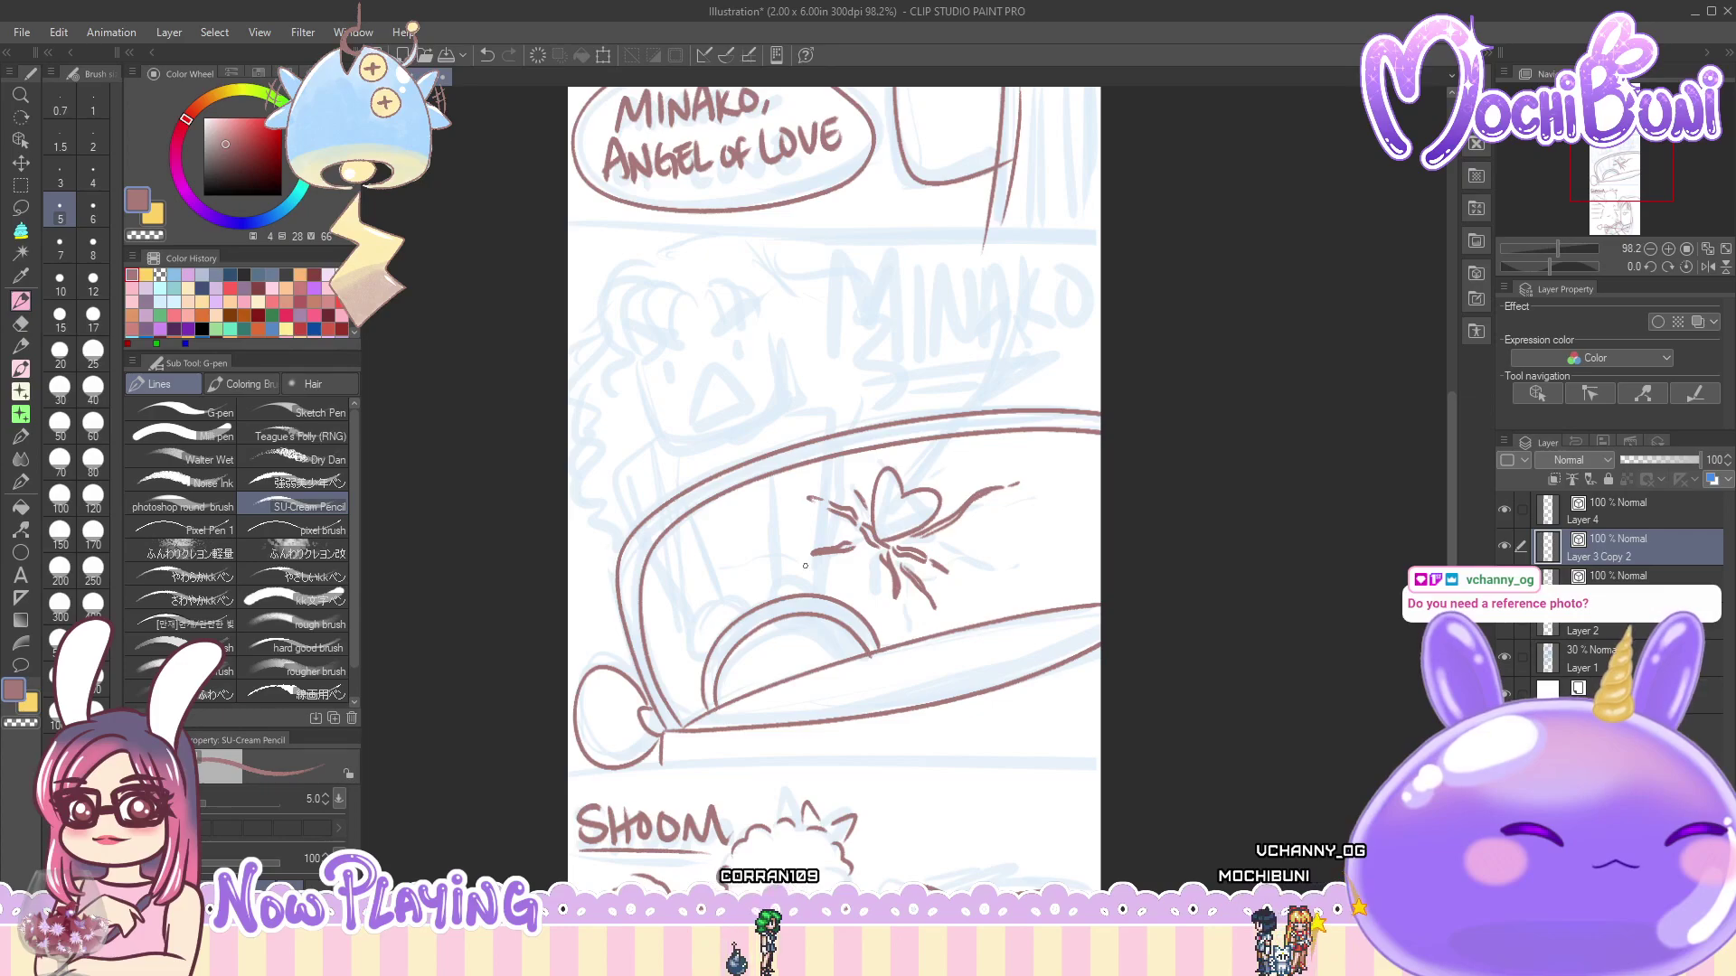
pyautogui.moveTo(799, 554); pyautogui.dragTo(733, 563)
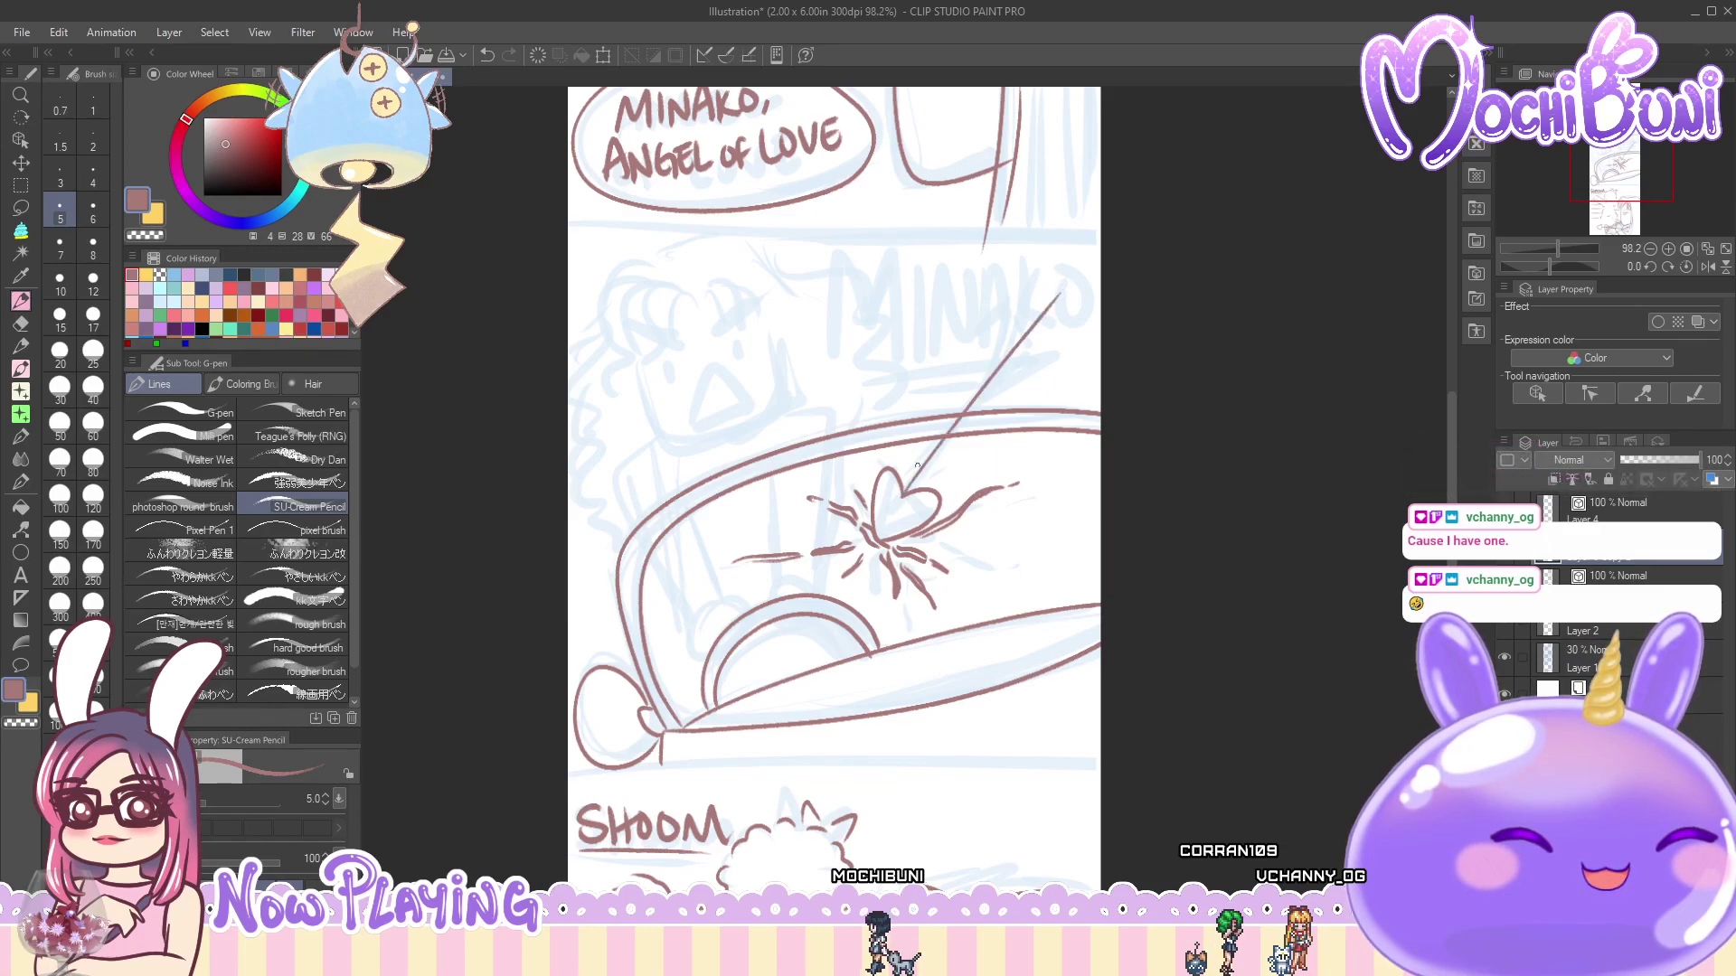
# - Ink the arrow's diagonal double-line shaft and its pointed fletching, rising from the heart past the windshield frame
pyautogui.hotkey('ctrl', 'z')
pyautogui.moveTo(904, 494); pyautogui.dragTo(1029, 328)
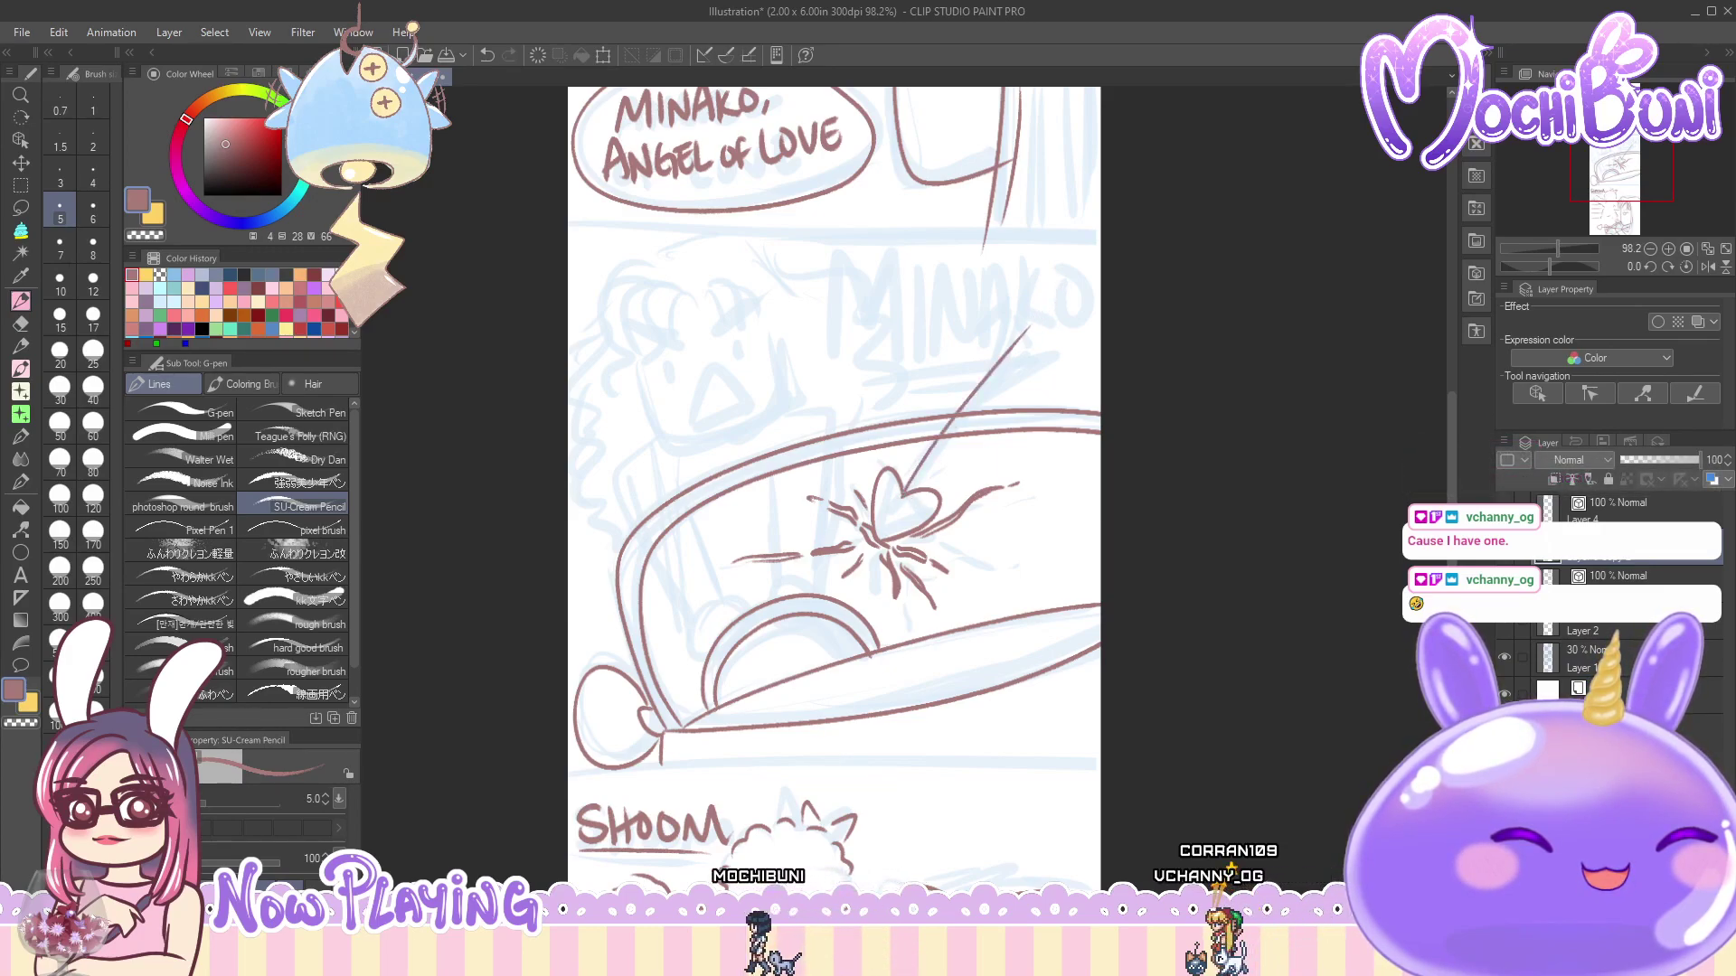
pyautogui.moveTo(908, 493)
pyautogui.mouseDown()
pyautogui.moveTo(1029, 327)
pyautogui.moveTo(1023, 302)
pyautogui.moveTo(1009, 314)
pyautogui.moveTo(990, 362)
pyautogui.moveTo(1058, 326)
pyautogui.moveTo(1004, 365)
pyautogui.moveTo(1075, 327)
pyautogui.moveTo(1007, 367)
pyautogui.mouseUp()
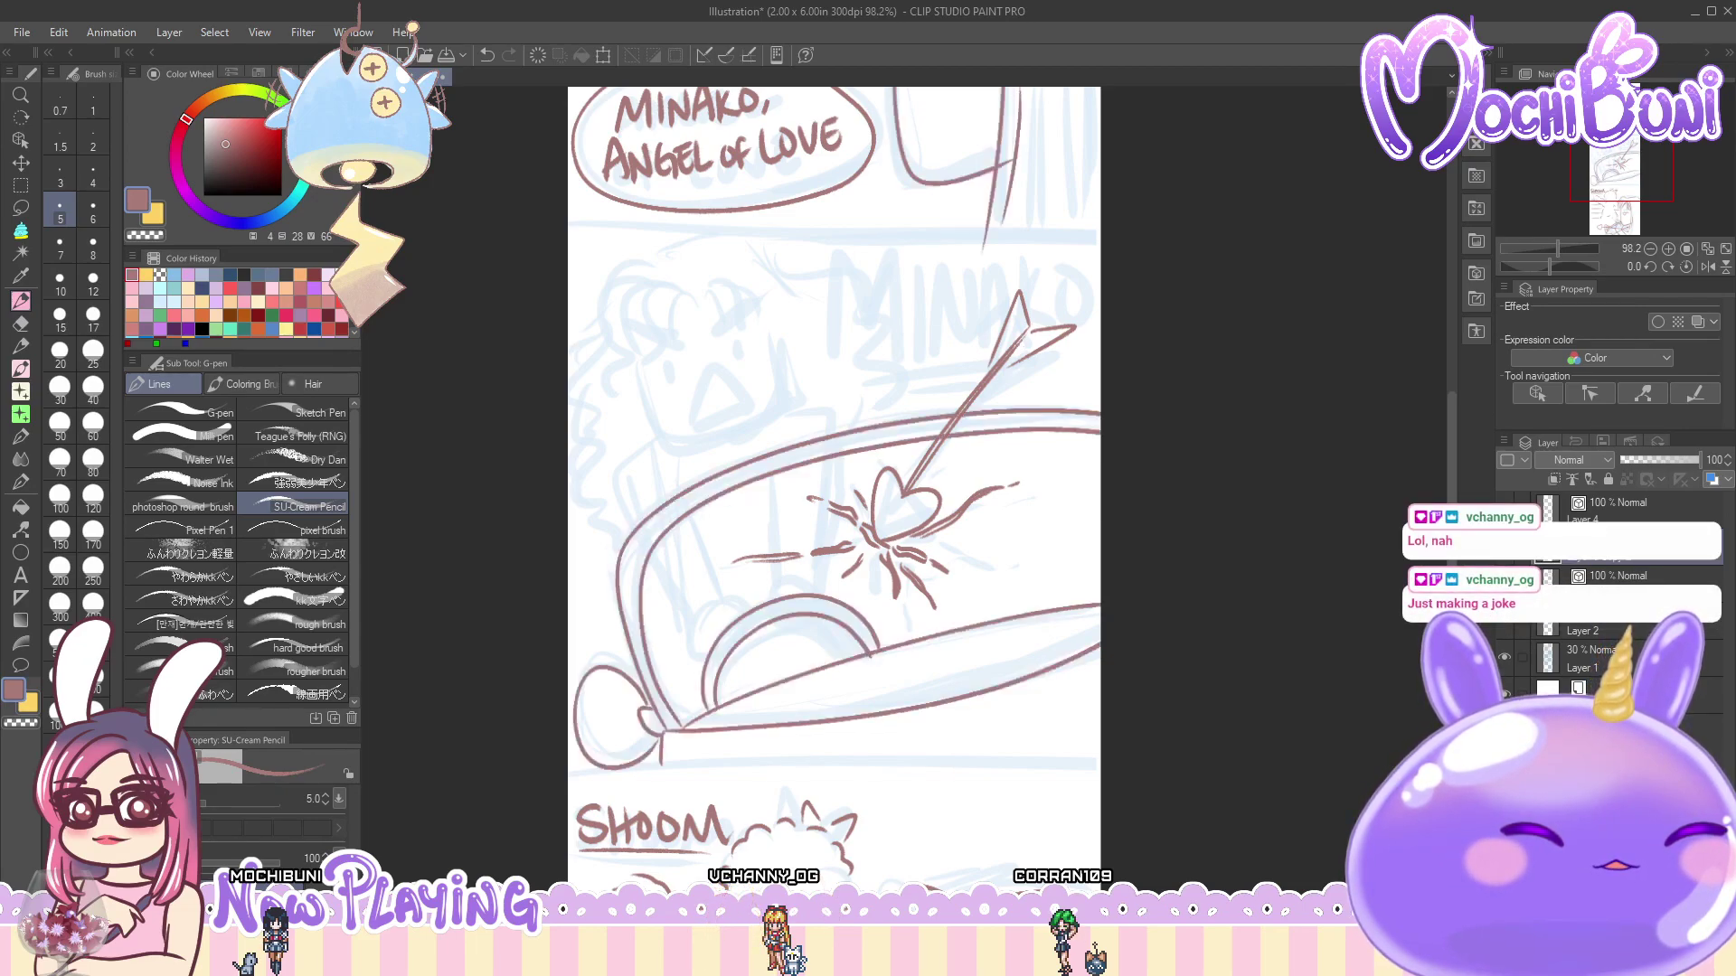
# - On Layer 2, ink the driver's round hands on the steering wheel, the face outline, the shoulders and the arms
pyautogui.click(1635, 583)
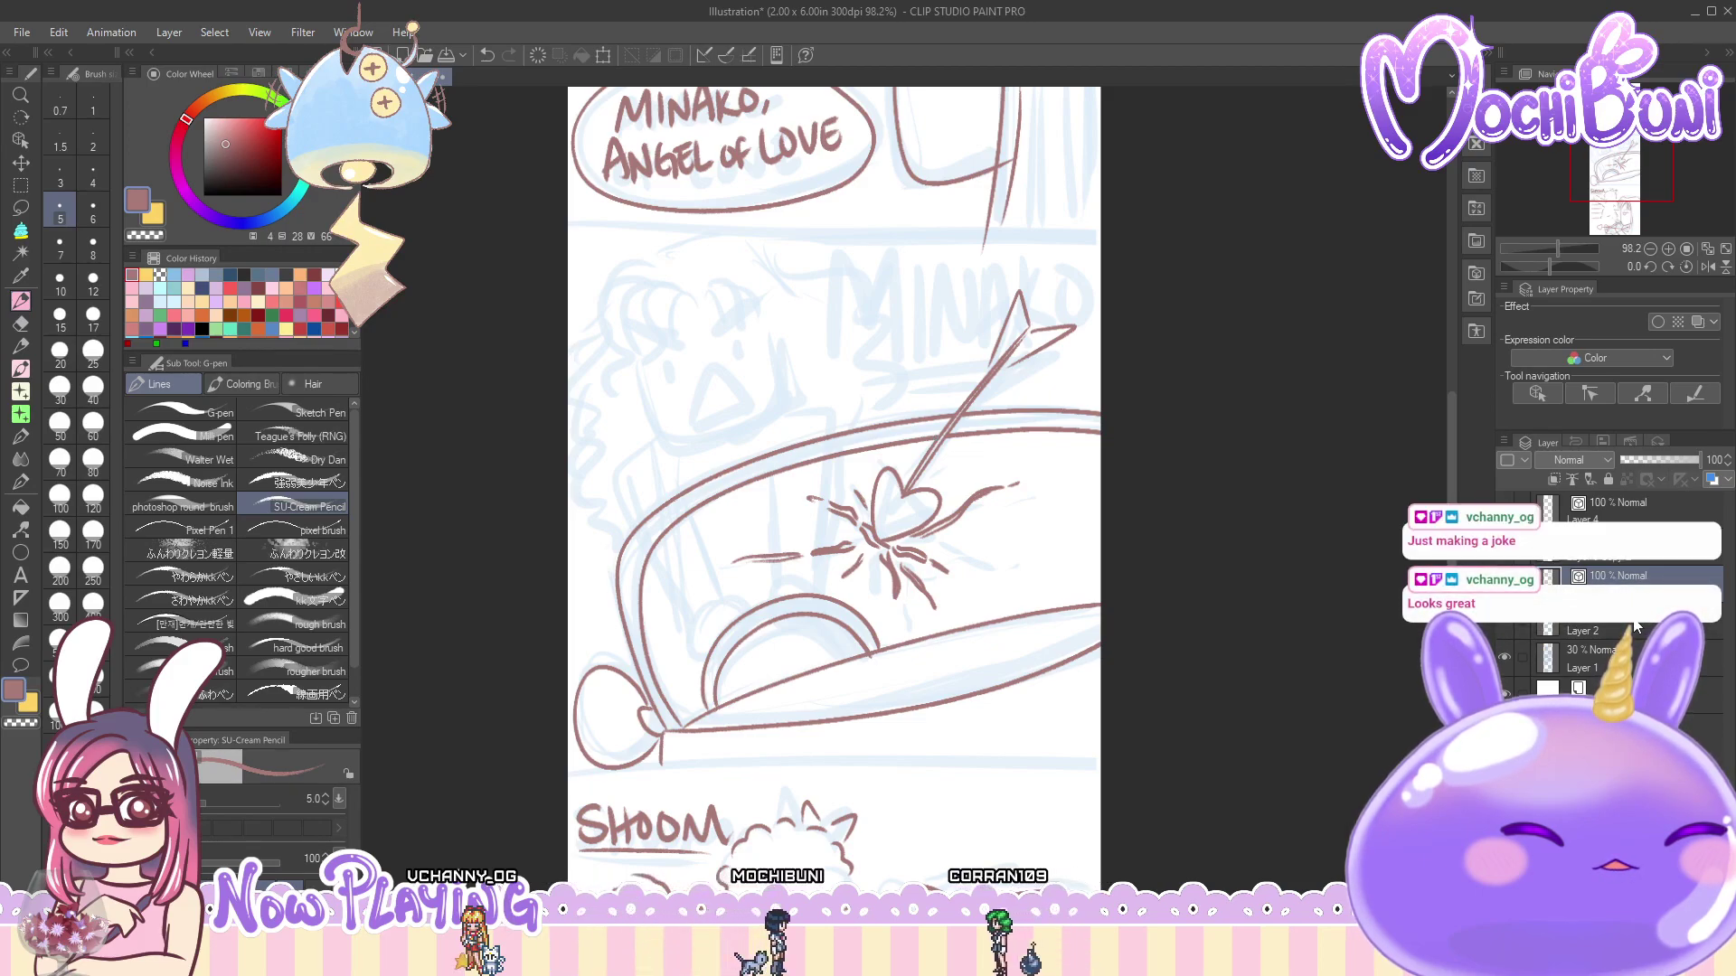
pyautogui.click(1573, 627)
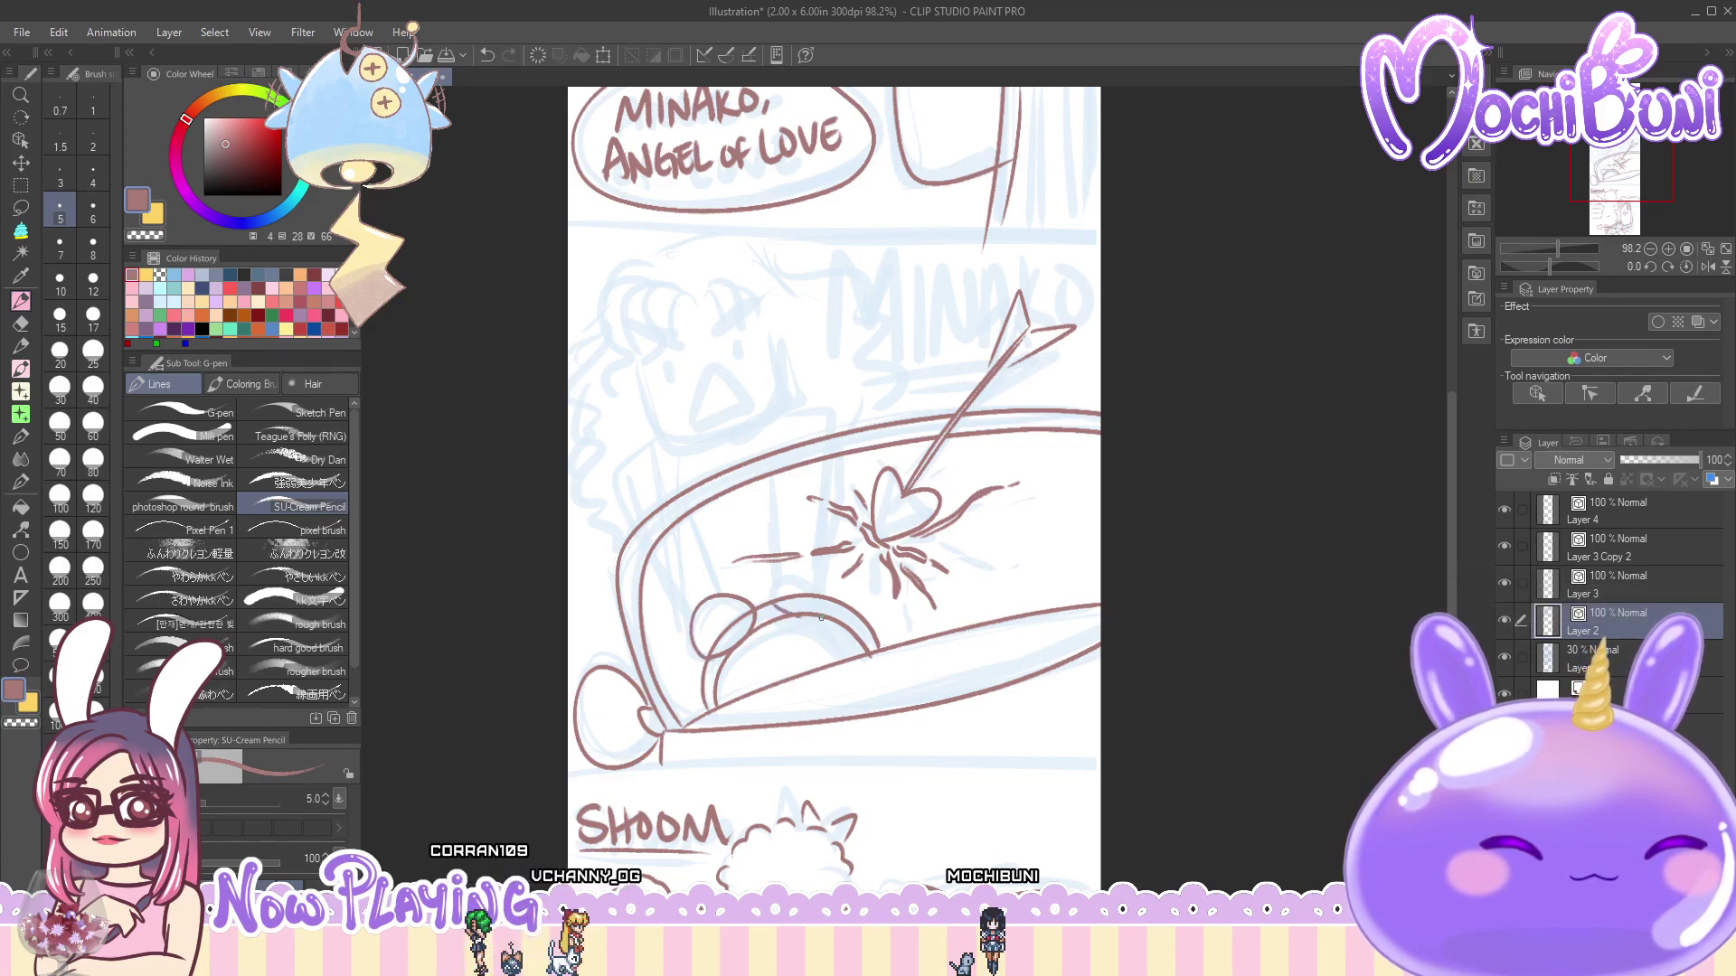
pyautogui.moveTo(802, 558); pyautogui.dragTo(771, 606)
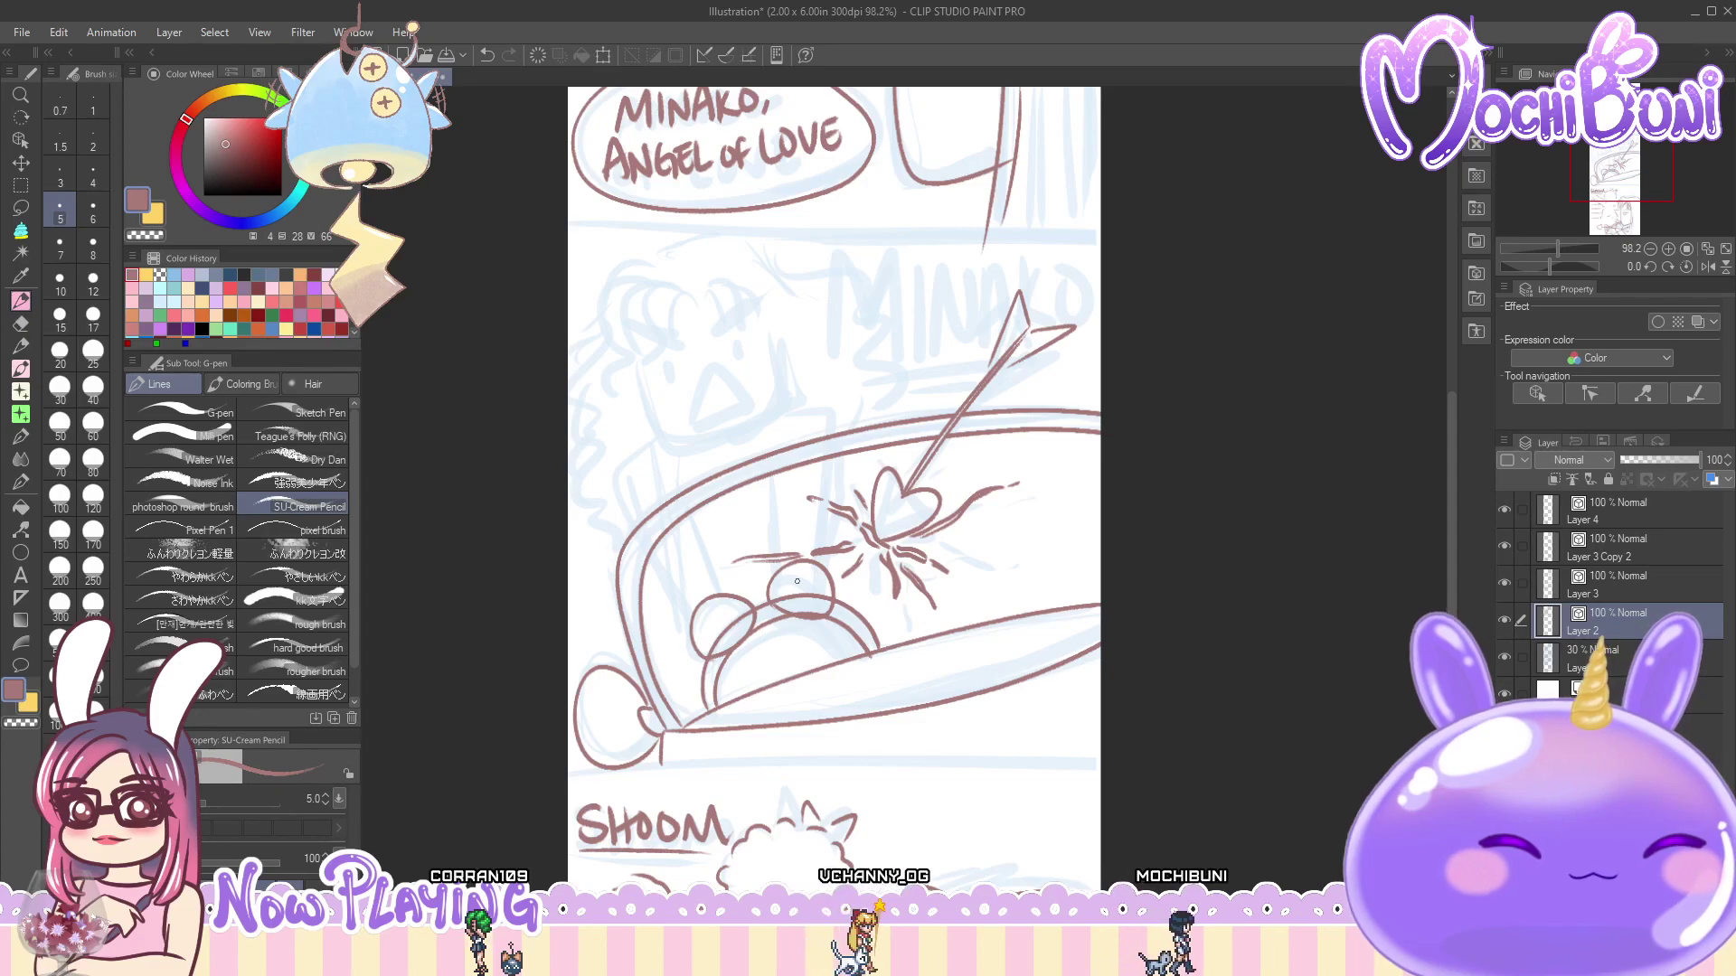
pyautogui.moveTo(630, 355)
pyautogui.mouseDown()
pyautogui.moveTo(788, 409)
pyautogui.moveTo(778, 348)
pyautogui.mouseUp()
pyautogui.hotkey('ctrl', 'z')
pyautogui.moveTo(625, 353)
pyautogui.mouseDown()
pyautogui.moveTo(689, 451)
pyautogui.moveTo(773, 326)
pyautogui.mouseUp()
pyautogui.hotkey('ctrl', 'z')
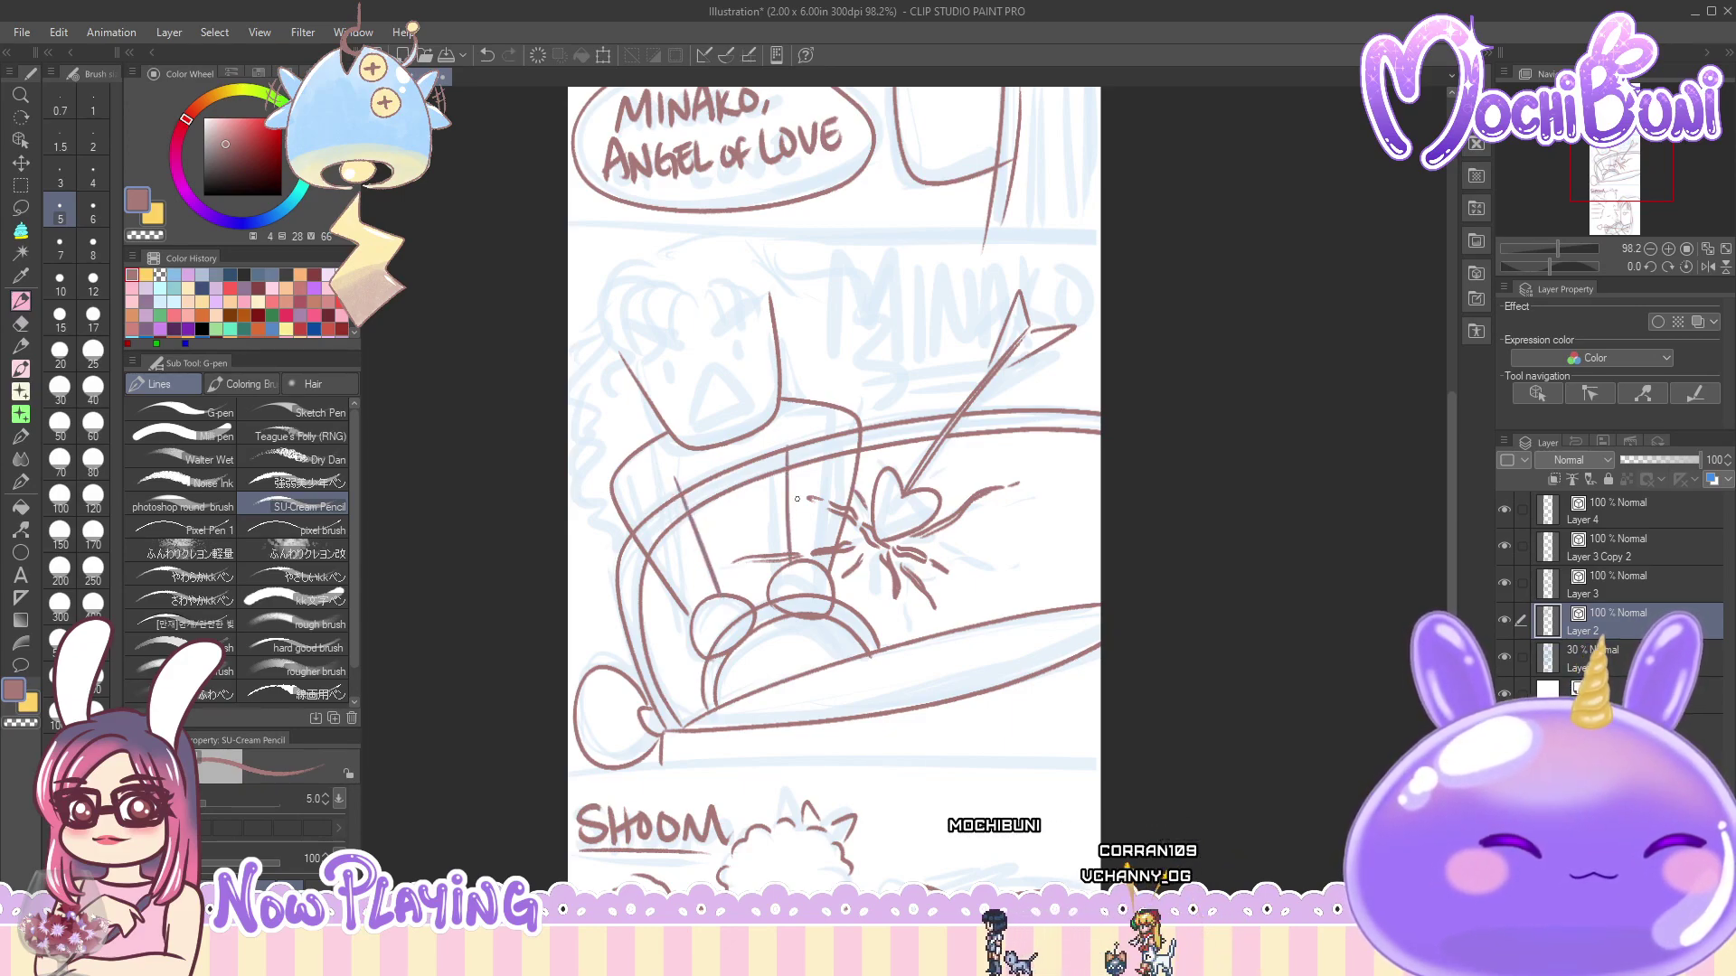
# - Ink the driver's open shouting mouth, oval eyes and slanted angry brows
pyautogui.moveTo(1450, 468); pyautogui.dragTo(1474, 387)
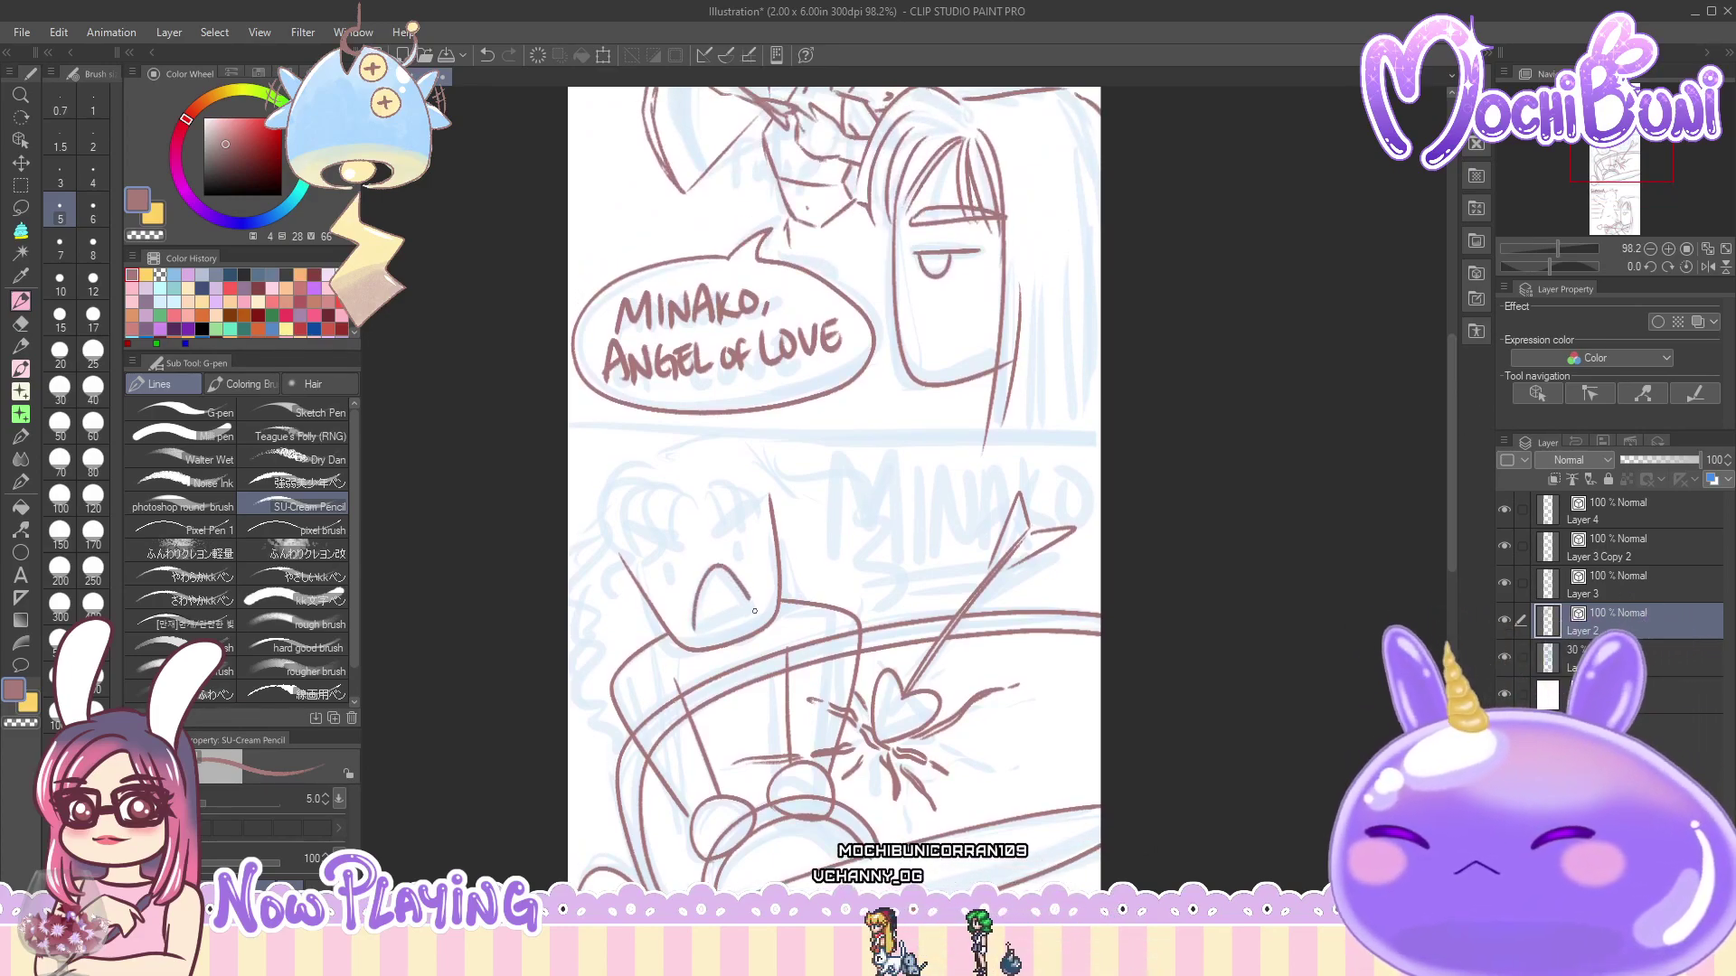
pyautogui.moveTo(695, 628)
pyautogui.mouseDown()
pyautogui.moveTo(712, 567)
pyautogui.moveTo(752, 612)
pyautogui.mouseUp()
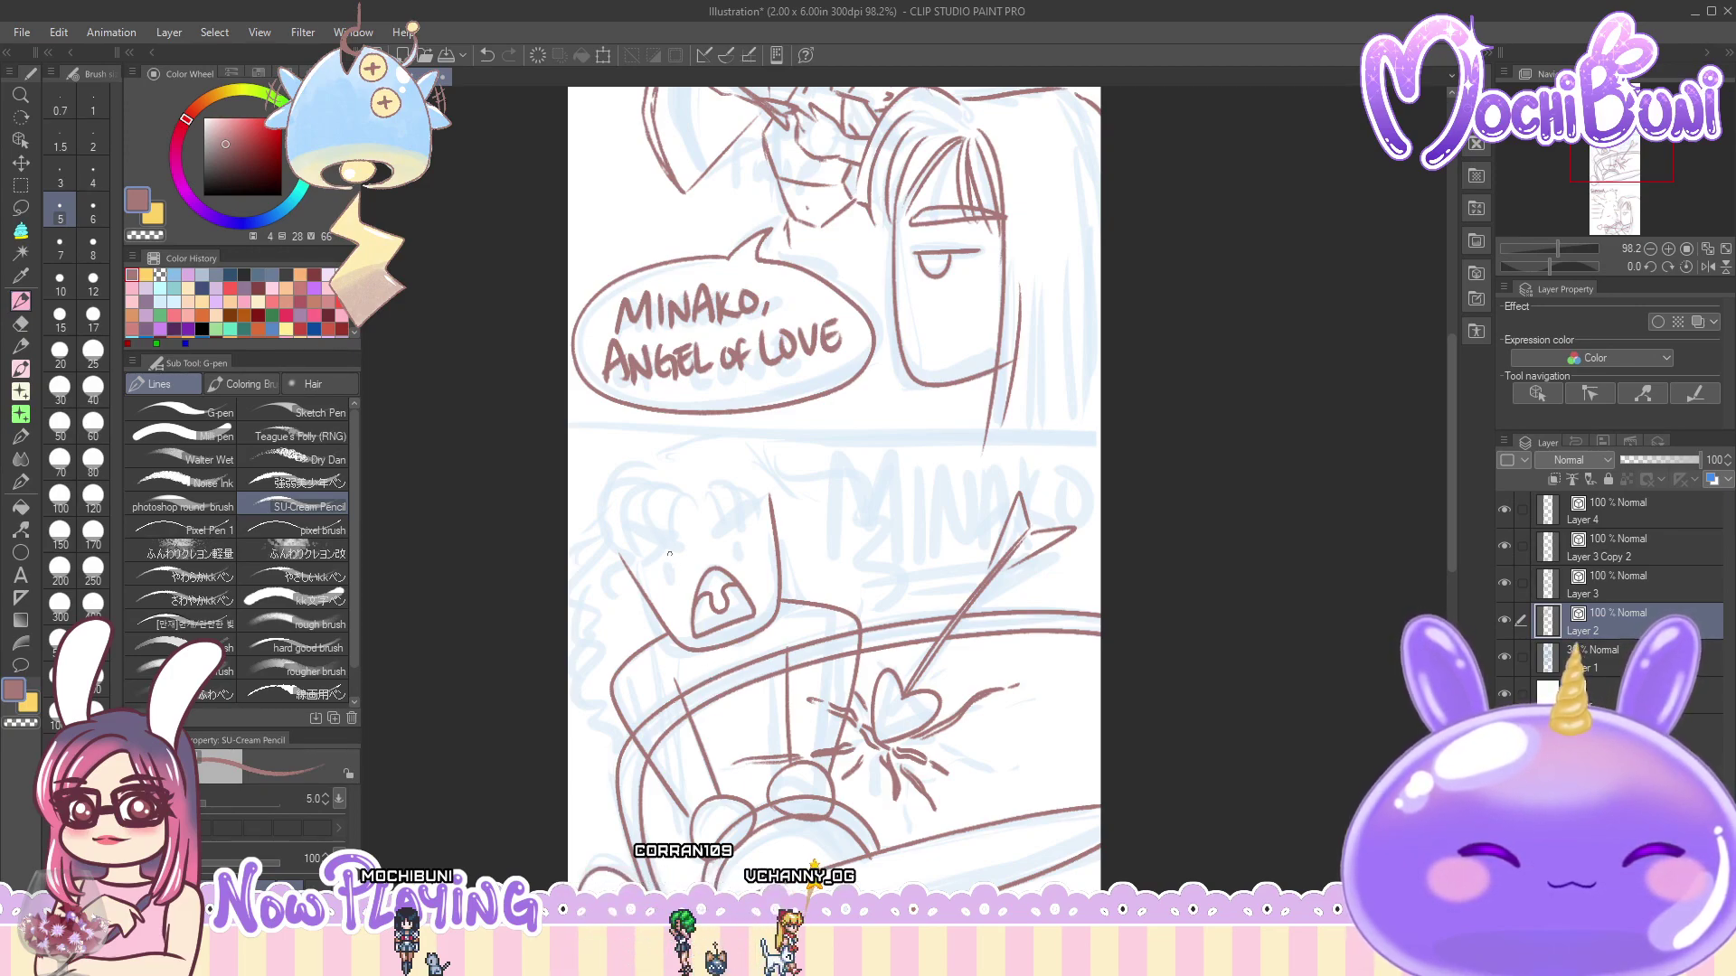
pyautogui.moveTo(672, 571)
pyautogui.mouseDown()
pyautogui.moveTo(746, 557)
pyautogui.moveTo(739, 542)
pyautogui.mouseUp()
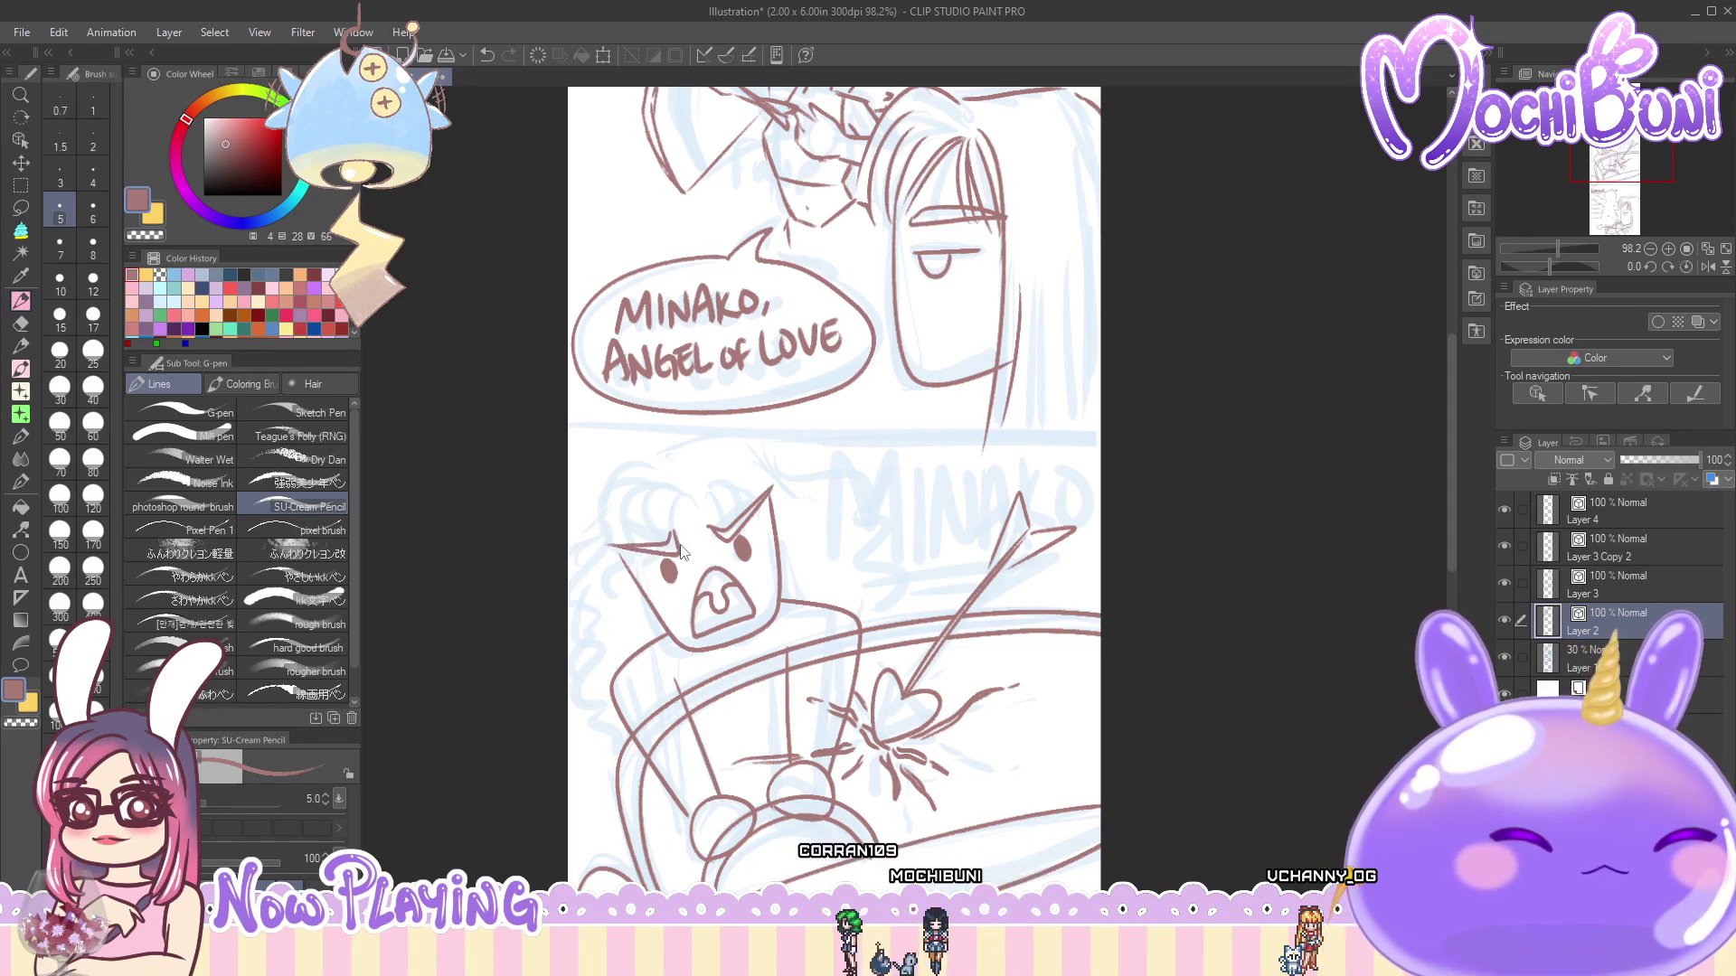
pyautogui.moveTo(673, 553); pyautogui.dragTo(605, 547)
# - Ink the driver's looped bangs and long wavy hair, and erase the Layer 2 lines that cross the windshield frame
pyautogui.moveTo(678, 476)
pyautogui.mouseDown()
pyautogui.moveTo(678, 535)
pyautogui.moveTo(697, 498)
pyautogui.mouseUp()
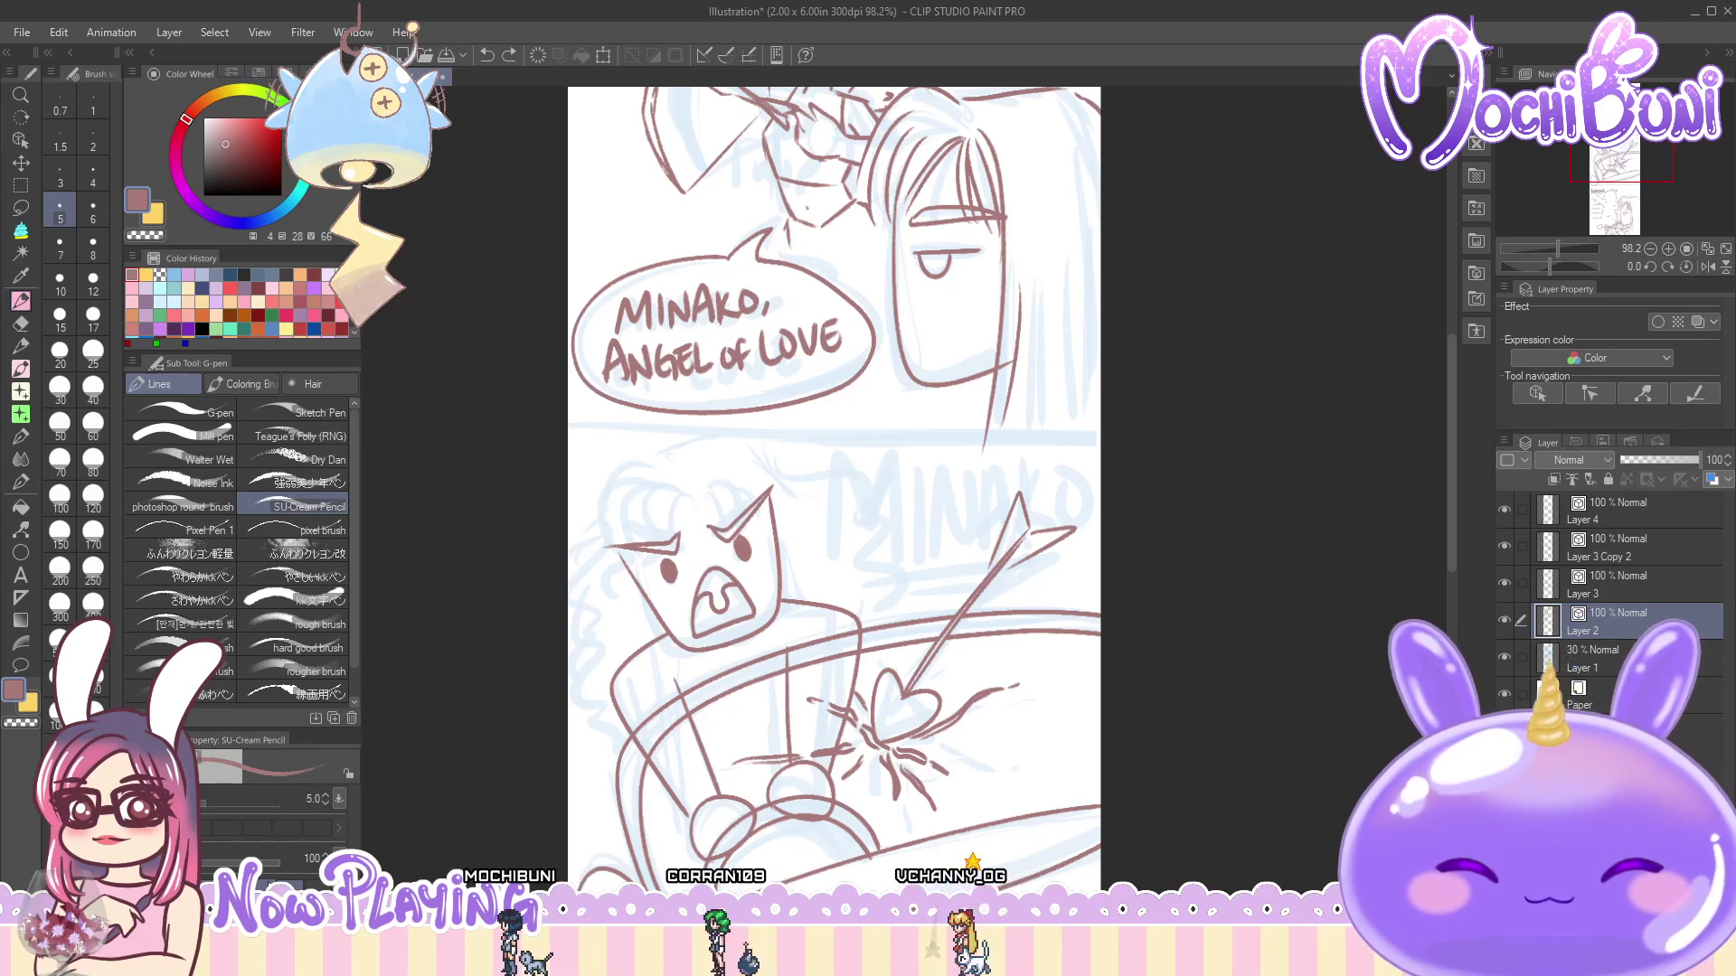
pyautogui.moveTo(668, 486)
pyautogui.mouseDown()
pyautogui.moveTo(665, 540)
pyautogui.moveTo(730, 518)
pyautogui.moveTo(639, 538)
pyautogui.moveTo(601, 496)
pyautogui.mouseUp()
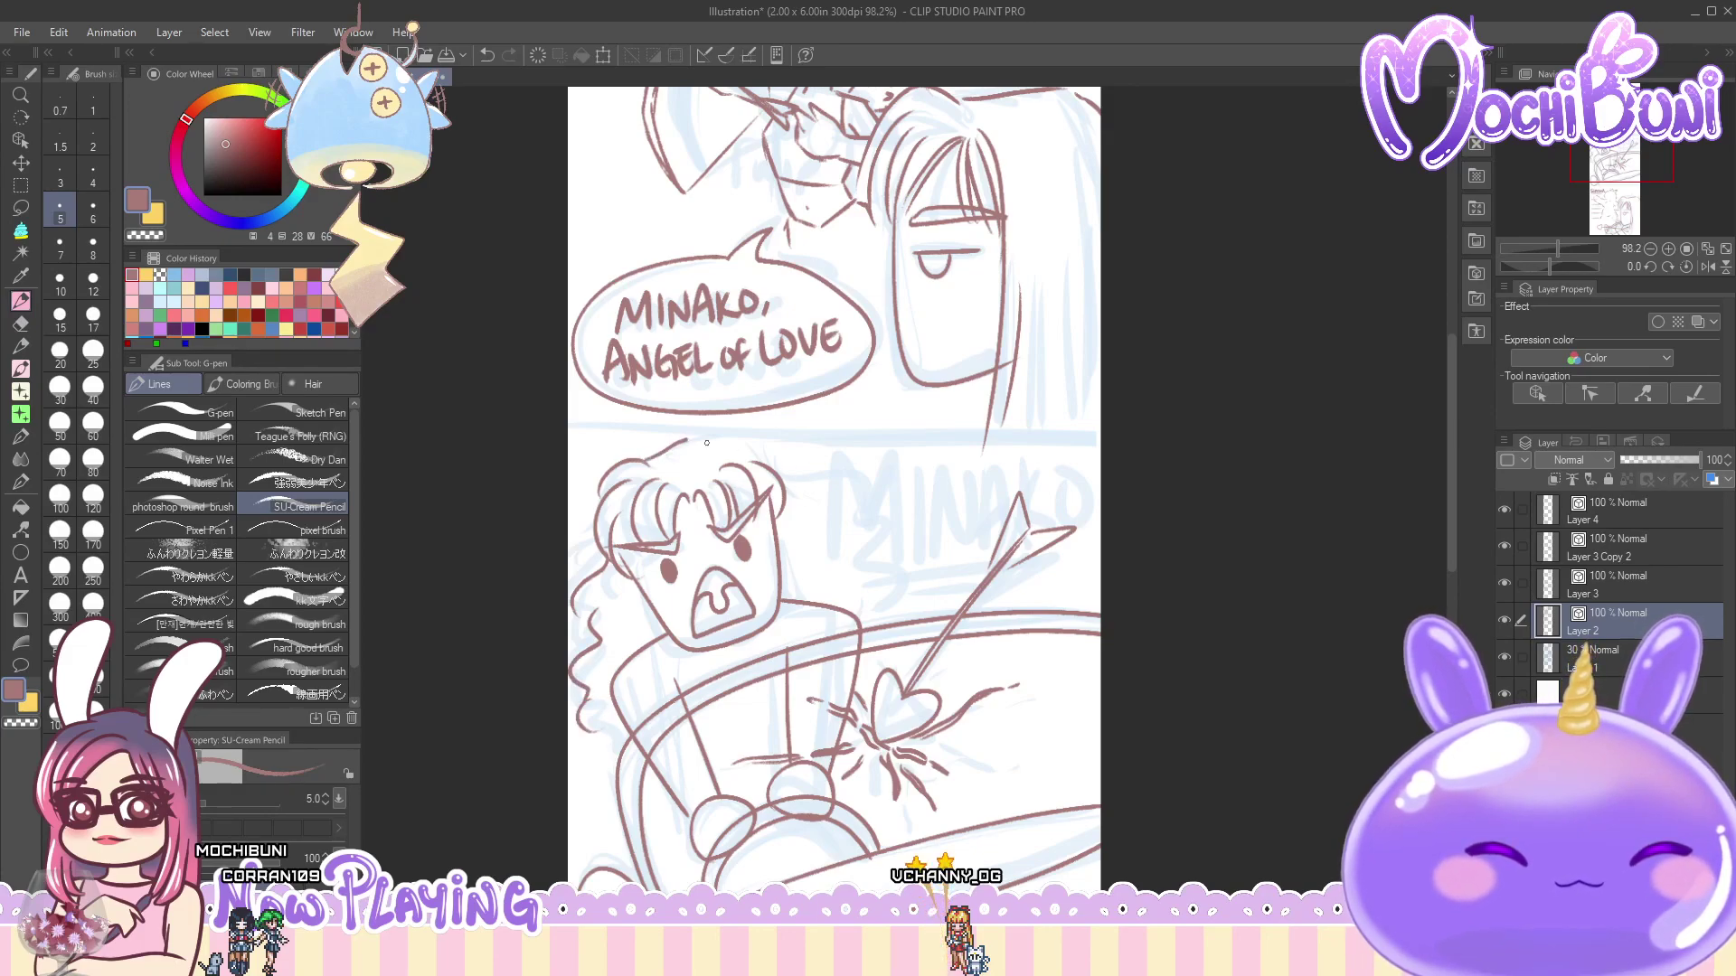
pyautogui.moveTo(641, 461)
pyautogui.mouseDown()
pyautogui.moveTo(716, 436)
pyautogui.moveTo(702, 433)
pyautogui.moveTo(781, 447)
pyautogui.moveTo(758, 452)
pyautogui.moveTo(790, 462)
pyautogui.moveTo(834, 526)
pyautogui.moveTo(845, 515)
pyautogui.moveTo(896, 619)
pyautogui.mouseUp()
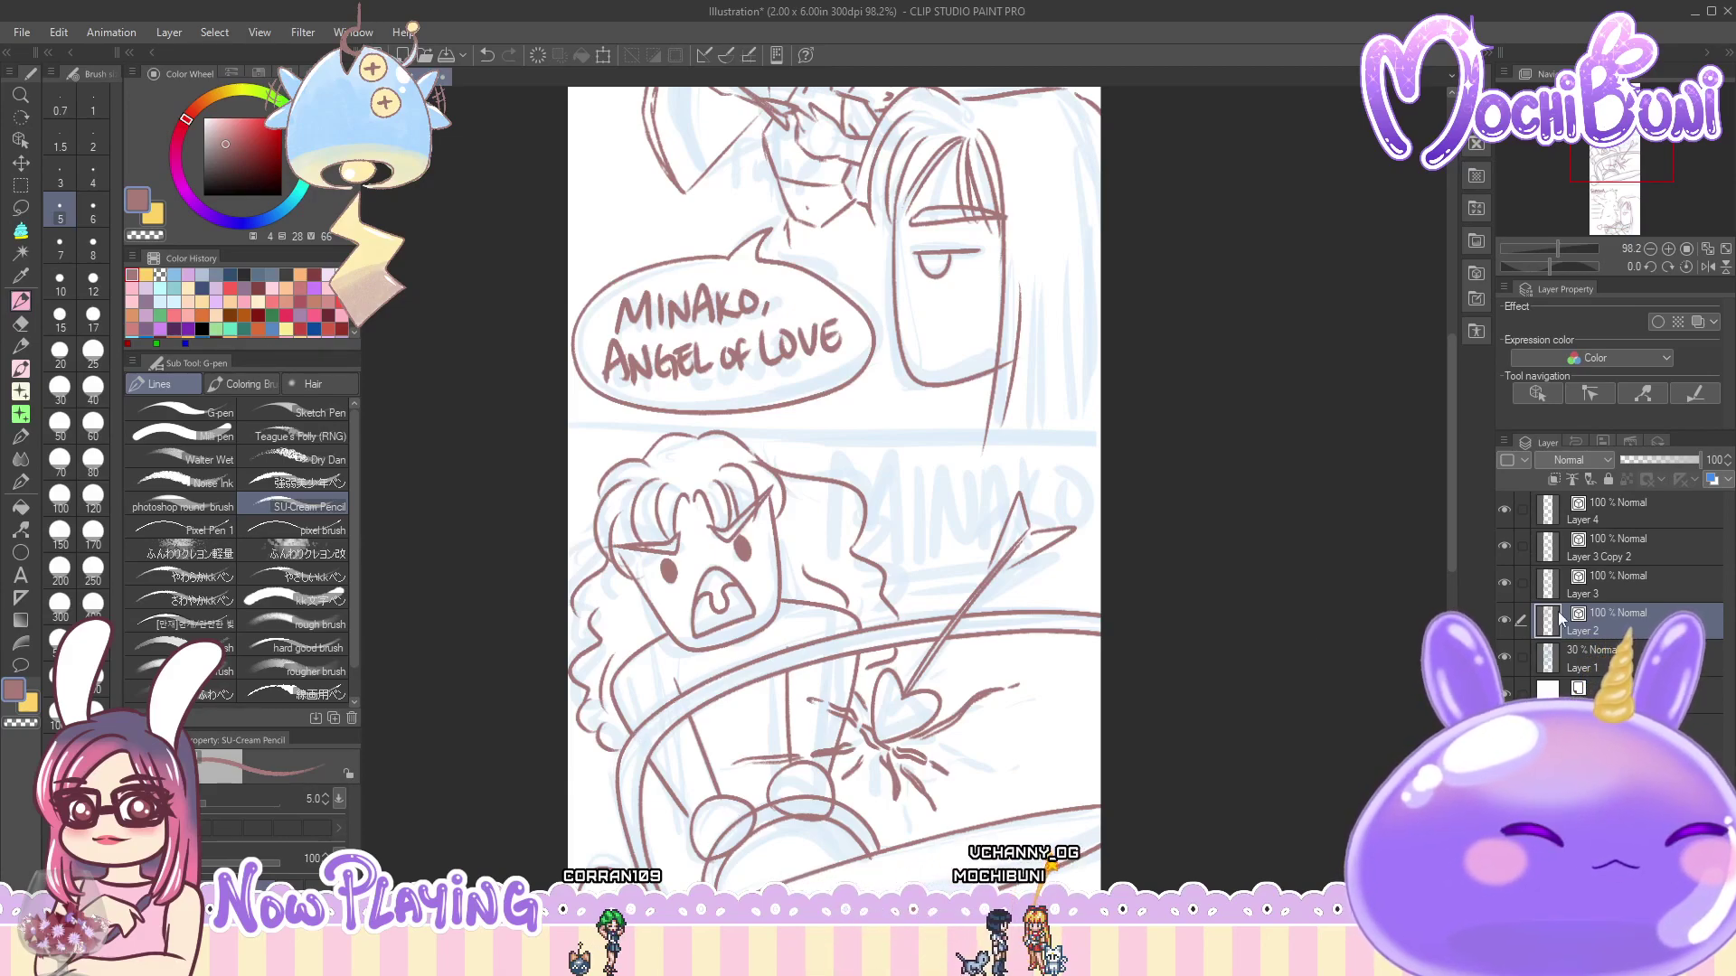
# - On Layer 3, erase the steering wheel lines that show through the hands, then return to Layer 2 with the pencil at size 10
pyautogui.hotkey('alt', ']')
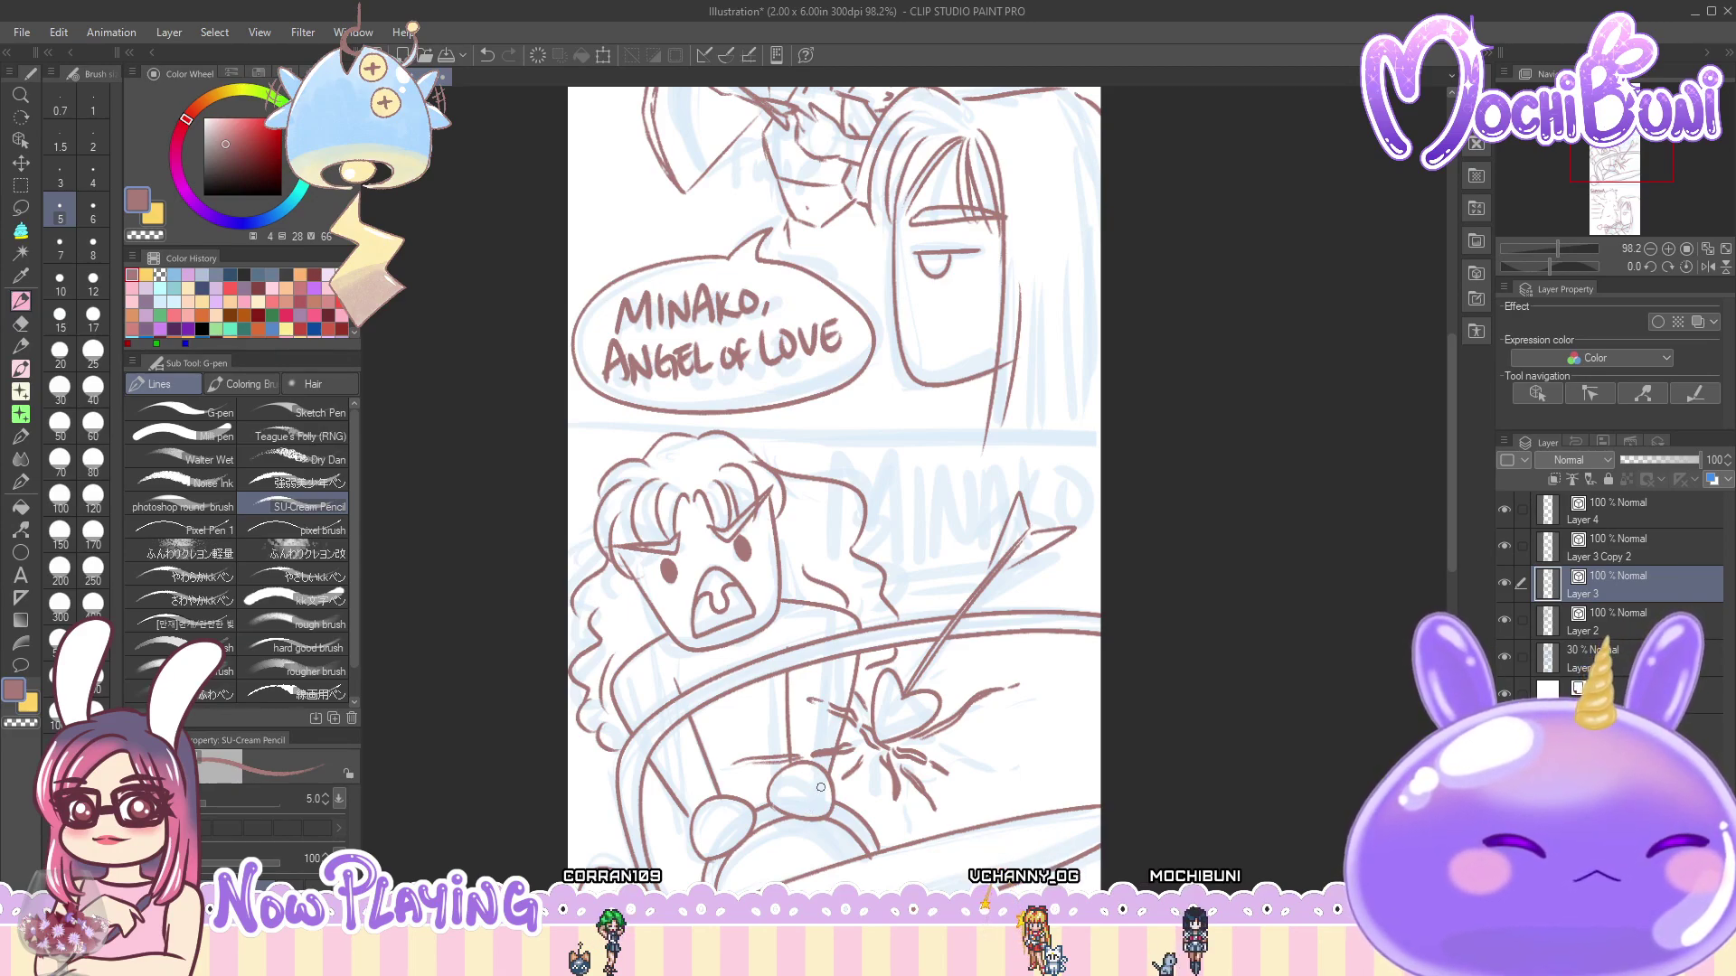
pyautogui.click(1598, 631)
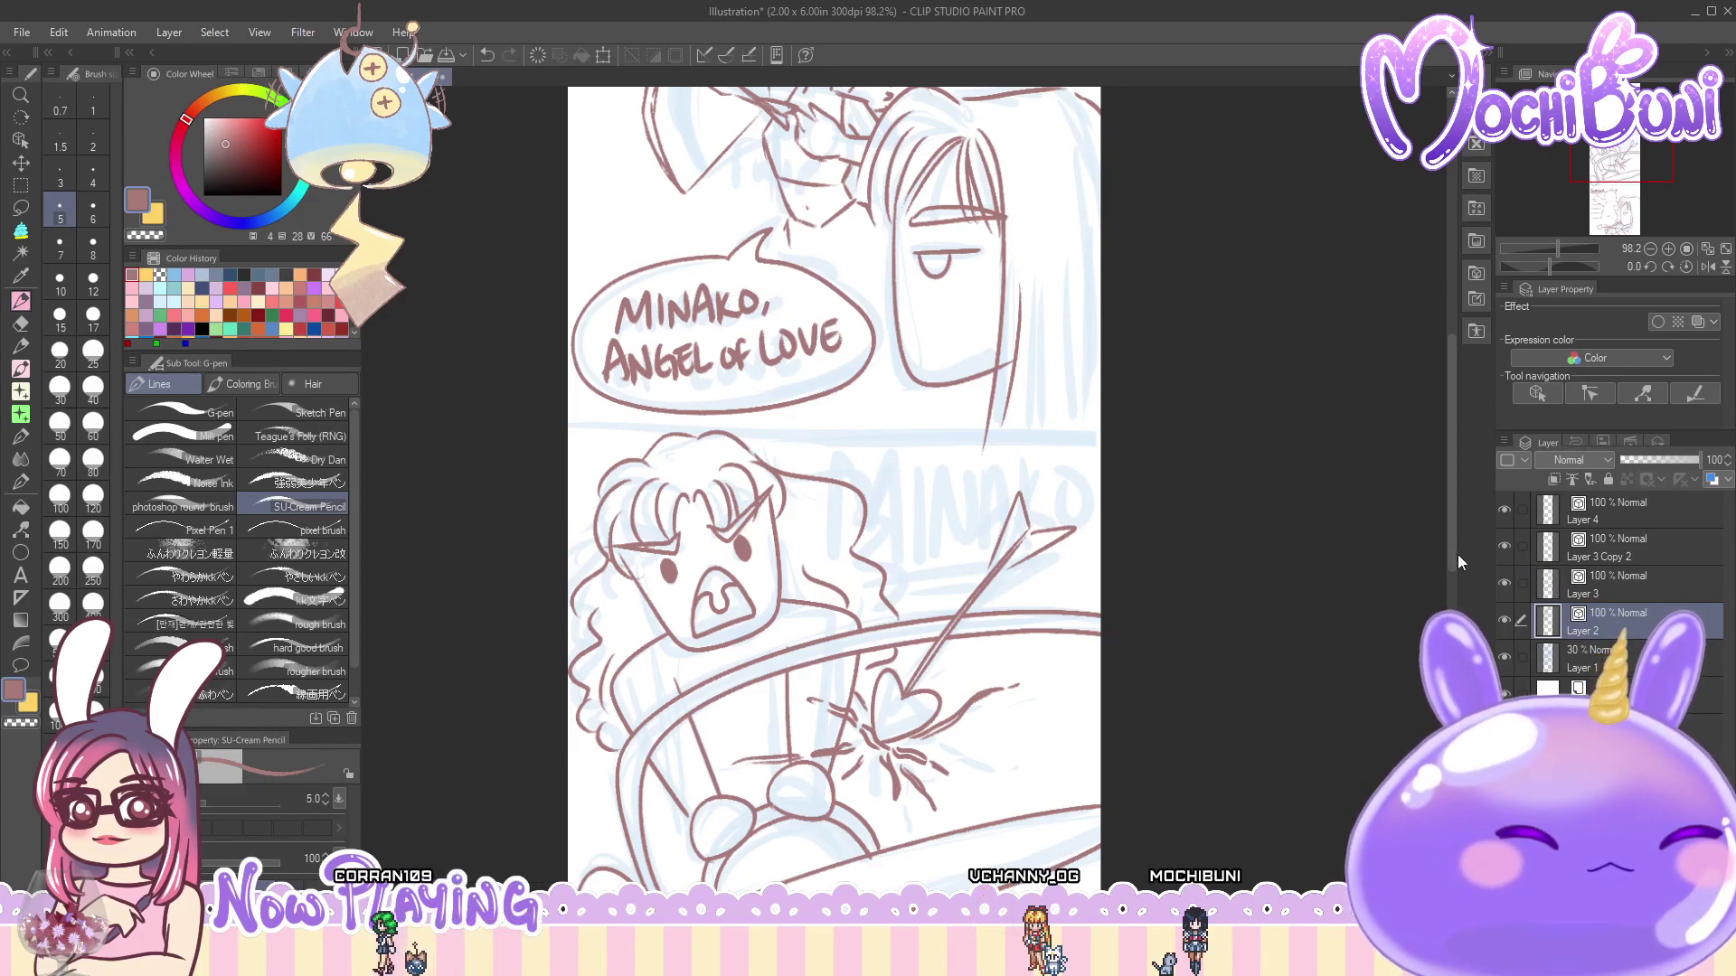
pyautogui.moveTo(1450, 551)
pyautogui.mouseDown()
pyautogui.moveTo(1459, 631)
pyautogui.moveTo(1465, 579)
pyautogui.mouseUp()
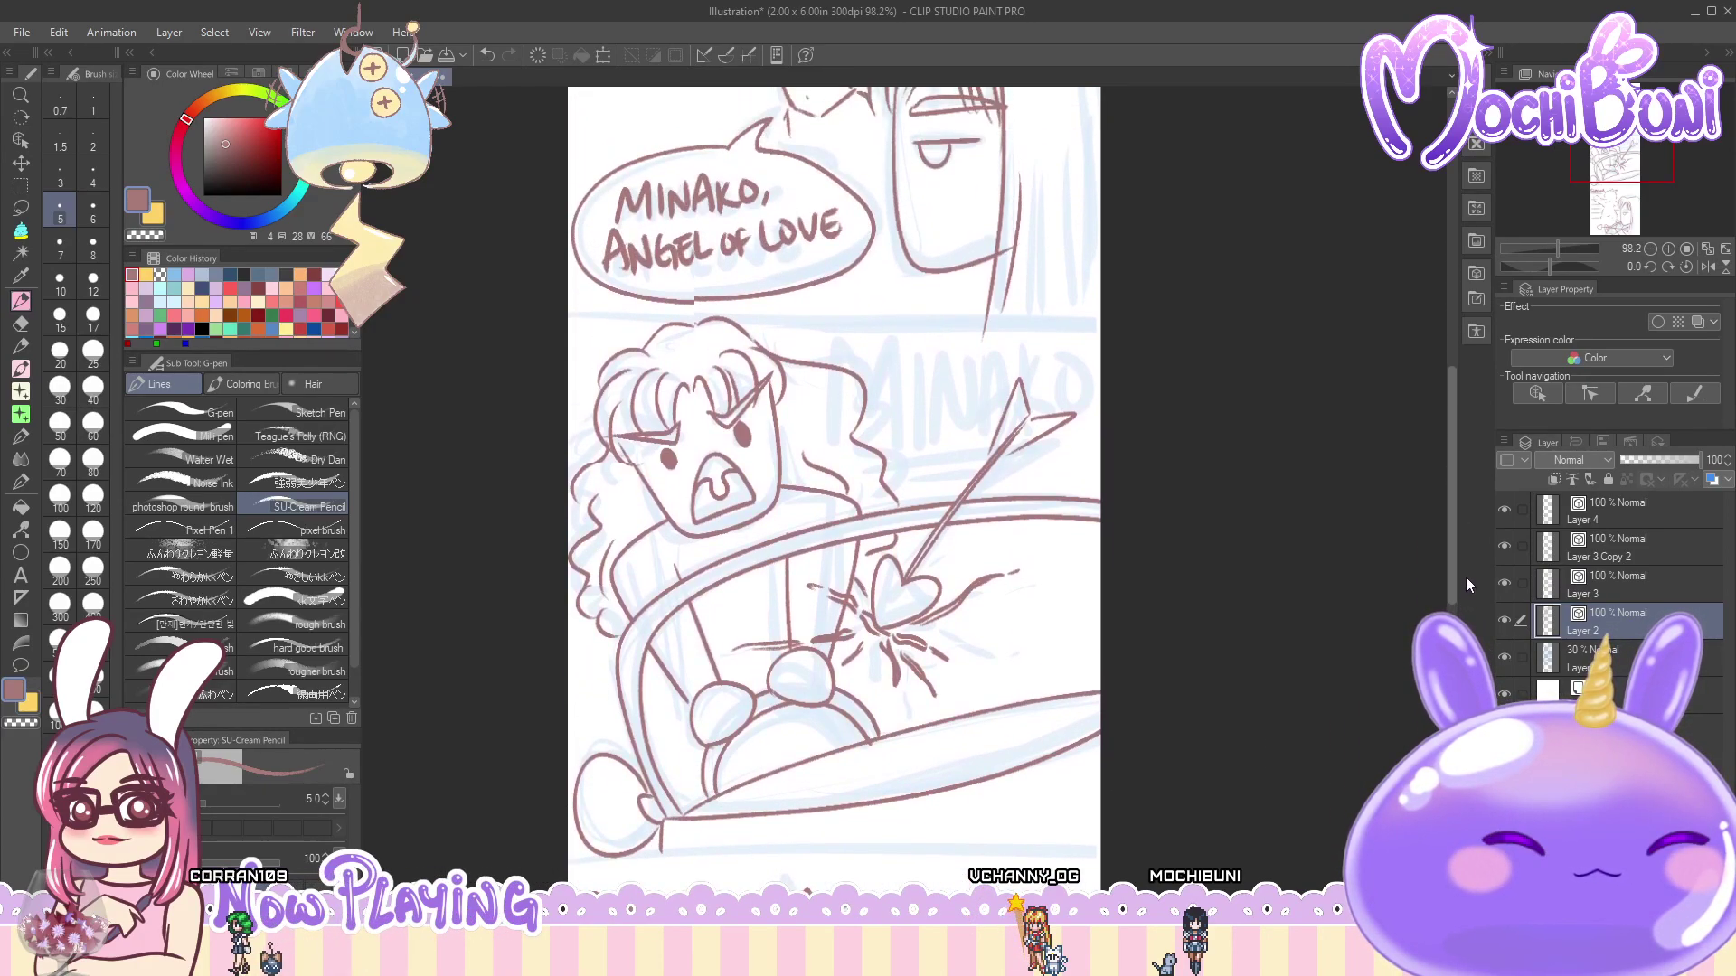
pyautogui.scroll(2, 1464, 578)
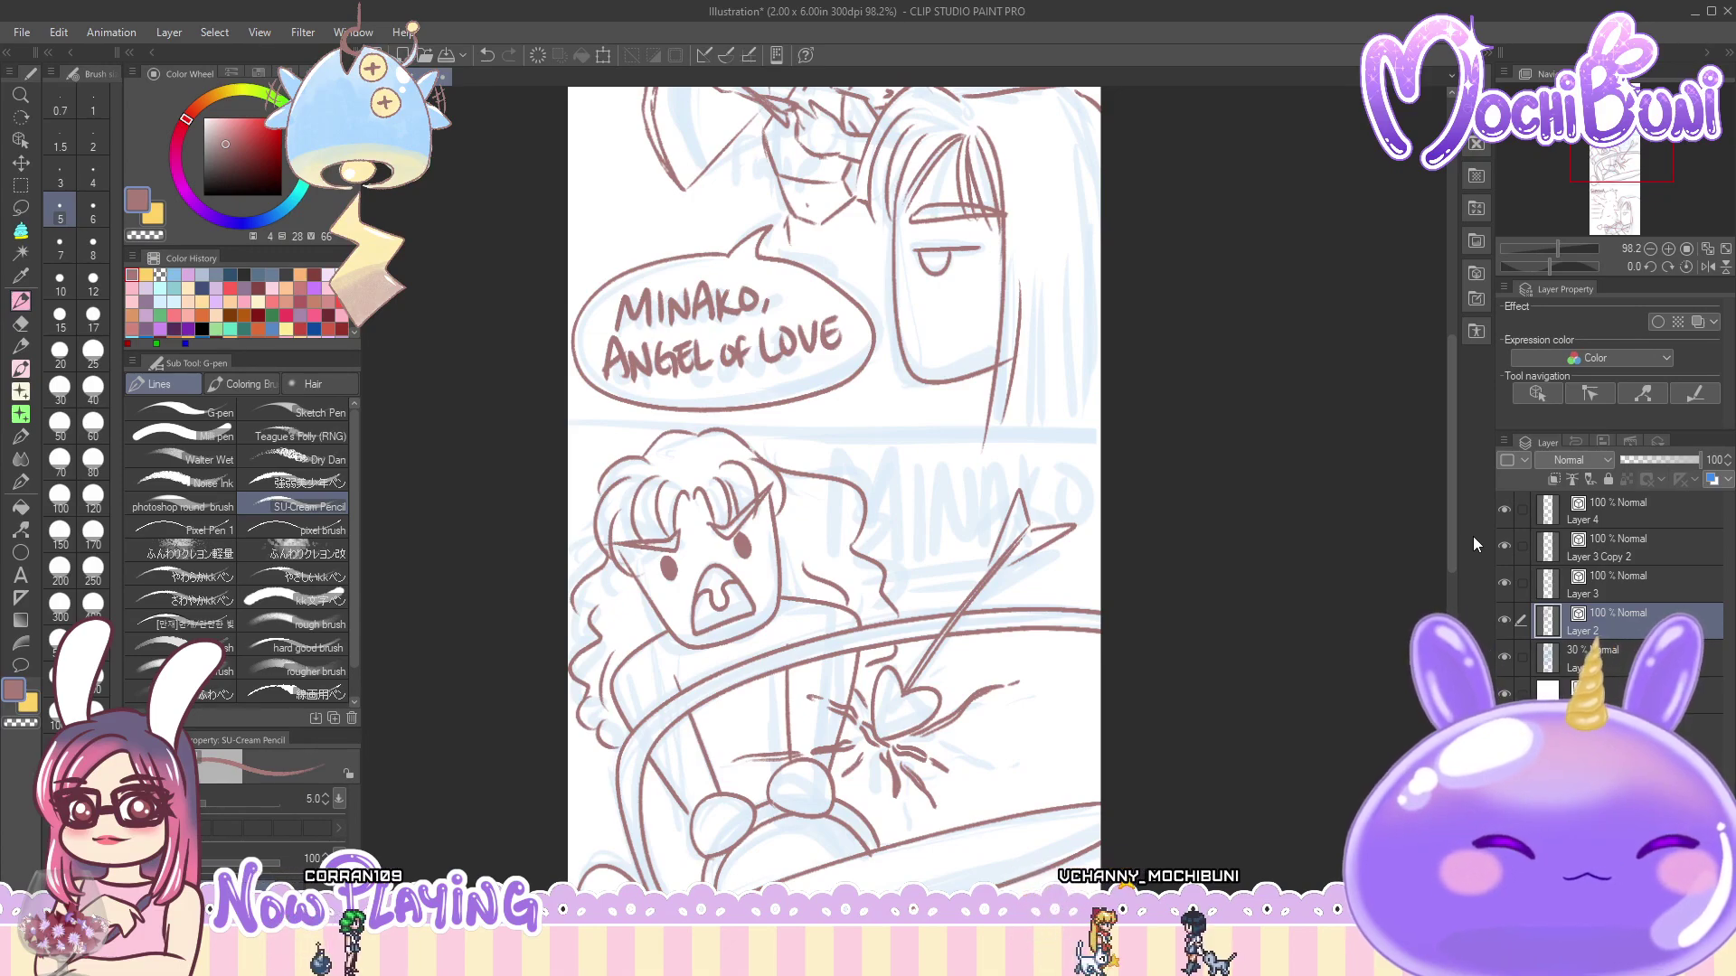
pyautogui.click(60, 282)
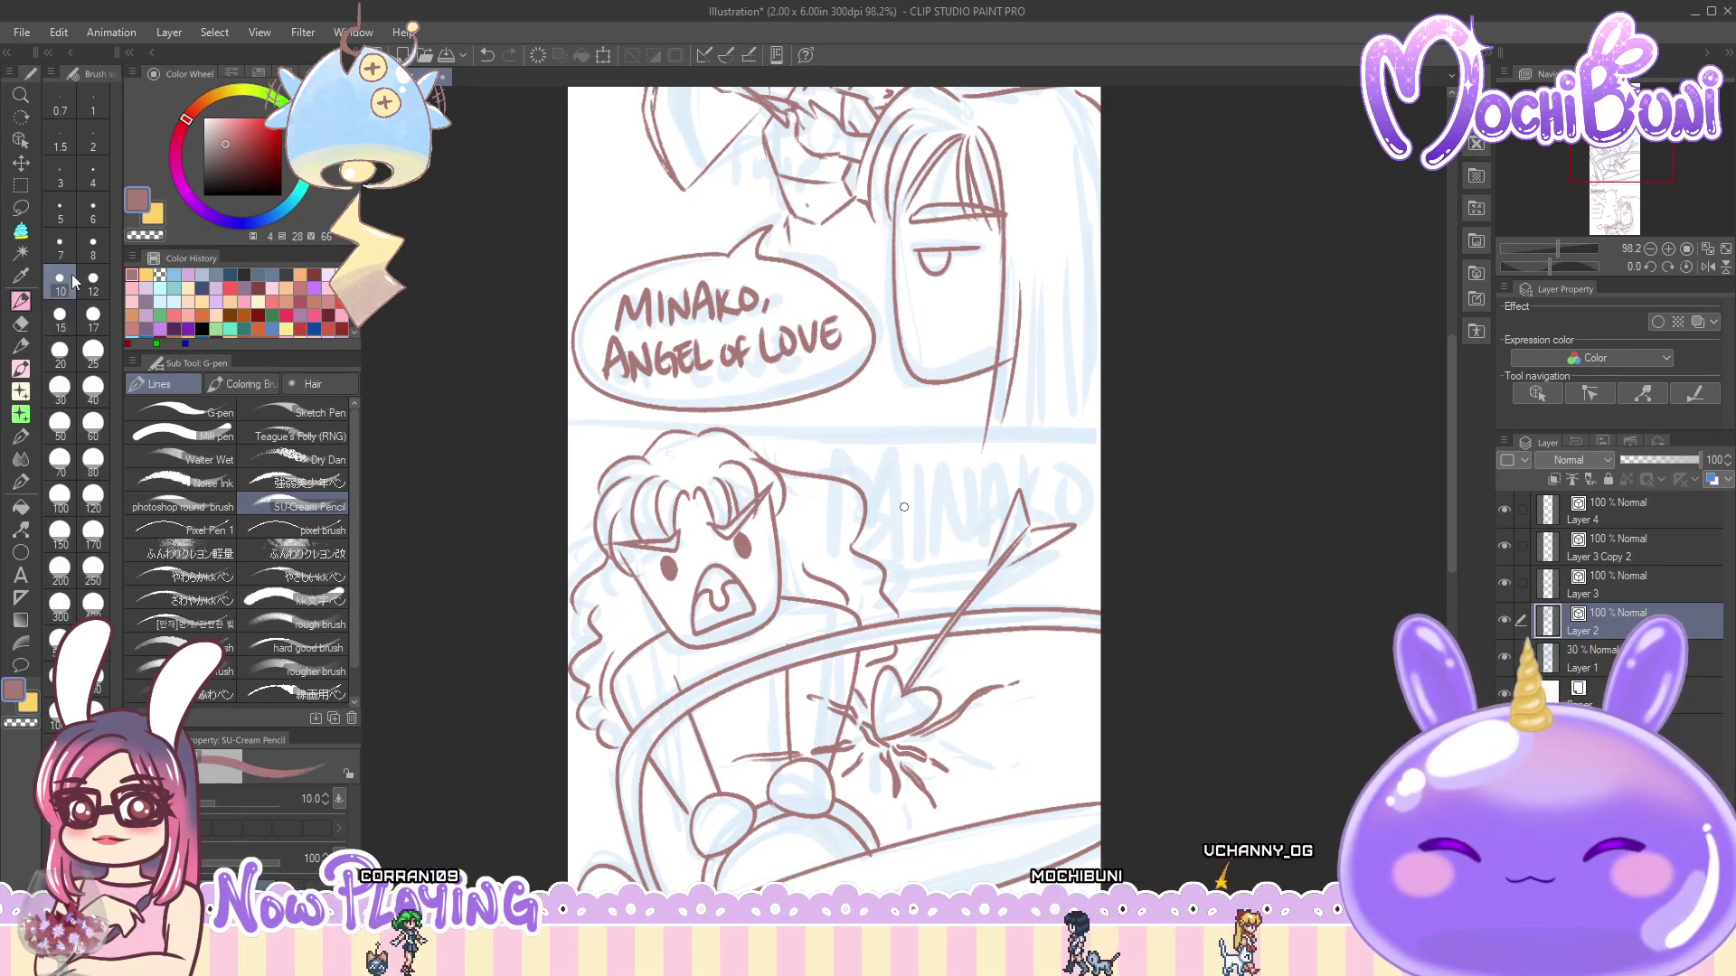
pyautogui.moveTo(832, 489); pyautogui.dragTo(827, 558)
pyautogui.moveTo(832, 458)
pyautogui.mouseDown()
pyautogui.moveTo(858, 520)
pyautogui.moveTo(878, 458)
pyautogui.moveTo(896, 565)
pyautogui.mouseUp()
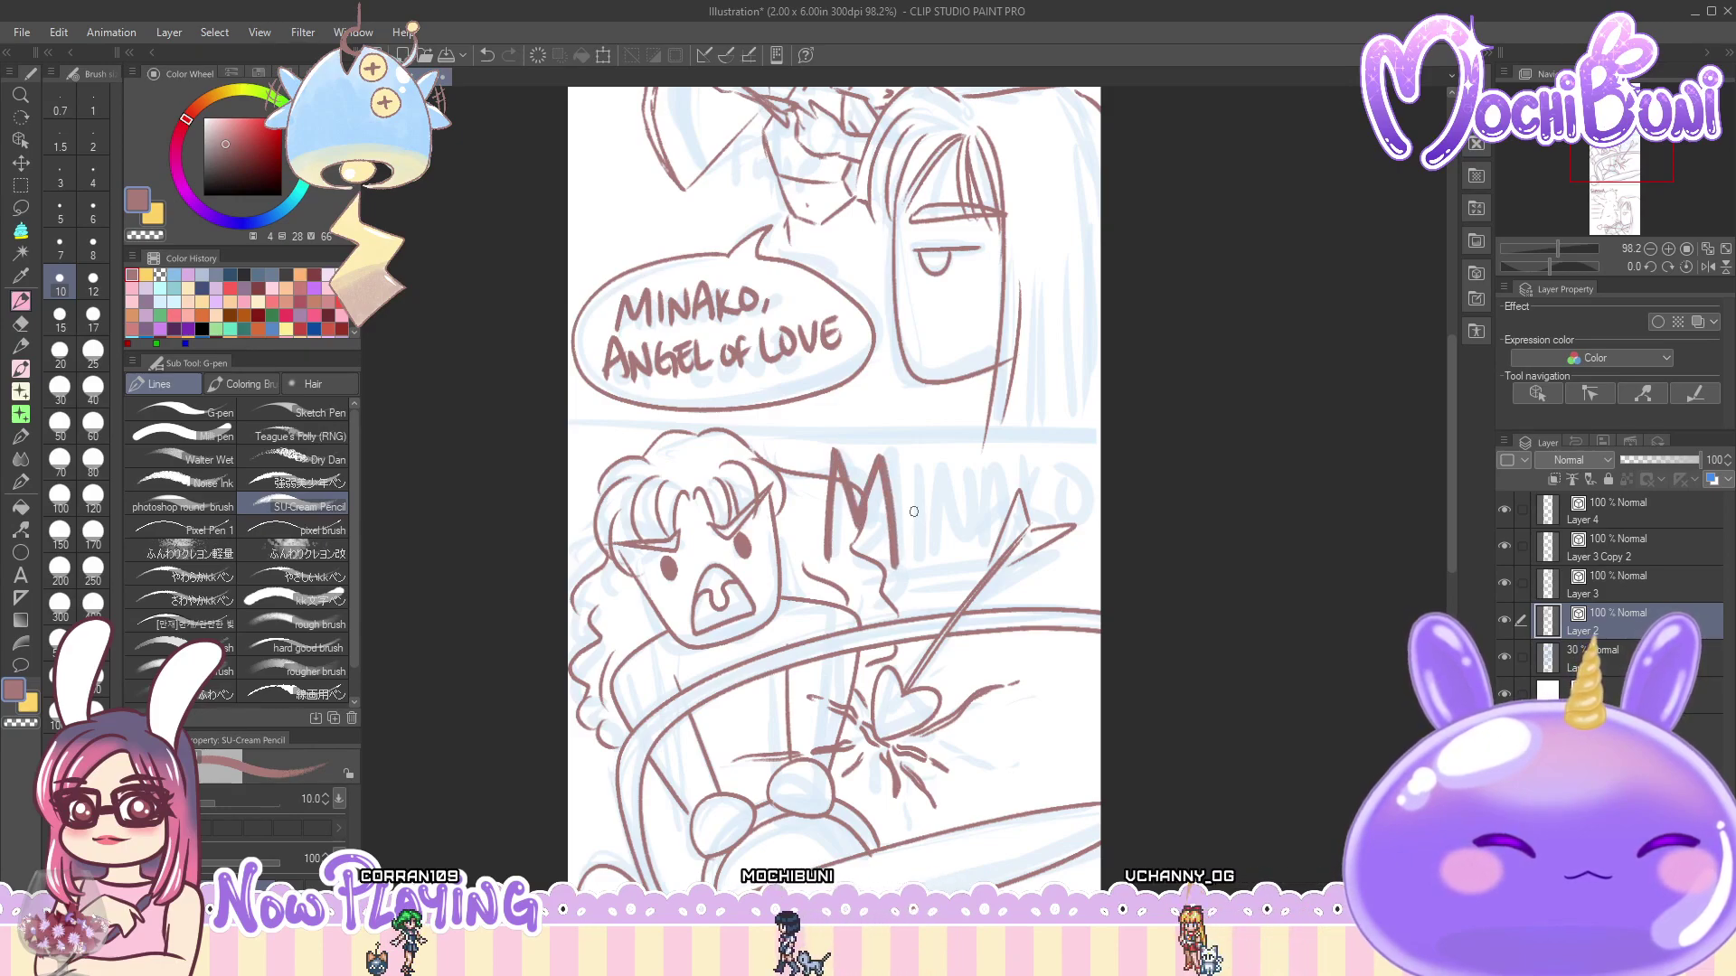
pyautogui.hotkey('ctrl', 'z')
pyautogui.hotkey('ctrl', 'z')
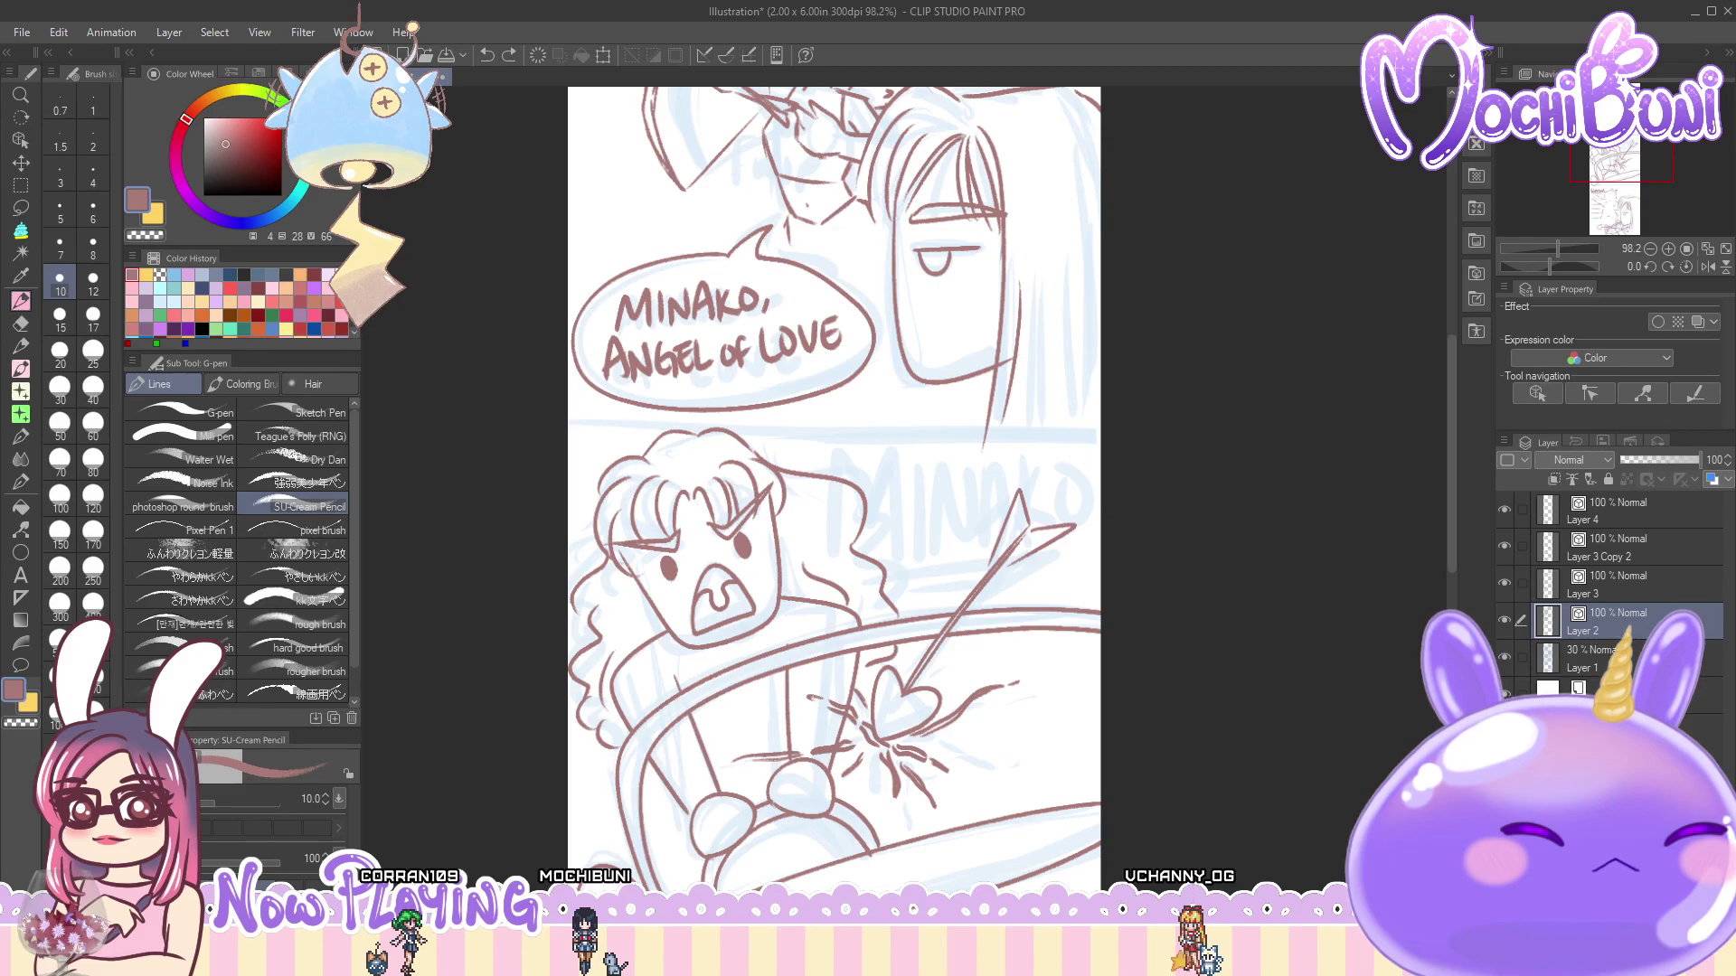
# - On a new layer above Layer 2 with a white border effect, letter a large double-underlined "MINAKO" beside the driver's head
pyautogui.click(1659, 321)
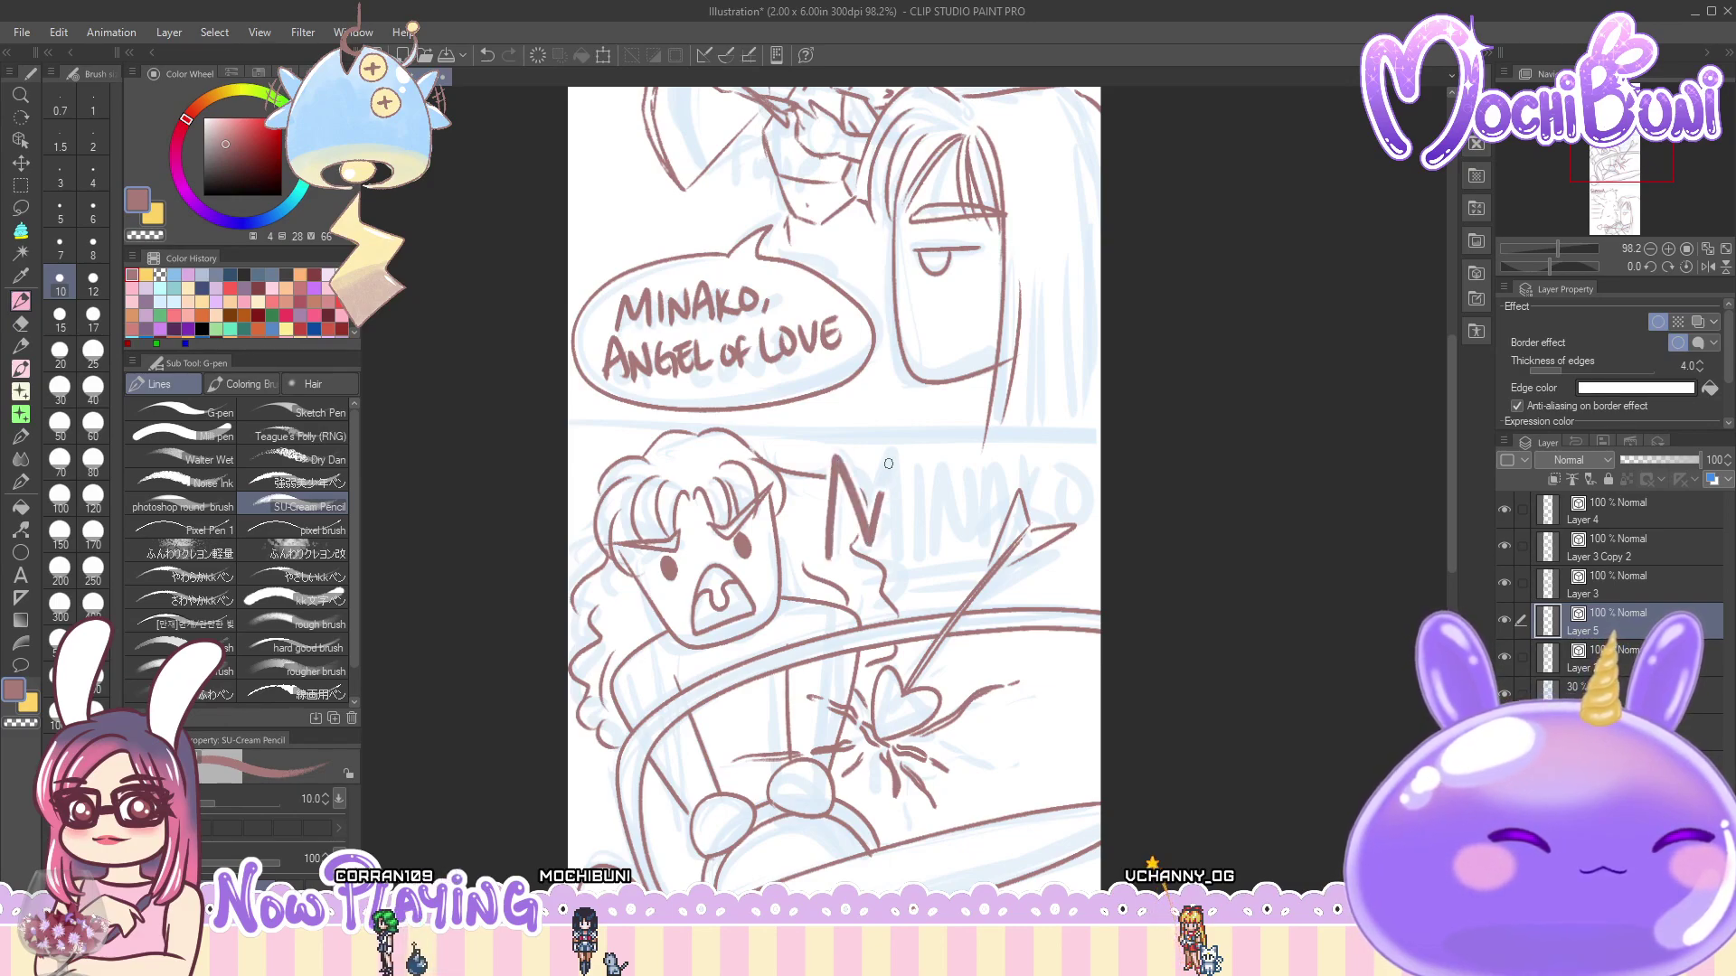
pyautogui.hotkey('ctrl', 'z')
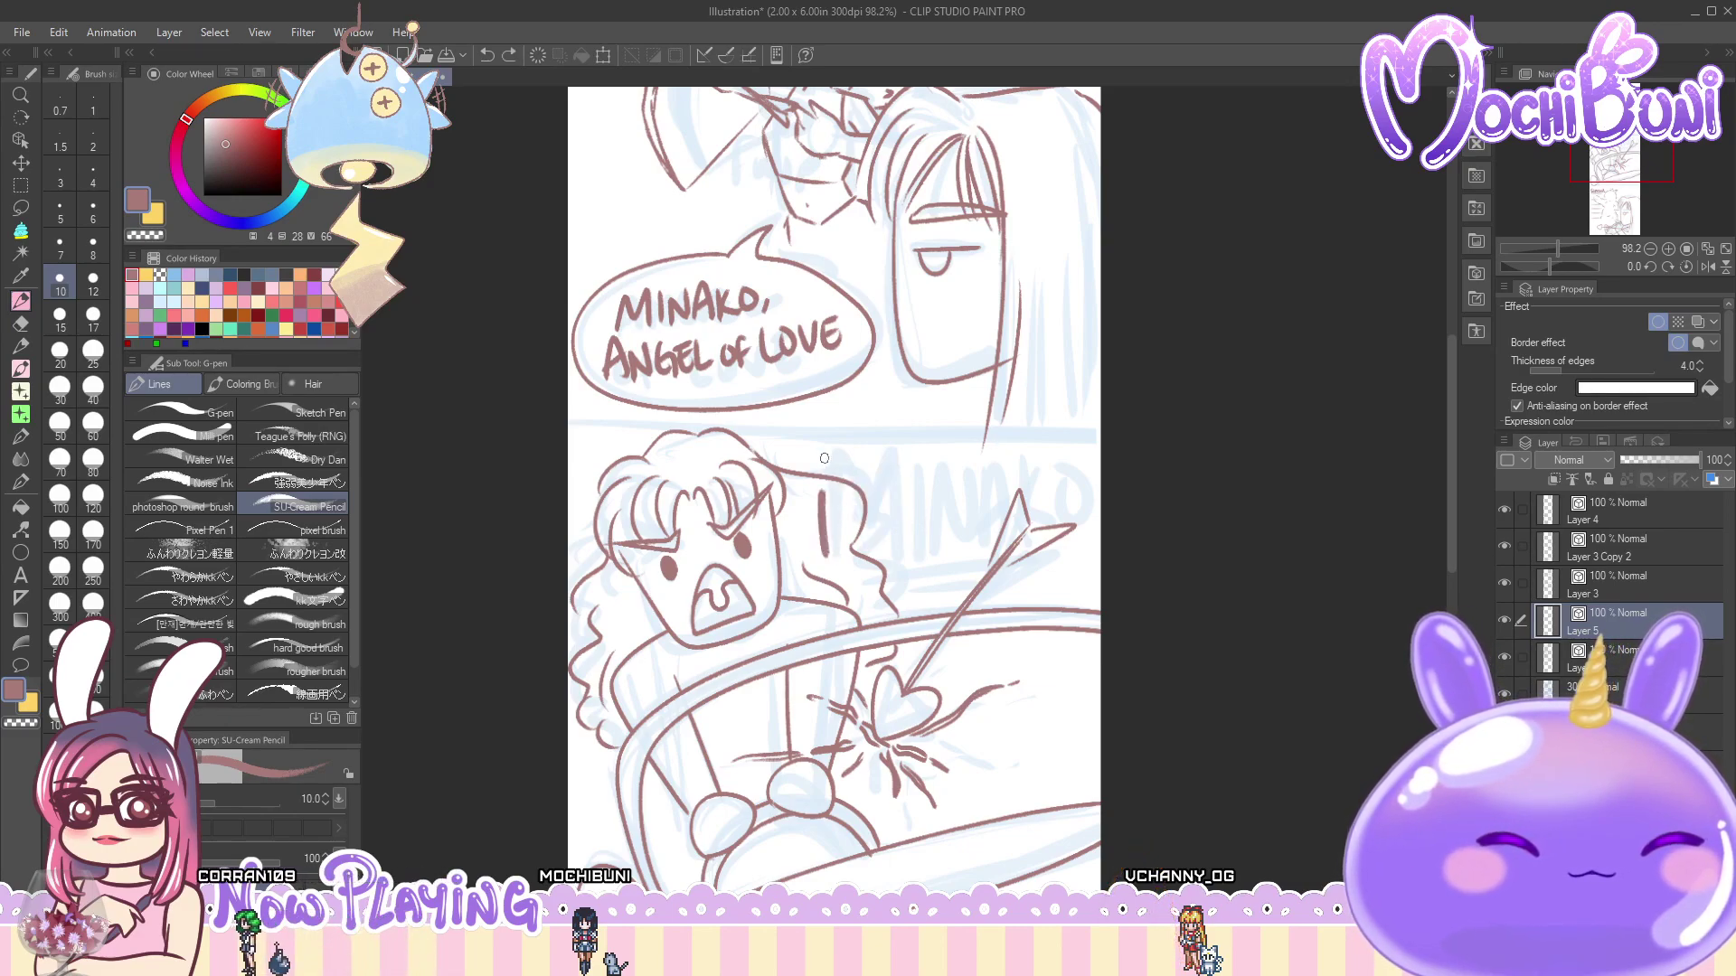
pyautogui.moveTo(822, 553); pyautogui.dragTo(869, 553)
pyautogui.moveTo(881, 463); pyautogui.dragTo(881, 553)
pyautogui.moveTo(907, 466)
pyautogui.mouseDown()
pyautogui.moveTo(906, 553)
pyautogui.moveTo(943, 463)
pyautogui.mouseUp()
pyautogui.moveTo(954, 554); pyautogui.dragTo(985, 543)
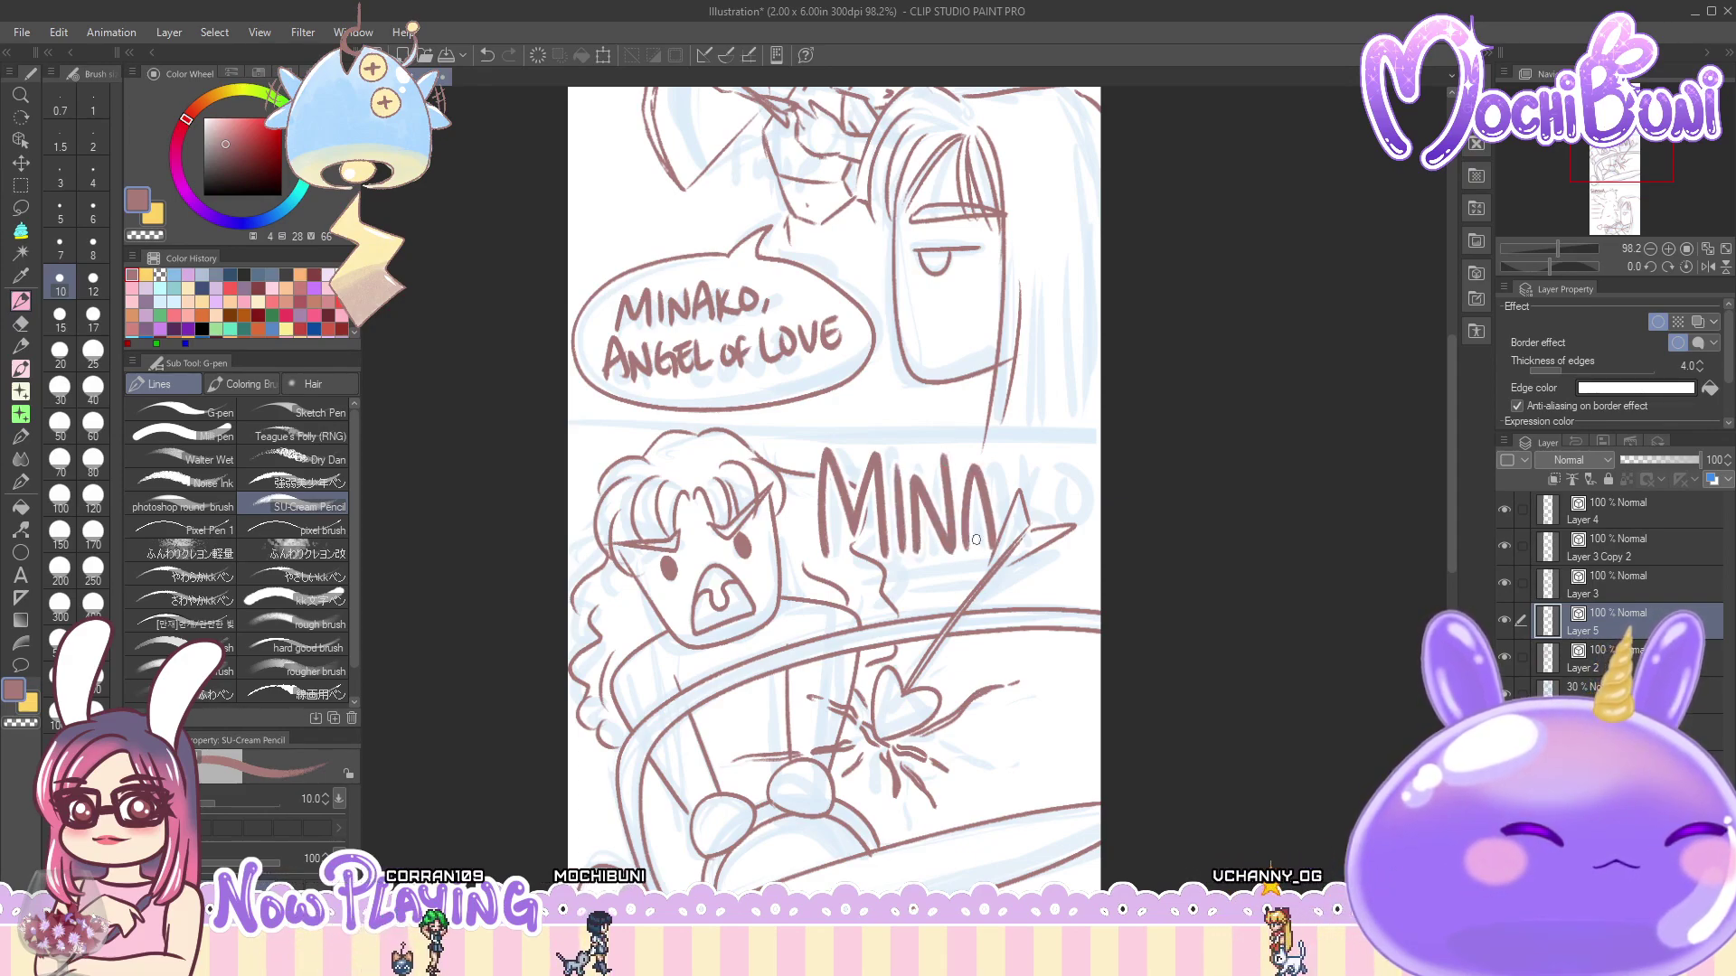
pyautogui.moveTo(1005, 466)
pyautogui.mouseDown()
pyautogui.moveTo(1004, 553)
pyautogui.moveTo(1032, 548)
pyautogui.mouseUp()
pyautogui.moveTo(1049, 477)
pyautogui.mouseDown()
pyautogui.moveTo(1022, 489)
pyautogui.moveTo(1049, 551)
pyautogui.mouseUp()
pyautogui.hotkey('ctrl', 'z')
pyautogui.hotkey('ctrl', 'z')
pyautogui.moveTo(1064, 480); pyautogui.dragTo(1072, 464)
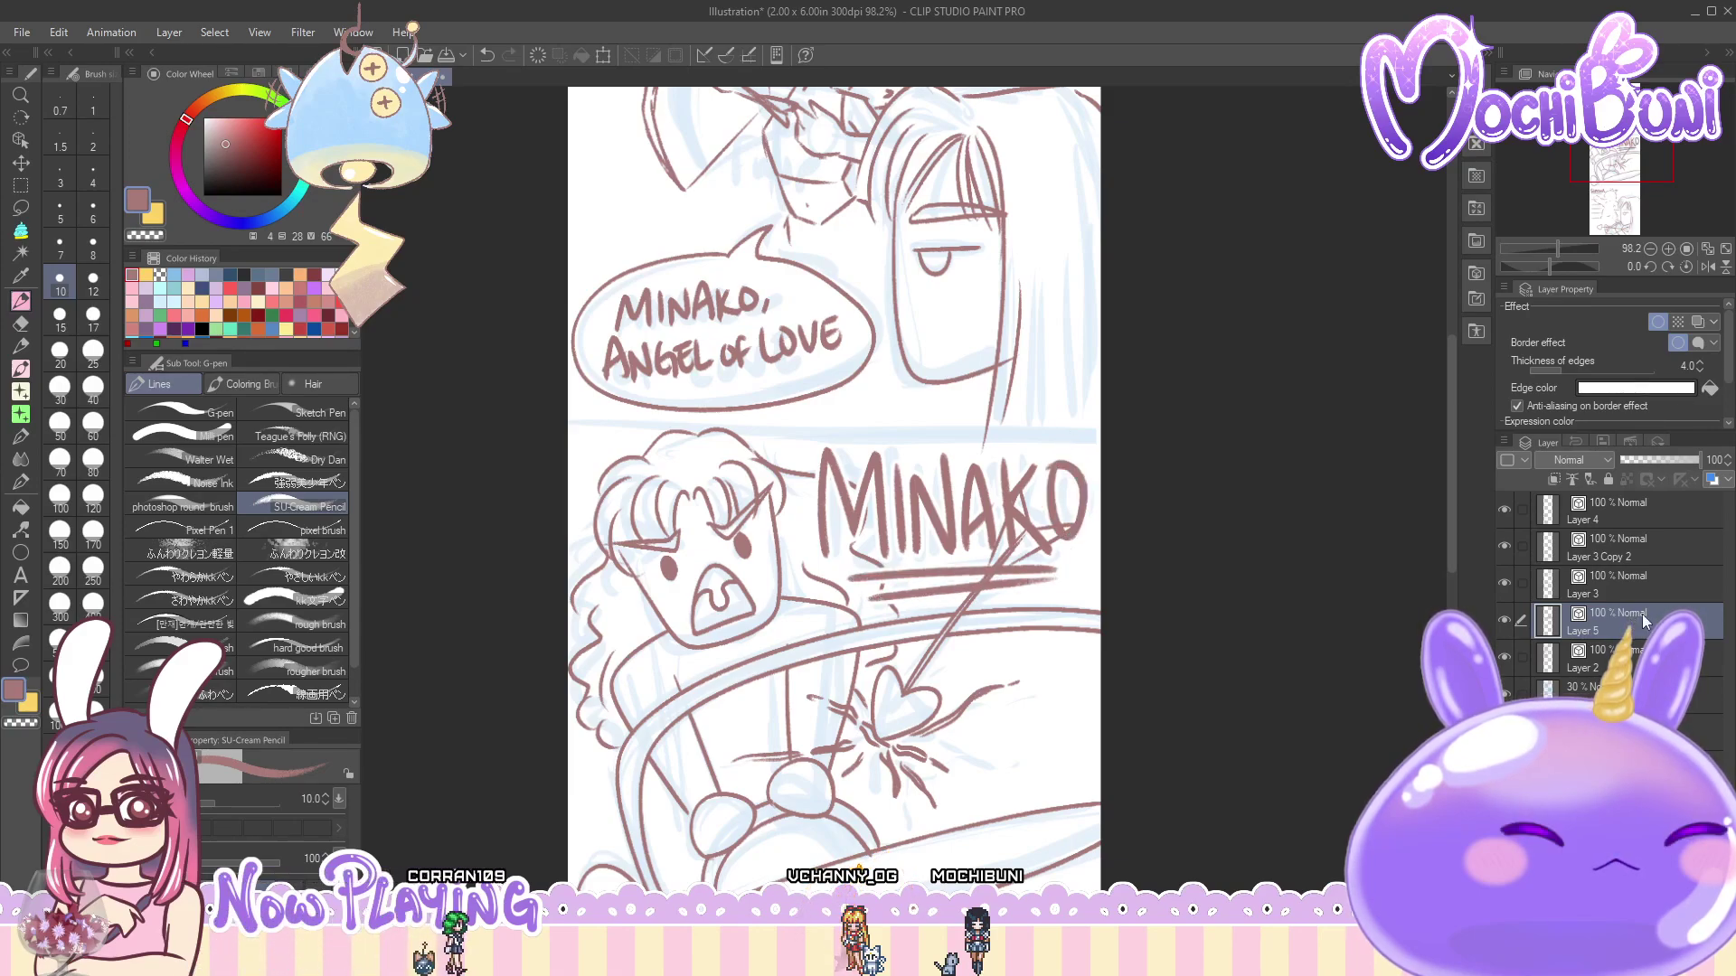
# - Add a layer mask to Layer 5 and mask out the "MINAKO" lettering where it overlaps the arrow's fletching
pyautogui.rightClick(1599, 619)
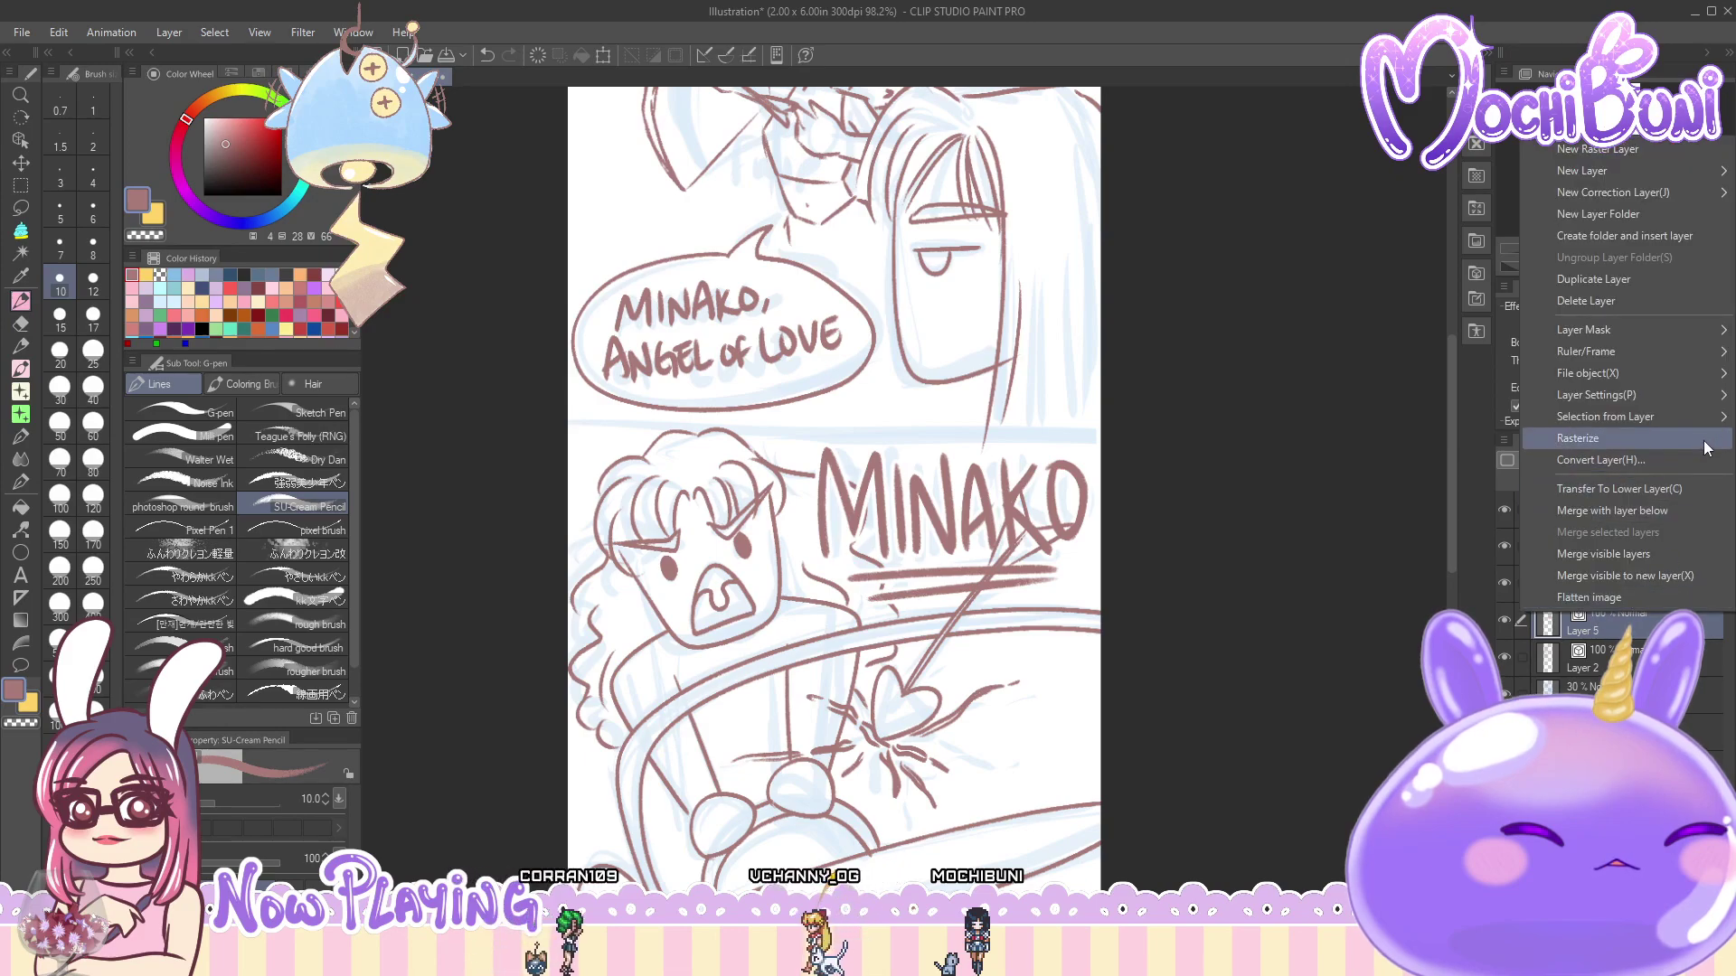
pyautogui.moveTo(1683, 338)
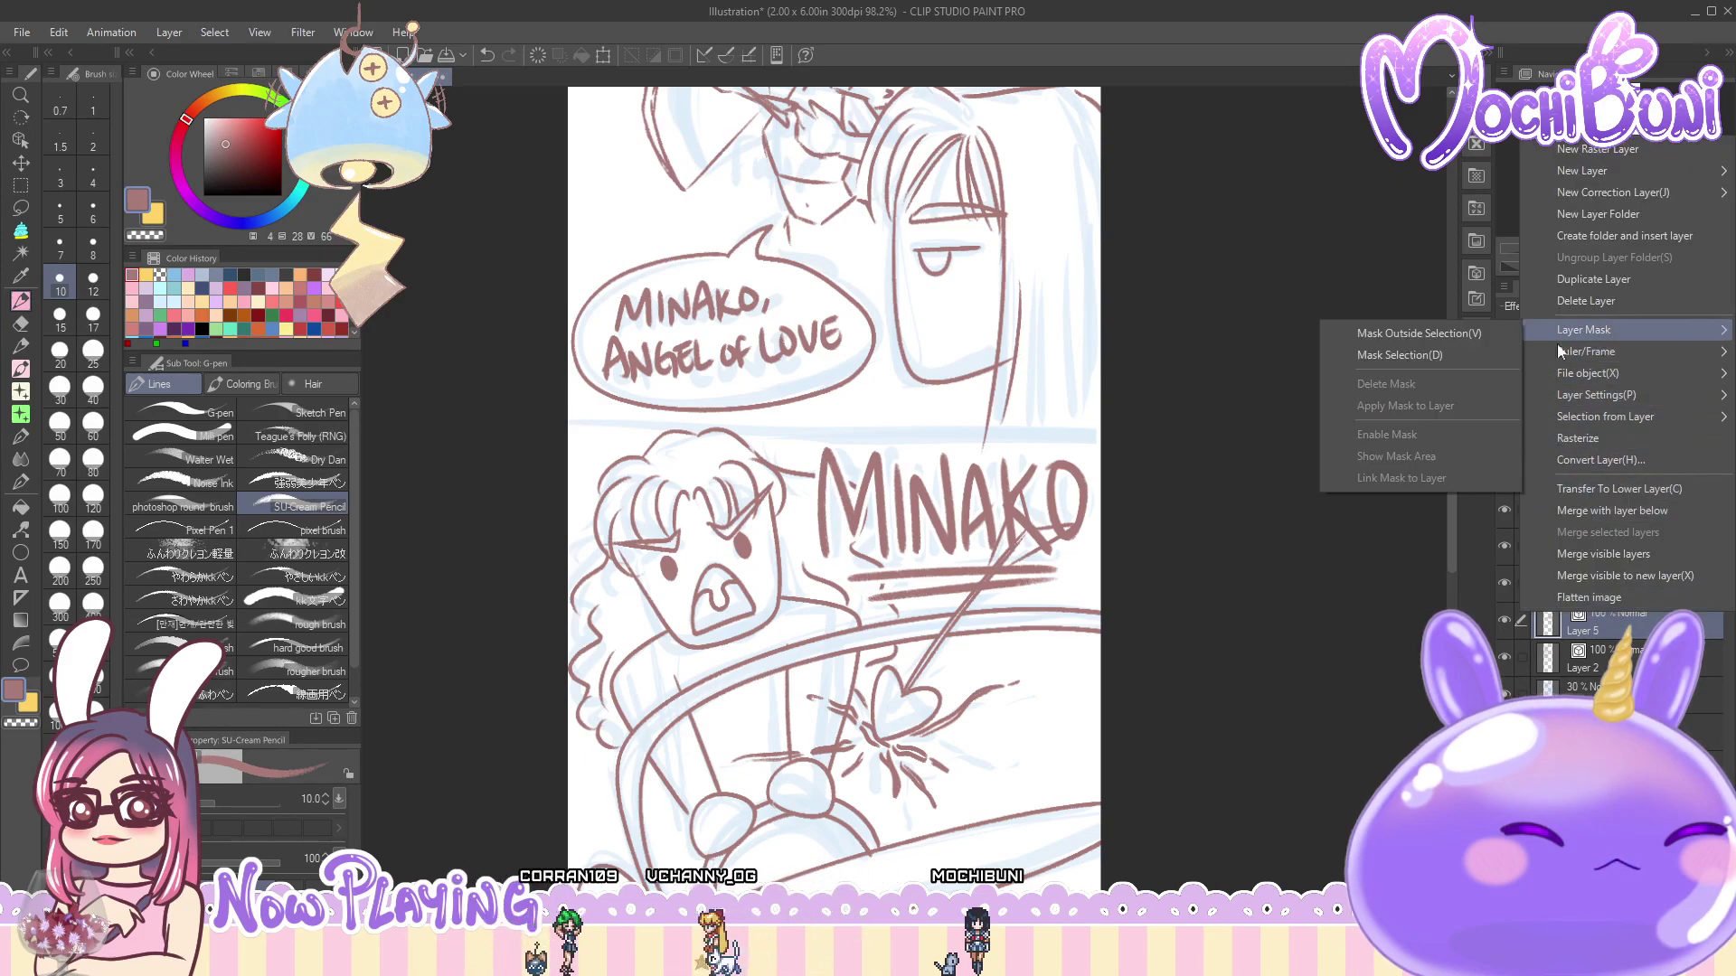
pyautogui.click(1483, 354)
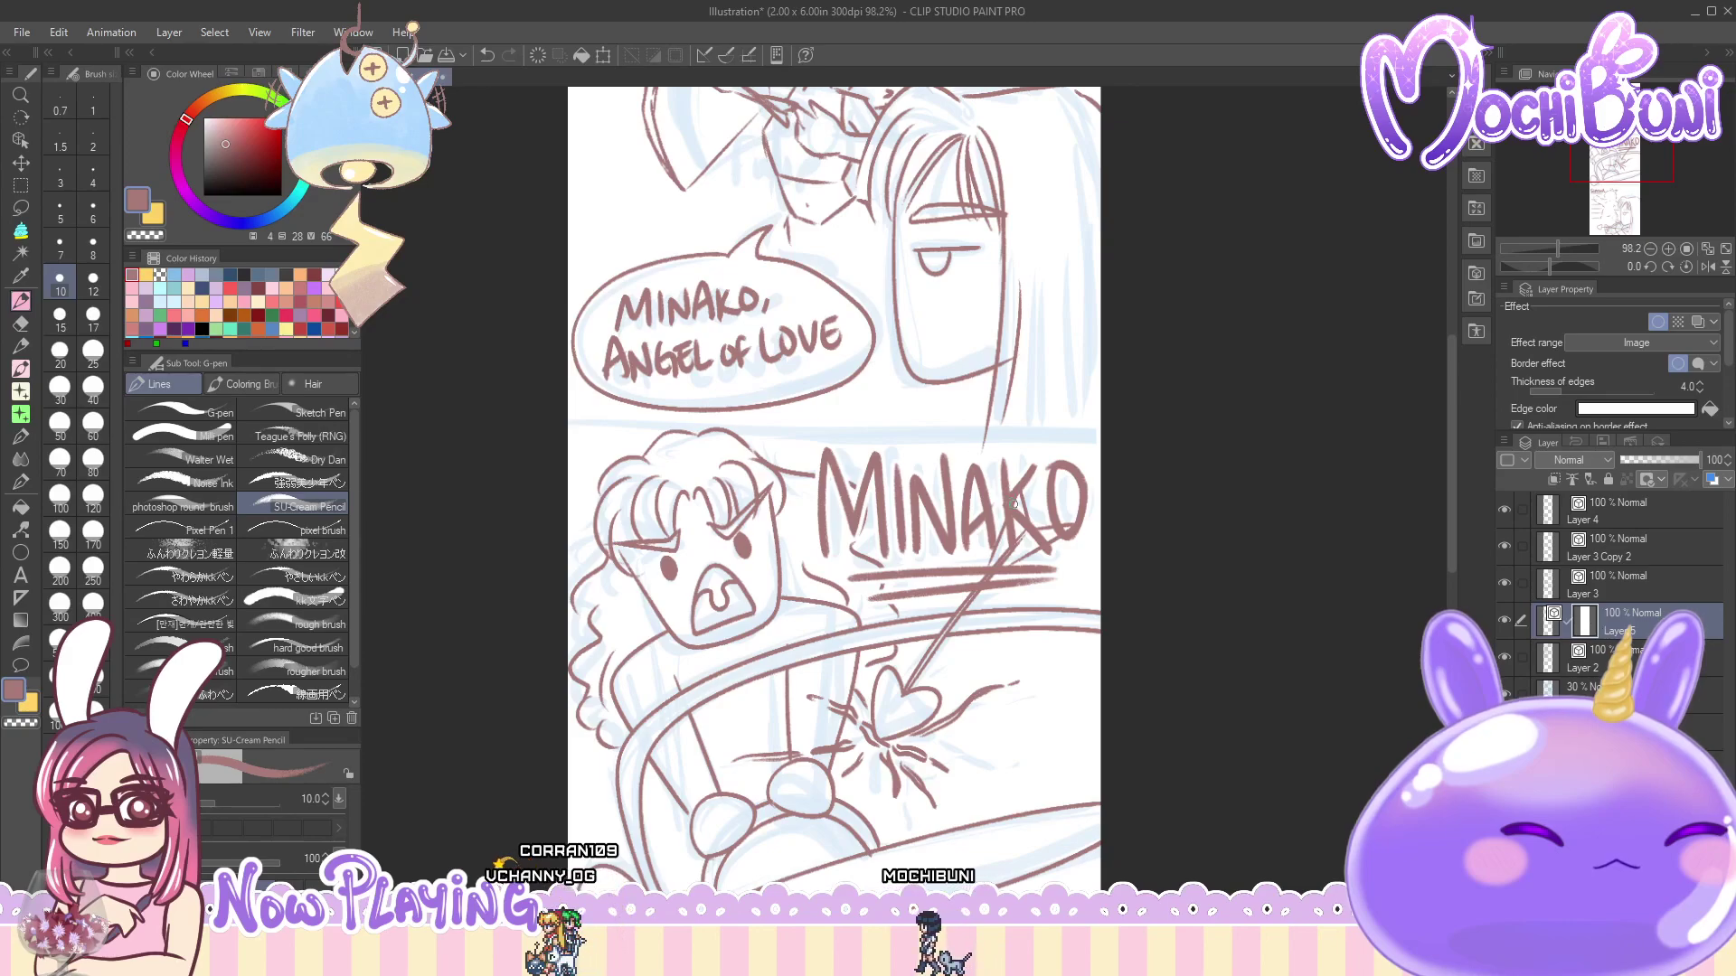
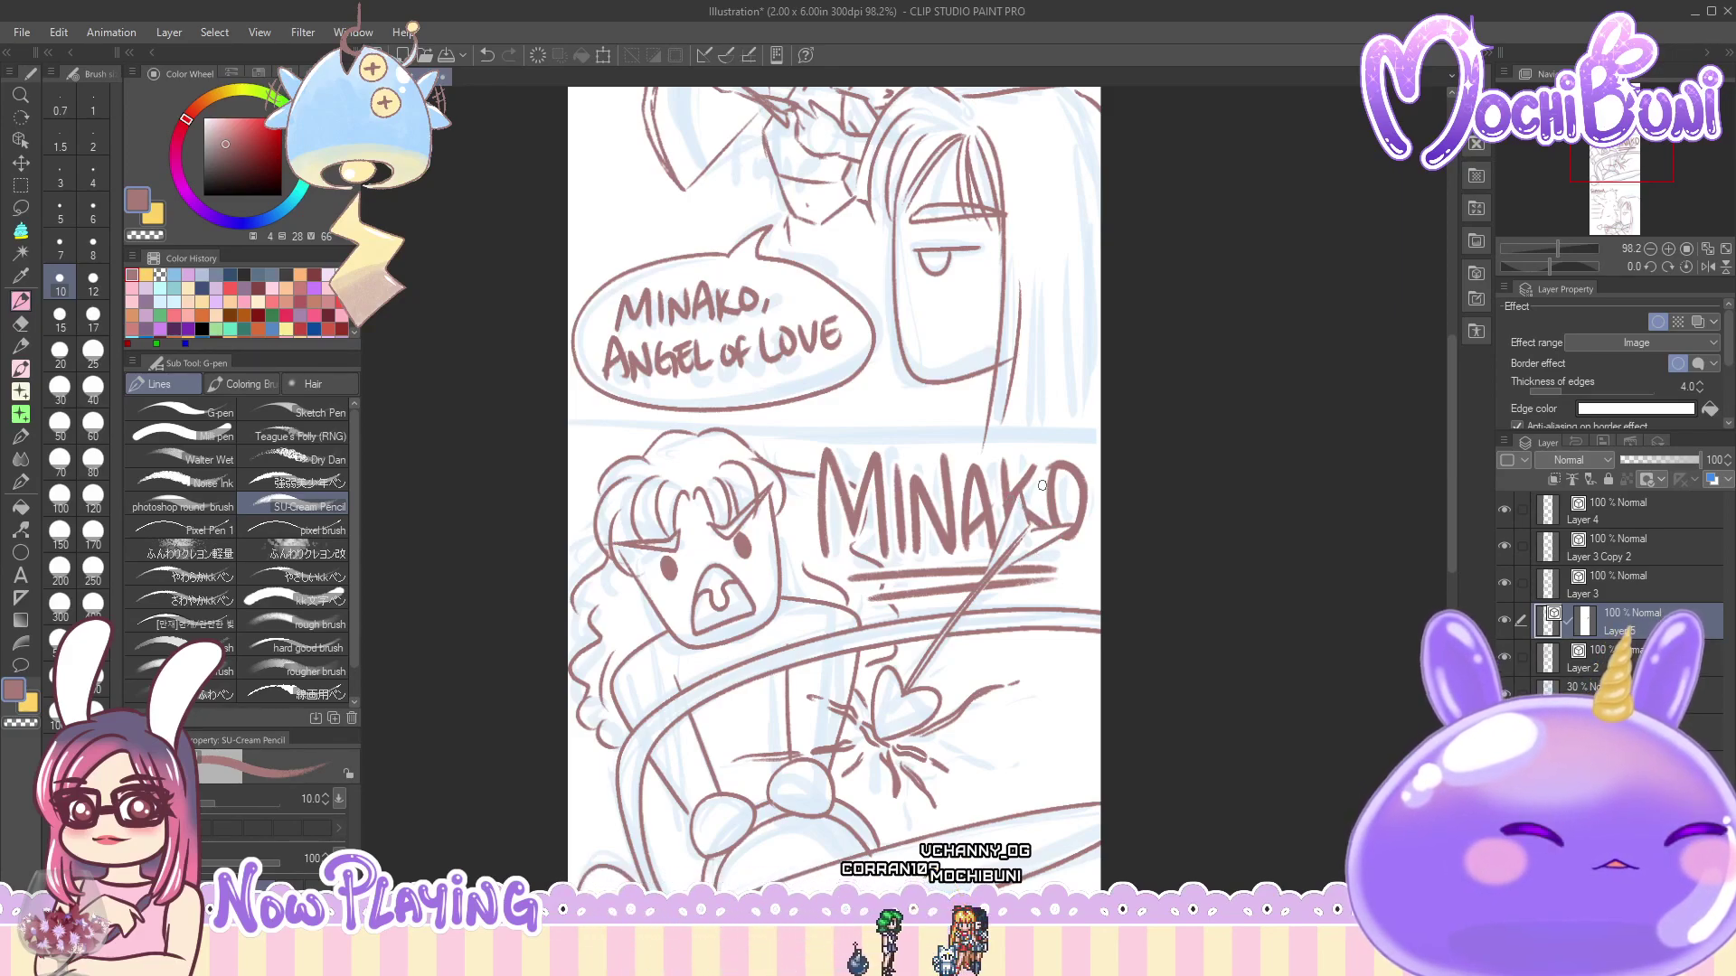
# - Letter the sound effect "FWIP" below the archer's bow in the first panel with the pencil at size 5
pyautogui.moveTo(1449, 526); pyautogui.dragTo(1453, 581)
pyautogui.moveTo(1255, 701); pyautogui.dragTo(1208, 762)
pyautogui.moveTo(1454, 595); pyautogui.dragTo(1482, 468)
pyautogui.scroll(-2, 1462, 594)
pyautogui.moveTo(927, 649); pyautogui.dragTo(989, 587)
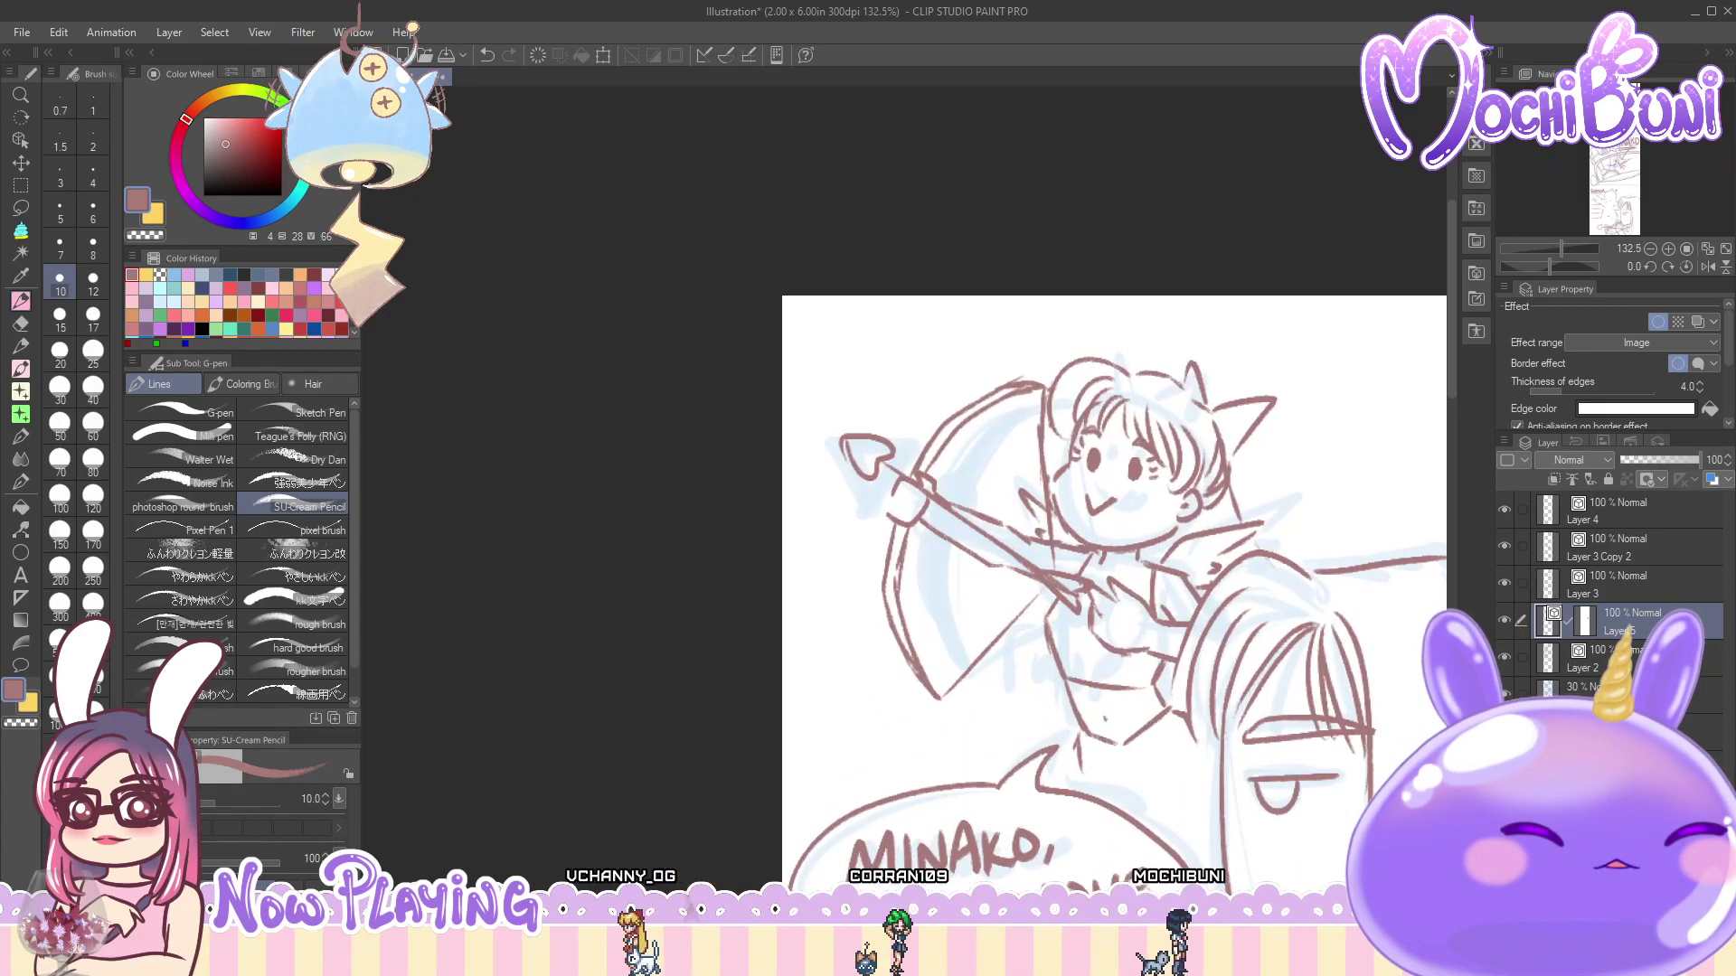
pyautogui.moveTo(1085, 892); pyautogui.dragTo(1160, 891)
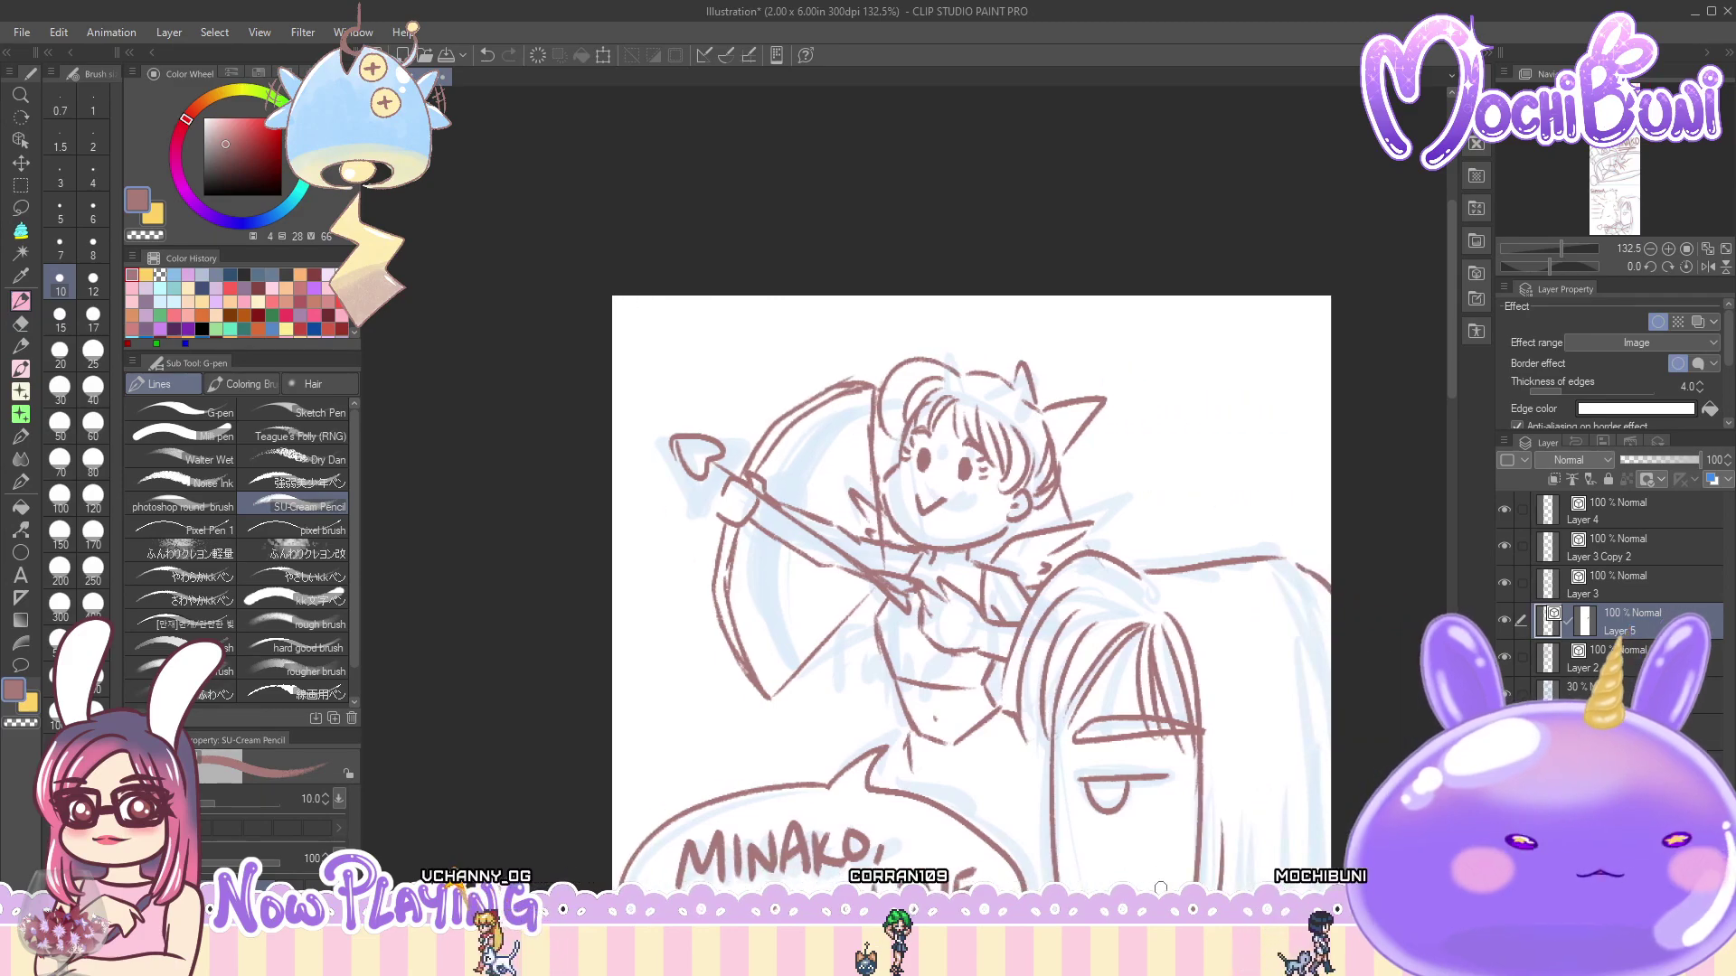
pyautogui.click(58, 208)
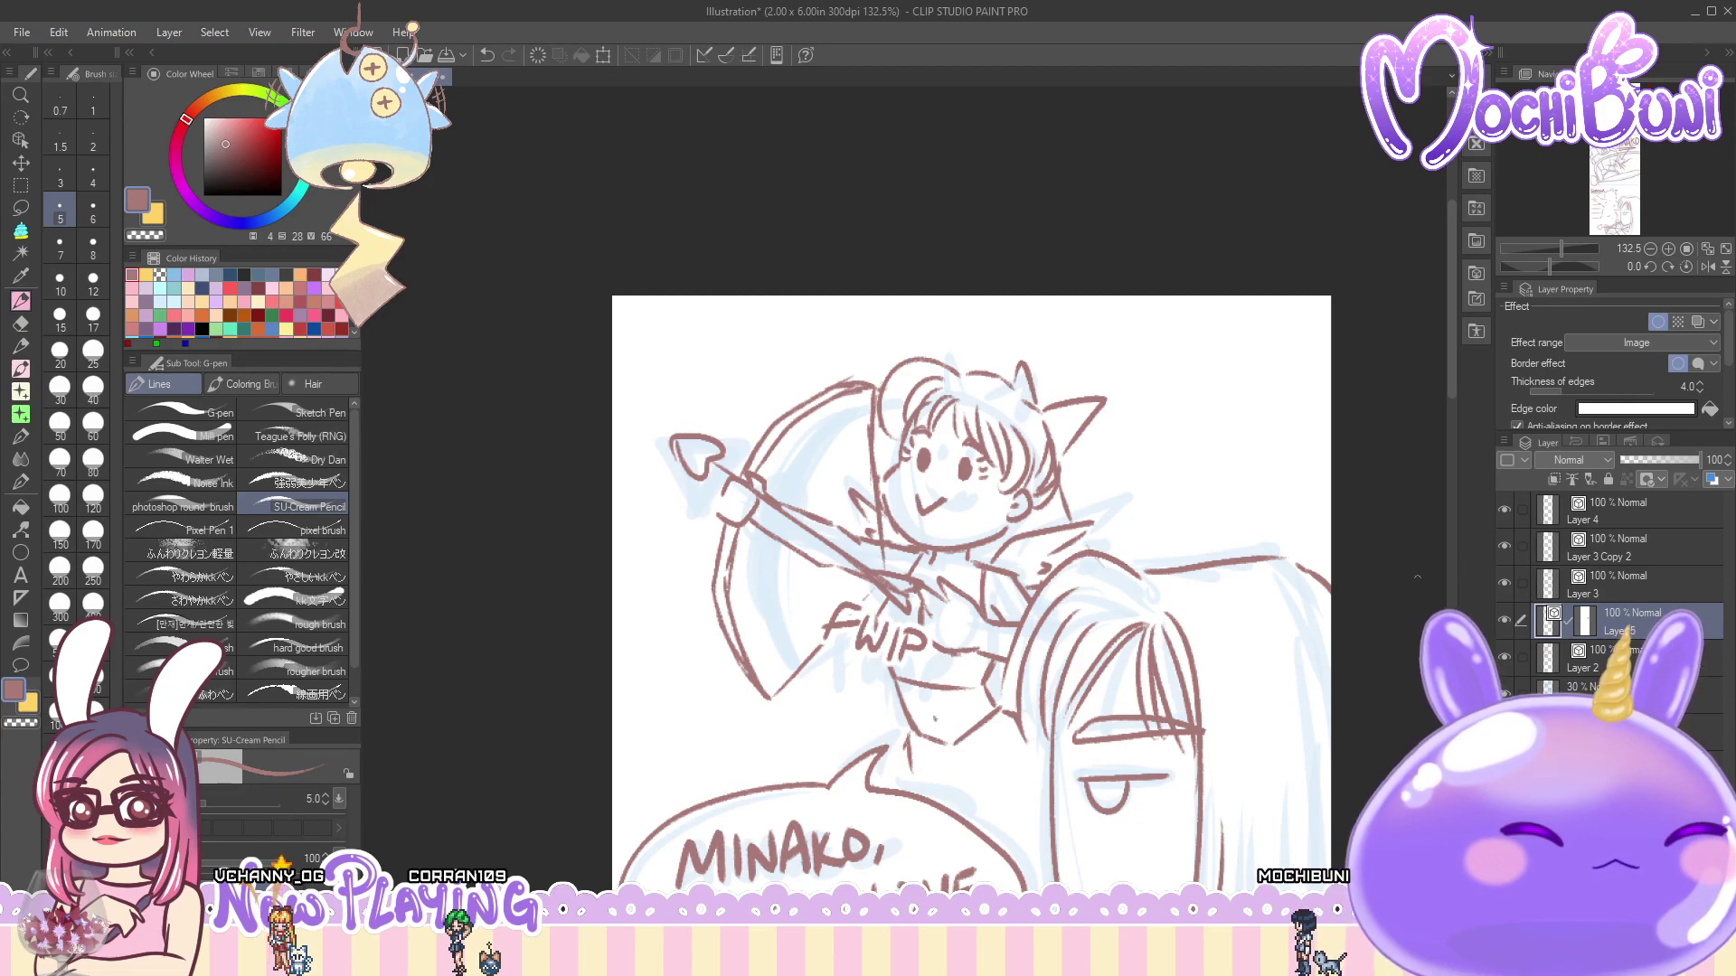
# - Create a layer folder, move all the line art layers above the sketch into it, and collapse the folder
pyautogui.scroll(-2, 951, 771)
pyautogui.moveTo(952, 771)
pyautogui.mouseDown()
pyautogui.moveTo(962, 751)
pyautogui.moveTo(953, 769)
pyautogui.mouseUp()
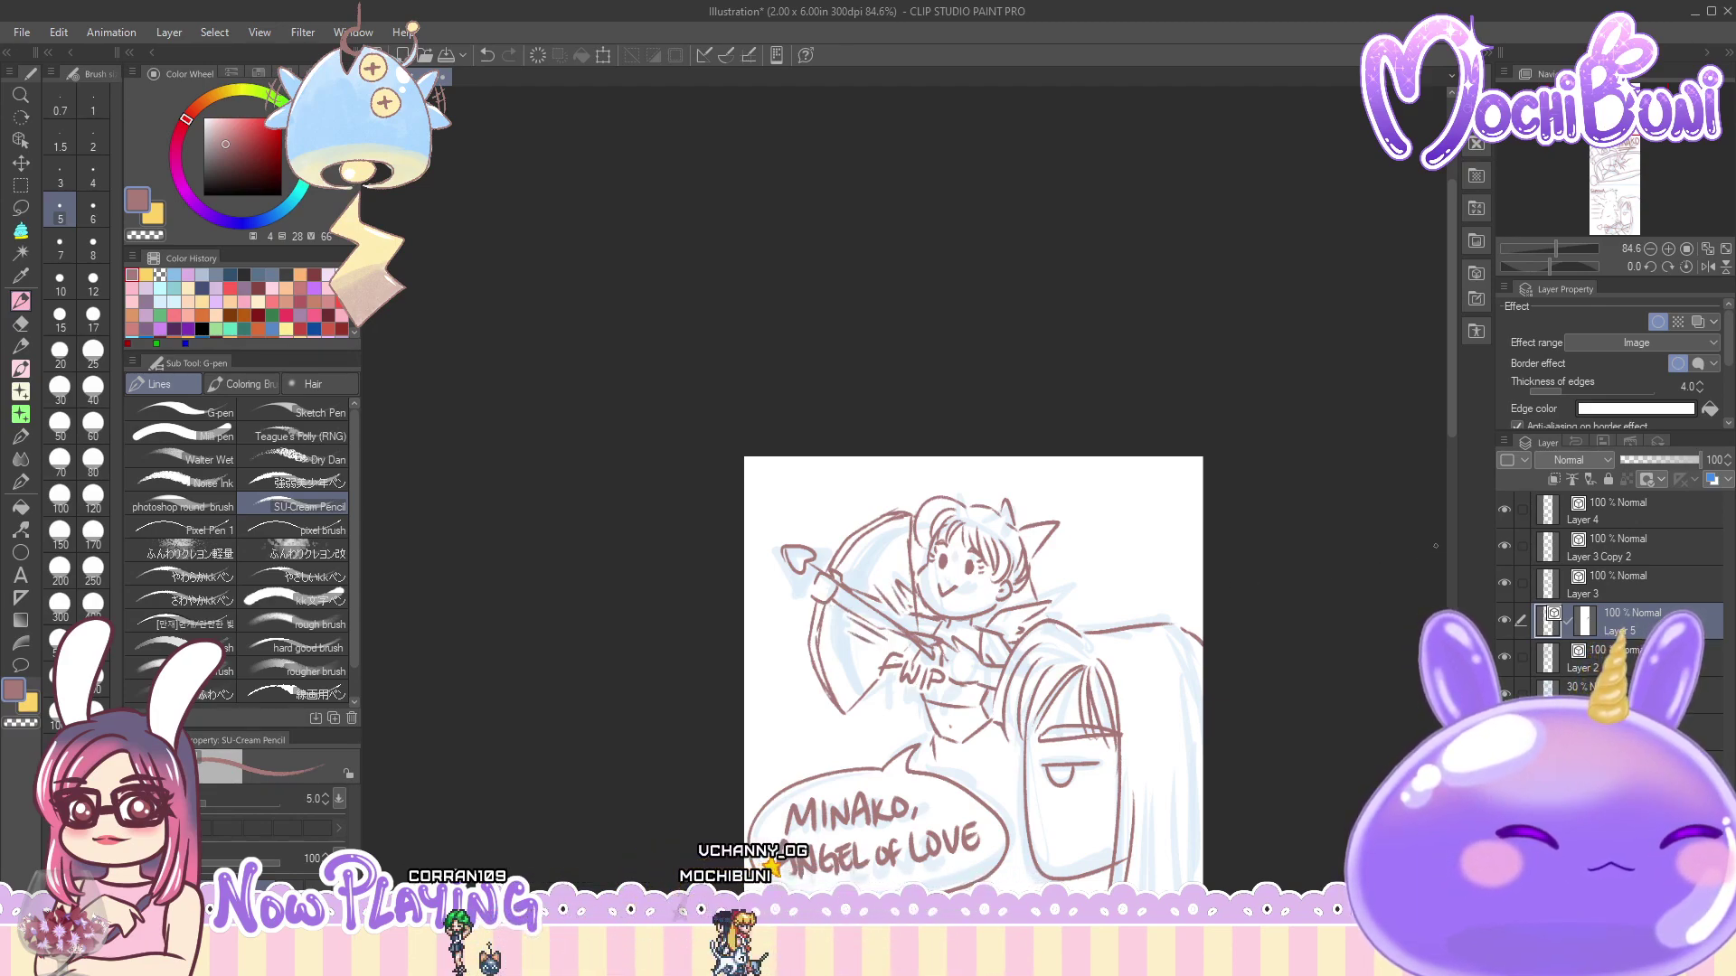
pyautogui.moveTo(1454, 432); pyautogui.dragTo(1486, 621)
pyautogui.scroll(-4, 1212, 707)
pyautogui.moveTo(985, 940); pyautogui.dragTo(1085, 940)
pyautogui.click(1647, 514)
pyautogui.click(1577, 933)
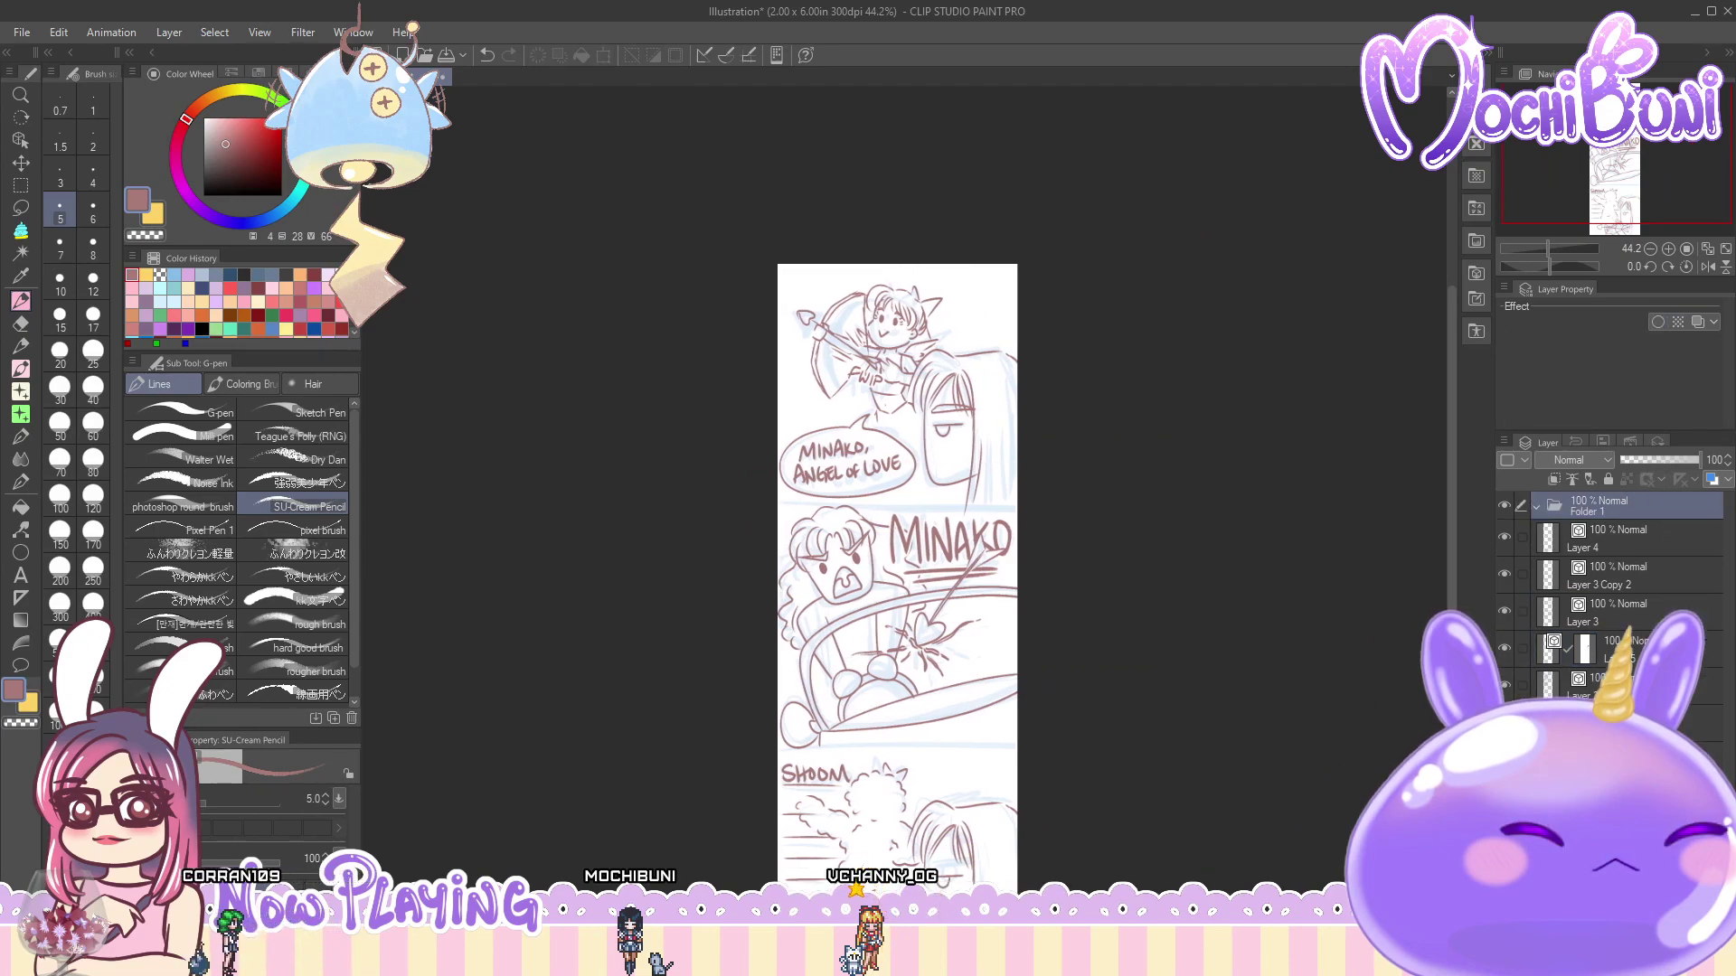
pyautogui.click(1653, 545)
pyautogui.keyDown('shift'); pyautogui.click(1645, 721); pyautogui.keyUp('shift')
pyautogui.click(1647, 544)
pyautogui.keyDown('shift'); pyautogui.click(1647, 685); pyautogui.keyUp('shift')
pyautogui.moveTo(1645, 550); pyautogui.dragTo(1635, 503)
pyautogui.click(1538, 507)
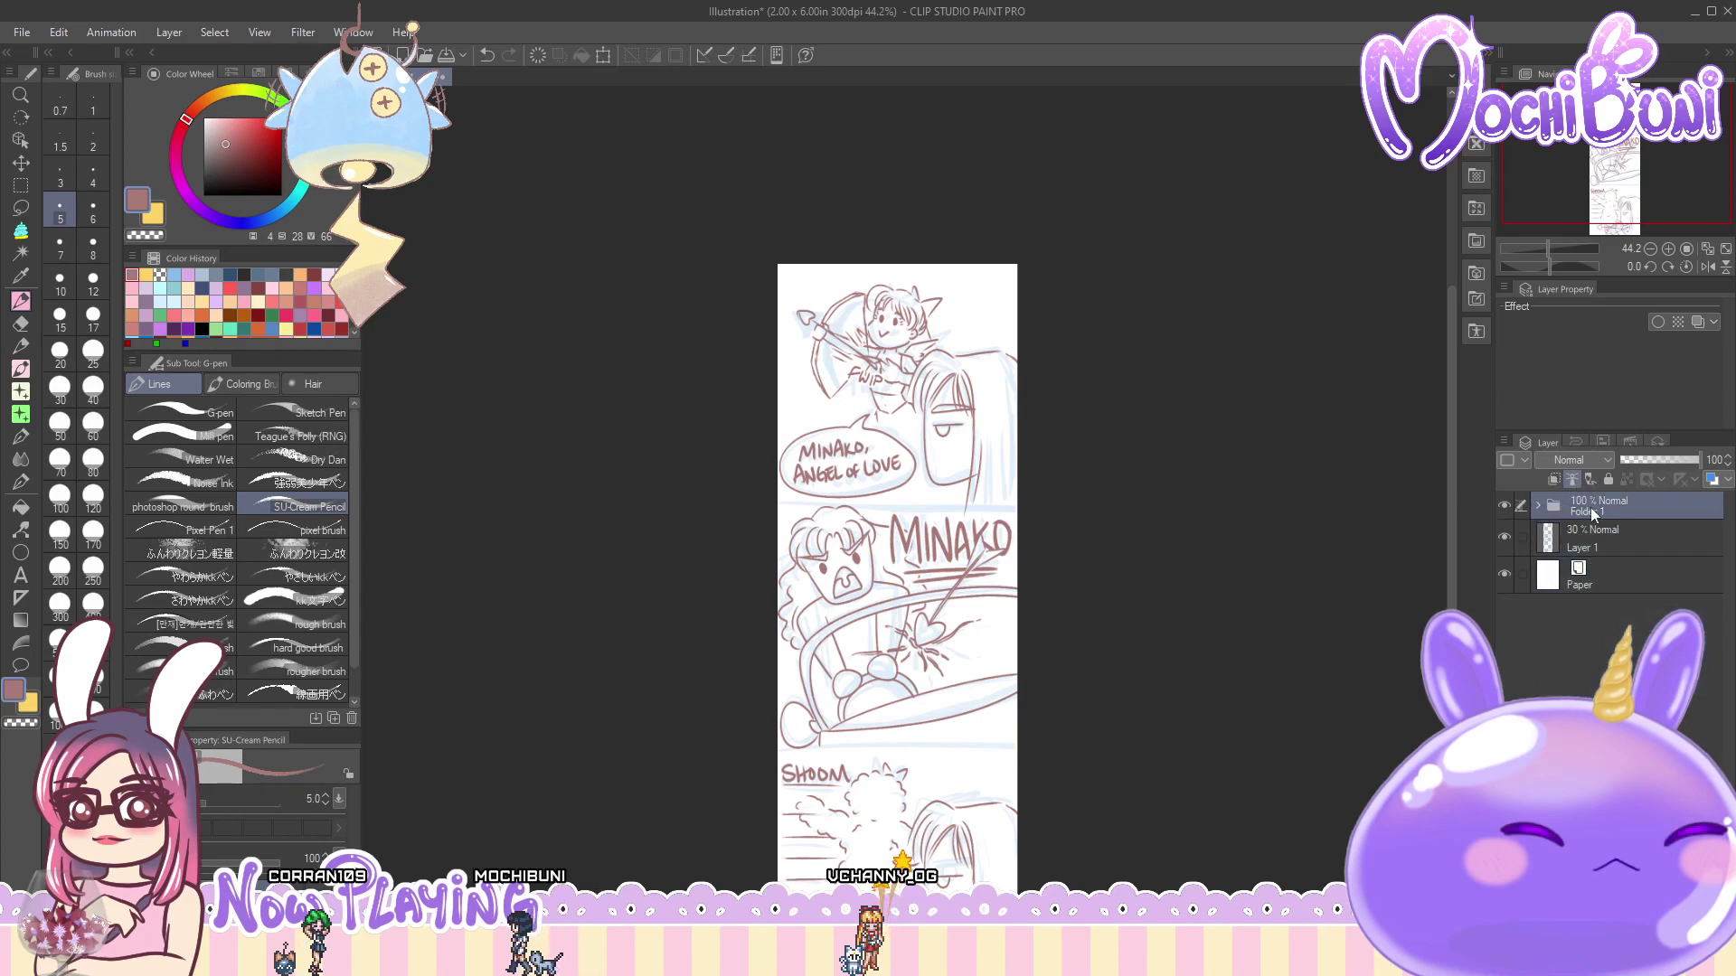
# - Hide the blue sketch on Layer 1 and add a new raster layer inside a new folder beneath the line art folder
pyautogui.click(1614, 543)
pyautogui.click(1505, 537)
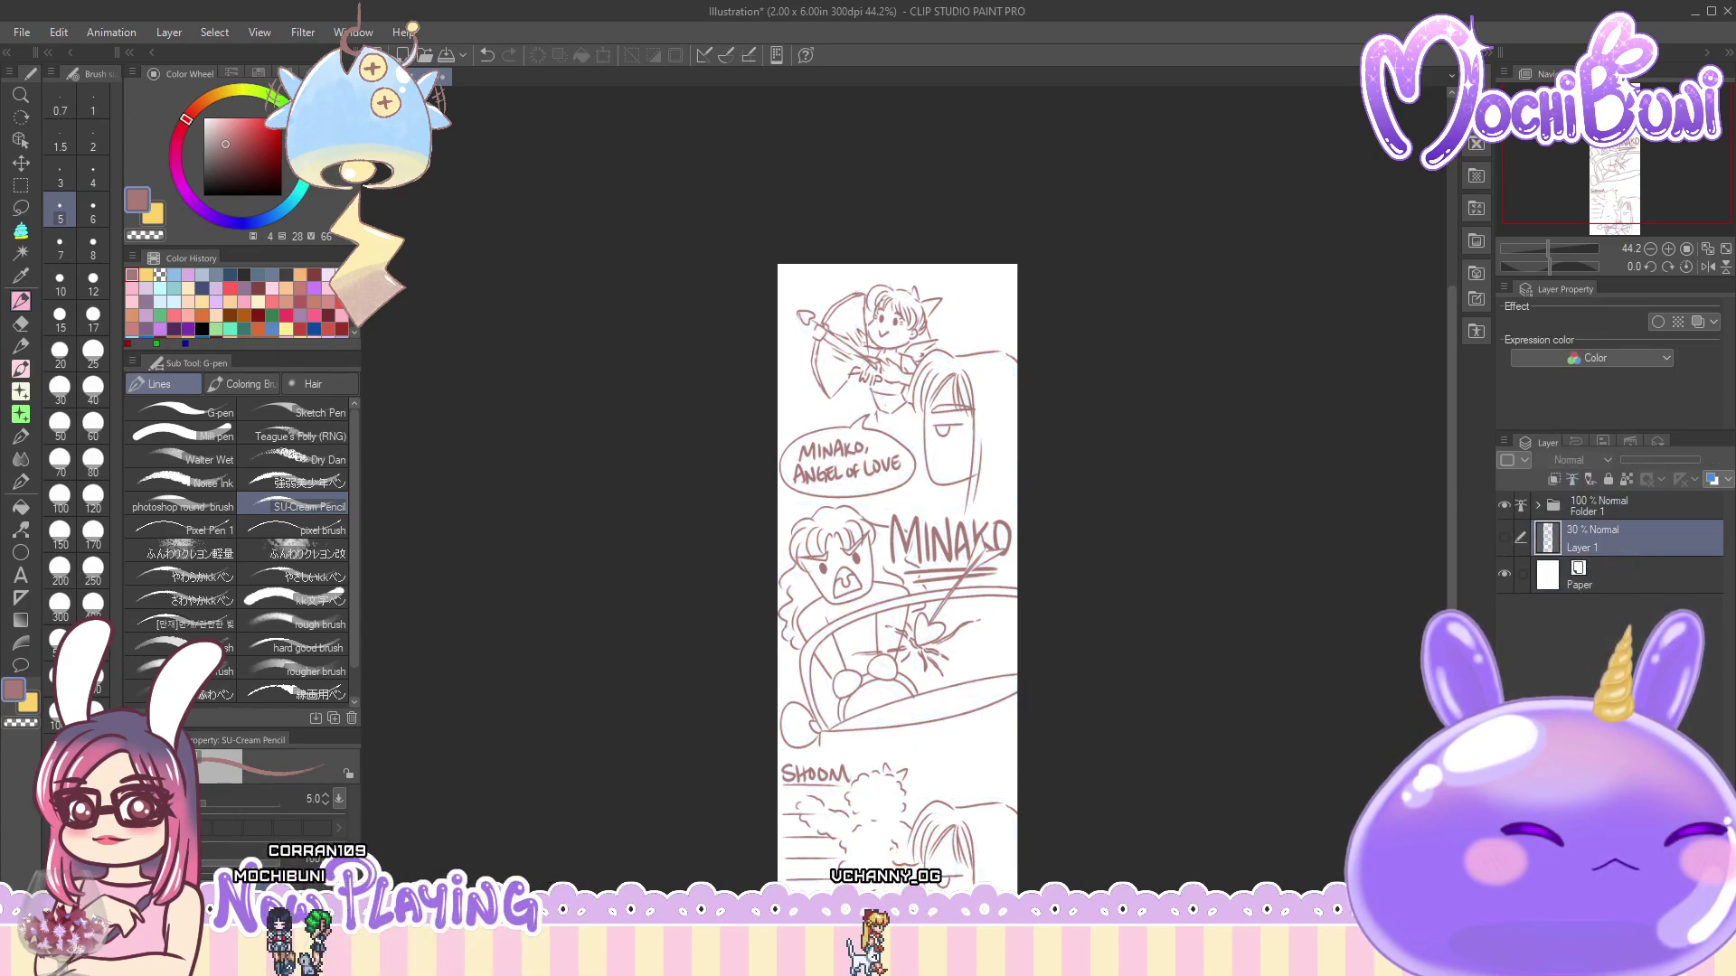
pyautogui.hotkey('ctrl', 'shift', 'n')
pyautogui.hotkey('ctrl', 'g')
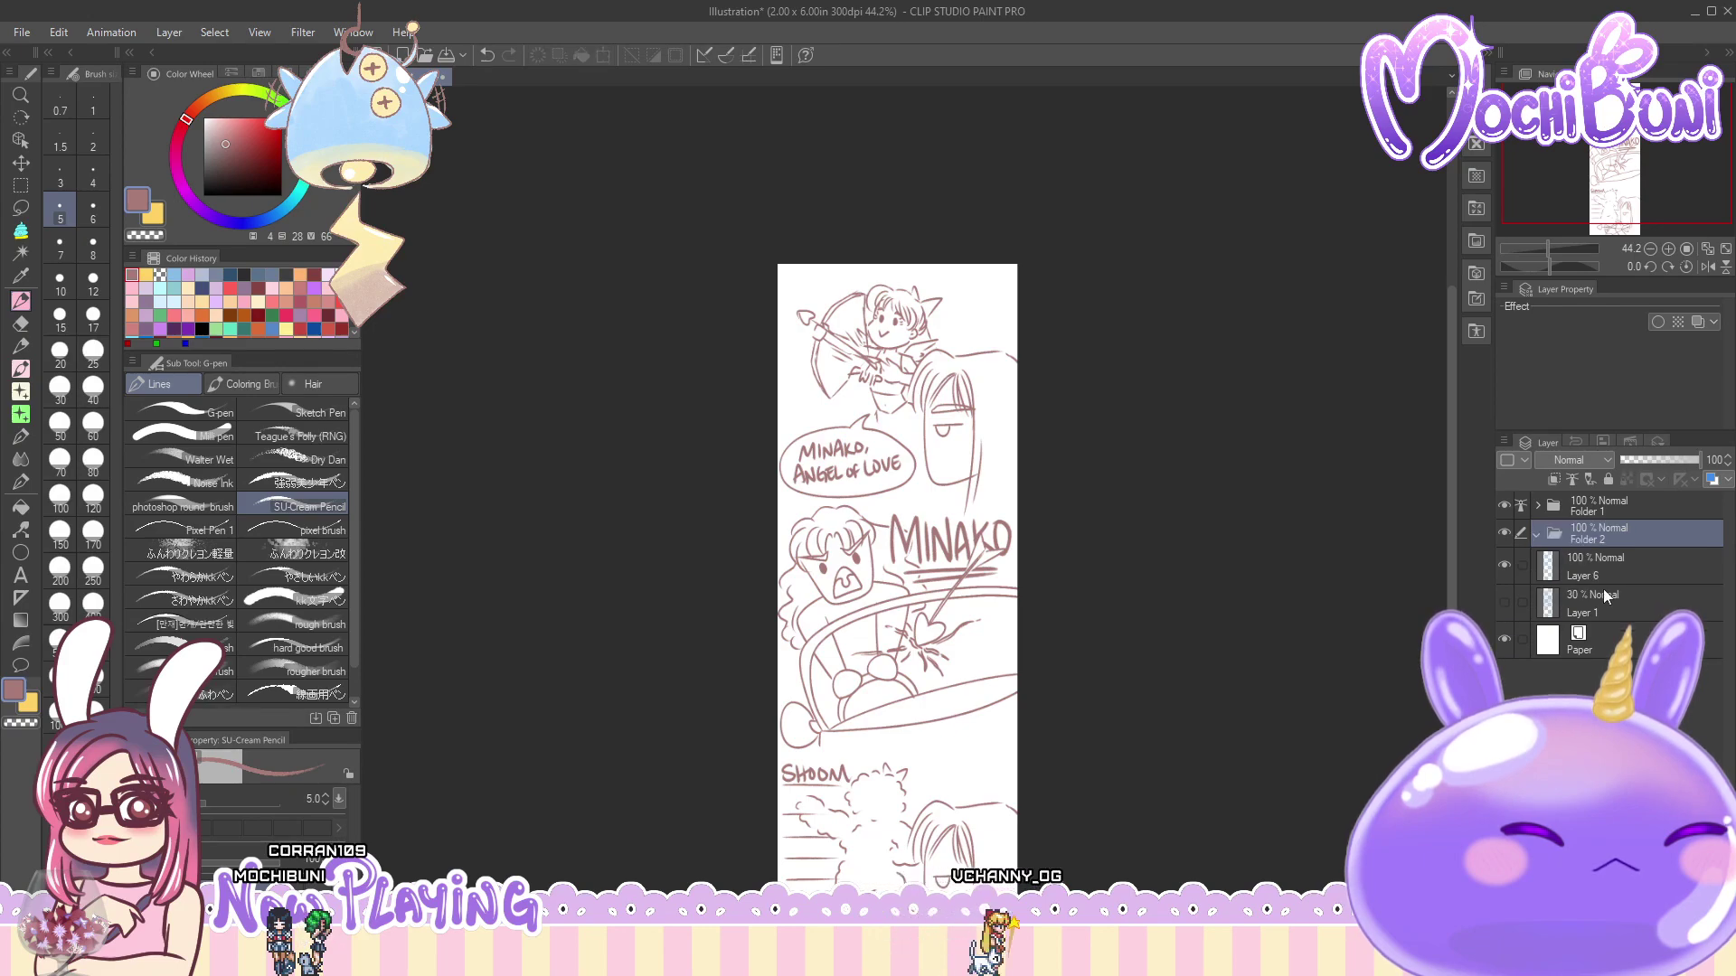
pyautogui.scroll(-3, 1454, 514)
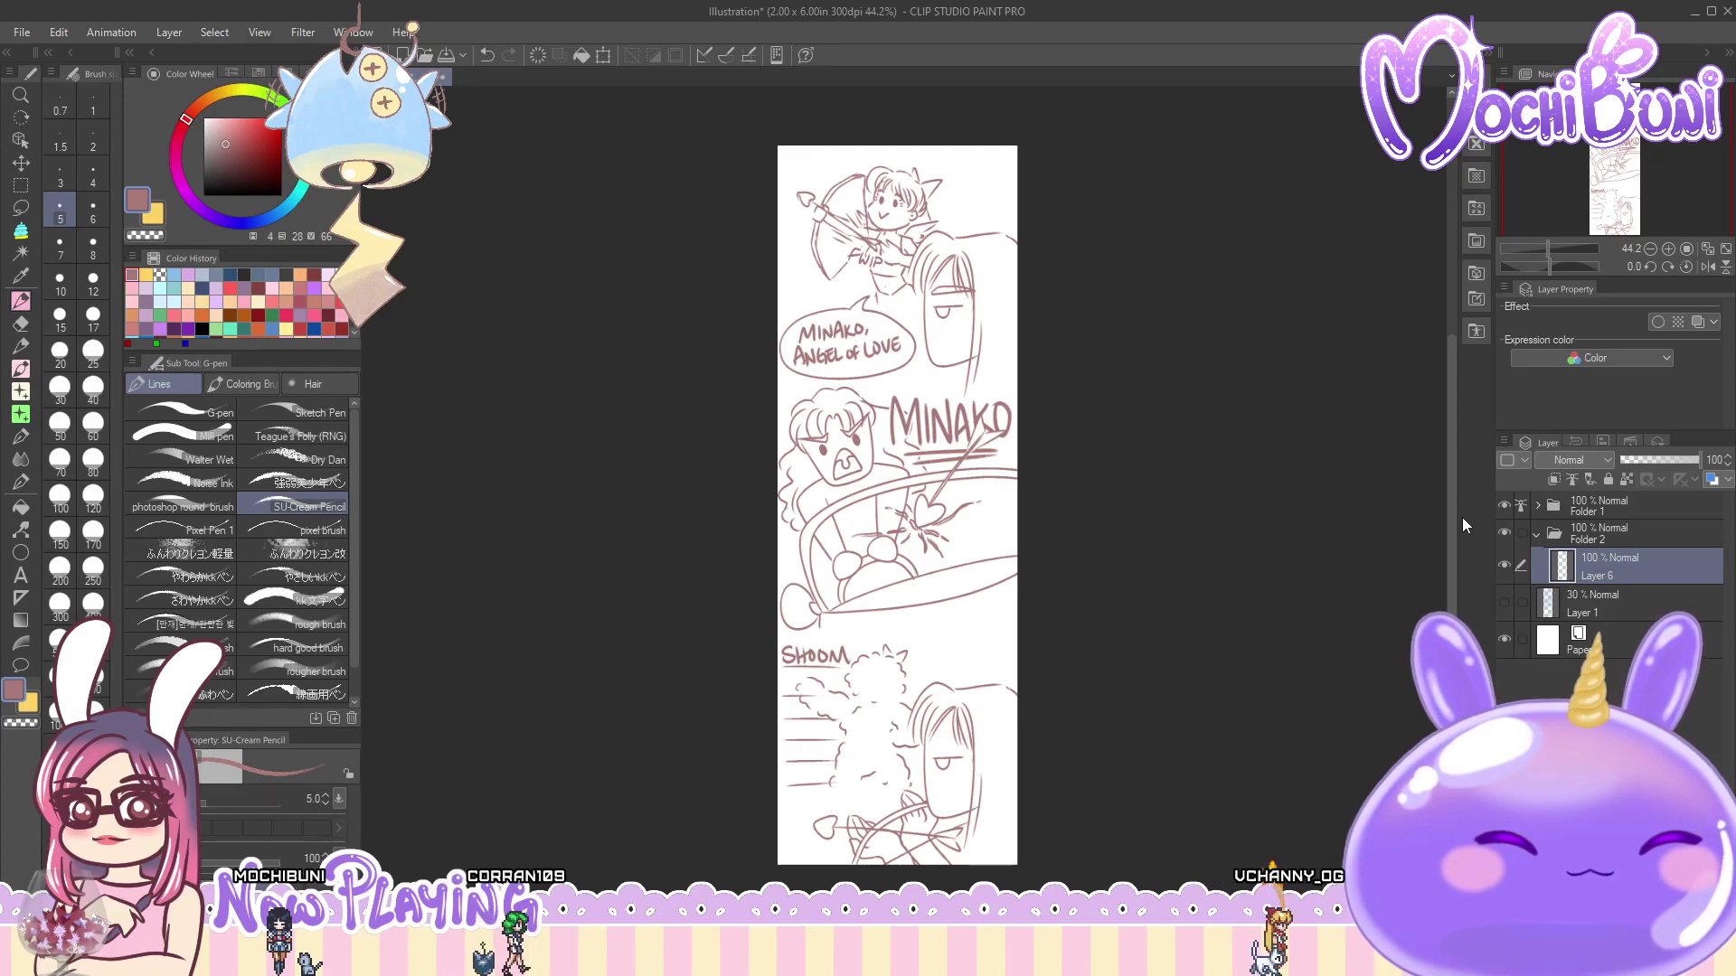
# - Save the illustration in Clip Studio Format as "minako angel of love" in the client's folder under drawing > 2. commissions
pyautogui.click(21, 32)
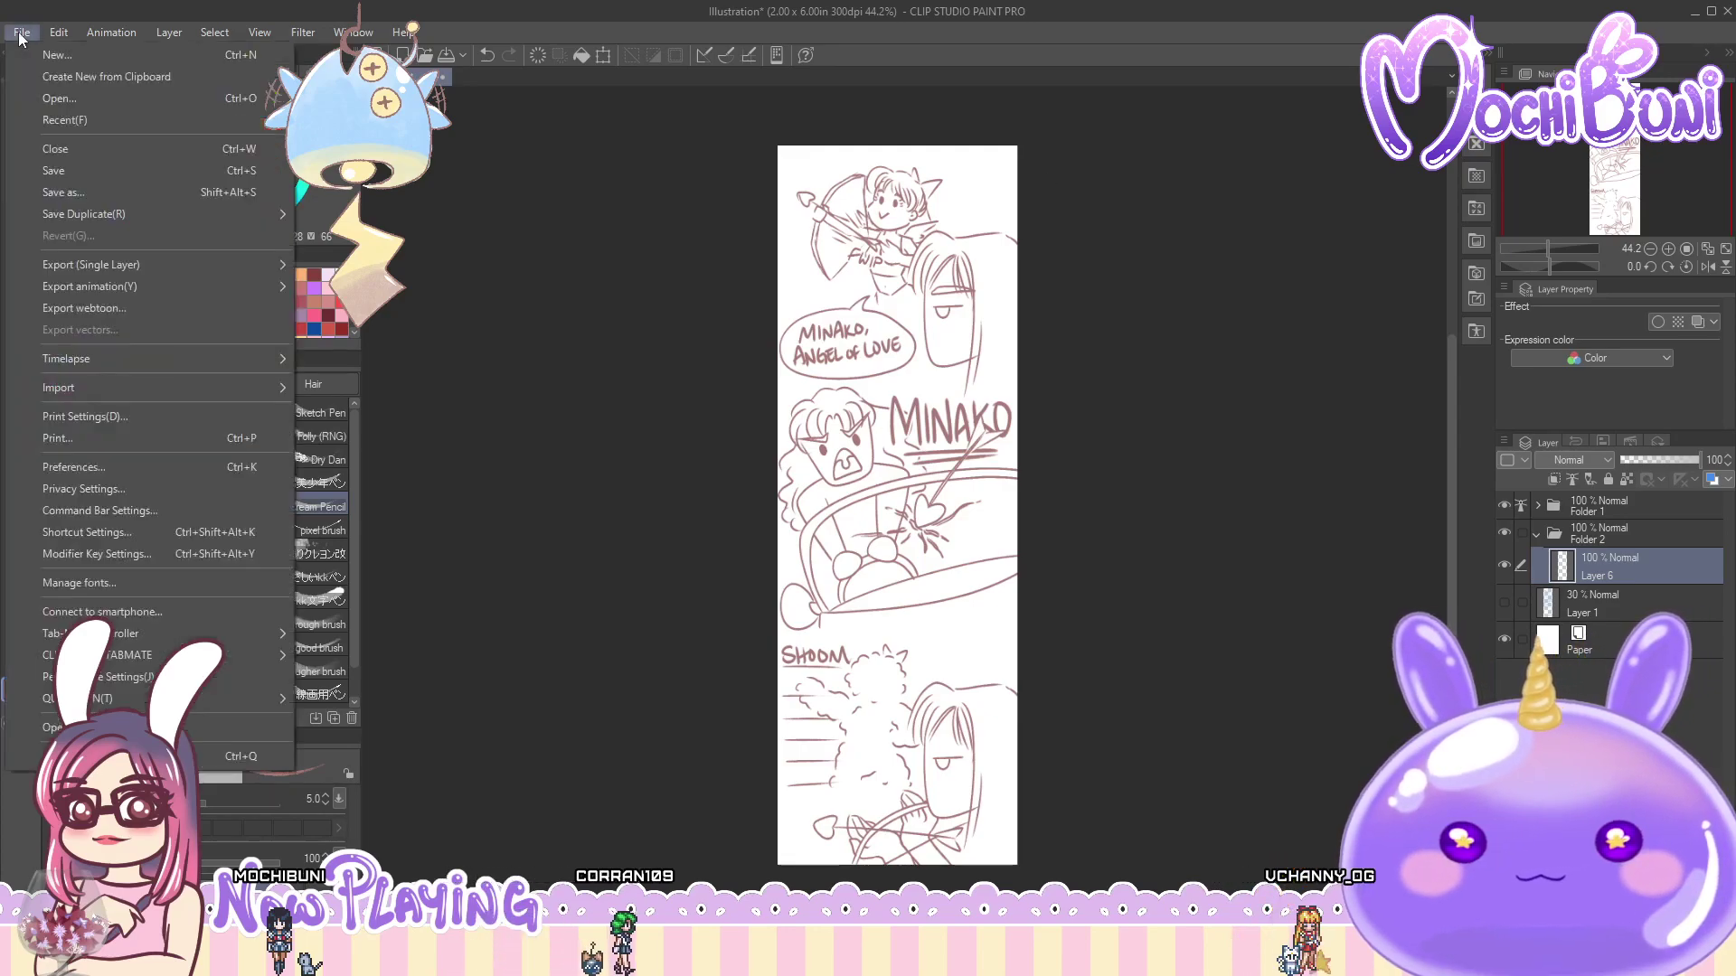
pyautogui.click(62, 191)
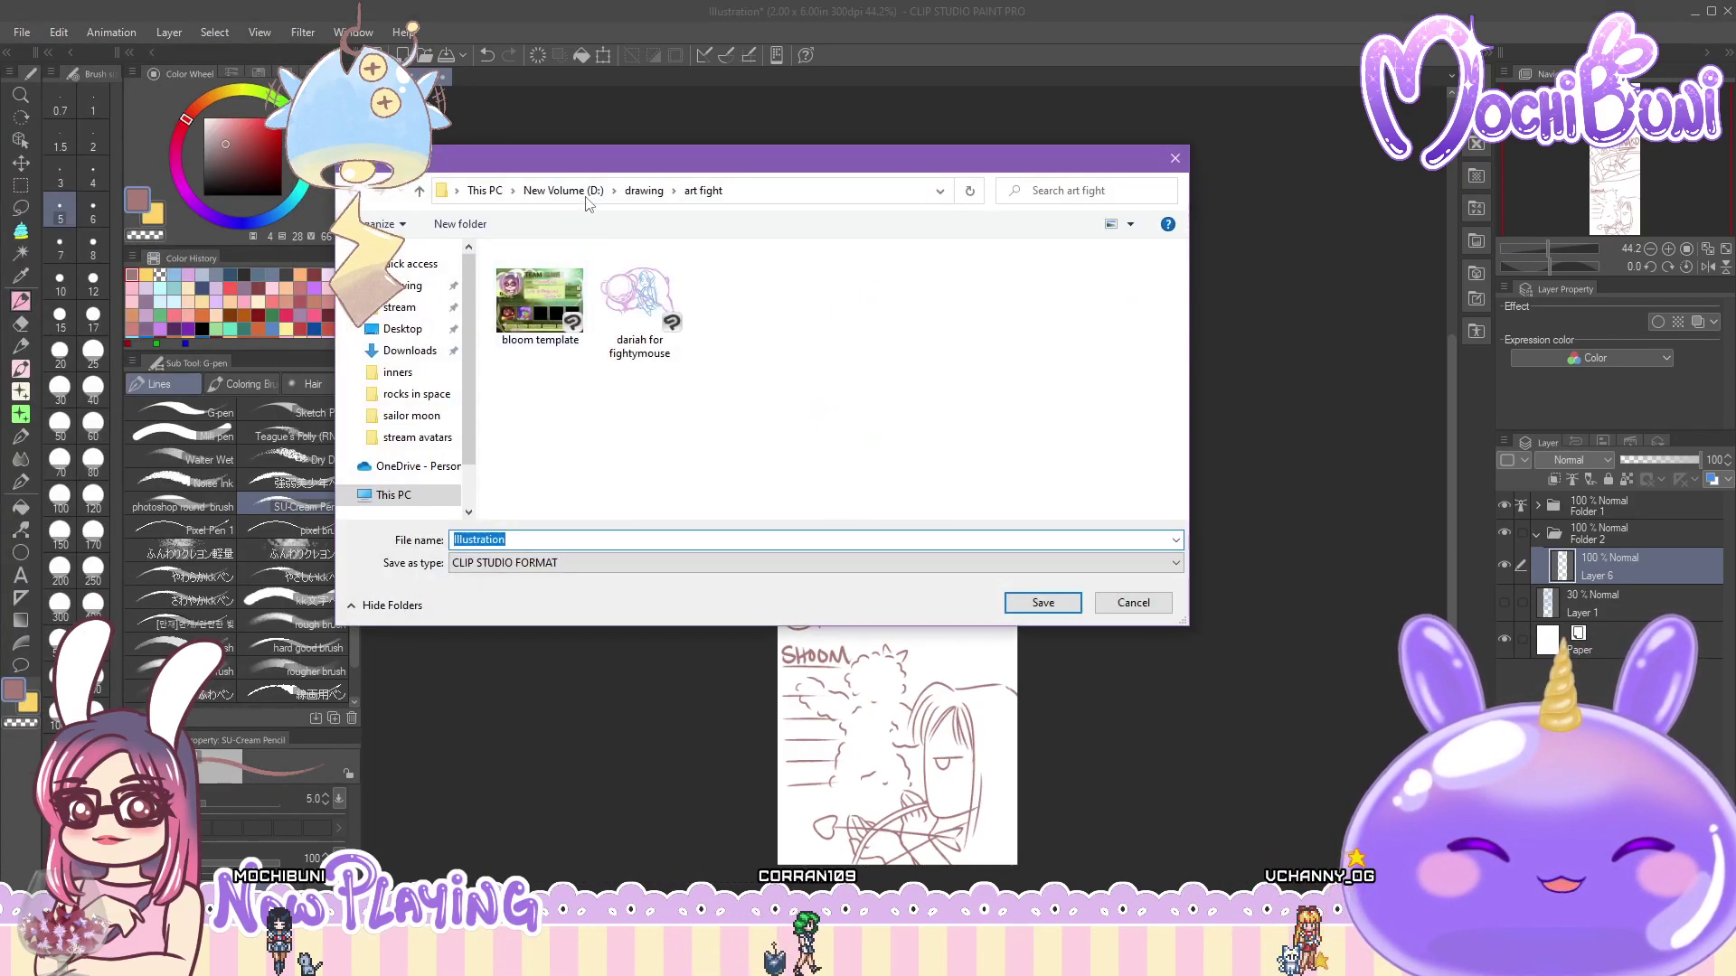
pyautogui.click(563, 191)
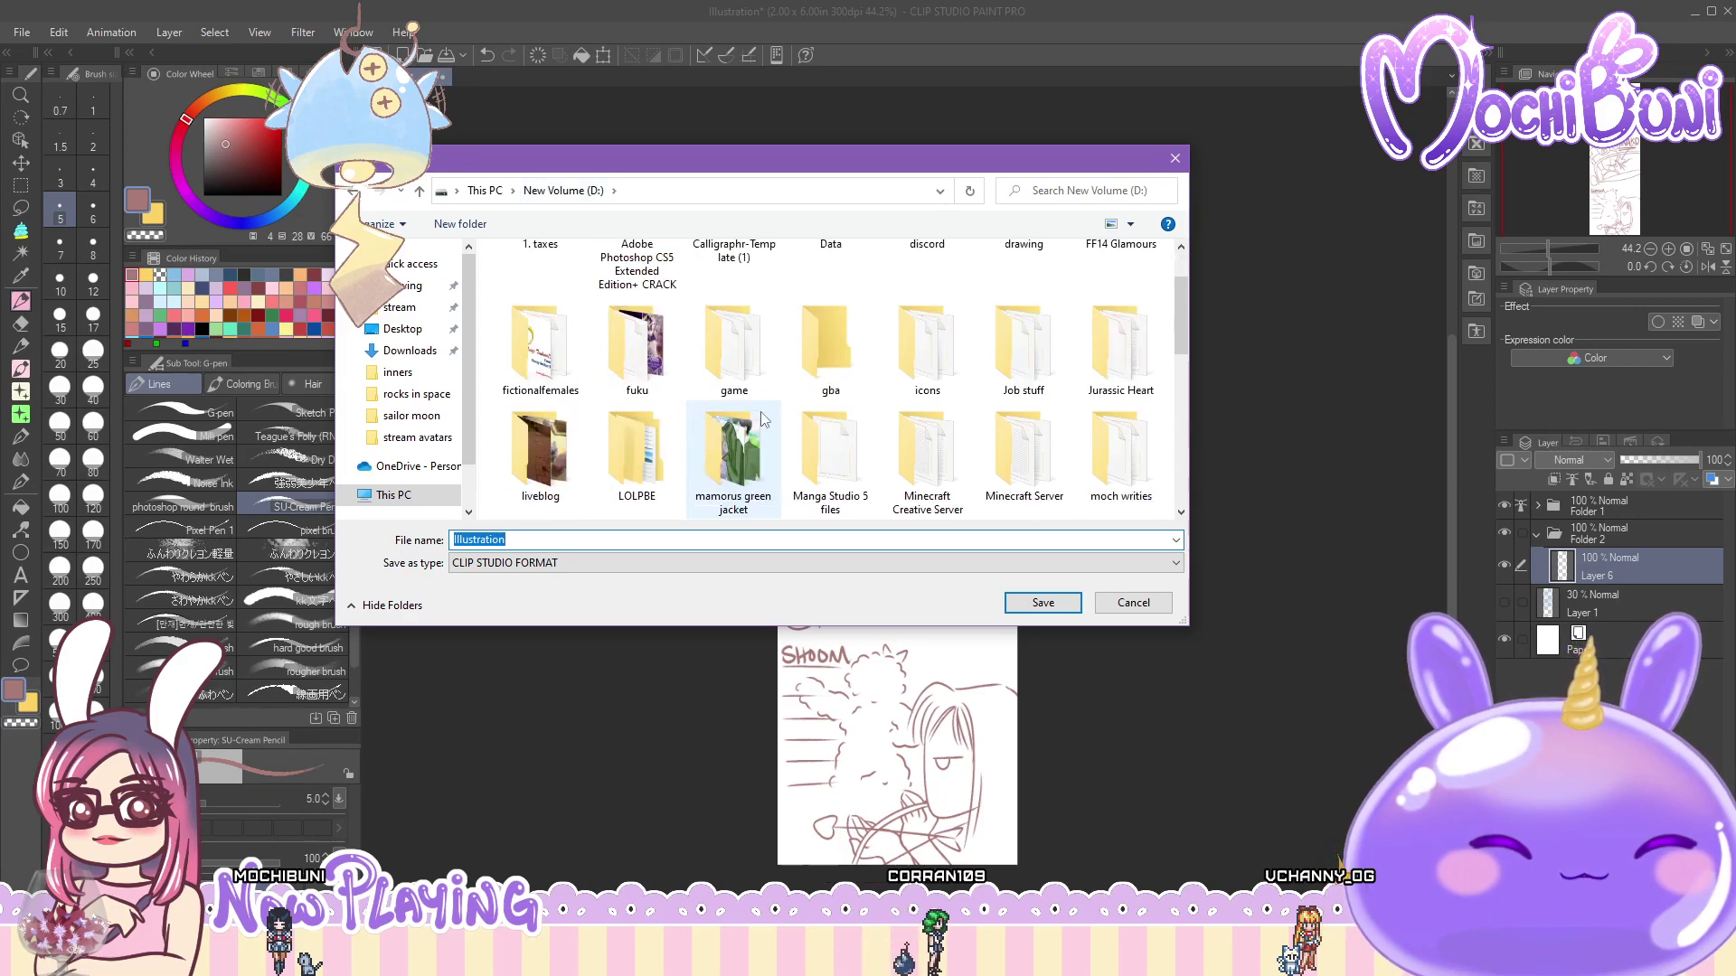
pyautogui.doubleClick(1023, 298)
pyautogui.click(636, 298)
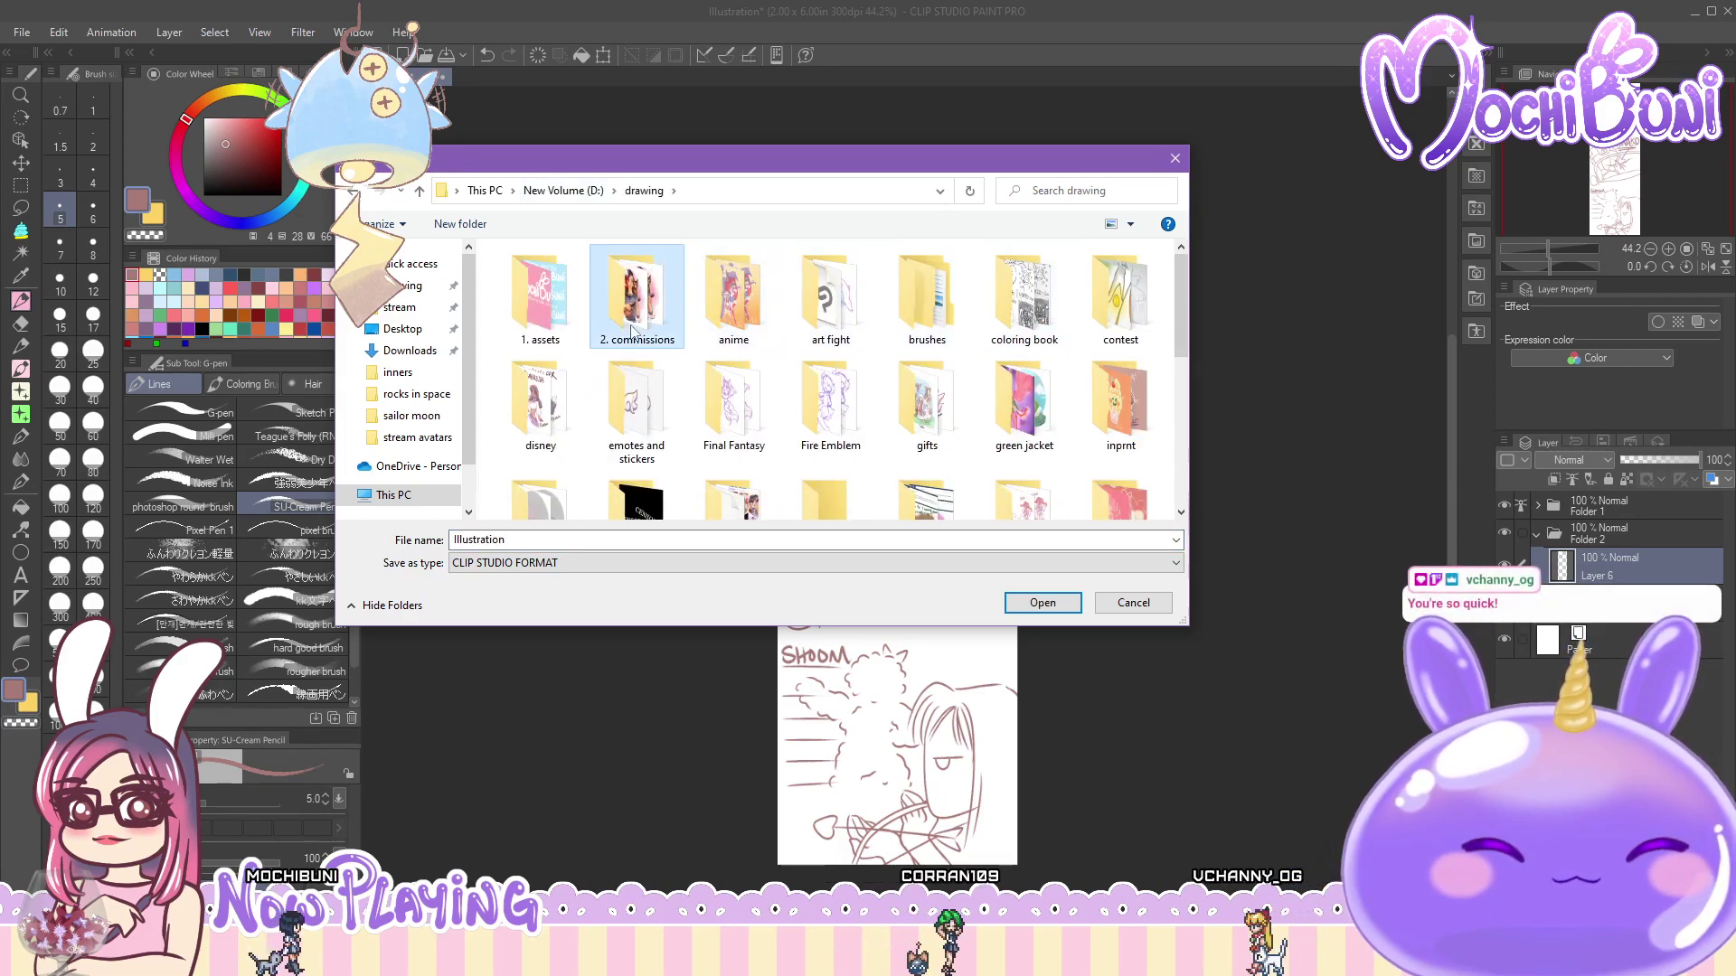
pyautogui.doubleClick(636, 299)
pyautogui.scroll(-2, 1124, 488)
pyautogui.doubleClick(1023, 461)
pyautogui.click(628, 540)
pyautogui.write('minako angel of love')
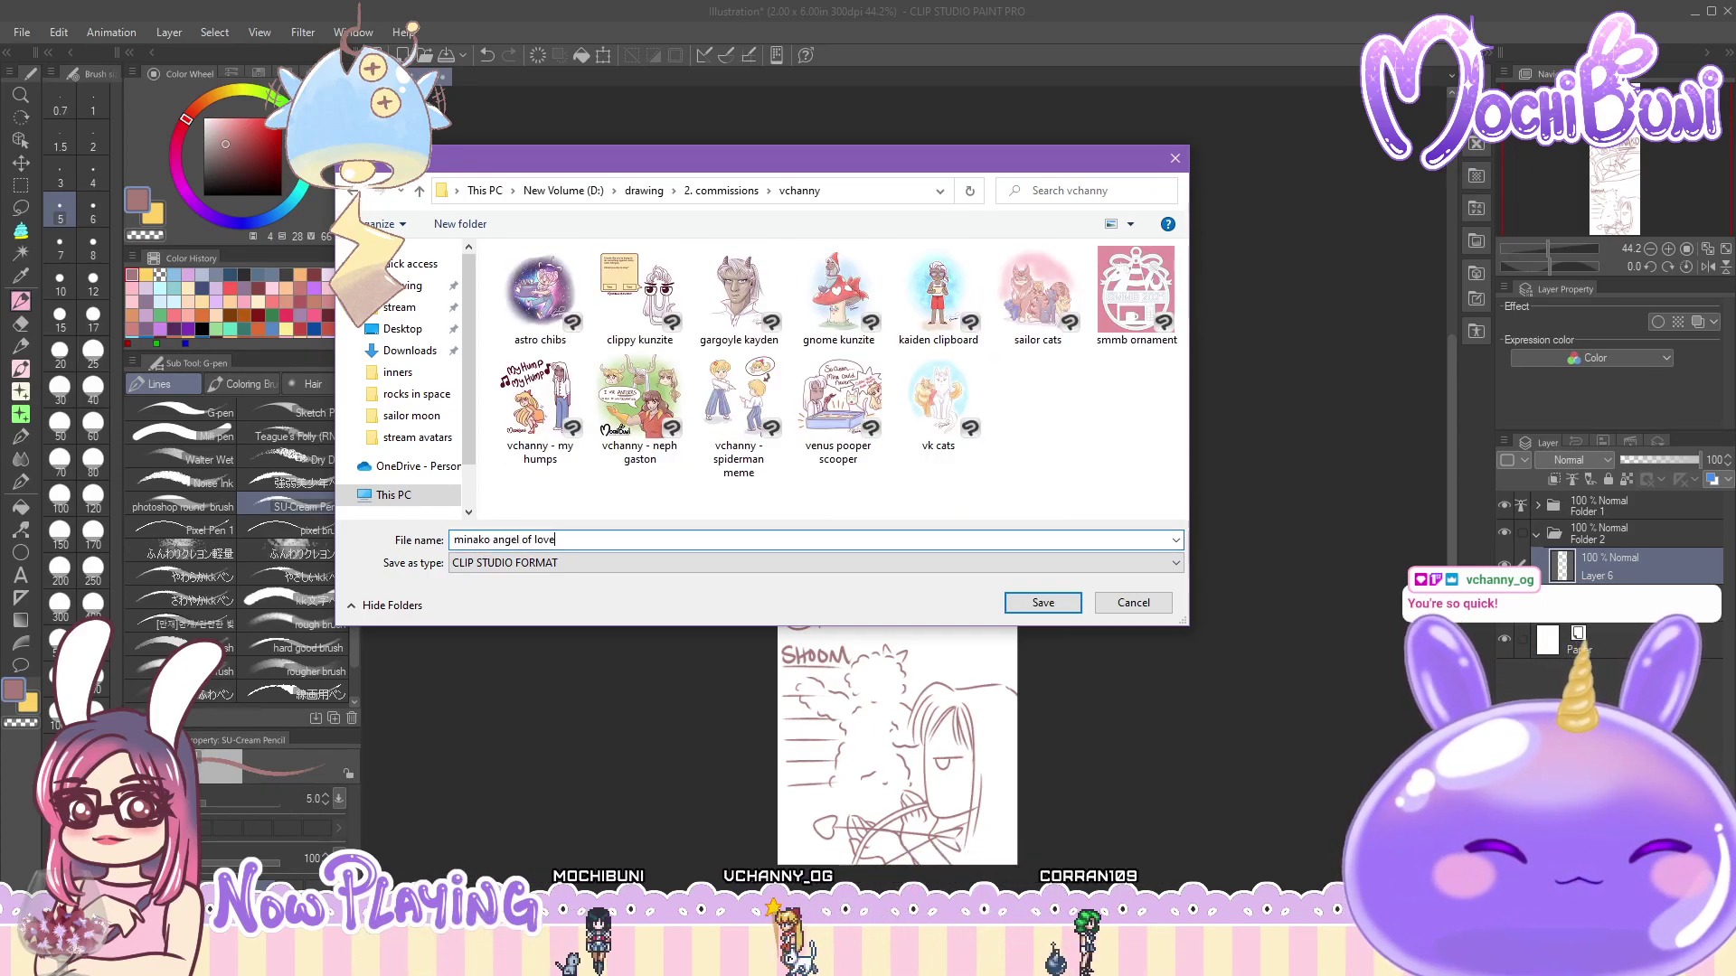
pyautogui.press('Return')
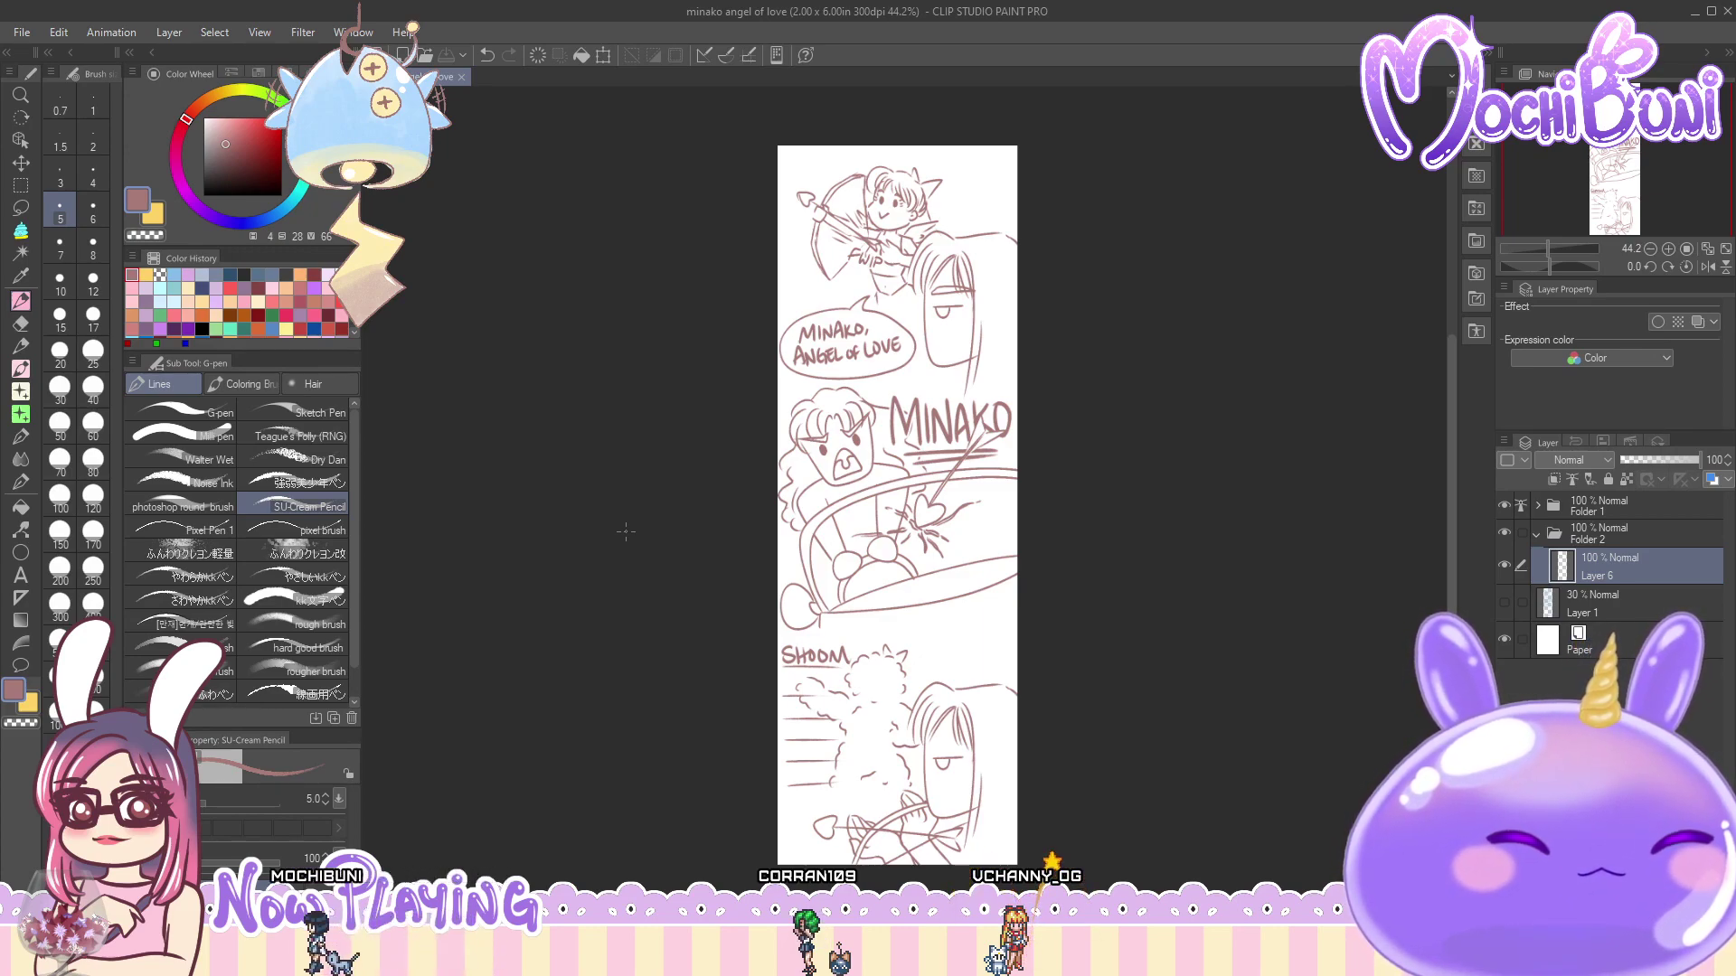
pyautogui.moveTo(1452, 518); pyautogui.dragTo(1452, 439)
pyautogui.scroll(5, 1039, 603)
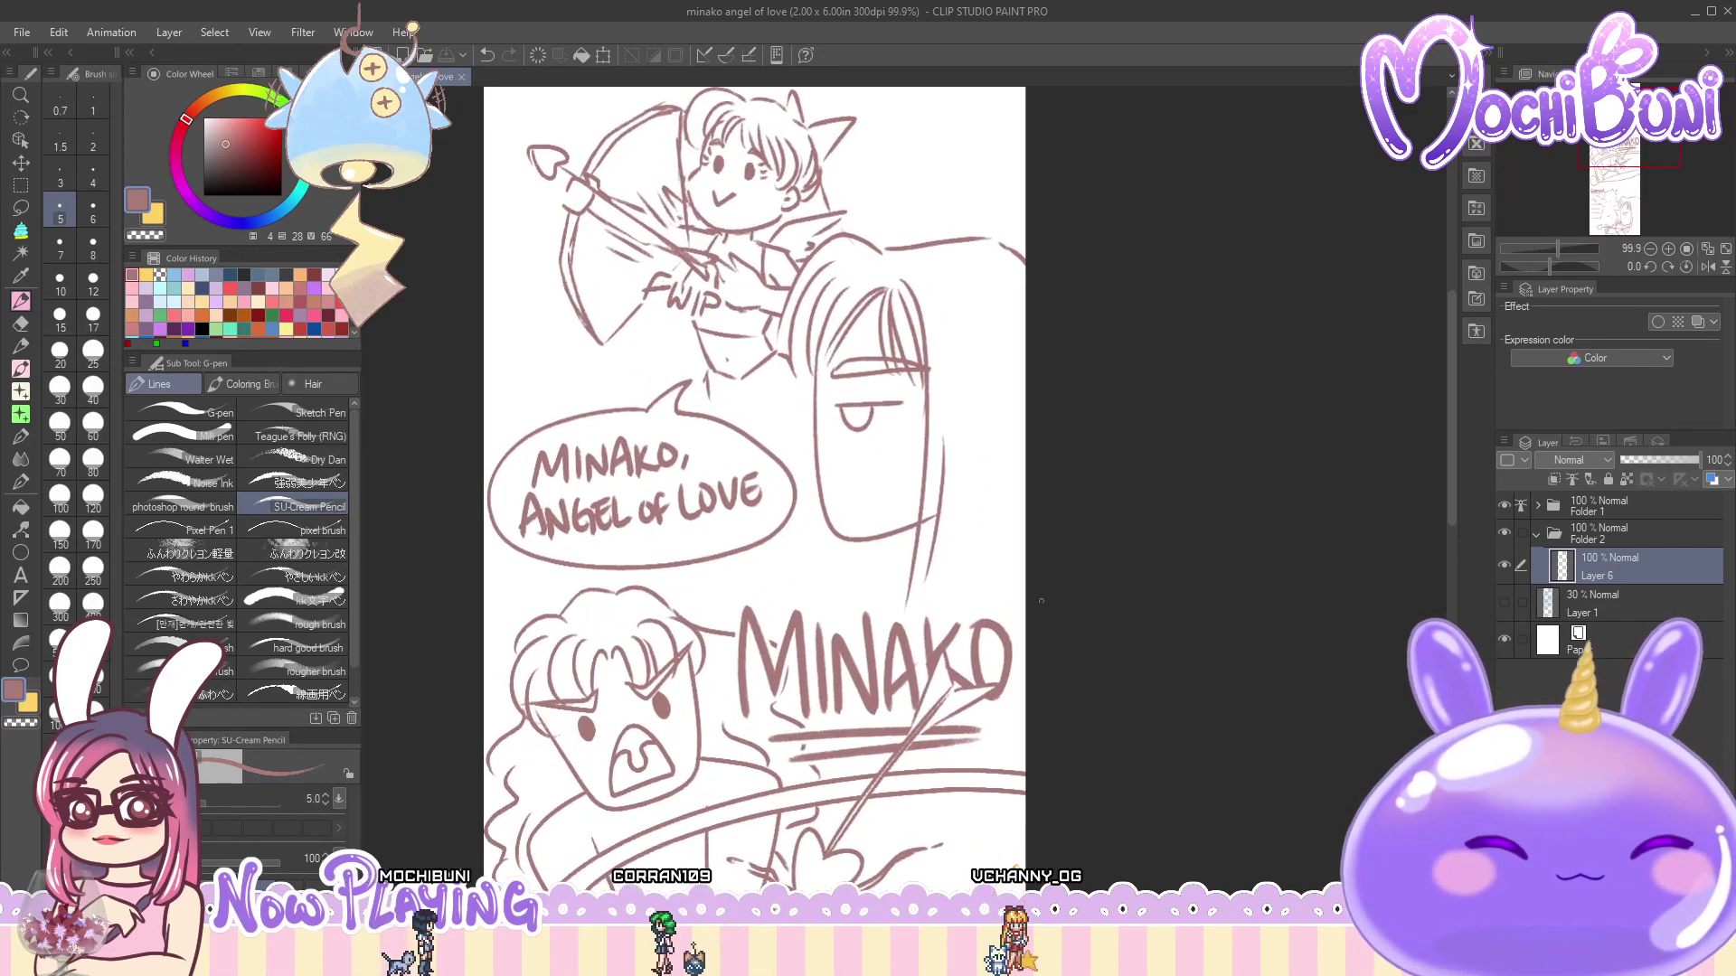
pyautogui.scroll(-3, 1124, 639)
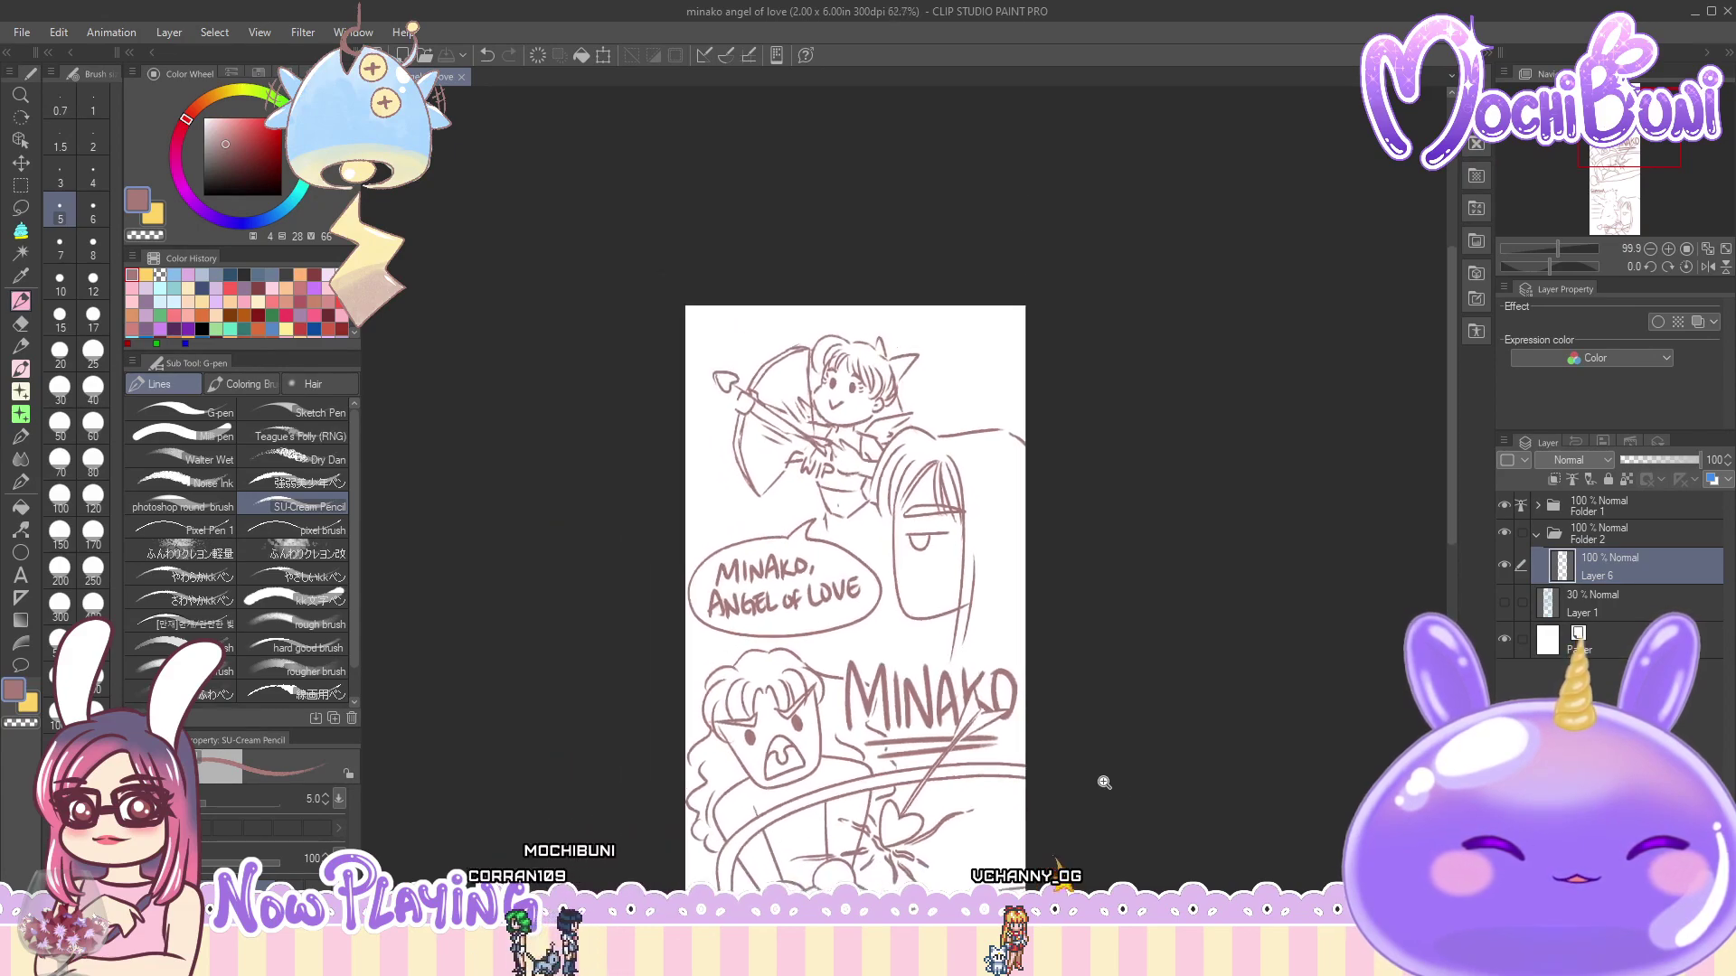
pyautogui.moveTo(1452, 529); pyautogui.dragTo(1451, 608)
pyautogui.moveTo(1293, 779); pyautogui.dragTo(1141, 779)
pyautogui.moveTo(890, 931); pyautogui.dragTo(923, 931)
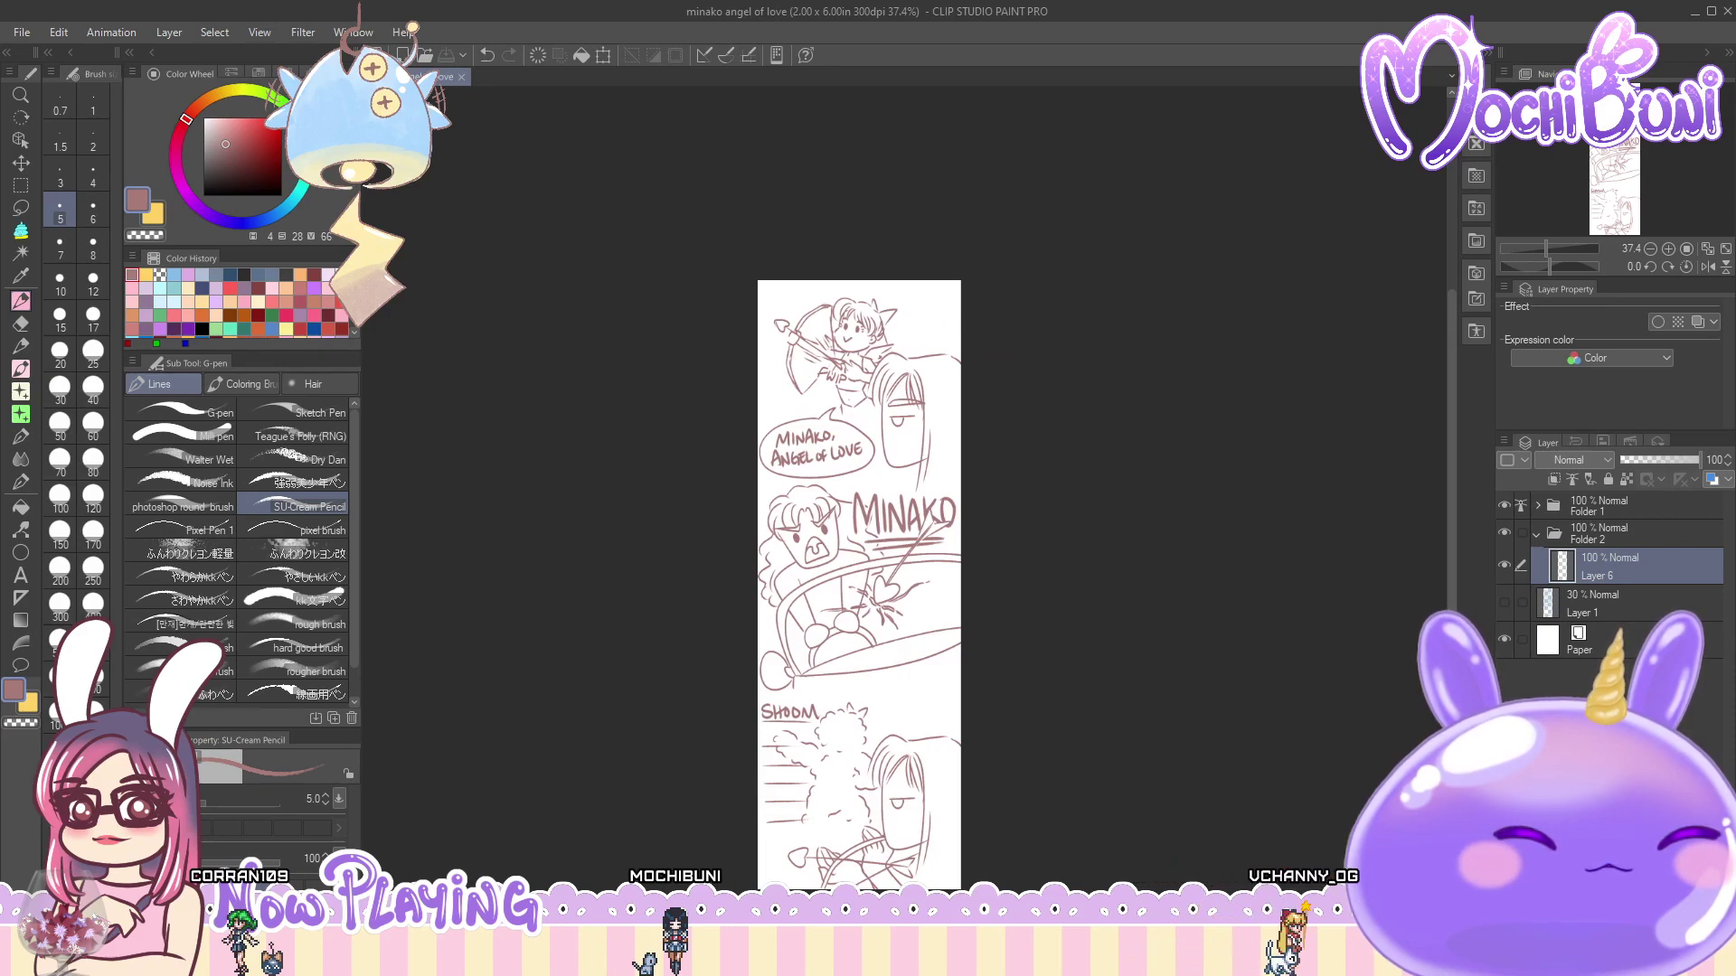
# - On Layer 6, shade the archer's face, hair, arms and torso in light peach with the Krupuk Brush at size 30
pyautogui.moveTo(1452, 486); pyautogui.dragTo(1452, 428)
pyautogui.moveTo(937, 526); pyautogui.dragTo(1013, 524)
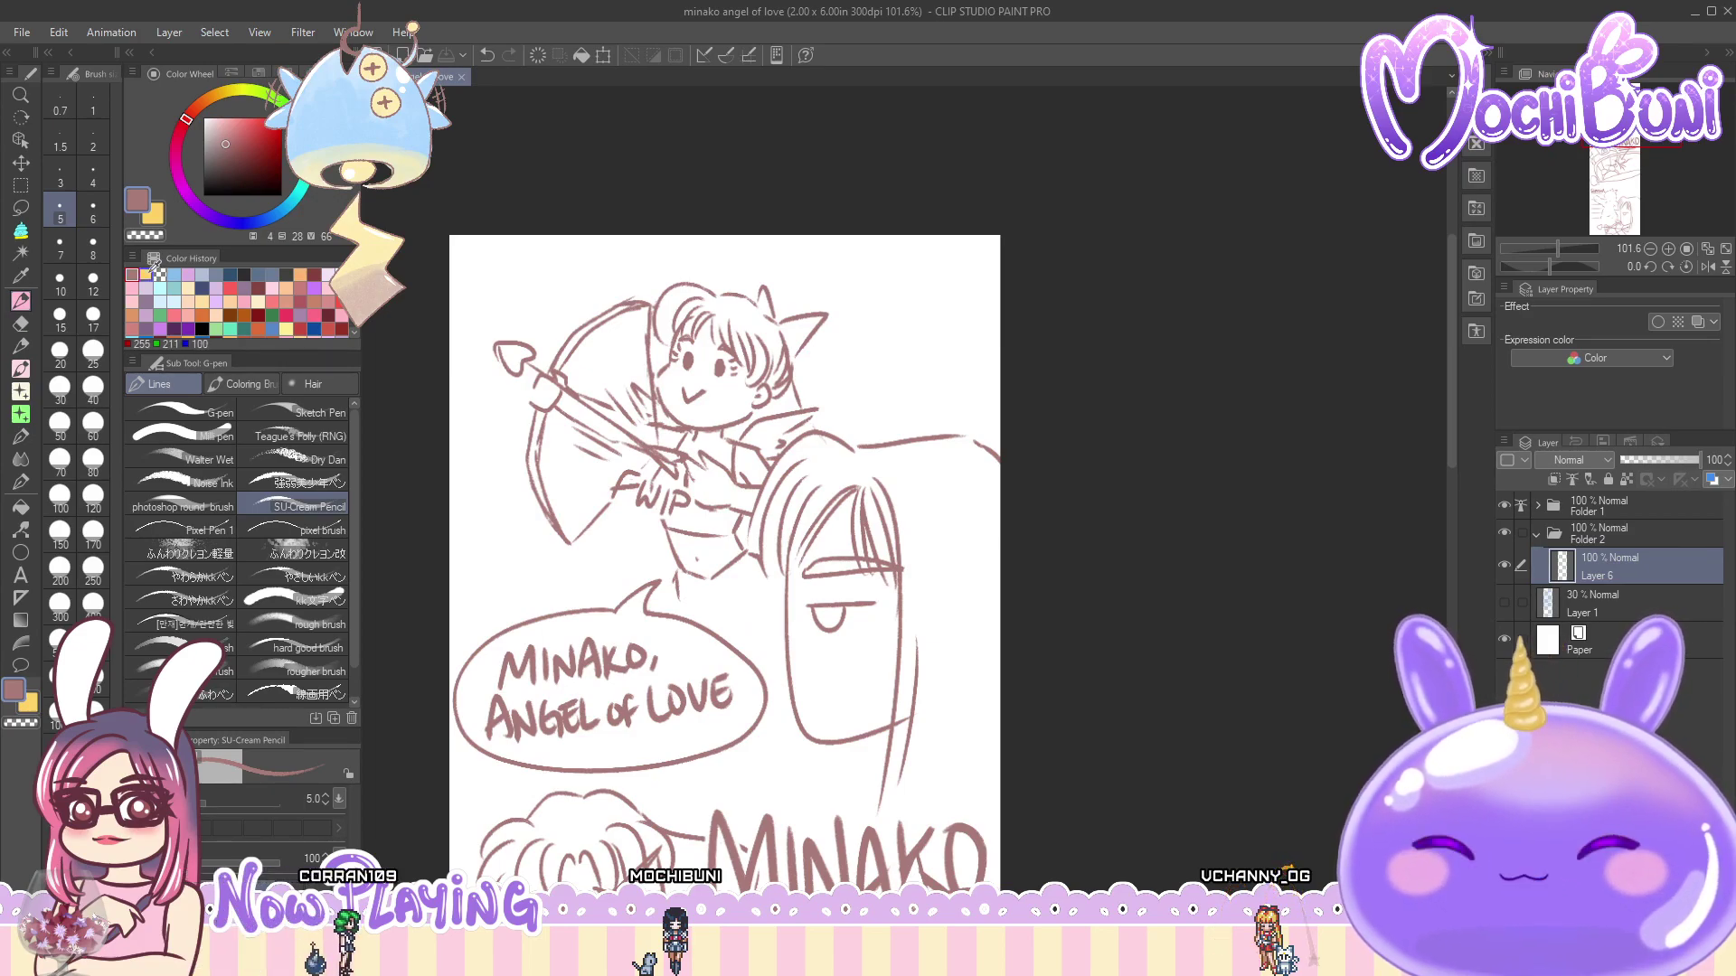
pyautogui.click(208, 105)
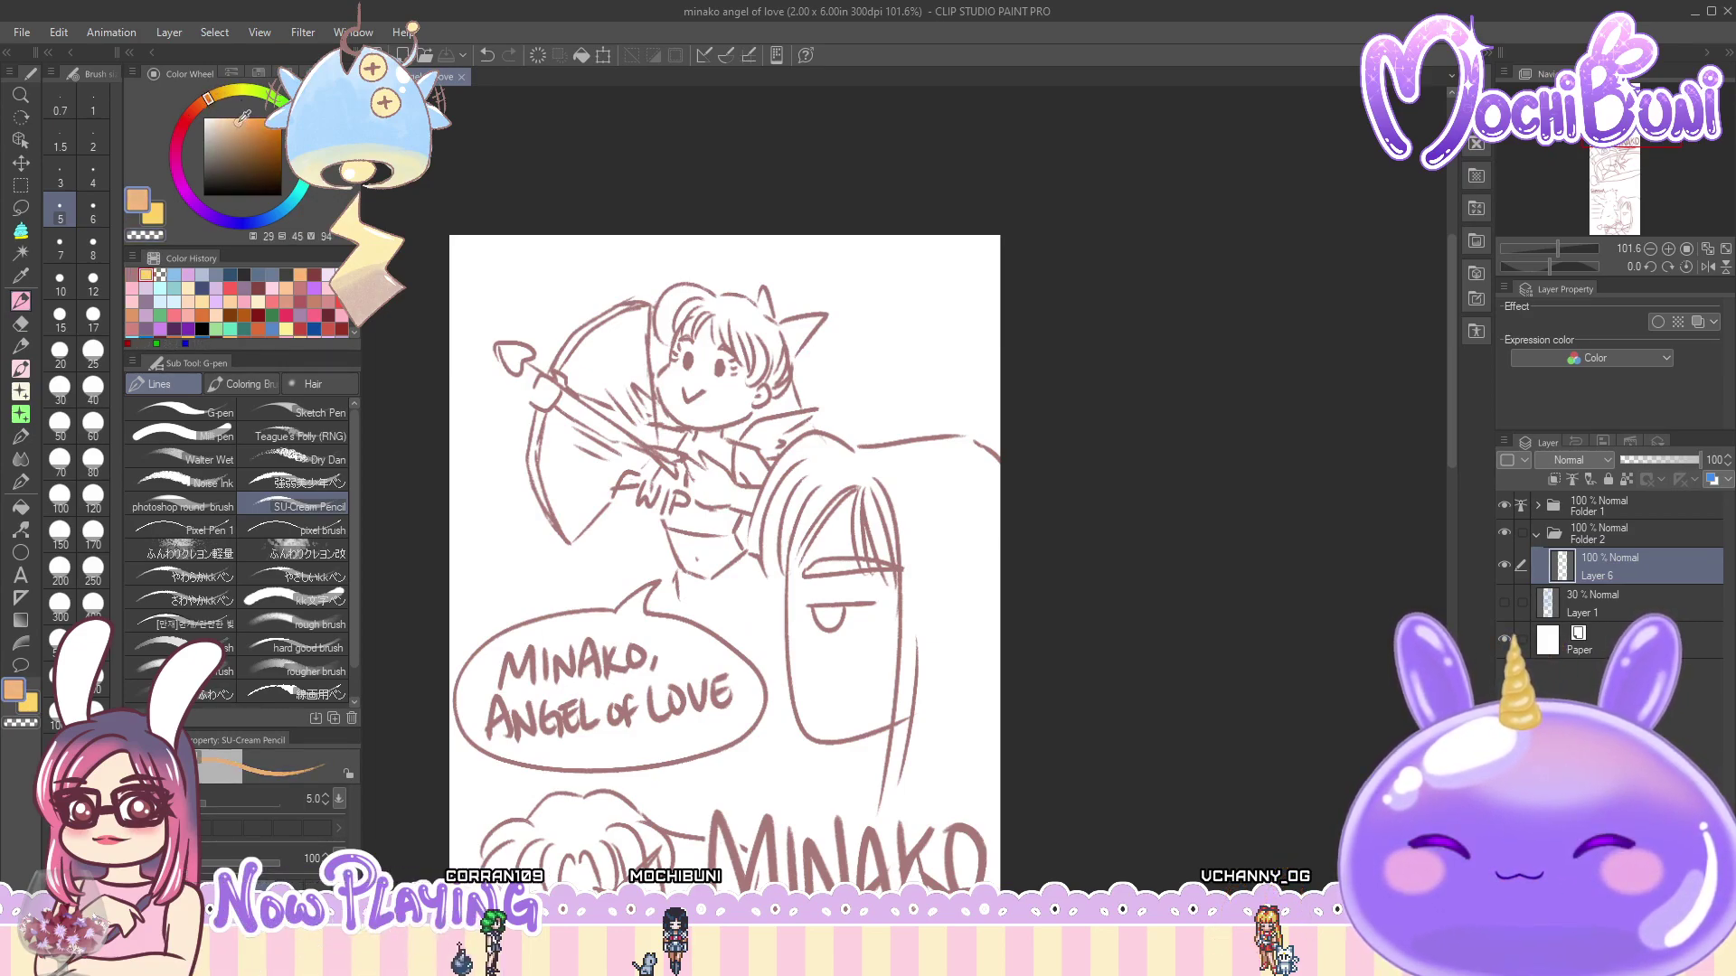
pyautogui.click(203, 102)
pyautogui.moveTo(231, 119); pyautogui.dragTo(234, 108)
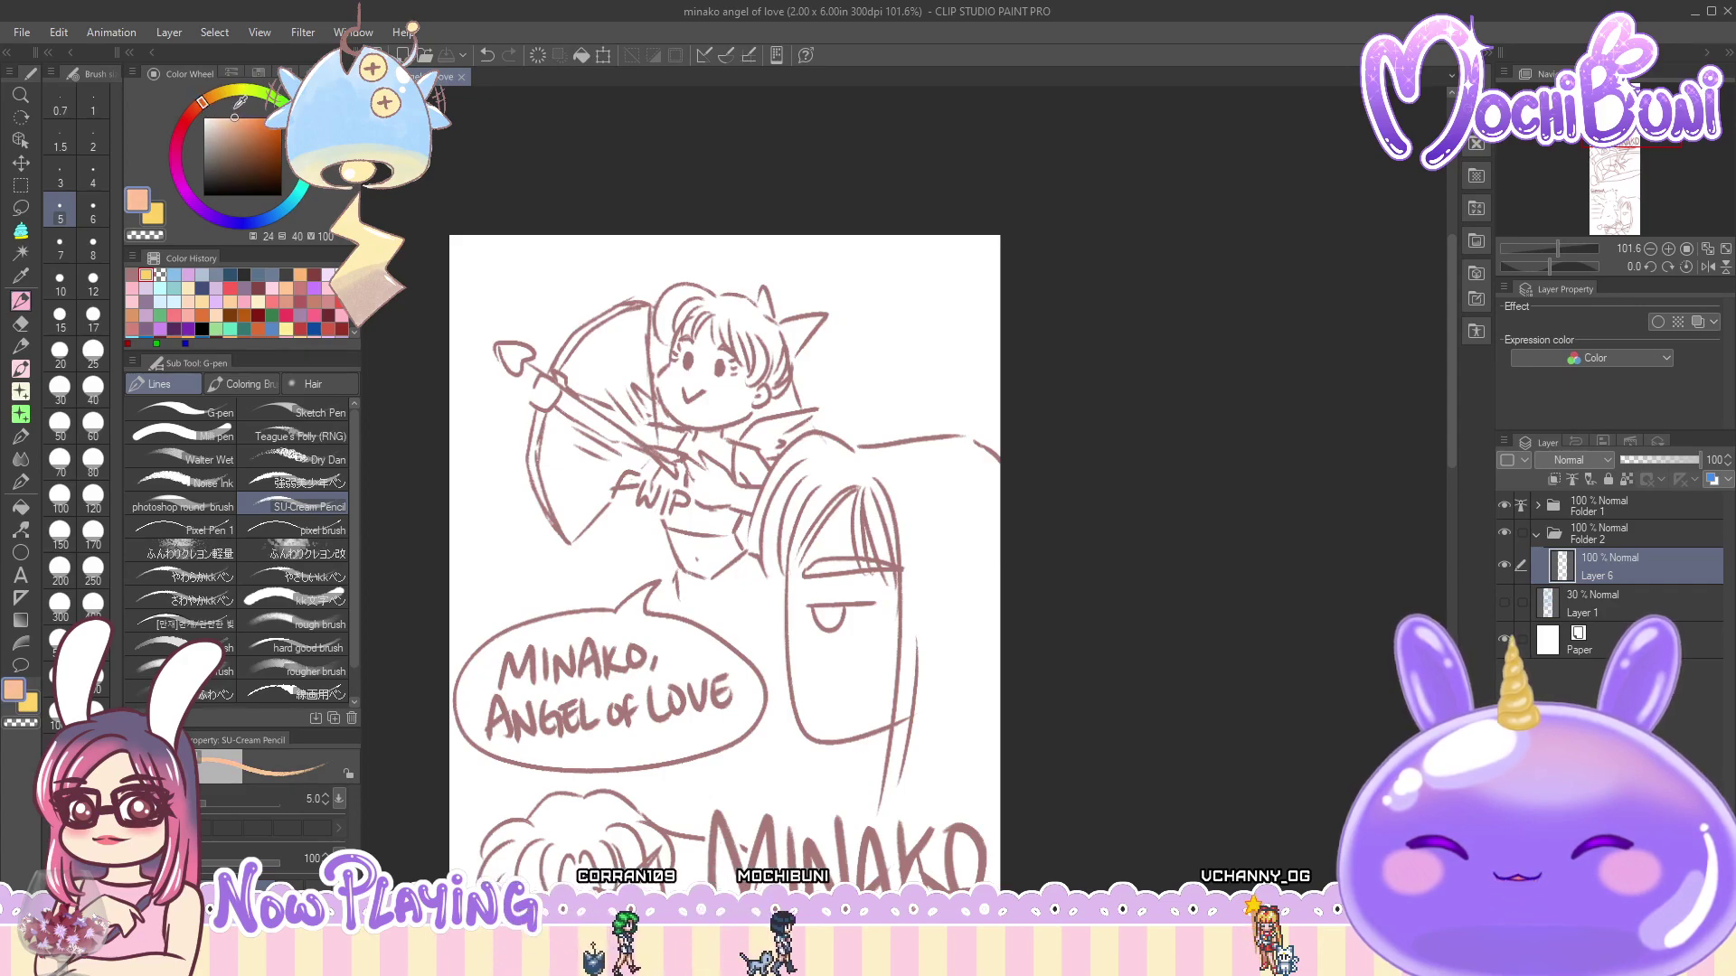
pyautogui.click(221, 380)
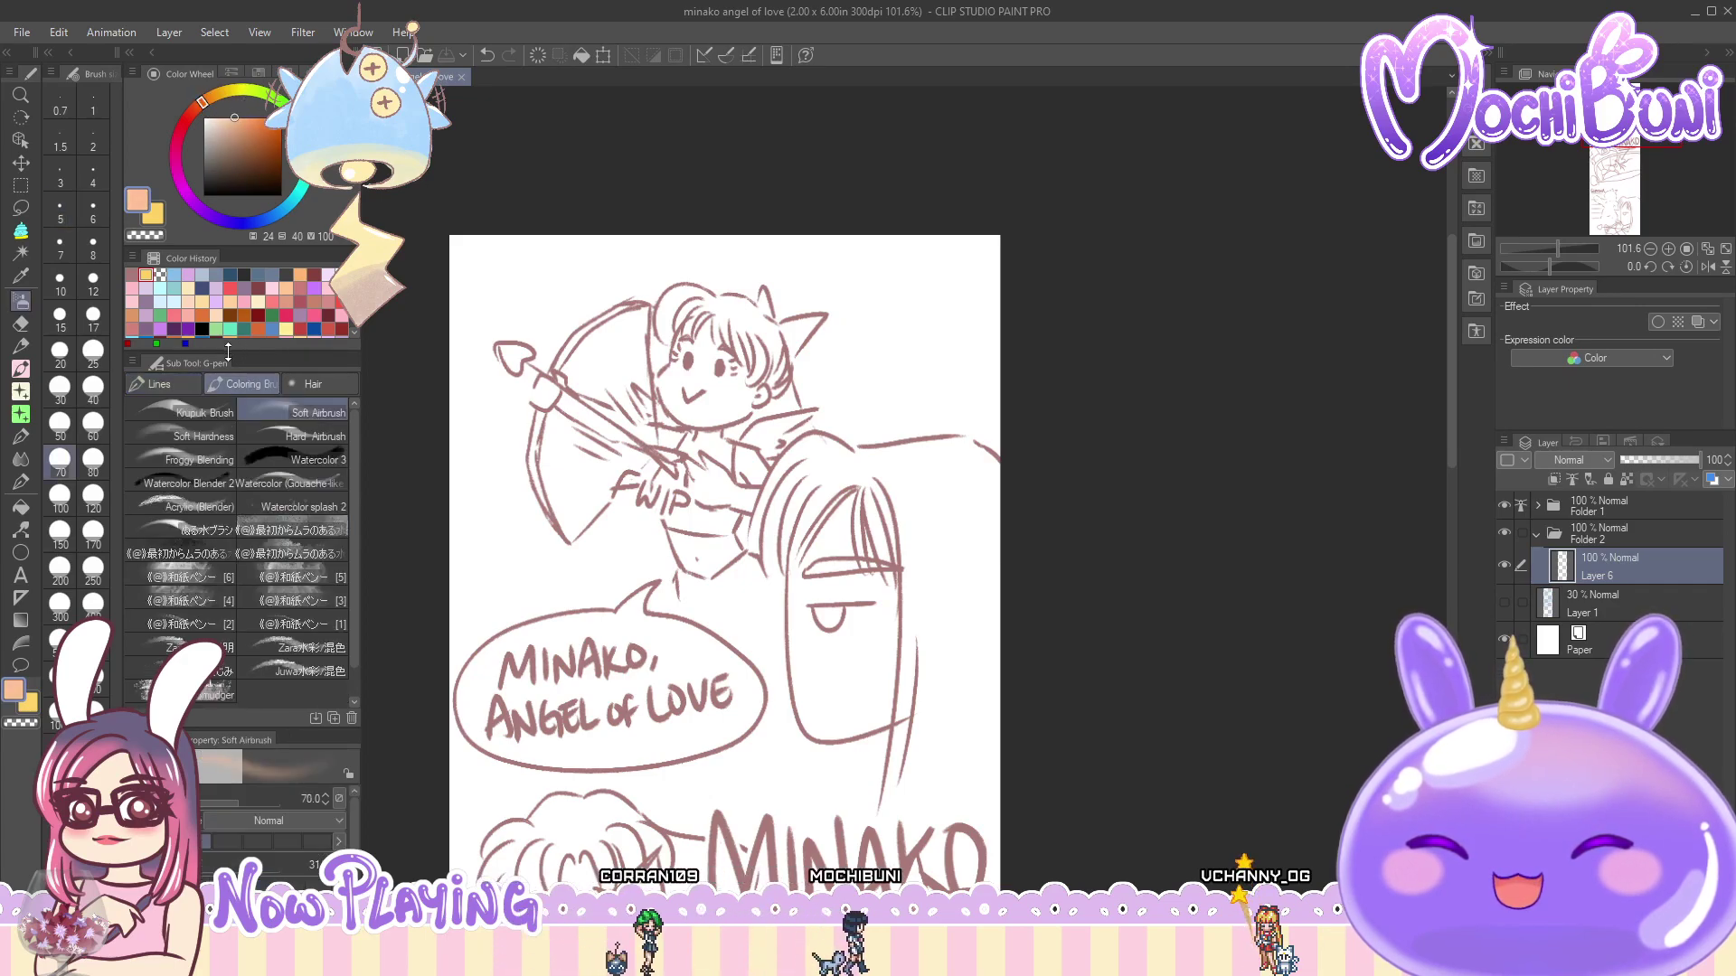
pyautogui.click(59, 389)
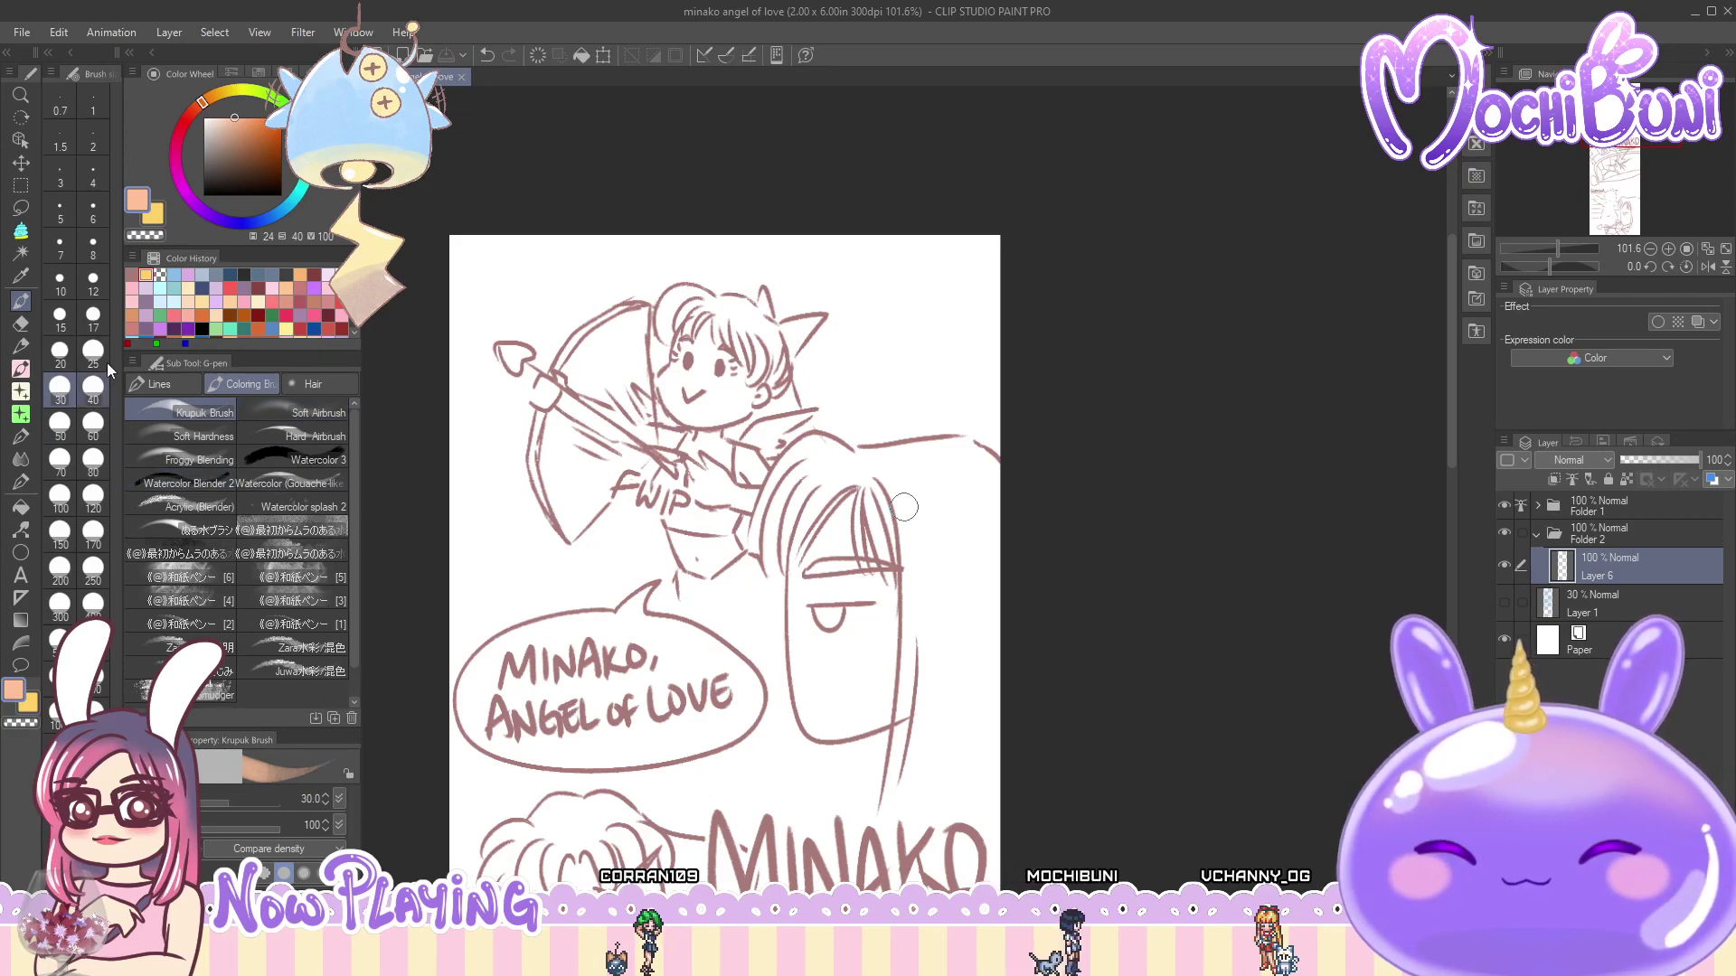
pyautogui.moveTo(682, 416); pyautogui.dragTo(724, 431)
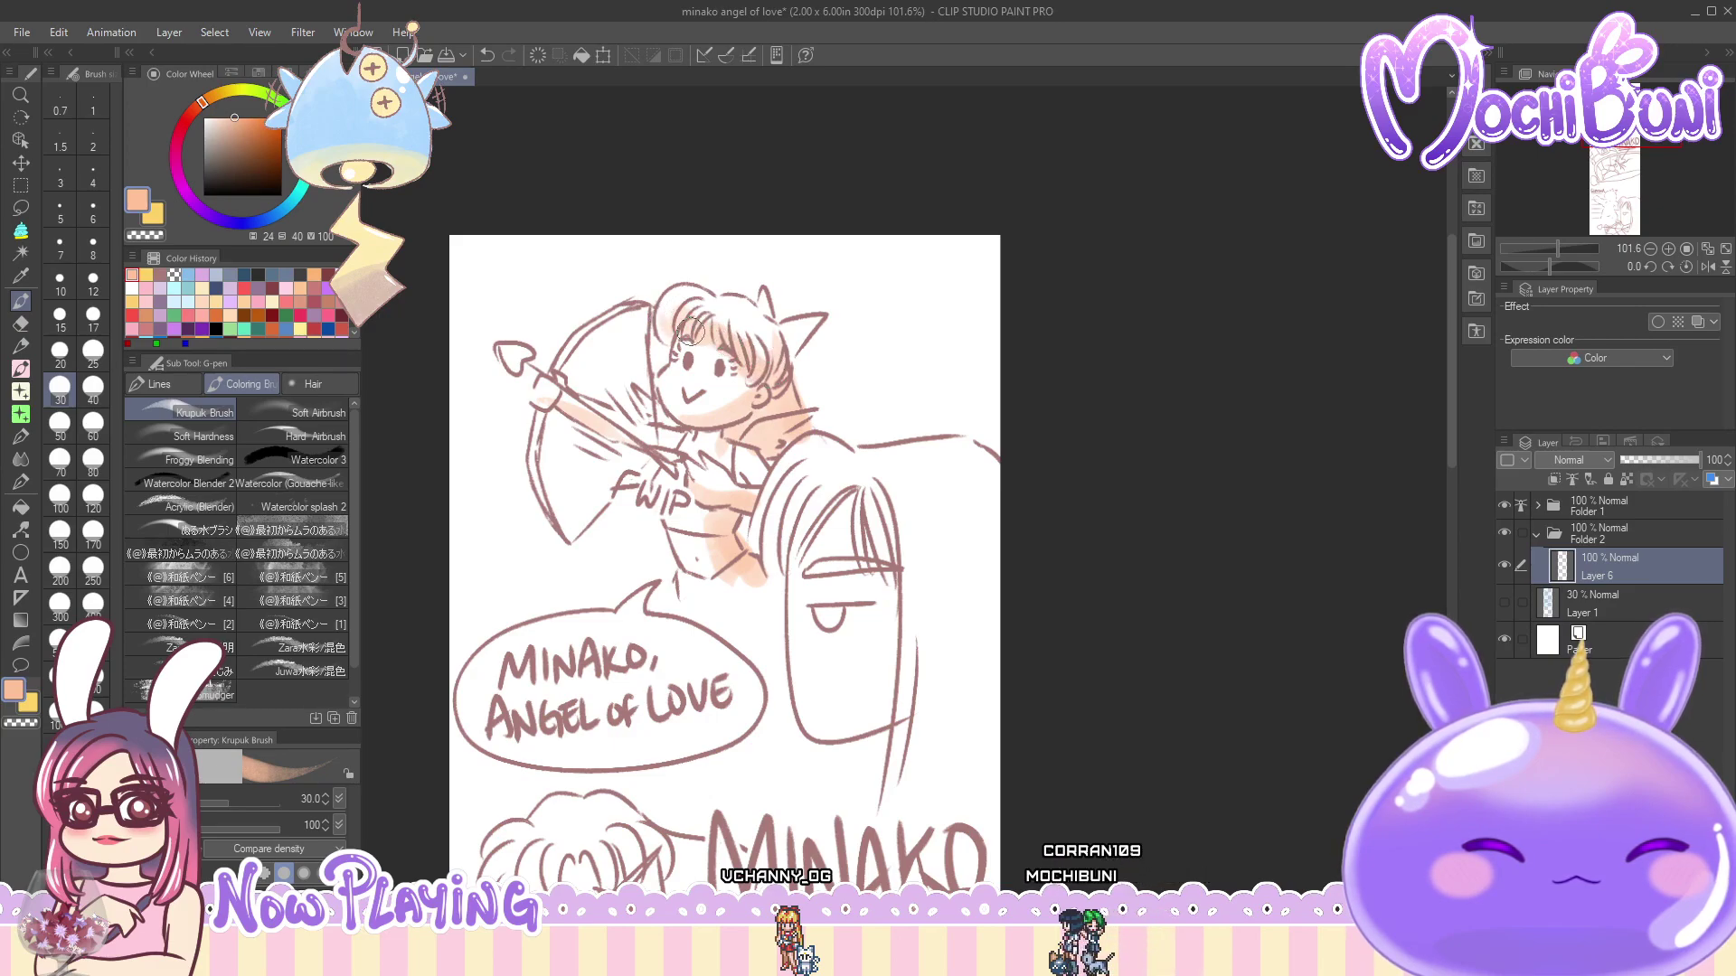
# - Paint the first panel's long-haired figure with a peach face and peach shading strokes down the long hair
pyautogui.scroll(-3, 813, 362)
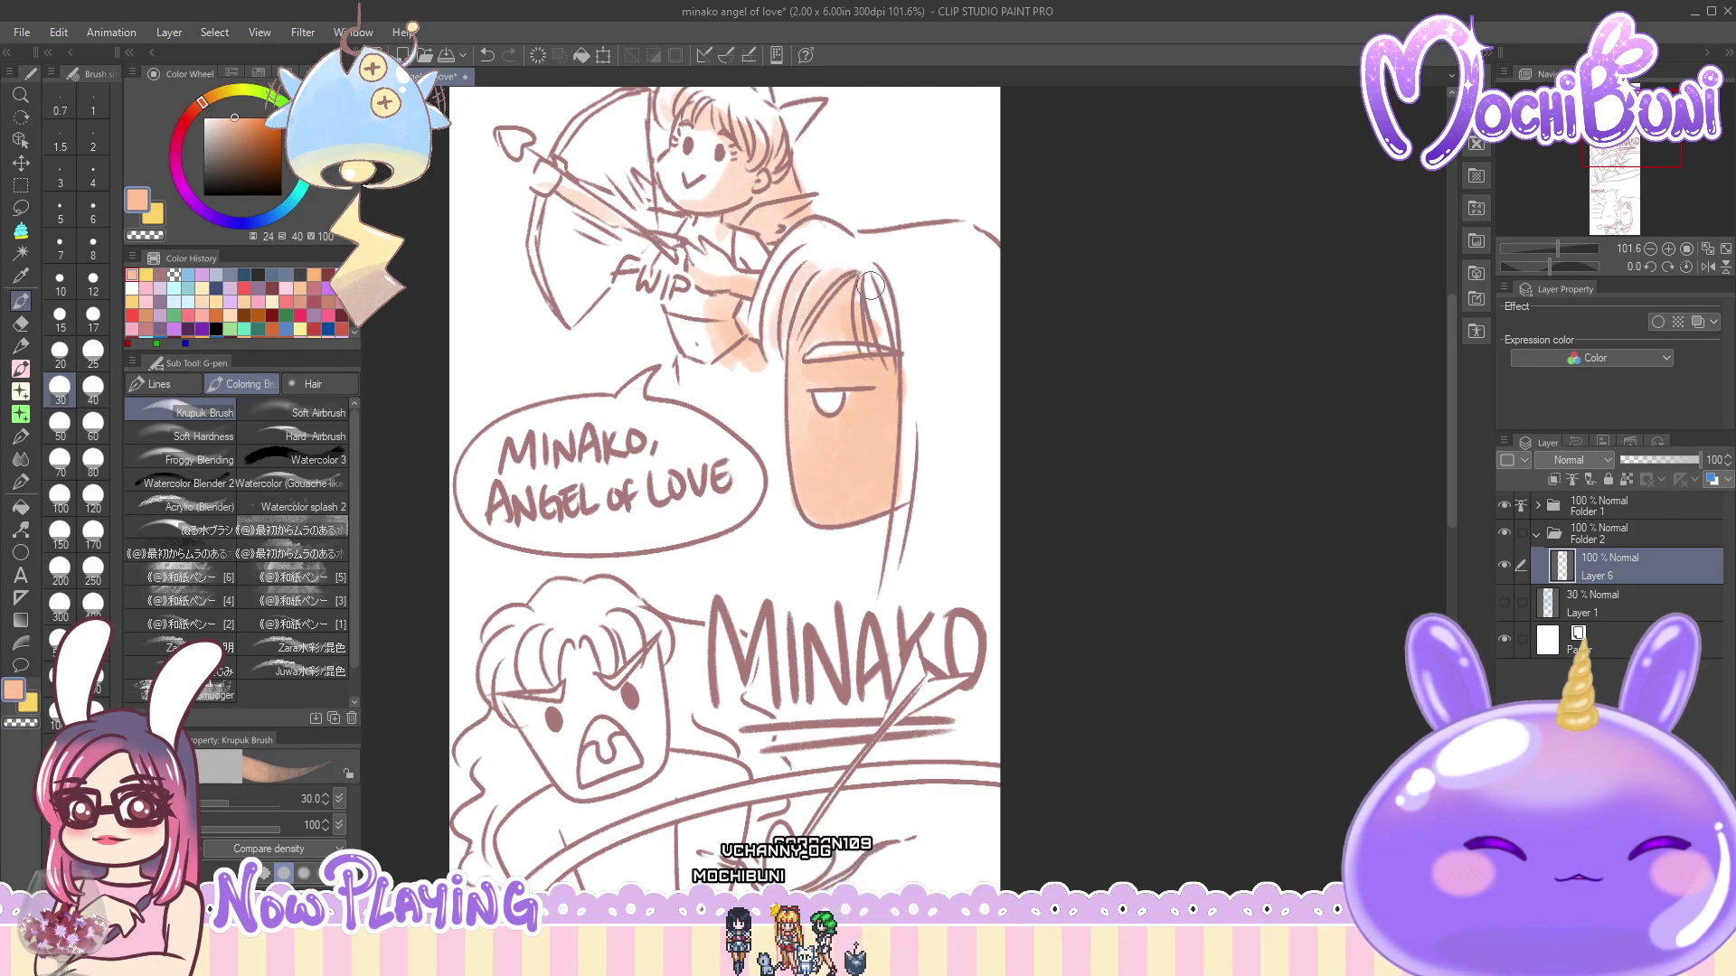
pyautogui.moveTo(877, 262)
pyautogui.mouseDown()
pyautogui.moveTo(916, 373)
pyautogui.moveTo(910, 347)
pyautogui.moveTo(896, 593)
pyautogui.mouseUp()
pyautogui.moveTo(944, 402); pyautogui.dragTo(929, 574)
pyautogui.moveTo(969, 323); pyautogui.dragTo(985, 579)
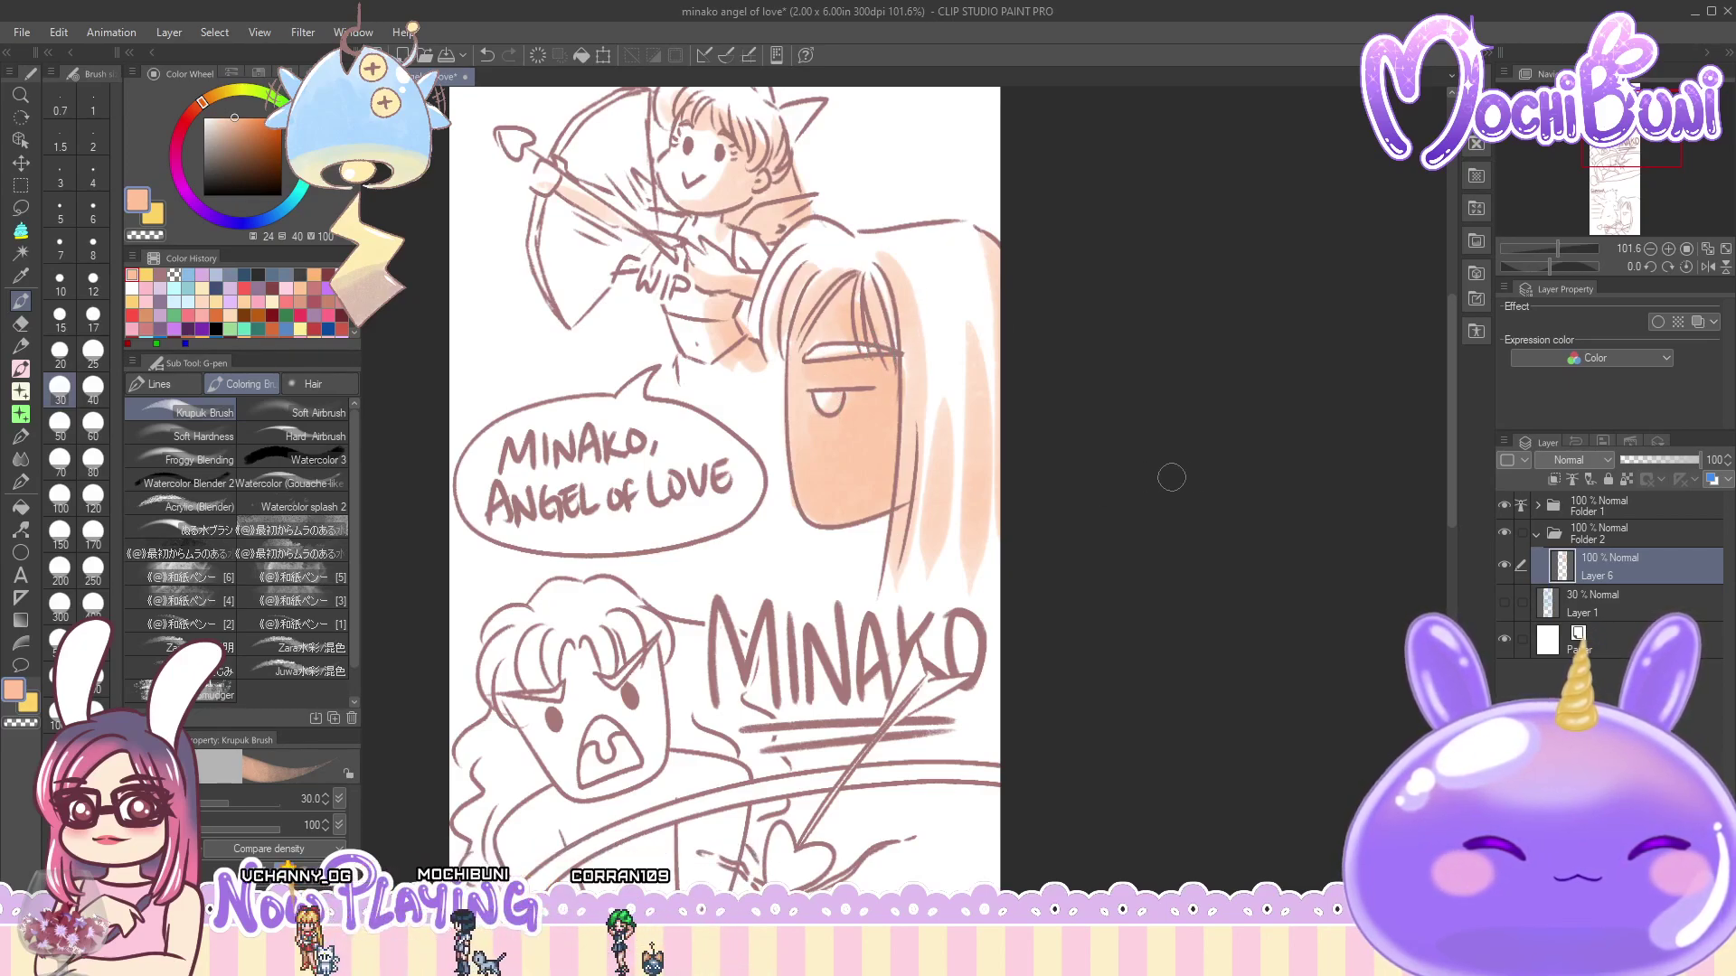
pyautogui.moveTo(1450, 442); pyautogui.dragTo(1461, 407)
pyautogui.scroll(1, 1461, 407)
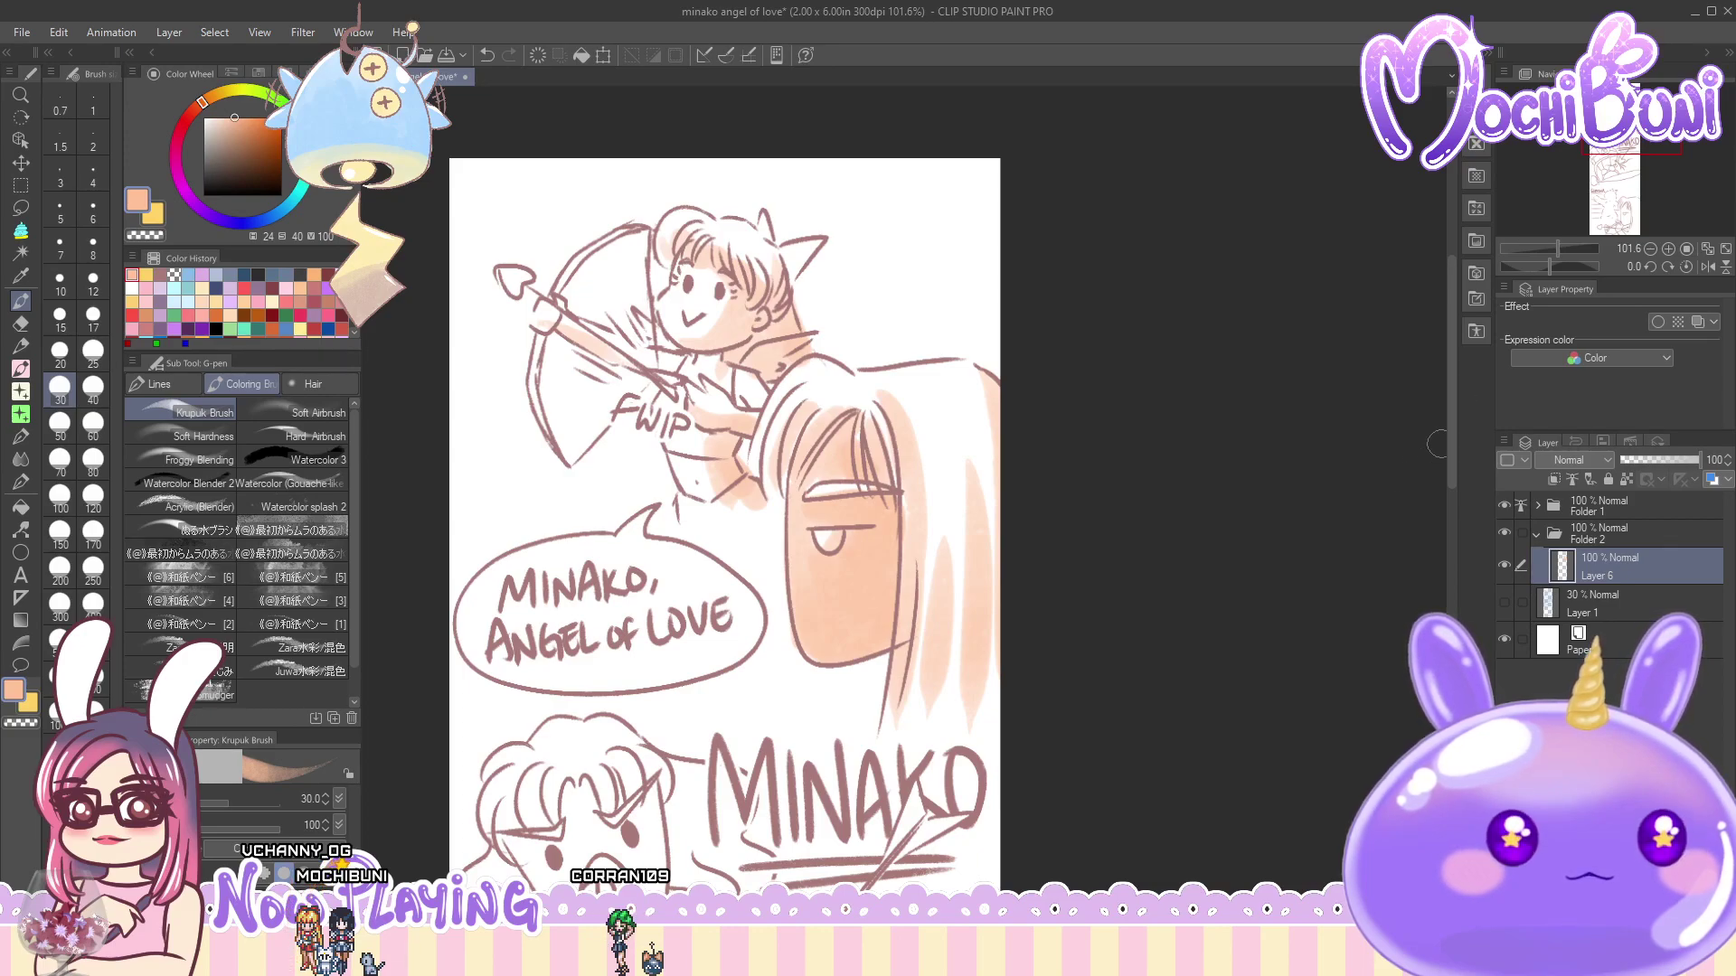
# - Shade the second panel's shouting driver in light peach around the face, inside the mouth and through the wavy hair
pyautogui.moveTo(1450, 428); pyautogui.dragTo(1456, 573)
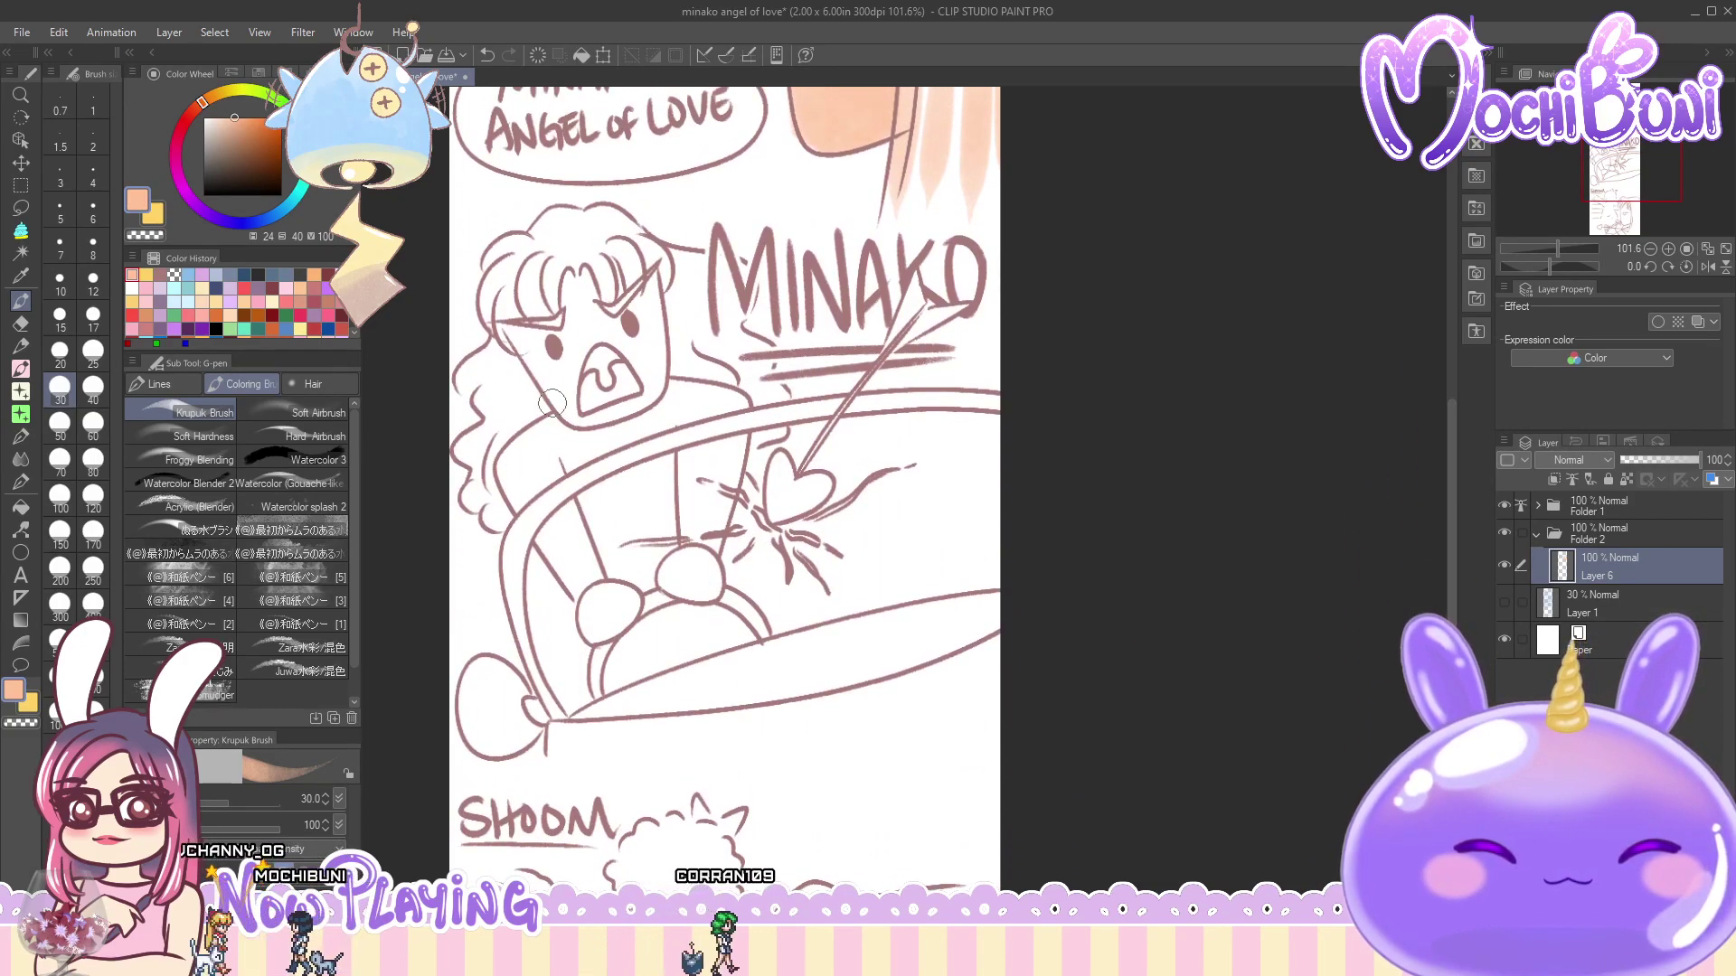
pyautogui.moveTo(554, 418)
pyautogui.mouseDown()
pyautogui.moveTo(588, 434)
pyautogui.moveTo(673, 398)
pyautogui.mouseUp()
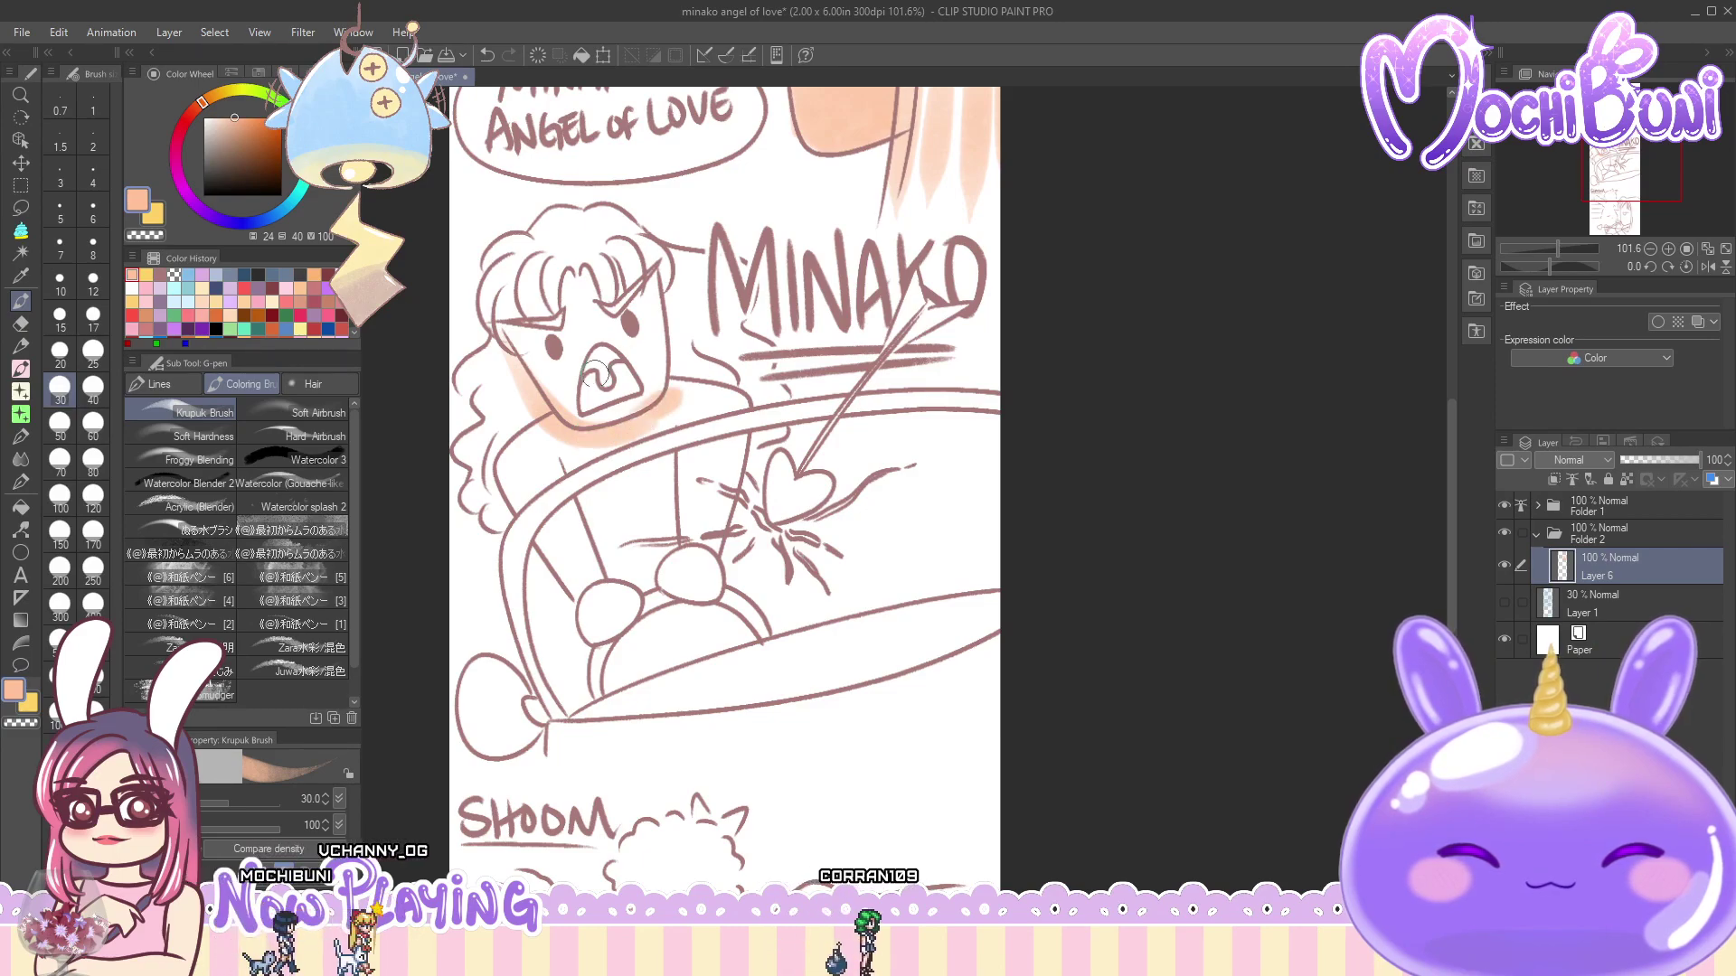
pyautogui.moveTo(597, 356)
pyautogui.mouseDown()
pyautogui.moveTo(595, 395)
pyautogui.moveTo(628, 385)
pyautogui.mouseUp()
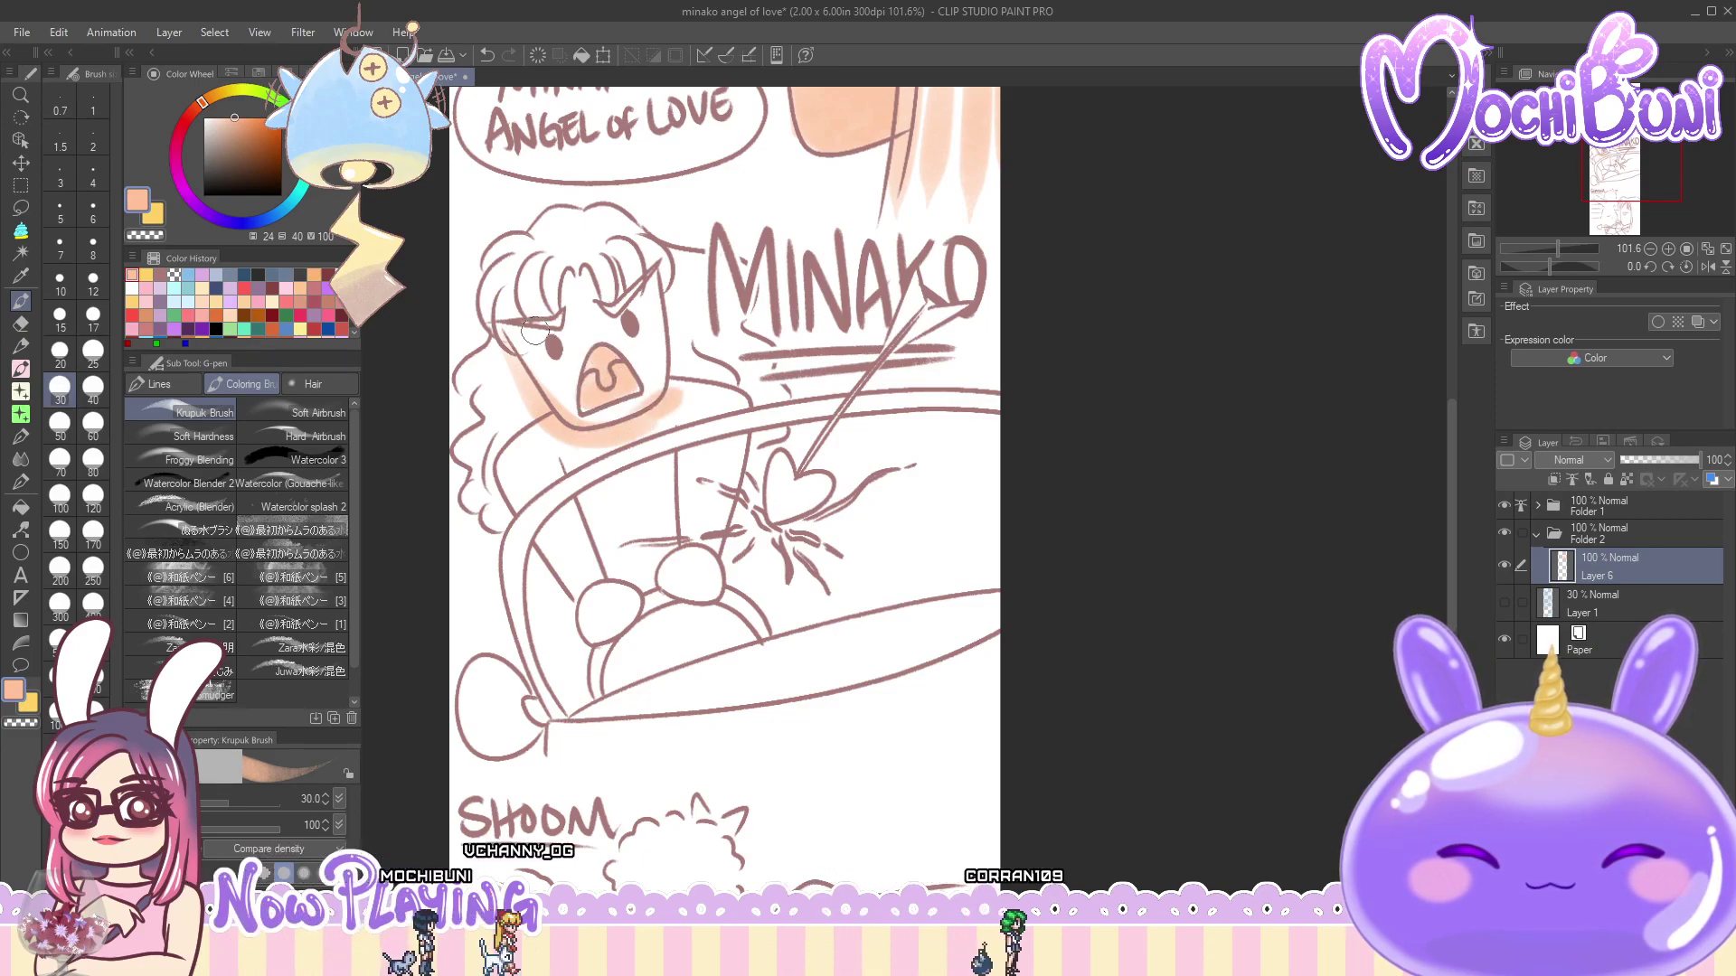
pyautogui.moveTo(512, 331)
pyautogui.mouseDown()
pyautogui.moveTo(626, 262)
pyautogui.moveTo(523, 325)
pyautogui.moveTo(485, 302)
pyautogui.mouseUp()
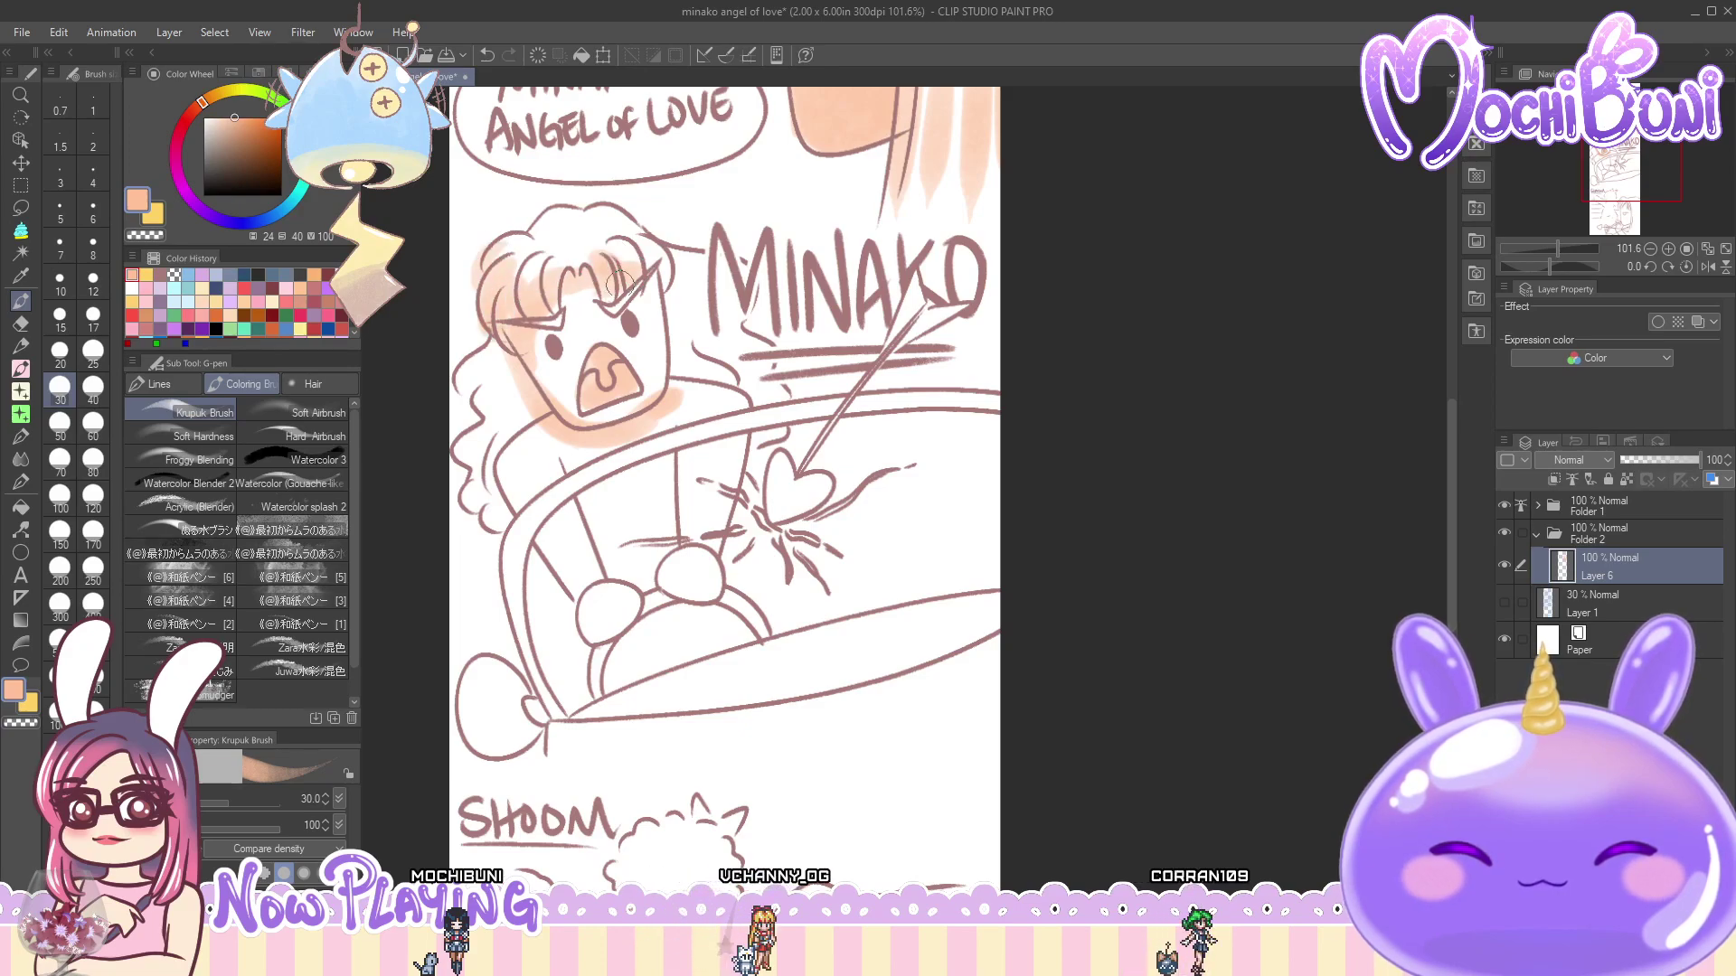
pyautogui.hotkey('ctrl', 'z')
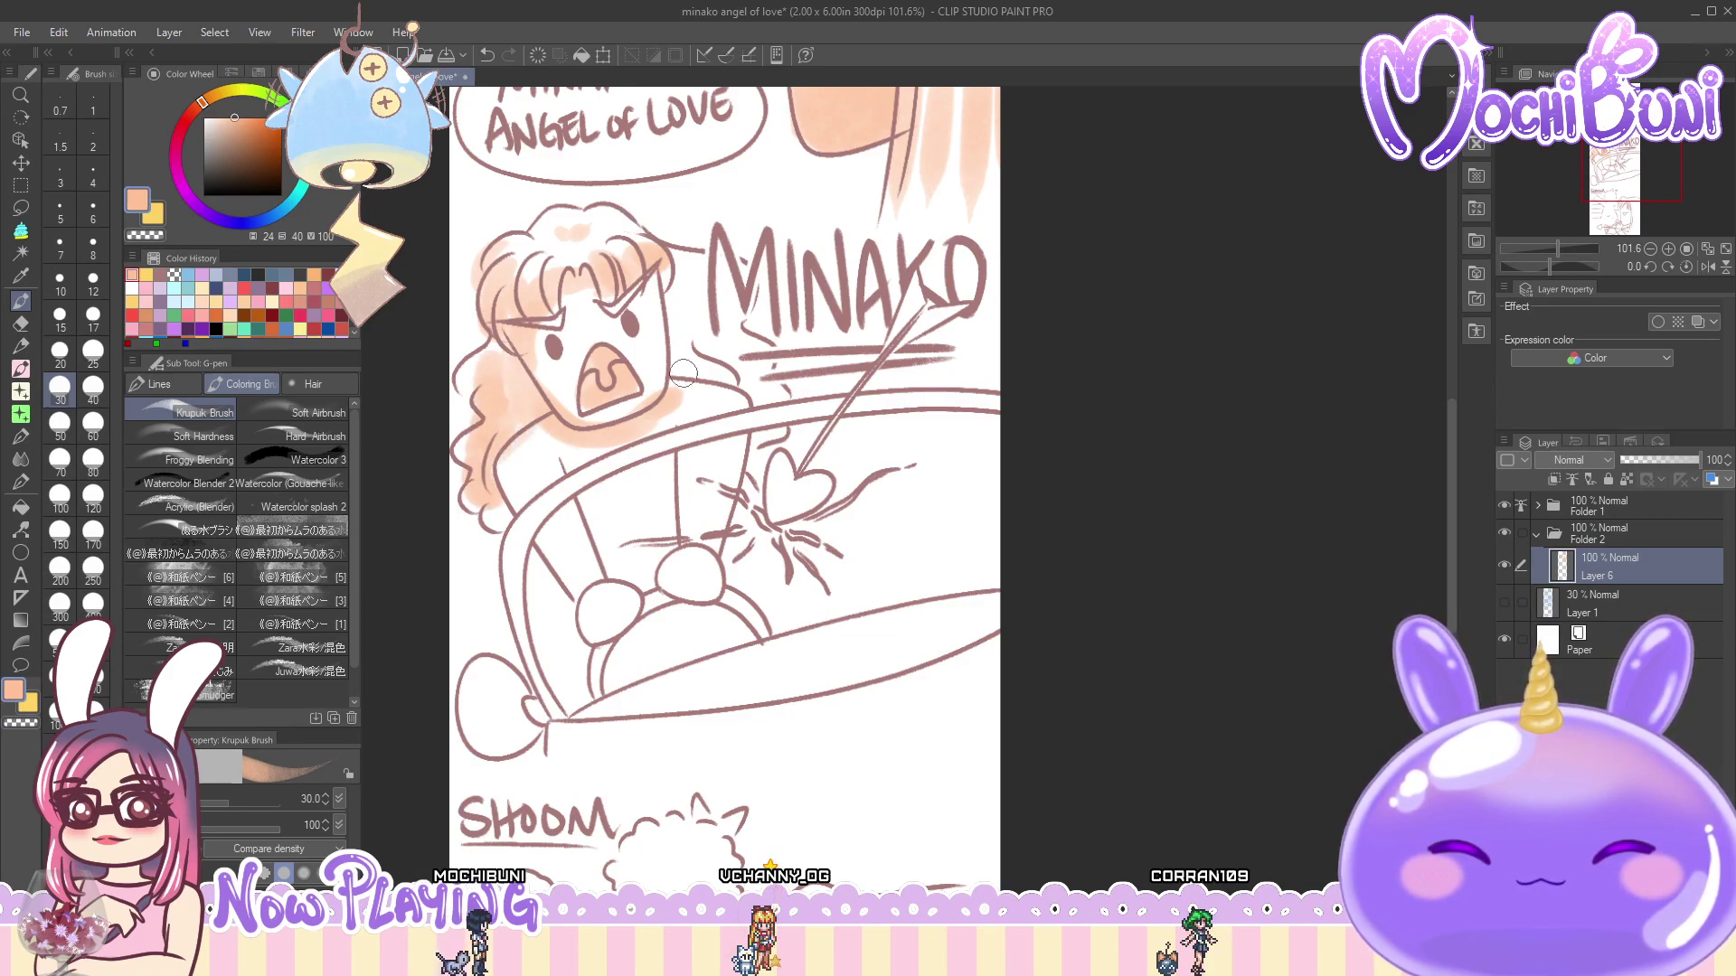
pyautogui.moveTo(761, 381); pyautogui.dragTo(765, 402)
# - Shade the driver's torso, arms, hands and the steering wheel in light peach, undoing the unwanted last change
pyautogui.moveTo(550, 434); pyautogui.dragTo(586, 579)
pyautogui.moveTo(556, 441)
pyautogui.mouseDown()
pyautogui.moveTo(597, 565)
pyautogui.moveTo(628, 569)
pyautogui.mouseUp()
pyautogui.moveTo(637, 434); pyautogui.dragTo(656, 561)
pyautogui.moveTo(680, 407); pyautogui.dragTo(687, 533)
pyautogui.moveTo(689, 465); pyautogui.dragTo(705, 538)
pyautogui.moveTo(592, 601)
pyautogui.mouseDown()
pyautogui.moveTo(686, 569)
pyautogui.moveTo(683, 603)
pyautogui.moveTo(734, 543)
pyautogui.mouseUp()
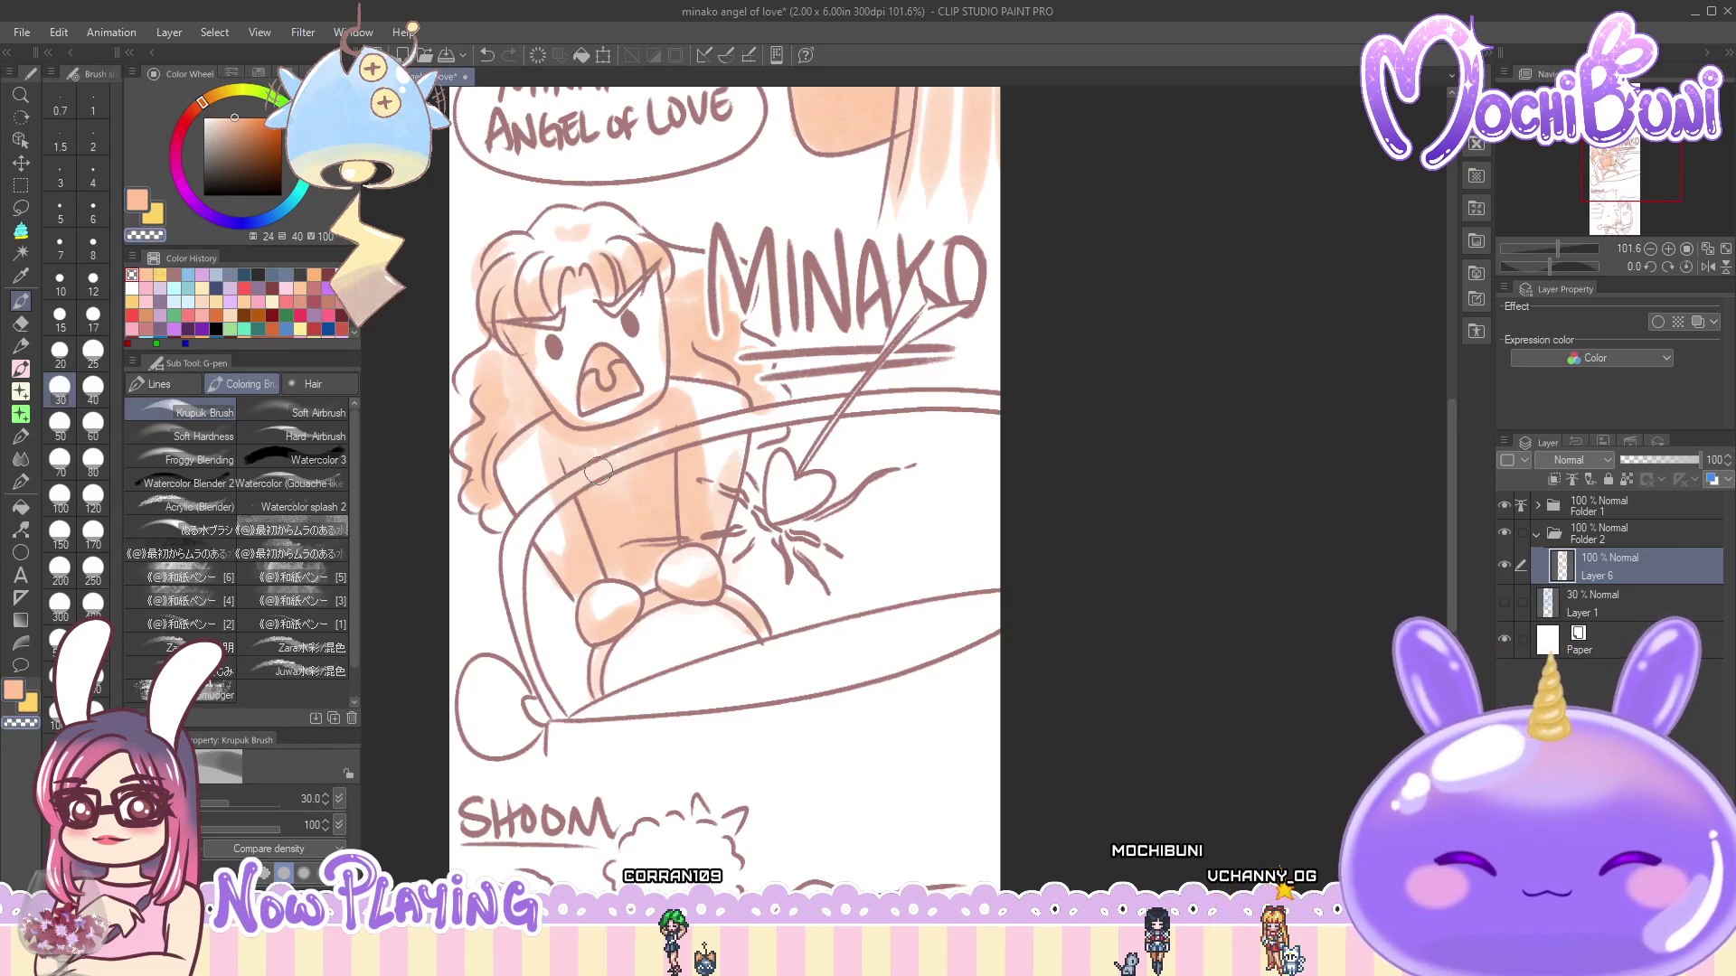
pyautogui.hotkey('ctrl', 'z')
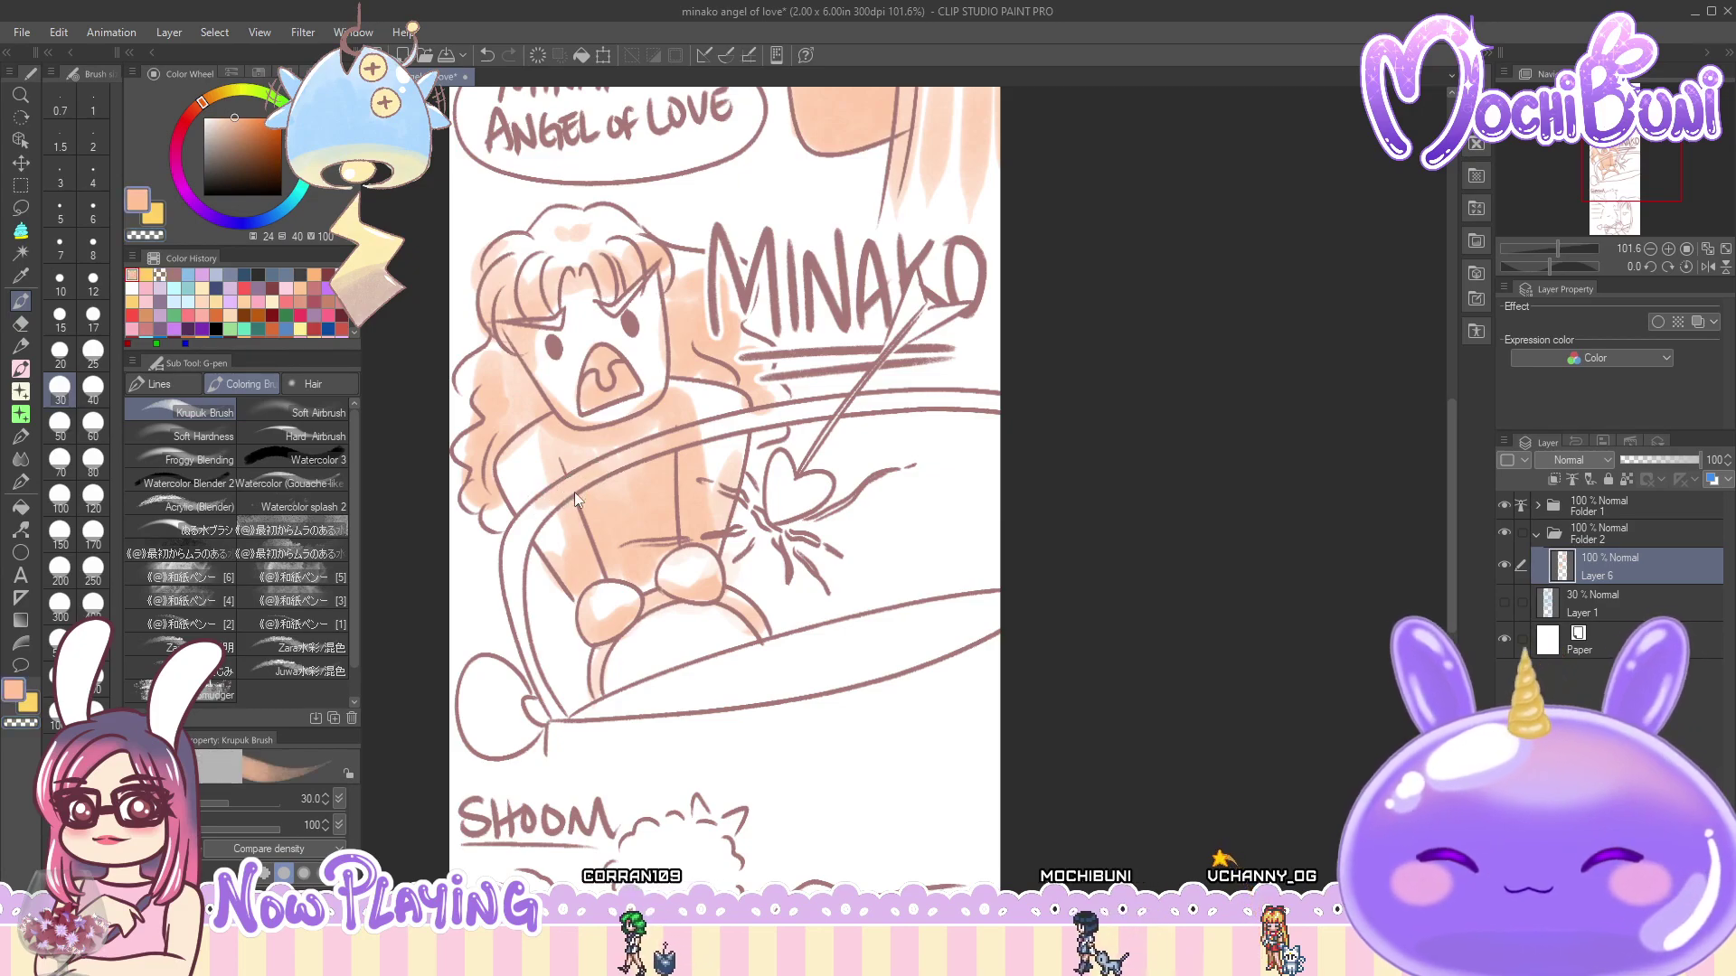
# - Add peach shading to the car's windshield frame, side mirror and body in the second panel
pyautogui.press('c')
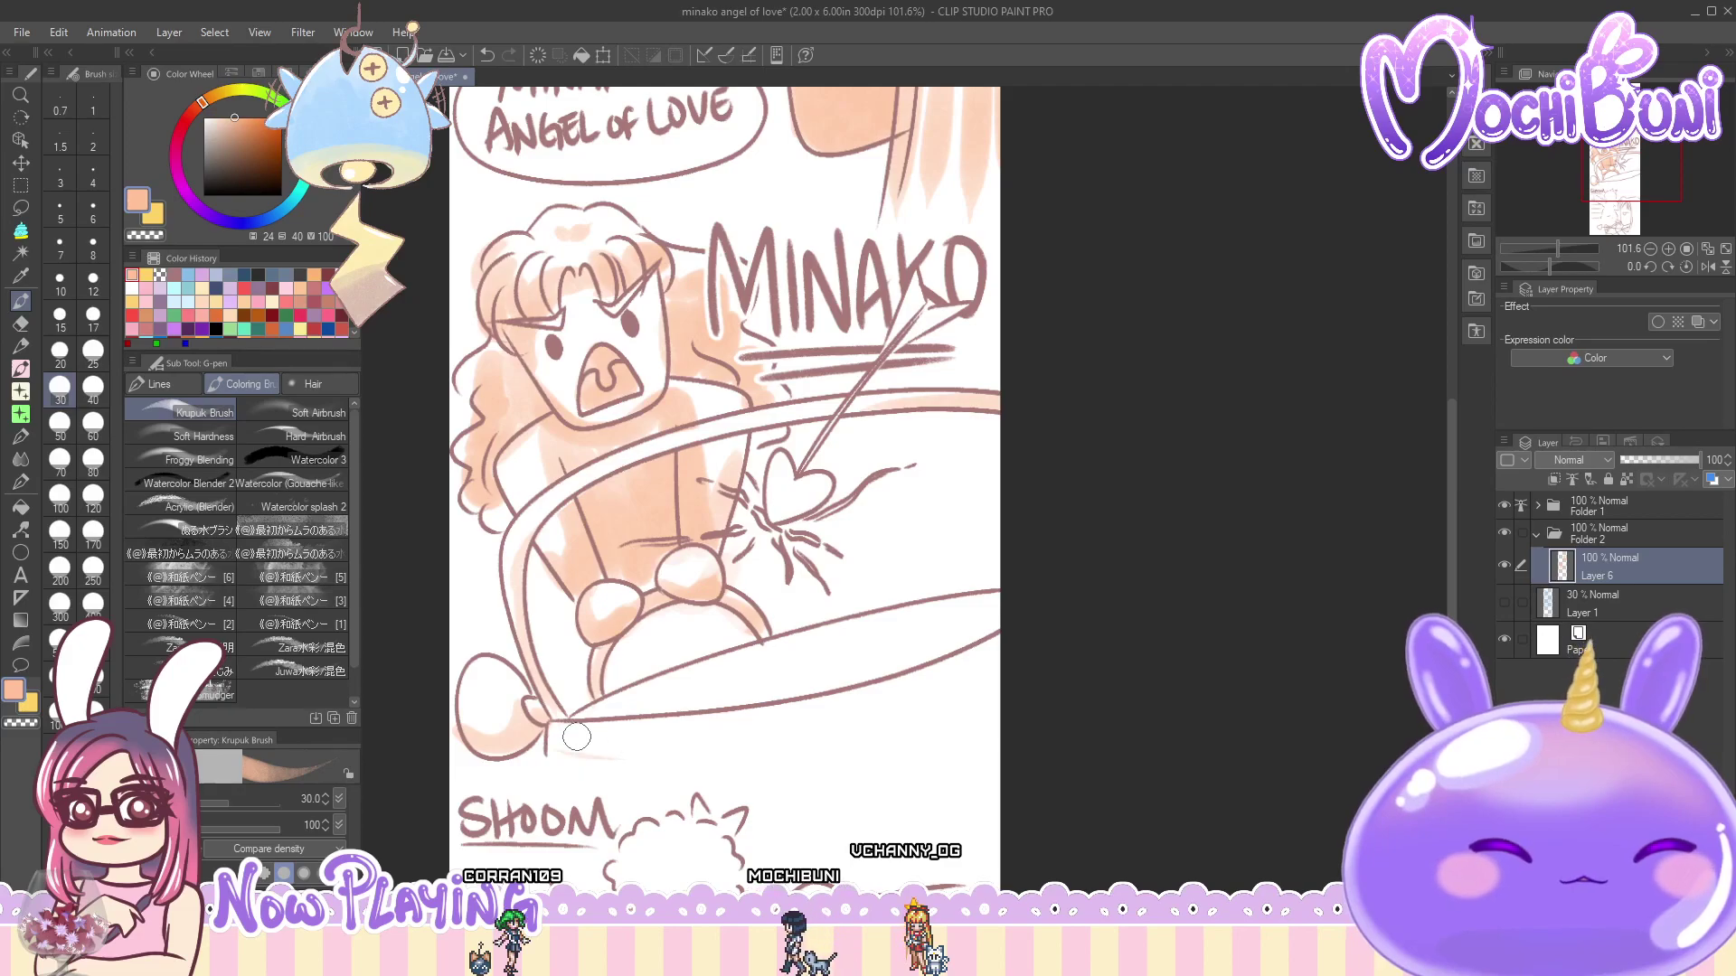
pyautogui.moveTo(607, 711)
pyautogui.mouseDown()
pyautogui.moveTo(868, 667)
pyautogui.moveTo(996, 621)
pyautogui.mouseUp()
pyautogui.moveTo(565, 733)
pyautogui.mouseDown()
pyautogui.moveTo(814, 716)
pyautogui.moveTo(790, 734)
pyautogui.moveTo(967, 696)
pyautogui.moveTo(1041, 630)
pyautogui.mouseUp()
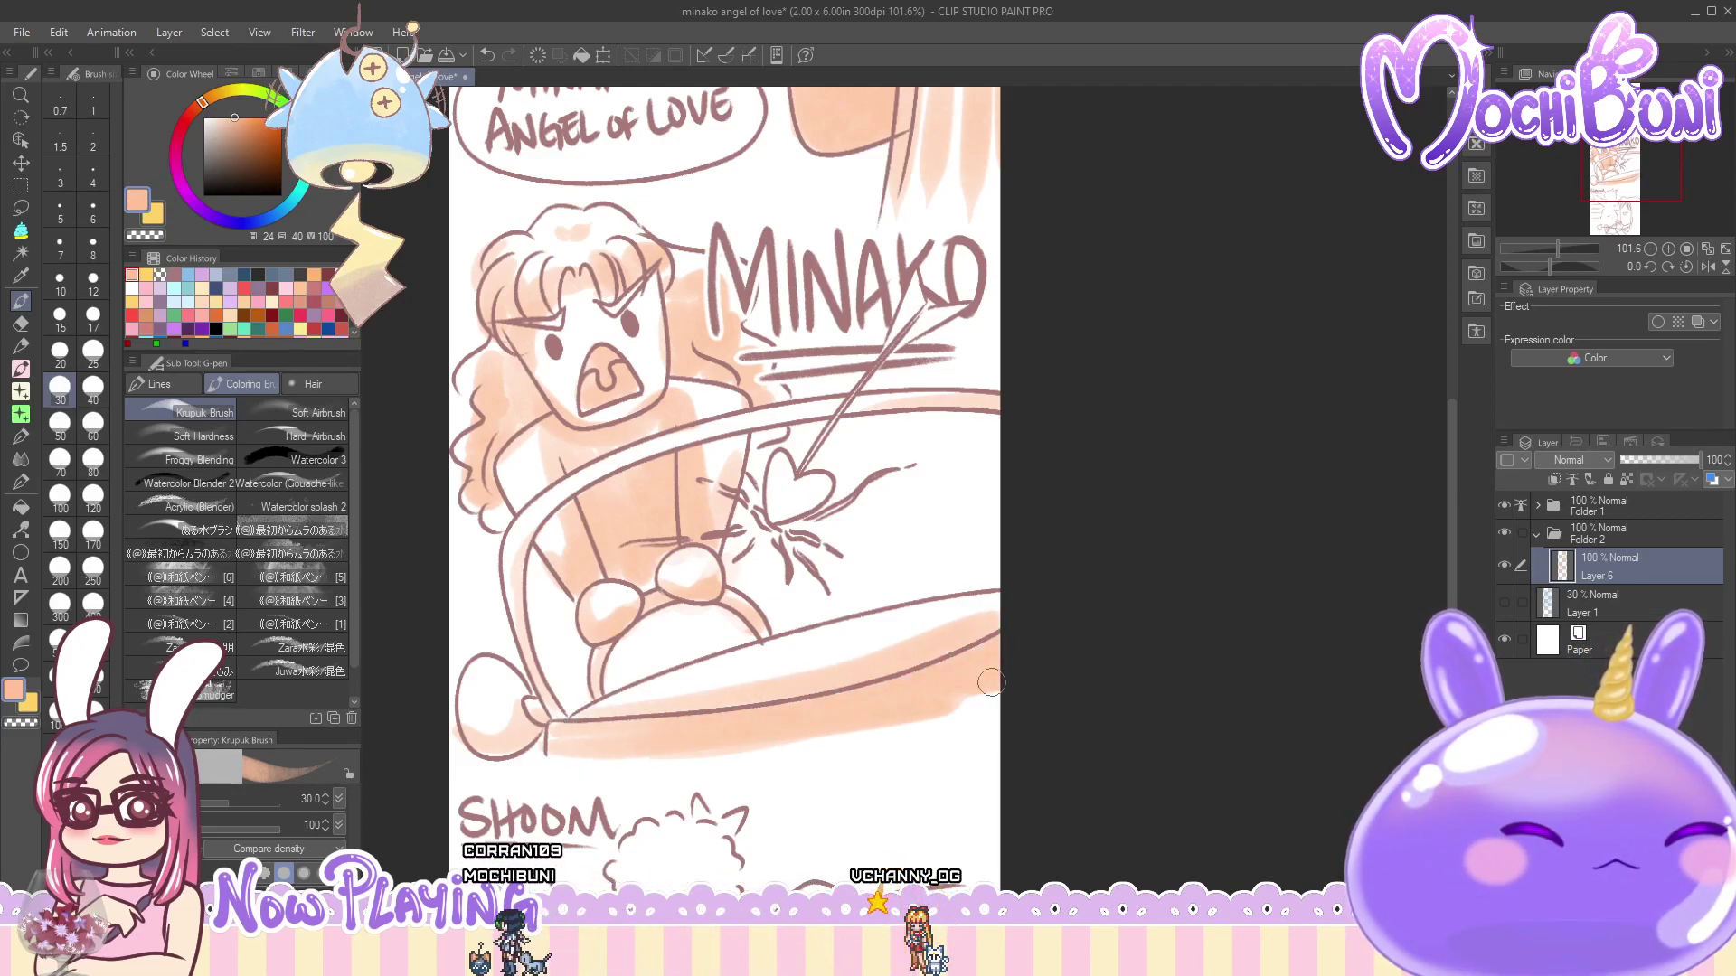
# - Shade the undersides of the third panel's smoke cloud in light peach and add peach along the speed lines
pyautogui.moveTo(1451, 534); pyautogui.dragTo(1452, 563)
pyautogui.moveTo(1244, 740); pyautogui.dragTo(1030, 740)
pyautogui.moveTo(1451, 566); pyautogui.dragTo(1451, 625)
pyautogui.scroll(4, 1042, 783)
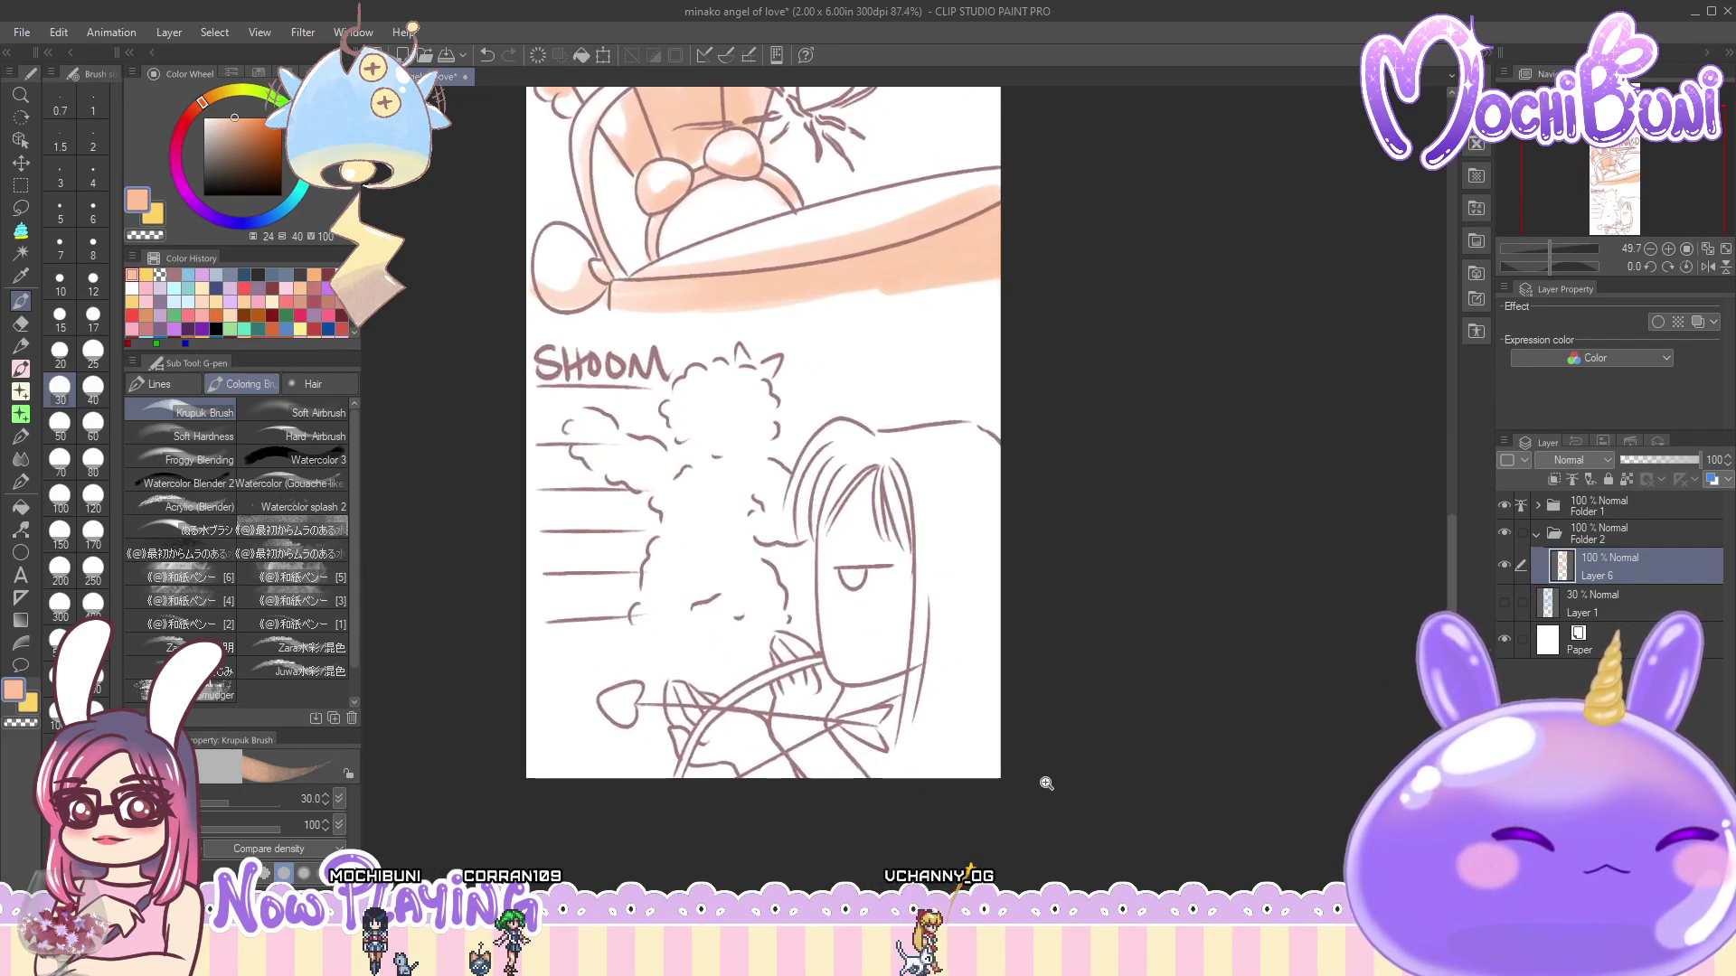
pyautogui.moveTo(683, 589); pyautogui.dragTo(732, 595)
pyautogui.moveTo(574, 589); pyautogui.dragTo(628, 596)
pyautogui.moveTo(728, 547)
pyautogui.mouseDown()
pyautogui.moveTo(717, 484)
pyautogui.moveTo(754, 433)
pyautogui.mouseUp()
pyautogui.moveTo(511, 400)
pyautogui.mouseDown()
pyautogui.moveTo(567, 406)
pyautogui.moveTo(606, 465)
pyautogui.mouseUp()
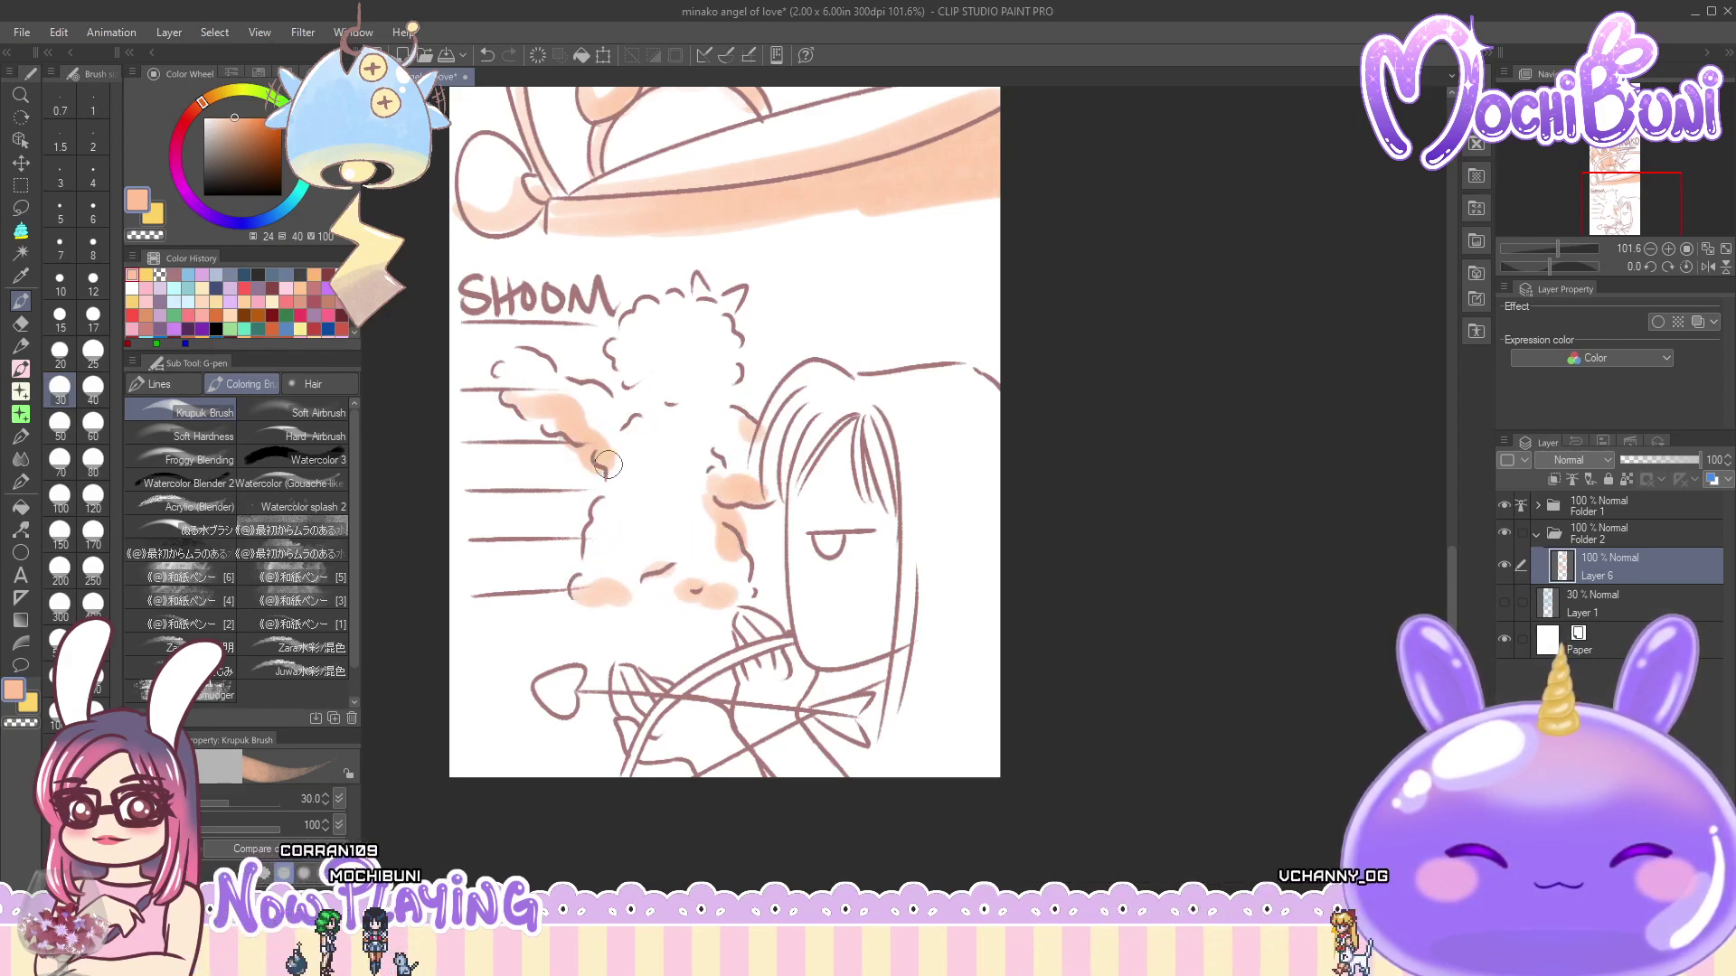
pyautogui.moveTo(631, 383)
pyautogui.mouseDown()
pyautogui.moveTo(705, 382)
pyautogui.moveTo(725, 358)
pyautogui.mouseUp()
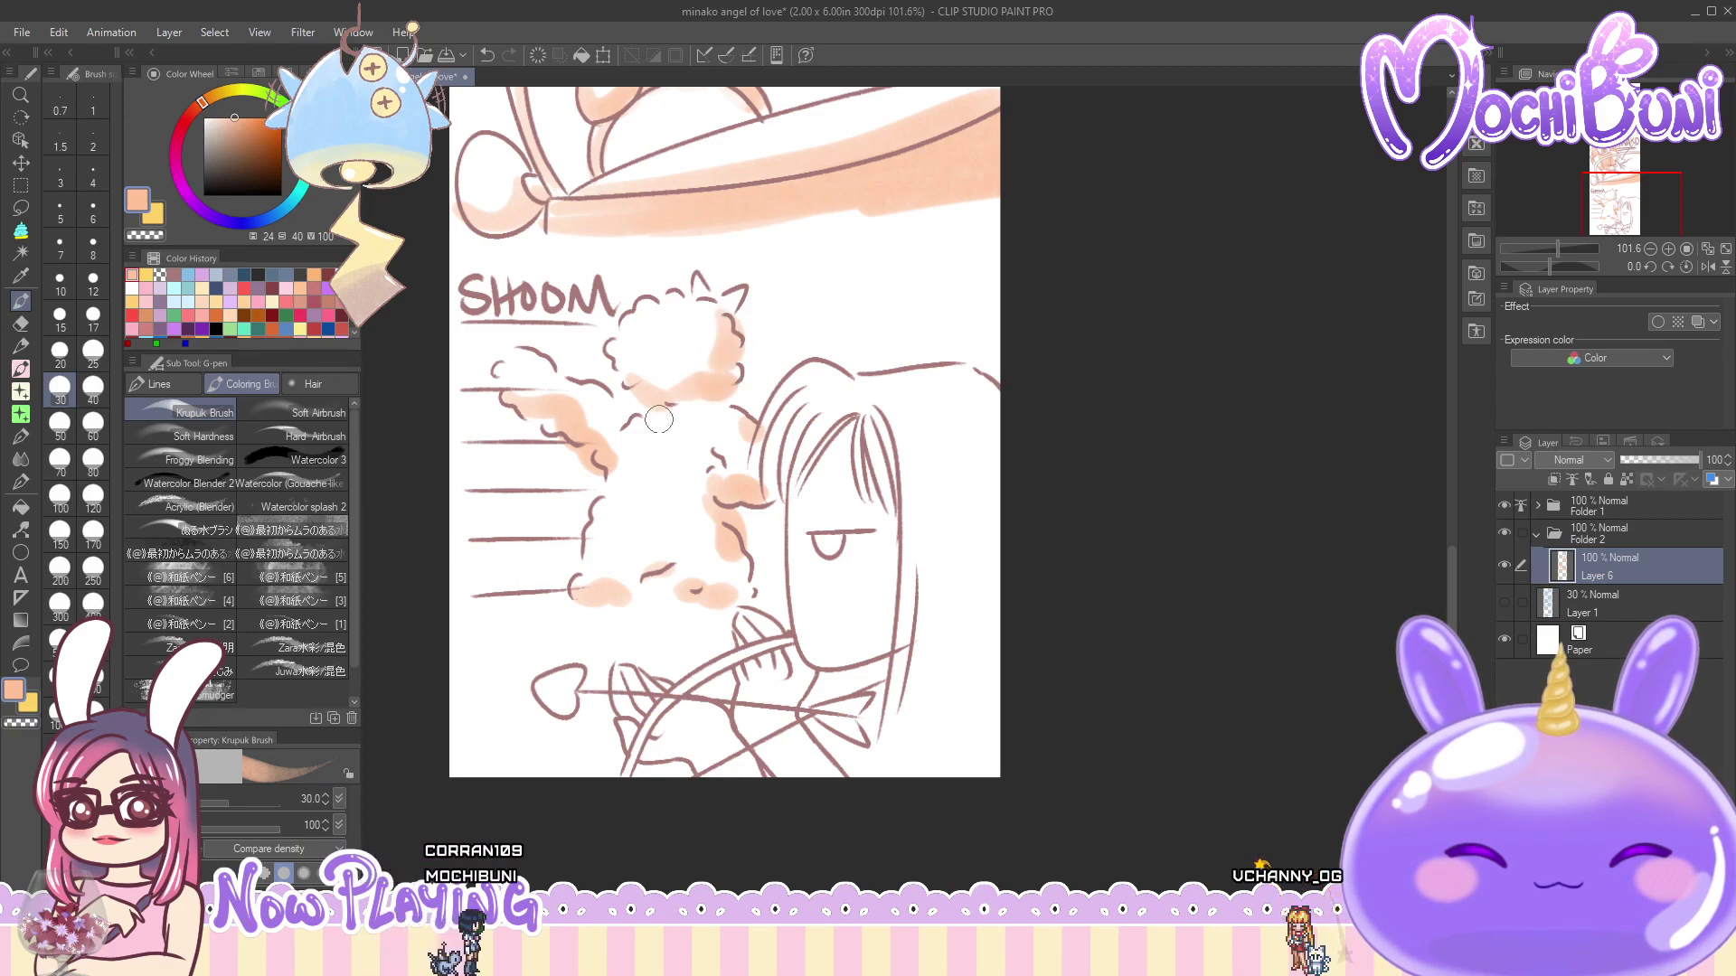
pyautogui.moveTo(707, 495)
pyautogui.mouseDown()
pyautogui.moveTo(694, 529)
pyautogui.moveTo(733, 585)
pyautogui.moveTo(645, 572)
pyautogui.mouseUp()
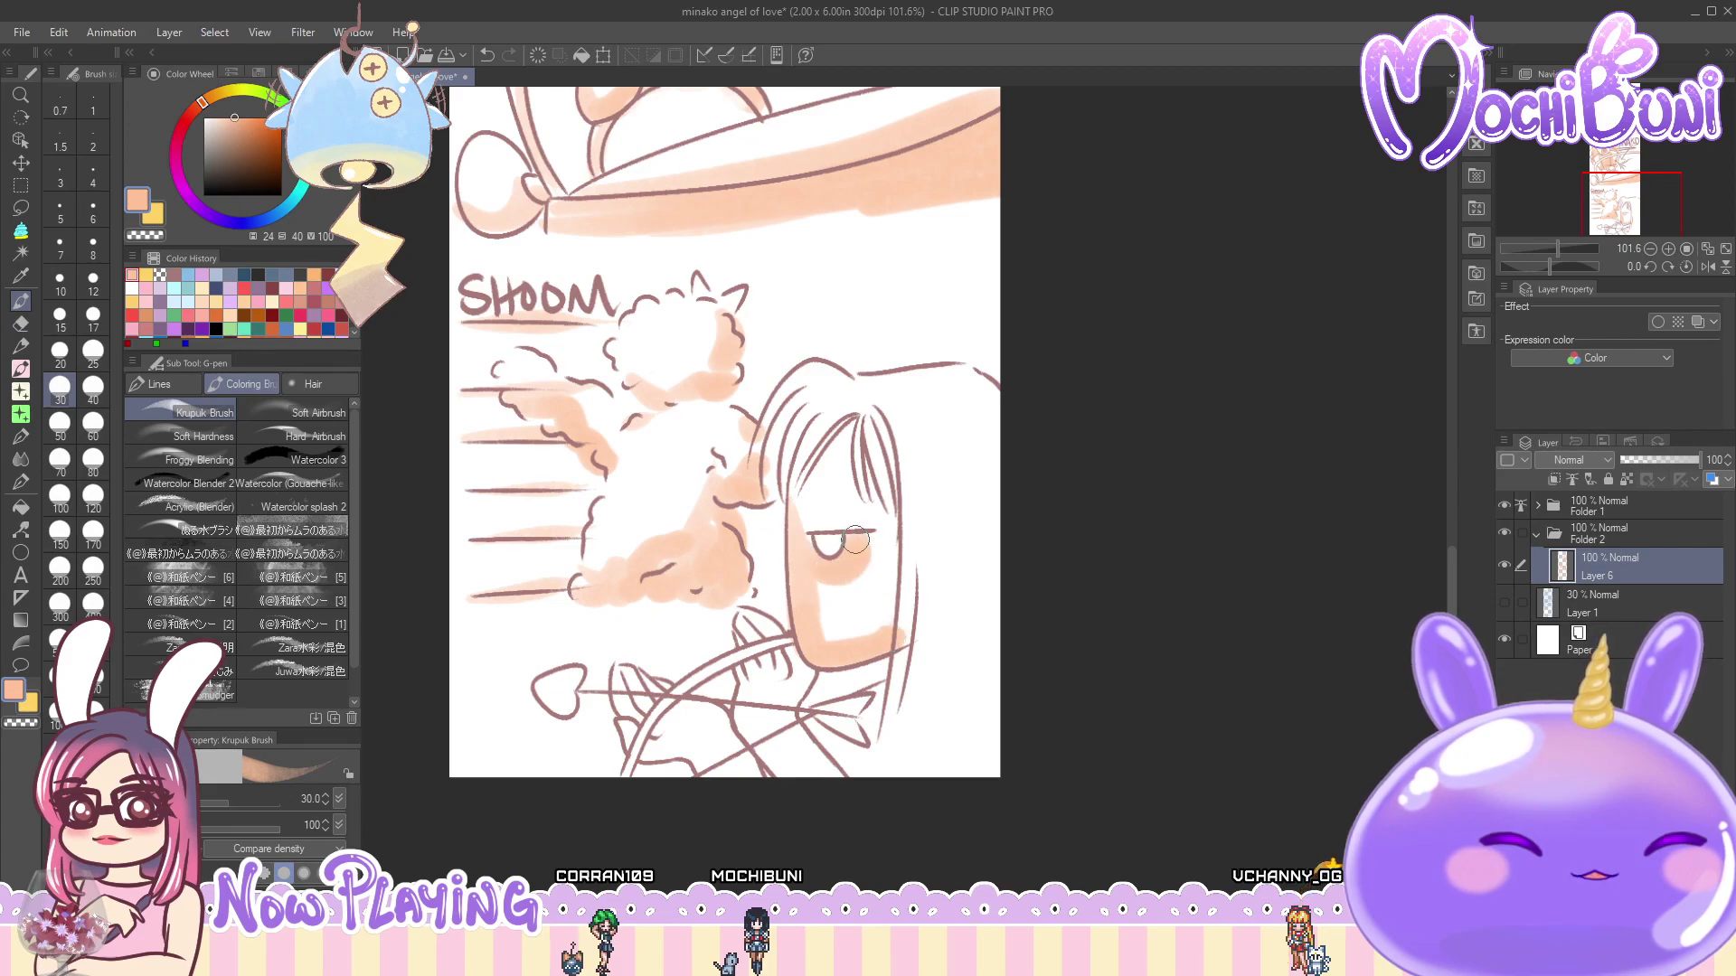
# - Paint the third panel's long-haired figure with a peach face, peach strokes down the hair, and peach hands and arms
pyautogui.moveTo(800, 520)
pyautogui.mouseDown()
pyautogui.moveTo(854, 473)
pyautogui.moveTo(833, 434)
pyautogui.moveTo(769, 487)
pyautogui.moveTo(801, 391)
pyautogui.moveTo(802, 421)
pyautogui.moveTo(867, 425)
pyautogui.moveTo(902, 567)
pyautogui.moveTo(914, 485)
pyautogui.moveTo(909, 710)
pyautogui.mouseUp()
pyautogui.moveTo(946, 519); pyautogui.dragTo(941, 739)
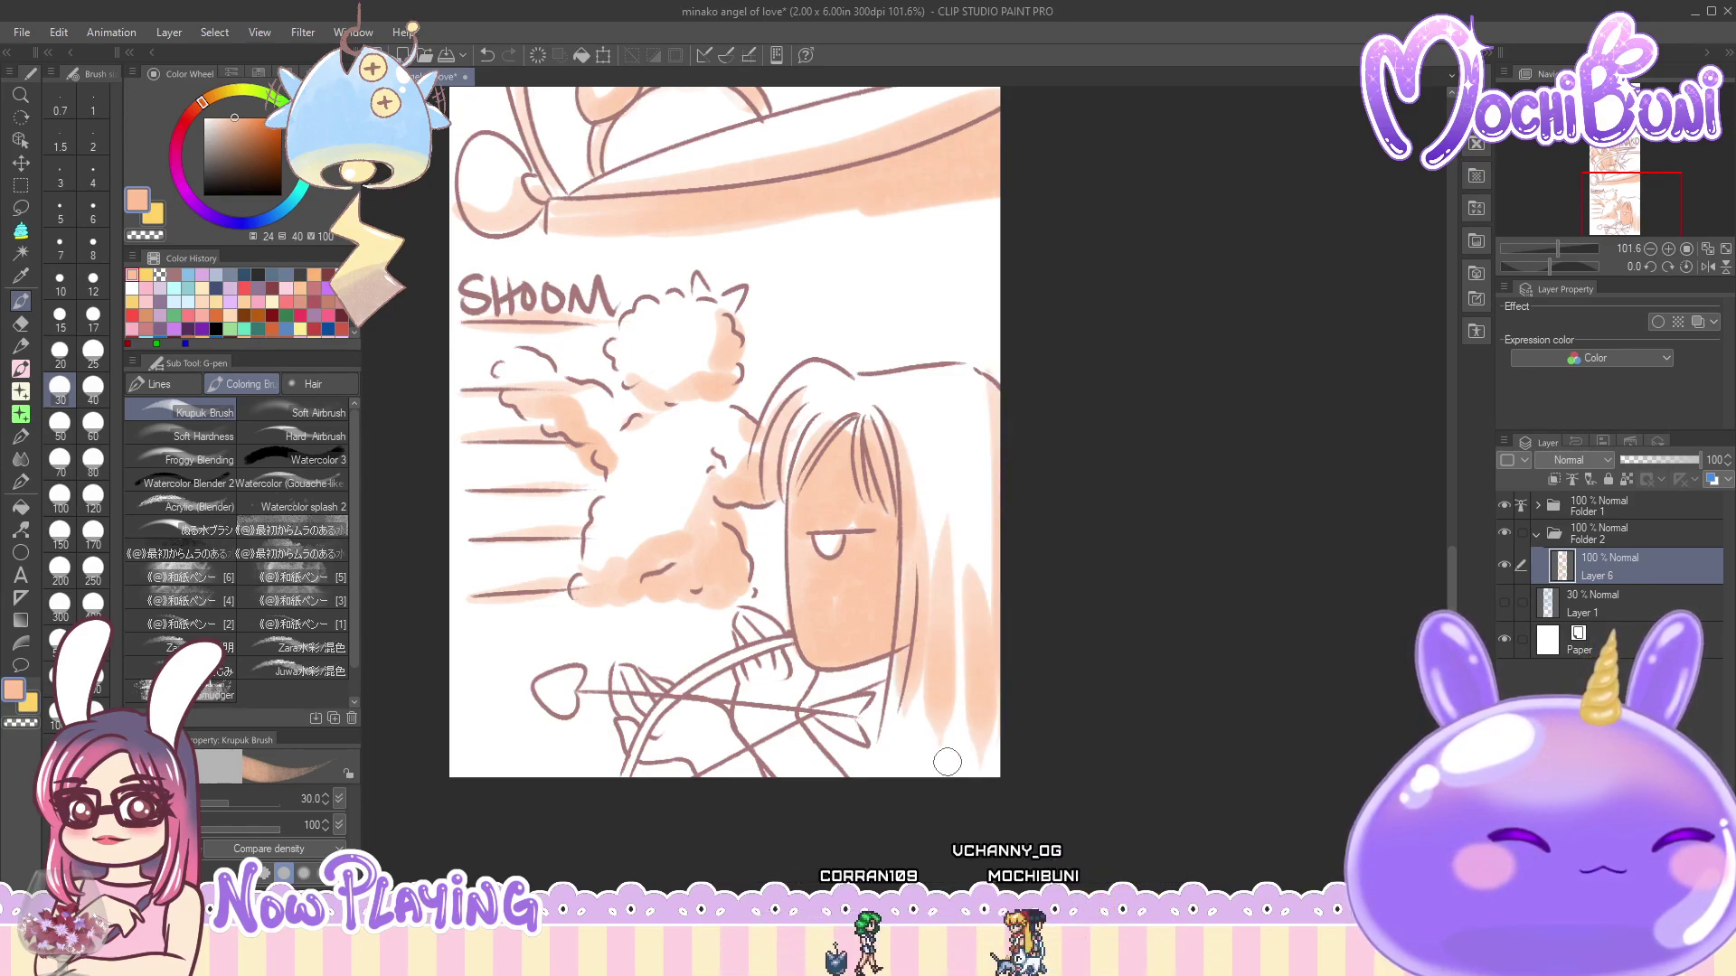
pyautogui.moveTo(614, 679)
pyautogui.mouseDown()
pyautogui.moveTo(651, 698)
pyautogui.moveTo(671, 685)
pyautogui.moveTo(684, 739)
pyautogui.moveTo(665, 737)
pyautogui.moveTo(709, 759)
pyautogui.mouseUp()
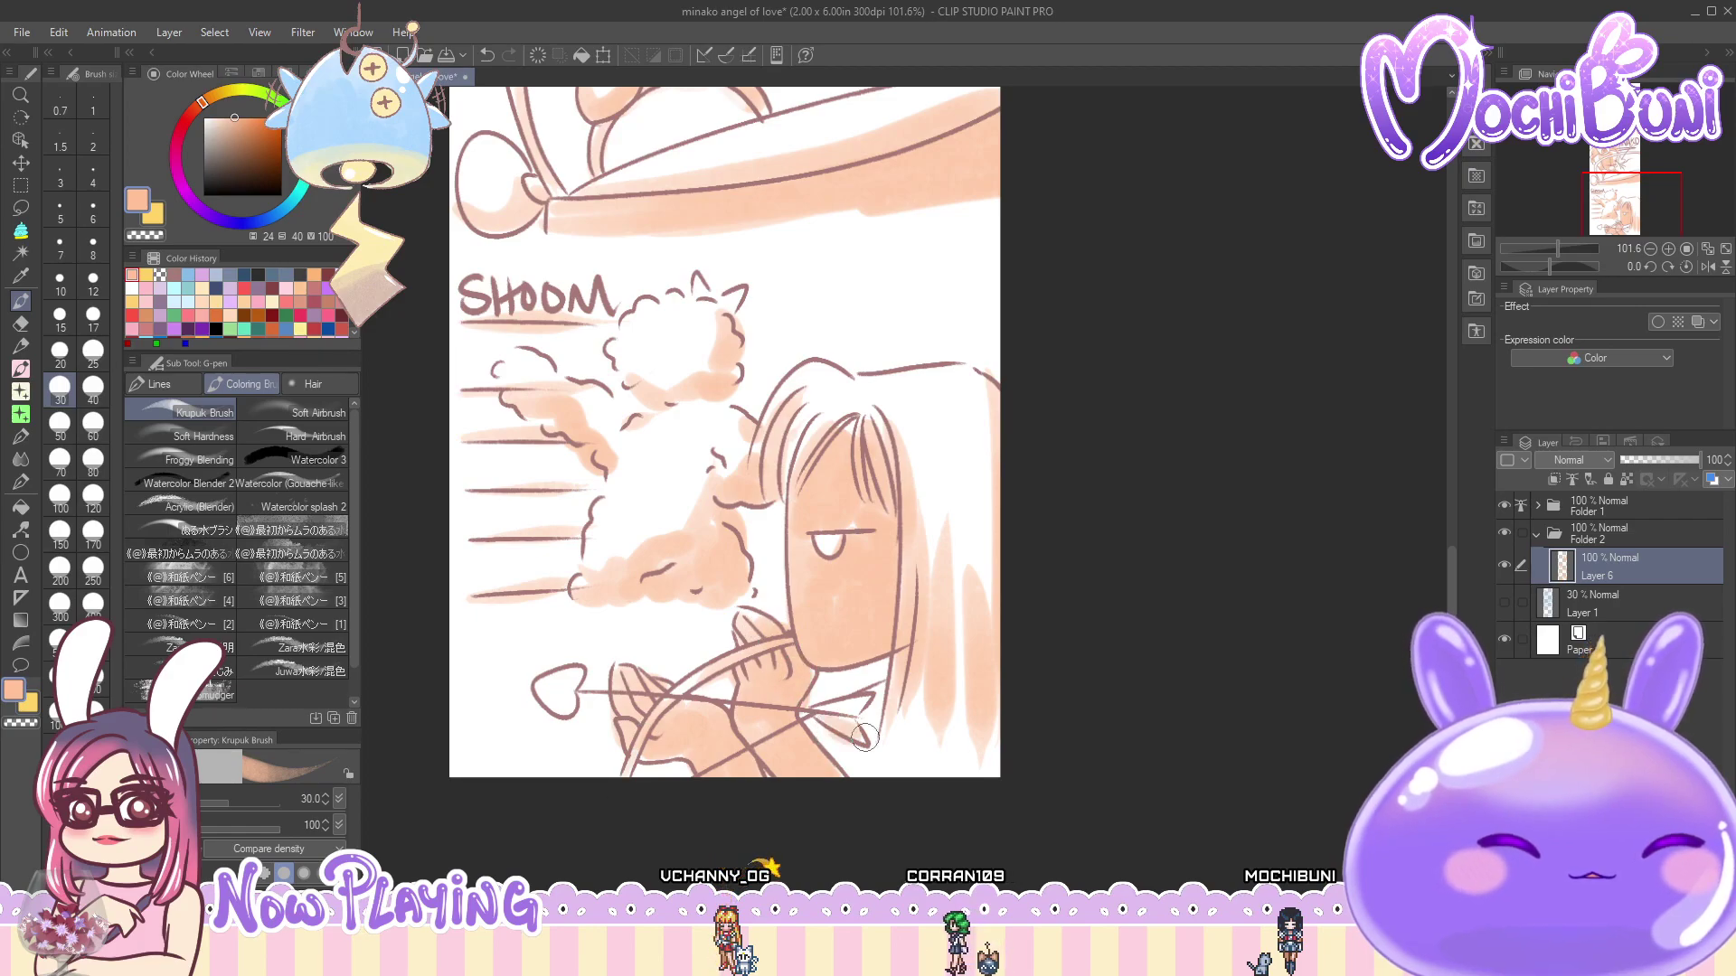
# - Draw a red-brown brow line on Layer 4 with the SU-Cream Pencil at size 5, and clear the peach beneath it on Layer 6
pyautogui.click(1537, 505)
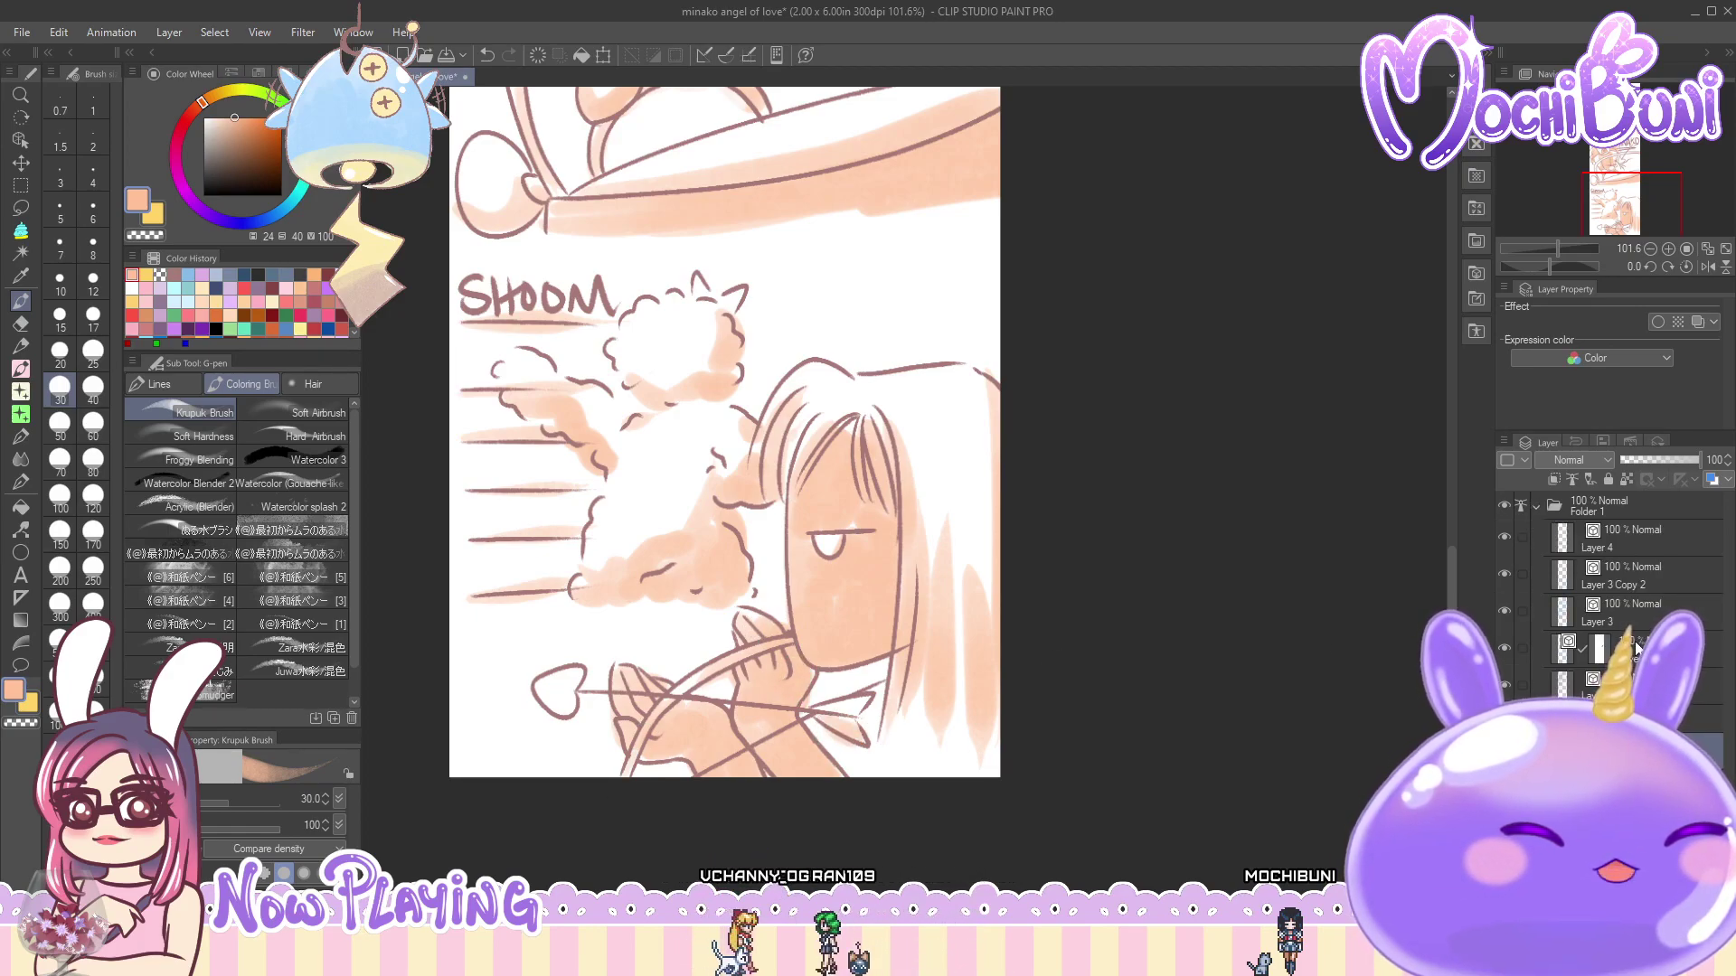
pyautogui.click(1635, 534)
pyautogui.click(174, 275)
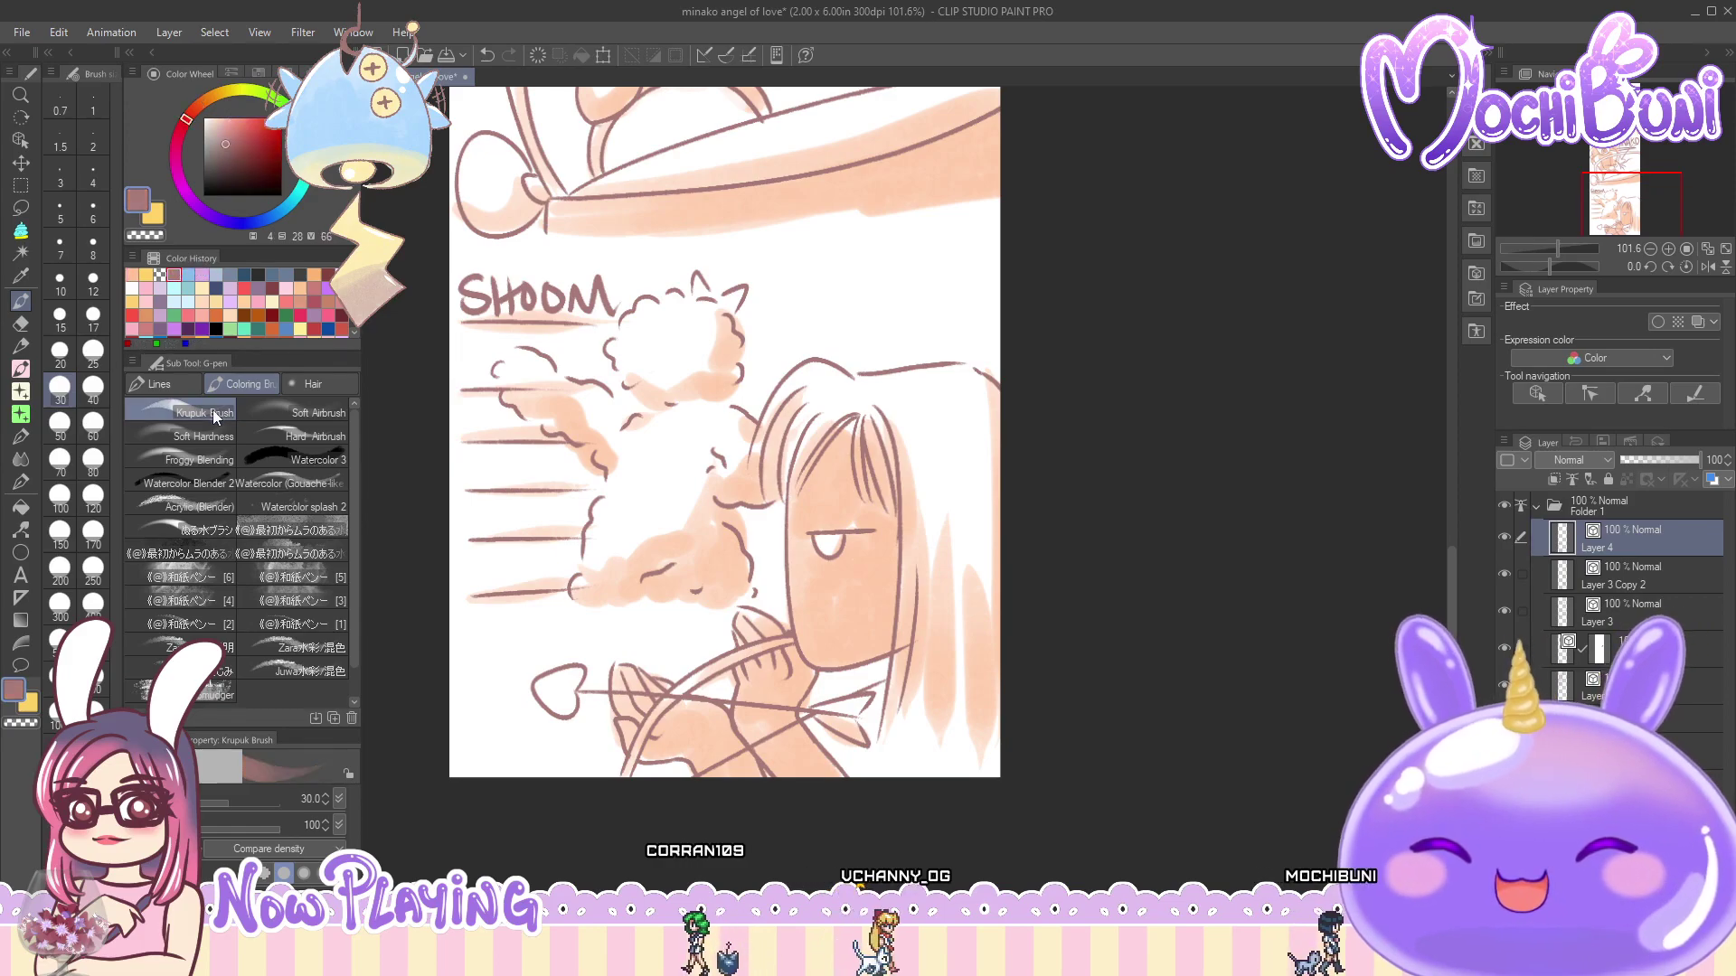
pyautogui.click(202, 374)
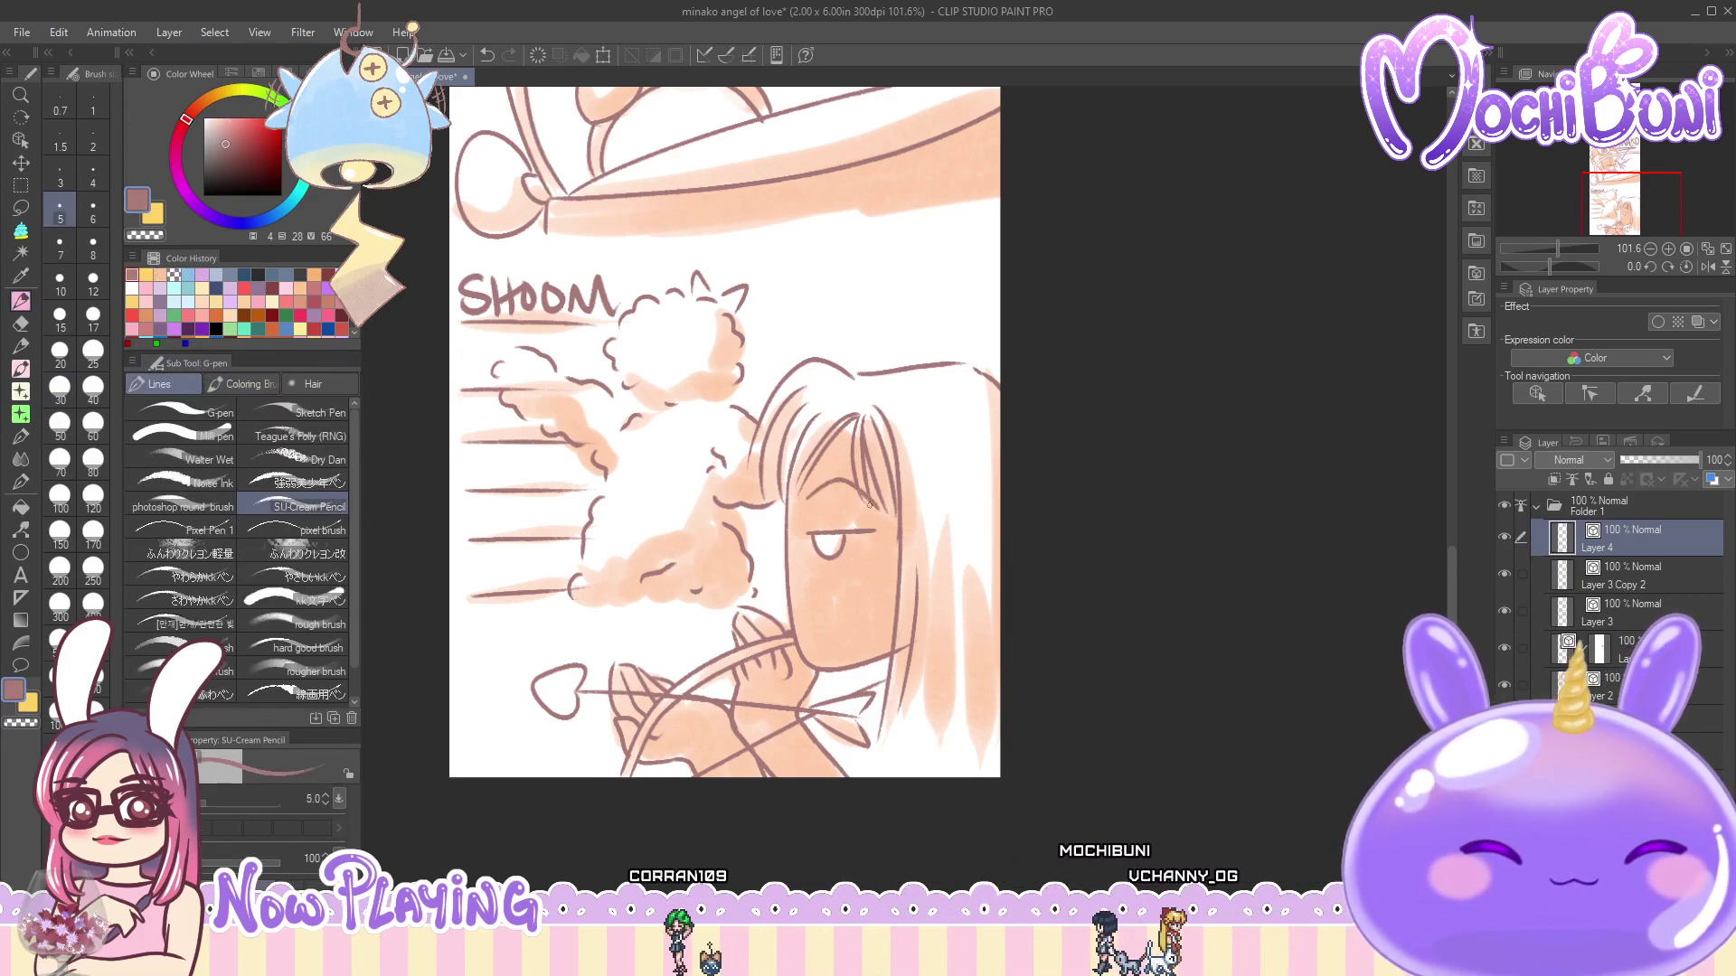
pyautogui.click(1537, 507)
pyautogui.click(1593, 557)
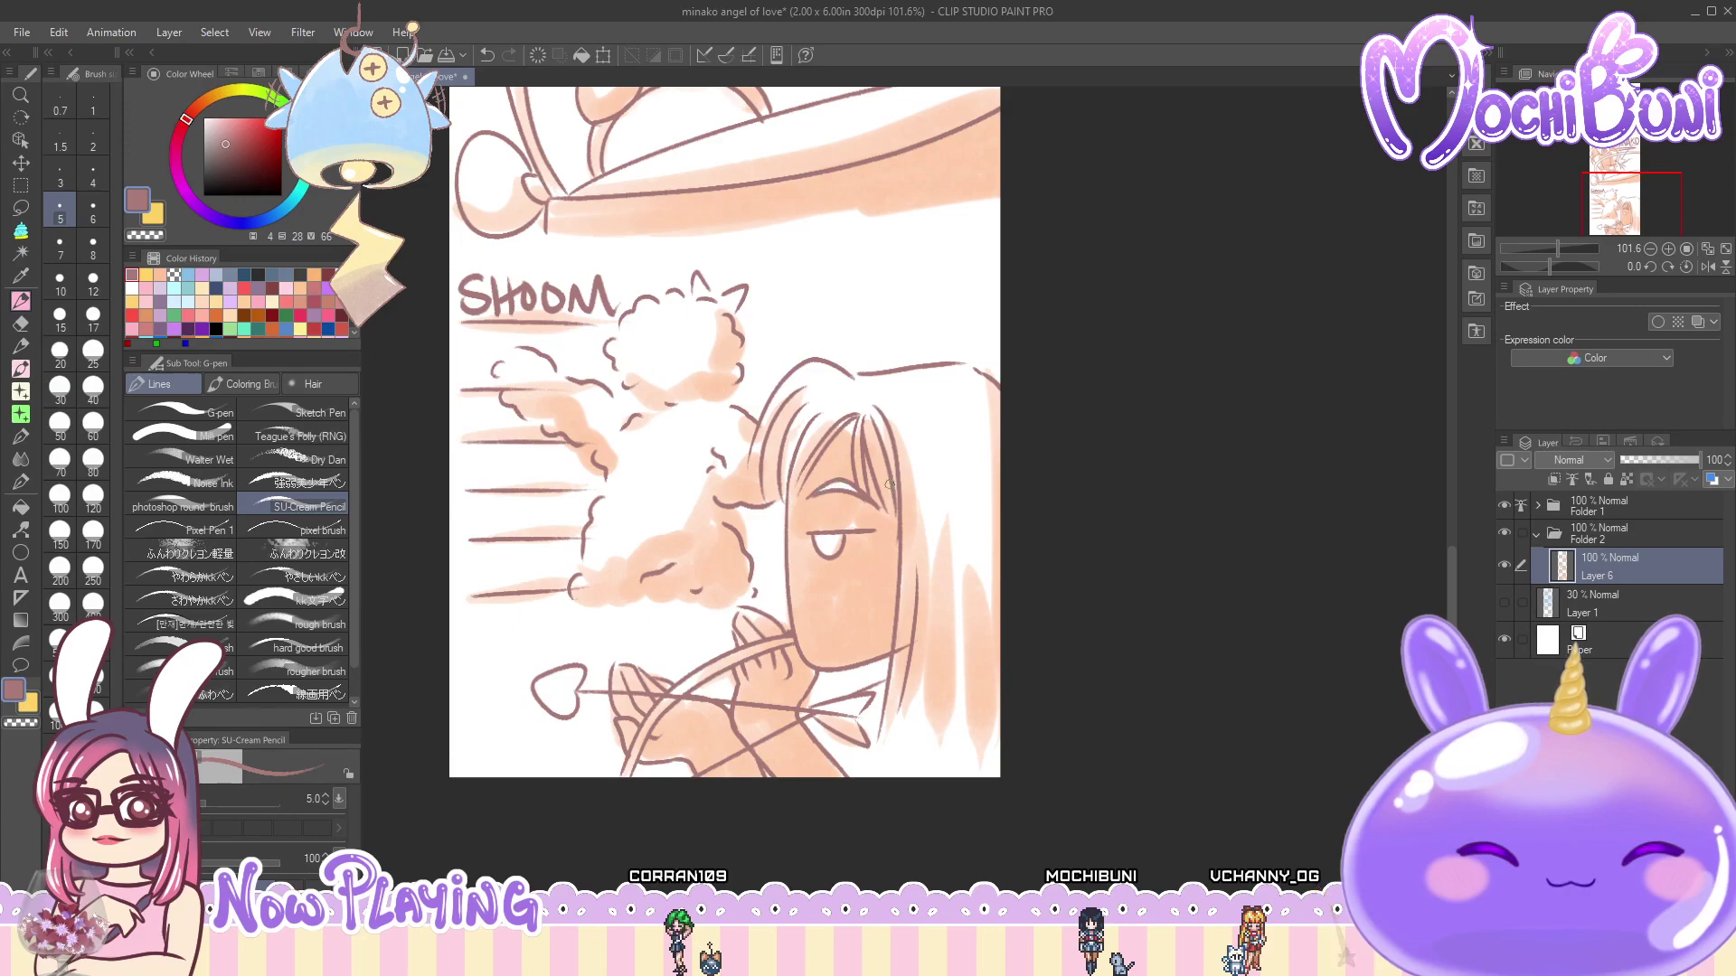
# - Add a new raster layer in Folder 2 and place it beneath Layer 6
pyautogui.moveTo(1448, 568); pyautogui.dragTo(1464, 390)
pyautogui.moveTo(1229, 654); pyautogui.dragTo(1174, 721)
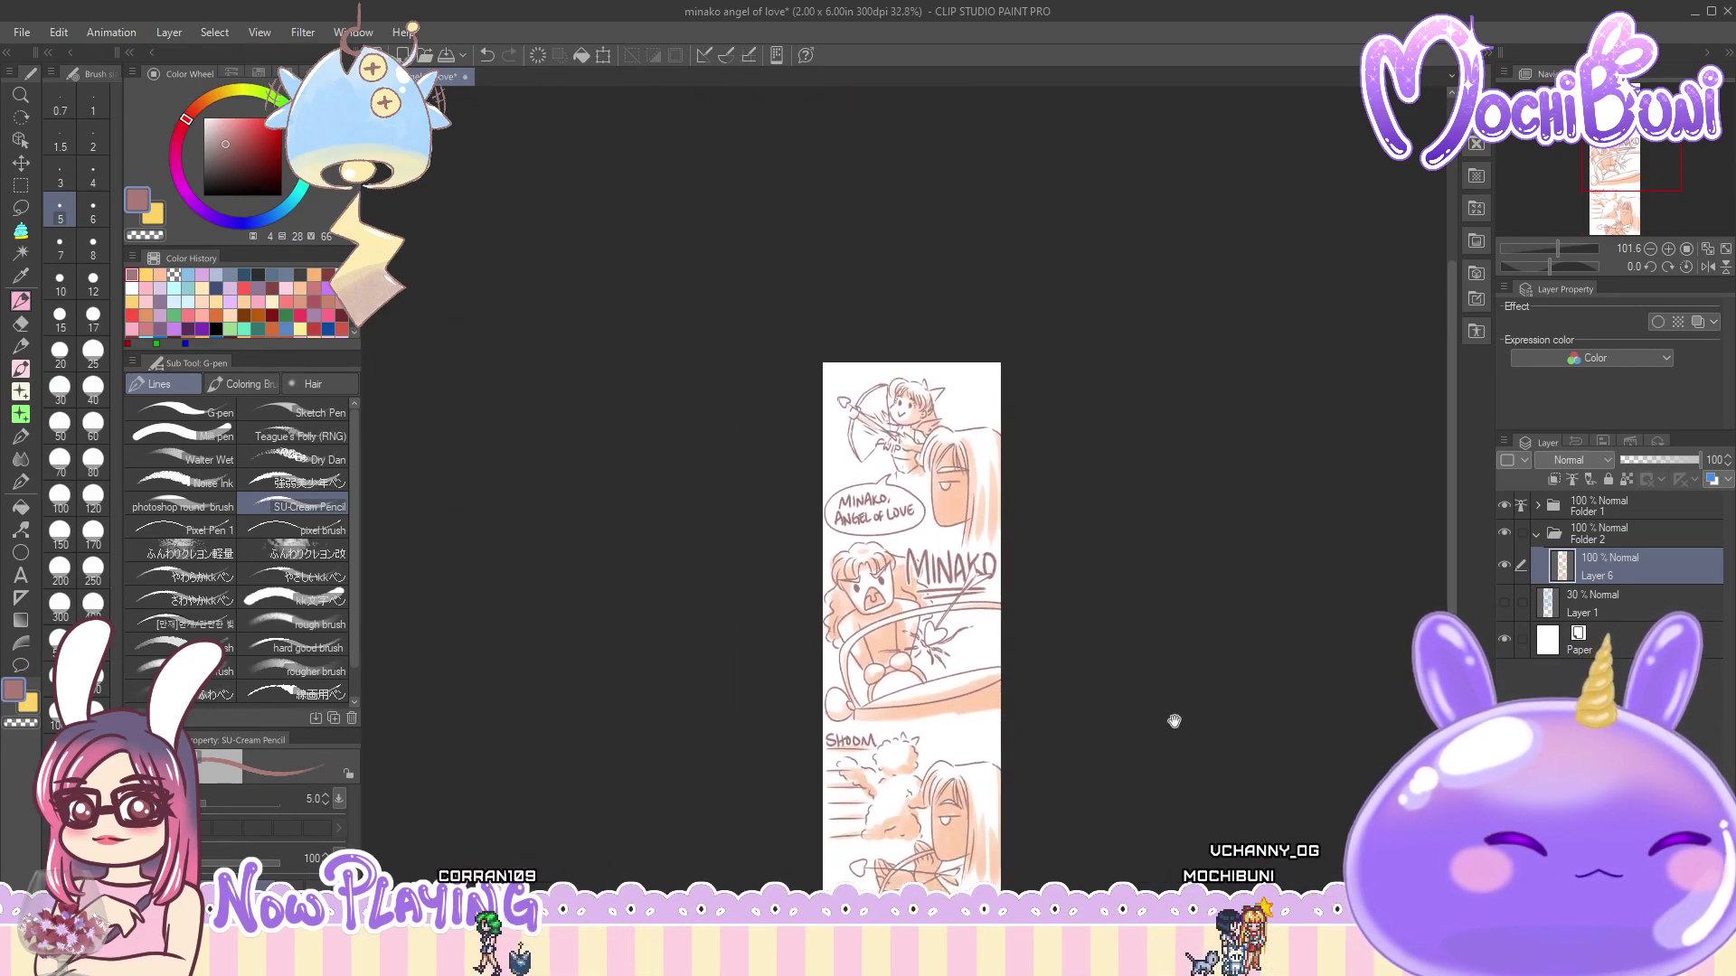
pyautogui.scroll(2, 1132, 598)
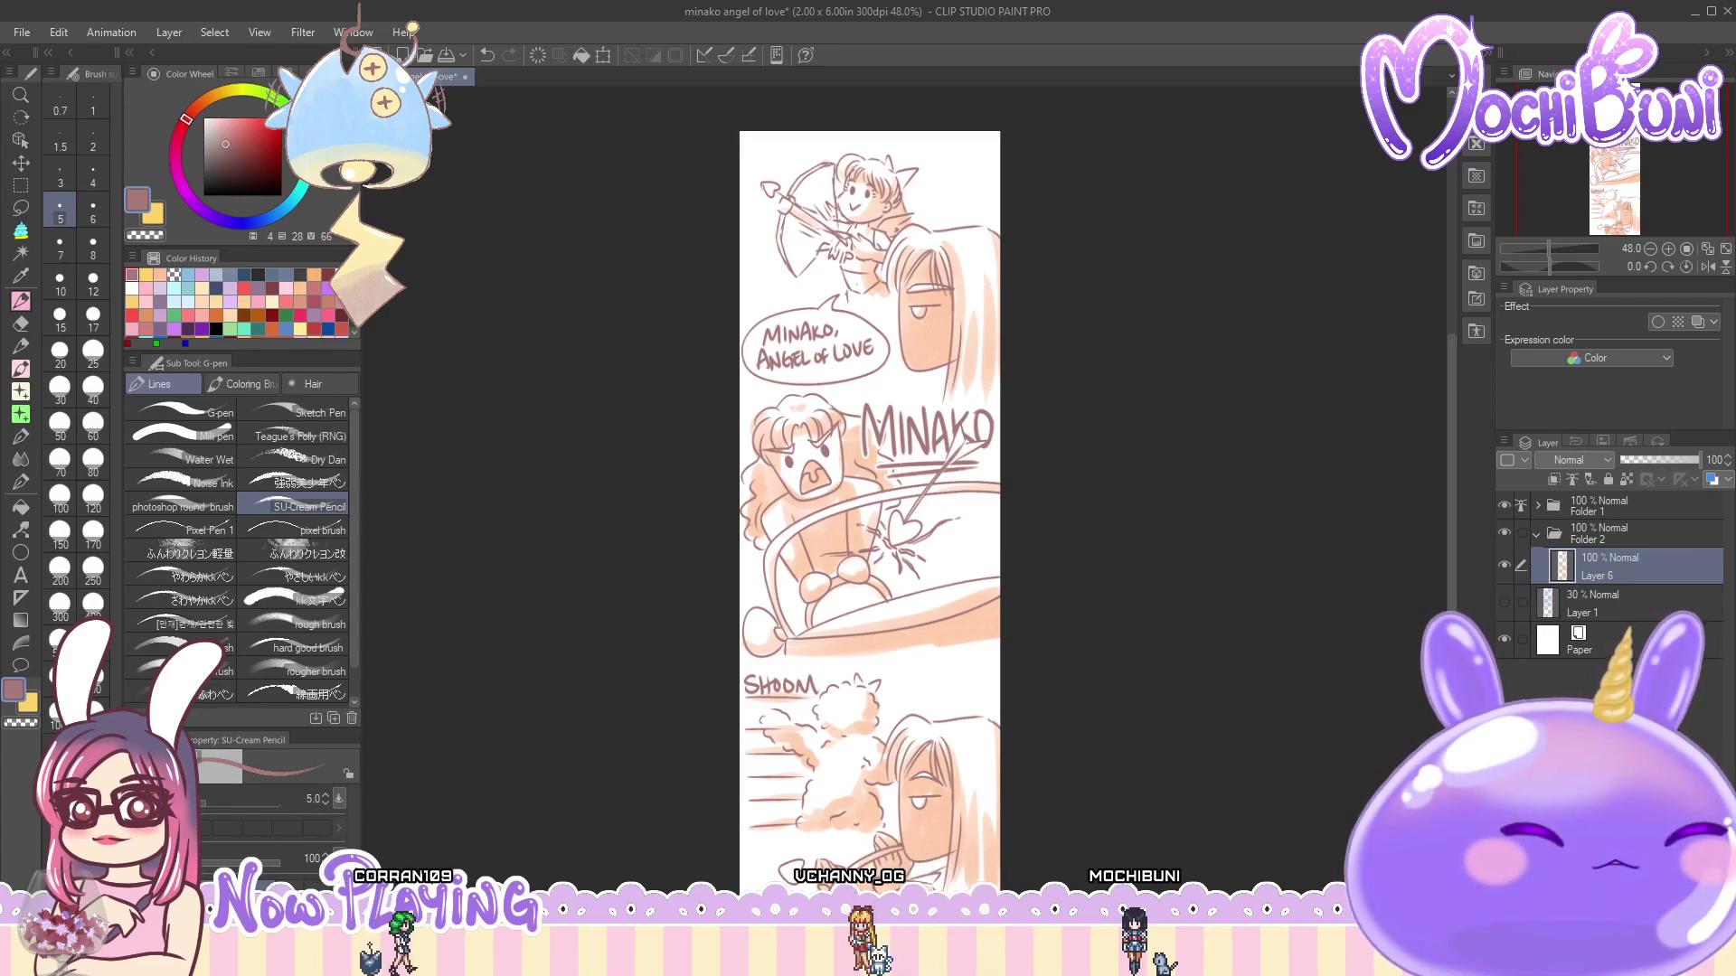
pyautogui.hotkey('ctrl', 'shift', 'n')
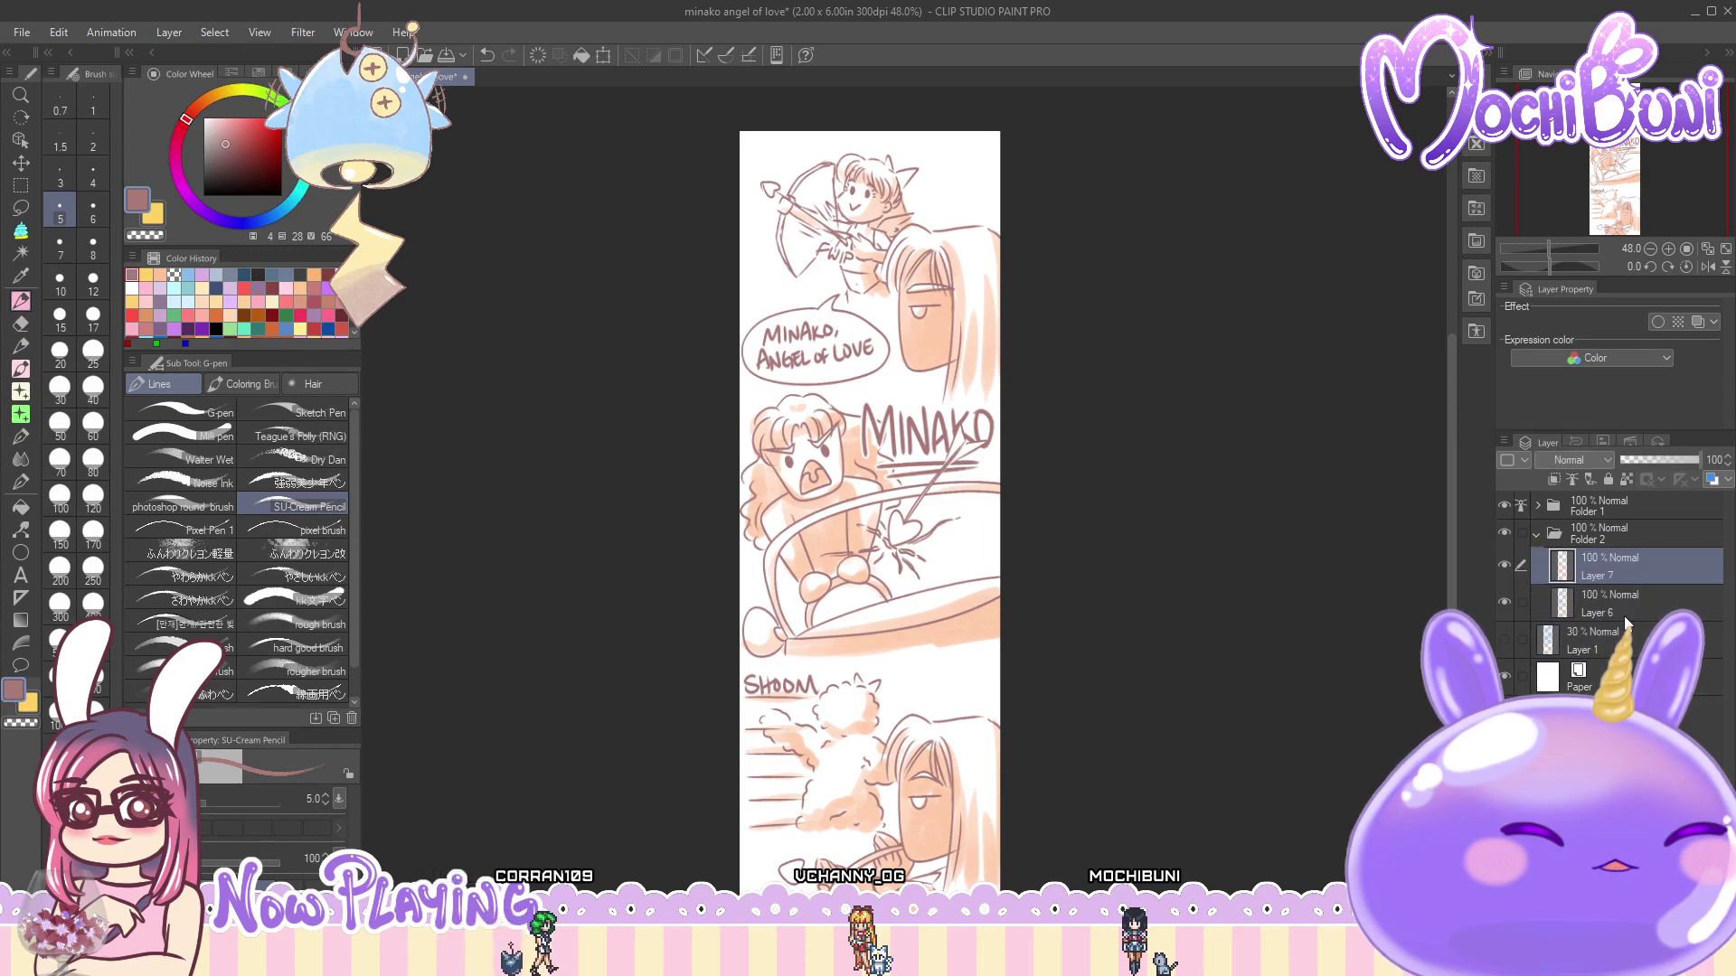
pyautogui.moveTo(1615, 615); pyautogui.dragTo(1624, 602)
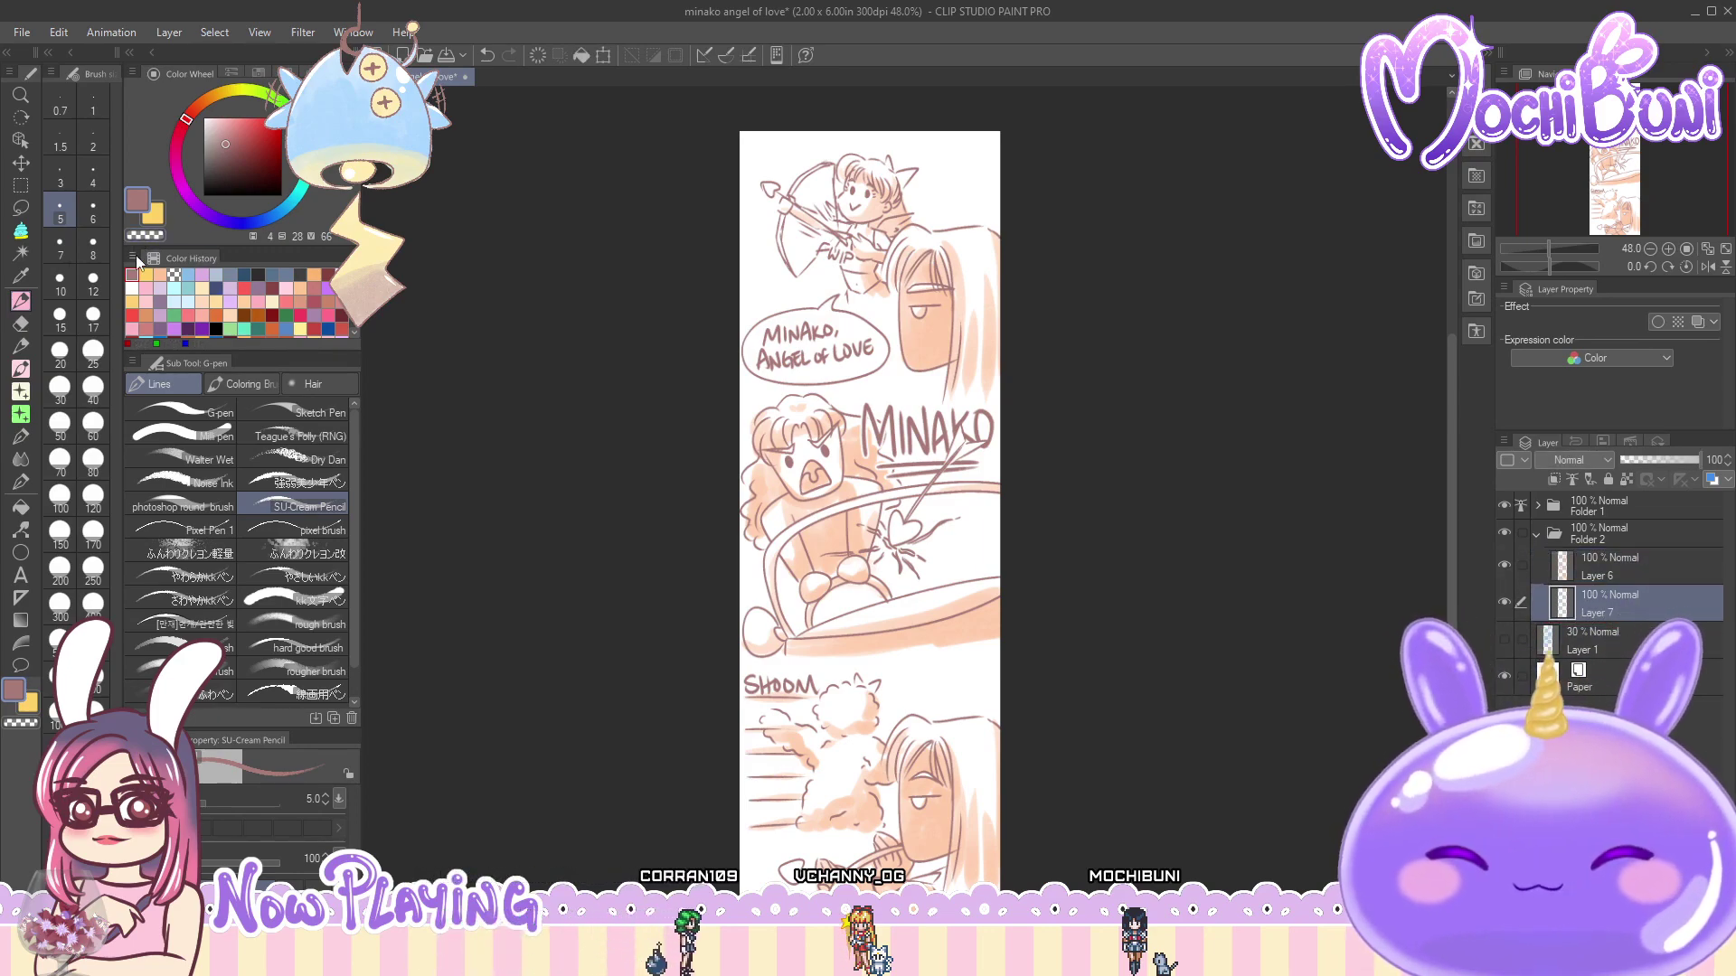
# - Paint the background of all three panels pale yellow on Layer 7 with the Krupuk Brush at size 70
pyautogui.click(237, 124)
pyautogui.moveTo(234, 119); pyautogui.dragTo(228, 100)
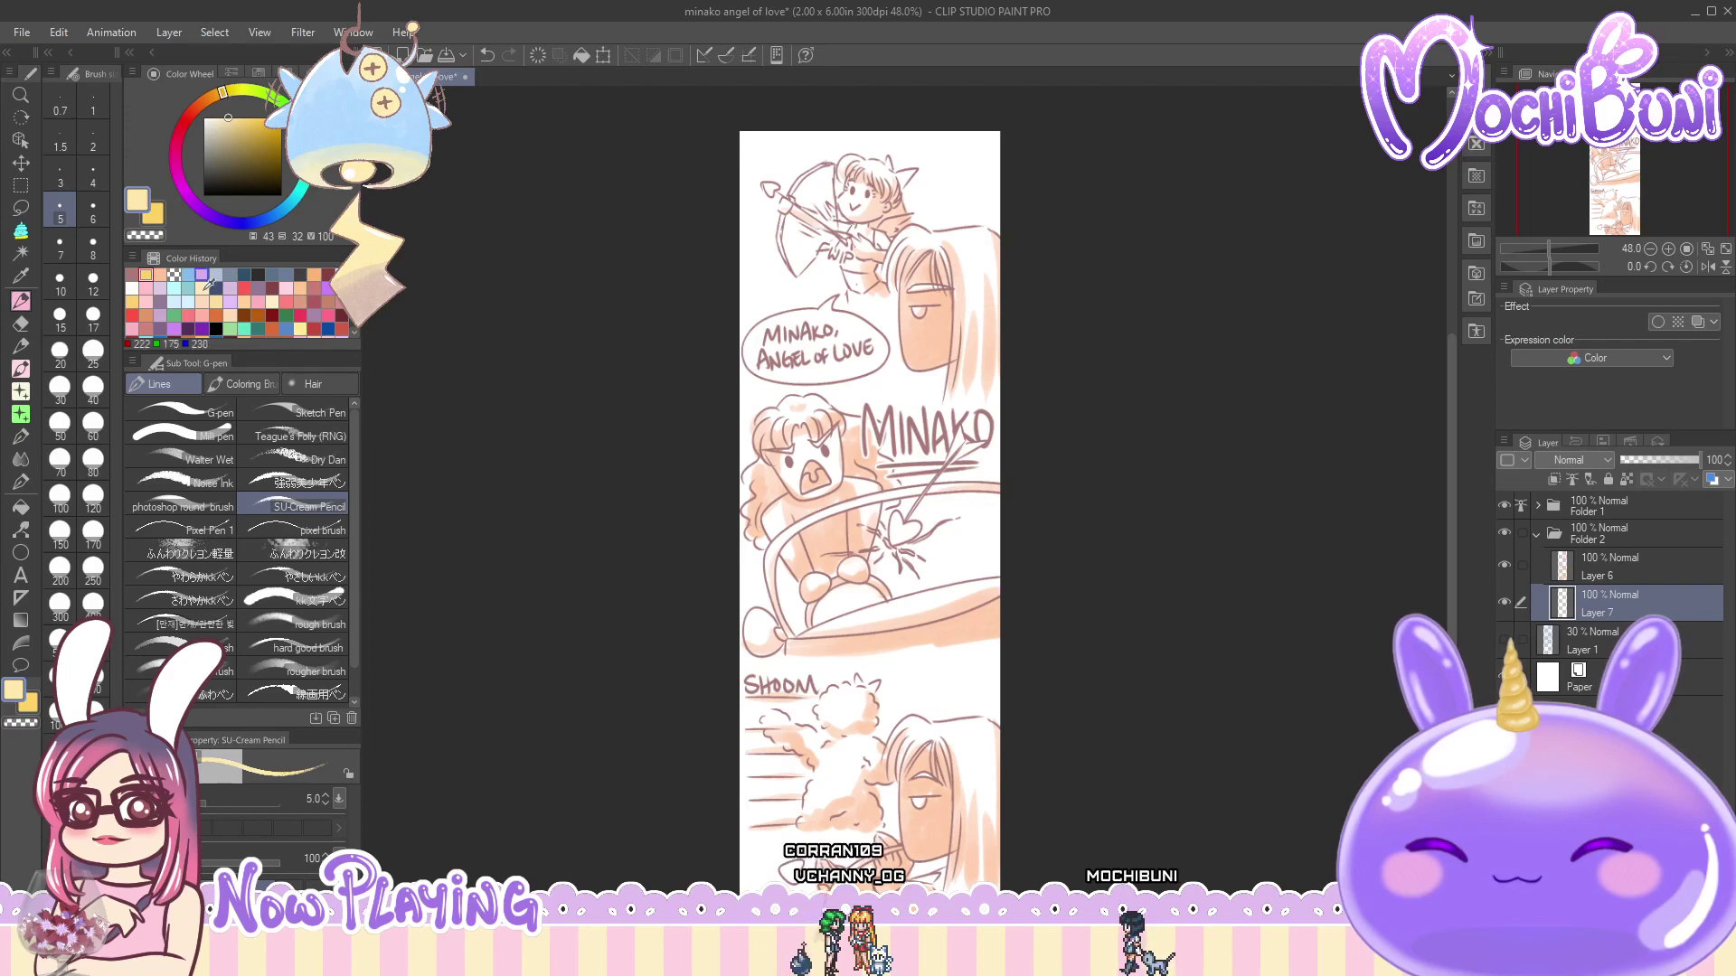
pyautogui.click(222, 383)
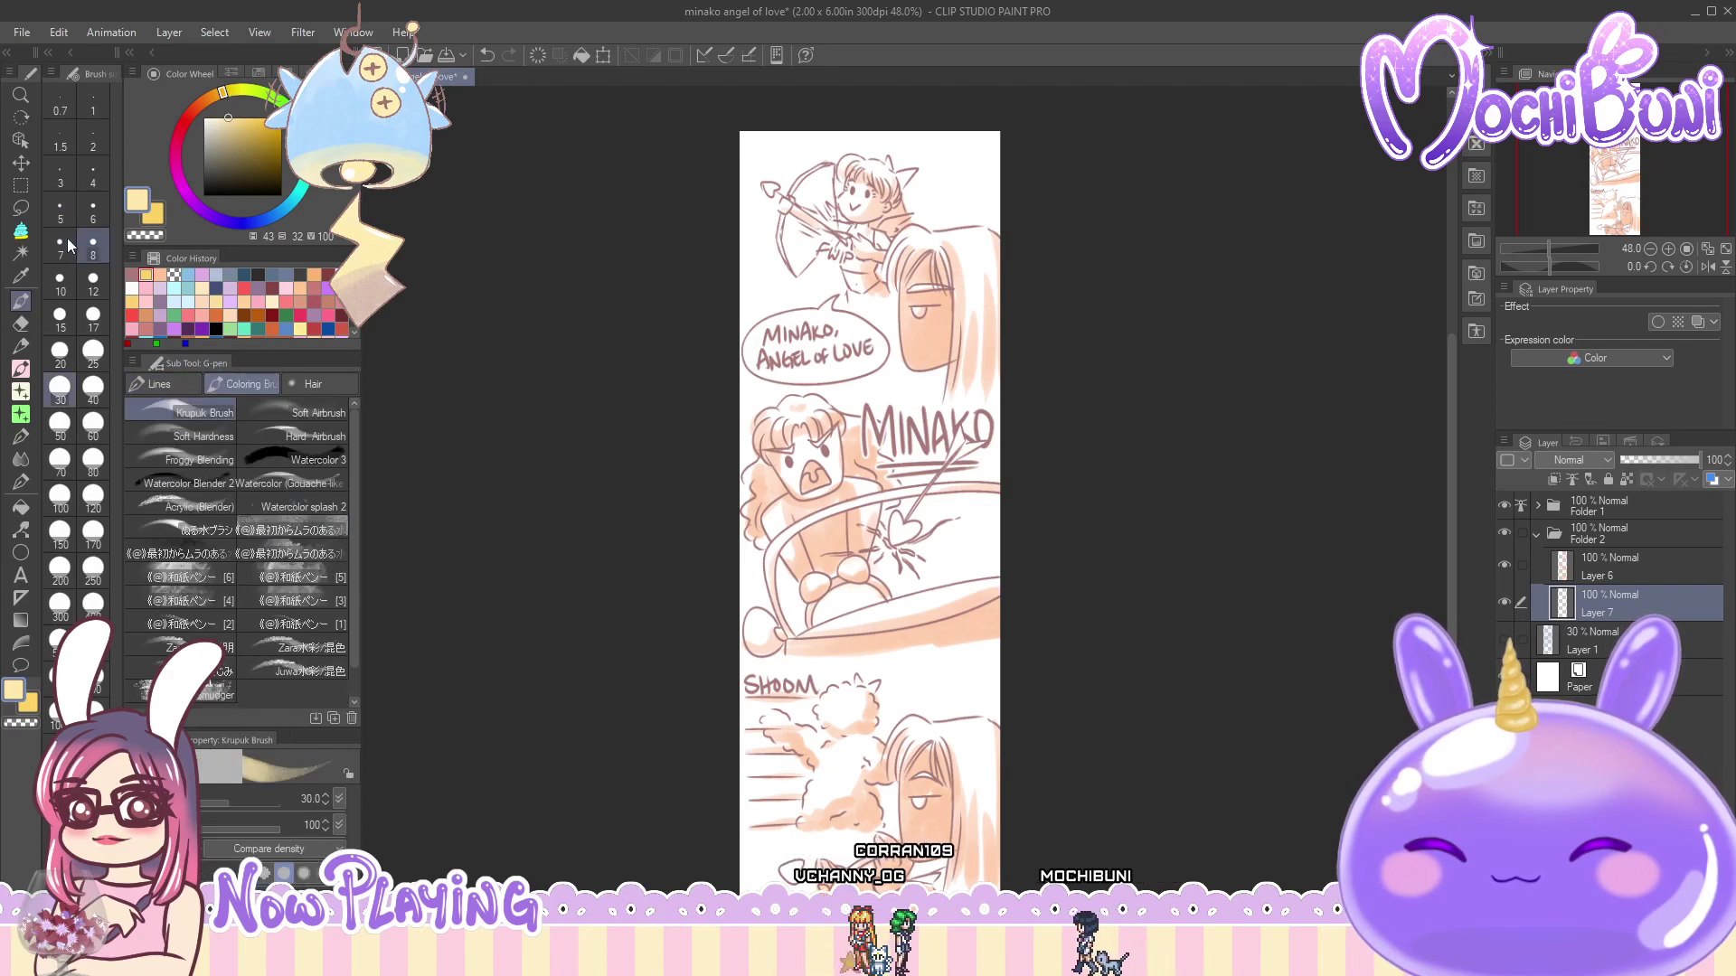
pyautogui.click(60, 460)
pyautogui.moveTo(759, 143)
pyautogui.mouseDown()
pyautogui.moveTo(796, 170)
pyautogui.moveTo(766, 165)
pyautogui.moveTo(752, 271)
pyautogui.moveTo(800, 244)
pyautogui.mouseUp()
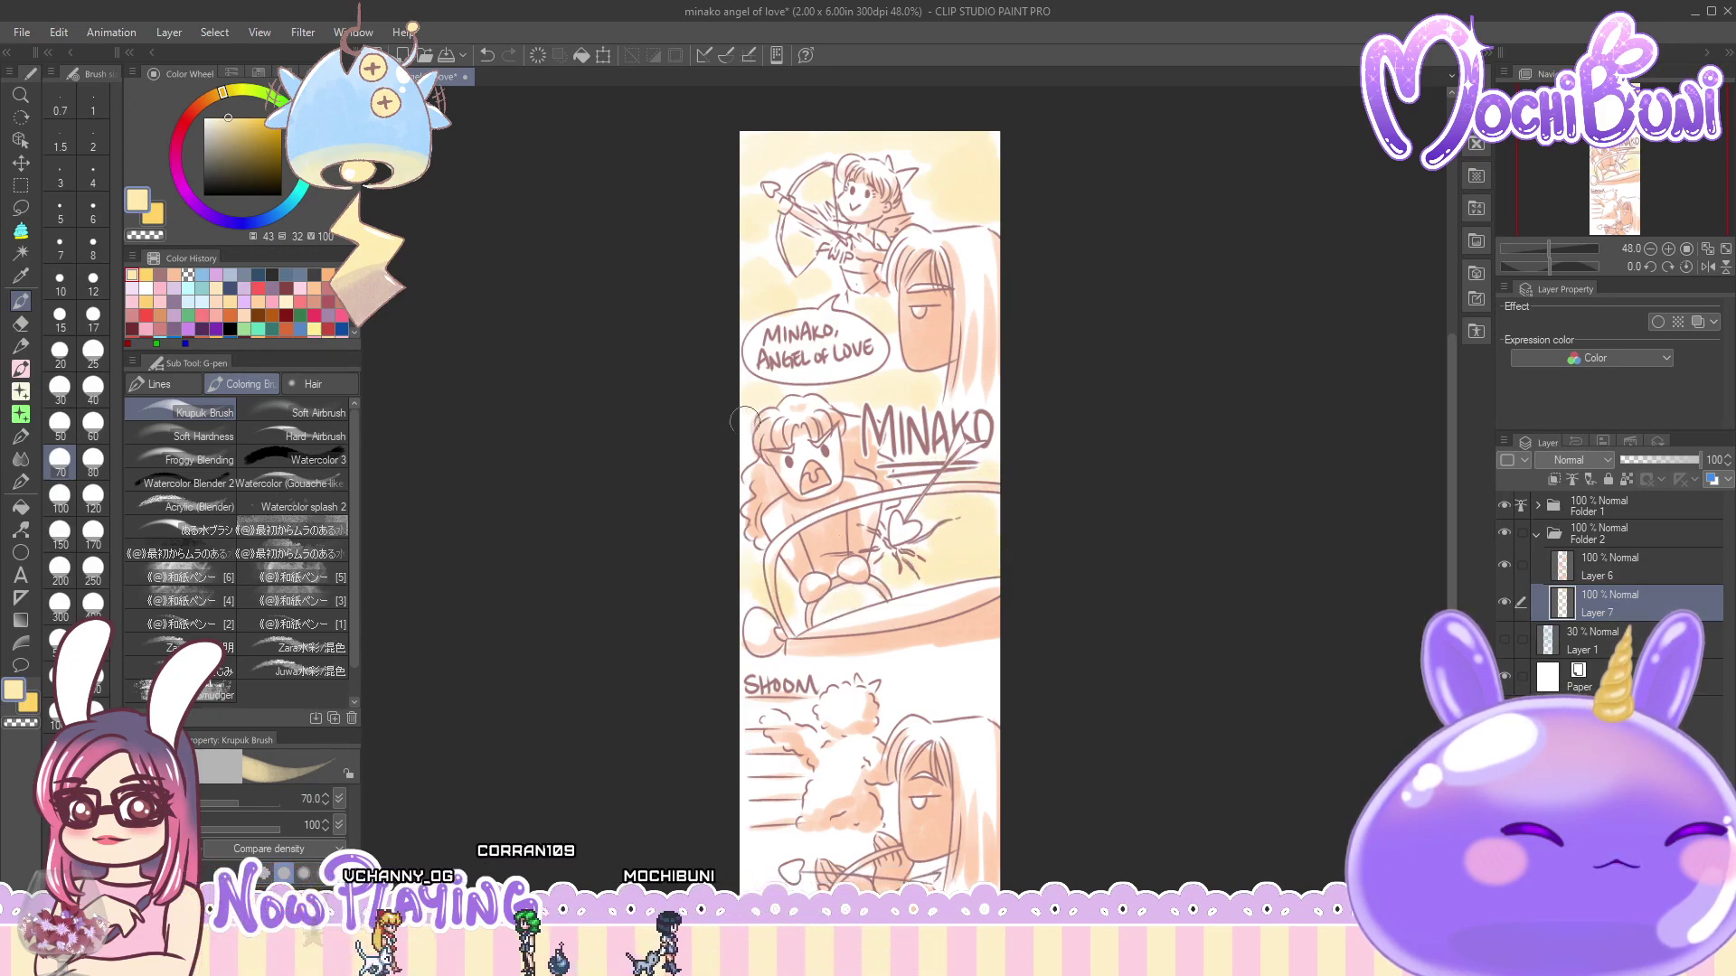
pyautogui.moveTo(1450, 470); pyautogui.dragTo(1457, 568)
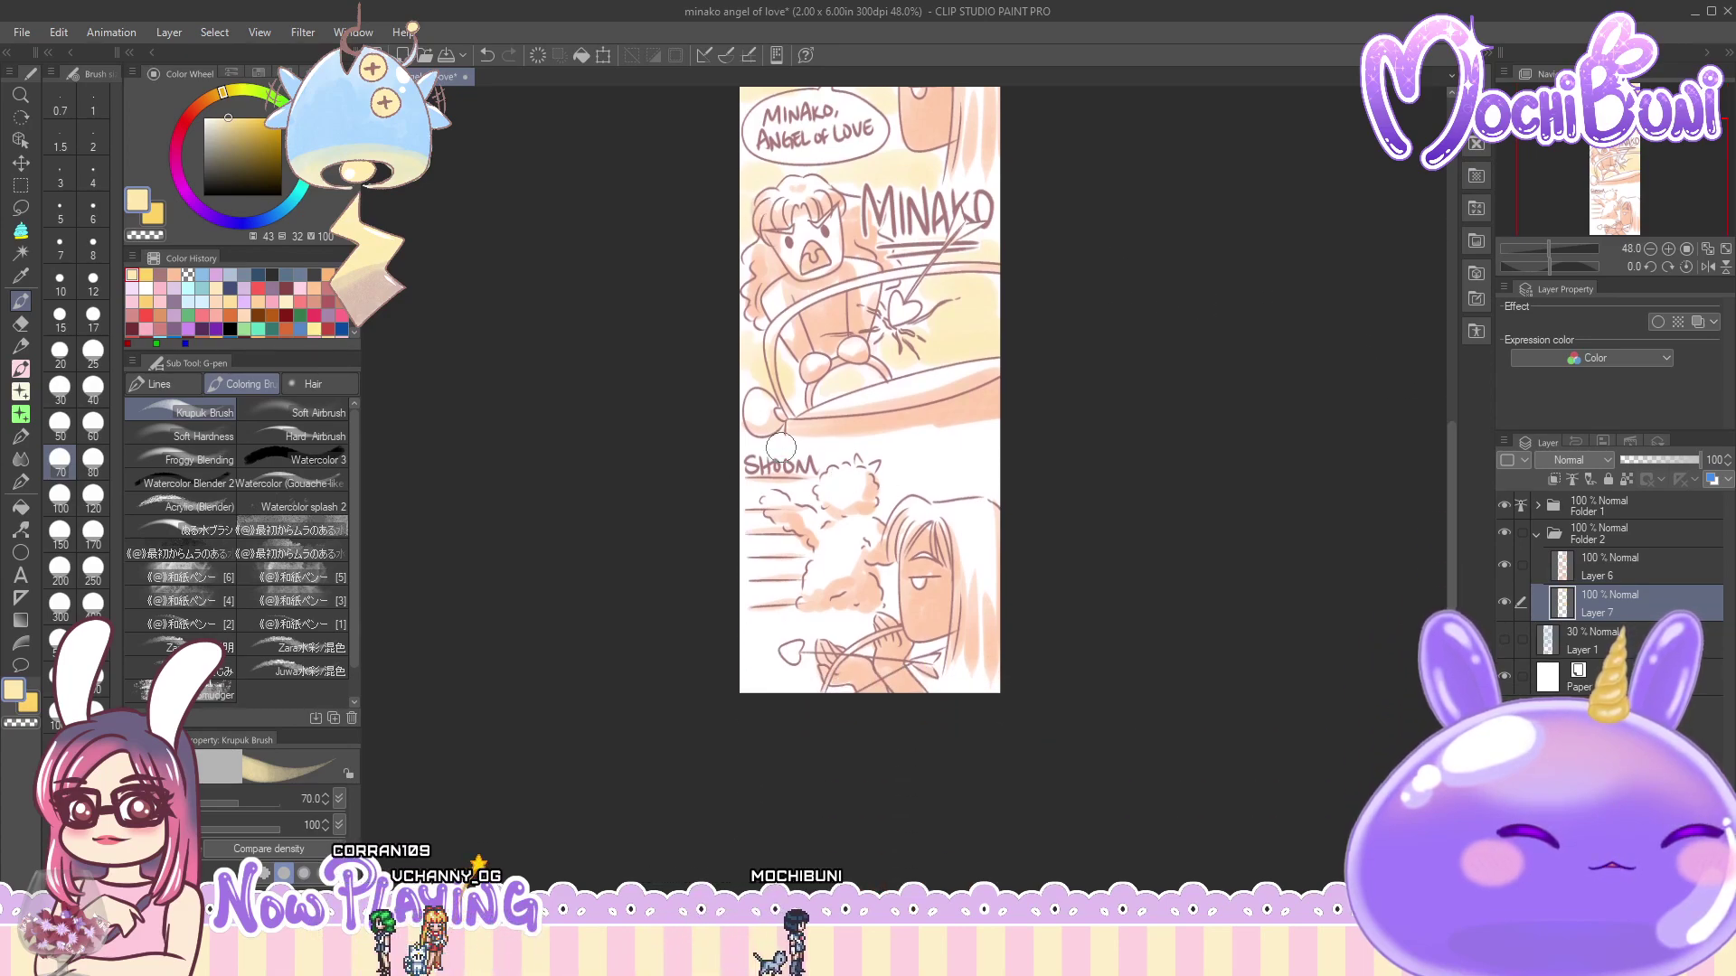
pyautogui.moveTo(800, 448); pyautogui.dragTo(958, 456)
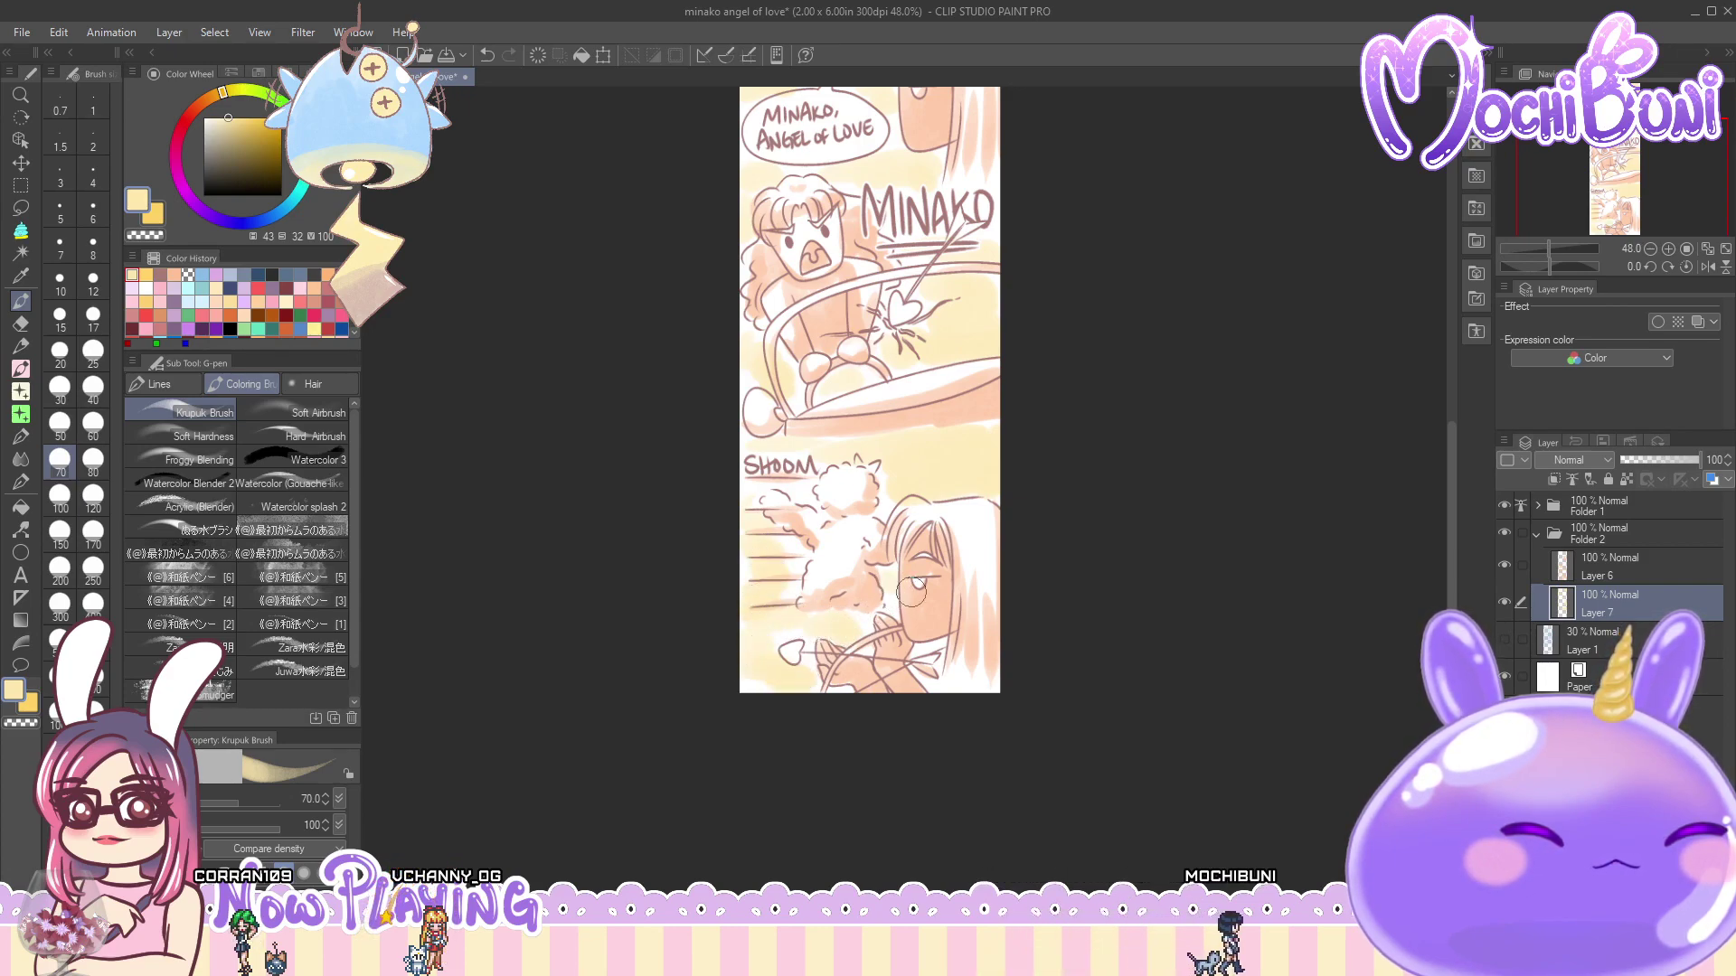
# - Add a new raster layer above Layer 6 and set the Krupuk Brush to a coral red at size 20
pyautogui.click(1640, 560)
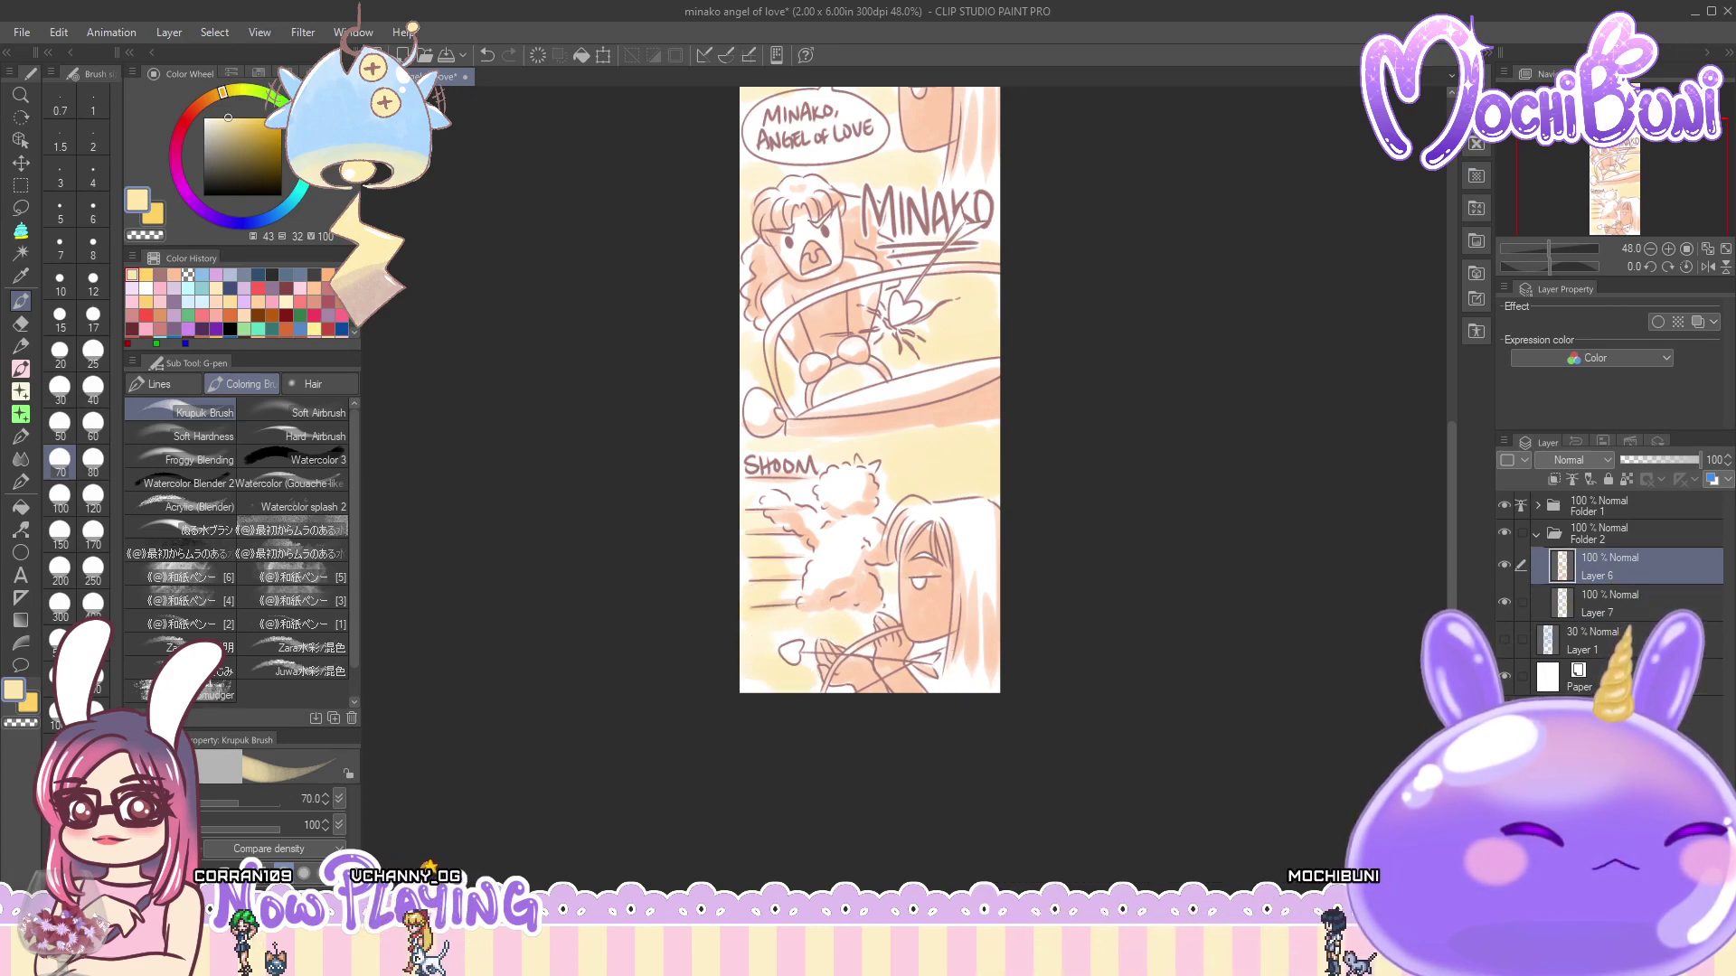
pyautogui.hotkey('ctrl', 'shift', 'n')
pyautogui.click(146, 316)
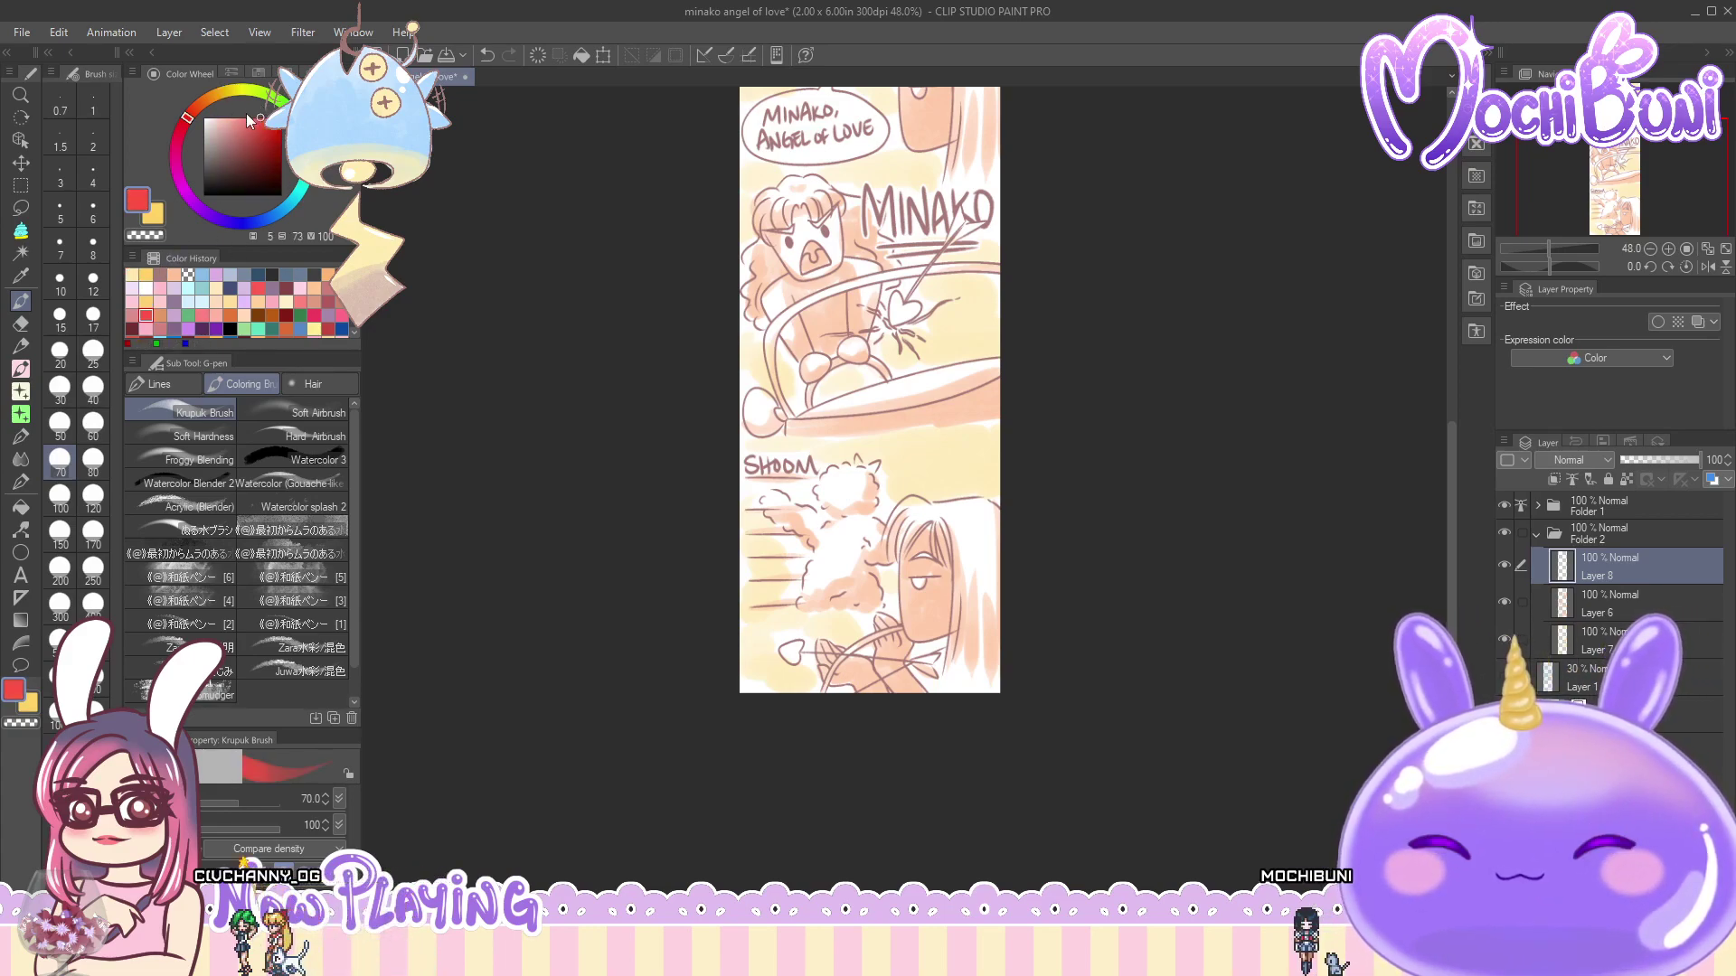
pyautogui.click(59, 354)
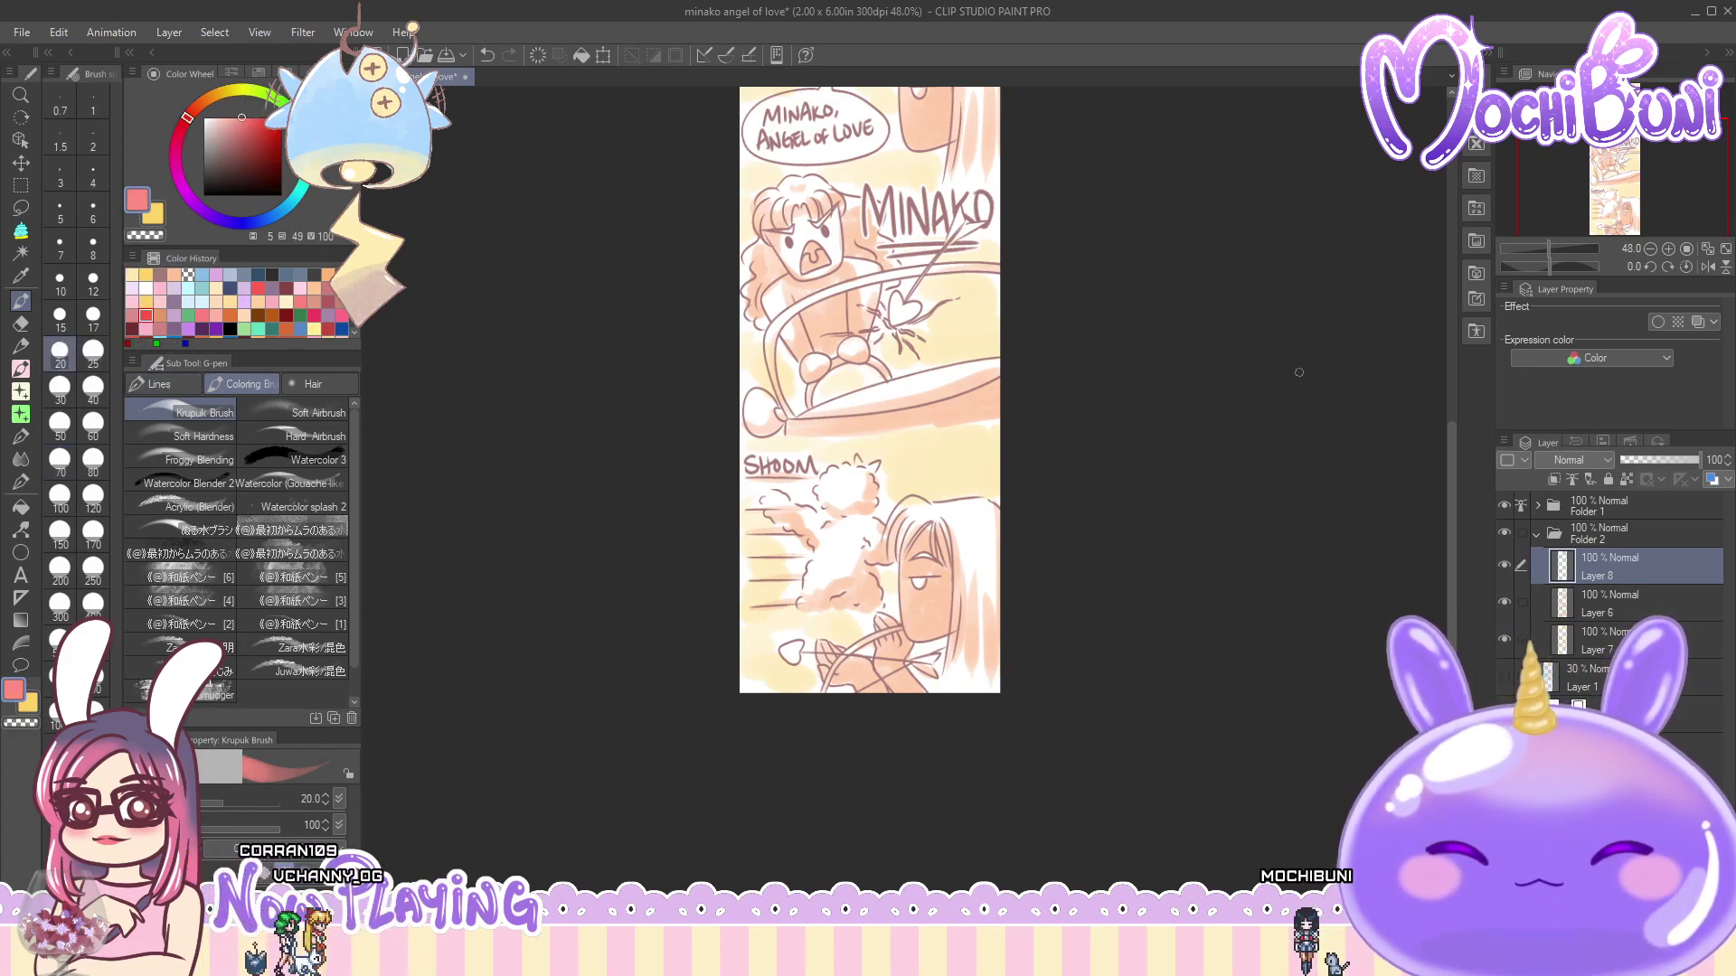
# - Paint the archer's hair bow, the heart arrowhead and the second panel's impact heart coral red on Layer 8
pyautogui.moveTo(1453, 441); pyautogui.dragTo(1470, 312)
pyautogui.scroll(3, 1000, 362)
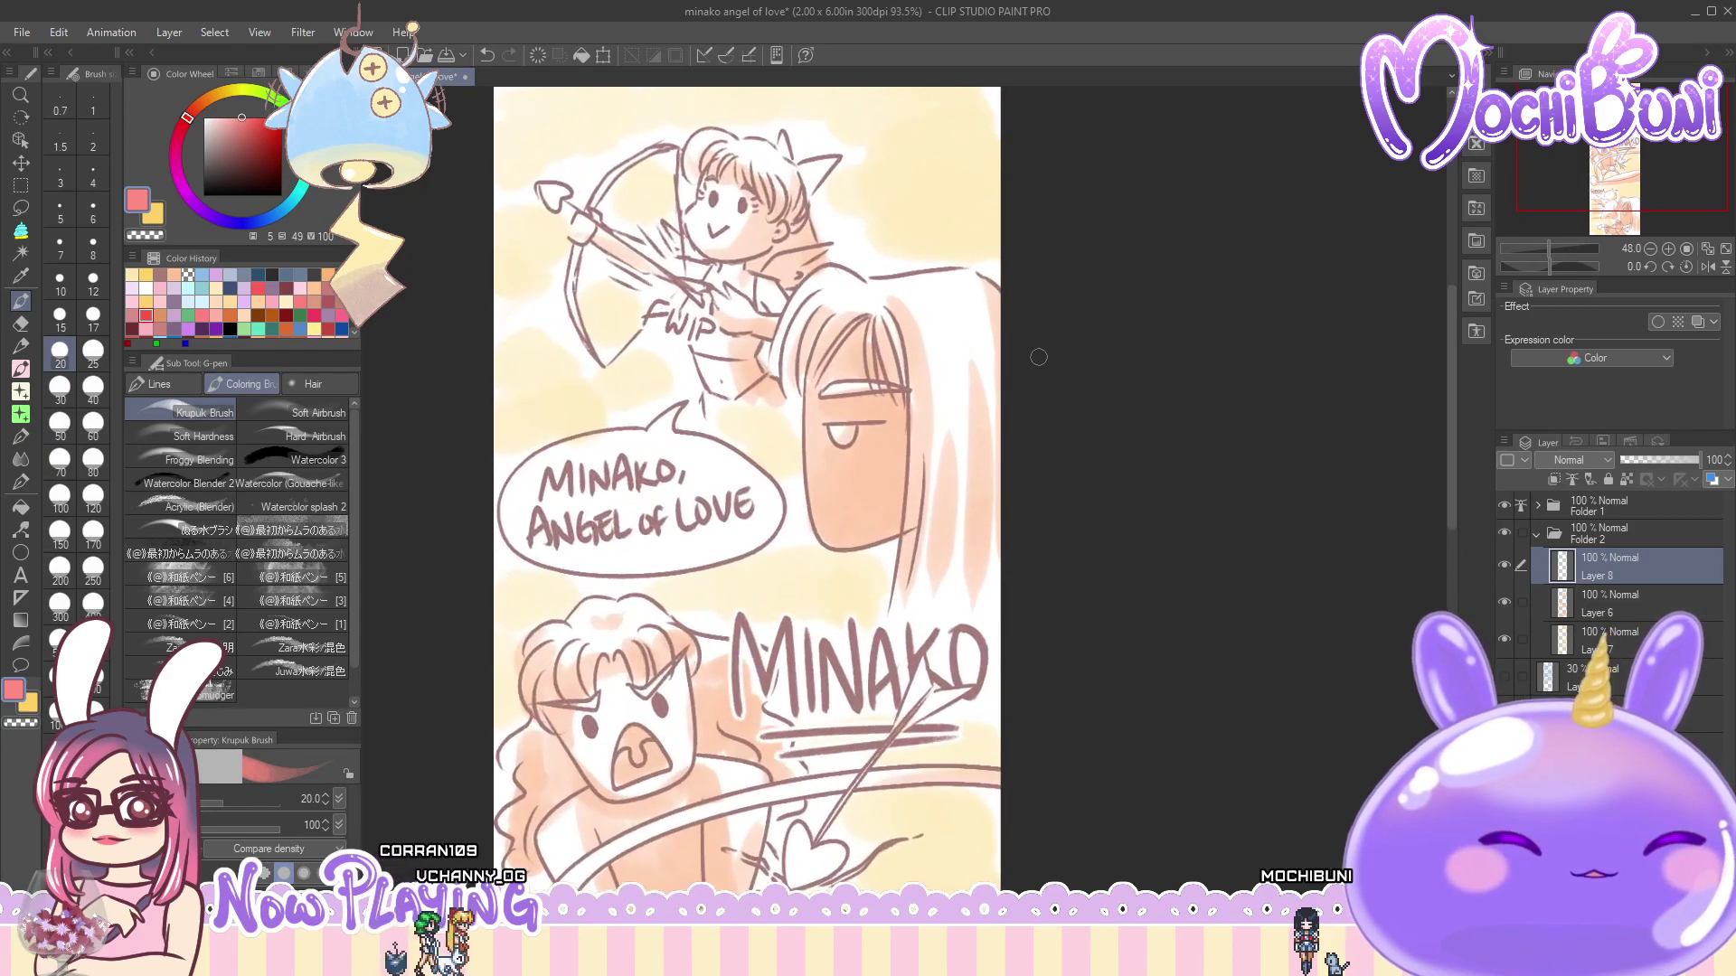
pyautogui.moveTo(783, 140); pyautogui.dragTo(819, 168)
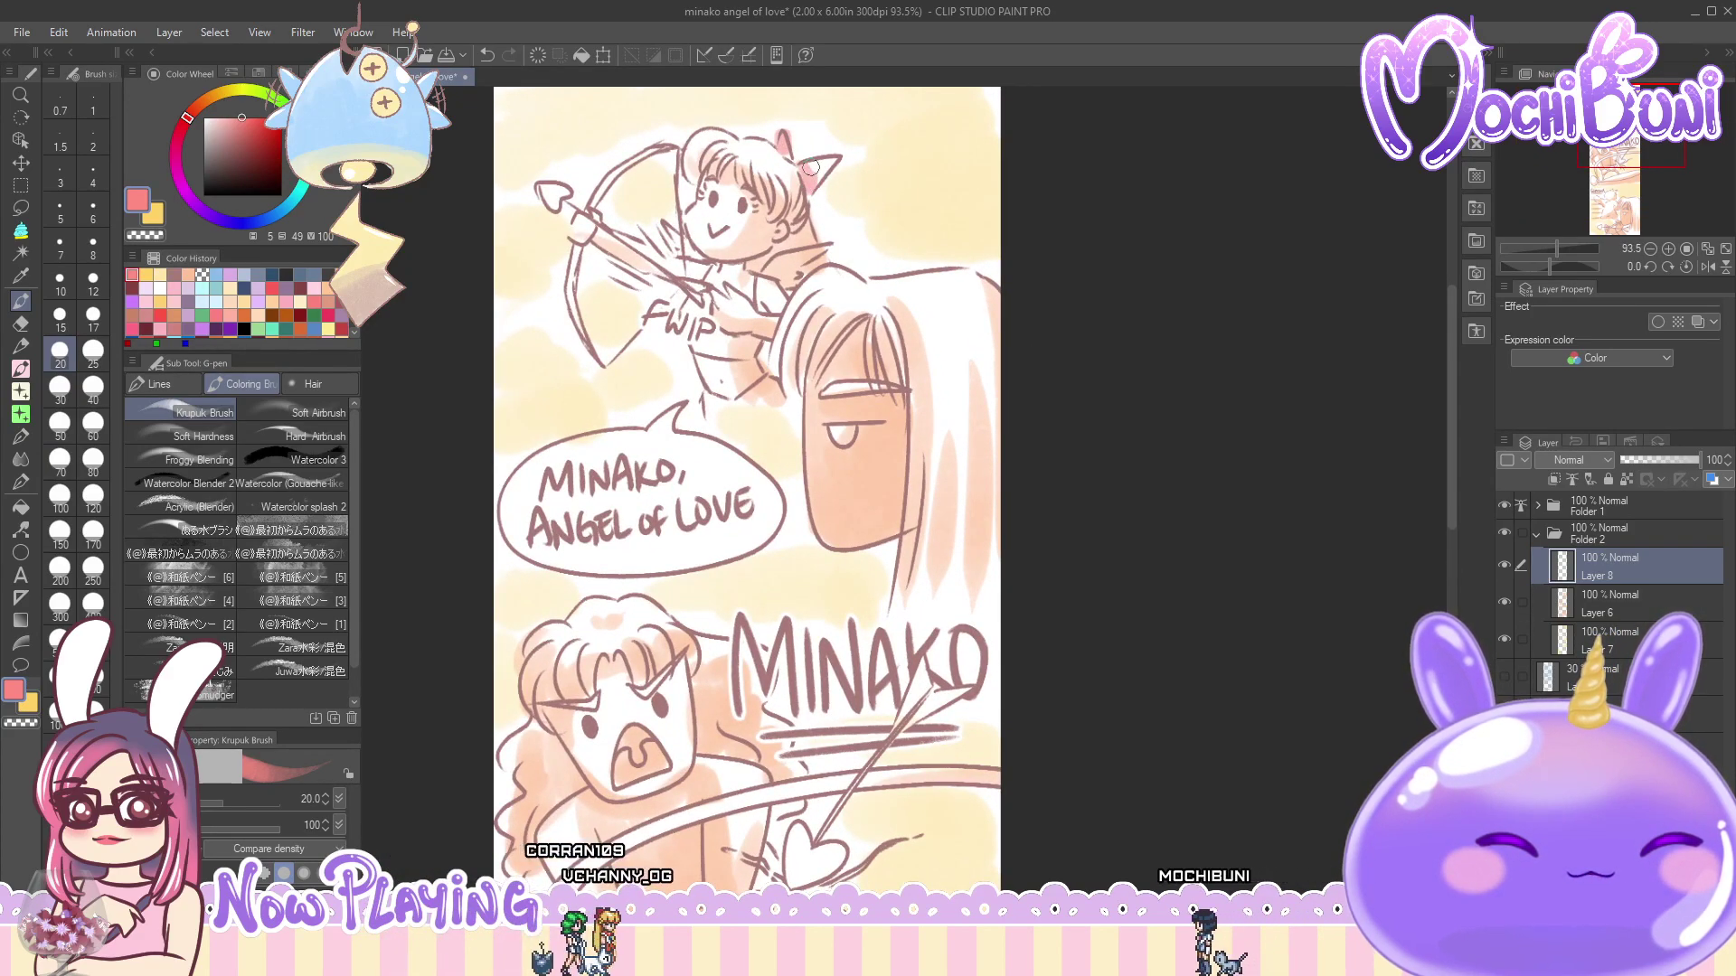
pyautogui.moveTo(556, 185); pyautogui.dragTo(553, 205)
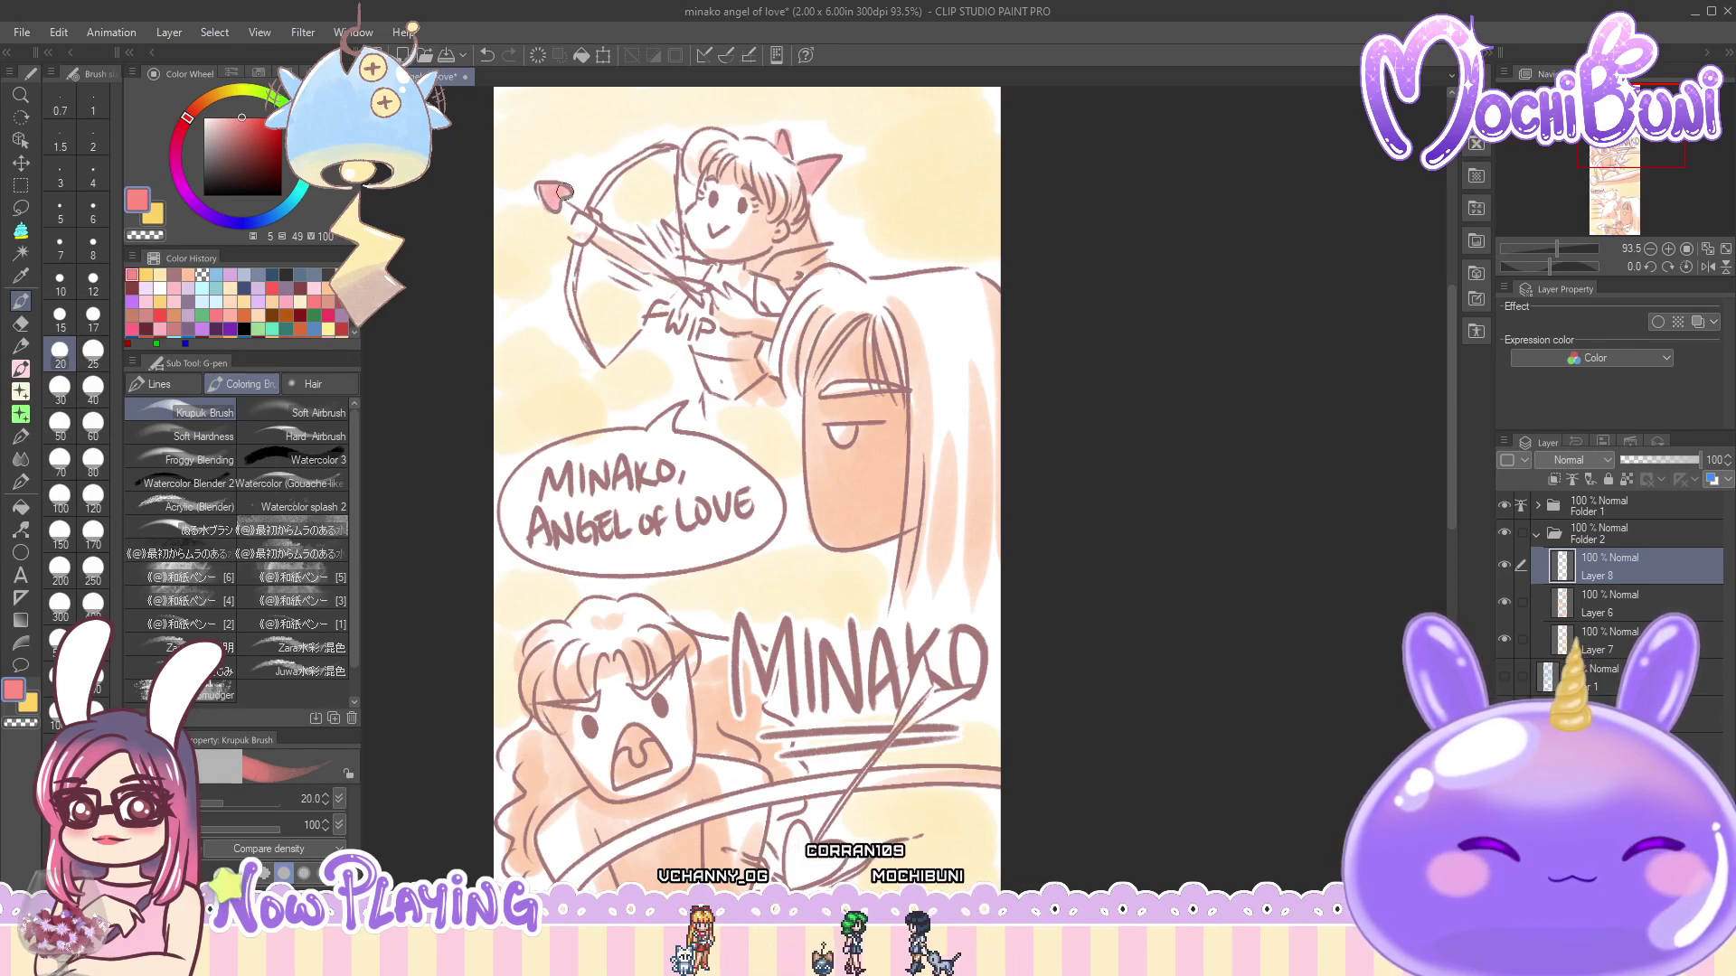
pyautogui.moveTo(1450, 428); pyautogui.dragTo(1446, 543)
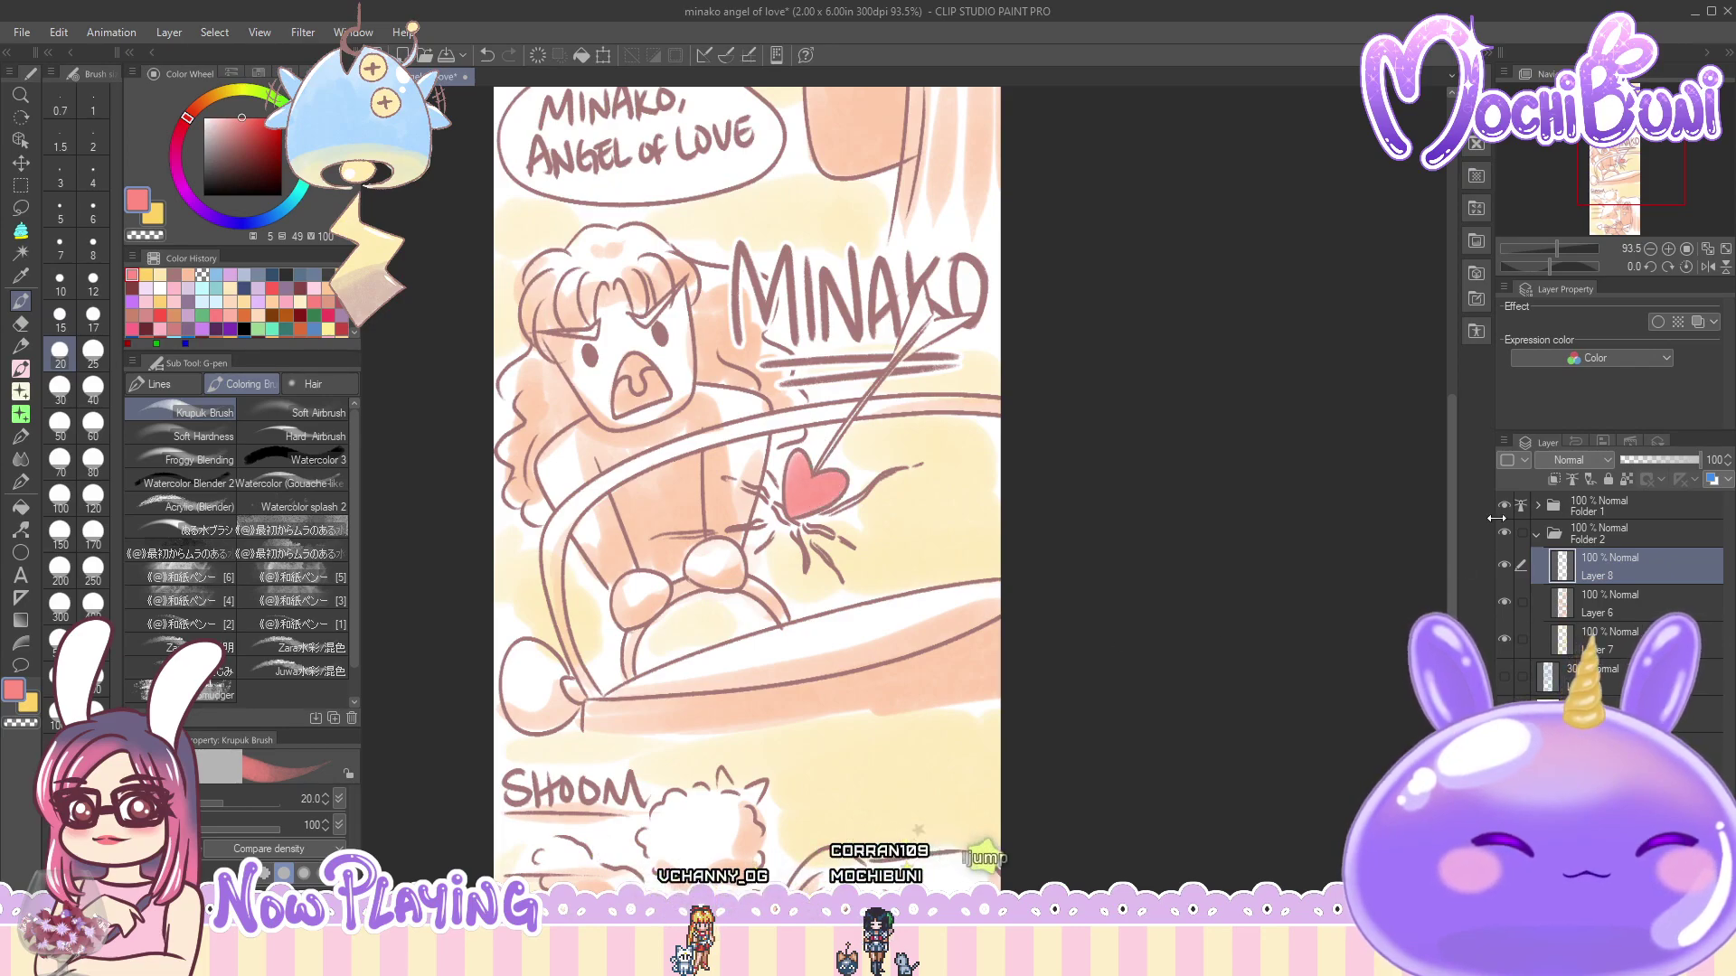
# - Try a Gaussian blur on the pale yellow background of Layer 7
pyautogui.moveTo(1451, 544); pyautogui.dragTo(1451, 678)
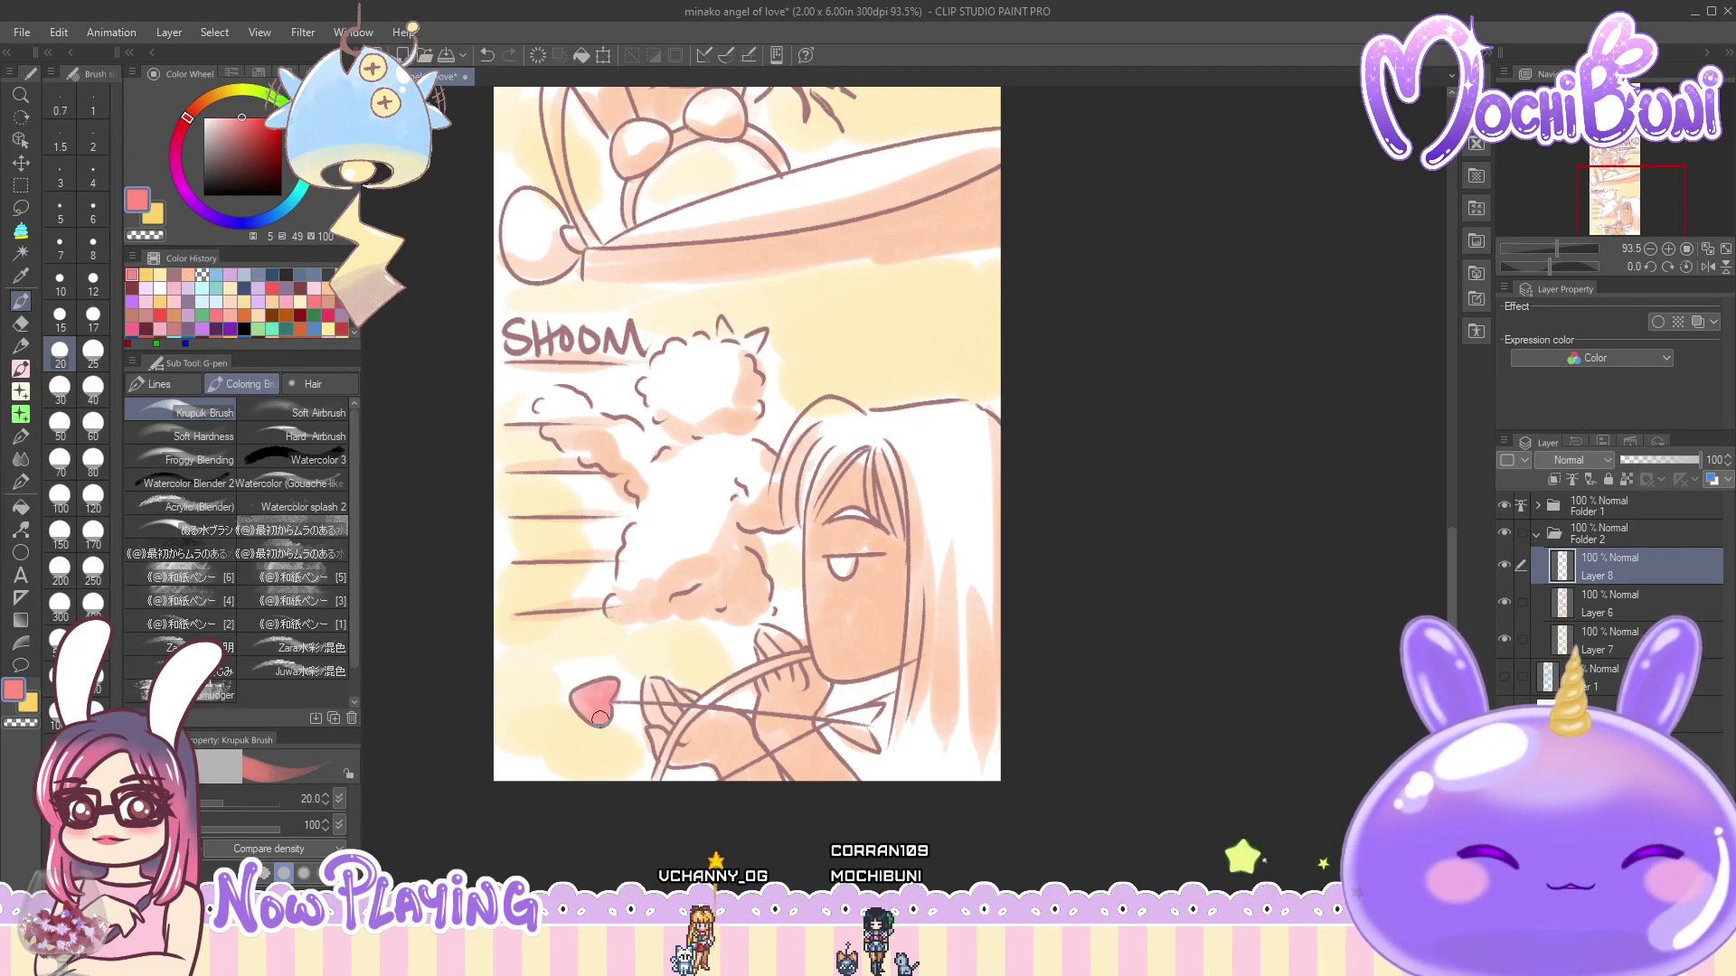
pyautogui.moveTo(1220, 545); pyautogui.dragTo(1089, 574)
pyautogui.moveTo(1453, 524); pyautogui.dragTo(1459, 446)
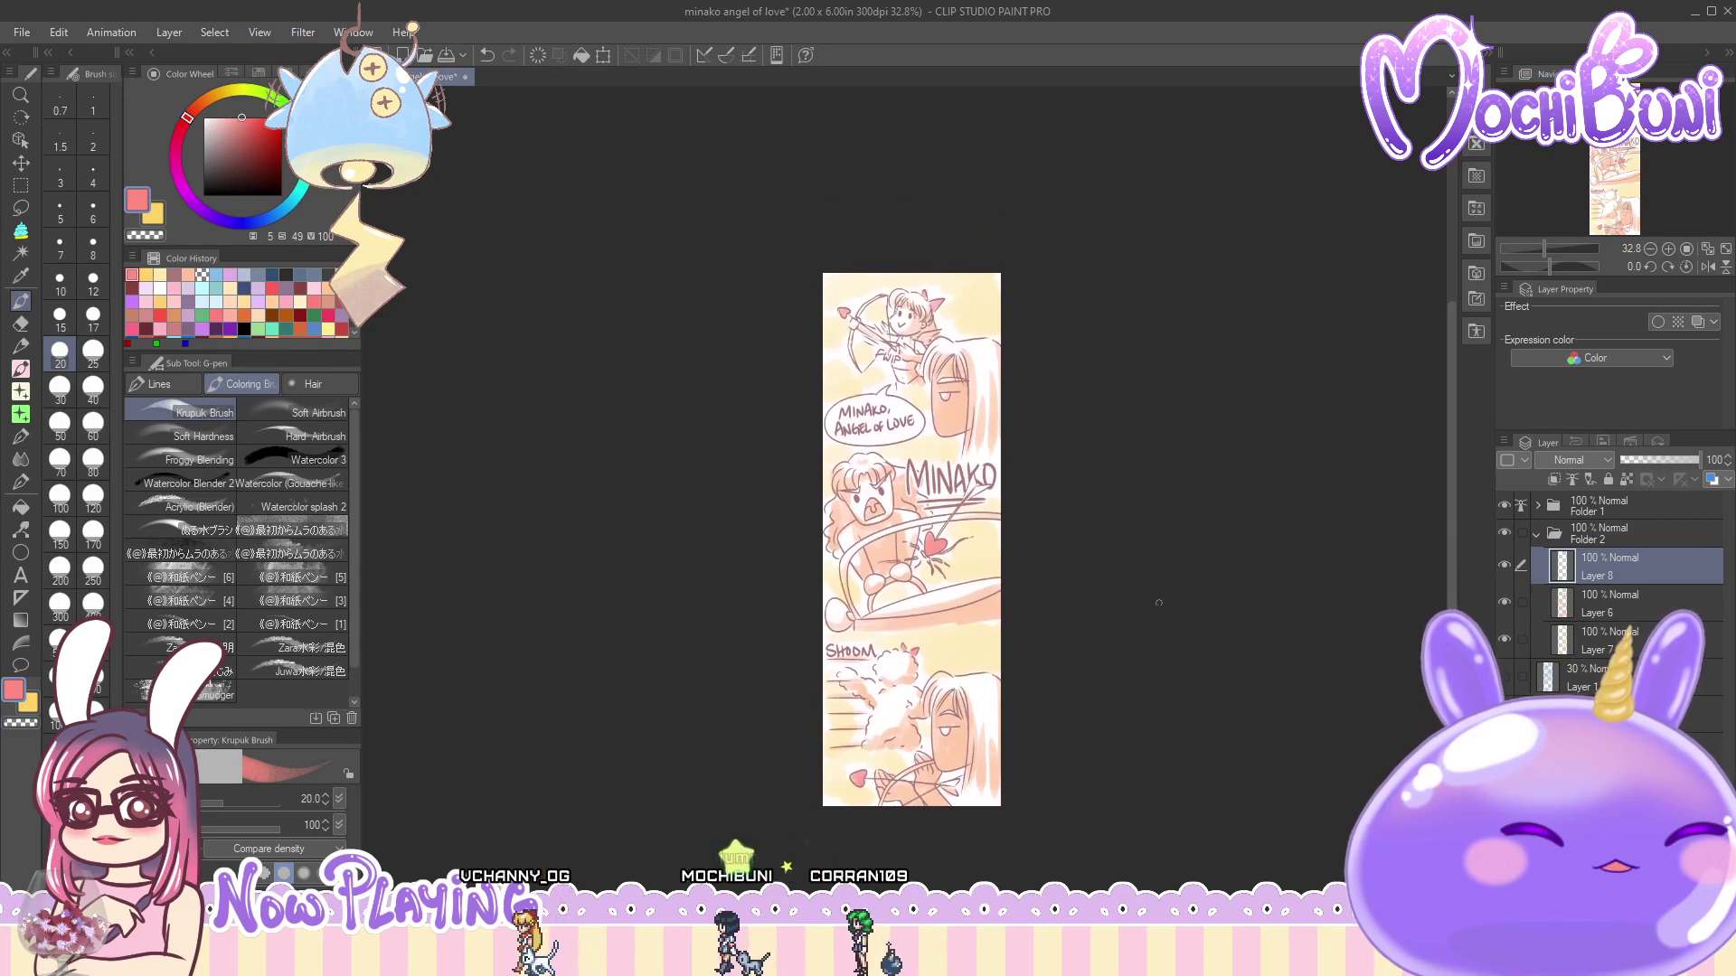
pyautogui.moveTo(1154, 597); pyautogui.dragTo(1181, 620)
pyautogui.moveTo(931, 964); pyautogui.dragTo(966, 963)
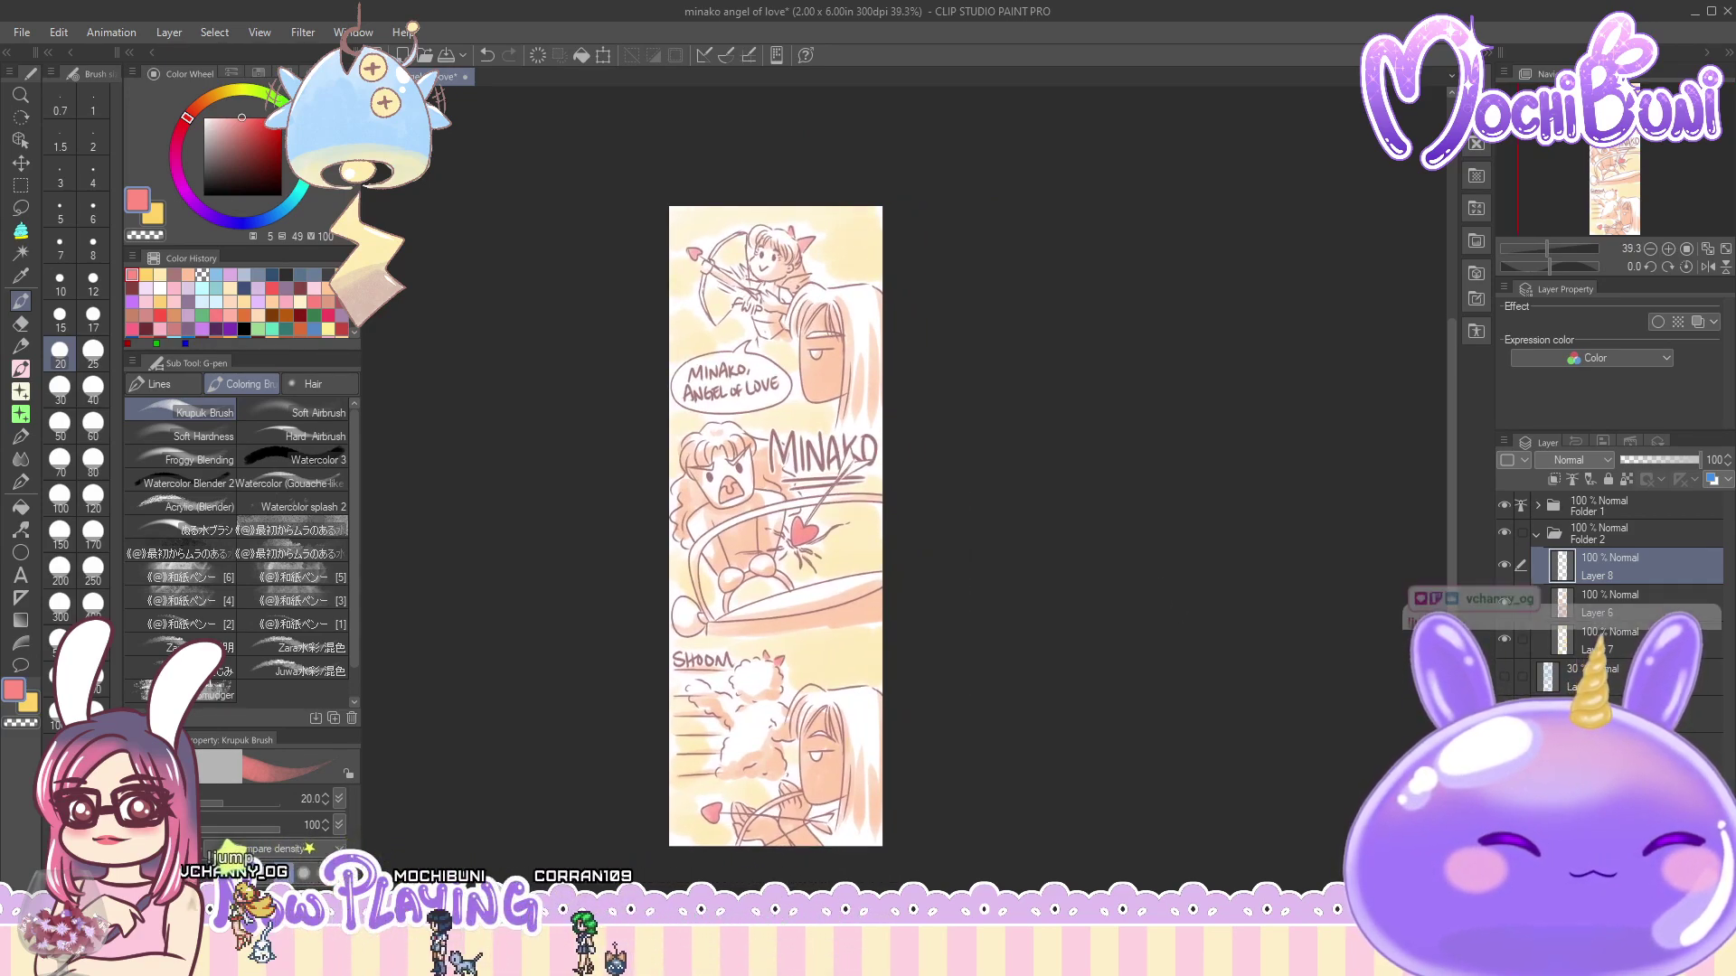
pyautogui.click(1609, 641)
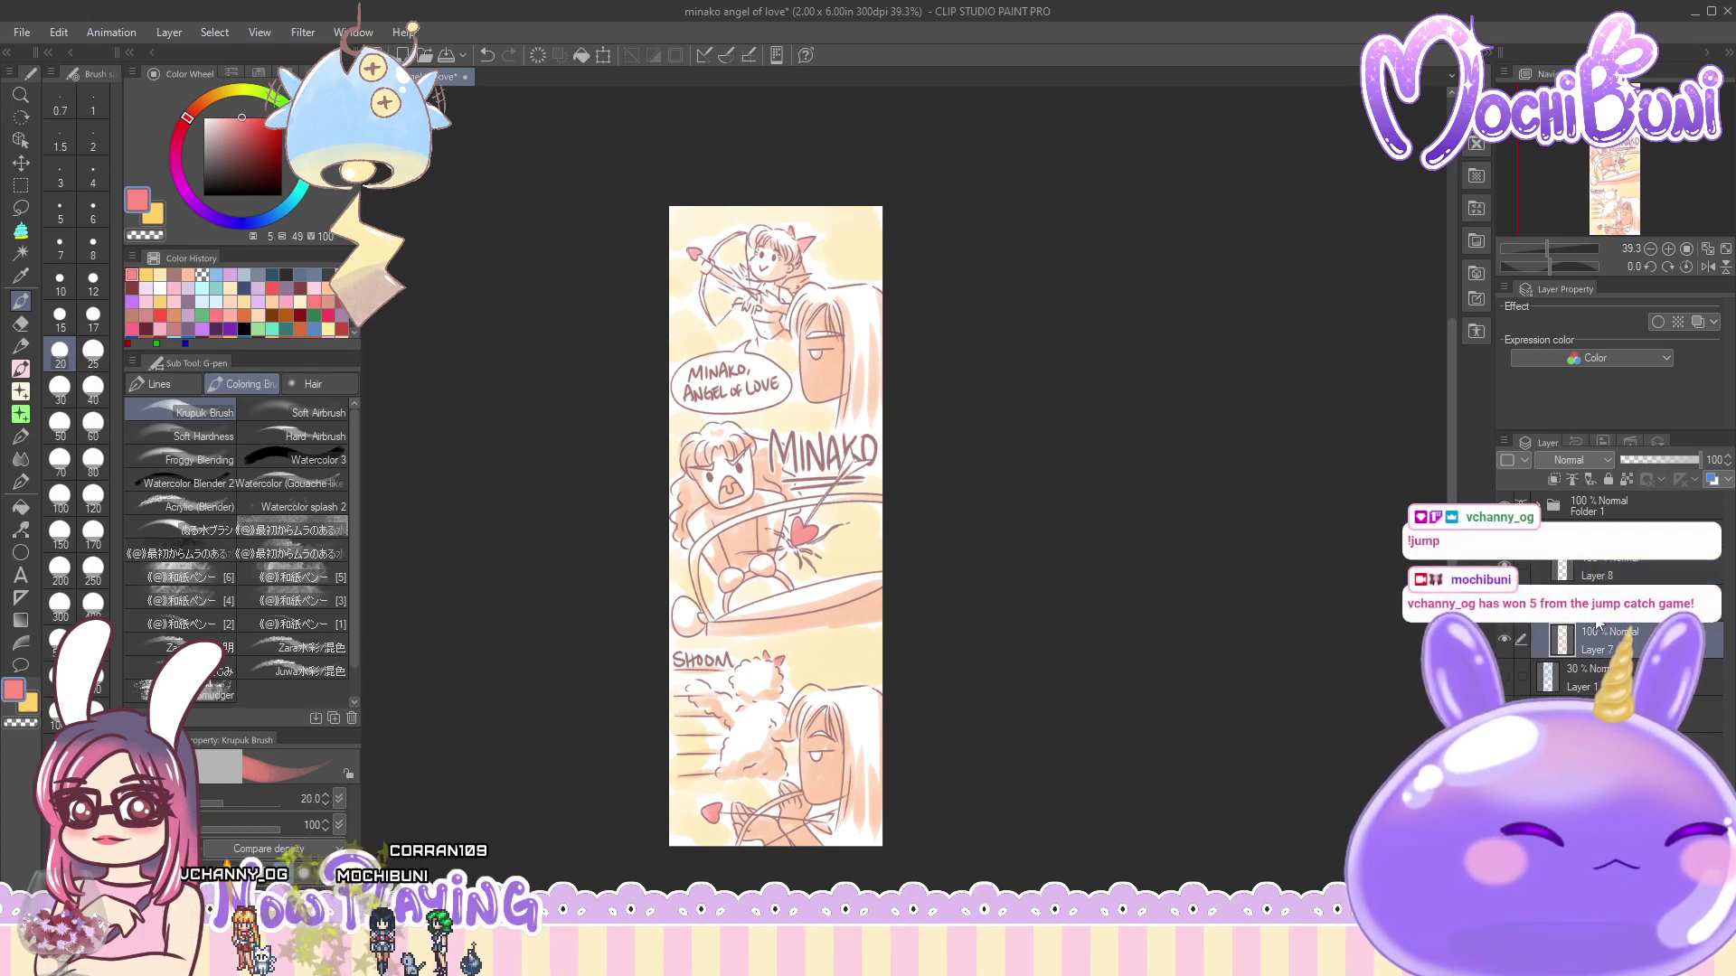
pyautogui.click(353, 31)
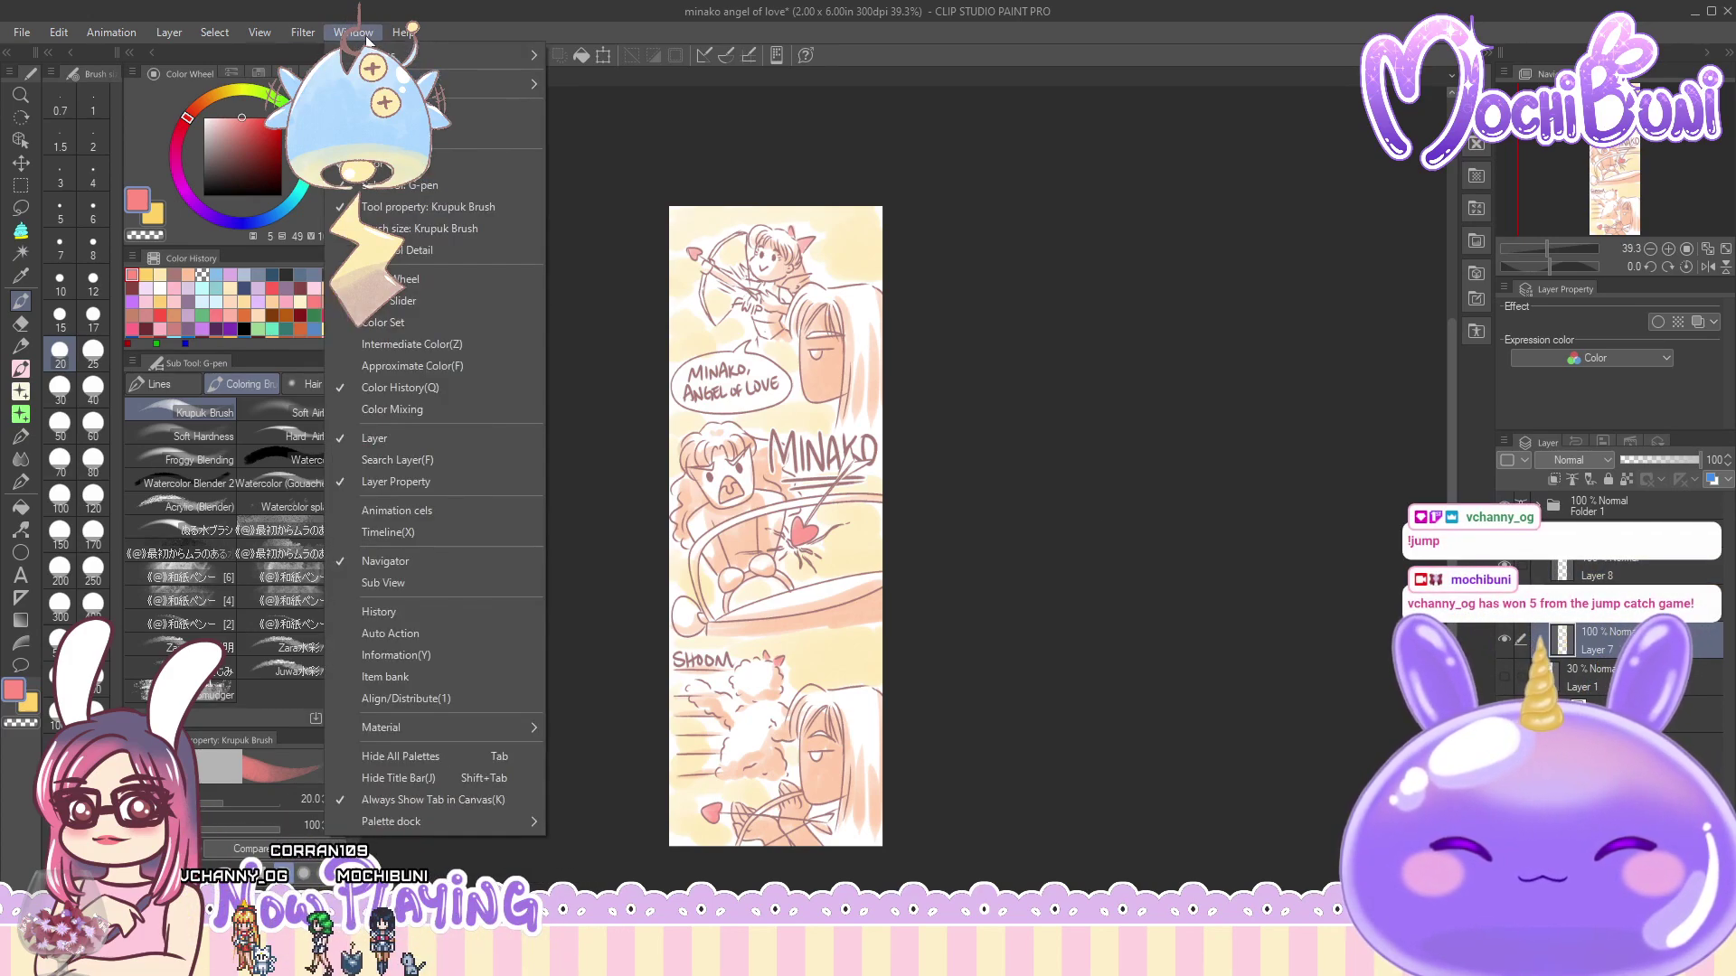
pyautogui.moveTo(425, 55)
pyautogui.moveTo(307, 31)
pyautogui.moveTo(362, 55)
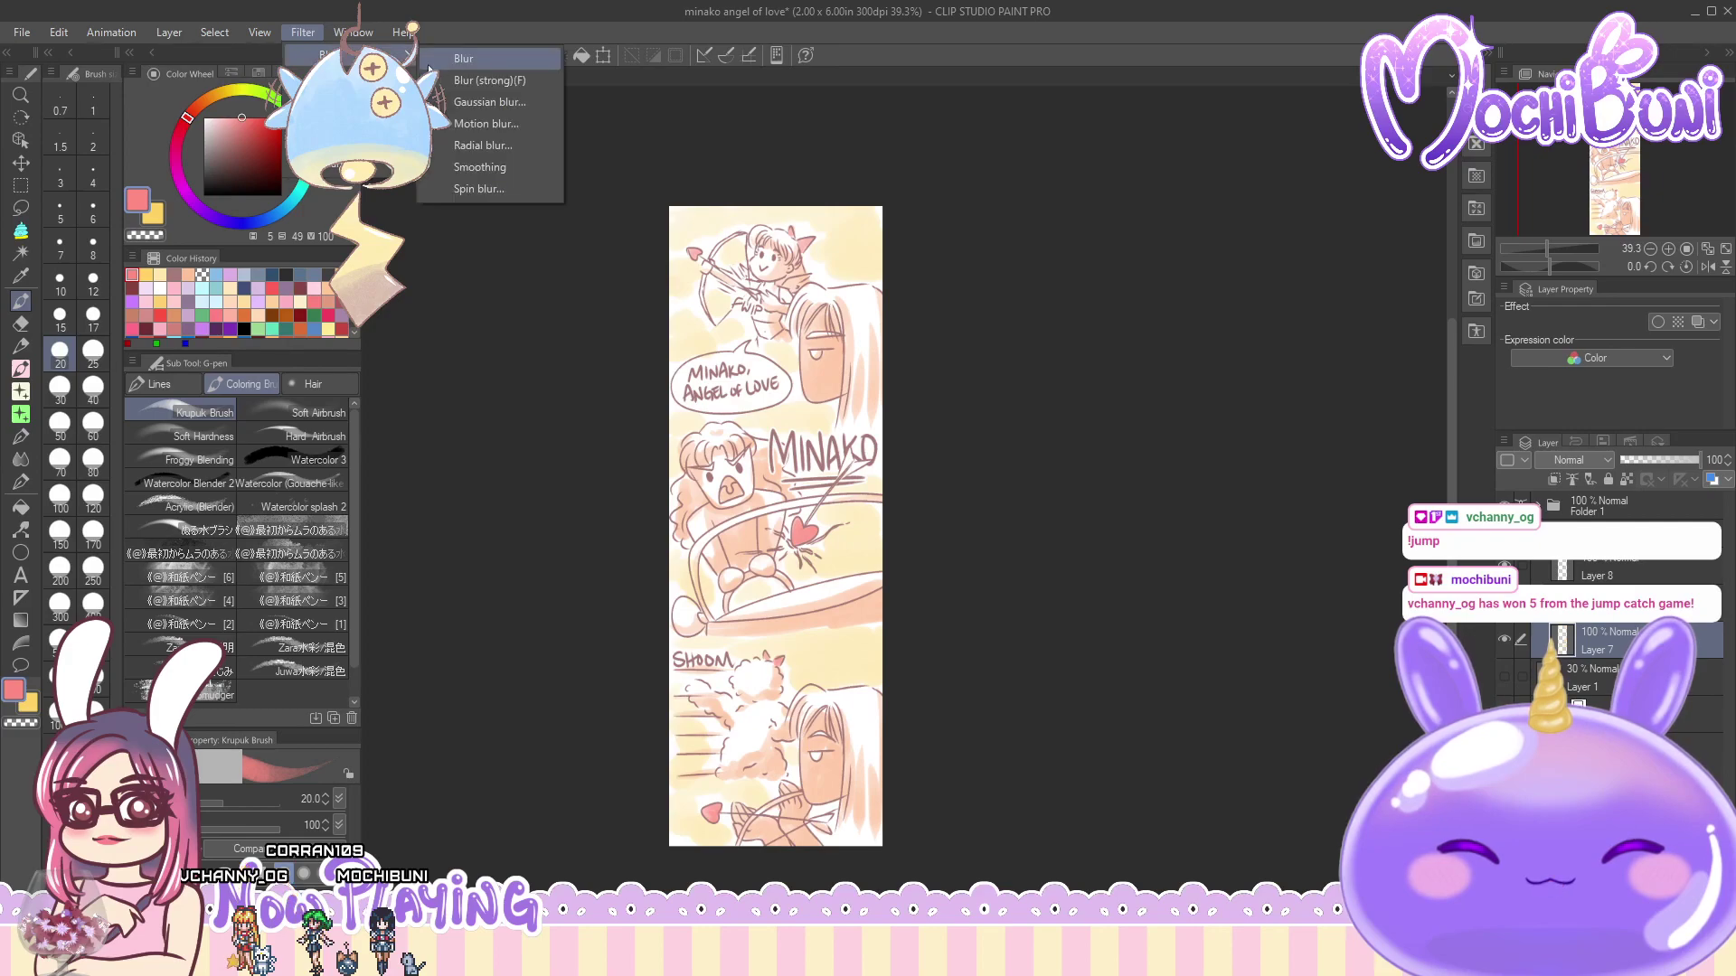
pyautogui.click(503, 102)
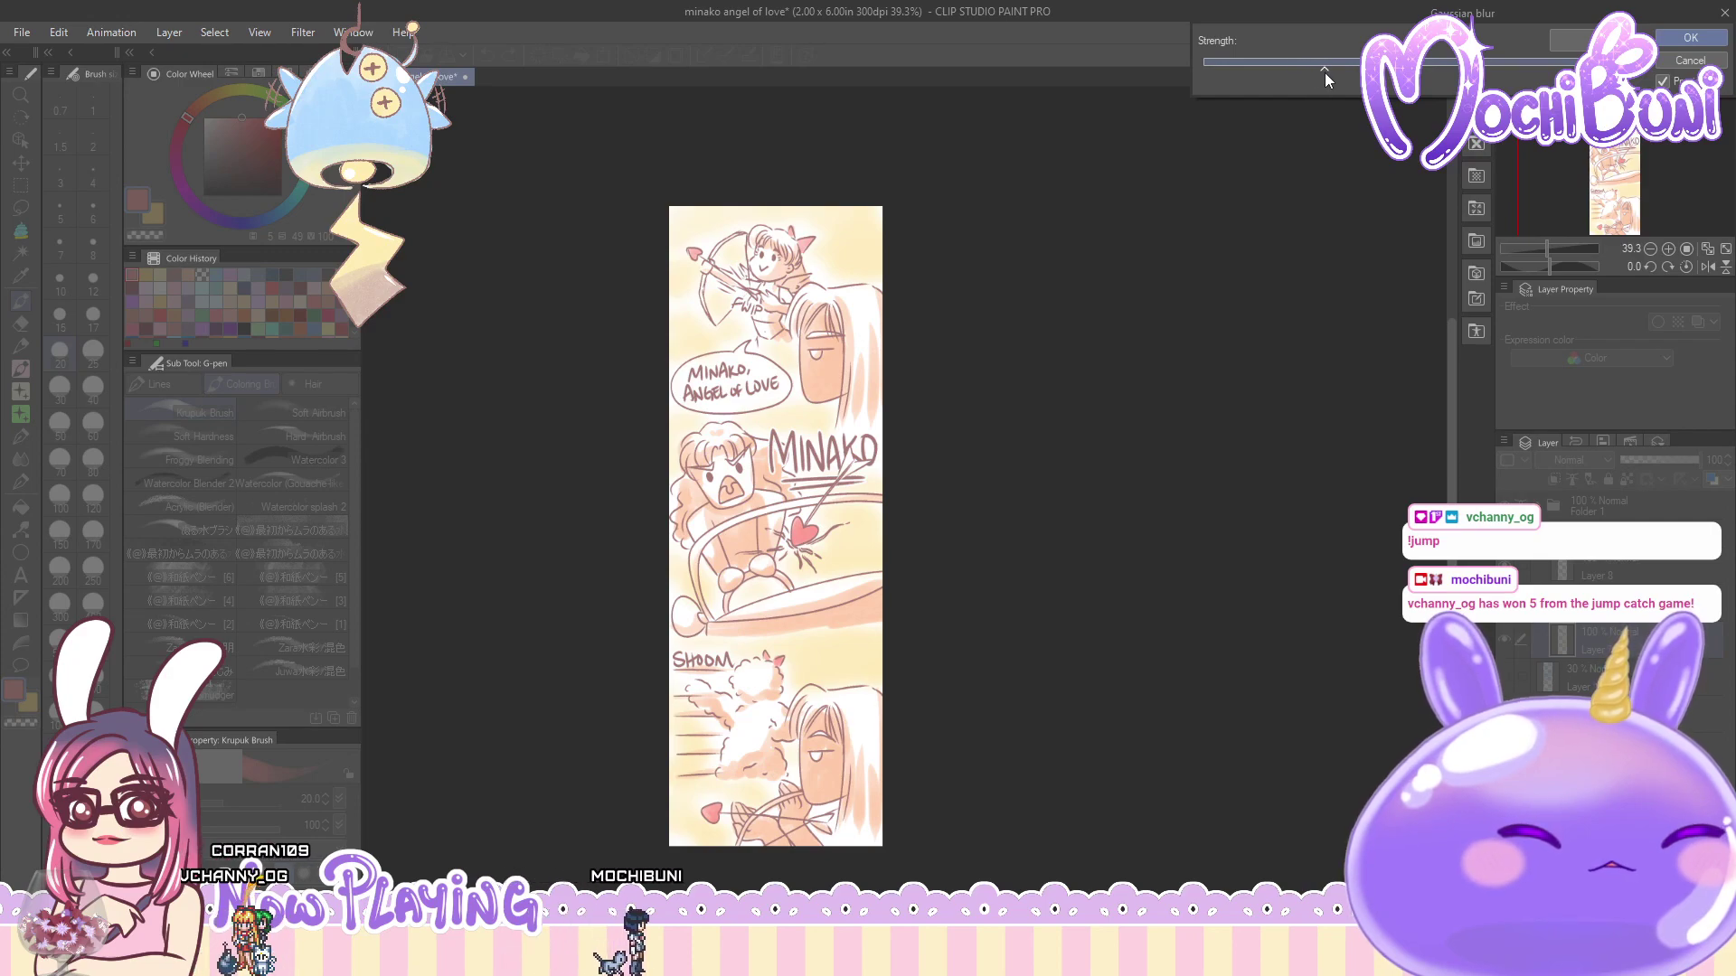
pyautogui.click(1688, 38)
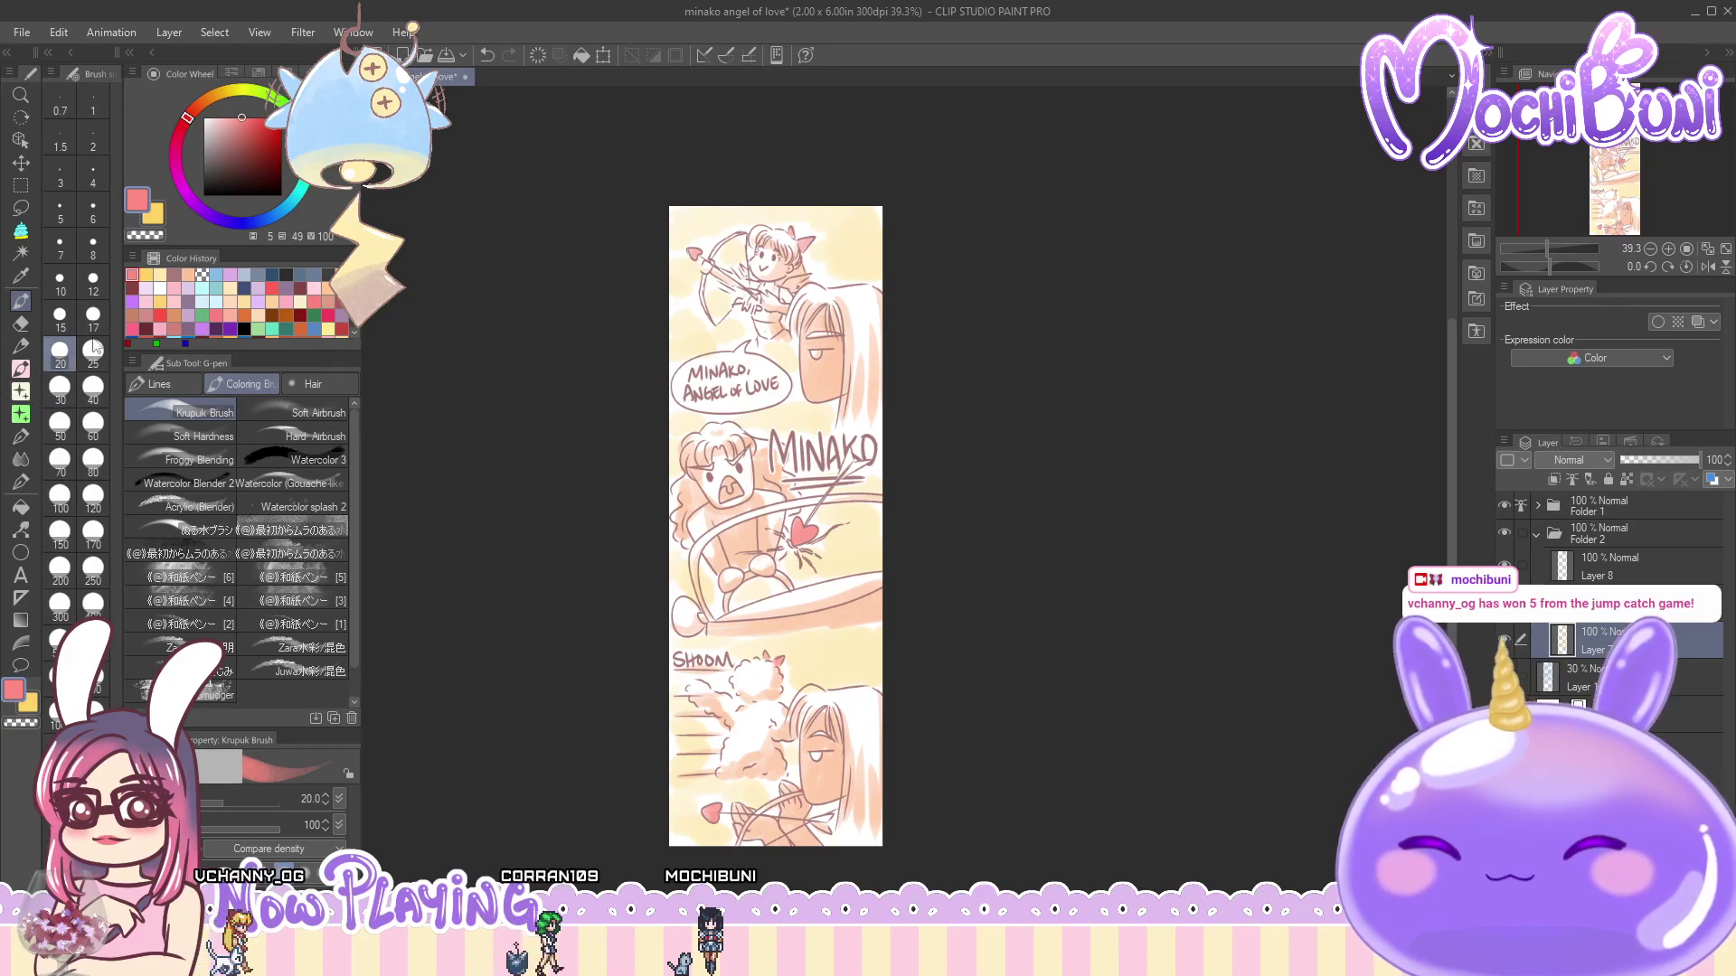
# - Soften the pale yellow background on Layer 7 across all three panels with the Watercolor Blender 2 brush at size 70, using the sampled yellow
pyautogui.click(223, 481)
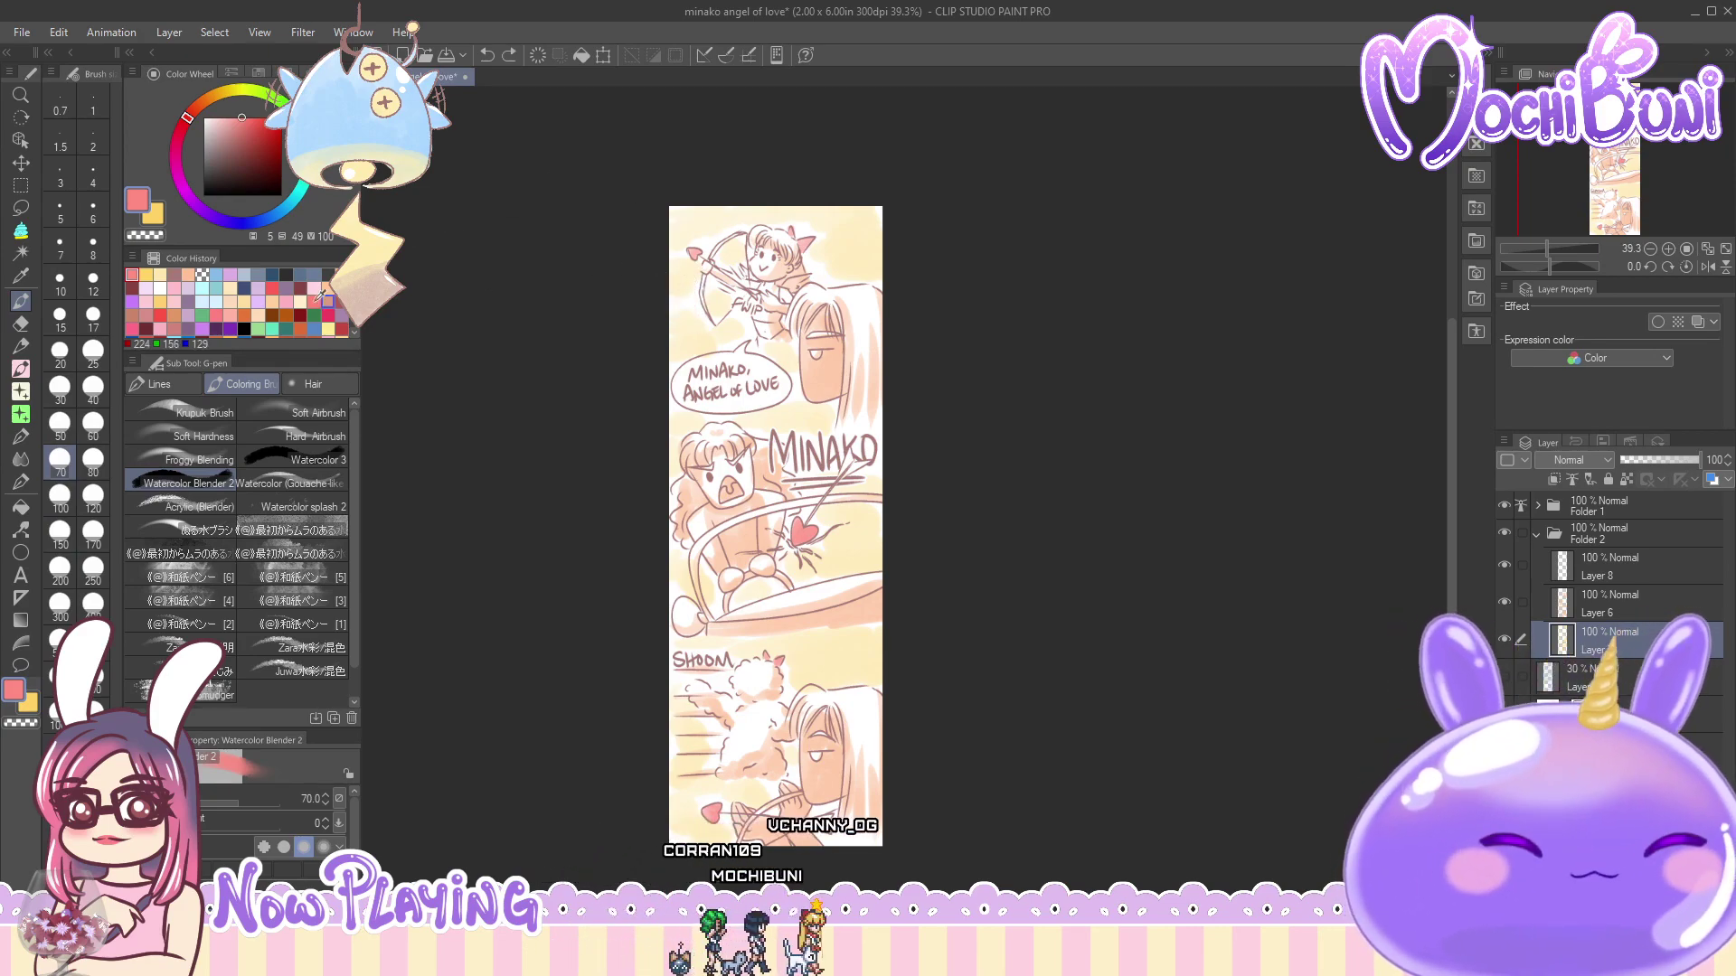
pyautogui.keyDown('alt'); pyautogui.click(676, 290); pyautogui.keyUp('alt')
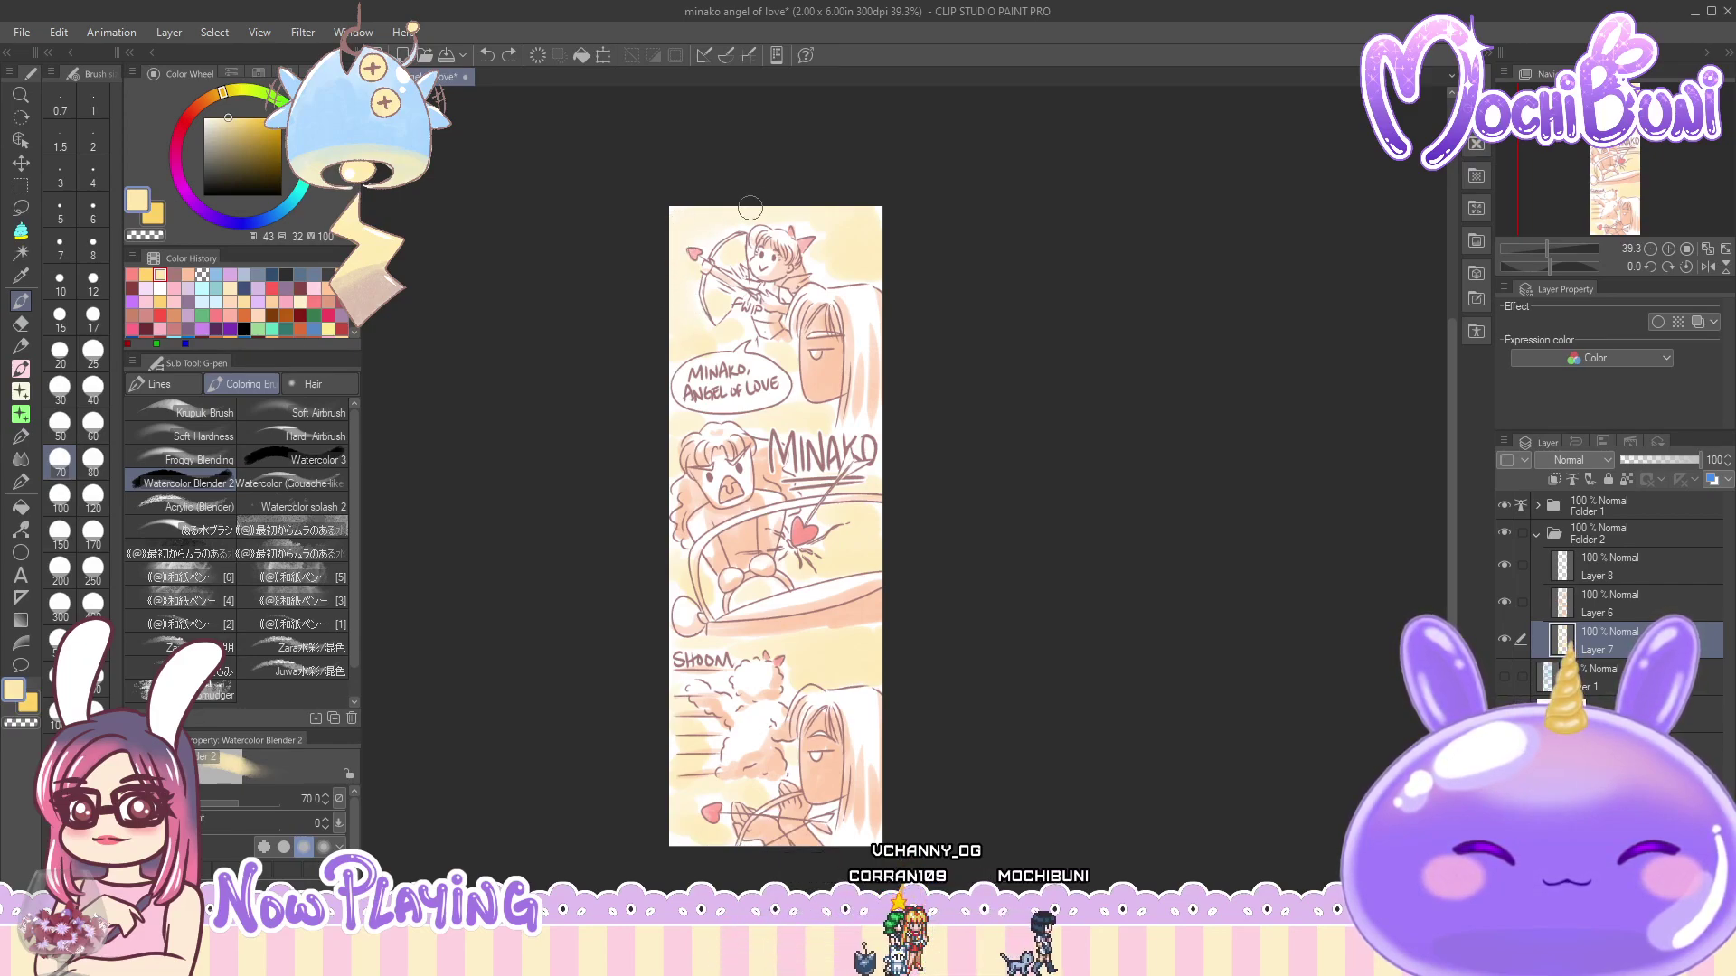
pyautogui.moveTo(723, 244); pyautogui.dragTo(689, 292)
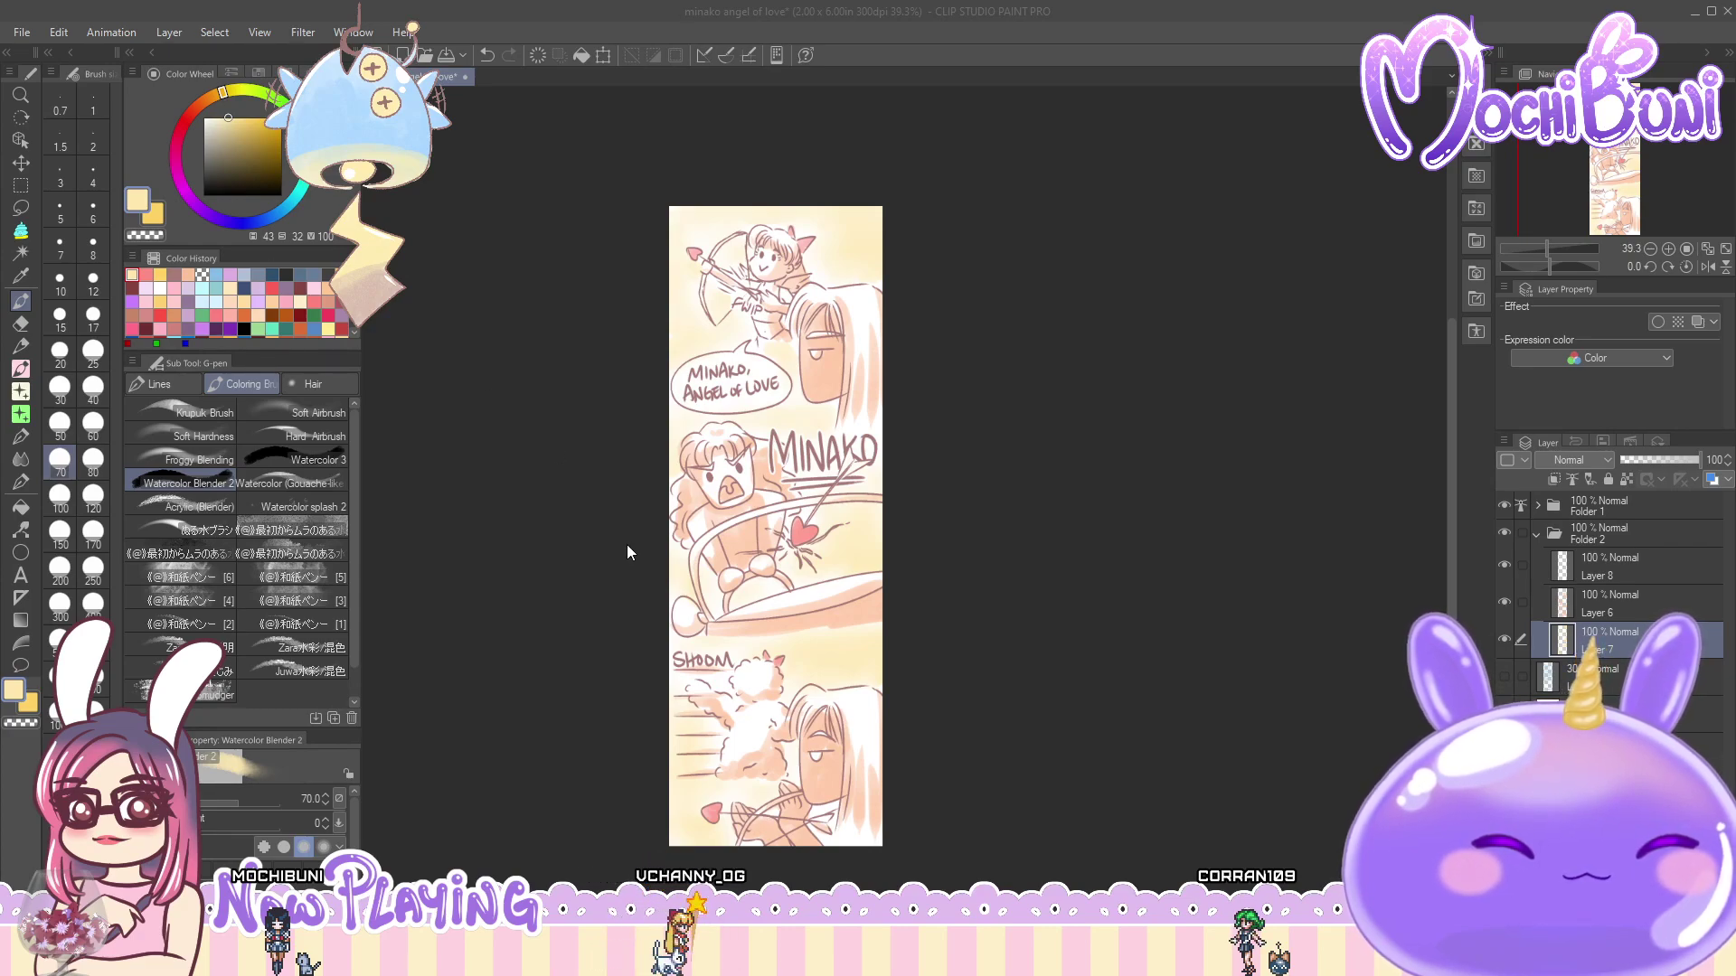
pyautogui.click(1457, 480)
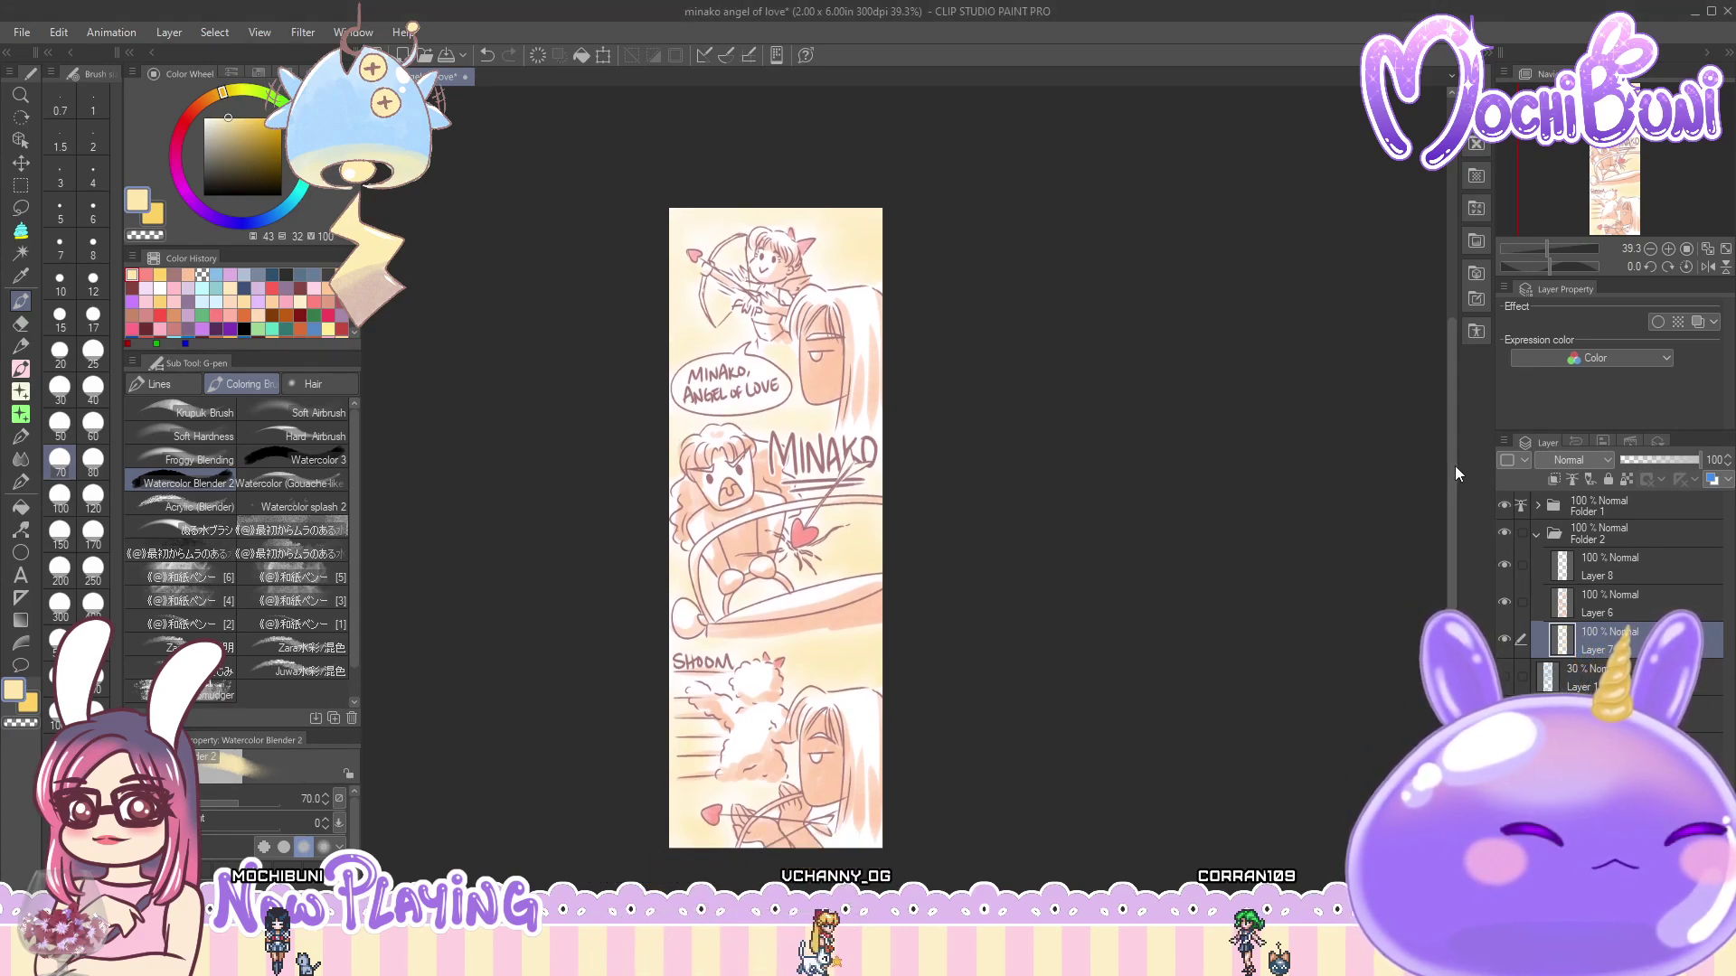
pyautogui.moveTo(1454, 478)
pyautogui.mouseDown()
pyautogui.moveTo(1452, 502)
pyautogui.moveTo(1453, 486)
pyautogui.mouseUp()
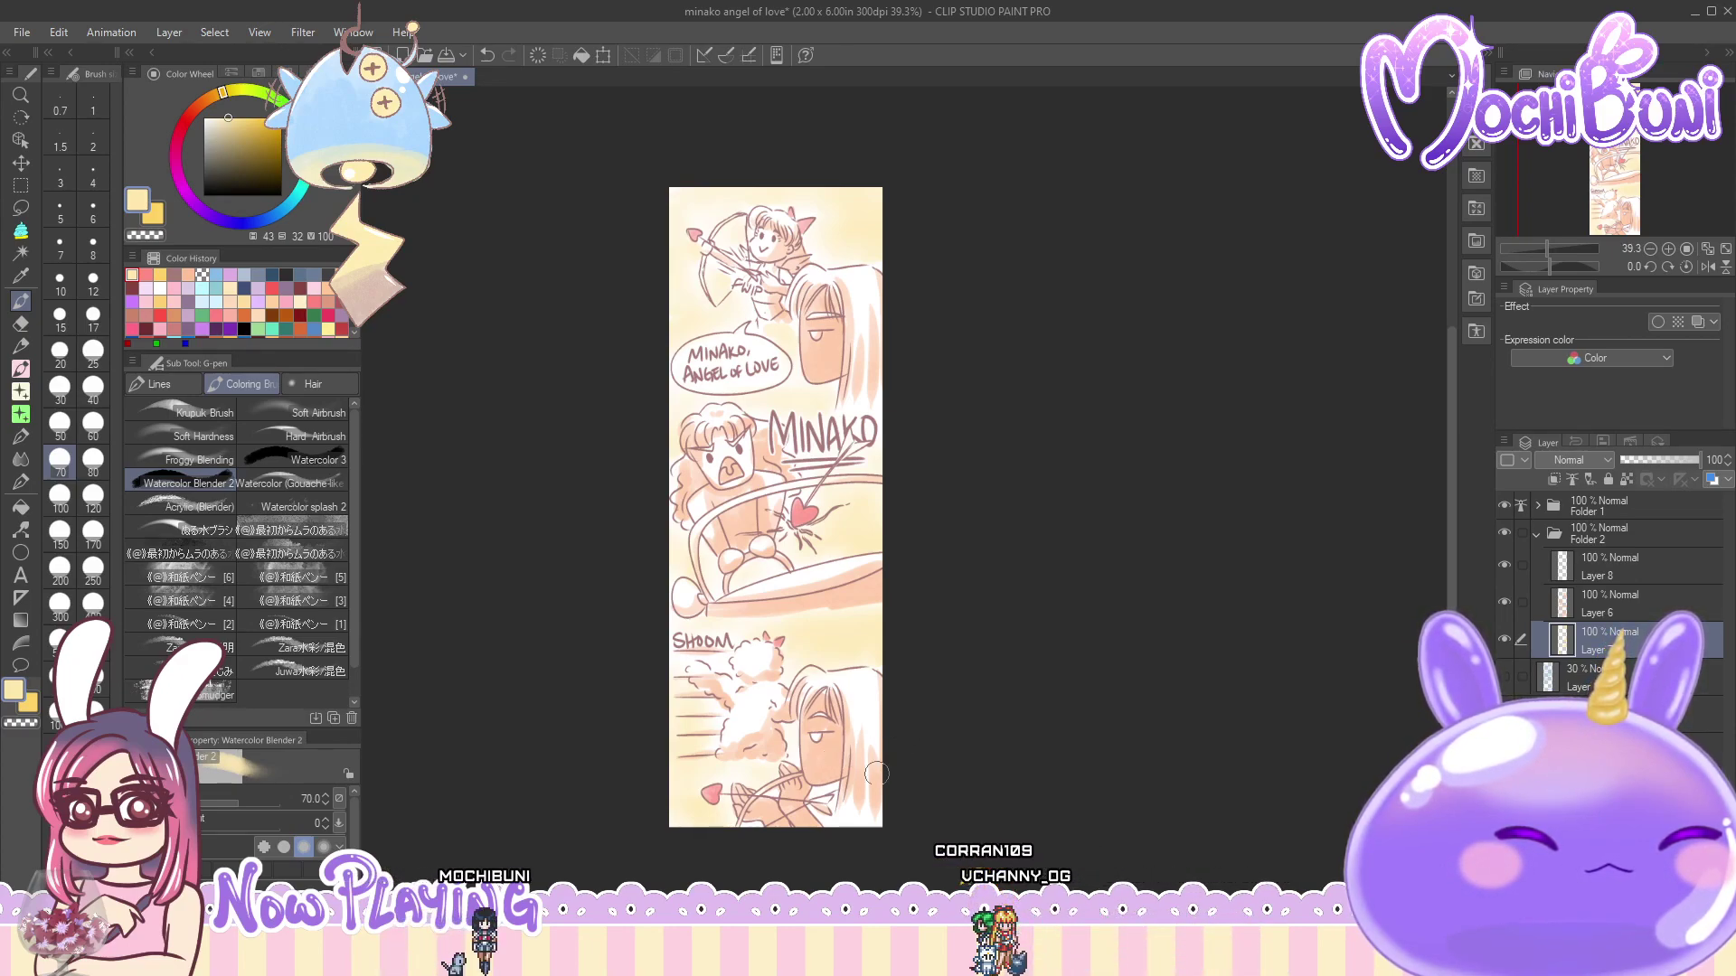
pyautogui.moveTo(866, 796); pyautogui.dragTo(914, 790)
pyautogui.scroll(-5, 913, 785)
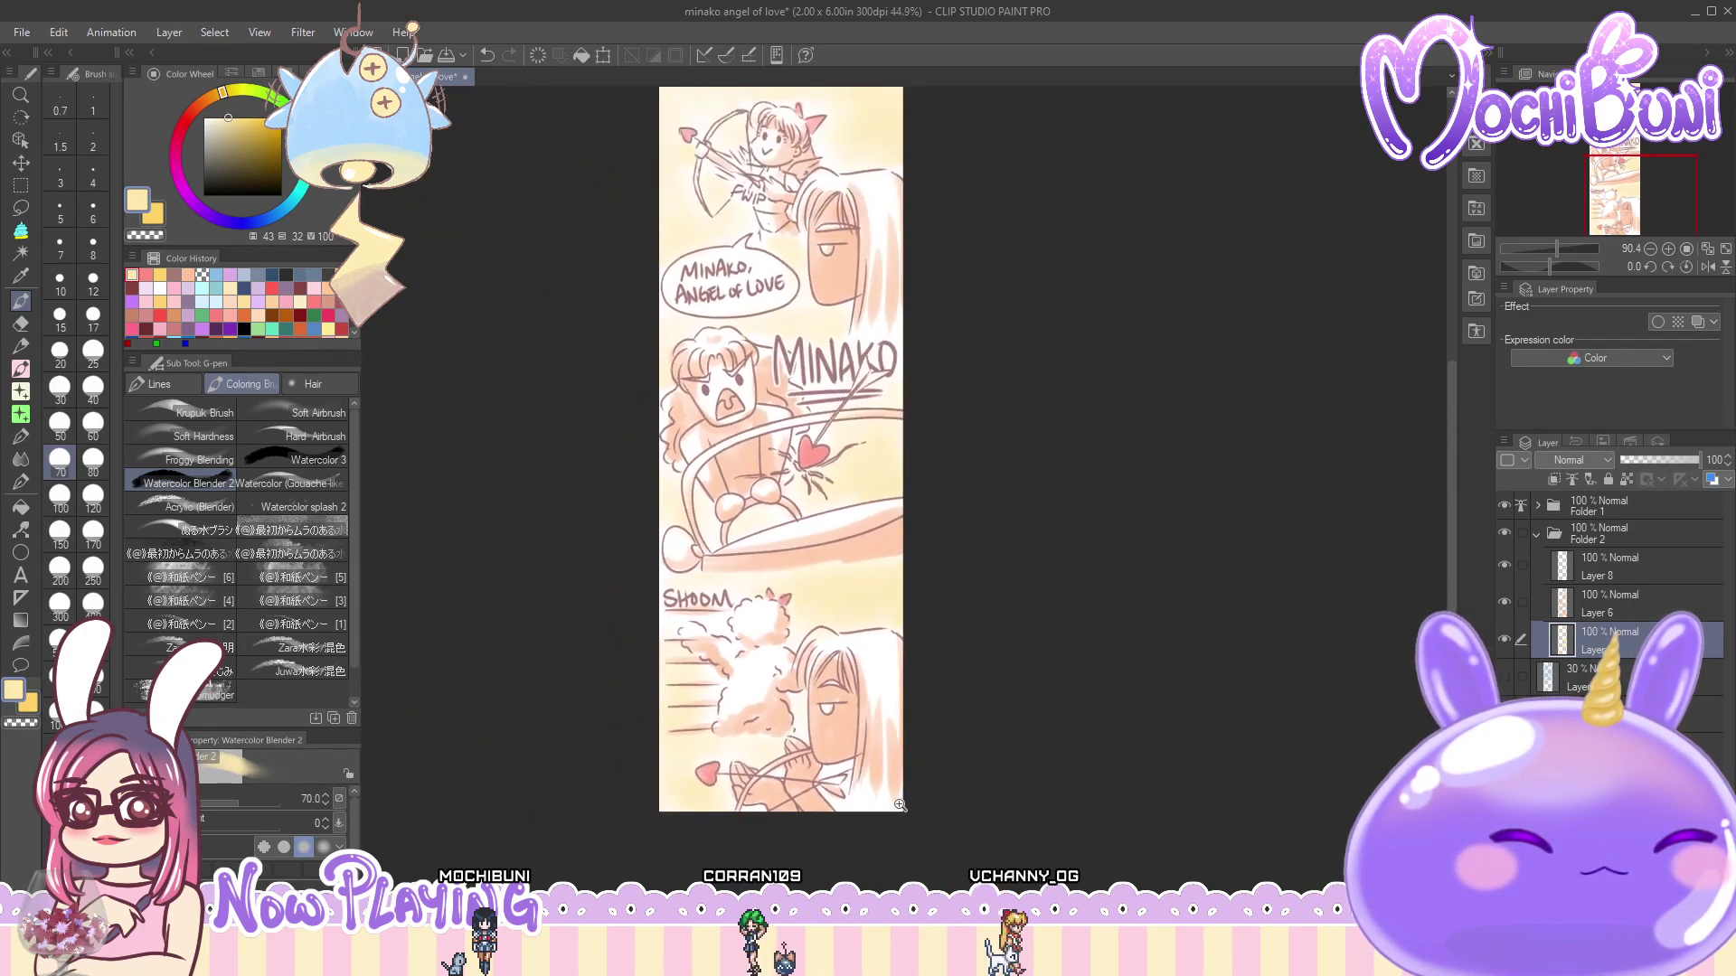
# - Add a new vector layer above Folder 1 and save the comic
pyautogui.click(1536, 535)
pyautogui.click(1627, 507)
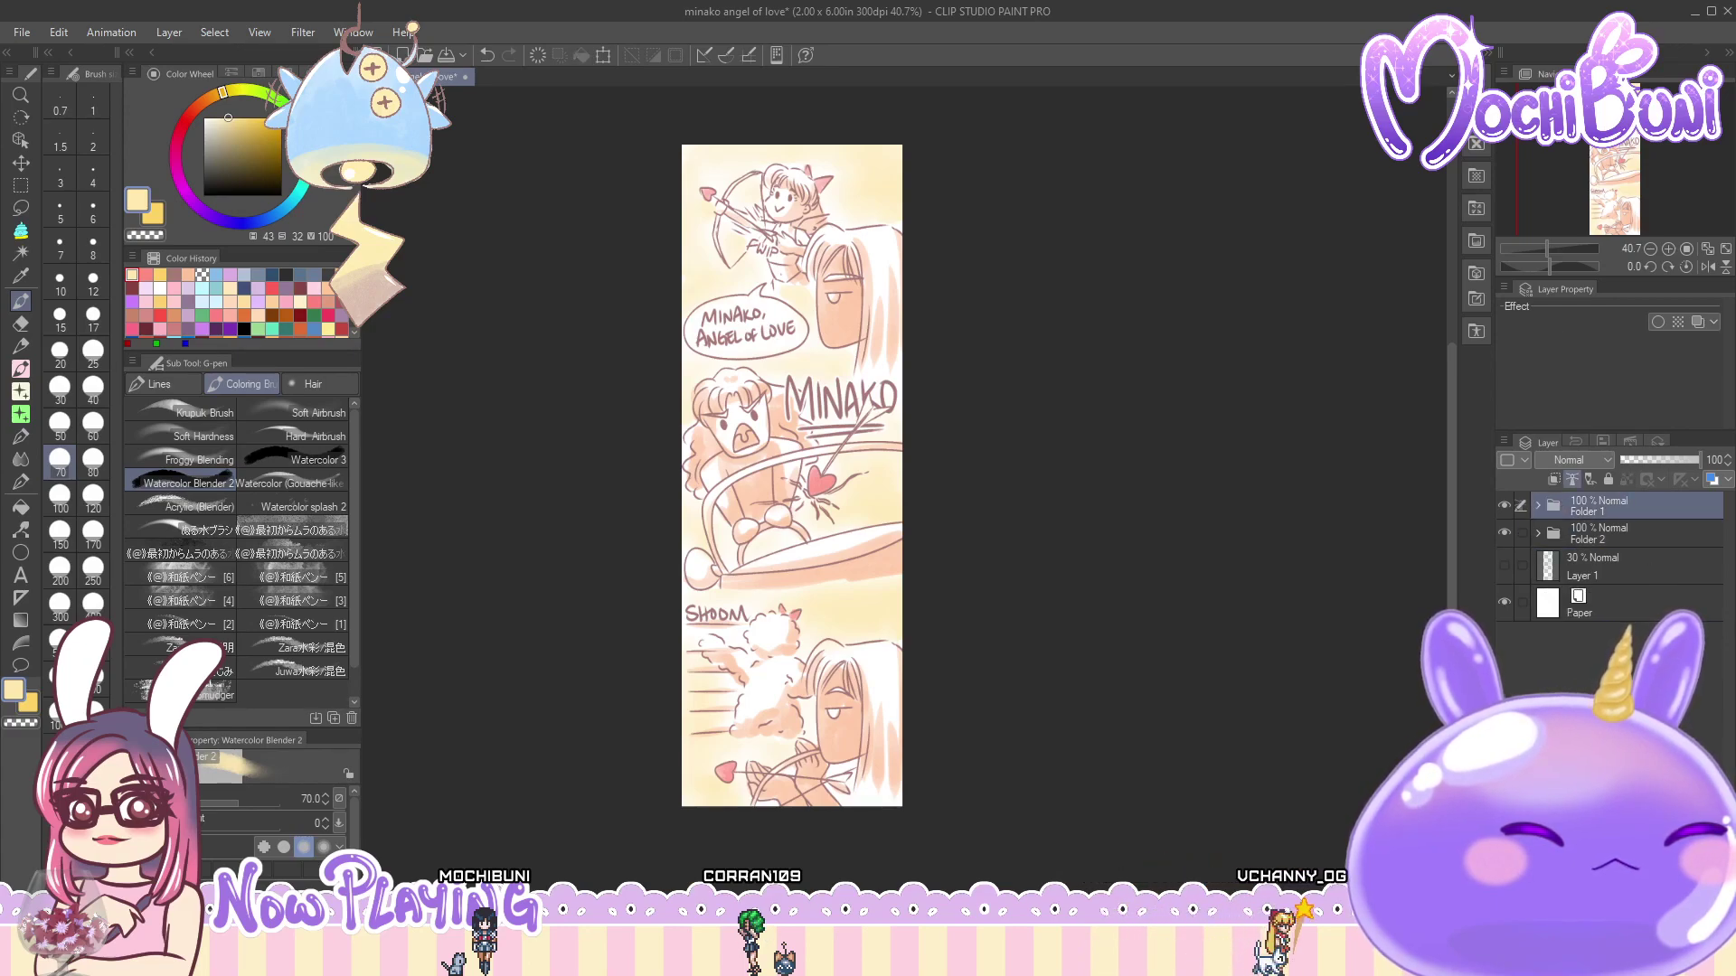
pyautogui.hotkey('ctrl', 'shift', 'n')
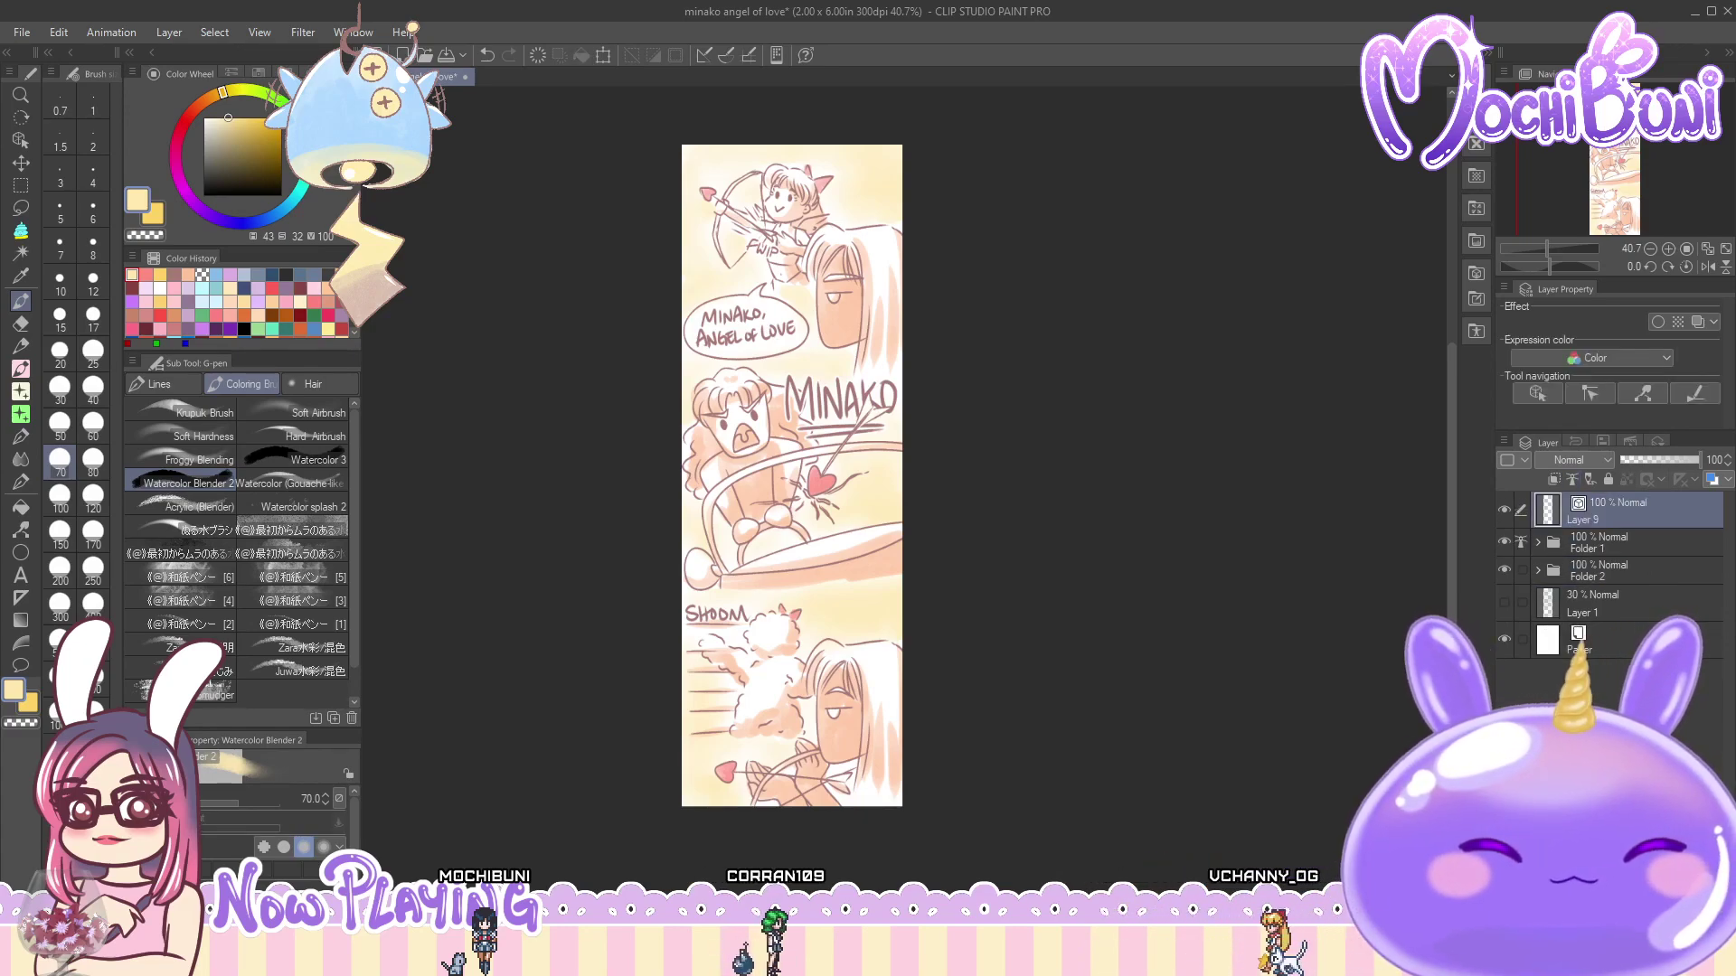
pyautogui.click(22, 32)
pyautogui.click(63, 170)
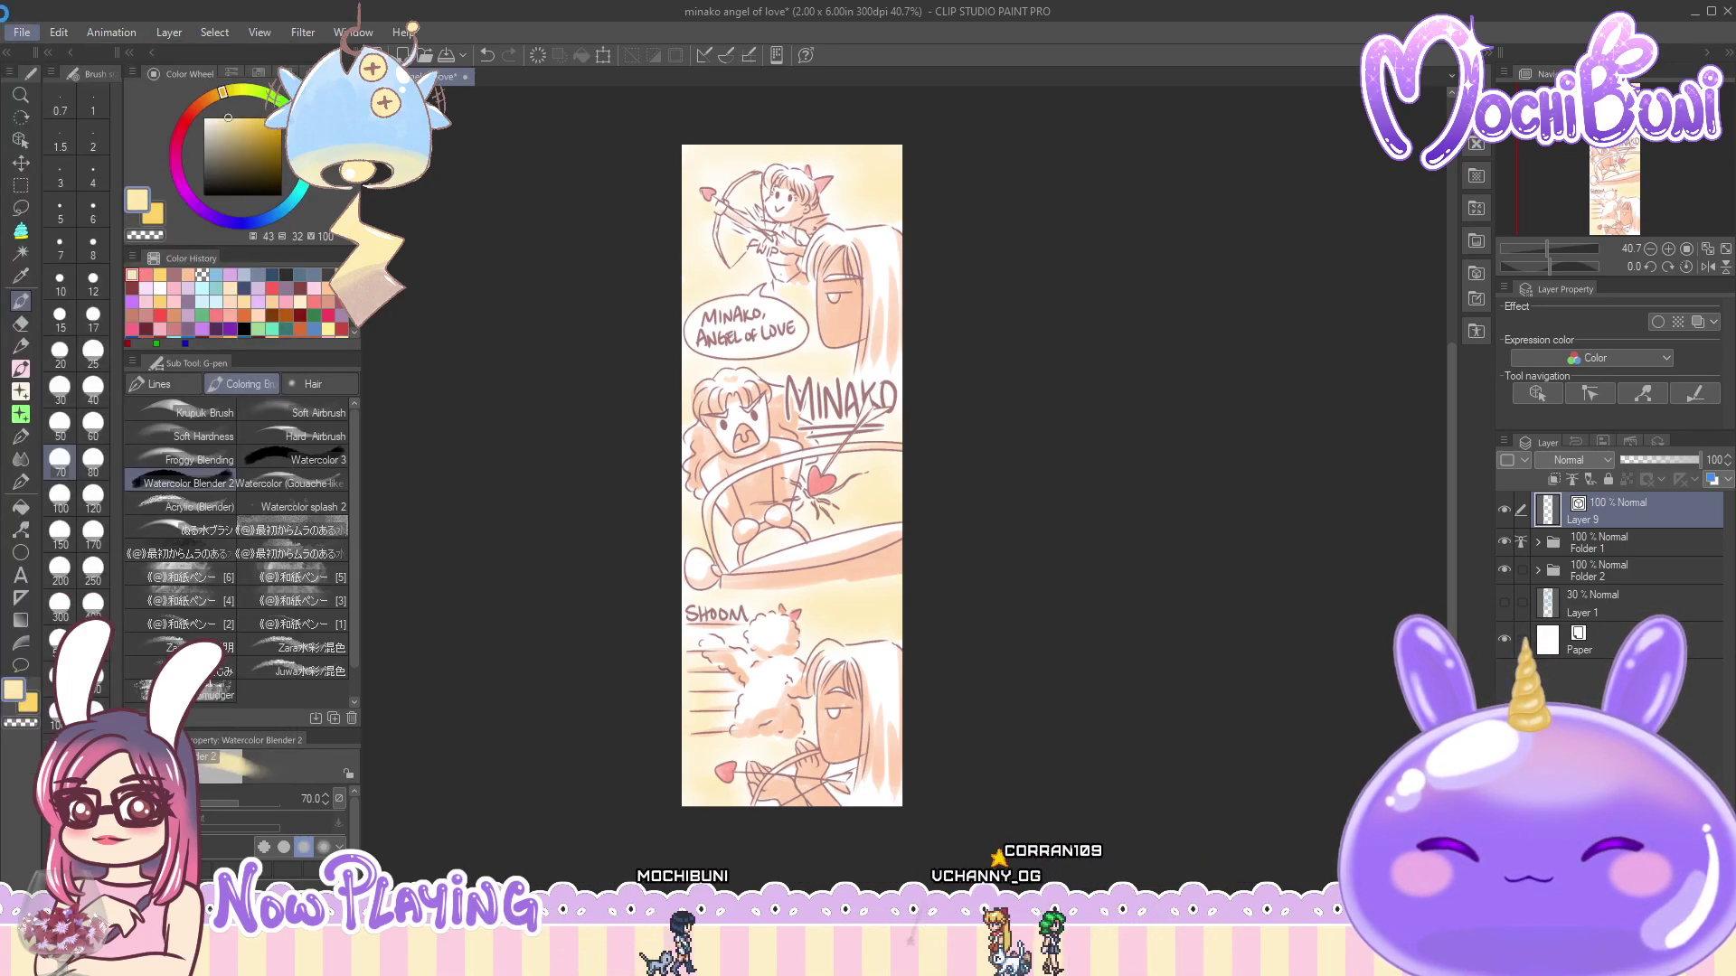
# - Open the file watermark 2 from the 1. assets folder inside the drawing folder
pyautogui.click(22, 32)
pyautogui.click(42, 96)
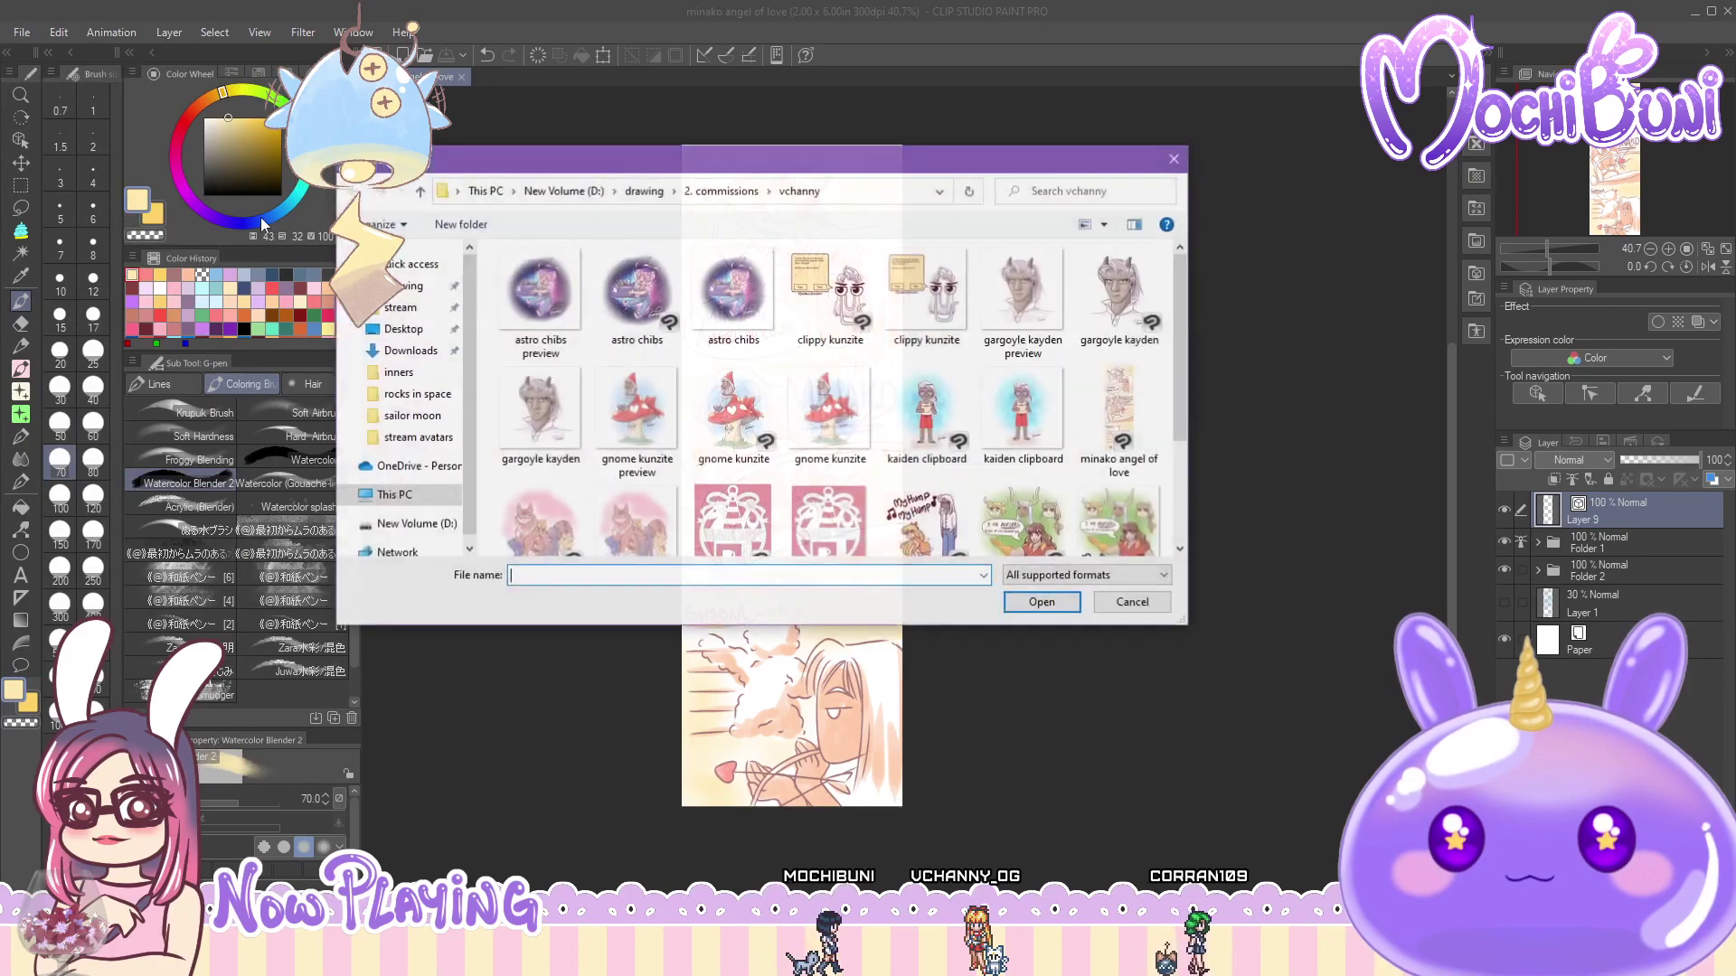
pyautogui.click(643, 192)
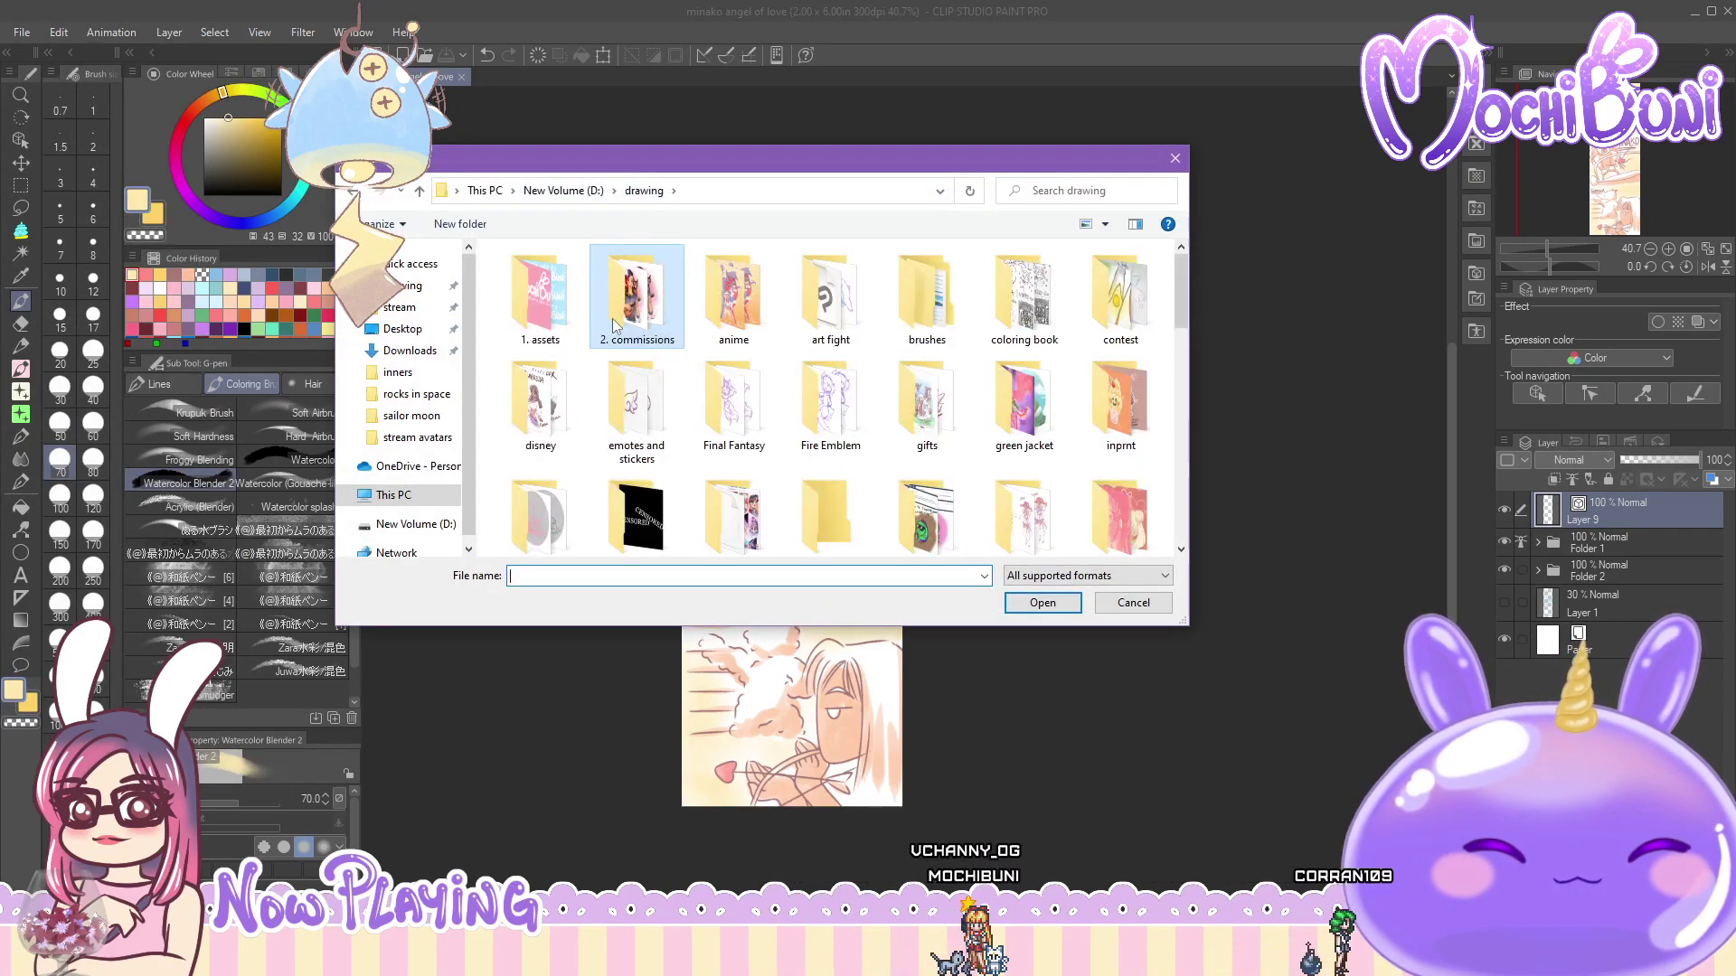
pyautogui.doubleClick(555, 317)
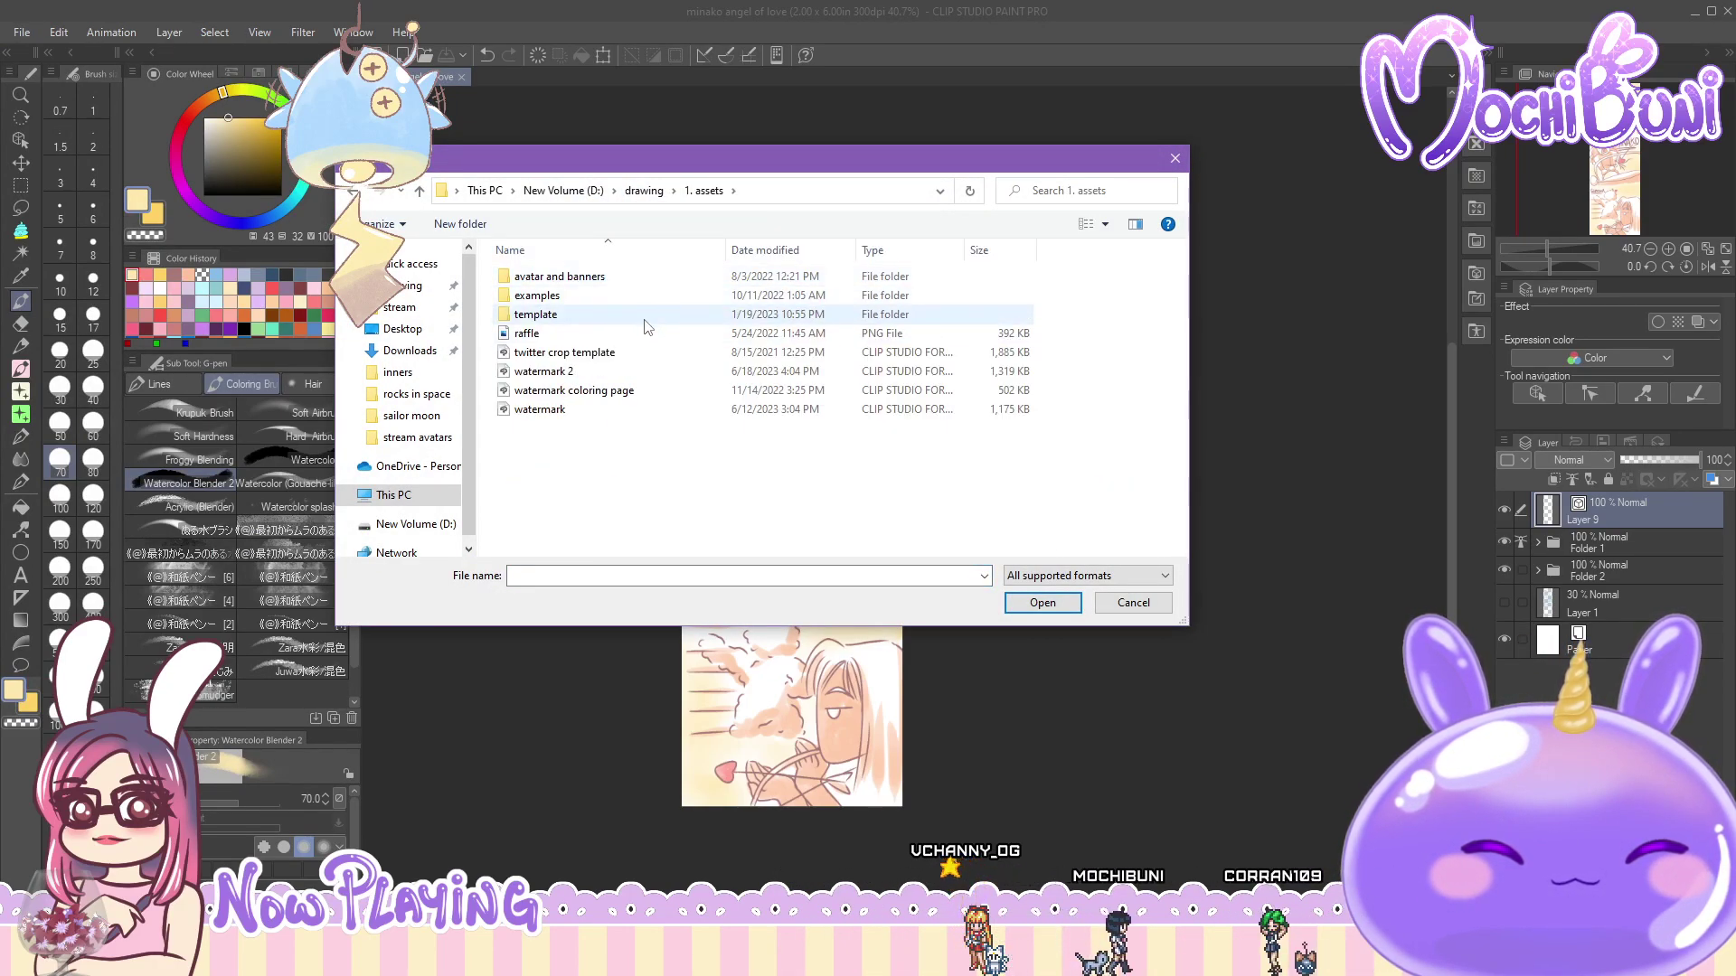
pyautogui.doubleClick(649, 372)
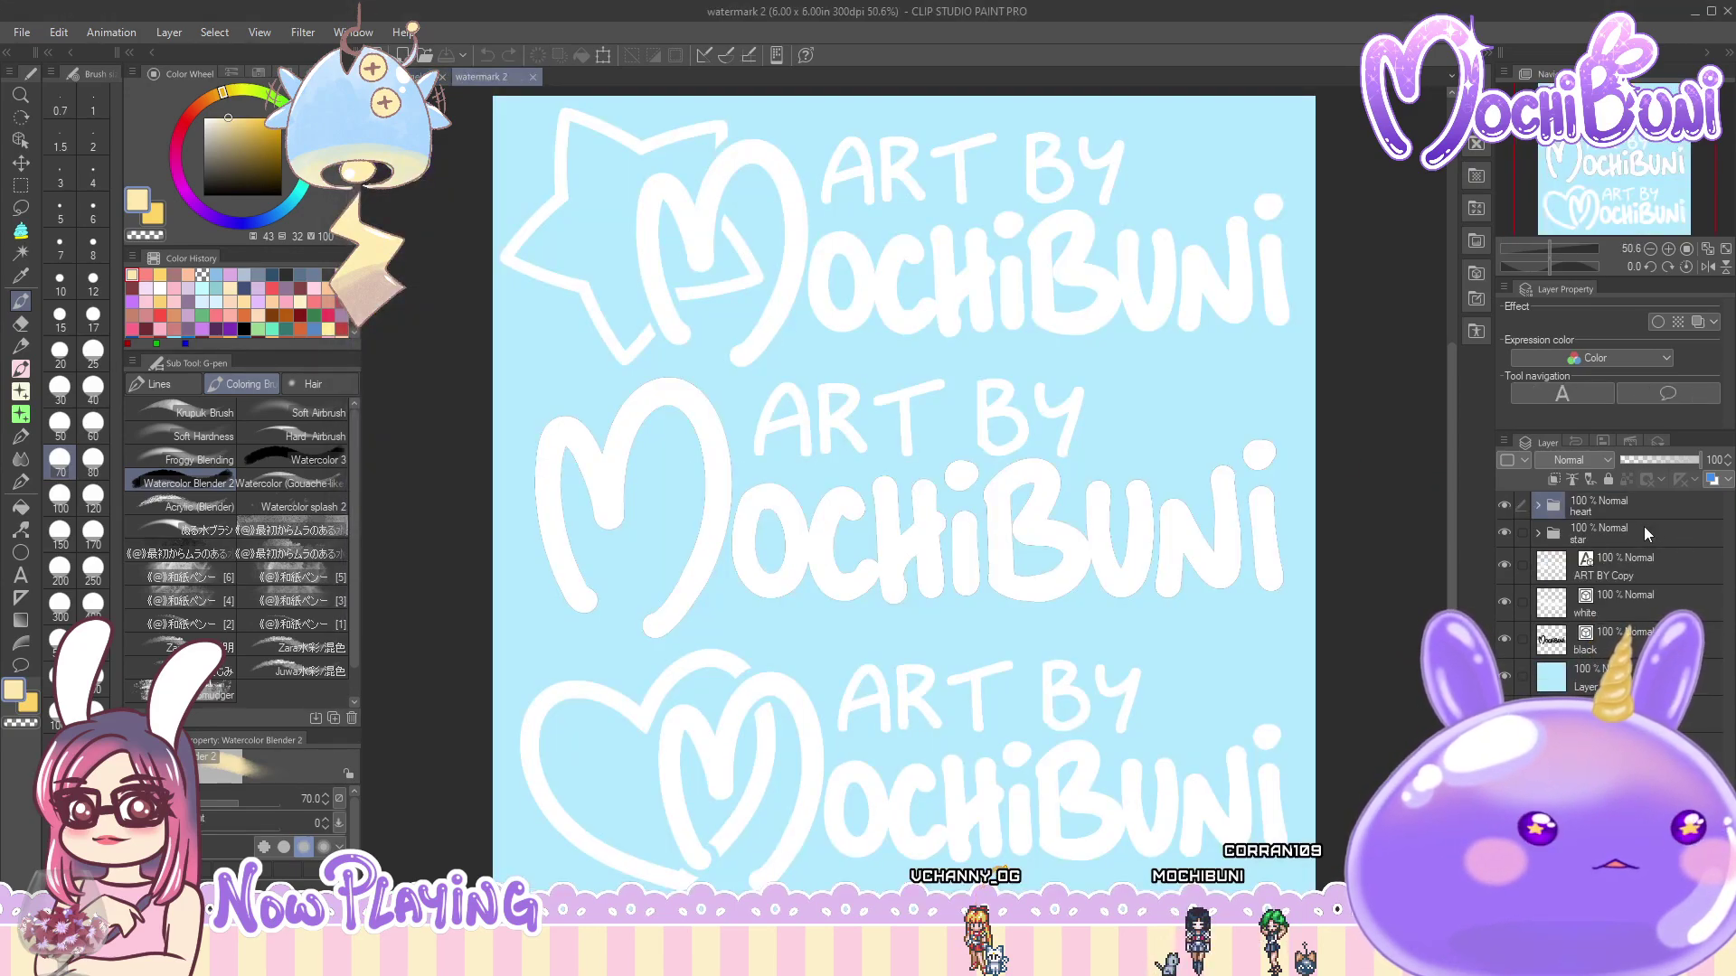
# - Copy the heart watermark folder into the comic and scale it down to fit at the lower right of the second panel, above SHOOM
pyautogui.click(1612, 512)
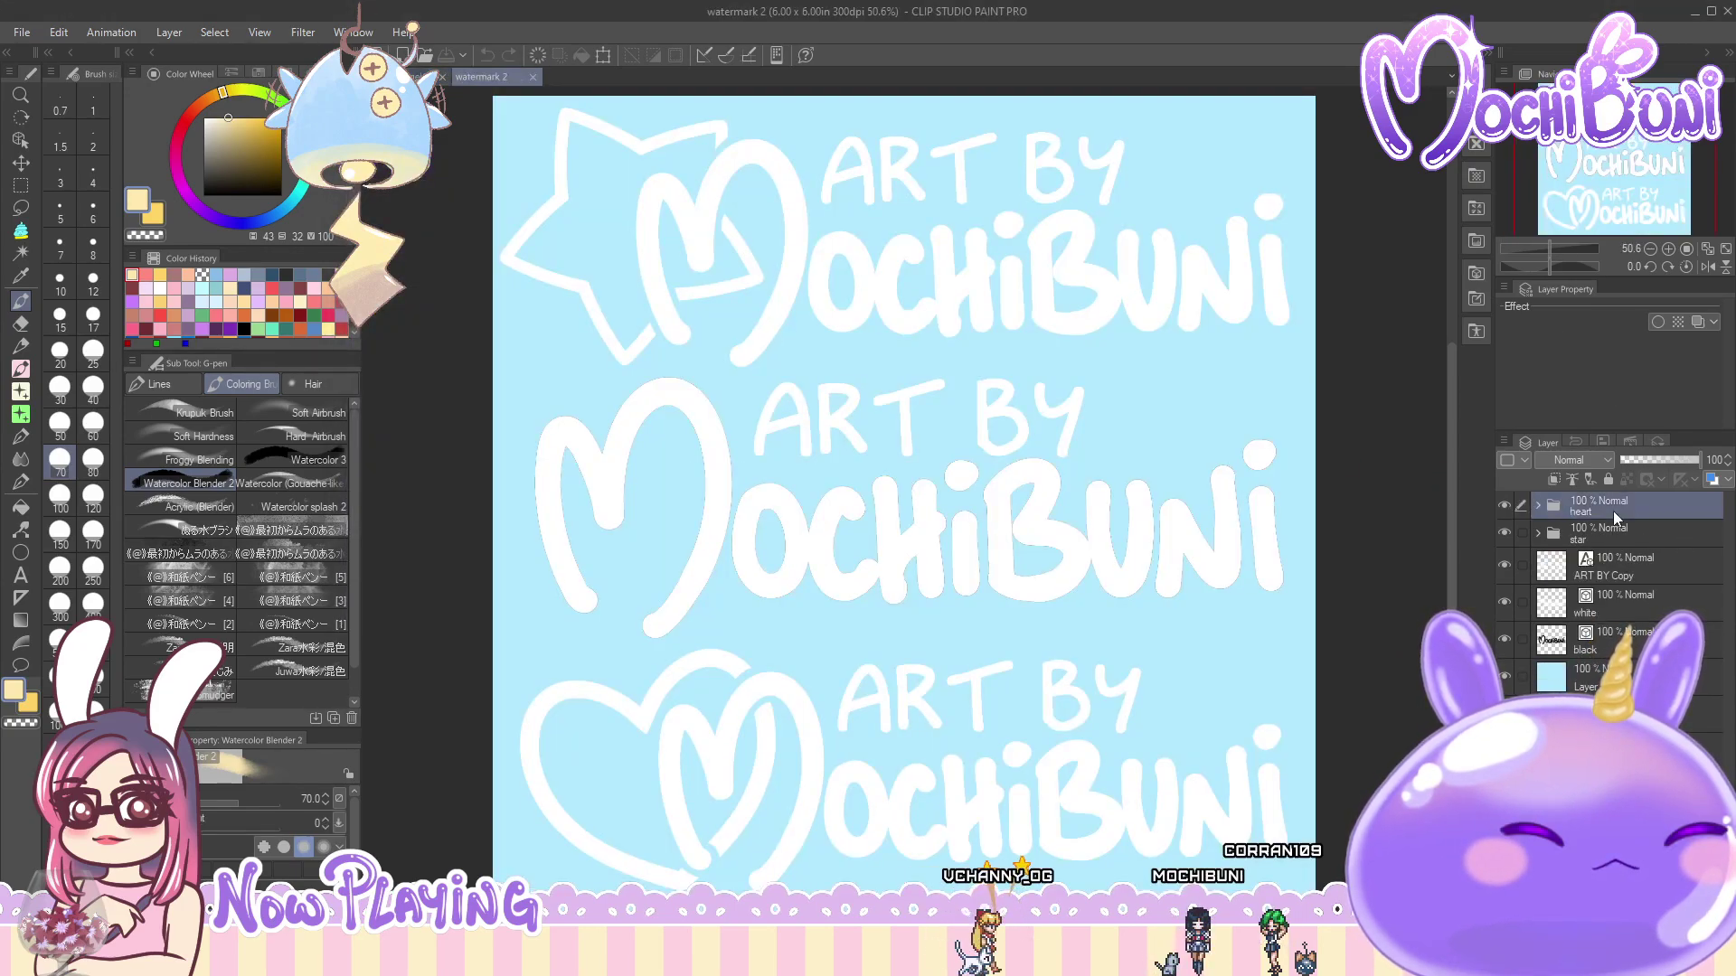
pyautogui.hotkey('ctrl', 'Tab')
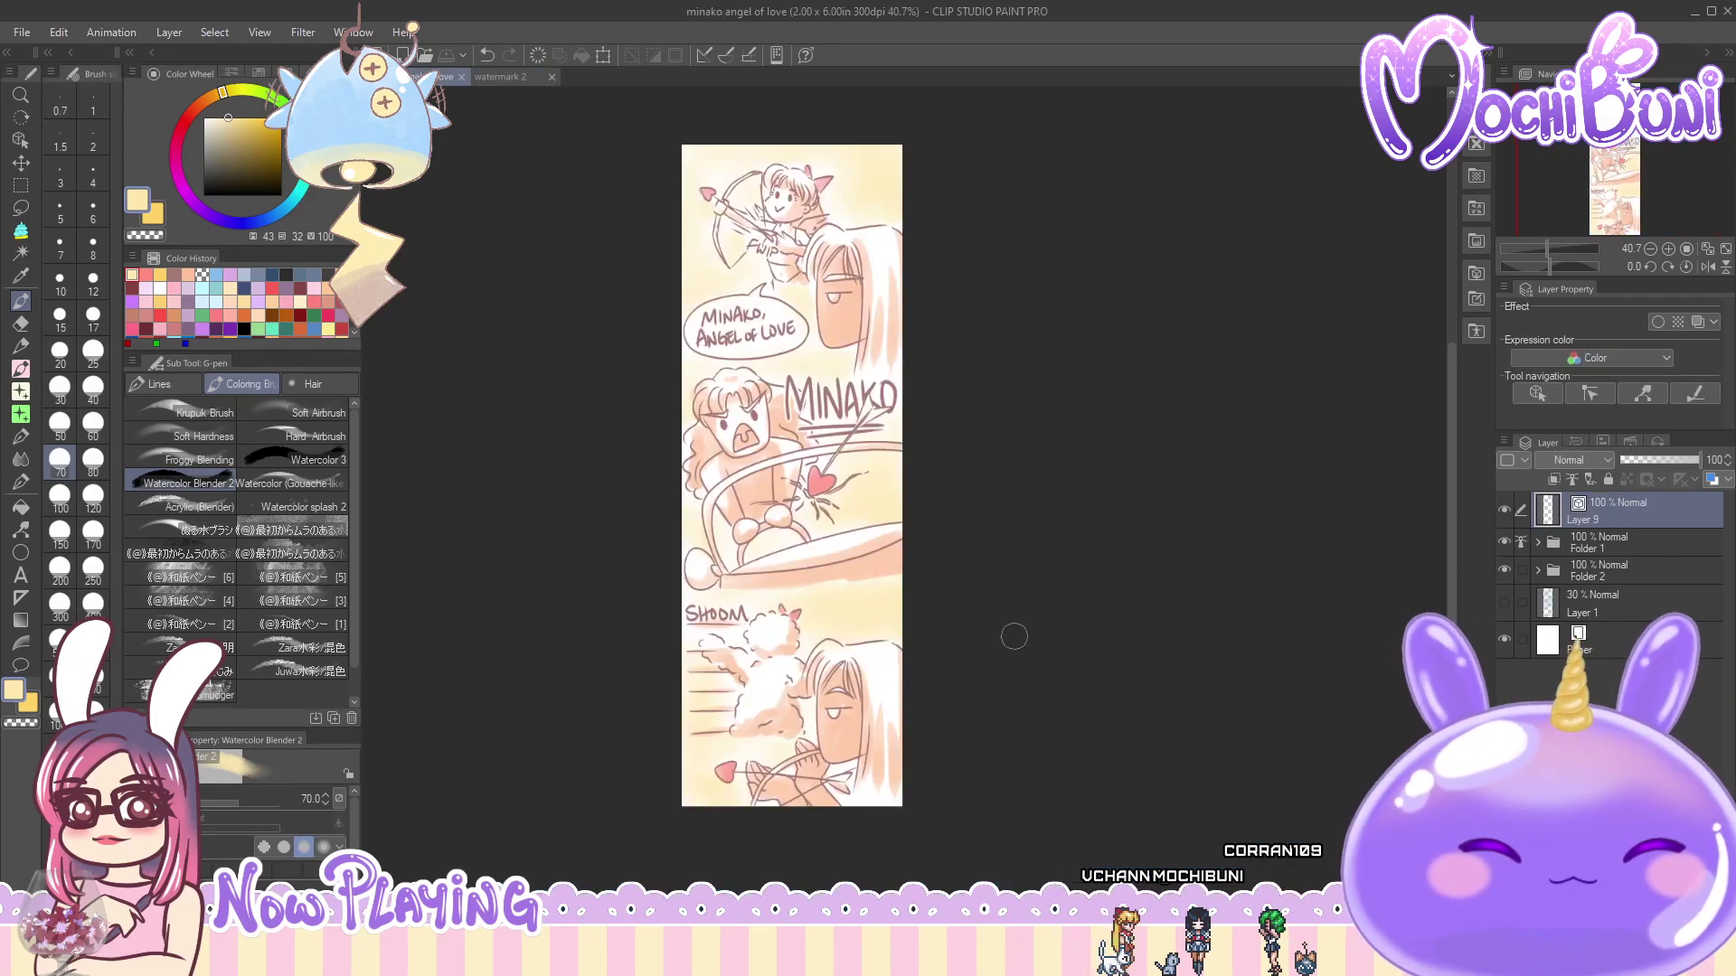
pyautogui.click(59, 33)
pyautogui.moveTo(241, 487)
pyautogui.click(491, 499)
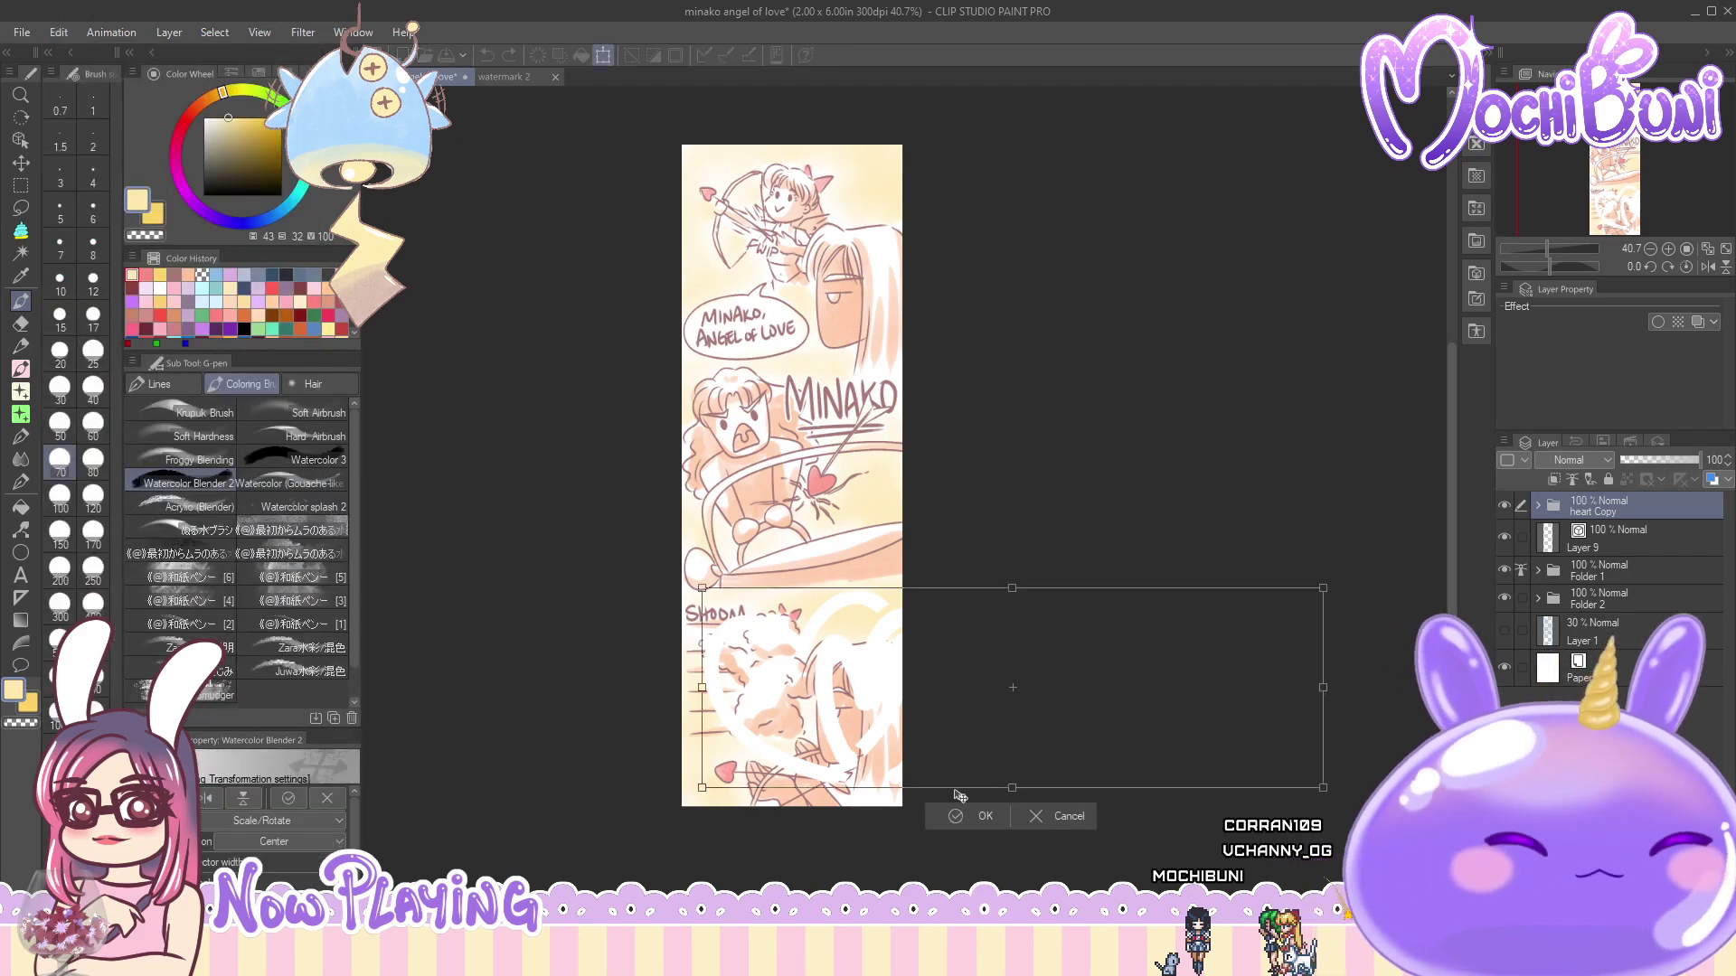
pyautogui.moveTo(1007, 789); pyautogui.dragTo(878, 601)
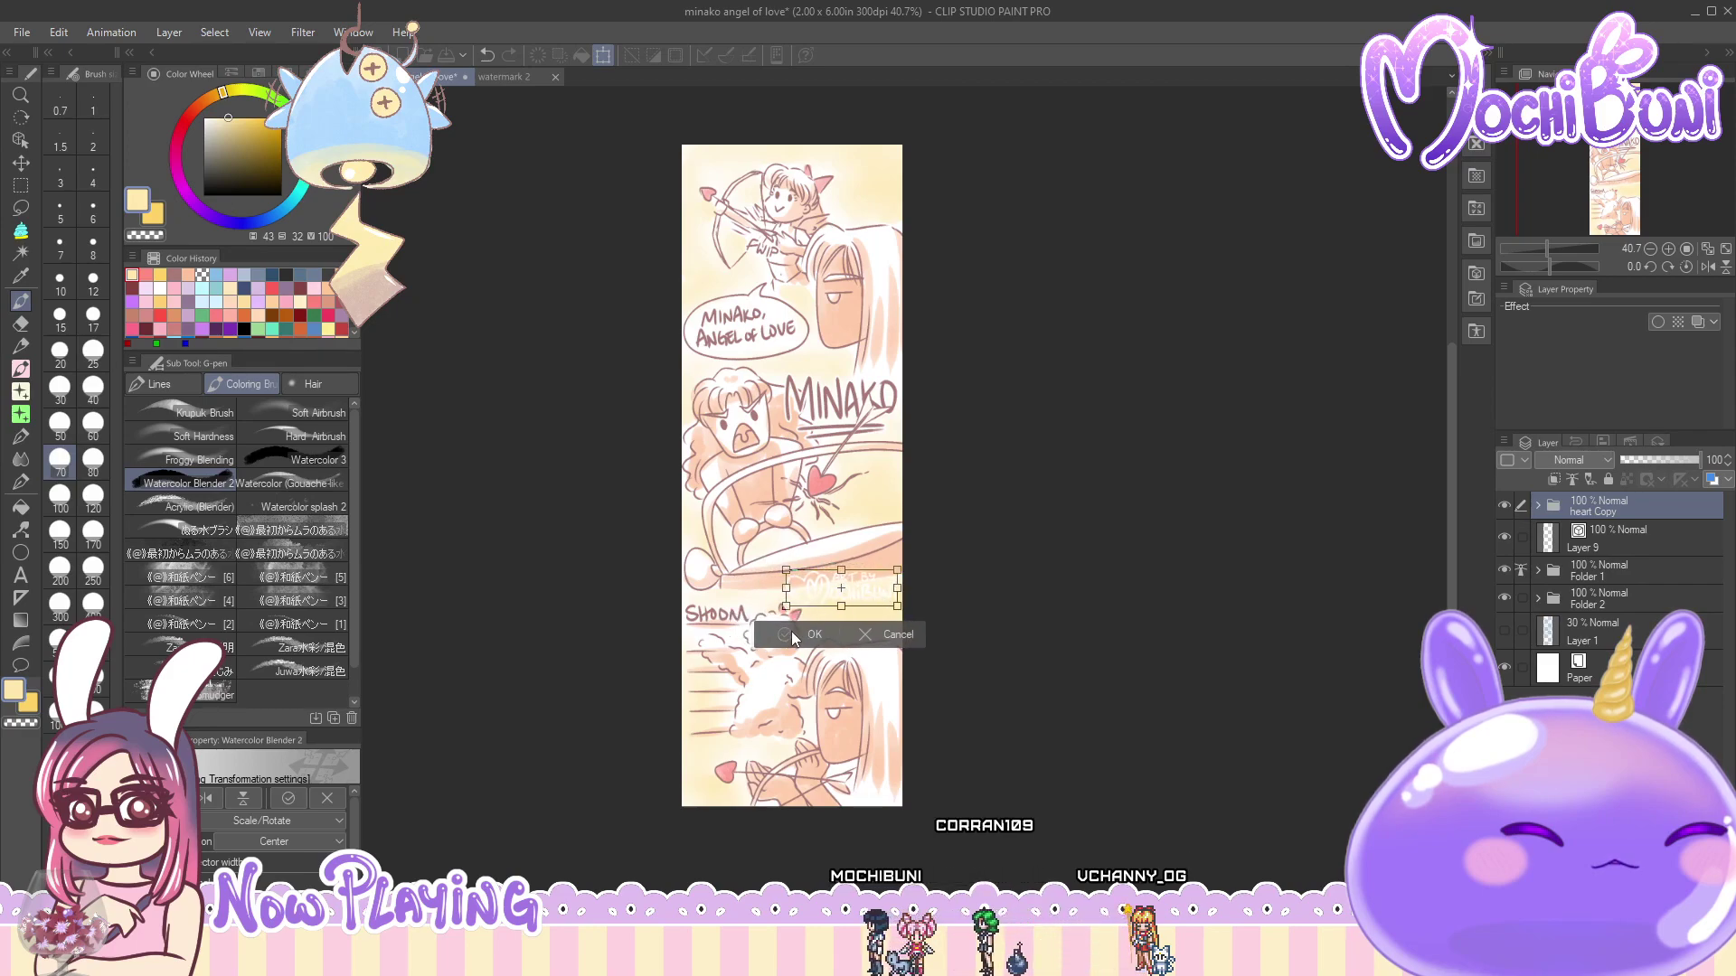
pyautogui.click(792, 636)
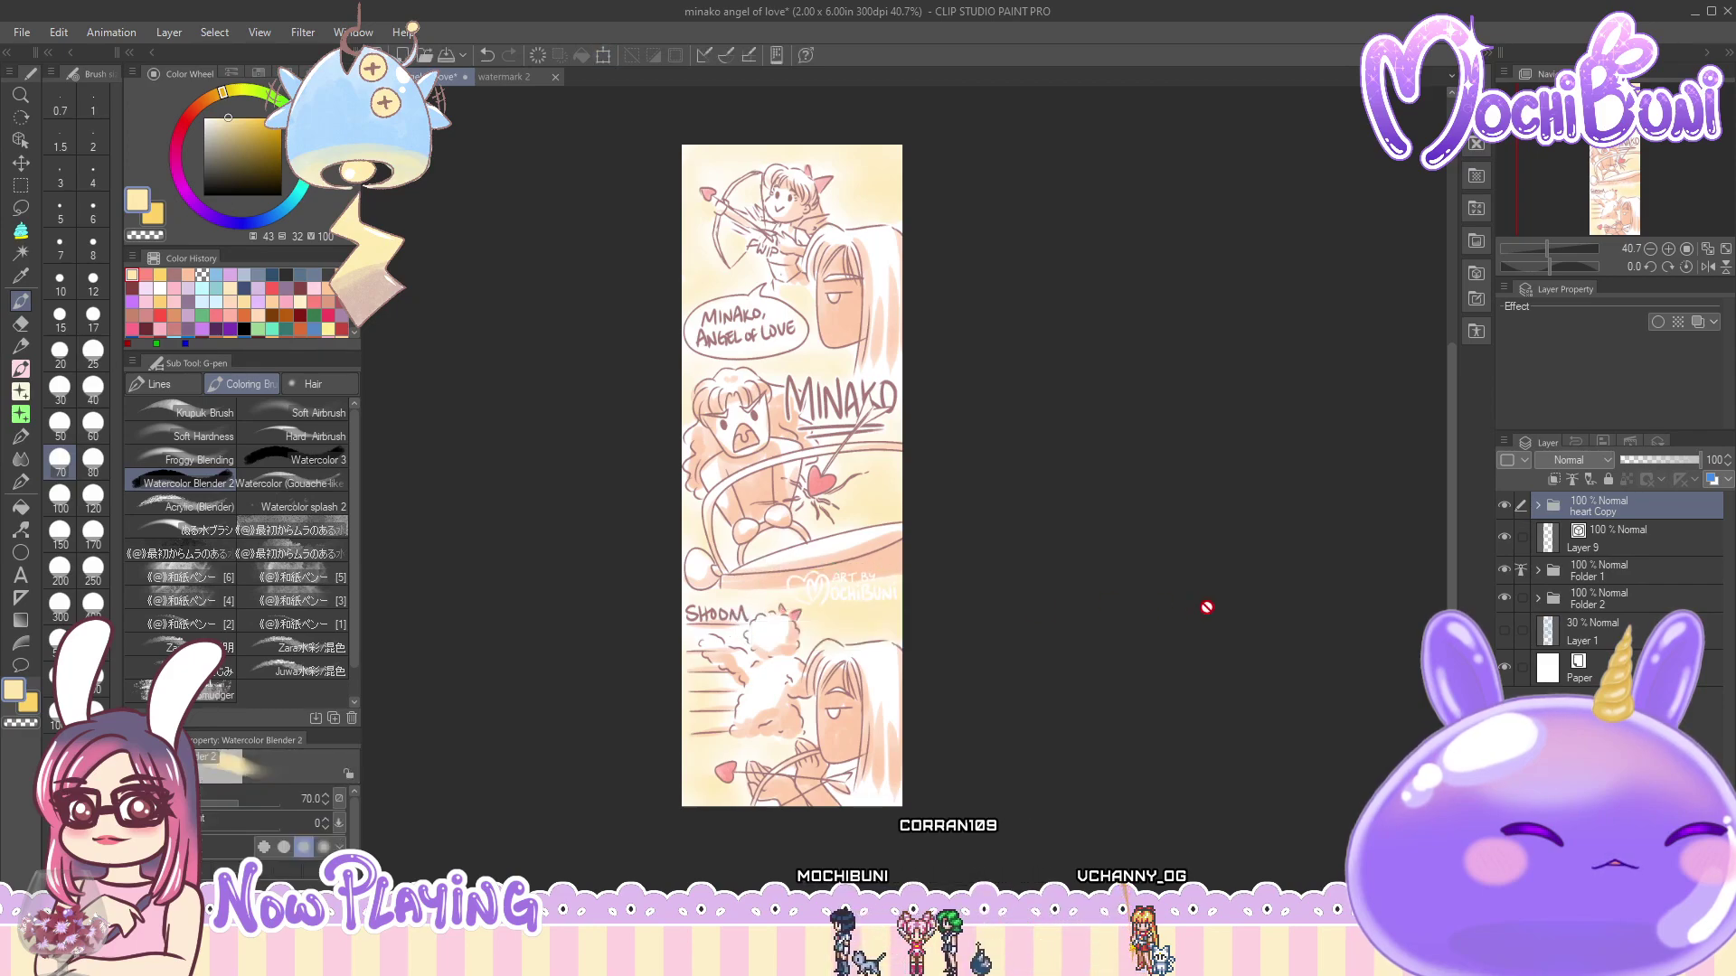
# - Give the heart watermark folder a peach border effect with an edge thickness of 3.0
pyautogui.click(1660, 318)
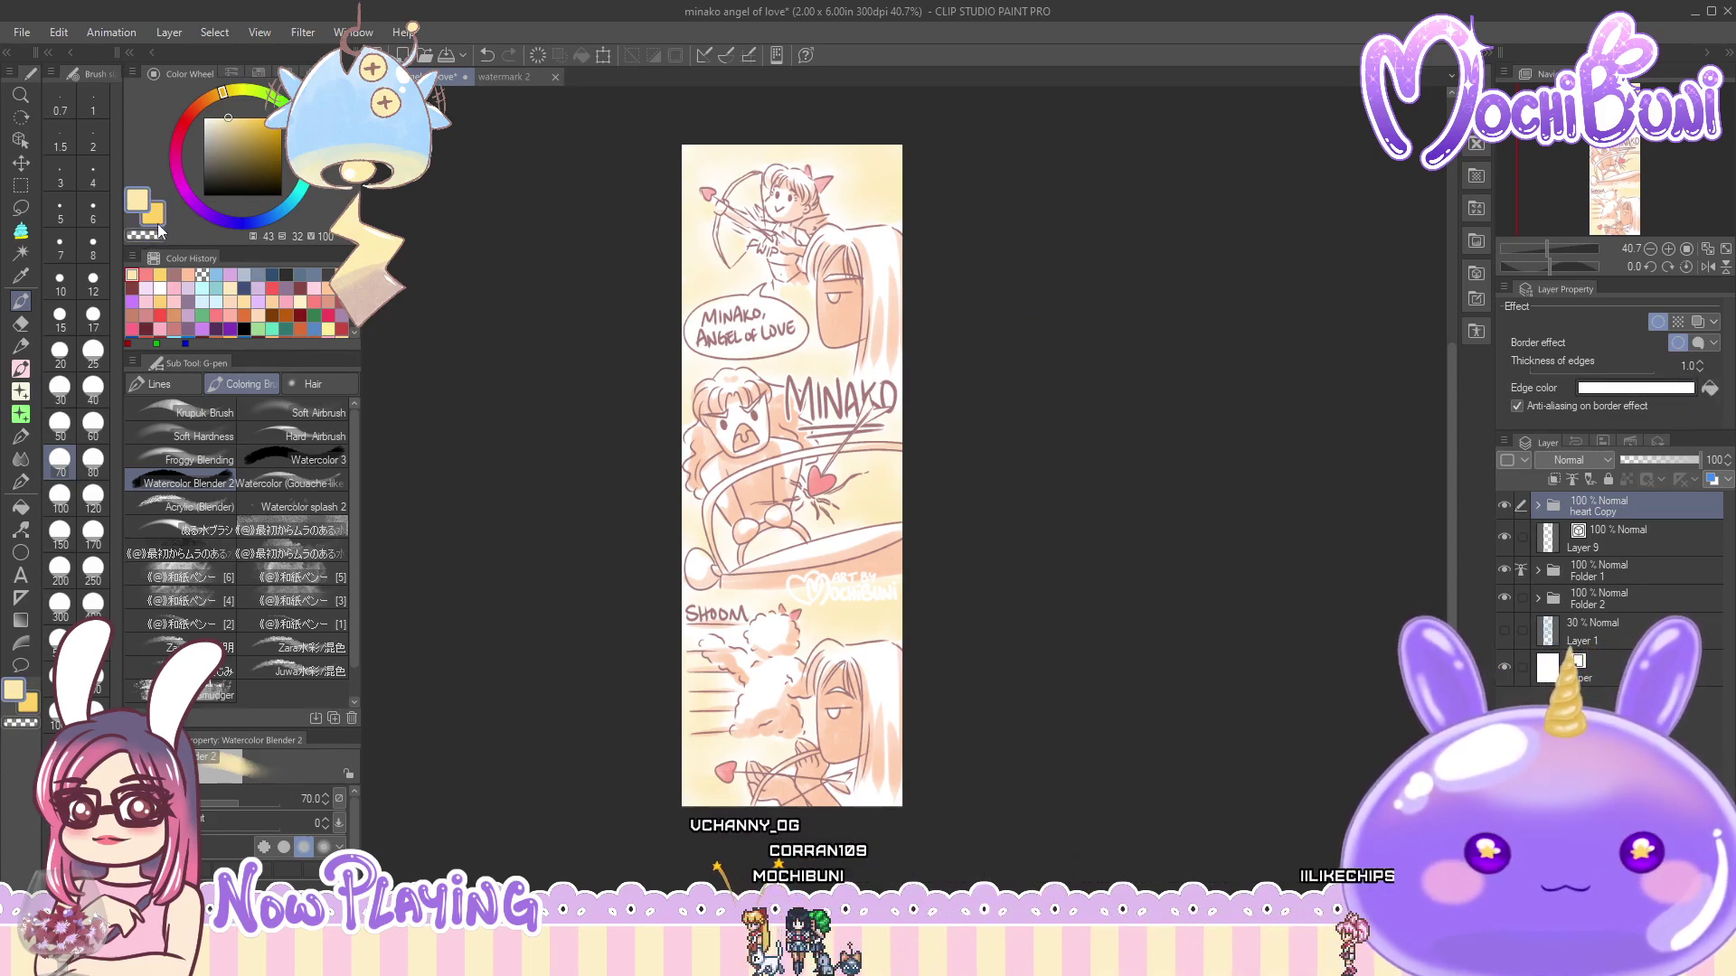
pyautogui.click(187, 274)
pyautogui.click(1708, 388)
pyautogui.click(1699, 363)
pyautogui.click(1700, 362)
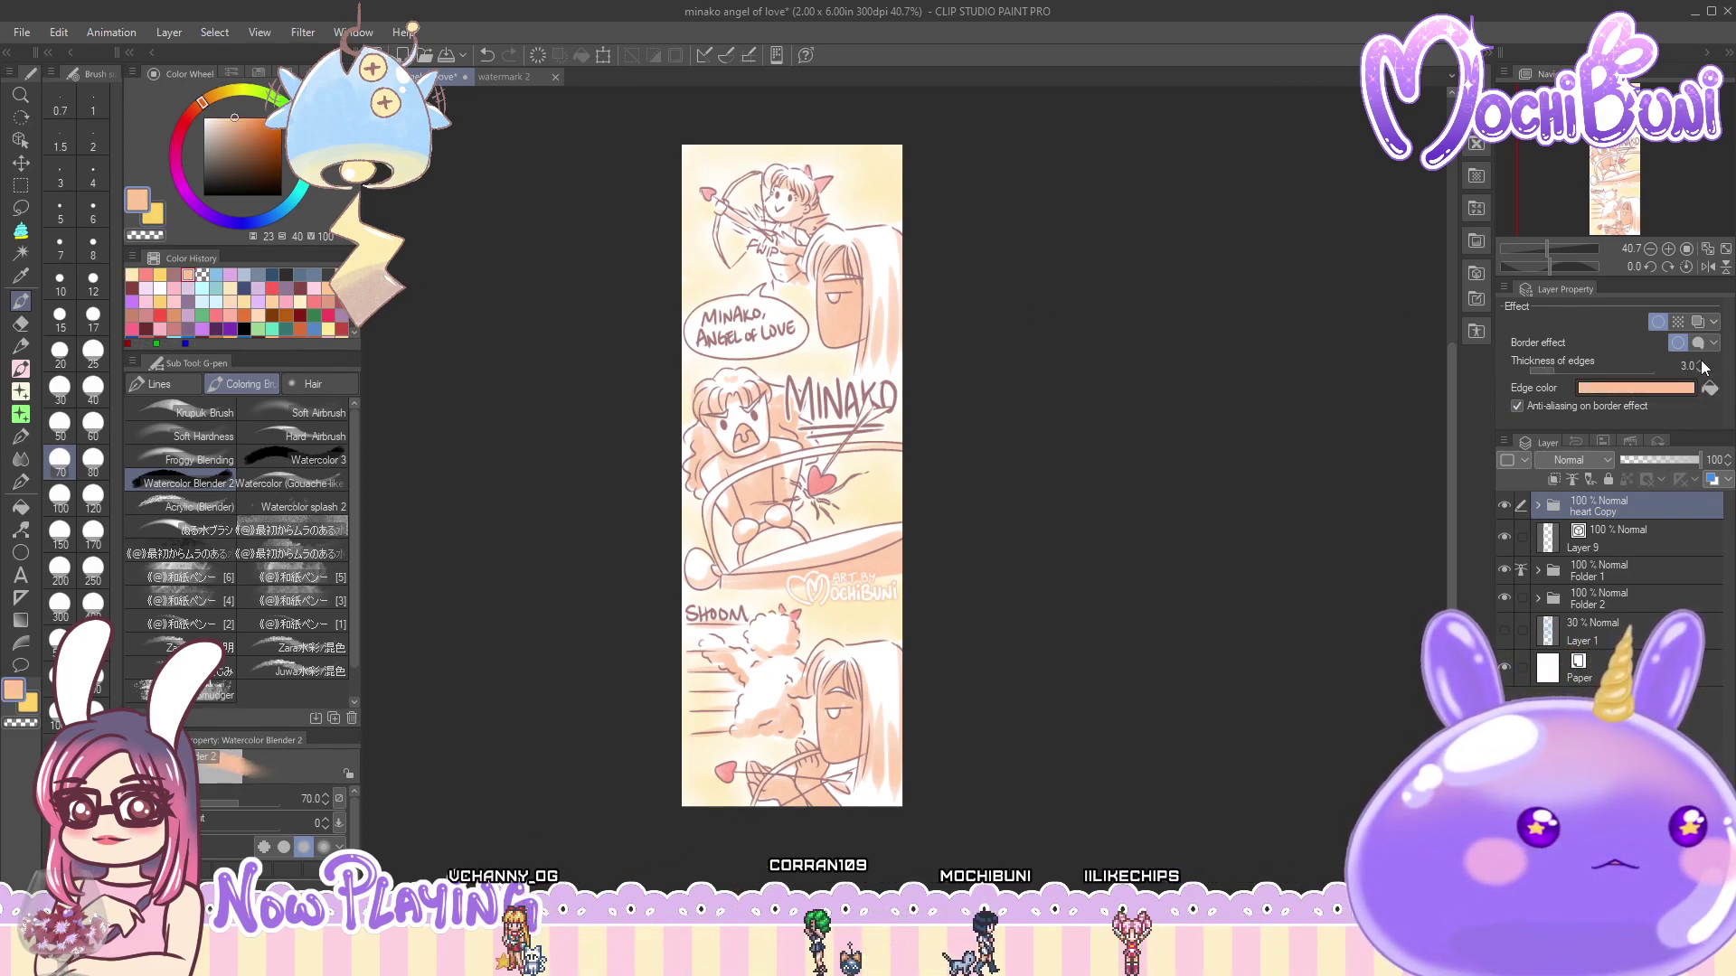
pyautogui.hotkey('ctrl', '+')
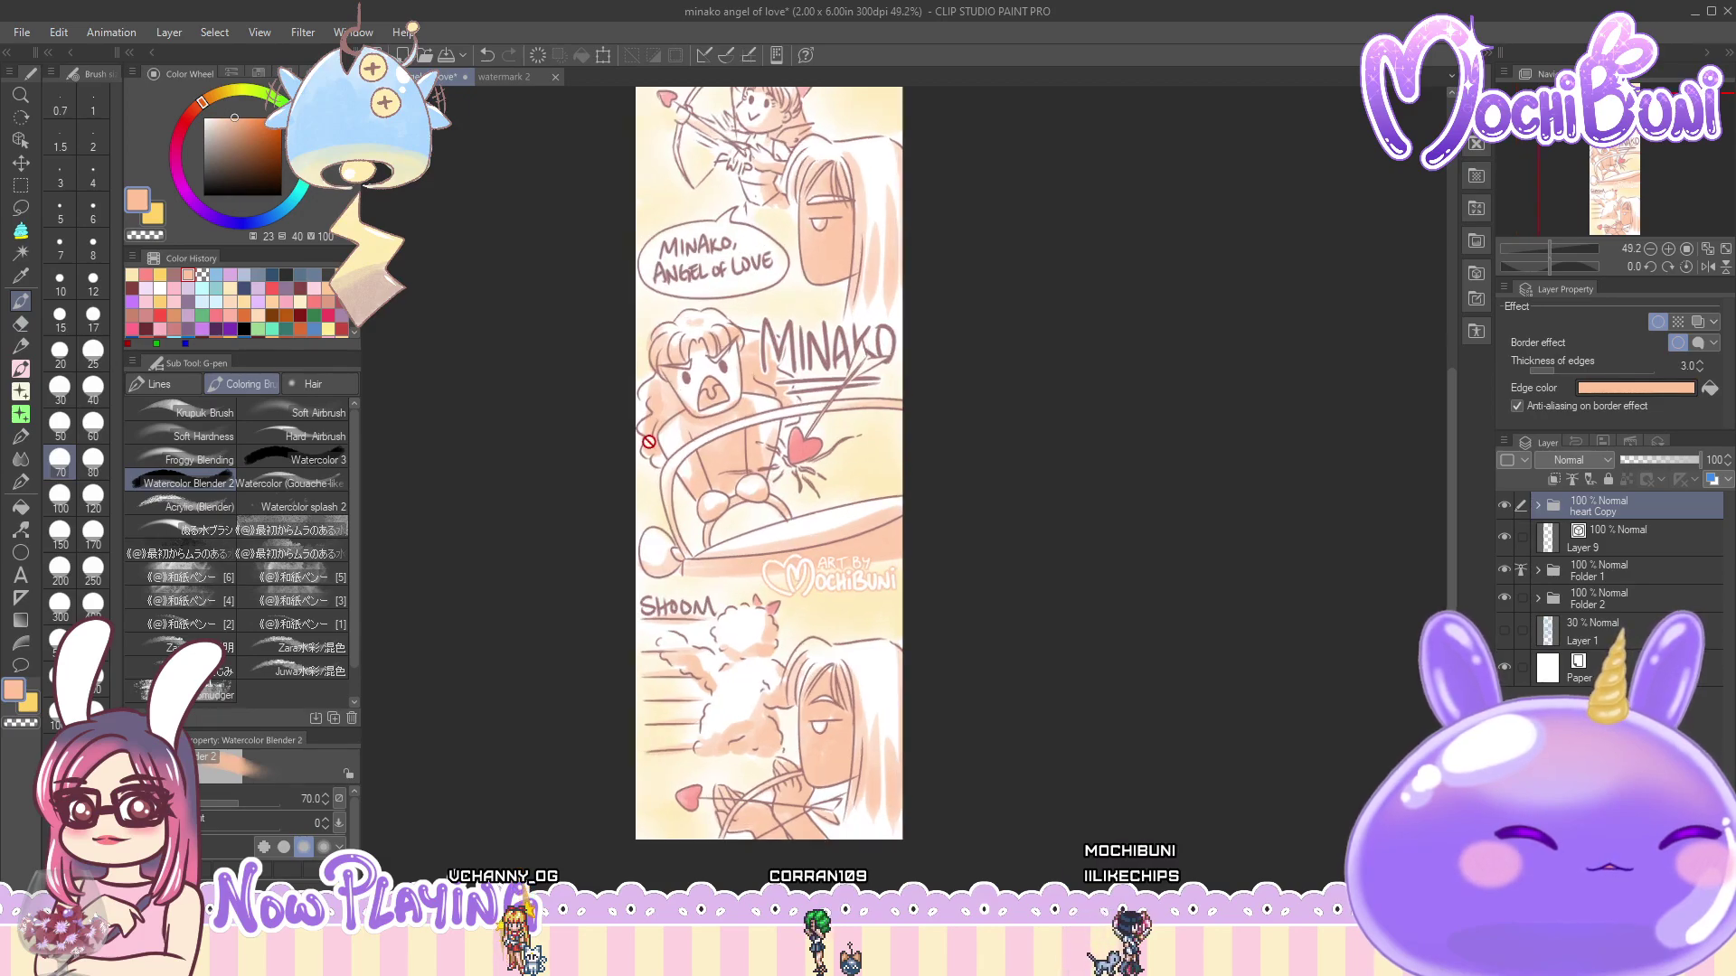
pyautogui.press('k')
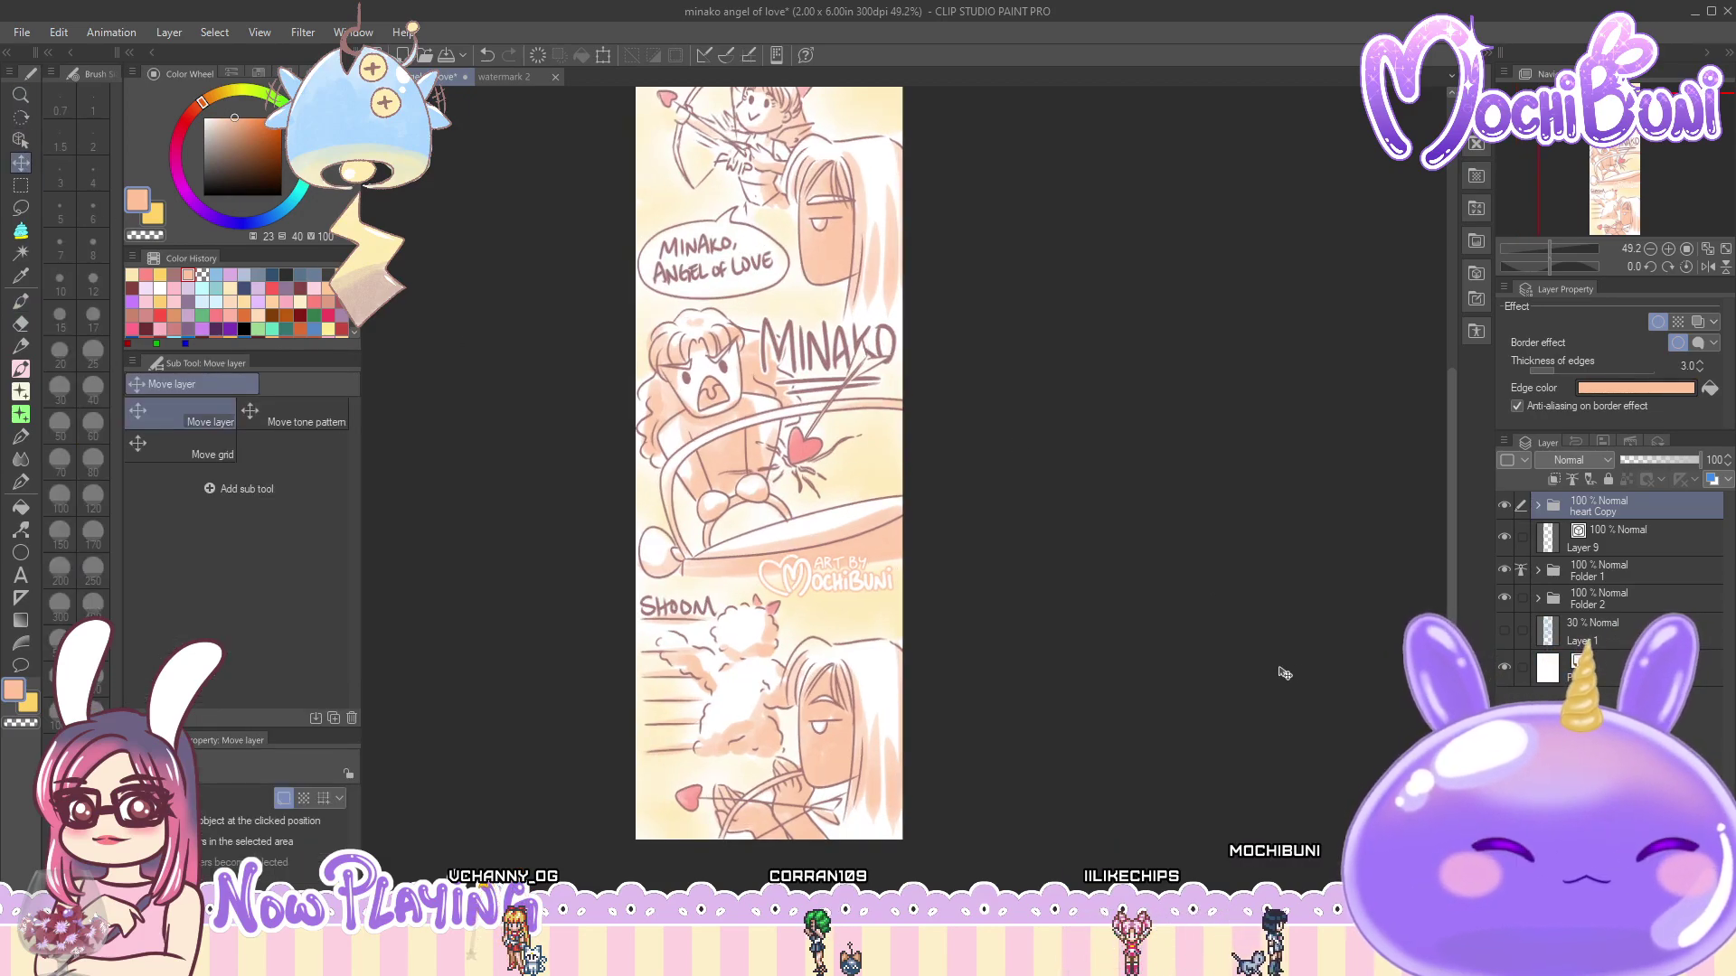
# - Save the watermarked comic
pyautogui.hotkey('ctrl', '-')
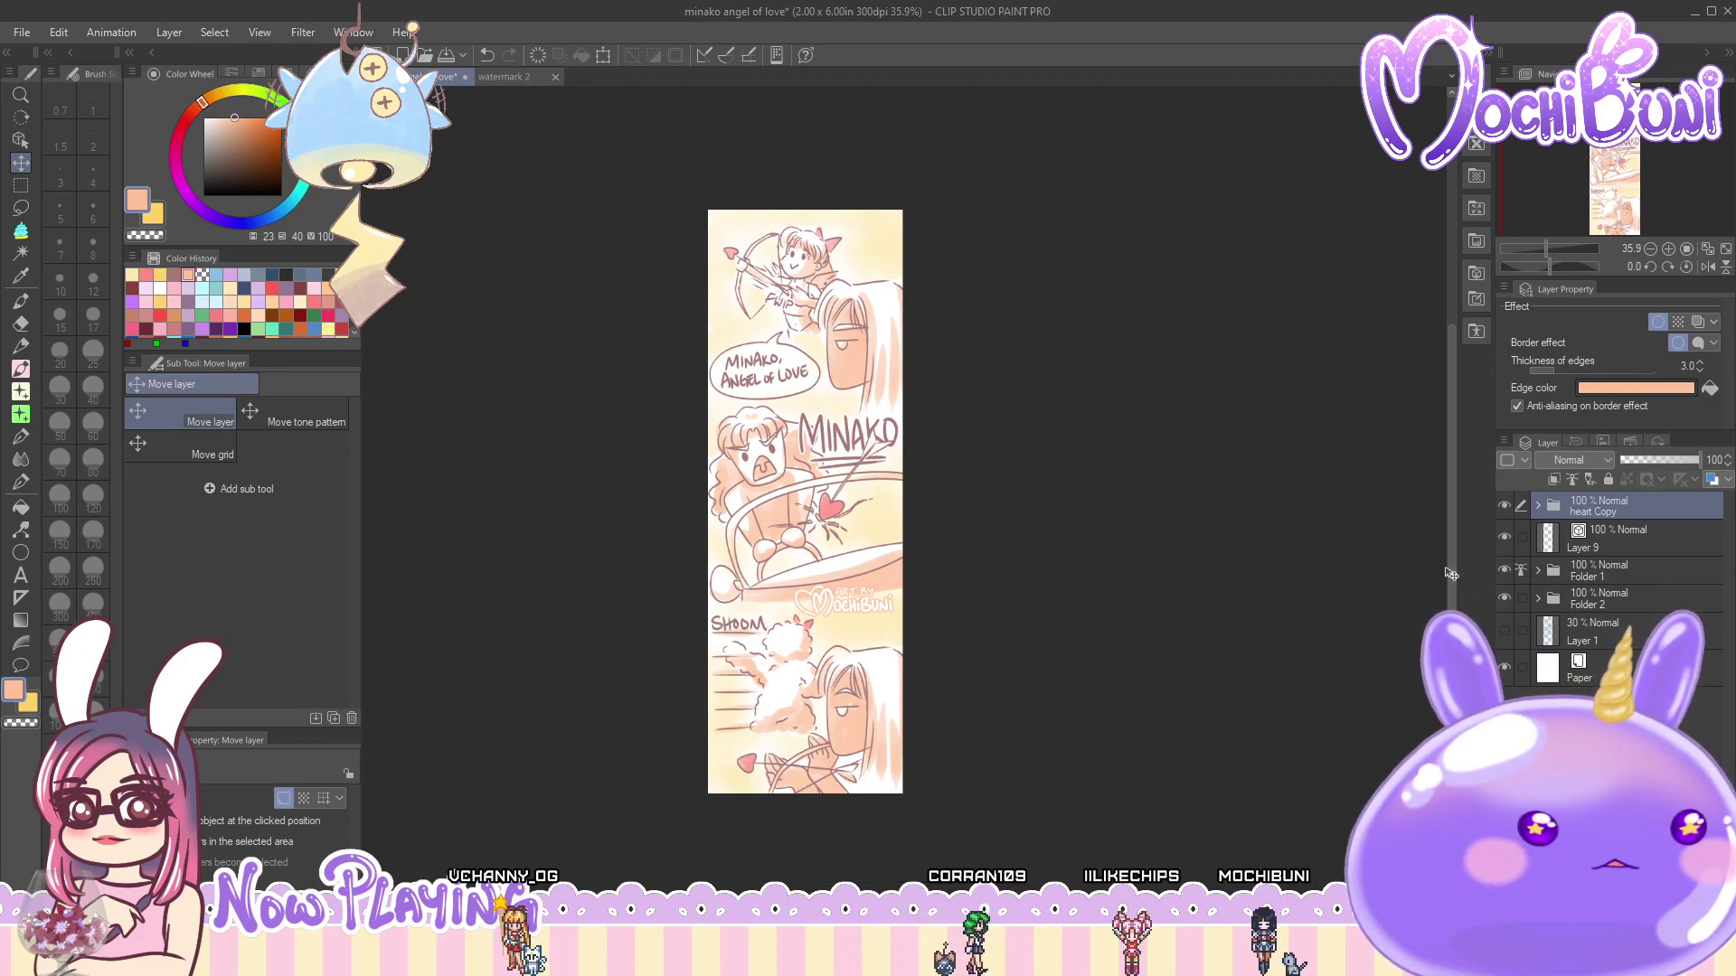
pyautogui.moveTo(1447, 559); pyautogui.dragTo(1452, 603)
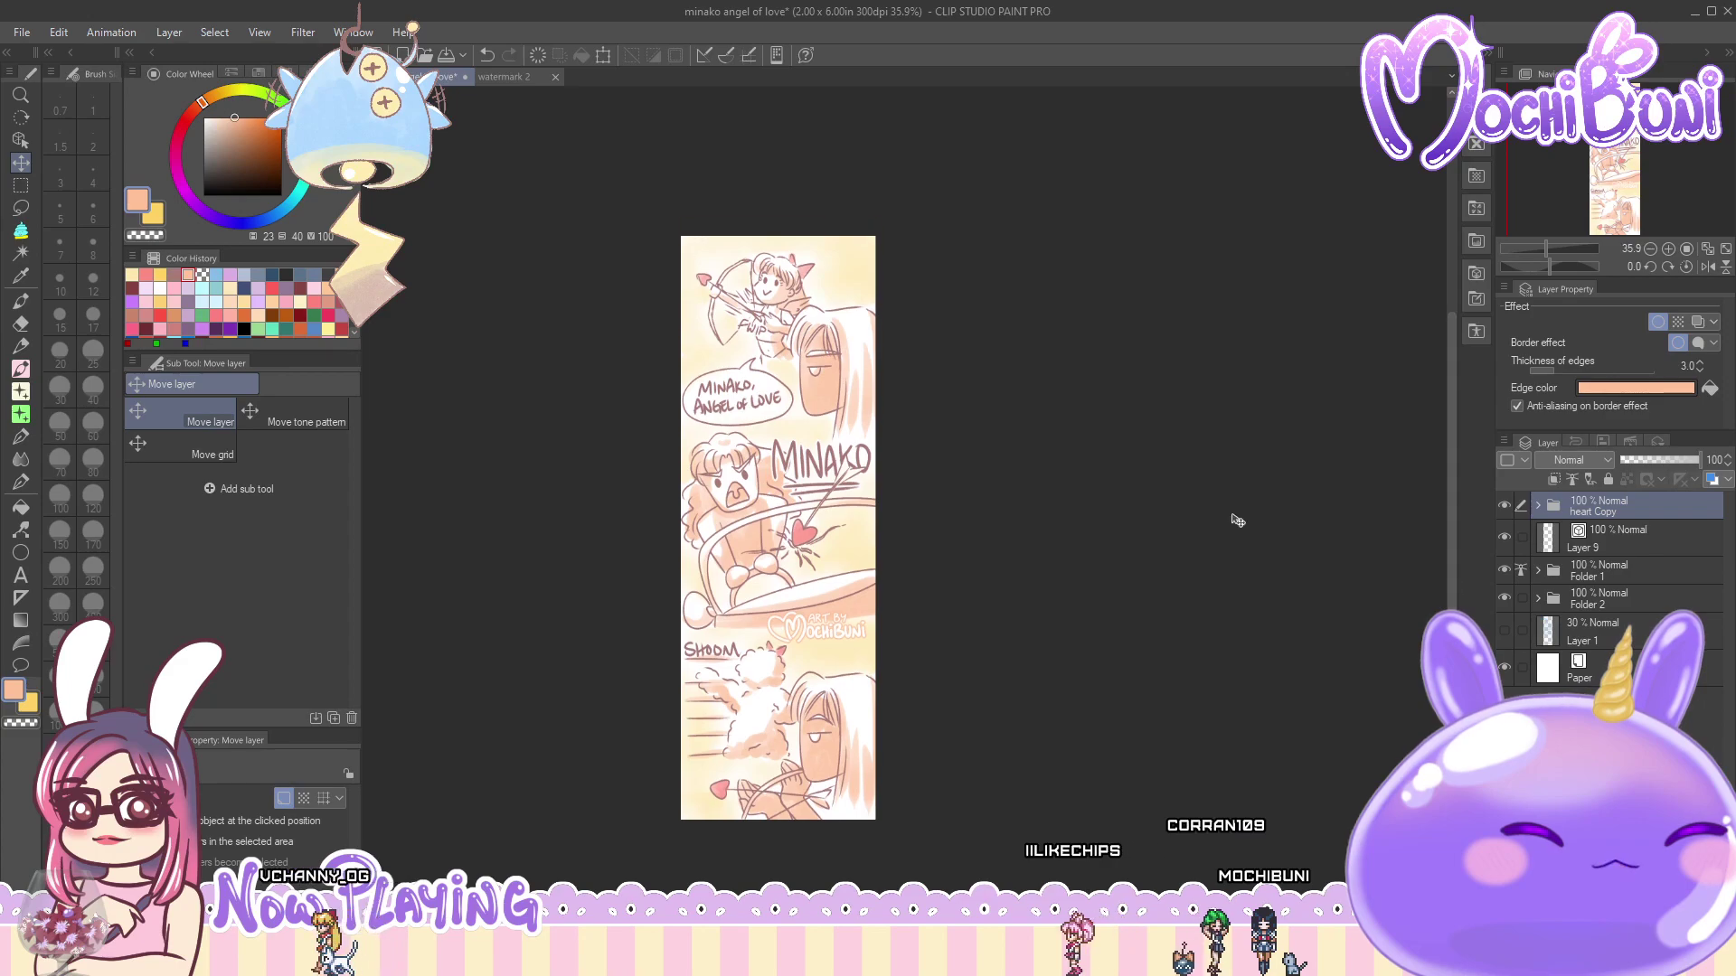
pyautogui.click(21, 32)
pyautogui.click(65, 165)
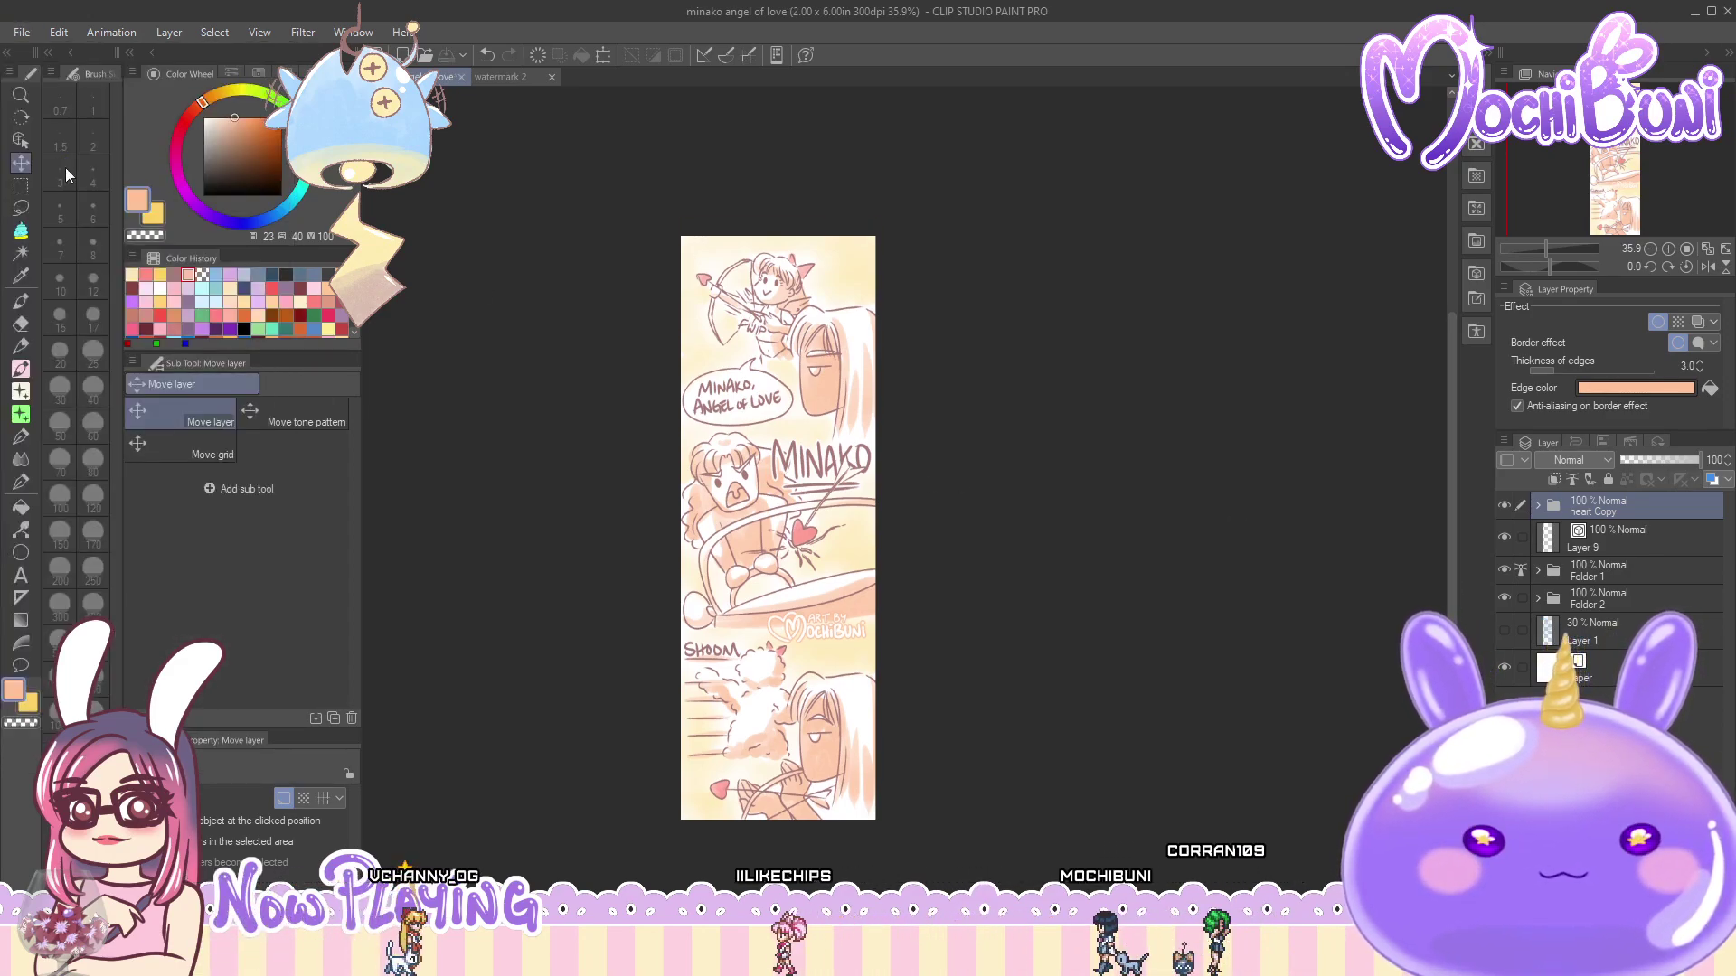
# - Save a PNG copy of the comic as minako angel of love in the vchanny commissions folder
pyautogui.click(22, 31)
pyautogui.click(78, 186)
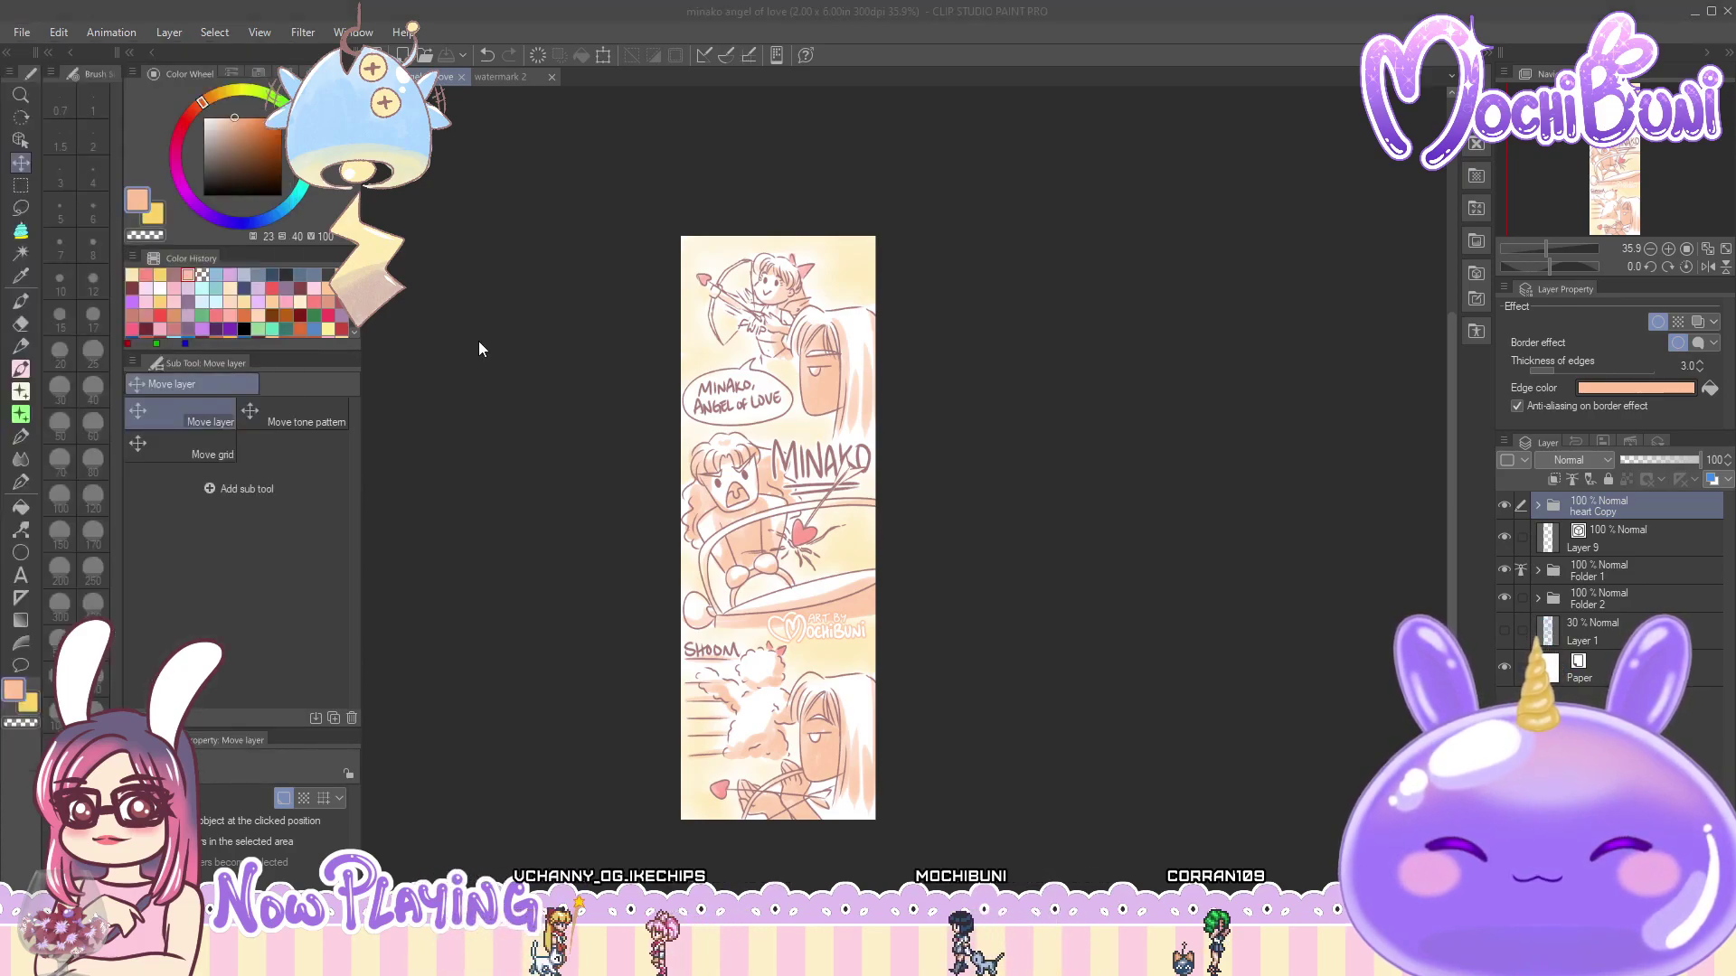
pyautogui.click(597, 562)
pyautogui.click(633, 622)
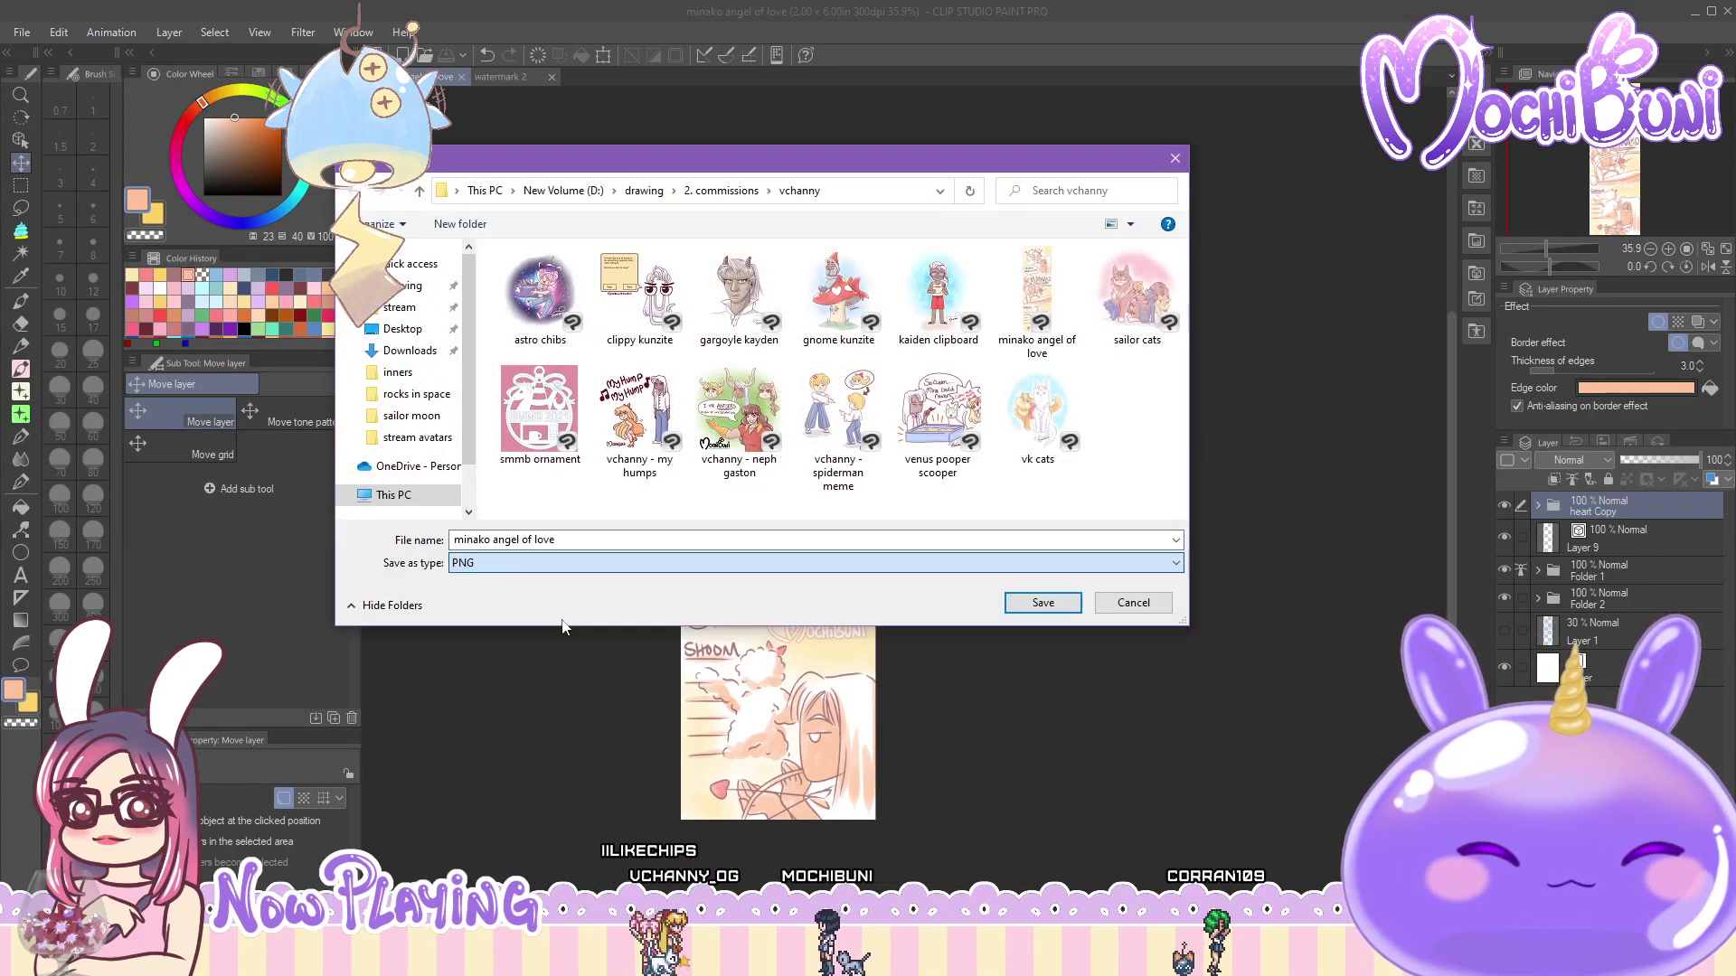
pyautogui.click(1042, 602)
pyautogui.click(945, 357)
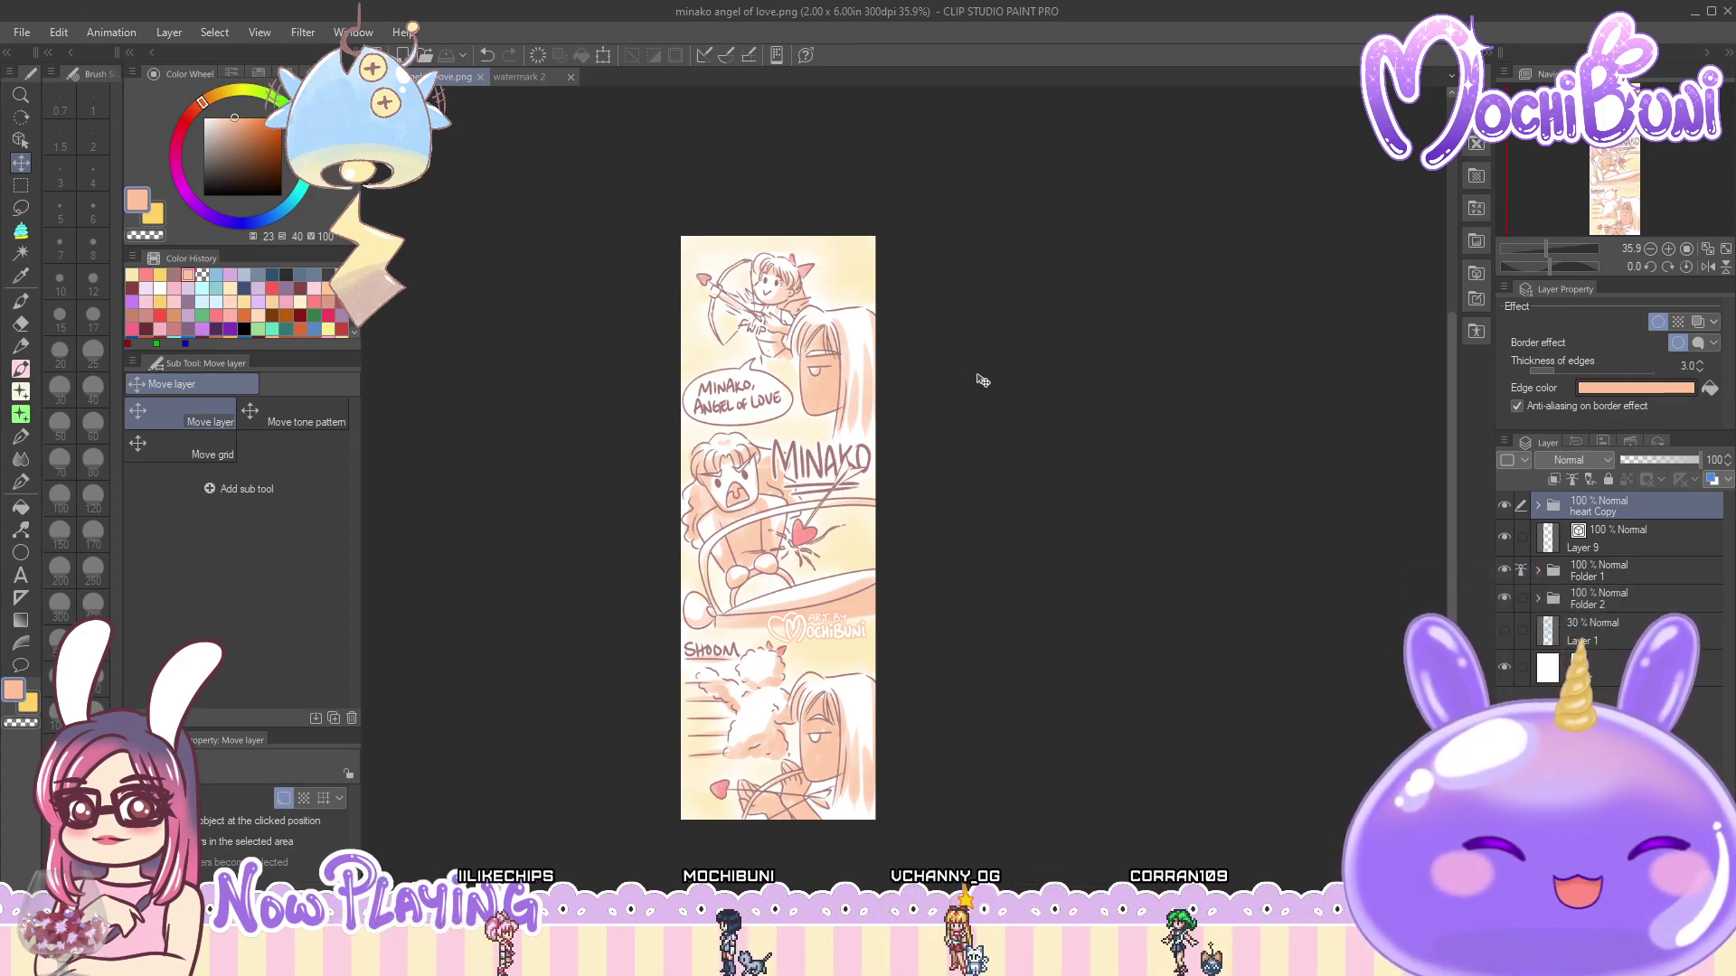
# - Letter CRACK on Layer 9 in muted reddish brown with the SU-Cream Pencil, beside the heart arrow's impact lines in the second panel
pyautogui.scroll(3, 850, 571)
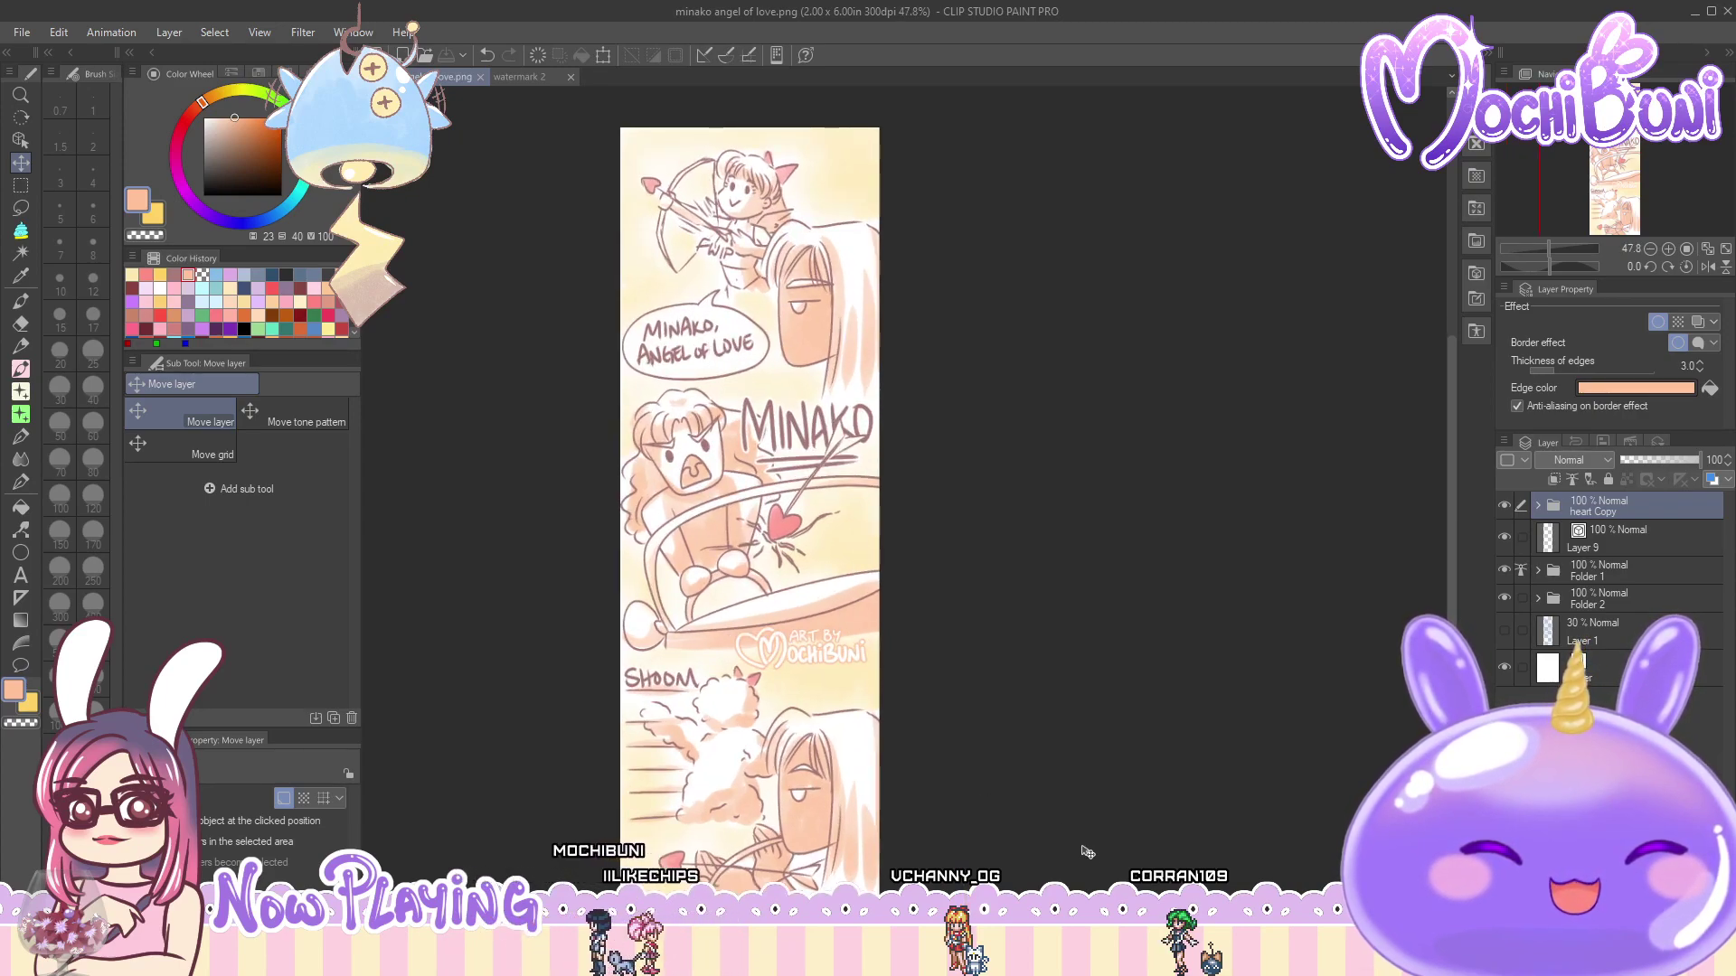
pyautogui.moveTo(750, 511); pyautogui.dragTo(829, 512)
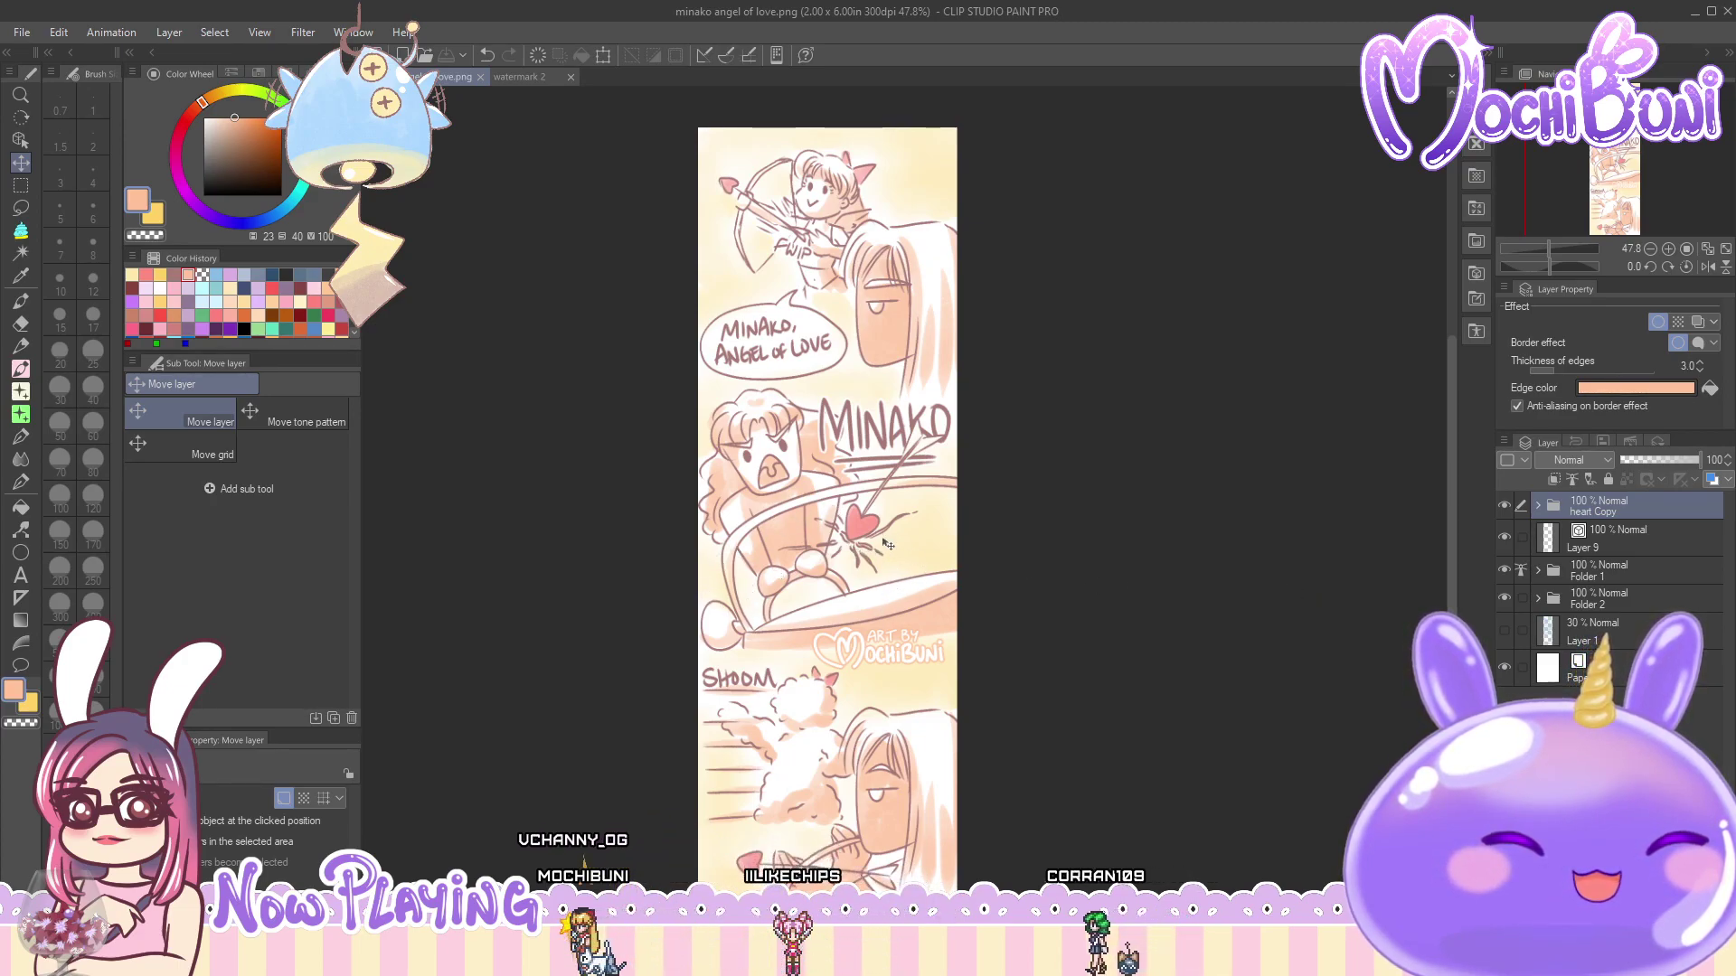
pyautogui.scroll(5, 890, 543)
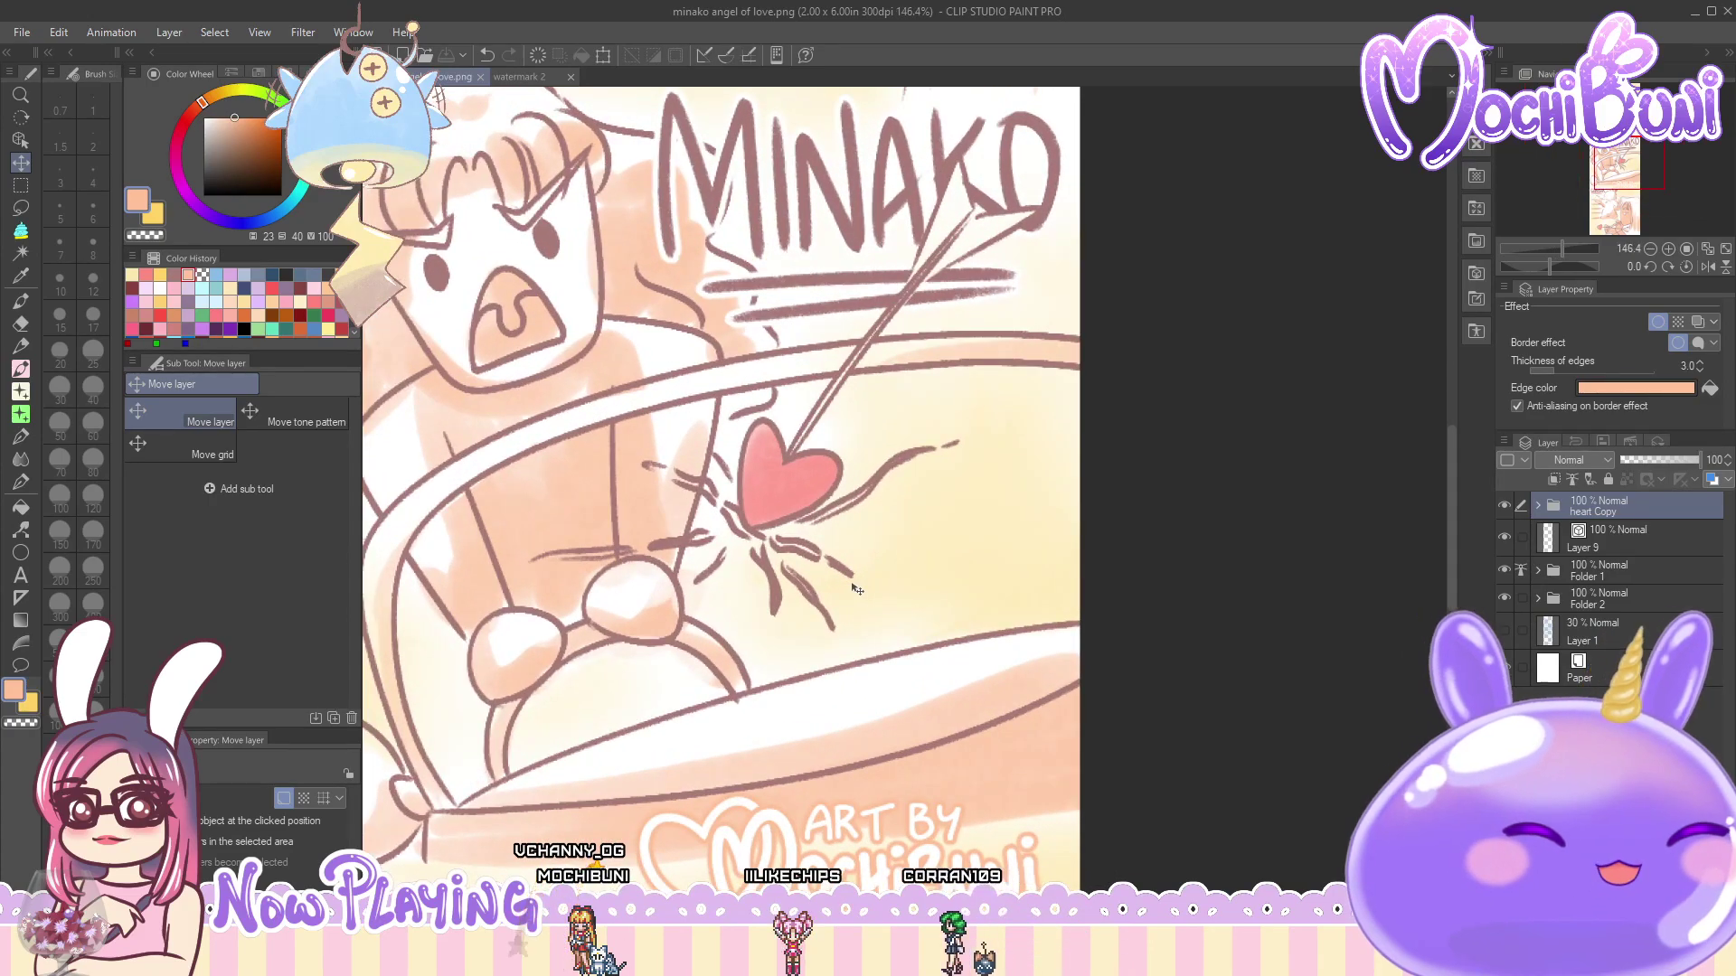
pyautogui.click(1663, 540)
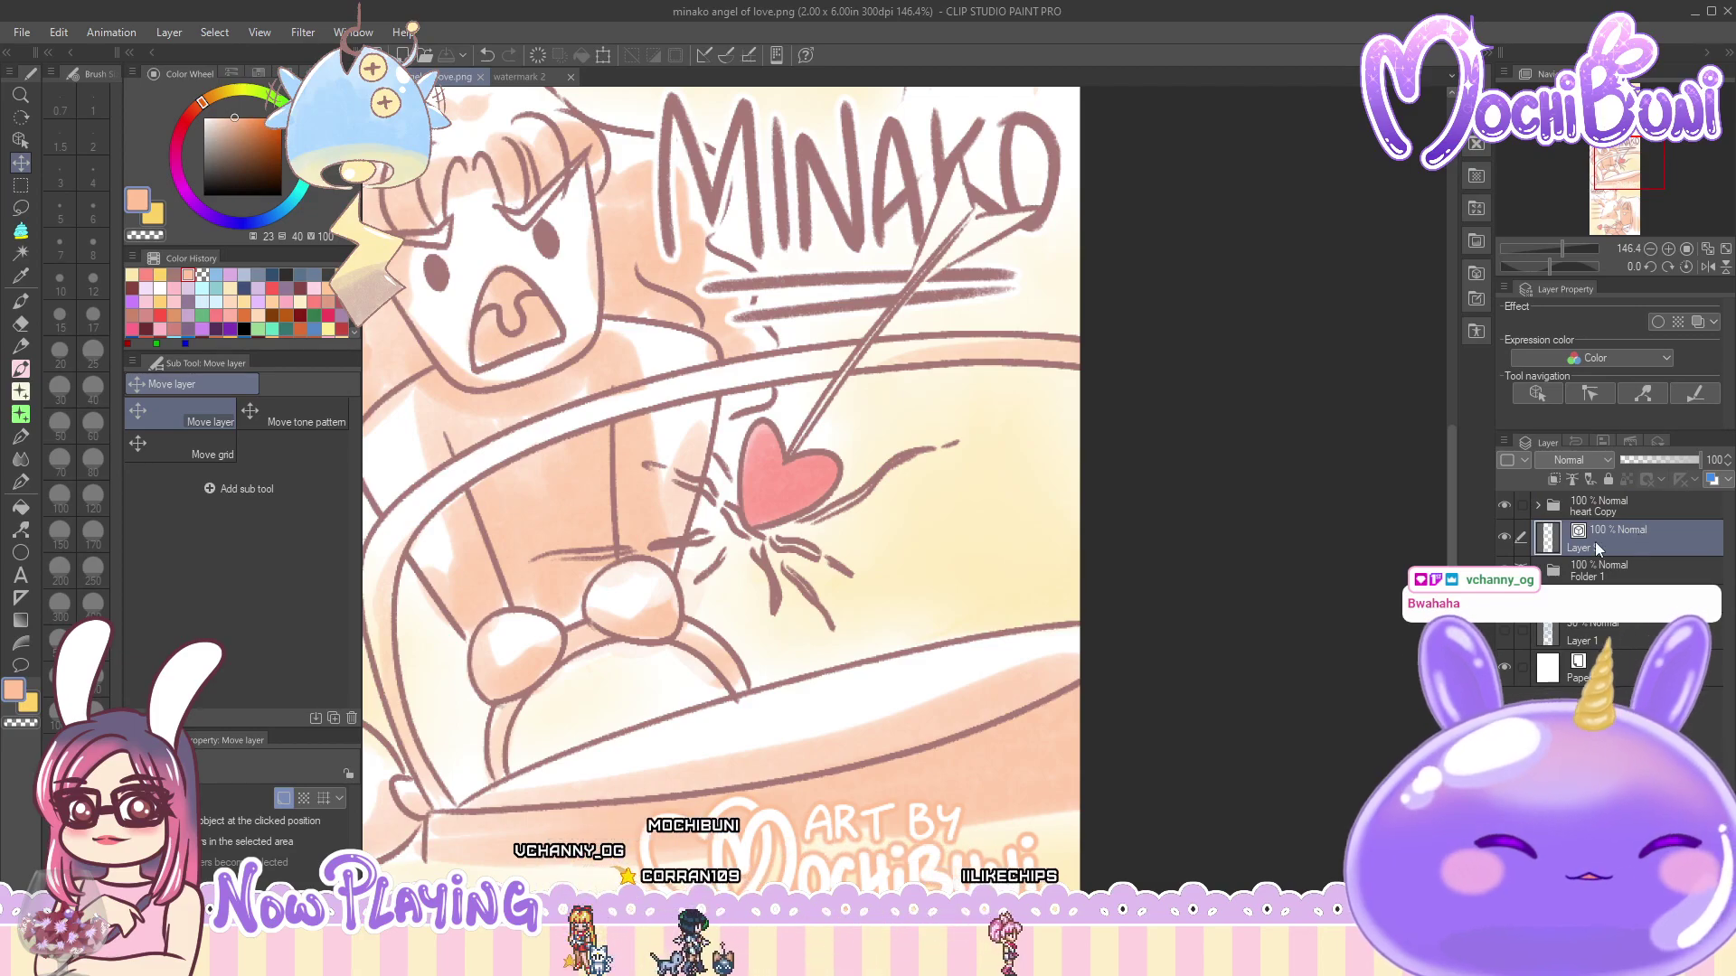
pyautogui.click(173, 275)
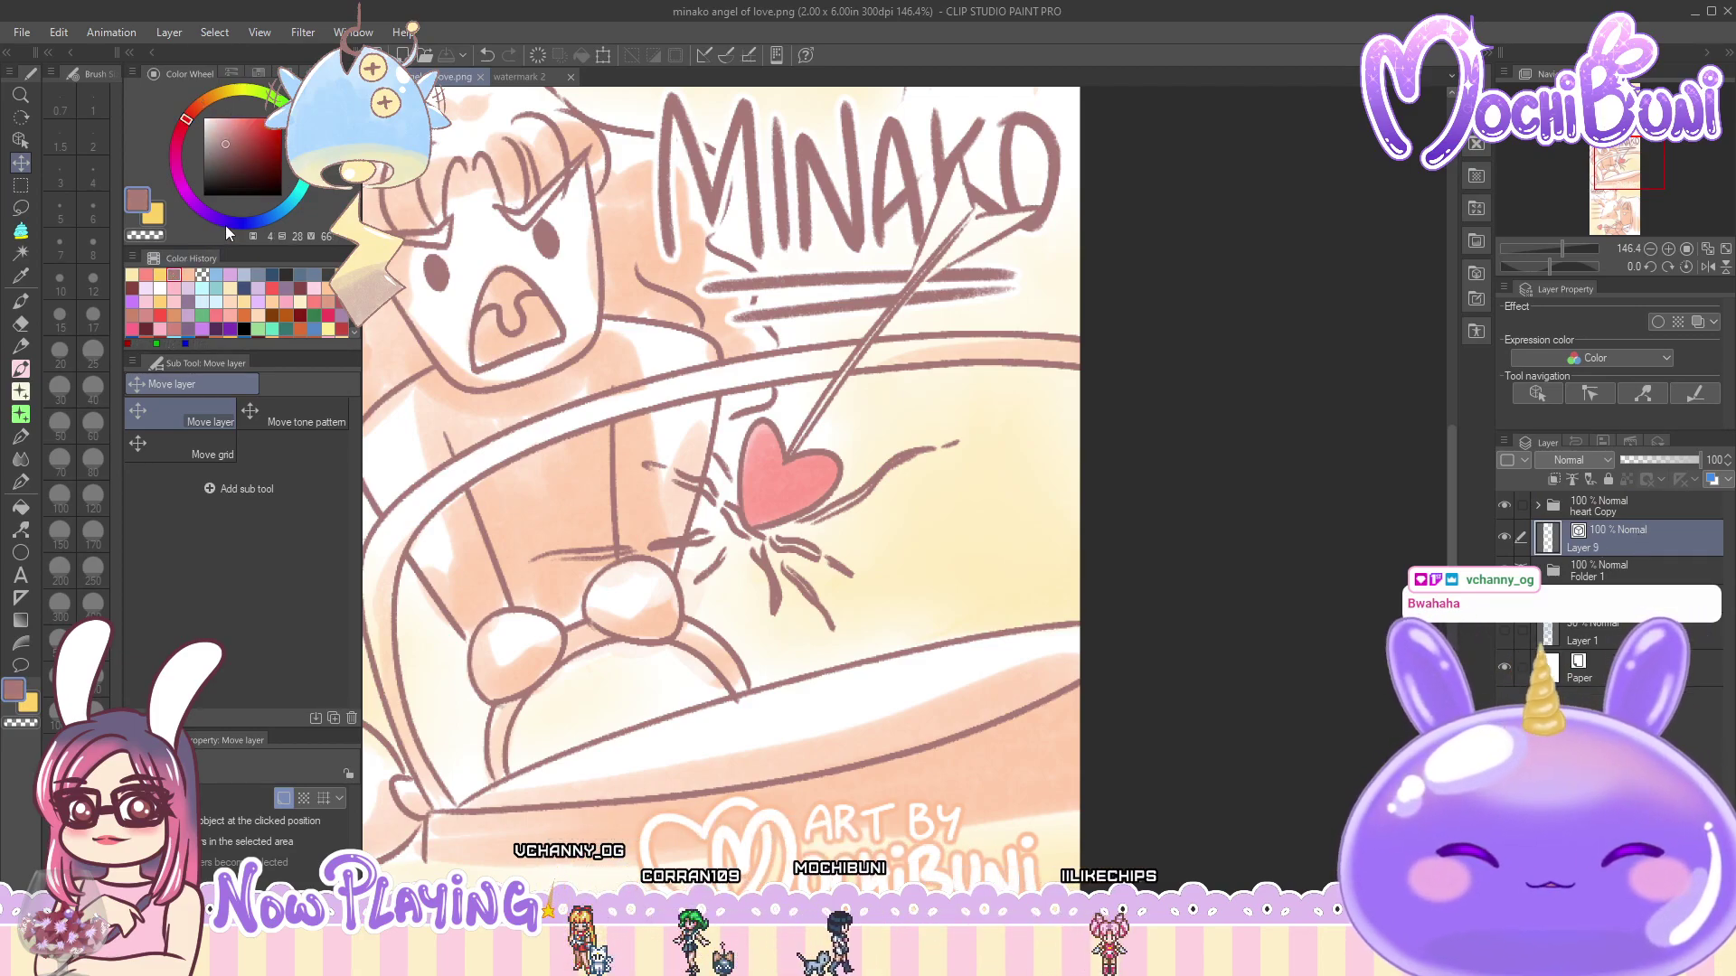
pyautogui.click(1505, 538)
pyautogui.click(1505, 537)
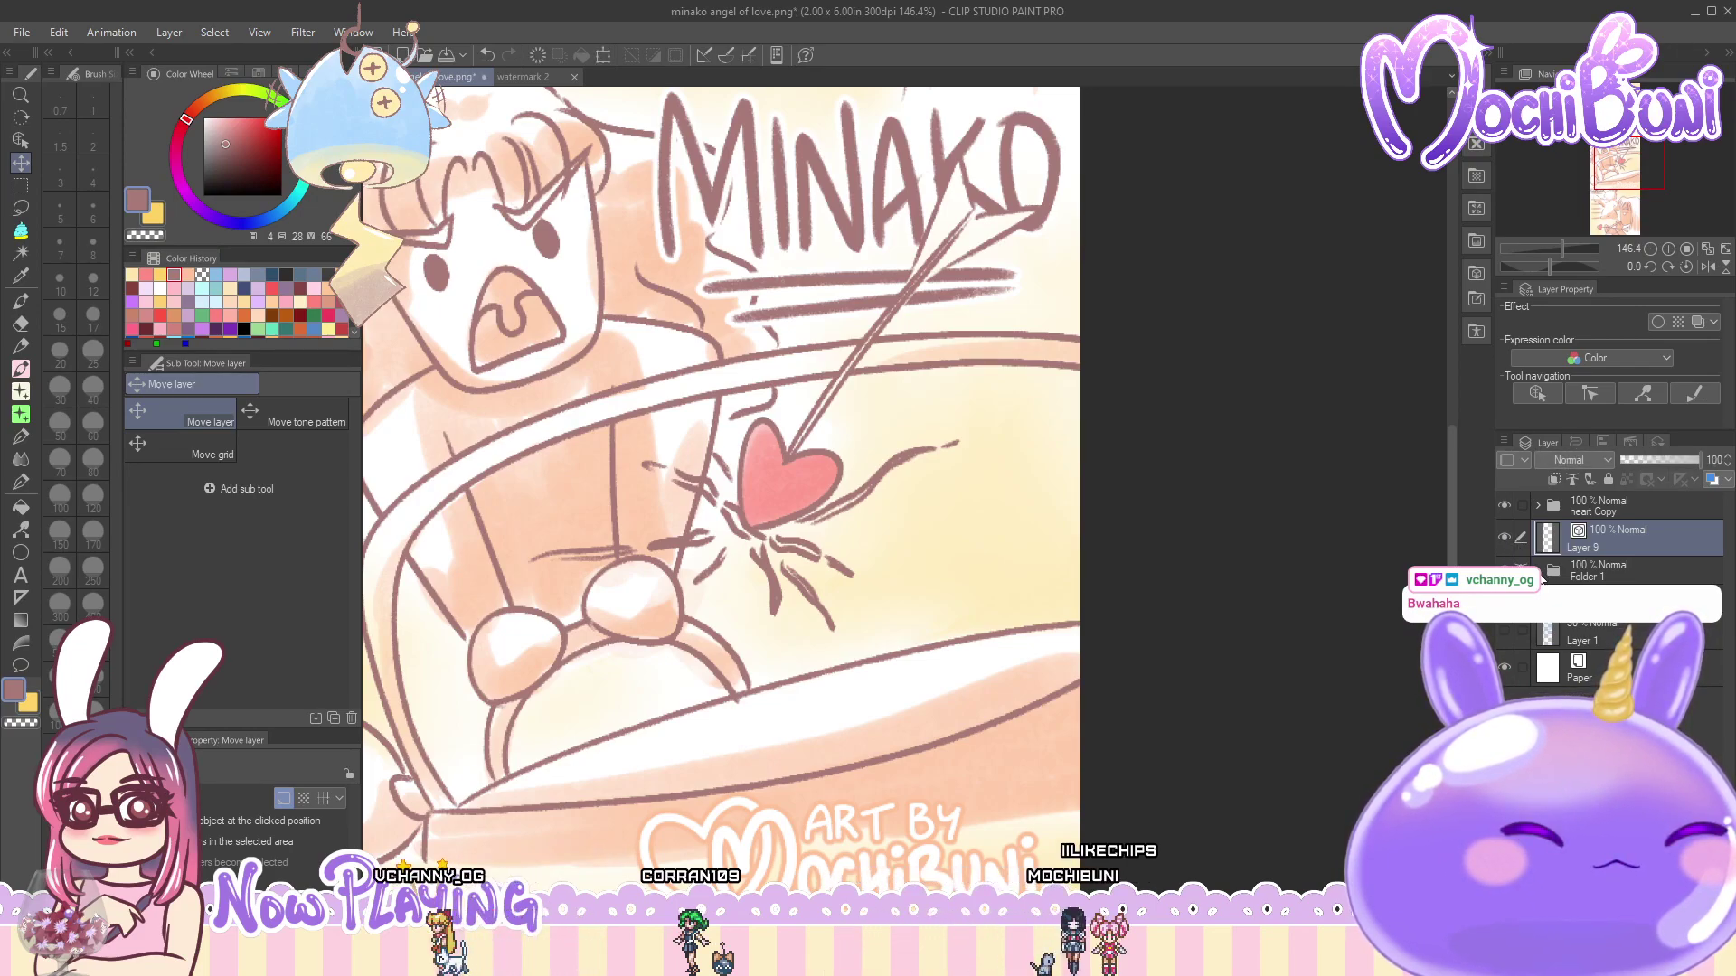
pyautogui.click(21, 301)
pyautogui.click(192, 384)
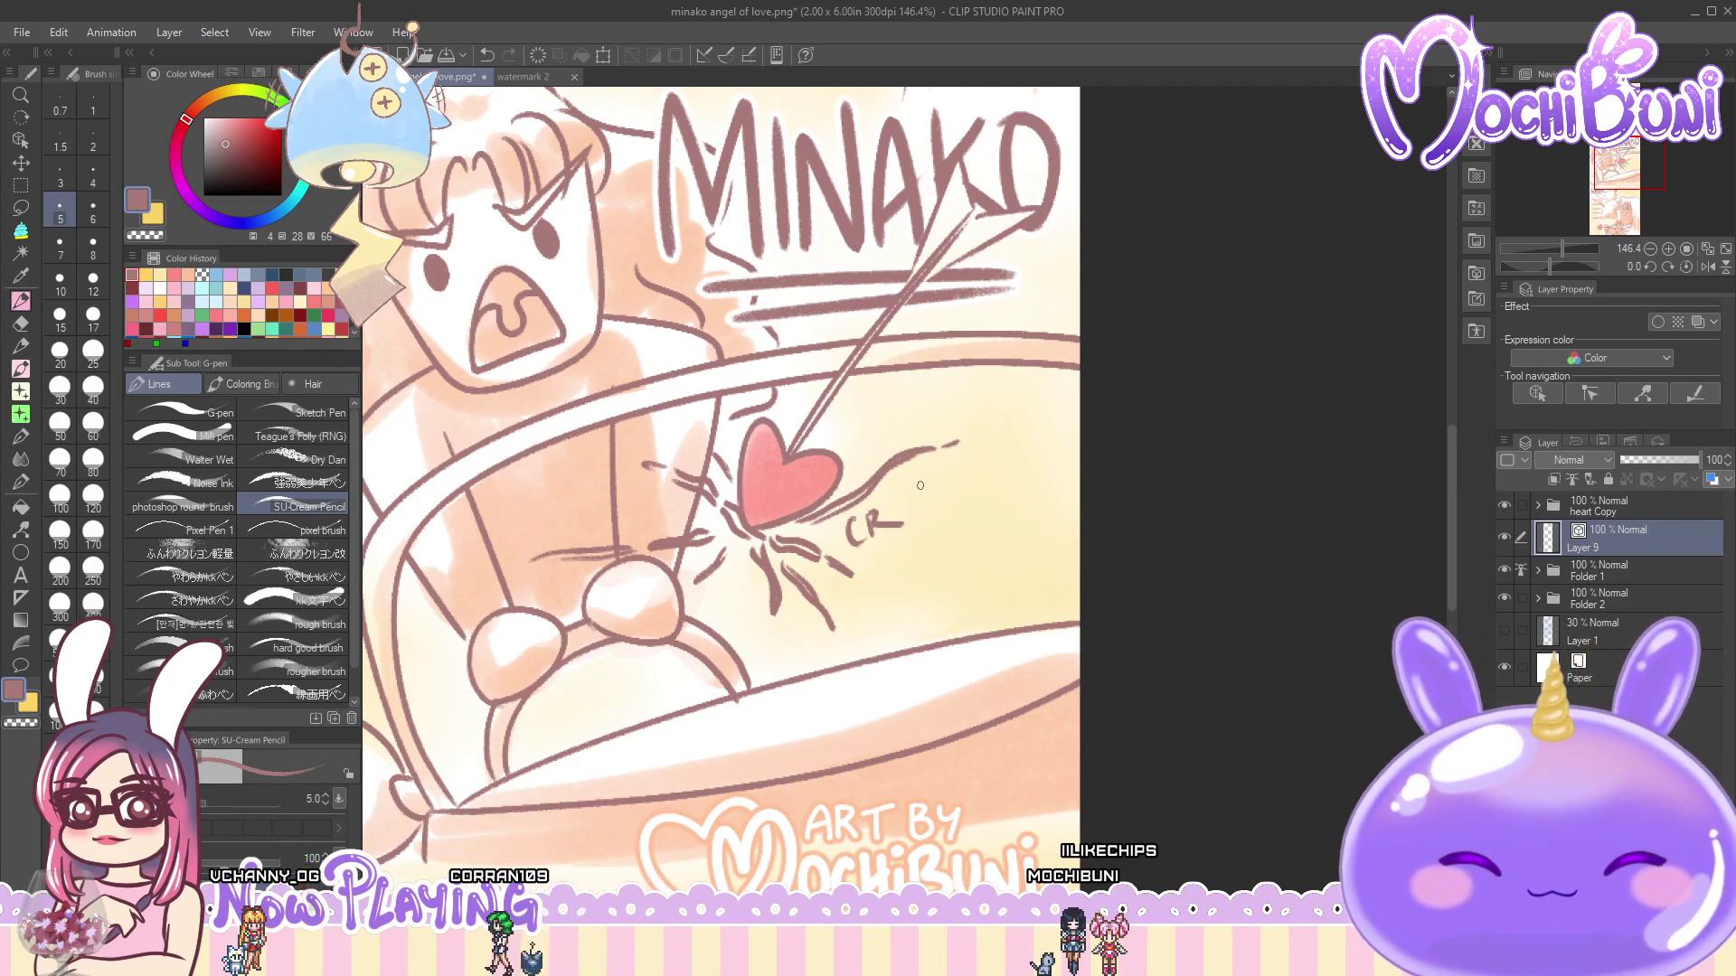
pyautogui.moveTo(870, 519); pyautogui.dragTo(875, 545)
pyautogui.moveTo(870, 518)
pyautogui.mouseDown()
pyautogui.moveTo(912, 510)
pyautogui.moveTo(892, 540)
pyautogui.mouseUp()
pyautogui.moveTo(896, 515)
pyautogui.mouseDown()
pyautogui.moveTo(958, 488)
pyautogui.moveTo(976, 526)
pyautogui.mouseUp()
pyautogui.hotkey('ctrl', '0')
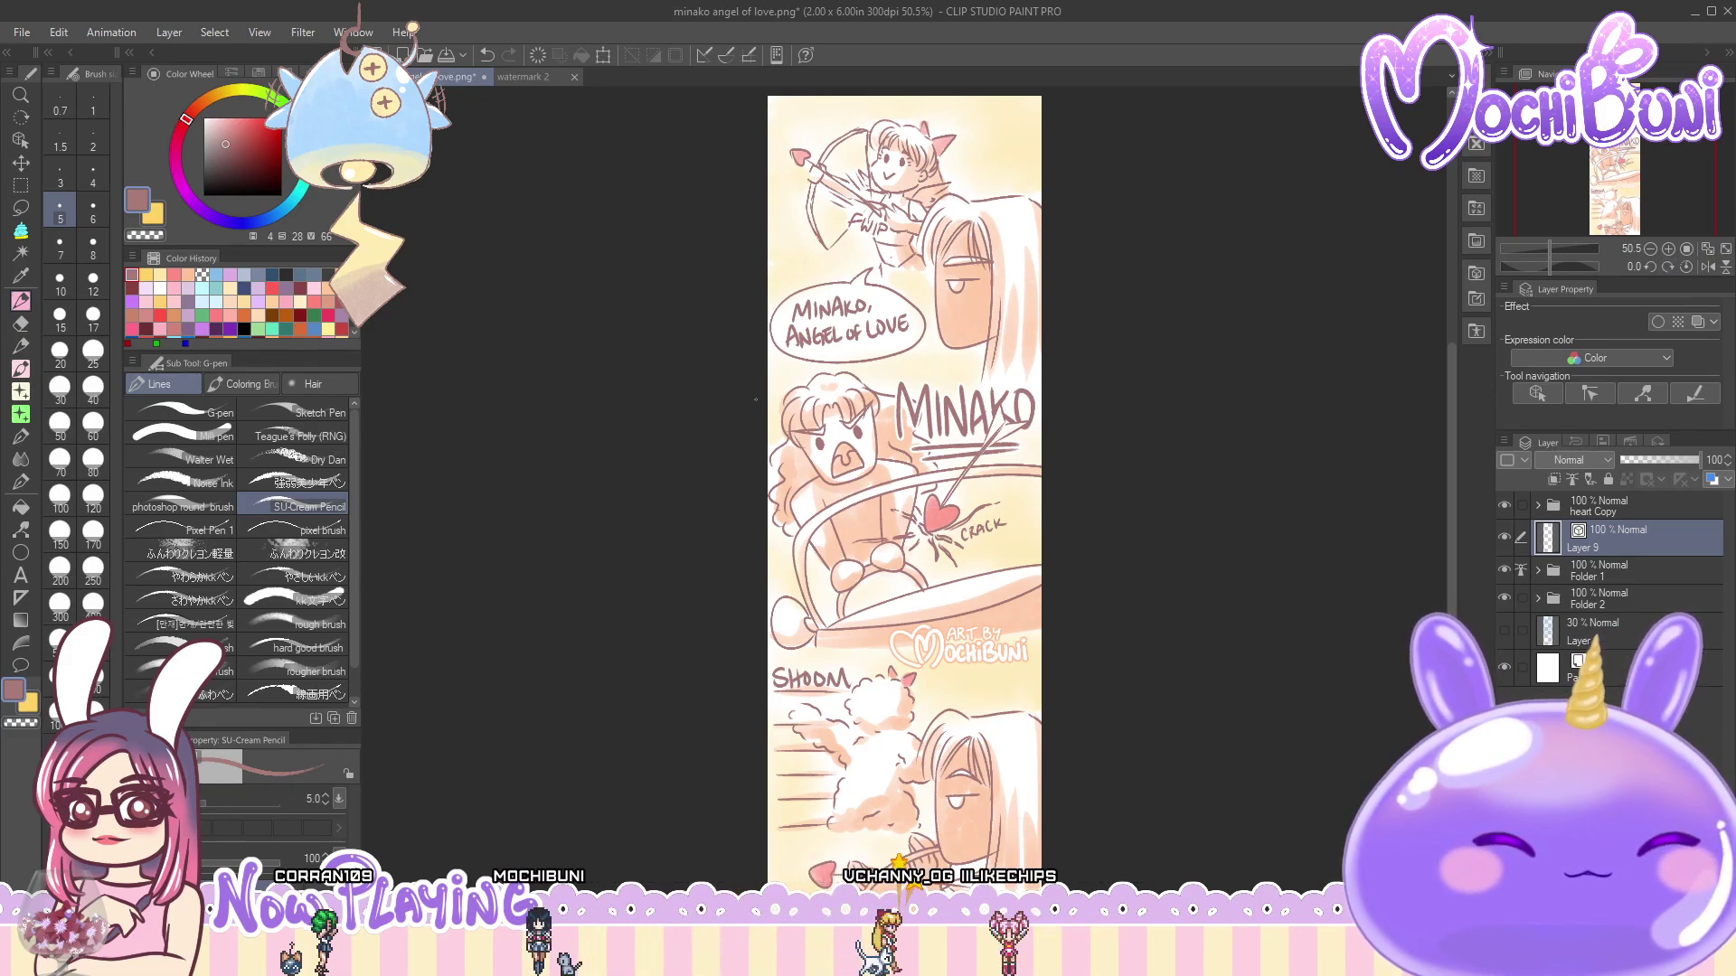
# - Save the comic as a PNG again, replacing the existing minako angel of love.png and accepting the loss of layer information
pyautogui.click(34, 34)
pyautogui.click(62, 171)
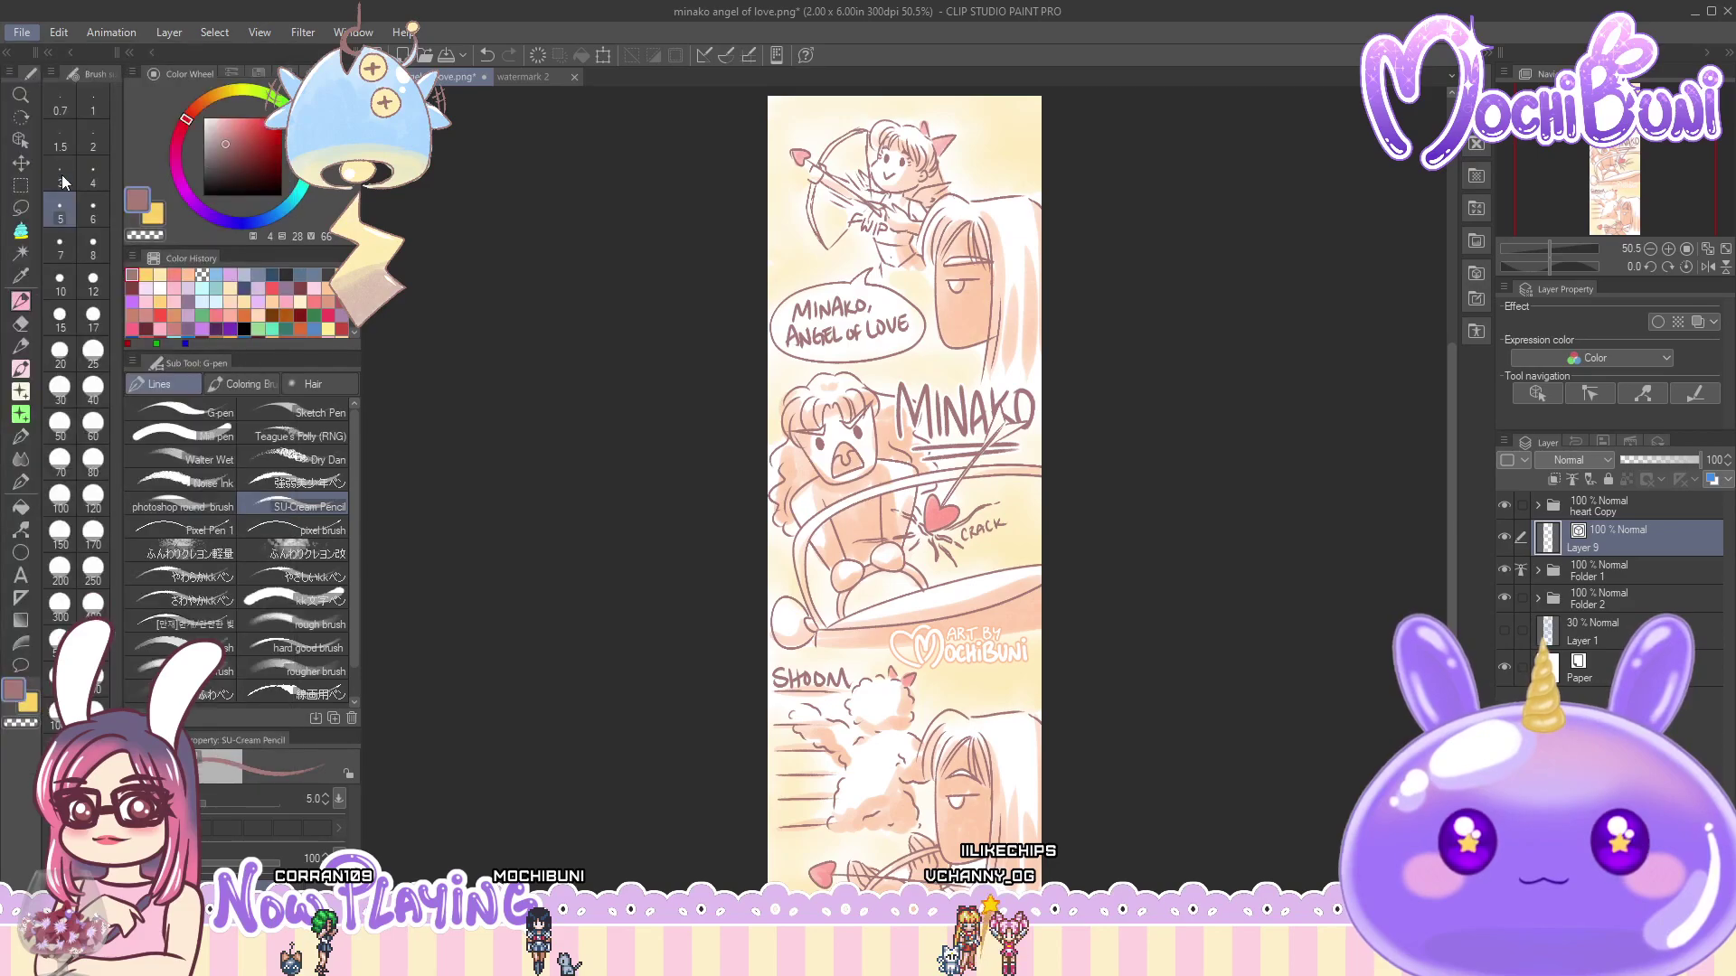
pyautogui.click(1065, 603)
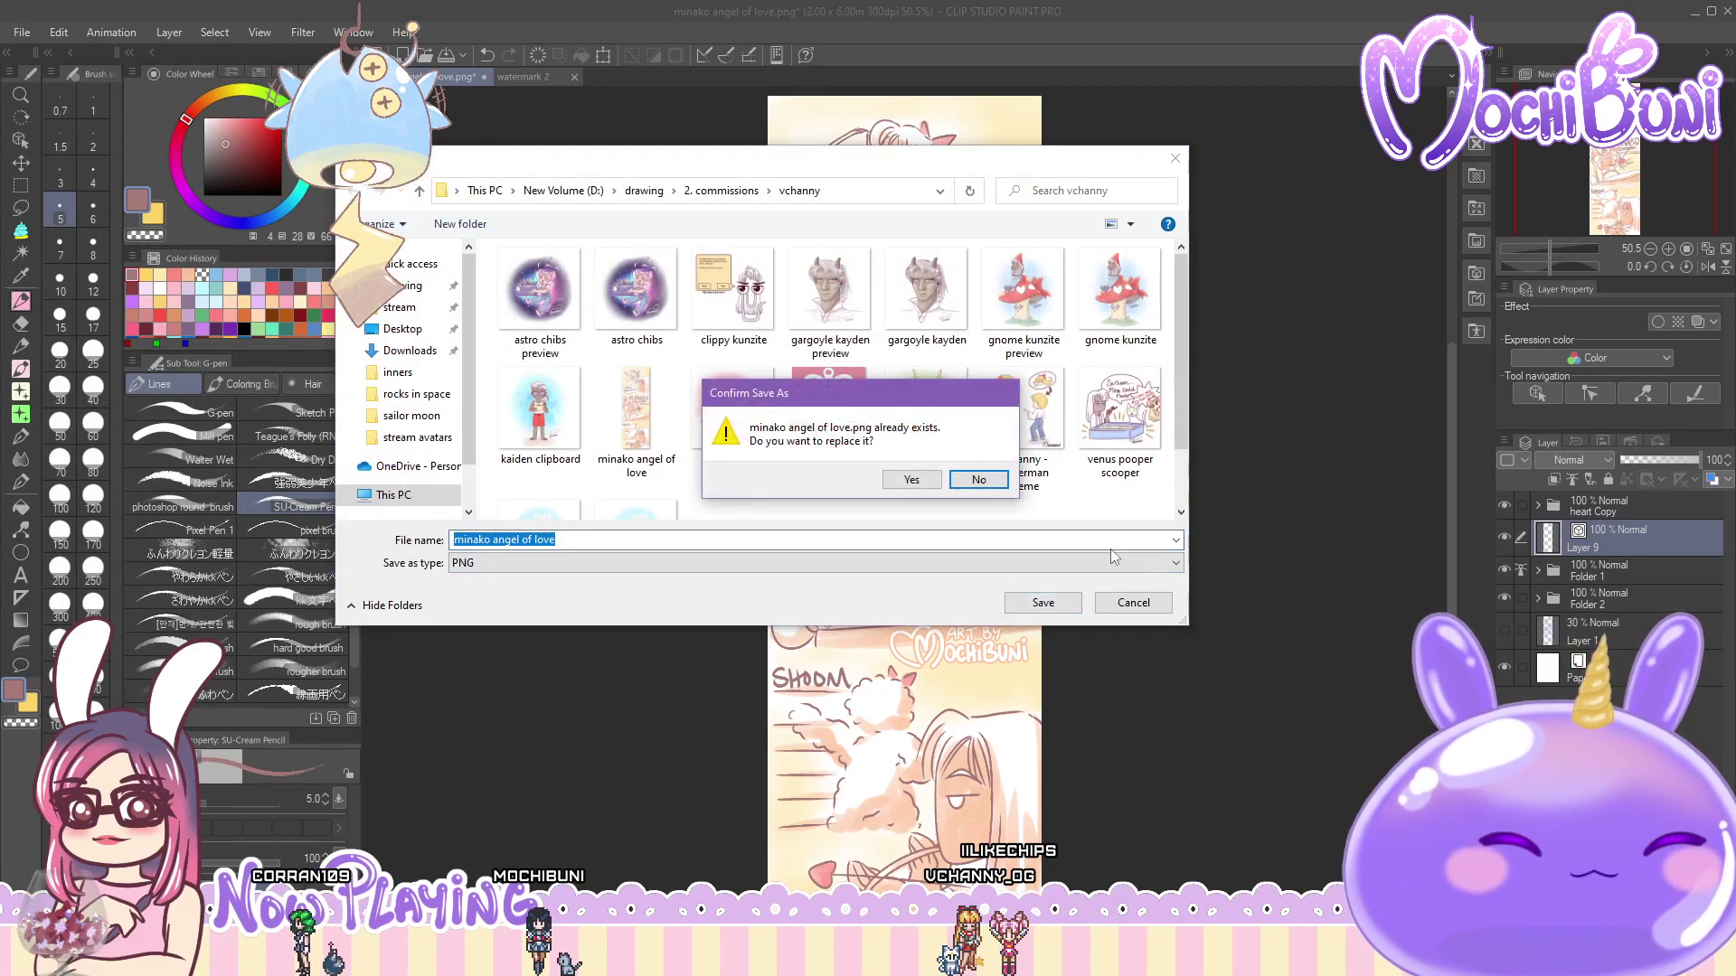
pyautogui.click(911, 480)
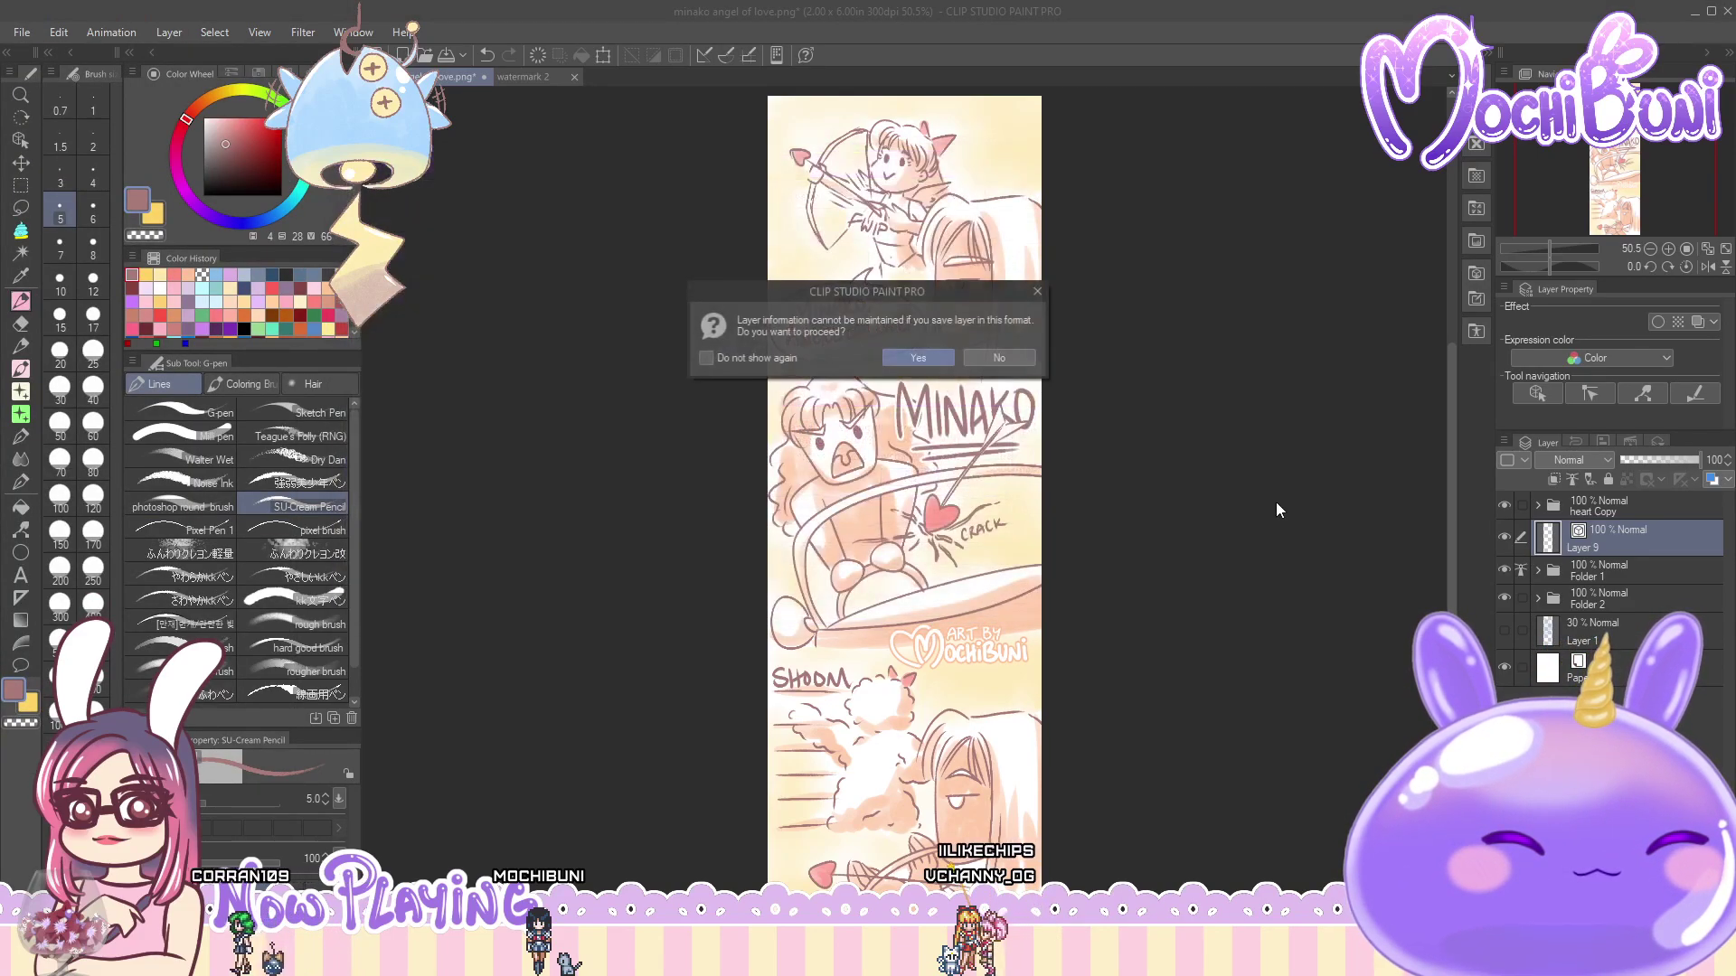
pyautogui.click(920, 359)
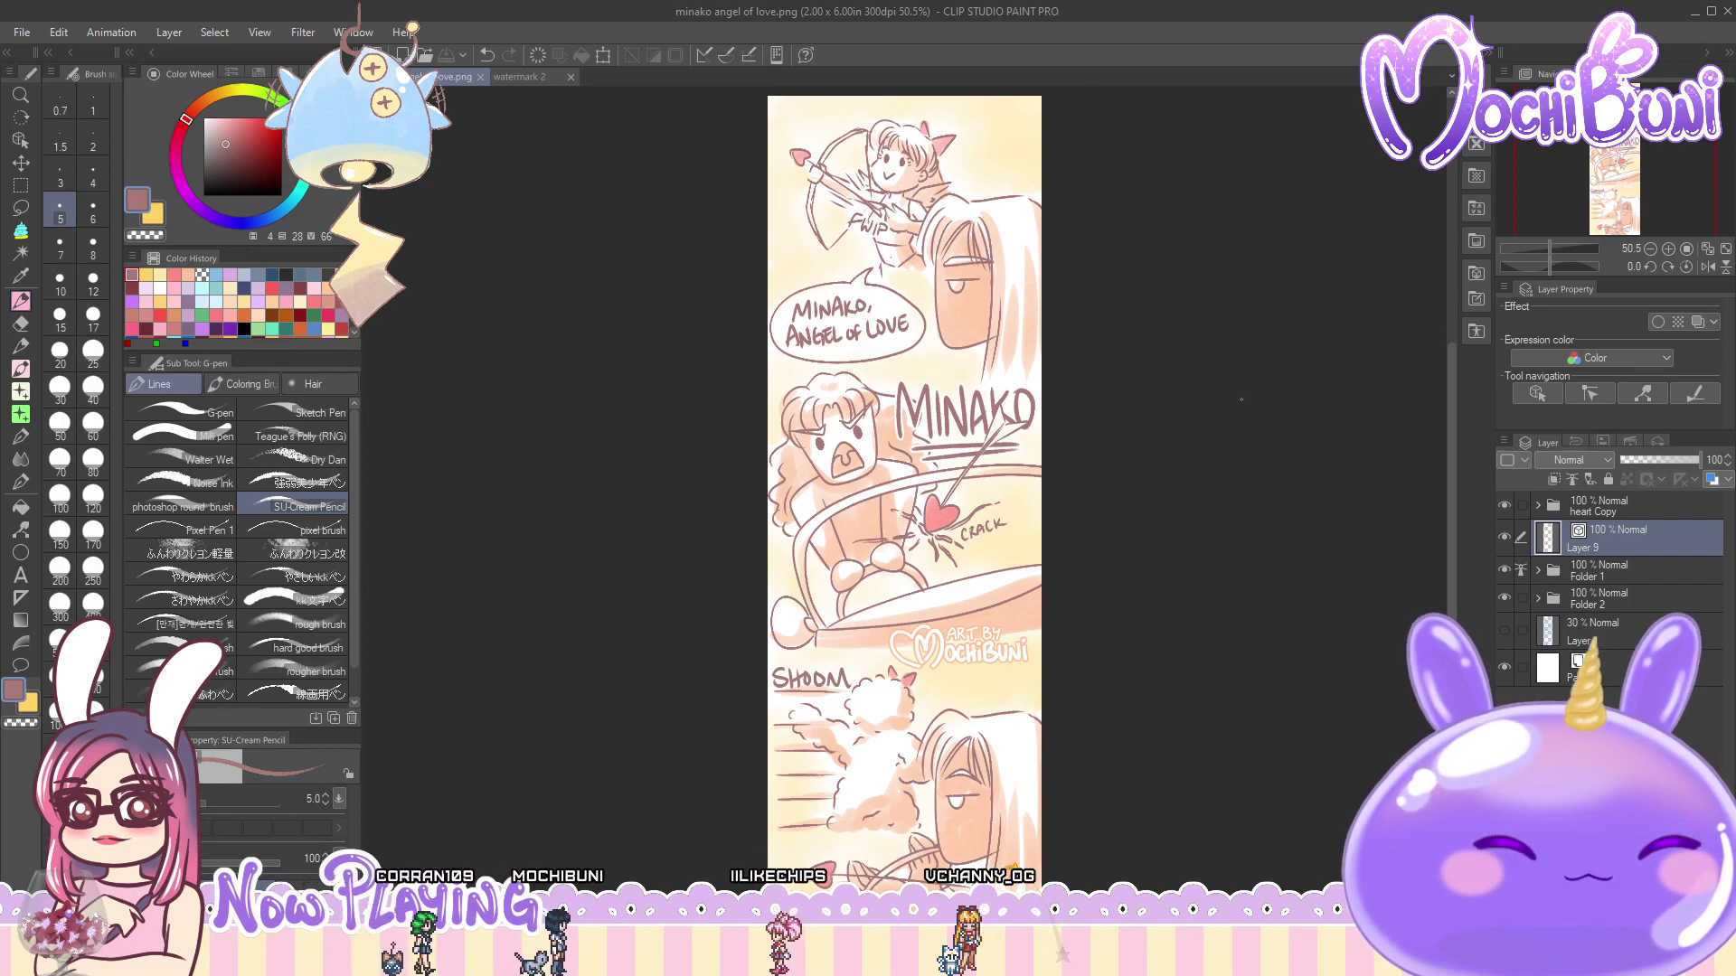